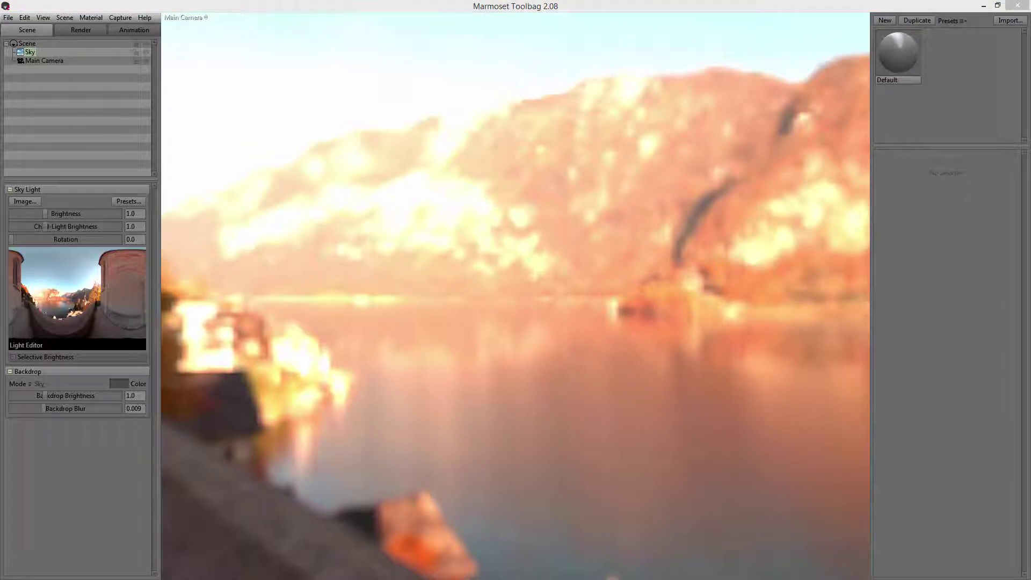
Browse the 3D artist's Gumroad page at gumroad.com/joost for panoramic sky image packs
drag(1030, 92, 517, 65)
mouse_move(937, 169)
mouse_down()
mouse_move(935, 273)
mouse_move(935, 182)
mouse_up()
click(565, 84)
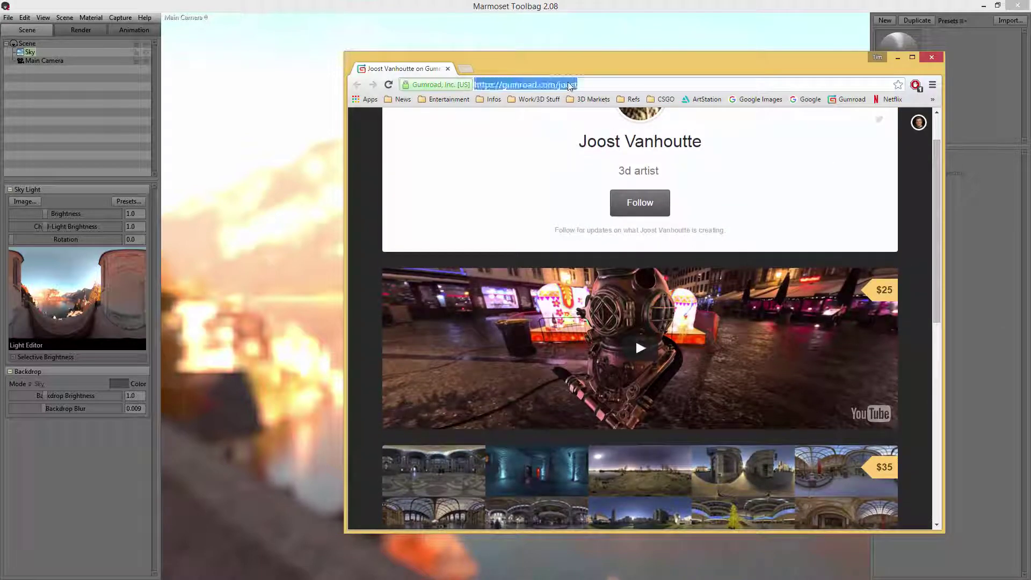
double_click(566, 84)
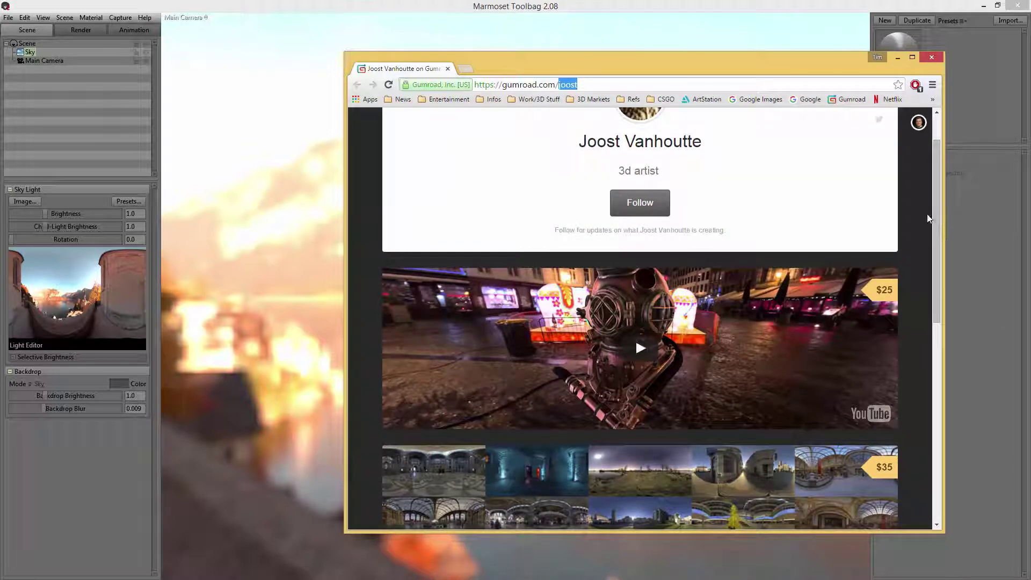
drag(937, 215, 941, 366)
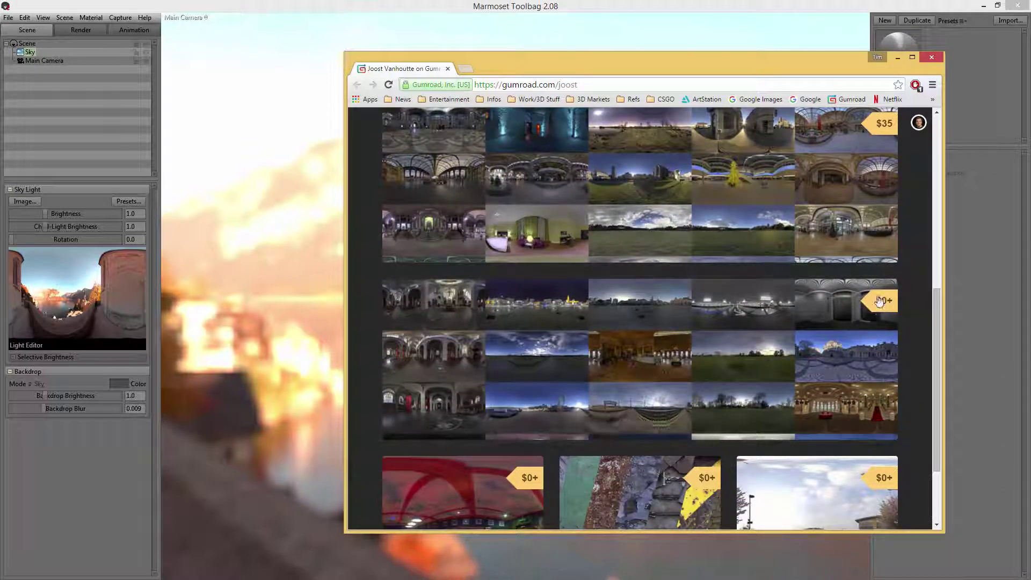
drag(743, 72, 1030, 64)
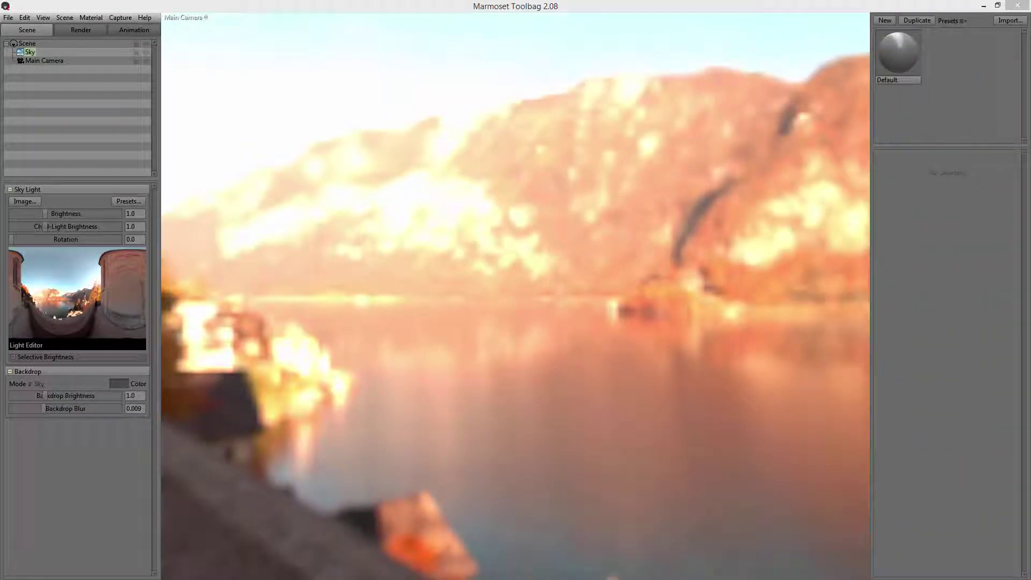
click(605, 9)
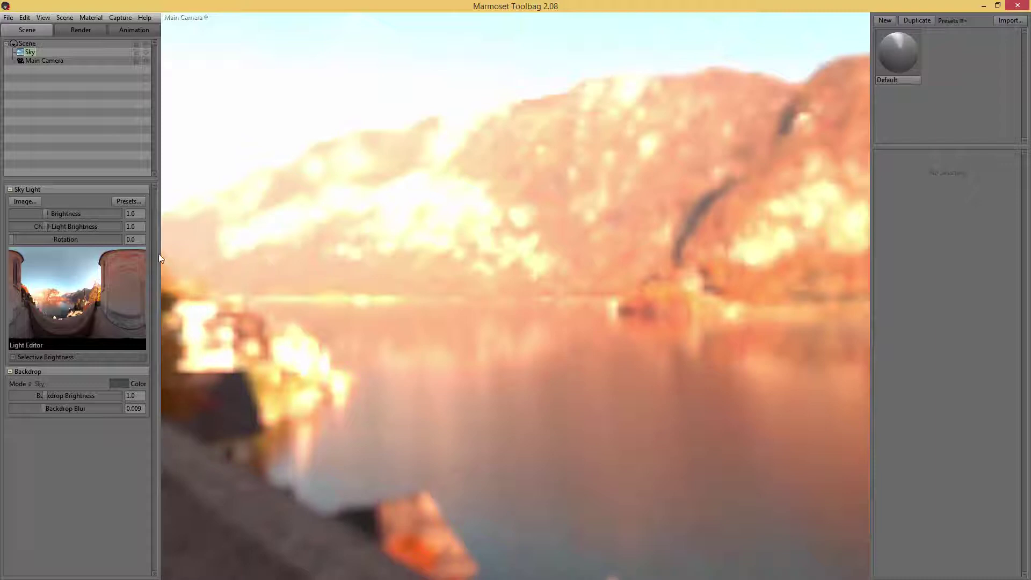
Browse the available sky presets for the Sky light without choosing a different one
click(120, 202)
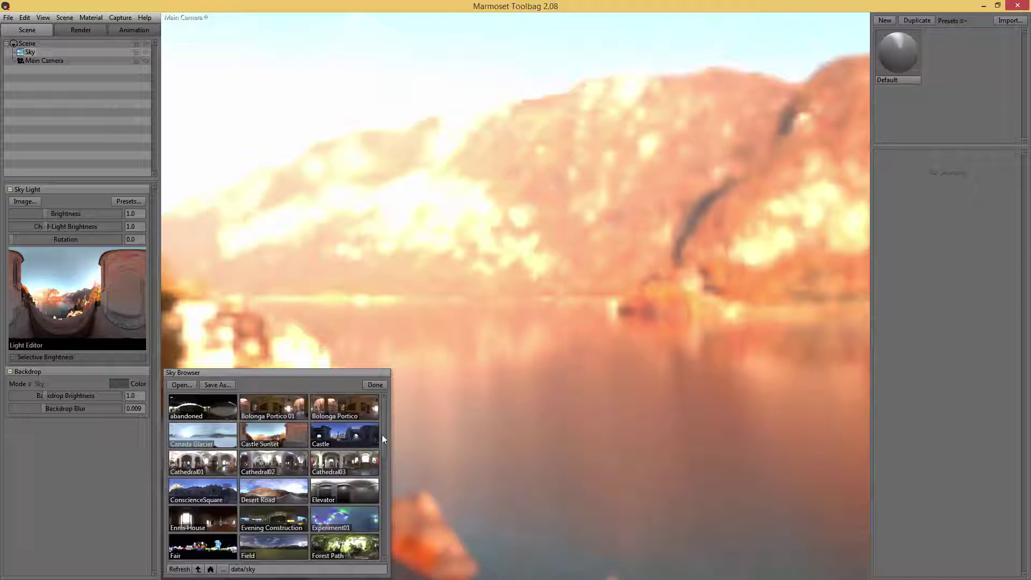
drag(383, 438, 357, 402)
click(371, 386)
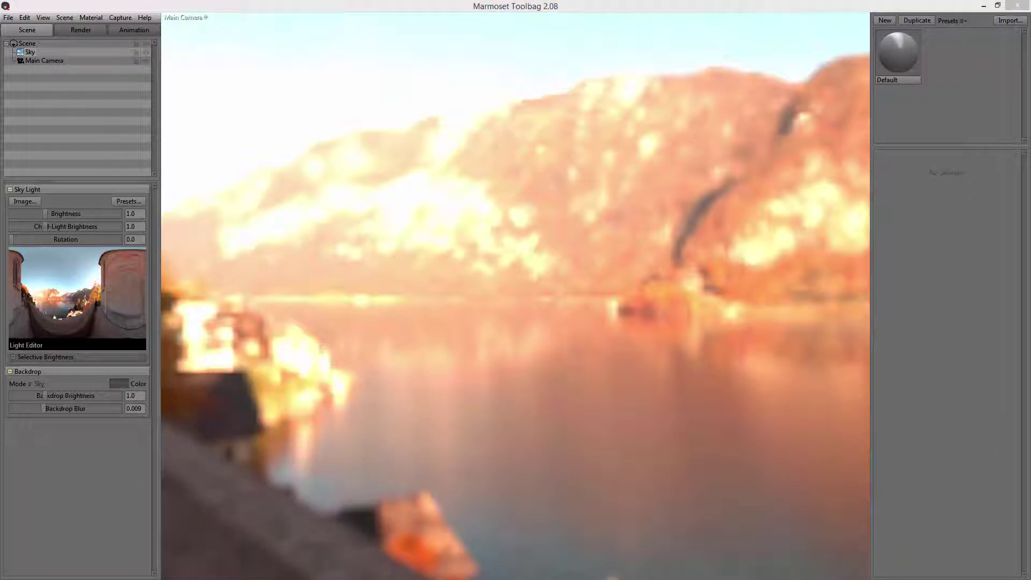
Import the AKM_lowpoly.FBX model from the MARMO folder into the scene
drag(1030, 171, 766, 137)
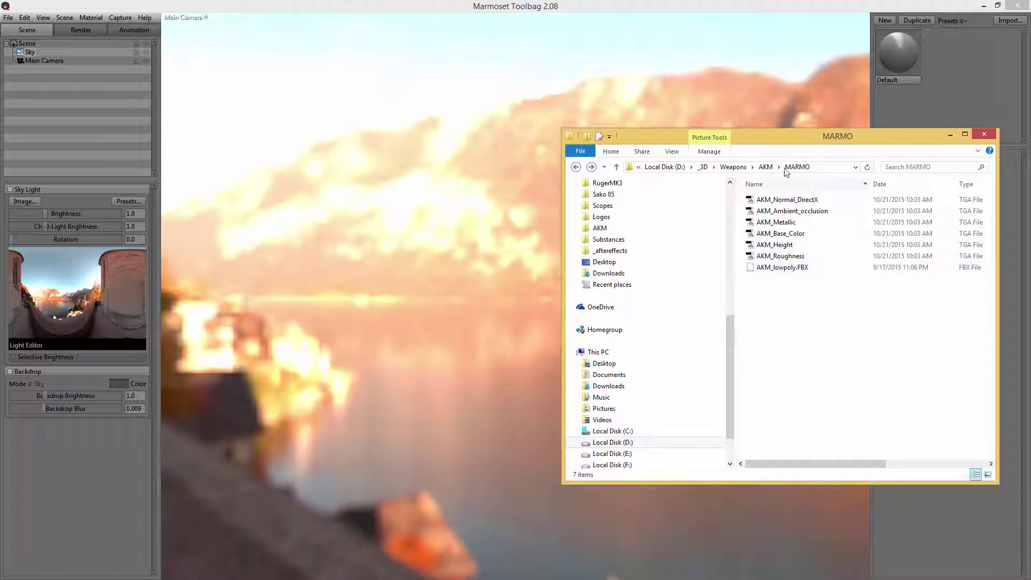
click(792, 272)
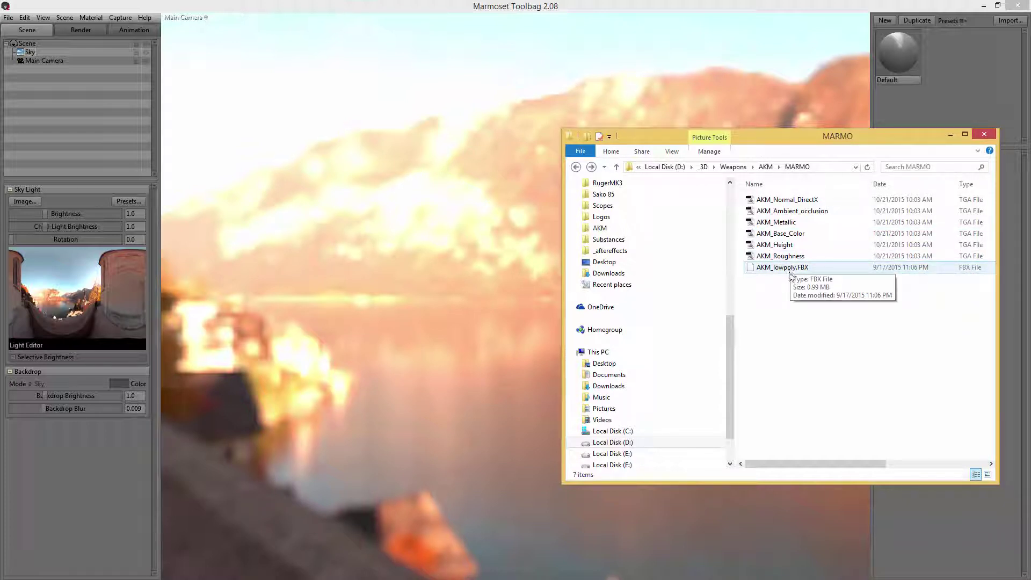
drag(793, 271, 478, 368)
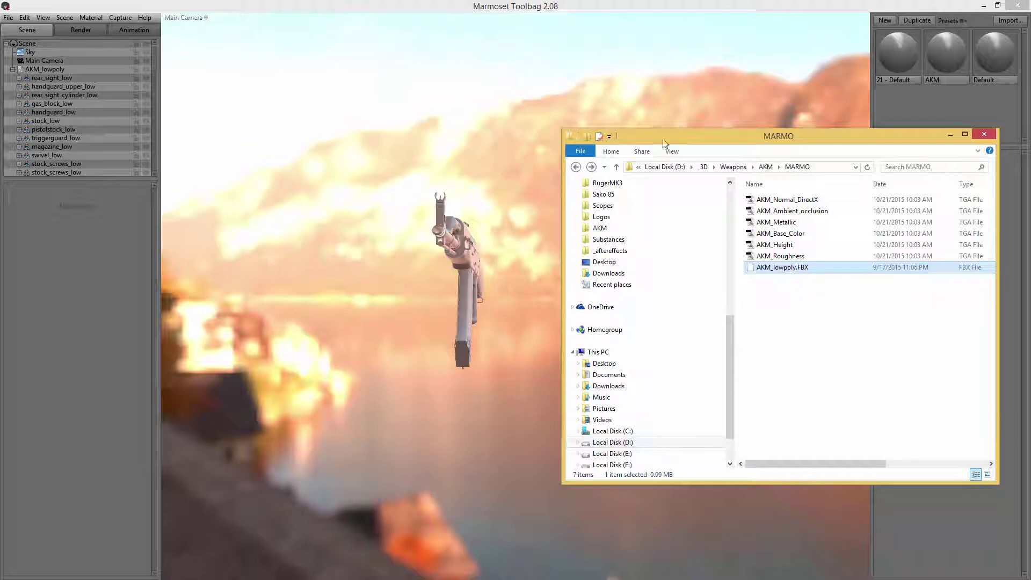
drag(717, 137, 1030, 156)
Examine the imported rifle from the side and check its separate meshes, including magazines, receiver, grip, stock and rear sight
click(486, 204)
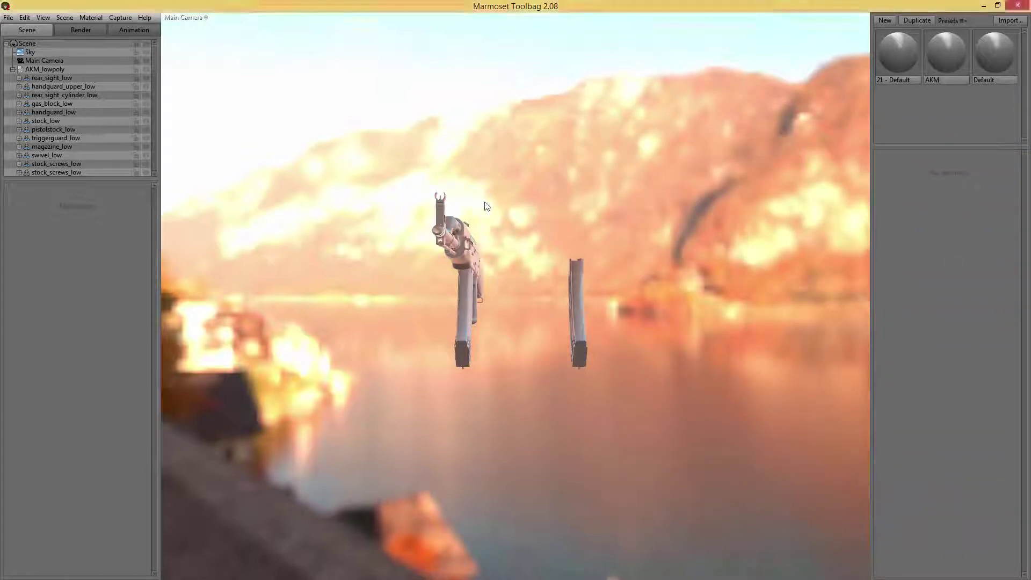
drag(483, 198, 630, 215)
scroll(572, 235, down, 3)
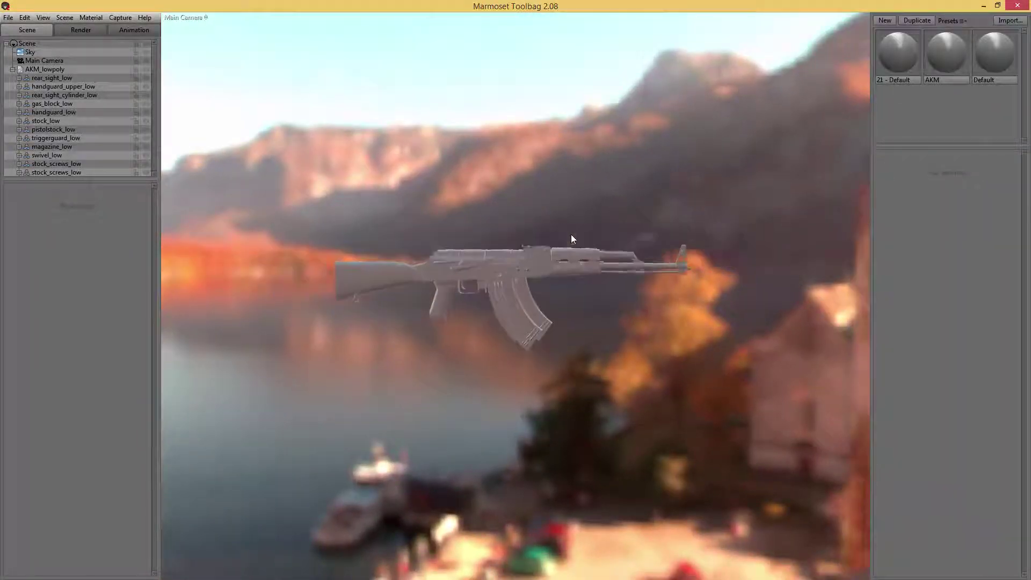
scroll(571, 237, up, 8)
drag(574, 262, 547, 252)
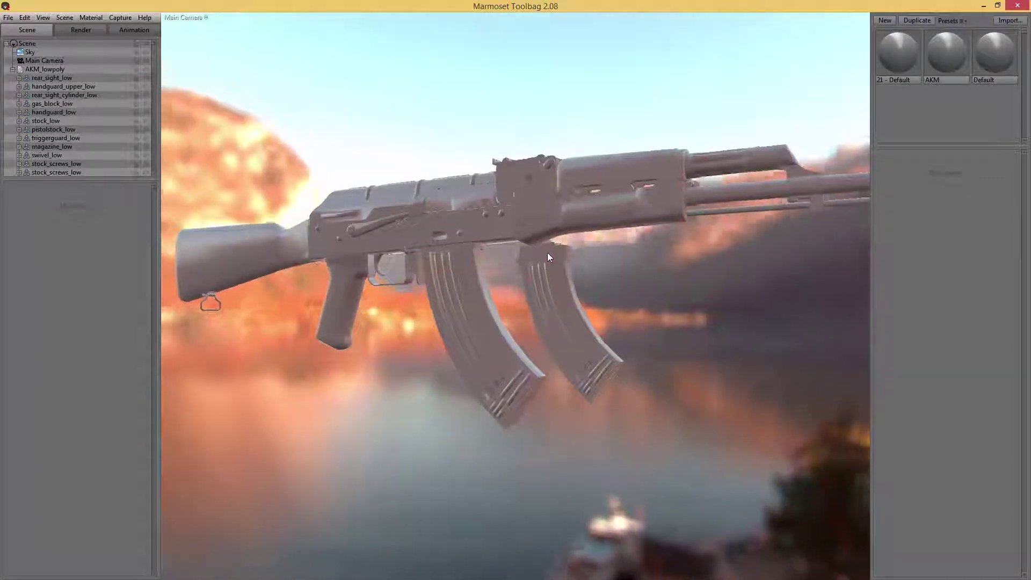
click(555, 279)
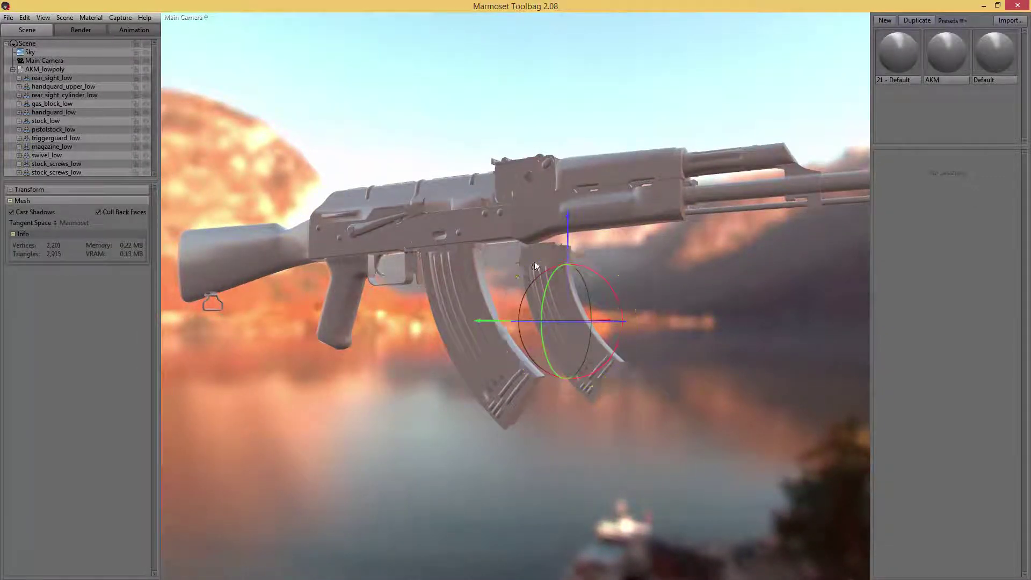
click(454, 279)
click(456, 214)
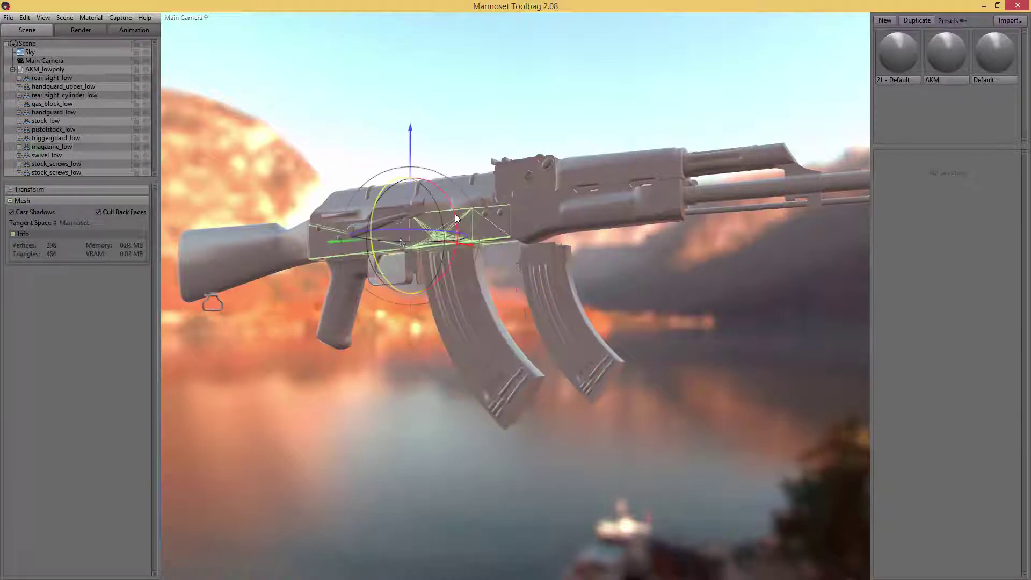
click(352, 293)
click(268, 247)
click(372, 224)
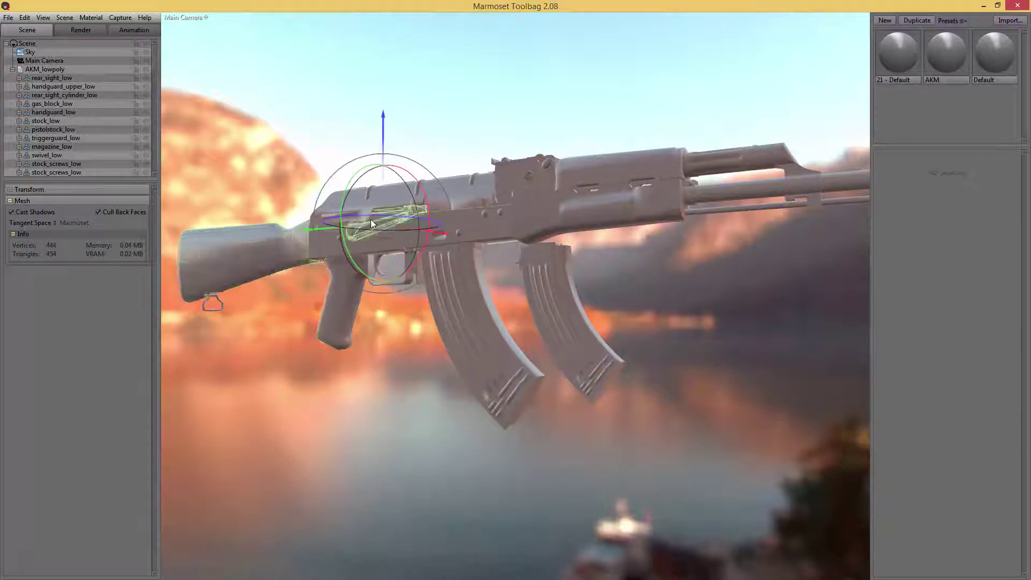
click(540, 191)
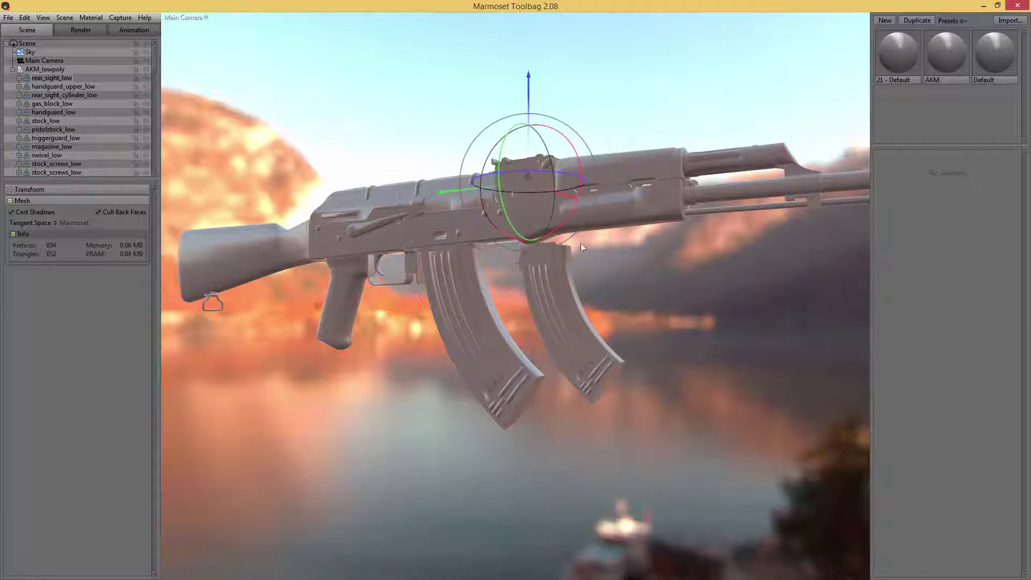
Delete the spare magazine mesh that floats beside the rifle
click(544, 309)
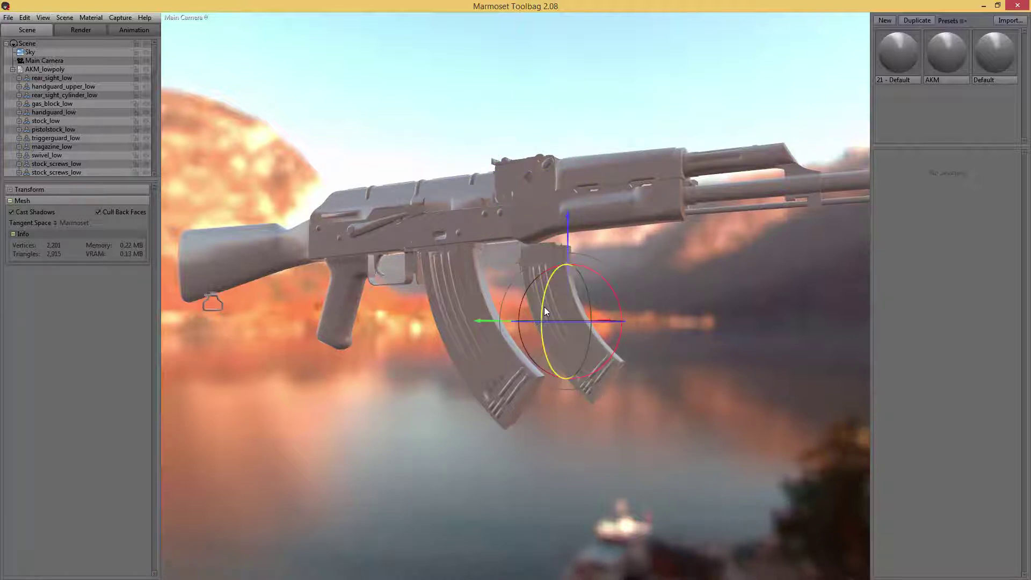
key(Delete)
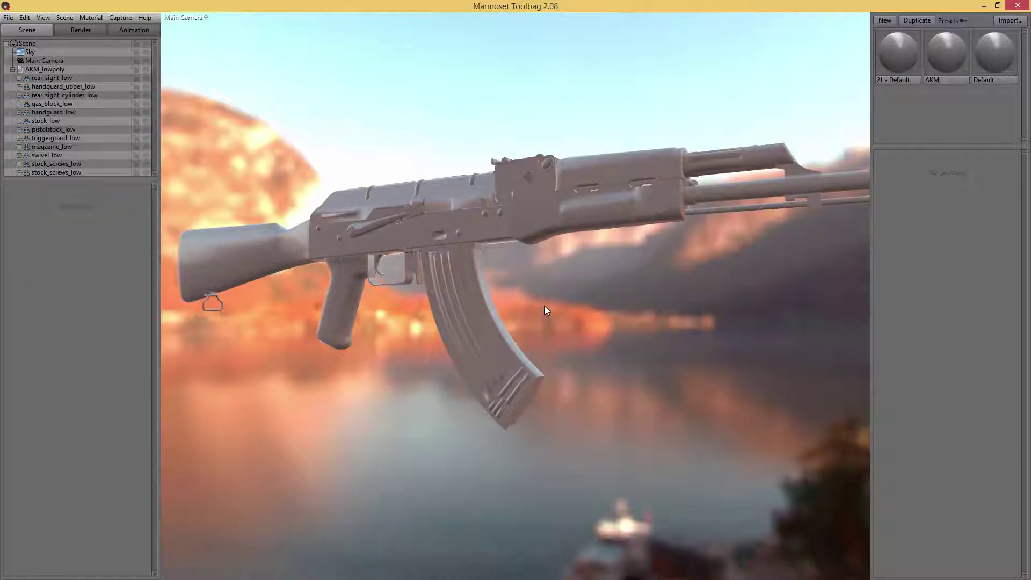
drag(523, 269, 552, 304)
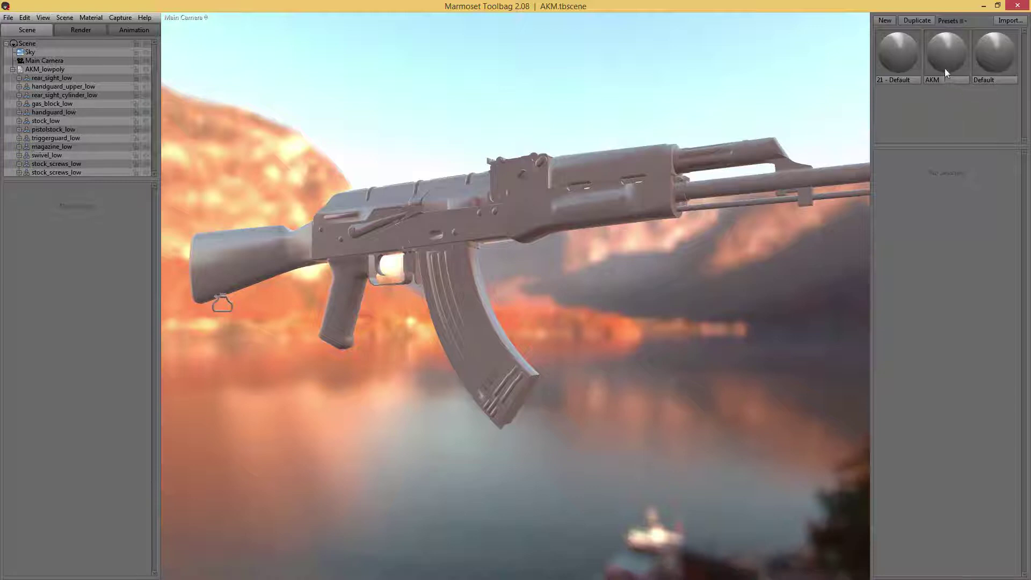
Delete the imported 21 - Default and AKM materials, keeping only the Default material
click(897, 62)
key(Delete)
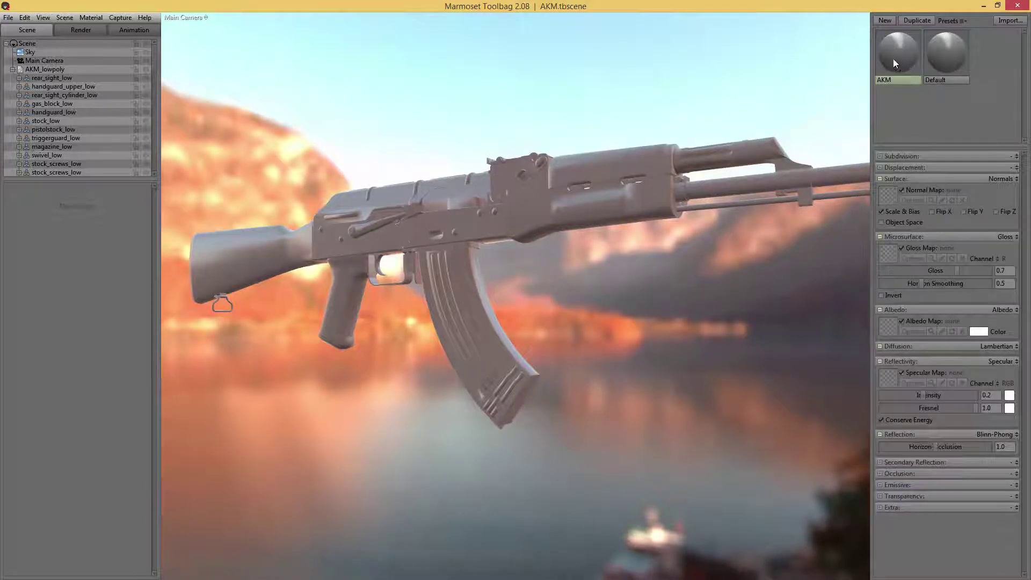
key(Delete)
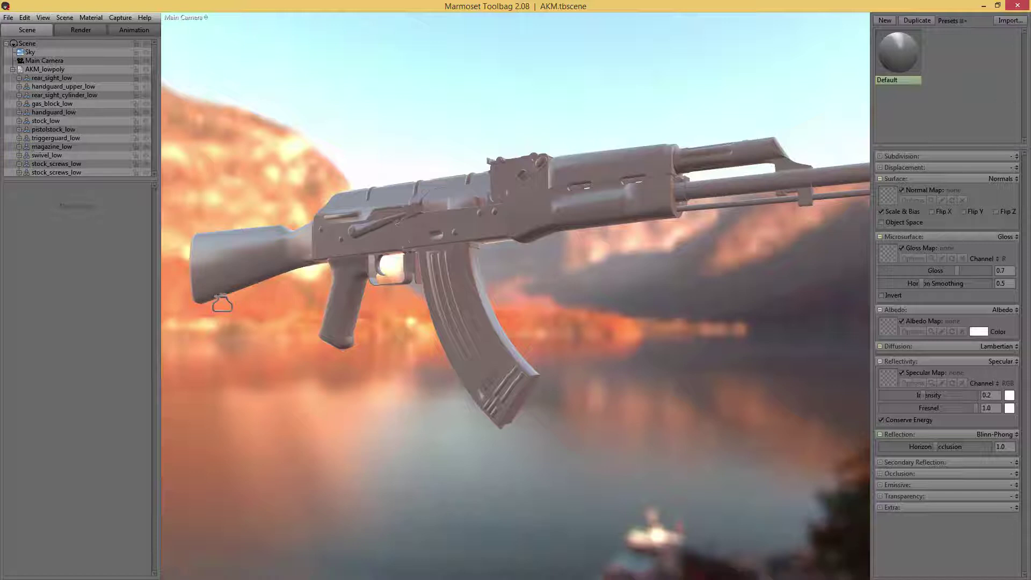
Assign AKM_Normal_DirectX from the MARMO folder as the Default material's normal map
drag(1030, 141, 714, 203)
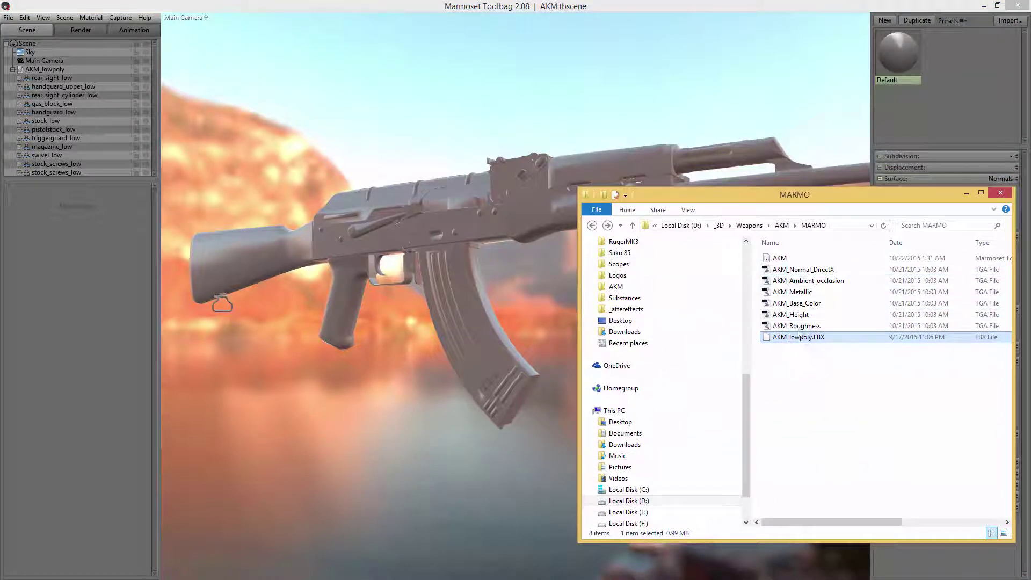
drag(837, 189, 645, 164)
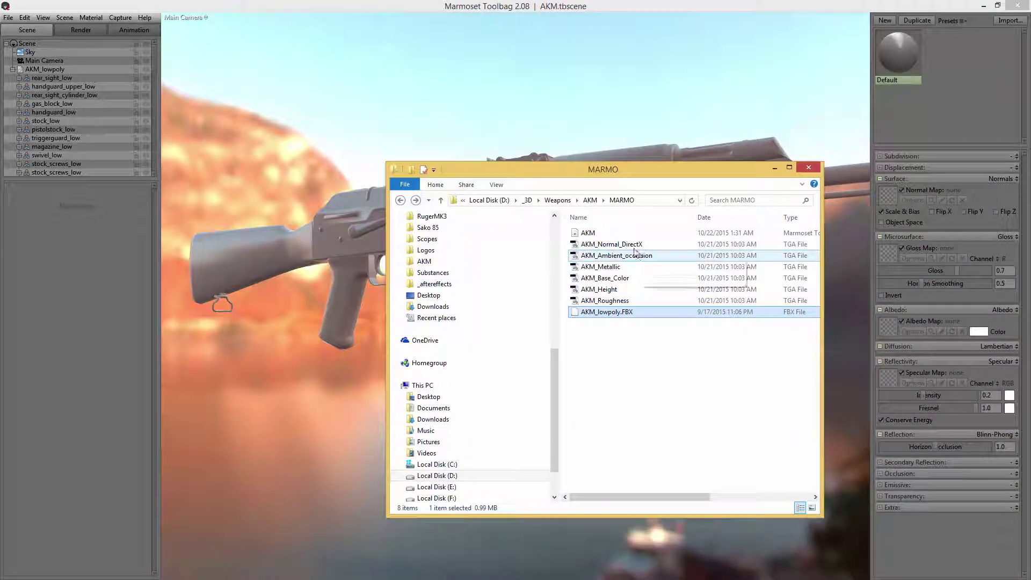
drag(629, 247, 891, 198)
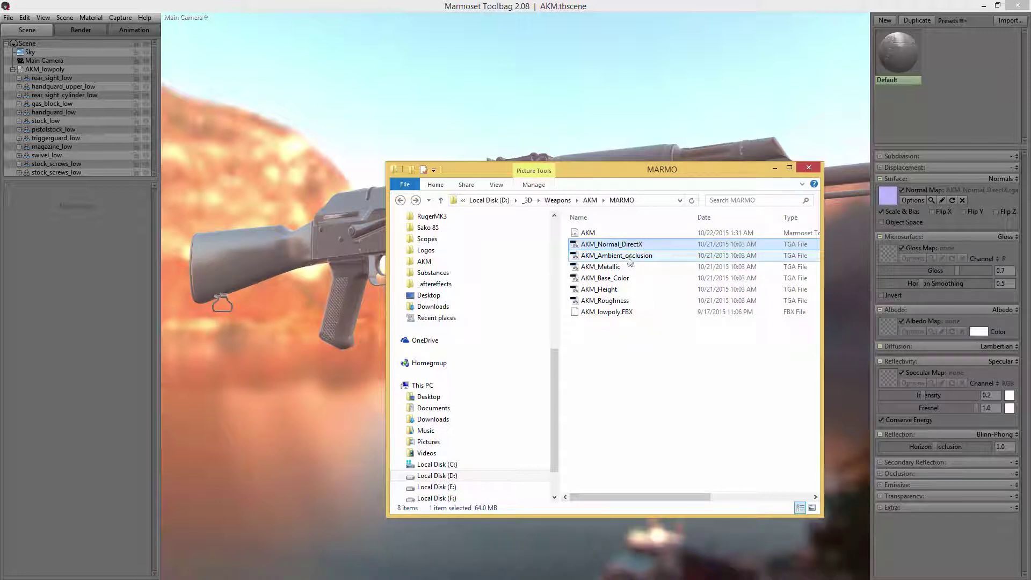
Try AKM_Metallic as the Default material's specular map and switch its reflectivity model to Metalness
drag(628, 267, 889, 377)
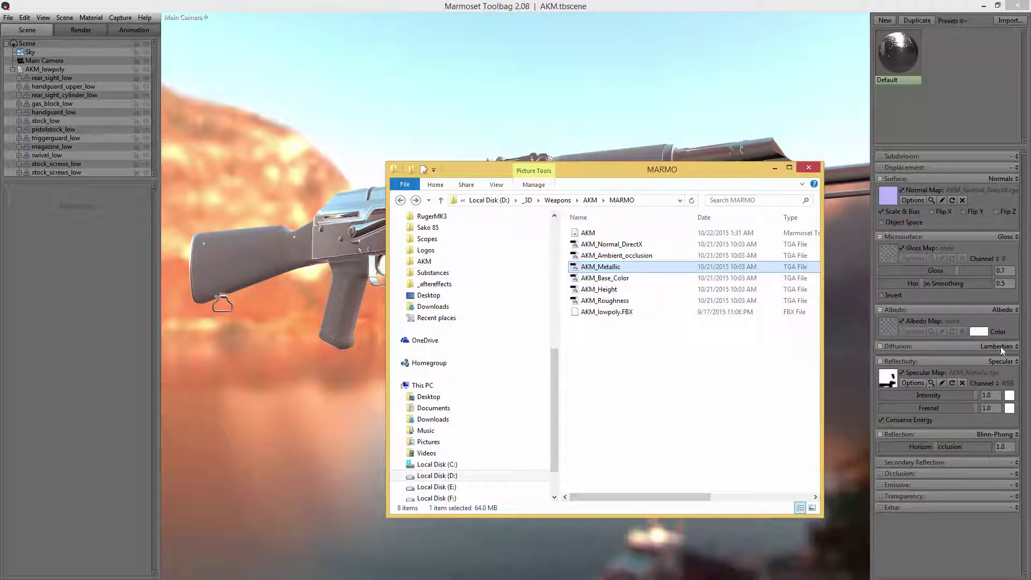
click(1014, 361)
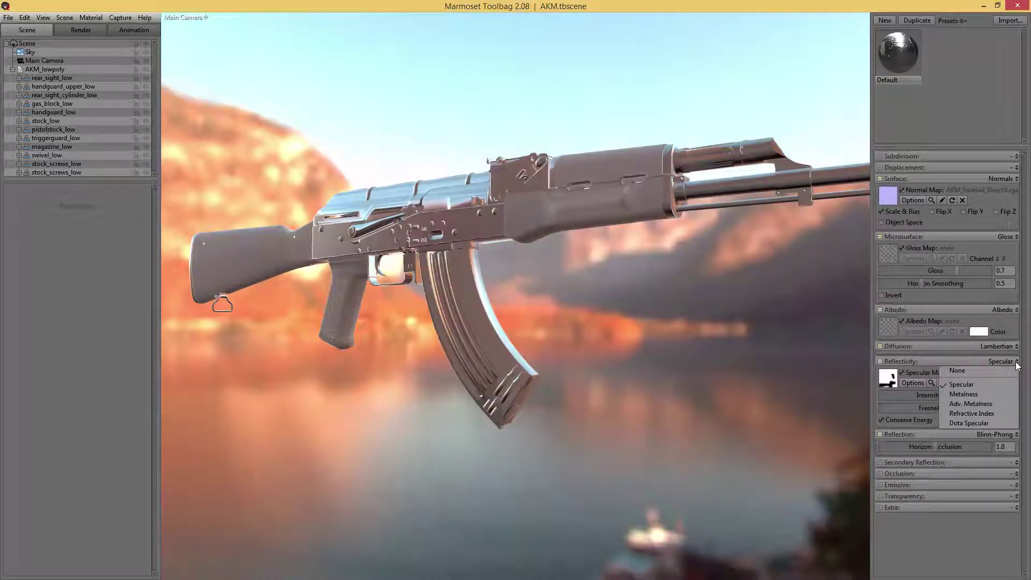
click(964, 395)
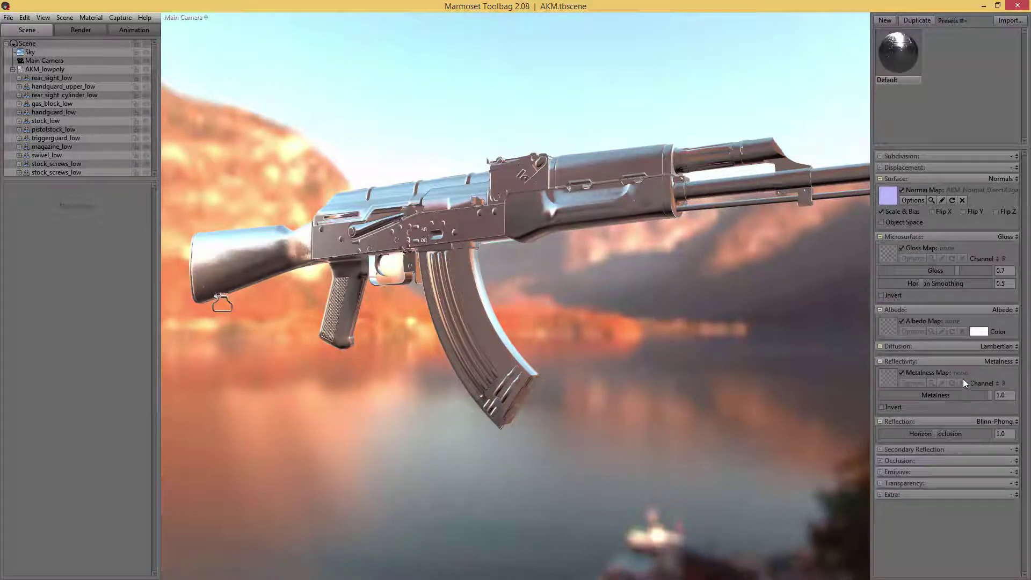
Assign AKM_Base_Color as the Default material's albedo map and AKM_Roughness as its gloss map
key(alt+Tab)
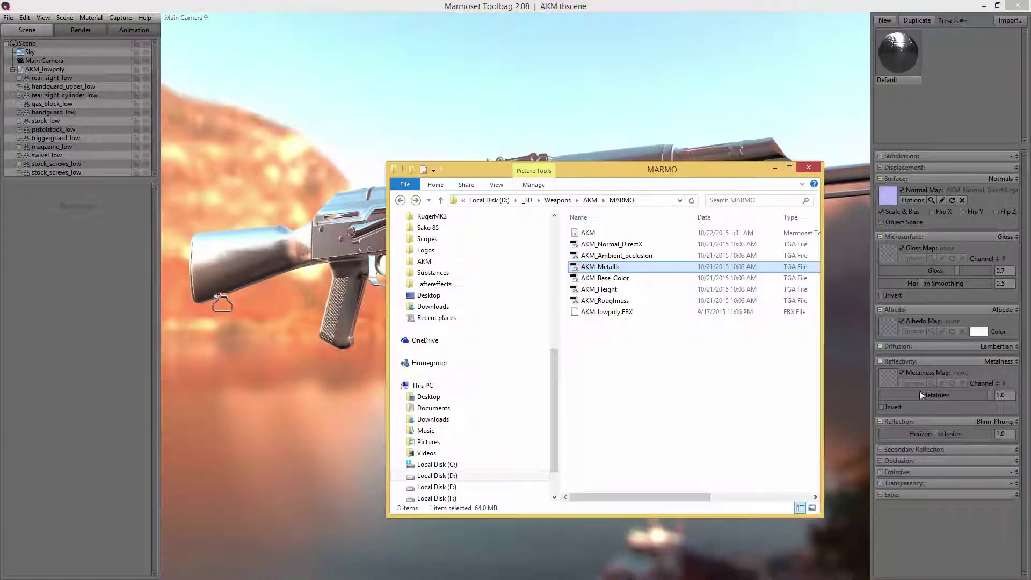
drag(612, 277, 885, 326)
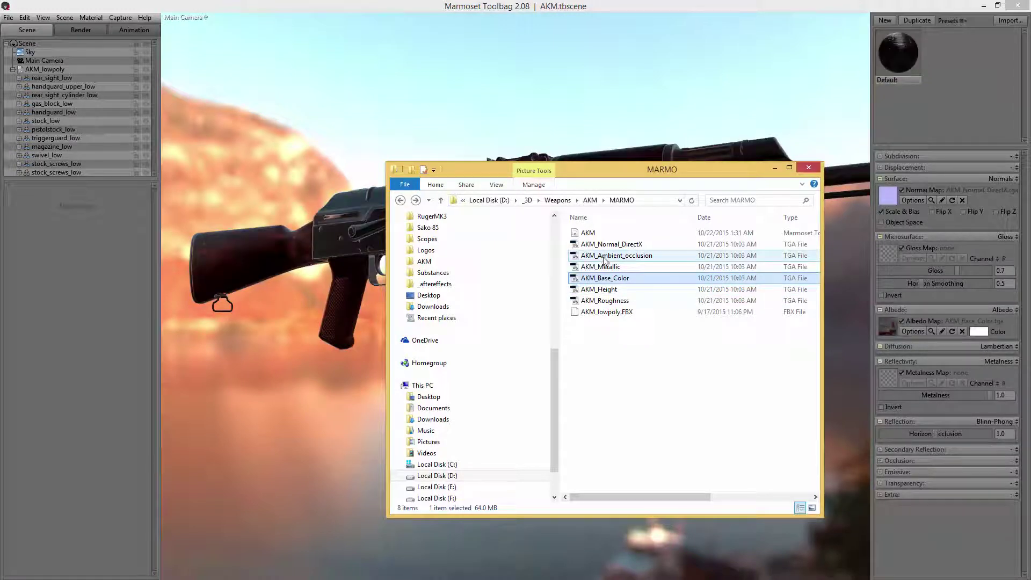
mouse_move(605, 301)
mouse_down()
mouse_move(775, 325)
mouse_move(868, 320)
mouse_move(910, 263)
mouse_move(885, 253)
mouse_up()
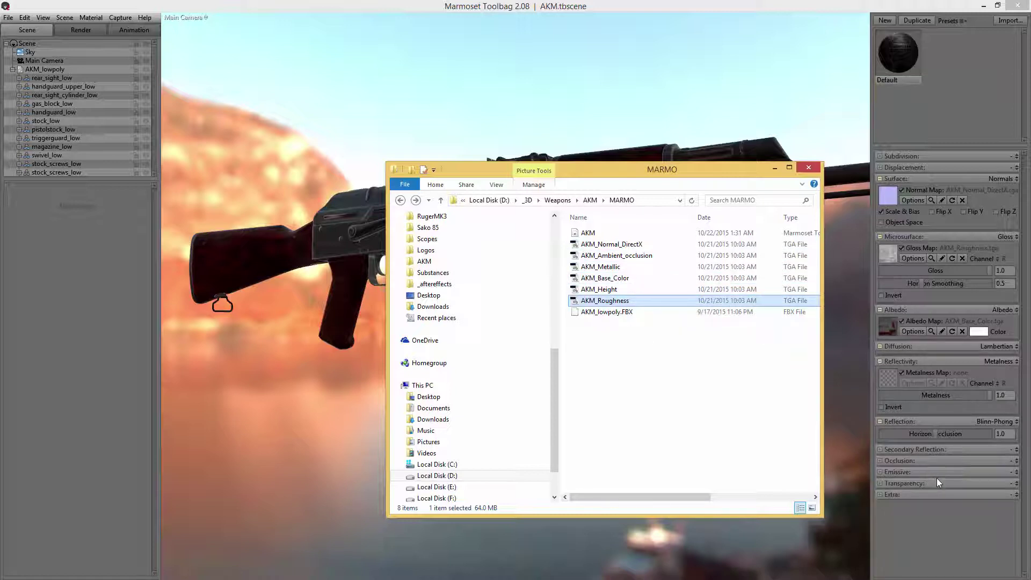
Enable Occlusion on the Default material and assign AKM_Ambient_occlusion as its occlusion map
click(1017, 461)
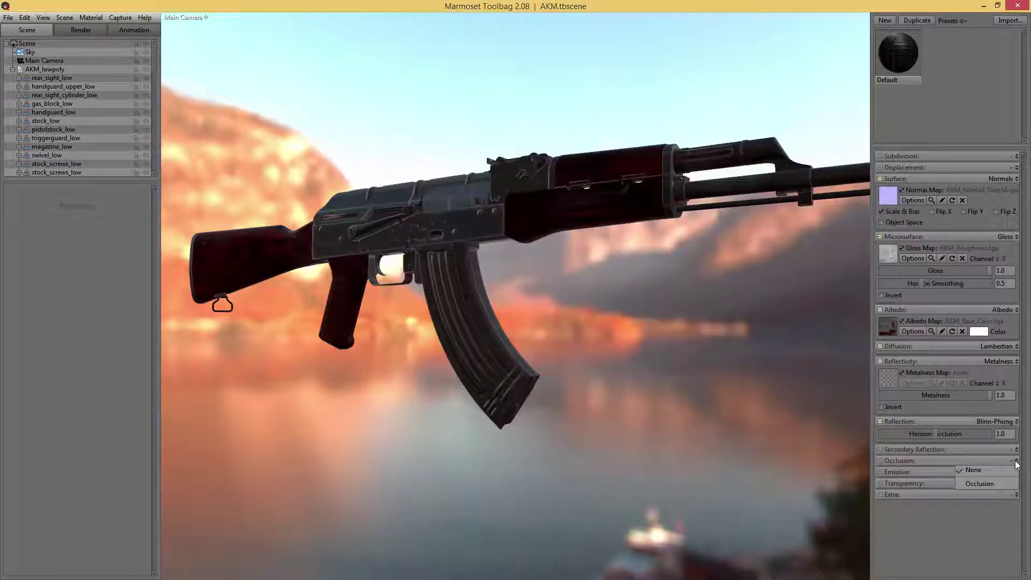
click(986, 484)
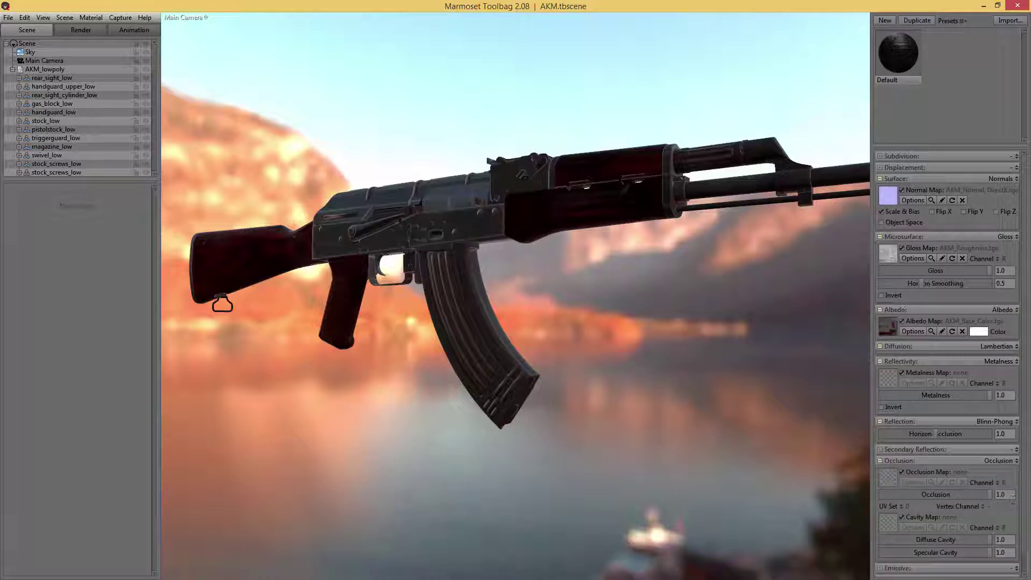
key(alt+Tab)
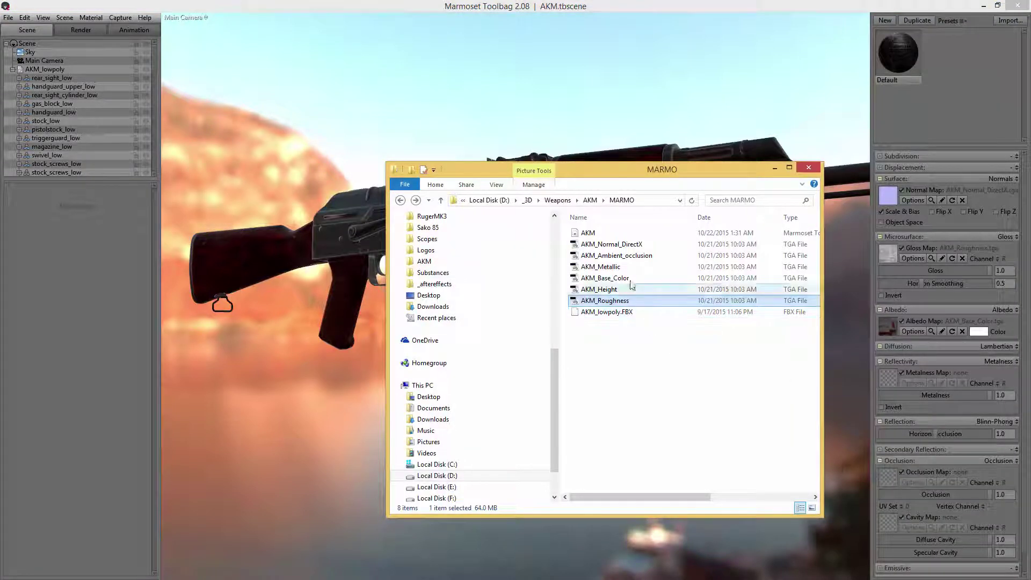
drag(615, 257, 888, 475)
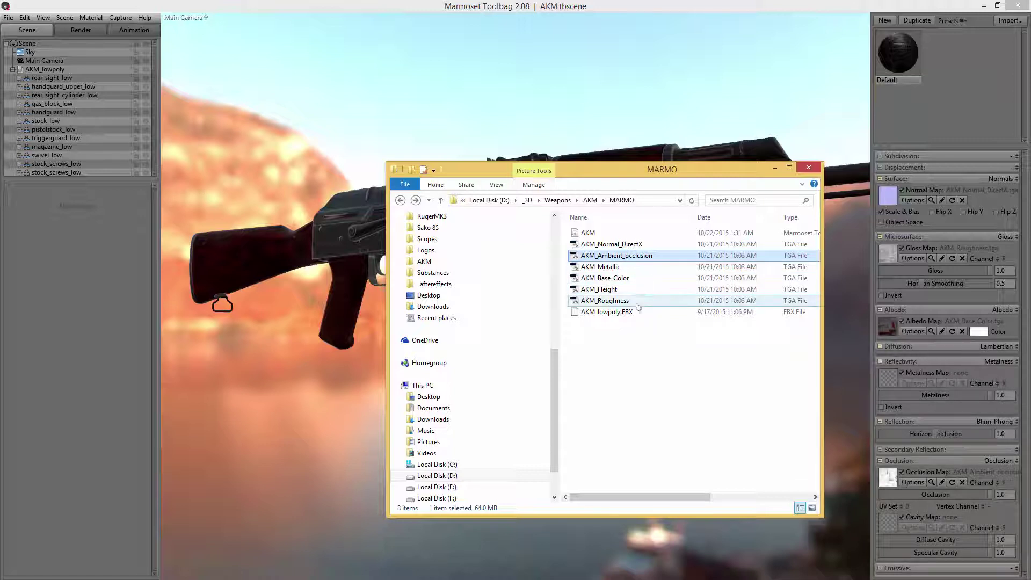
Assign AKM_Metallic from the MARMO folder as the Default material's metalness map and return to the scene
drag(601, 267, 849, 334)
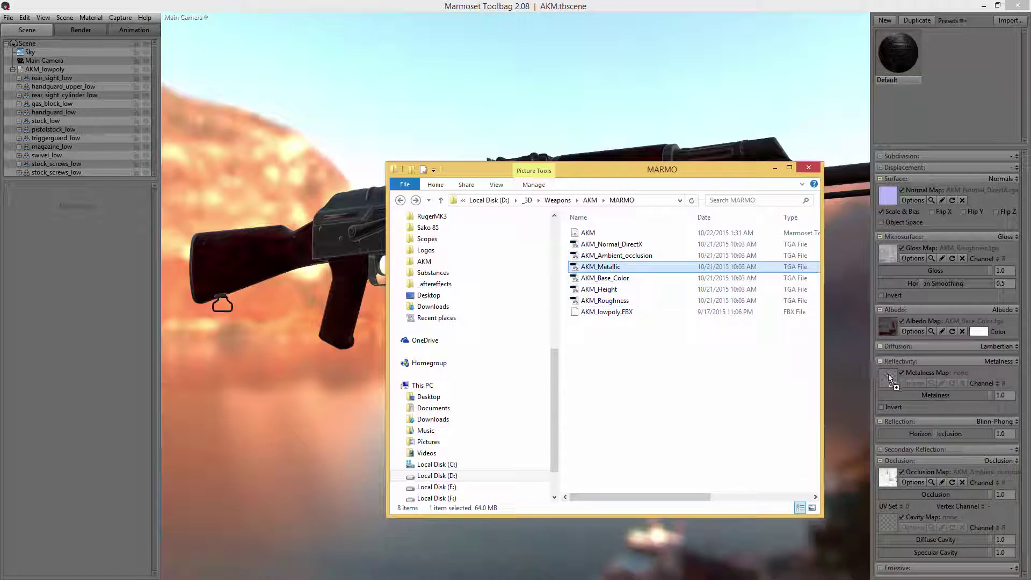
drag(888, 378, 889, 378)
click(789, 100)
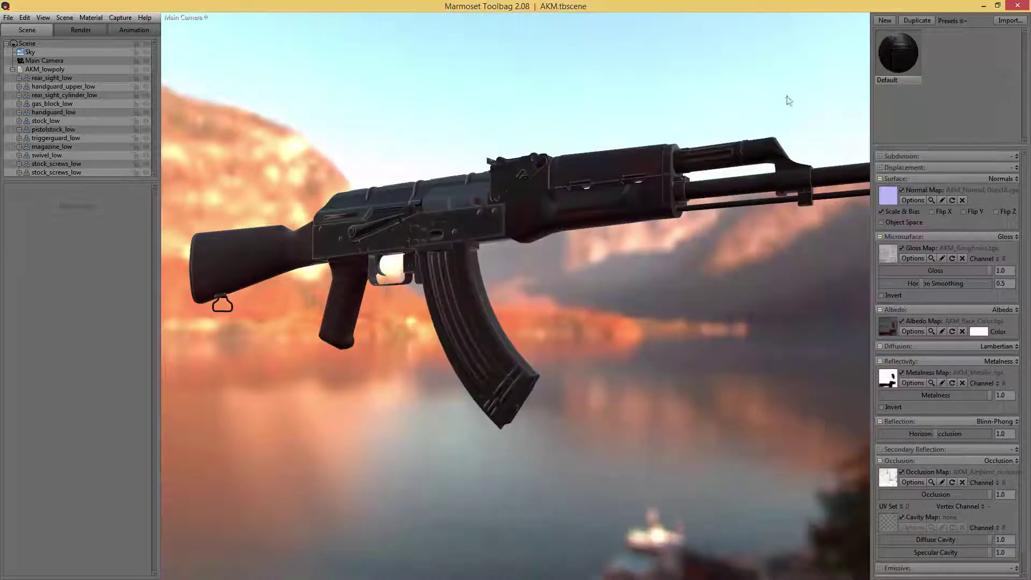
Rotate the sky lighting around the rifle and enable Flip Y on the Default material's normal map, comparing it off and on
shift+drag(808, 96, 499, 105)
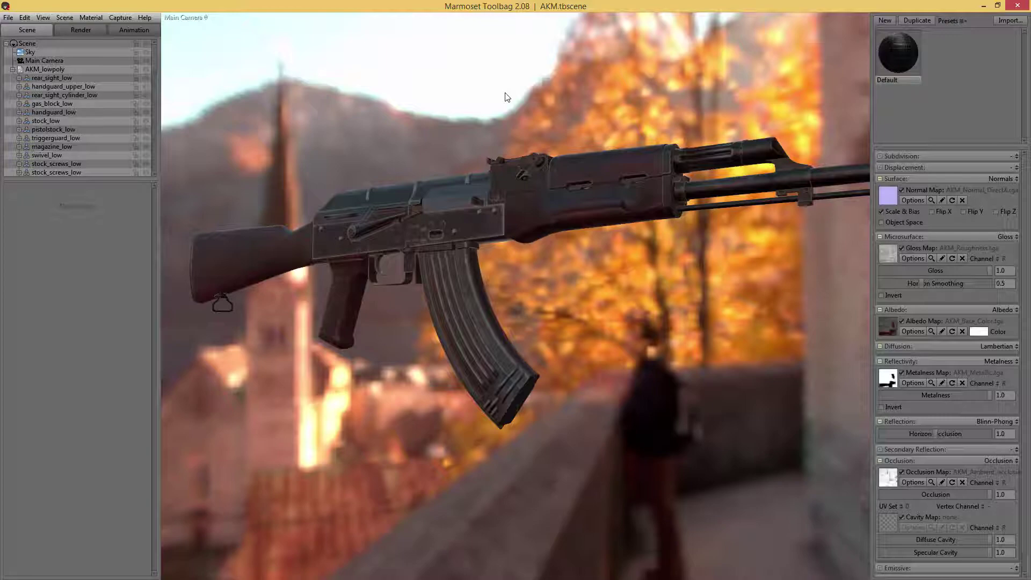
drag(572, 144, 553, 92)
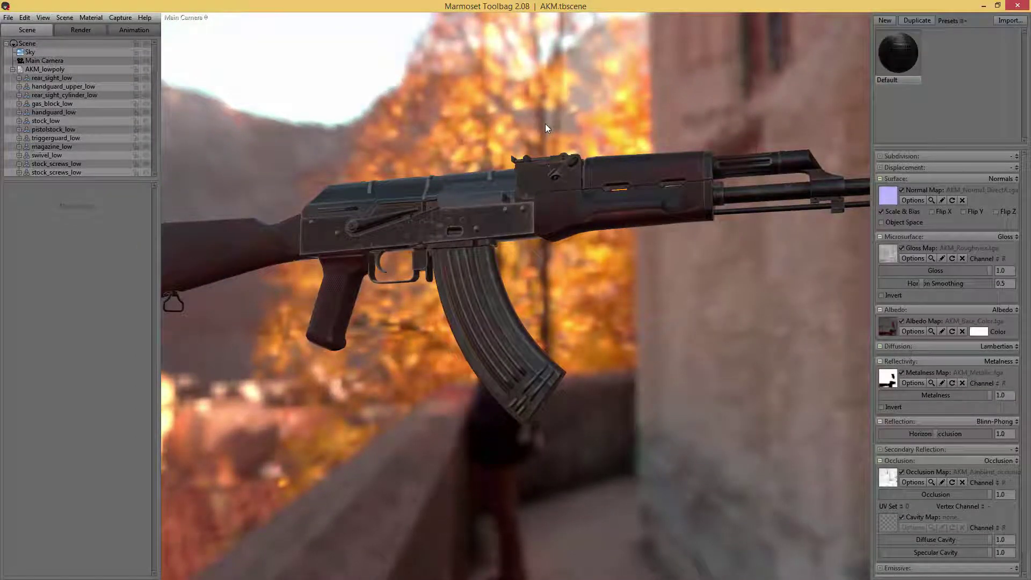
drag(546, 124, 495, 133)
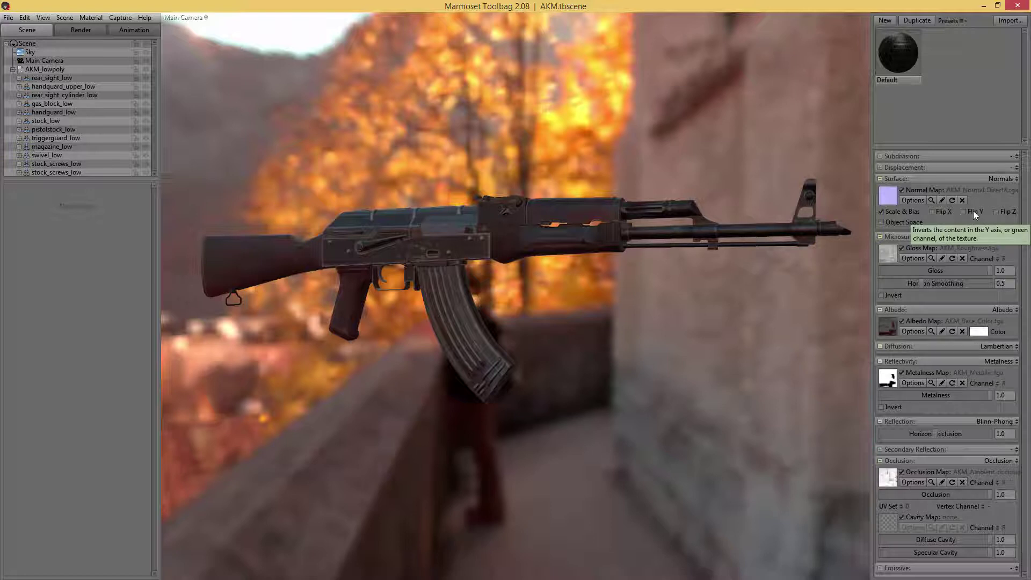
click(963, 212)
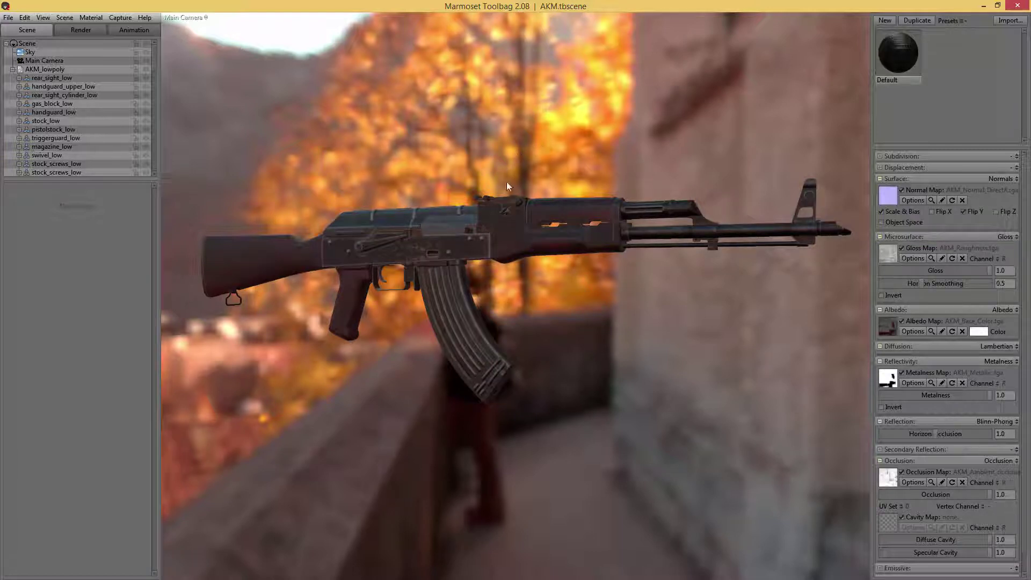
scroll(515, 192, up, 10)
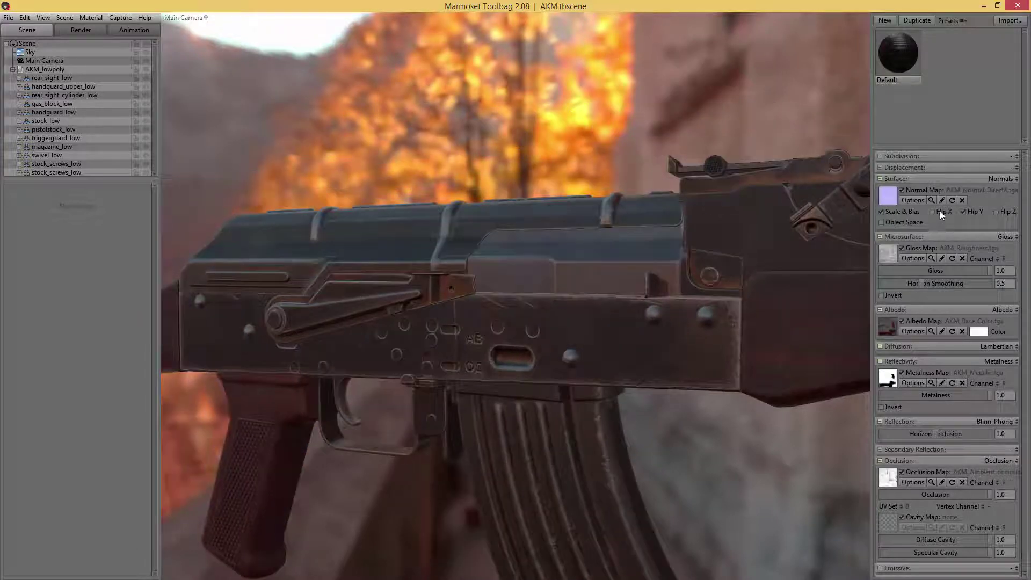
click(963, 212)
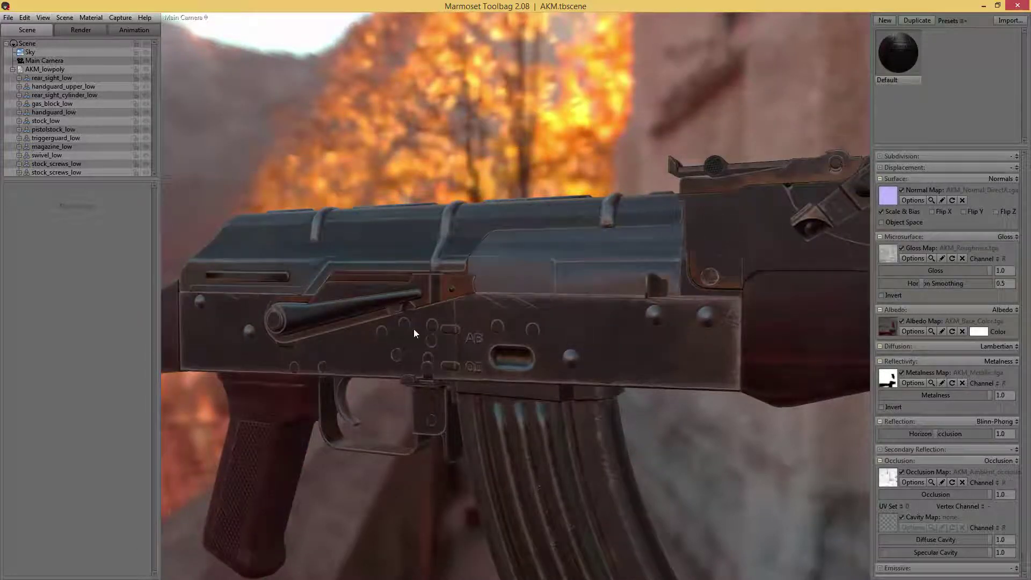
click(965, 211)
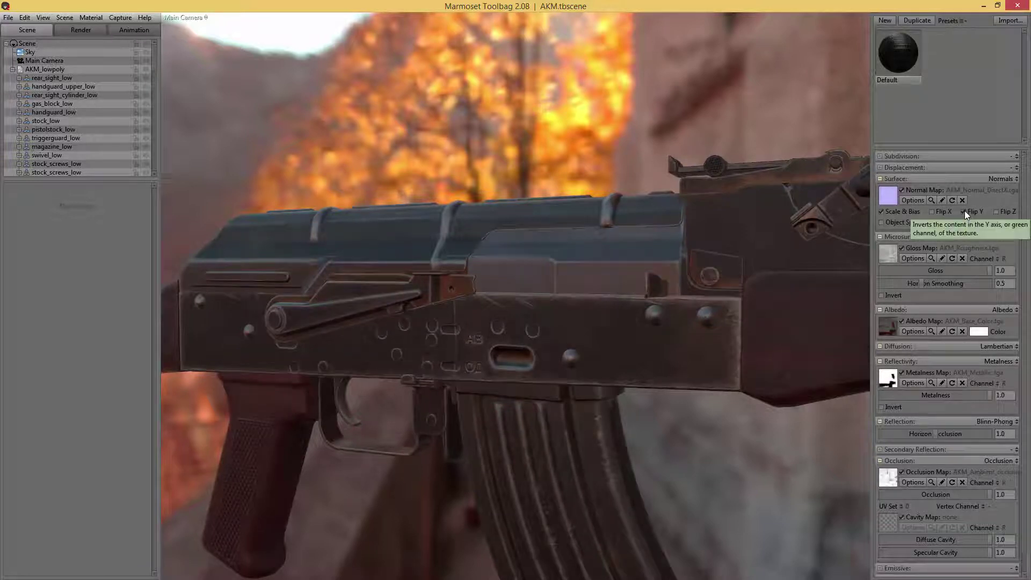
Invert the Default material's gloss map and check the rifle in the full-window viewport under rotated sky lighting
click(883, 296)
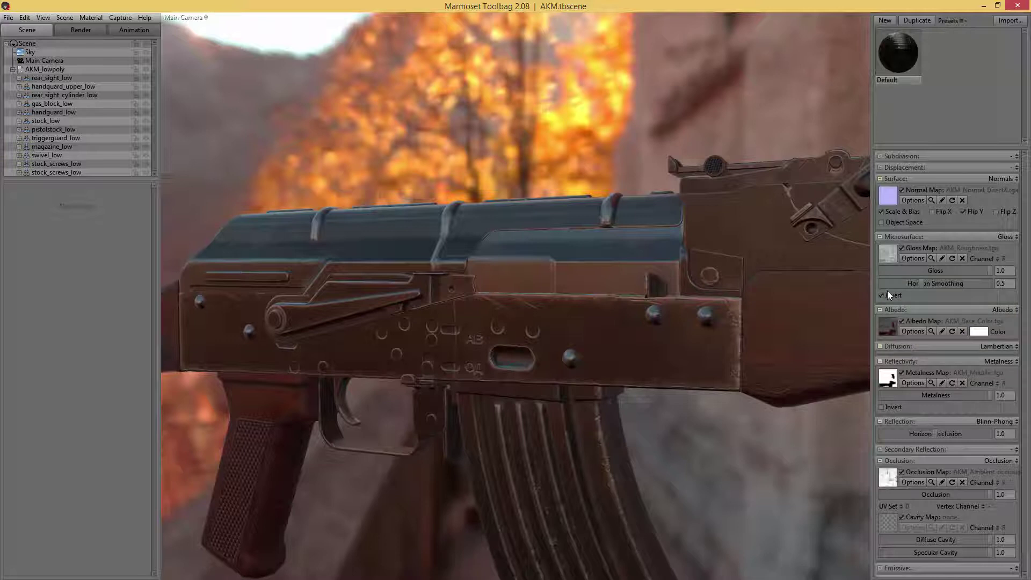
double_click(759, 278)
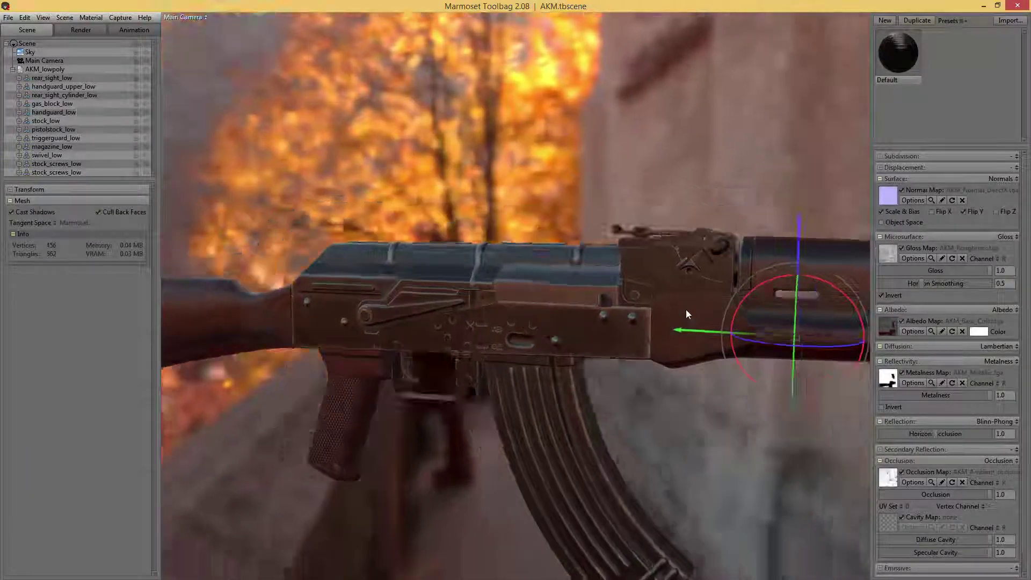
alt+drag(686, 310, 672, 223)
key(Tab)
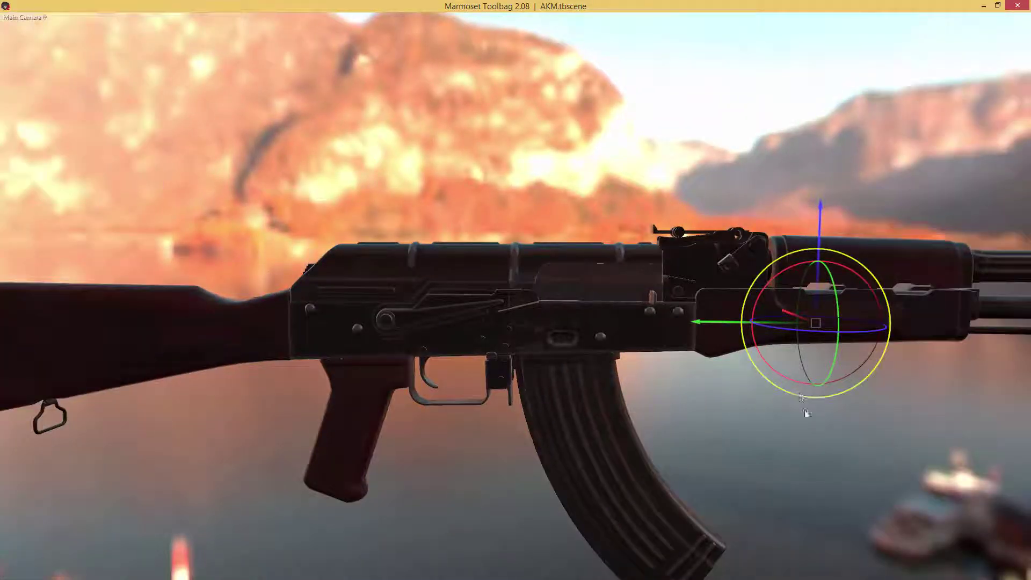
shift+drag(805, 413, 727, 391)
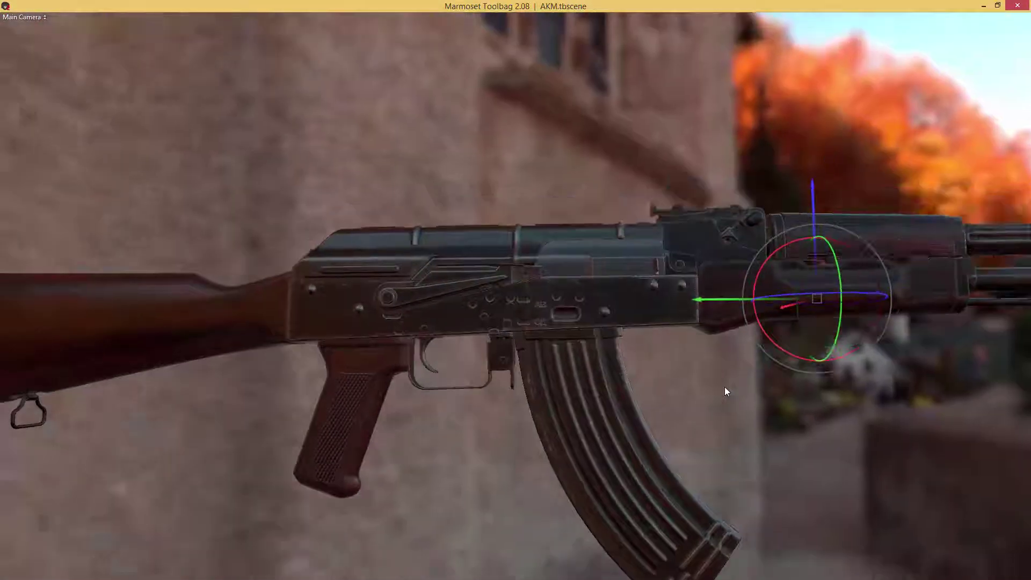
Switch the Default material's reflection model to GGX
key(Tab)
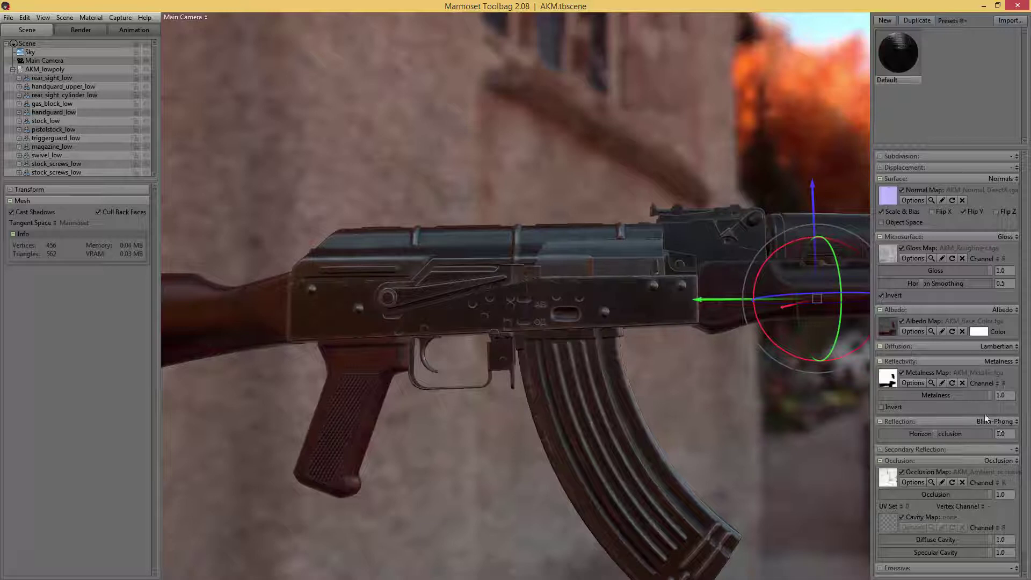
click(1010, 422)
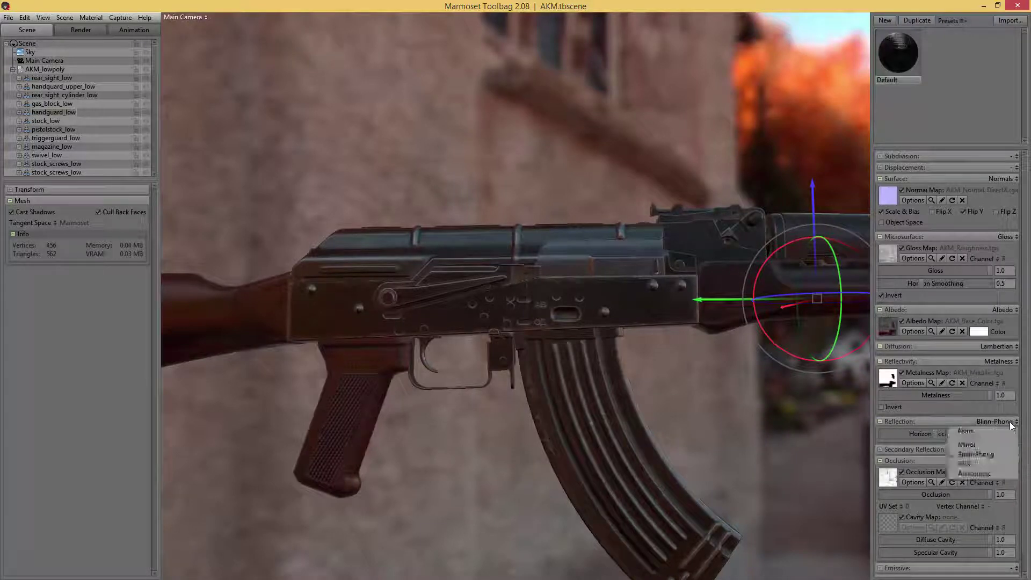
click(964, 464)
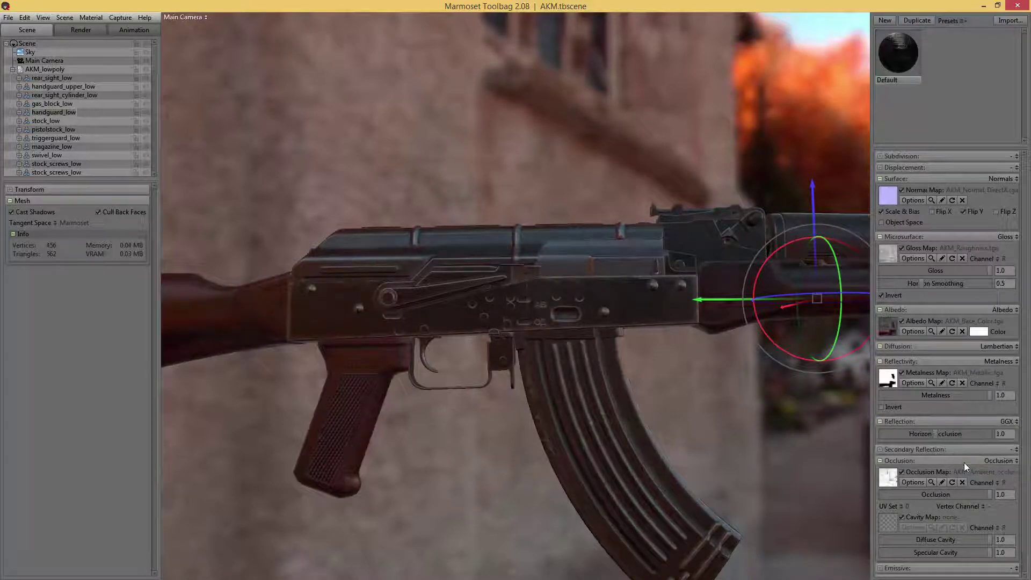
Examine the rifle's shading from both sides and close up on the receiver under different sky lighting directions
key(Tab)
shift+drag(770, 392, 822, 337)
scroll(734, 373, up, 5)
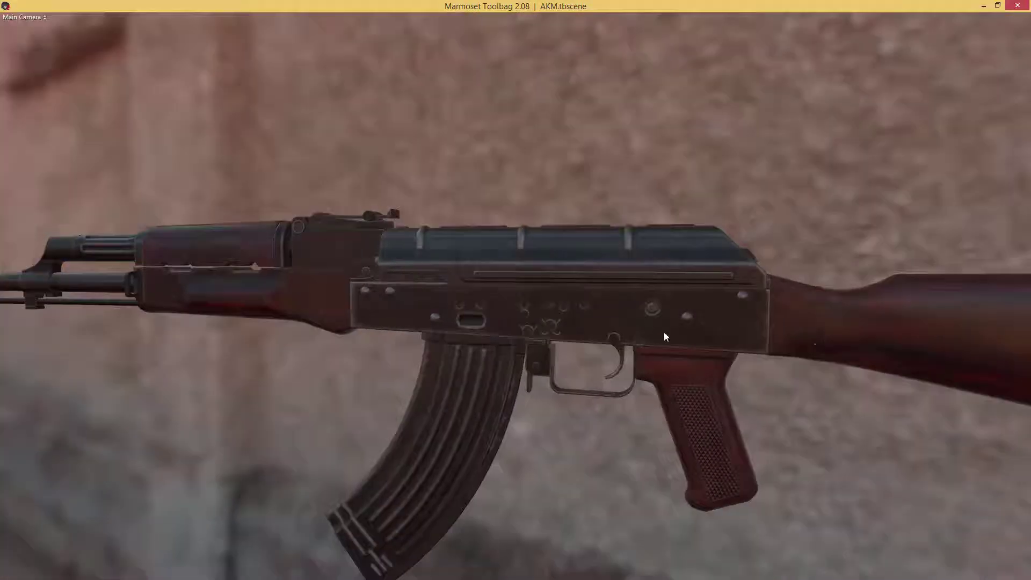
drag(665, 333, 633, 376)
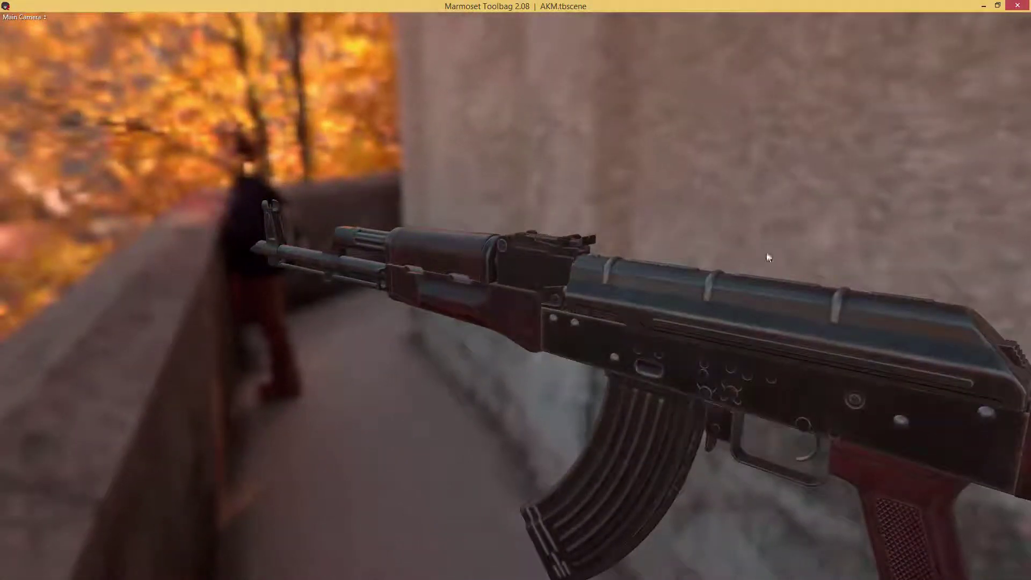
shift+drag(766, 252, 717, 172)
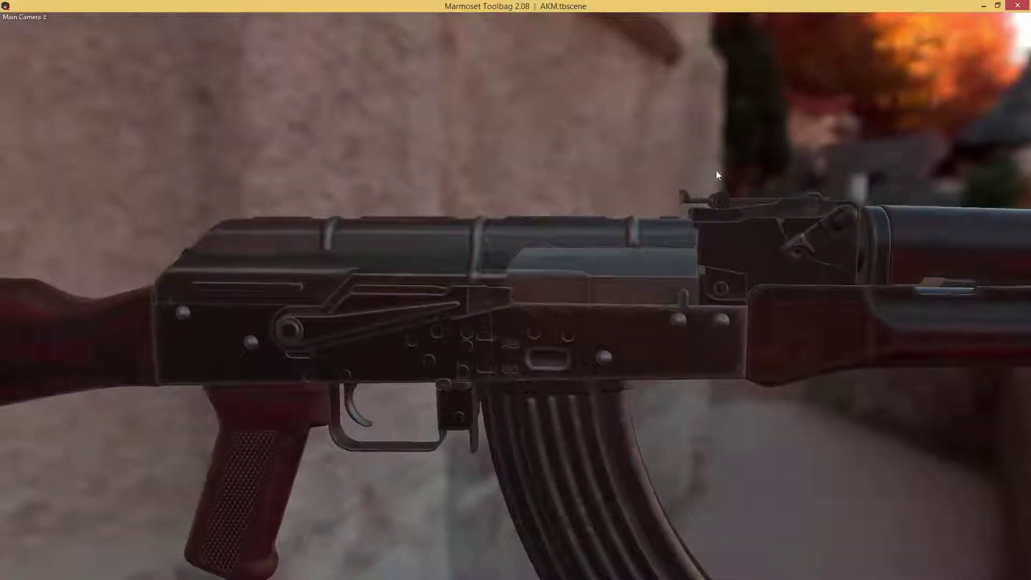
key(ctrl+space)
scroll(711, 156, up, 5)
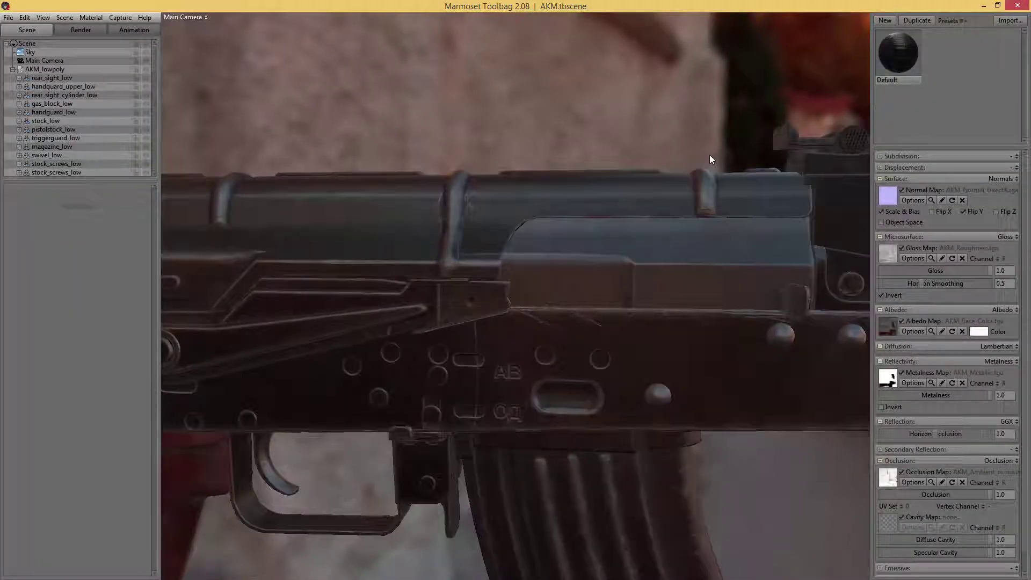
scroll(711, 151, down, 6)
drag(713, 150, 794, 149)
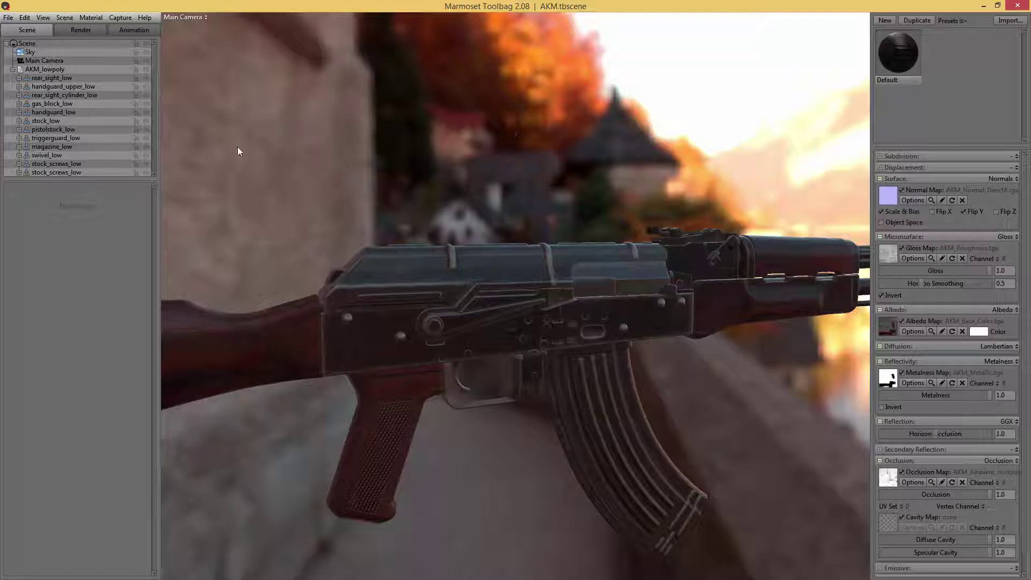
Enable High-Res Shadows, Front-Face Shadows, Local Reflections and Ambient Occlusion in the render lighting settings
click(79, 31)
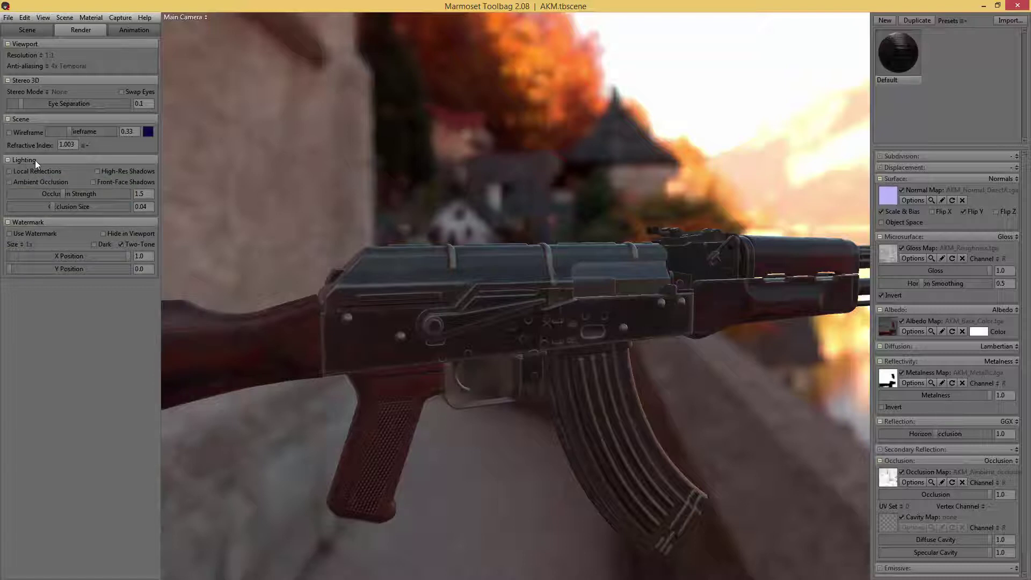
click(97, 172)
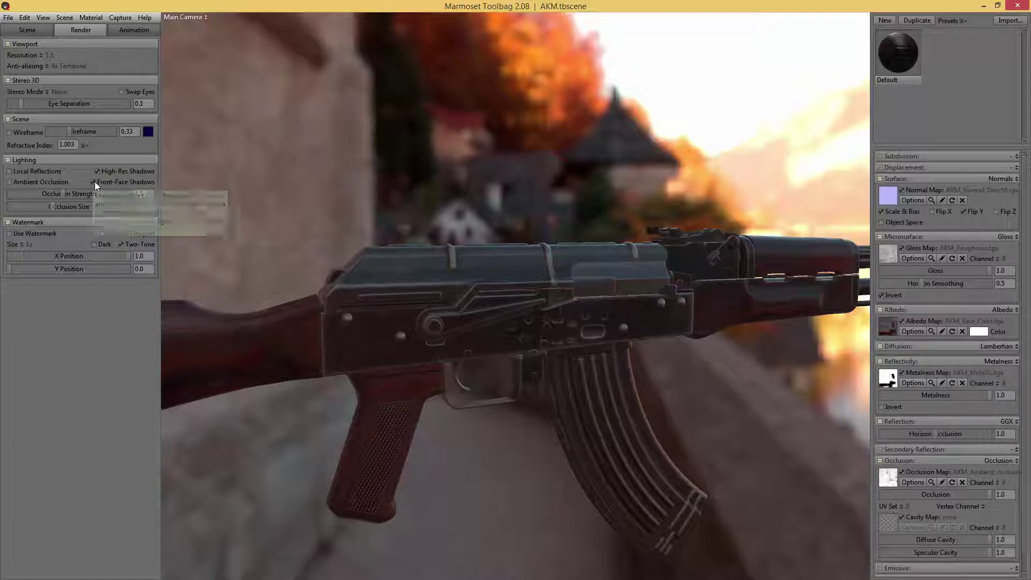
click(94, 182)
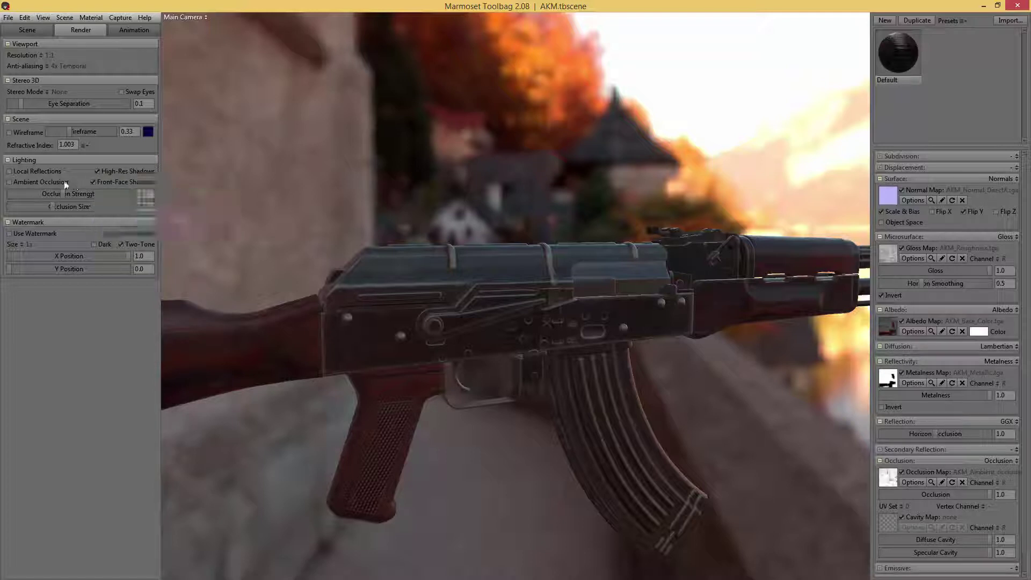
click(10, 171)
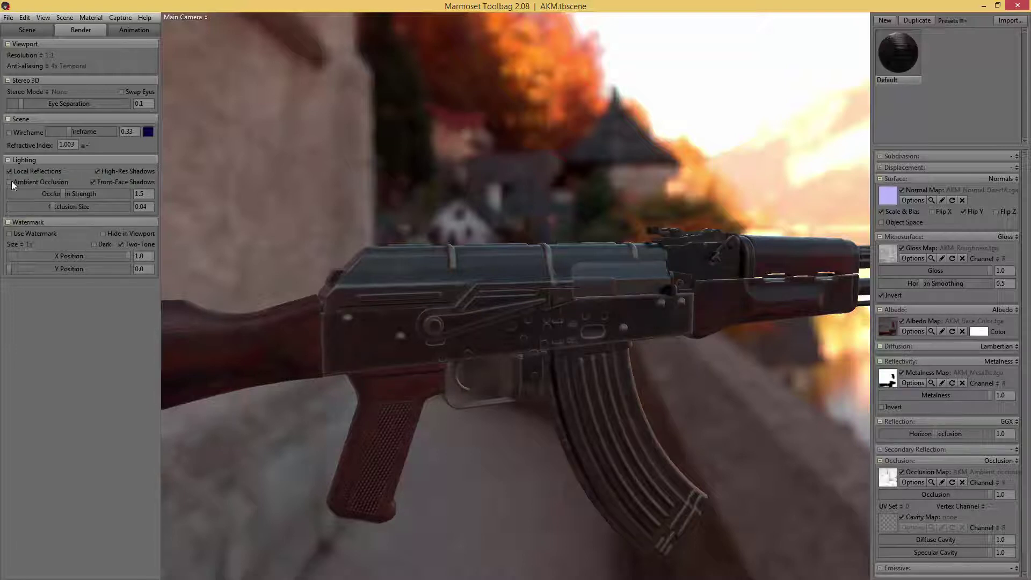
click(12, 183)
Compare the rifle close up with Local Reflections off and on, leaving the option enabled
drag(459, 175, 603, 152)
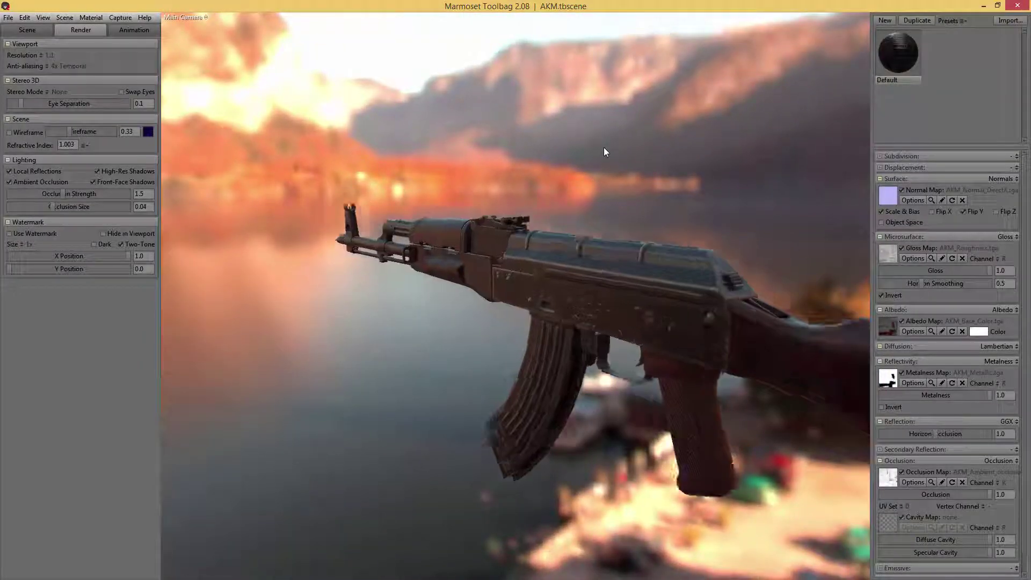
scroll(601, 150, up, 5)
drag(521, 111, 631, 118)
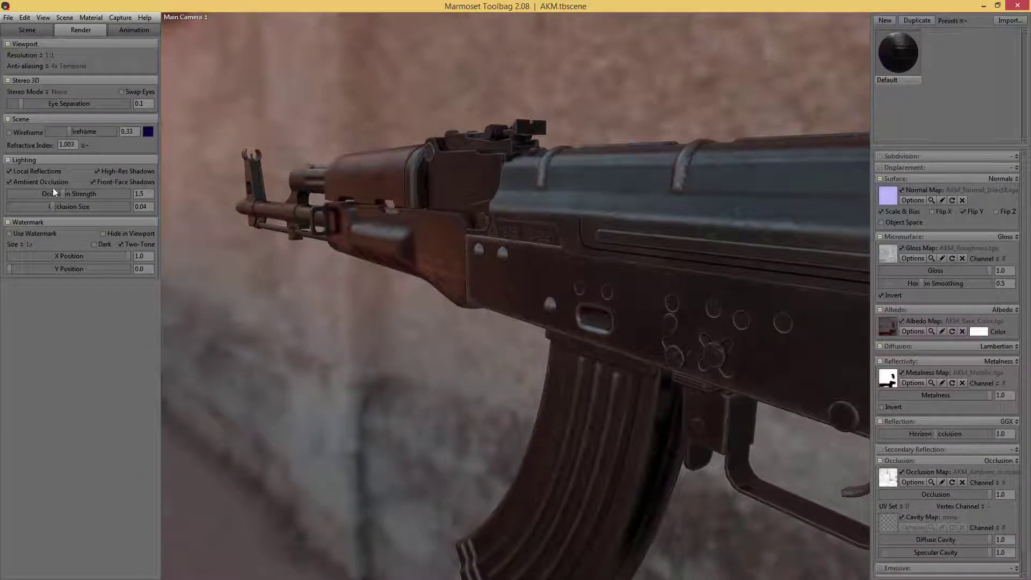
click(9, 171)
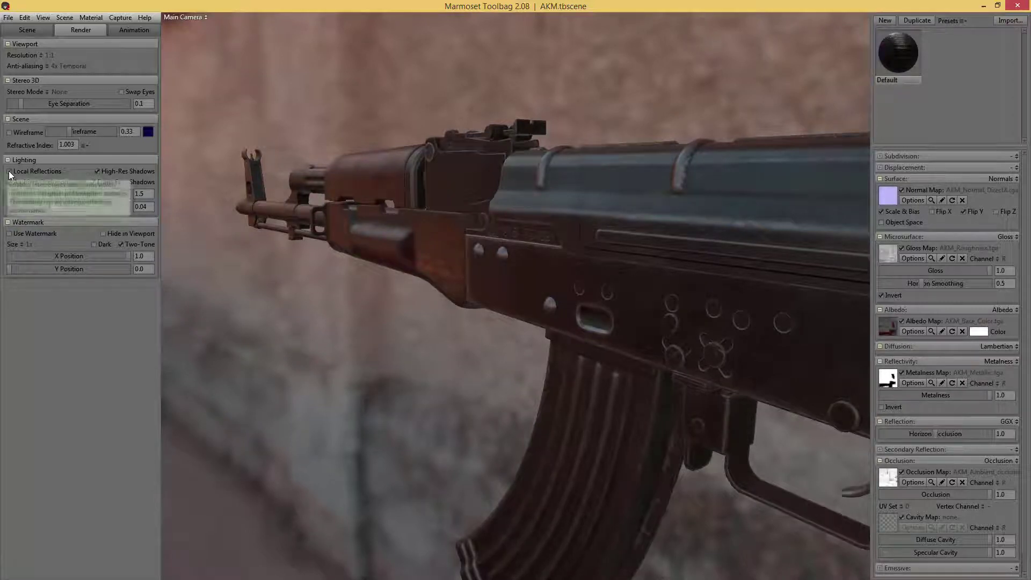
click(9, 171)
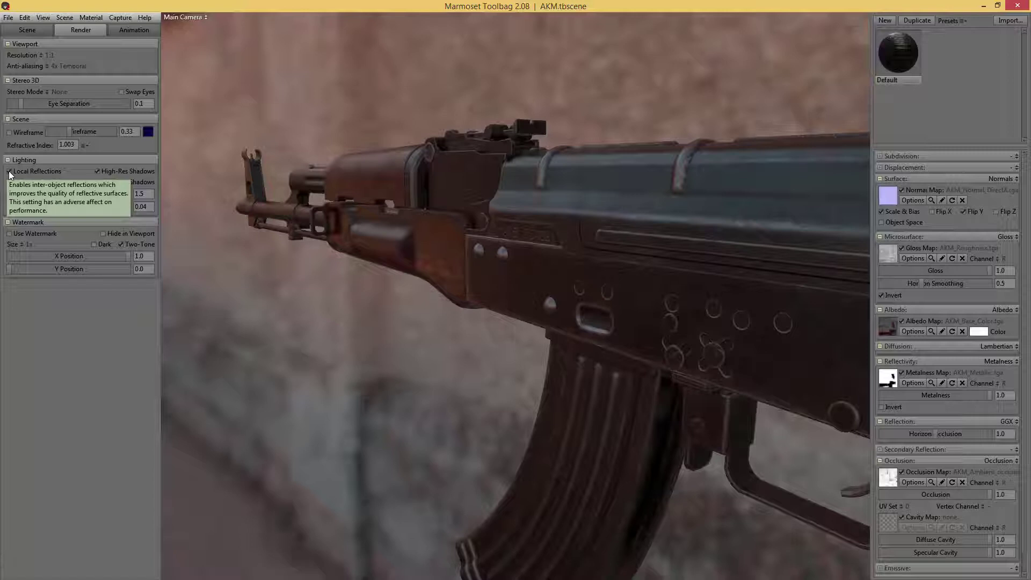
click(9, 171)
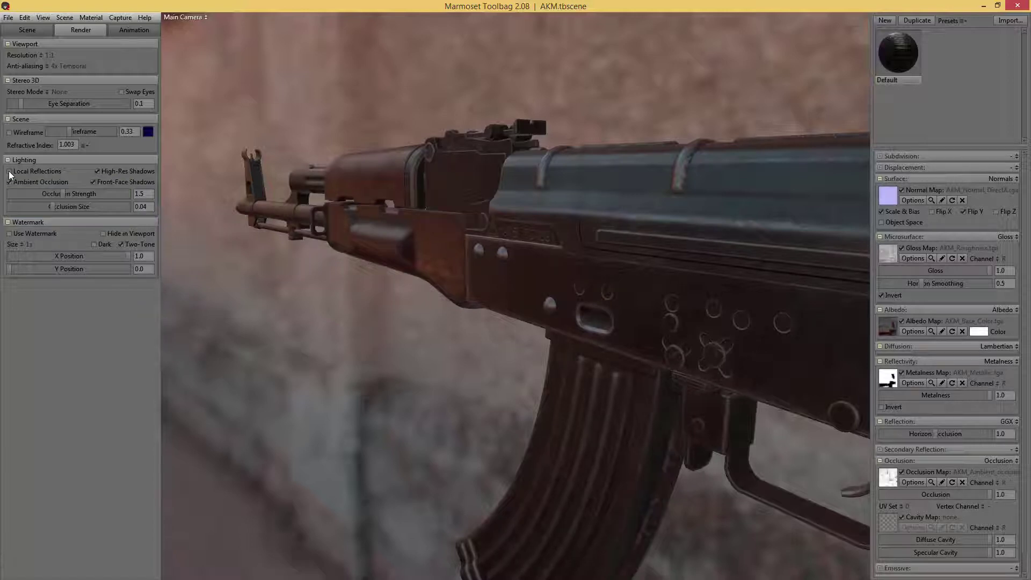
click(9, 172)
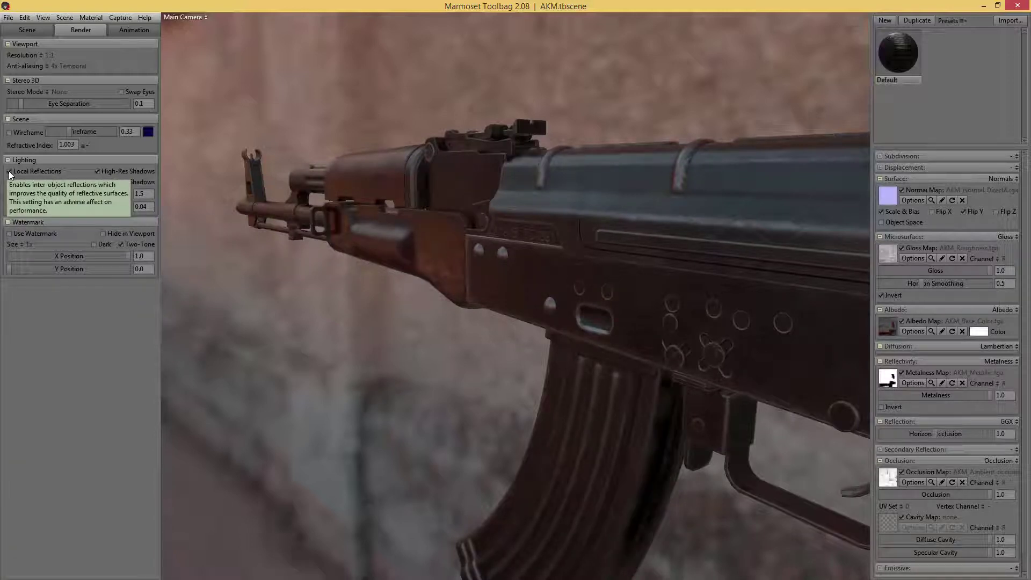
mouse_move(392, 211)
mouse_down()
mouse_move(406, 210)
mouse_move(395, 218)
mouse_up()
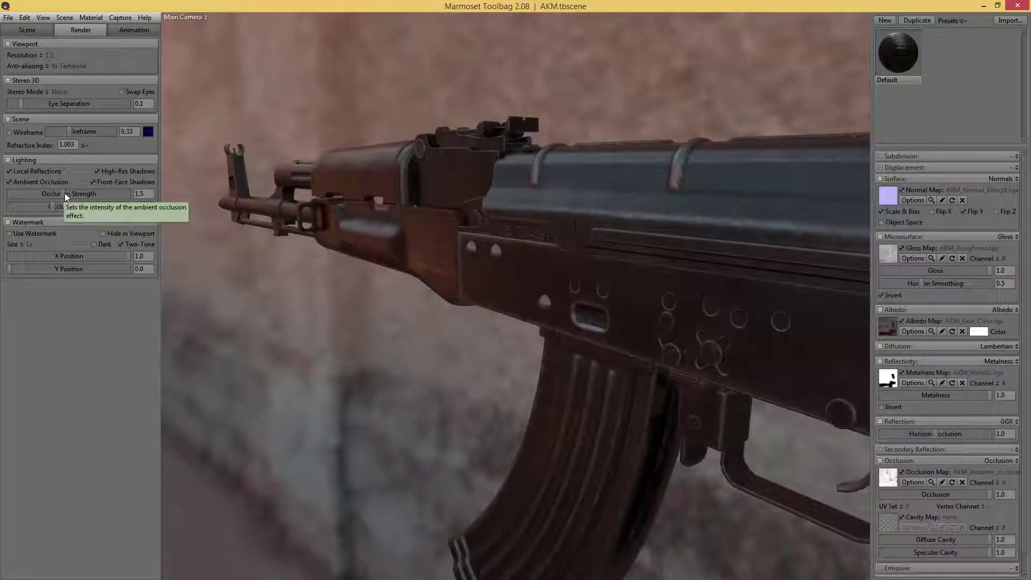
Set the ambient occlusion strength to 16.0 and the occlusion size to 0.015
drag(64, 193, 96, 192)
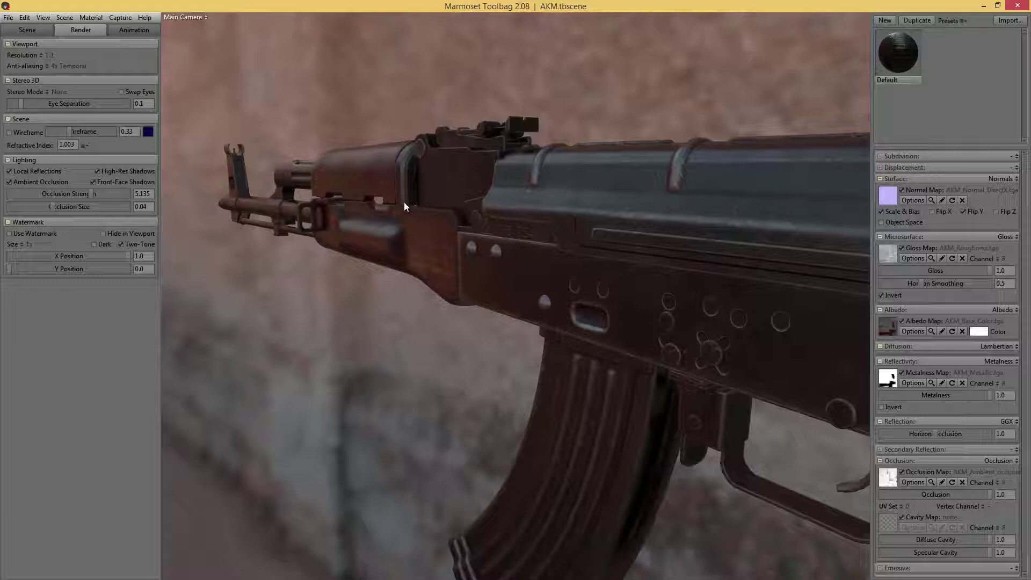
drag(92, 193, 139, 192)
drag(72, 209, 35, 208)
Examine the rifle's barrel and front sight from the side under rotated sky lighting
drag(685, 345, 765, 329)
middle_drag(546, 310, 822, 338)
middle_drag(689, 326, 854, 319)
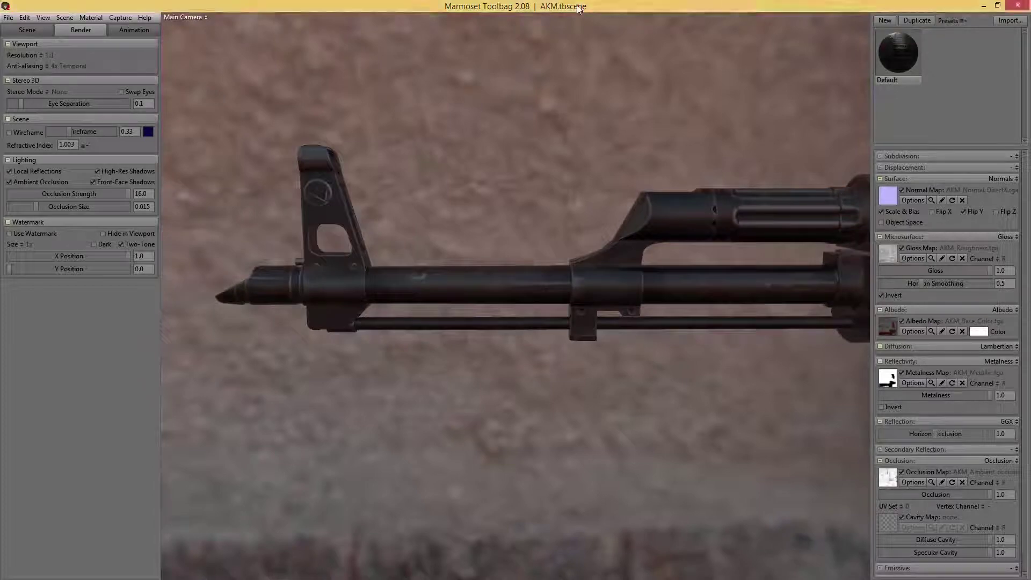
shift+drag(594, 110, 433, 111)
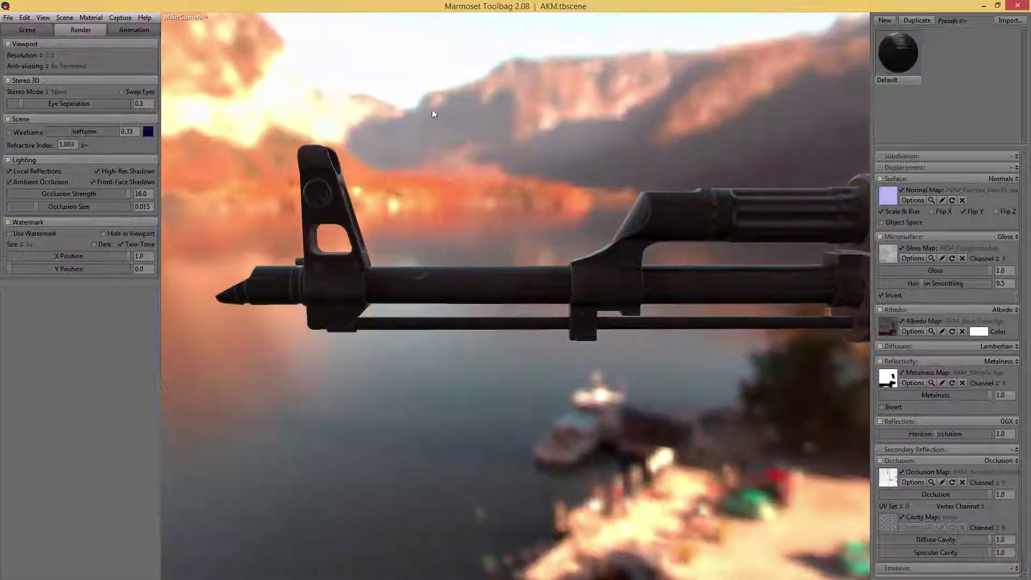
Replace the scene's sky lighting with the Cathedral02 preset
click(24, 31)
click(28, 53)
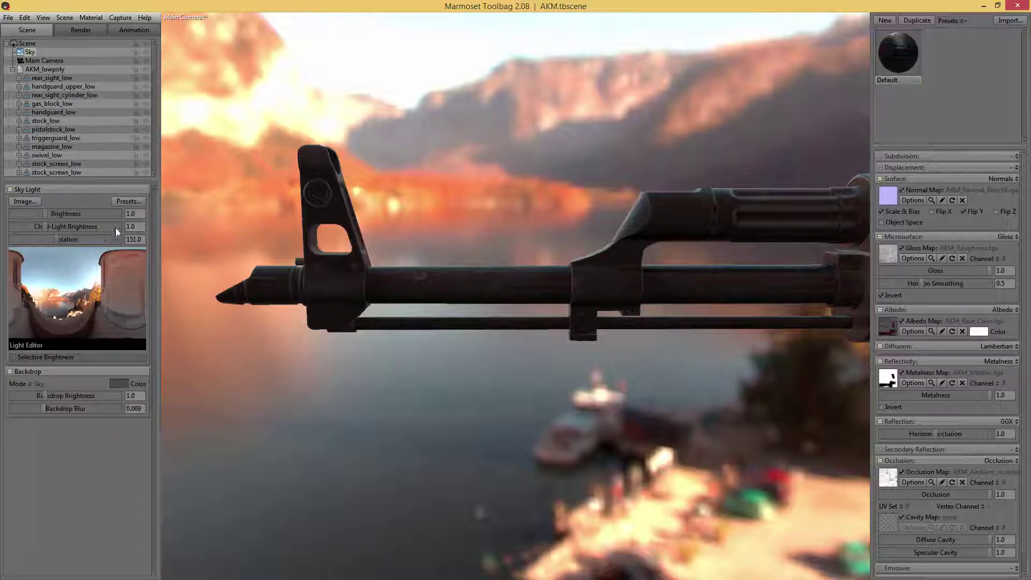
click(129, 201)
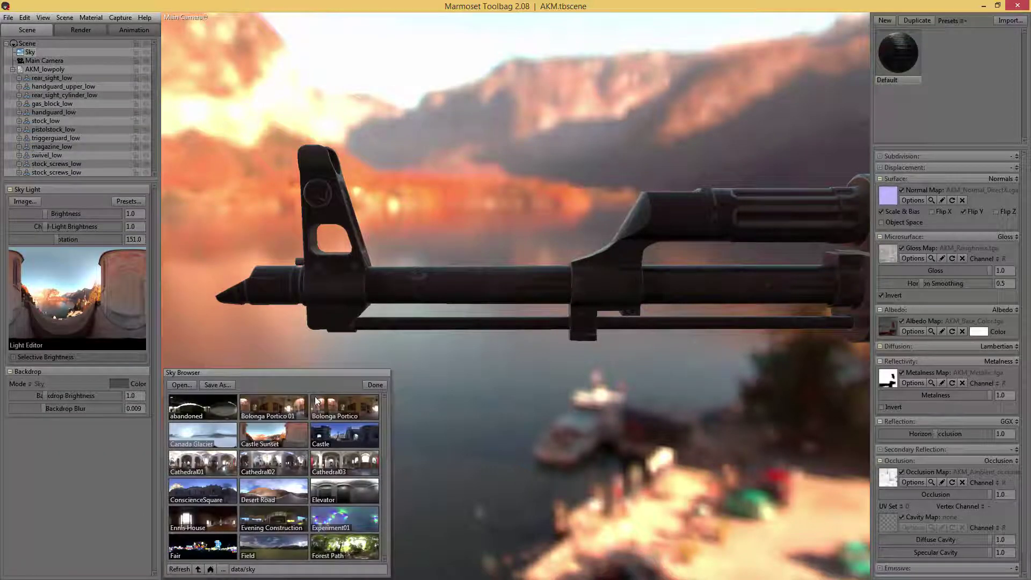
click(268, 466)
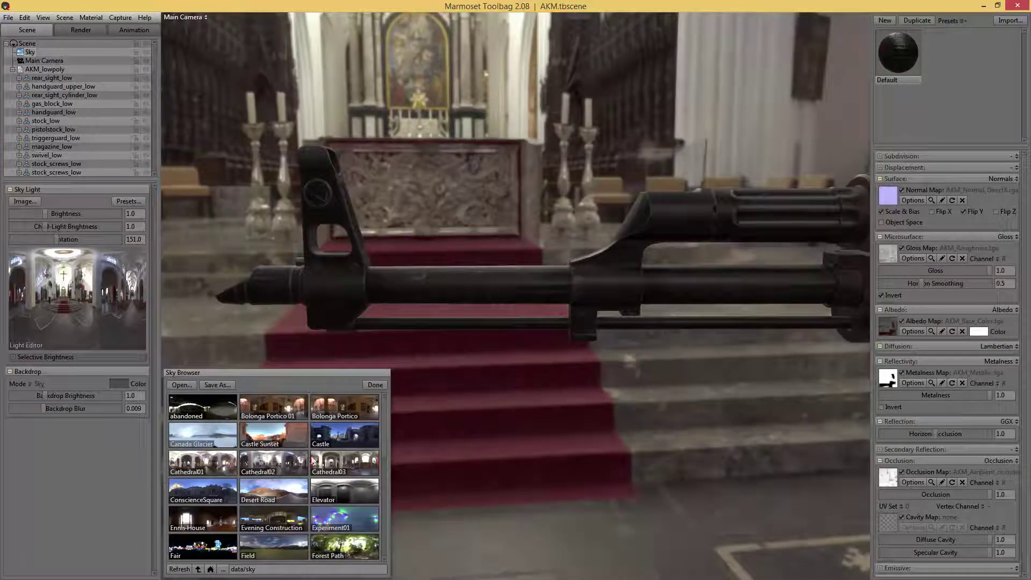
click(375, 385)
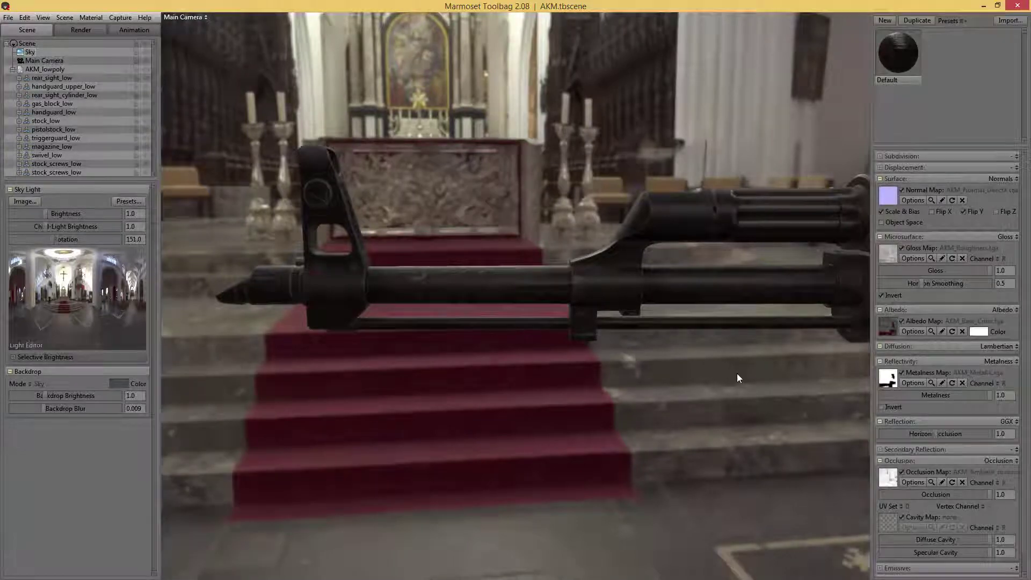
Examine the rifle's barrel and handguard with the interface hidden and shown while rotating the cathedral lighting to 323.5
shift+right_drag(740, 375, 573, 344)
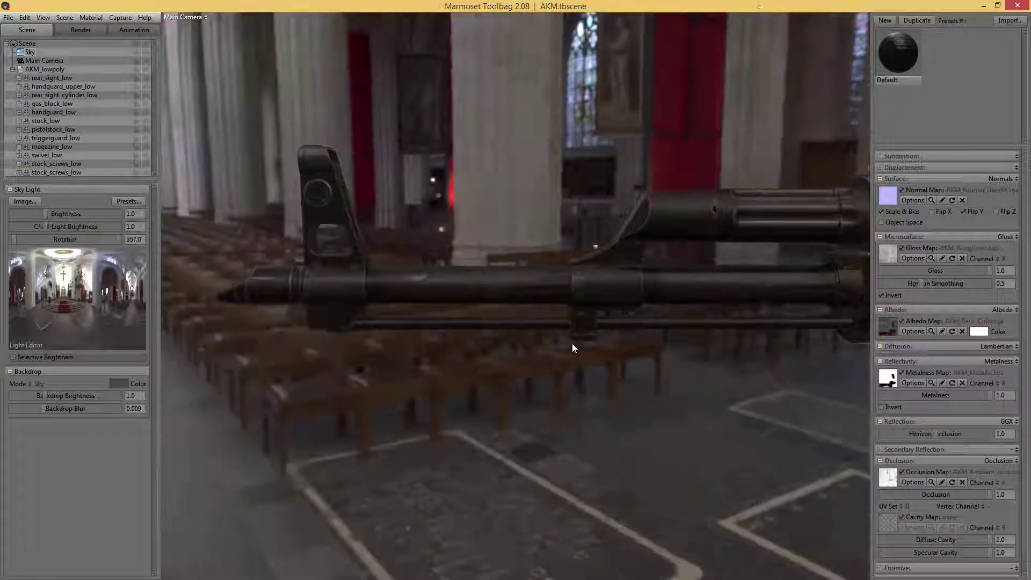
key(ctrl+space)
middle_drag(608, 346, 499, 357)
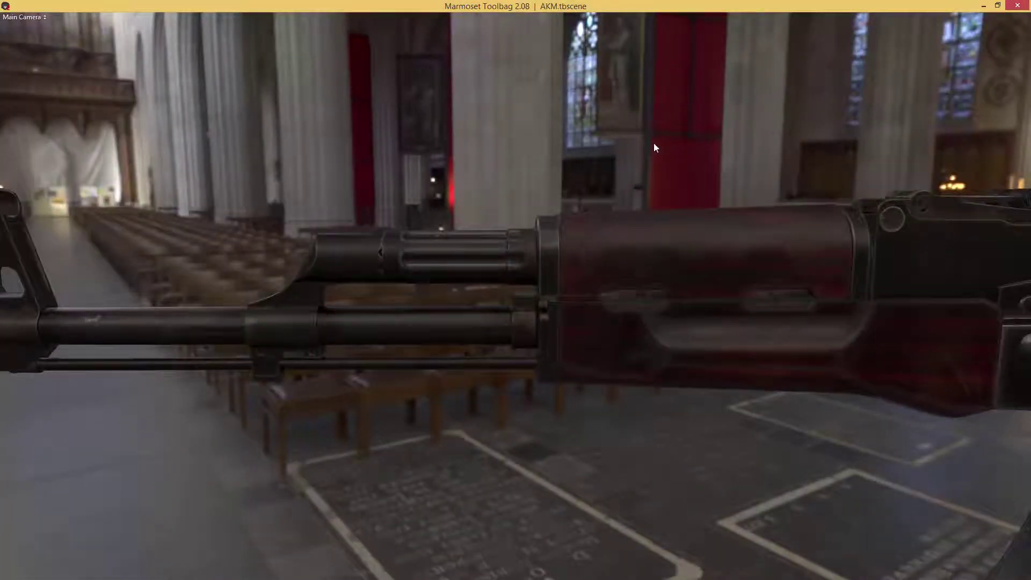
drag(633, 164, 621, 131)
shift+right_drag(621, 131, 881, 175)
key(Tab)
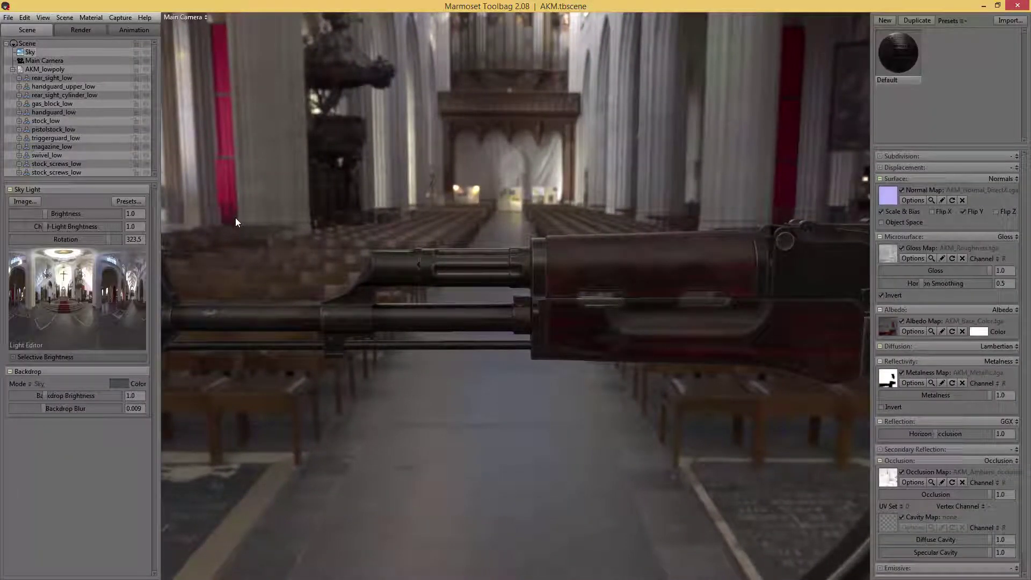
key(Tab)
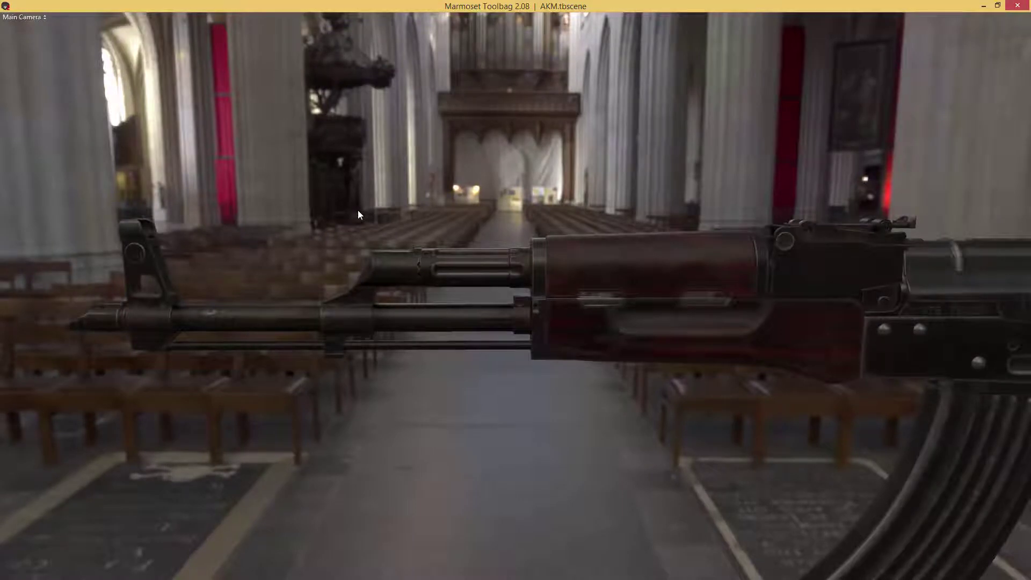
key(Tab)
key(Tab)
key(Tab)
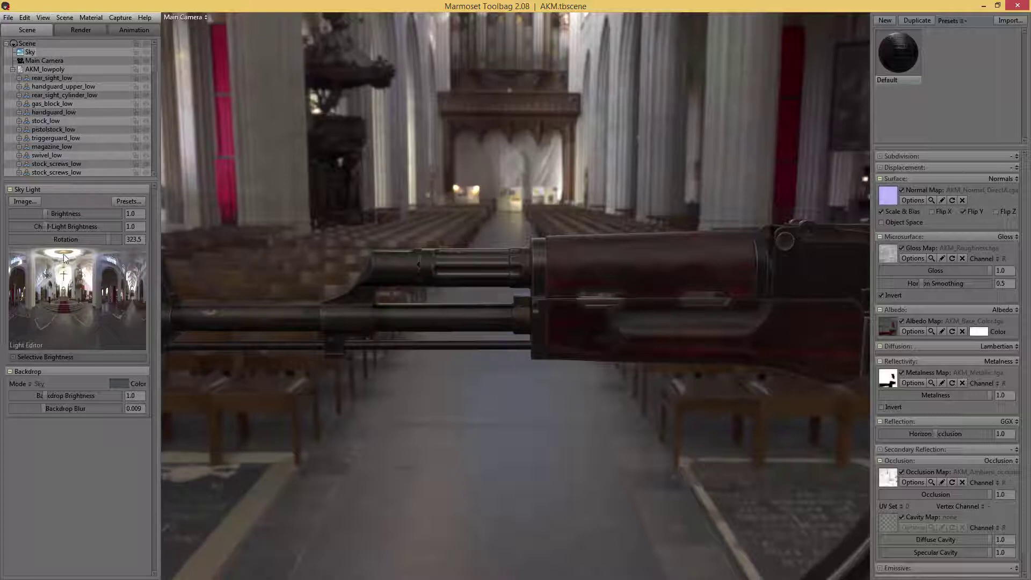
Try raising the sky brightness to 17.15 and check how the handguard and receiver look
drag(48, 213, 52, 214)
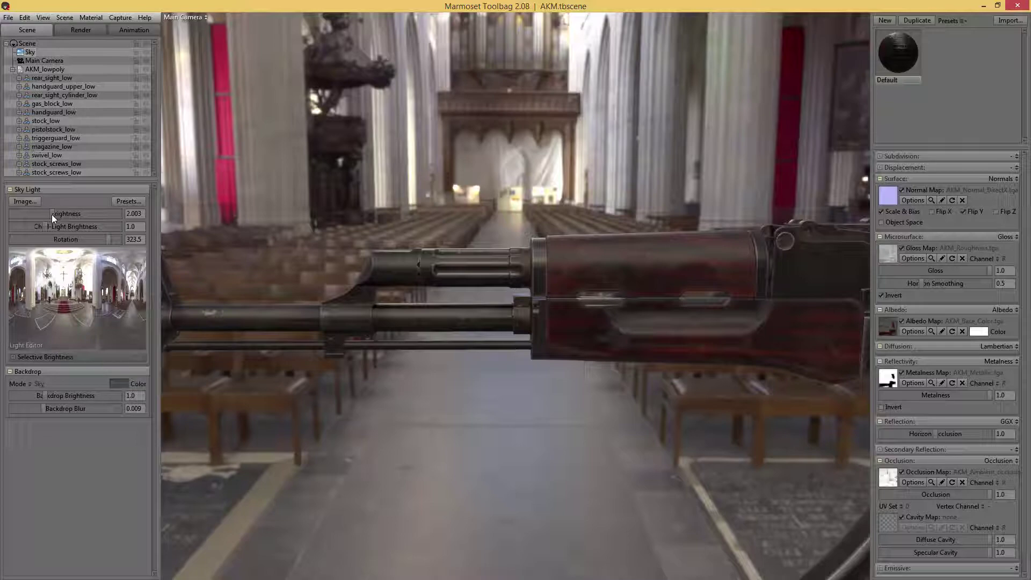
mouse_move(51, 215)
mouse_down()
mouse_move(67, 214)
mouse_move(48, 214)
mouse_up()
drag(53, 213, 459, 129)
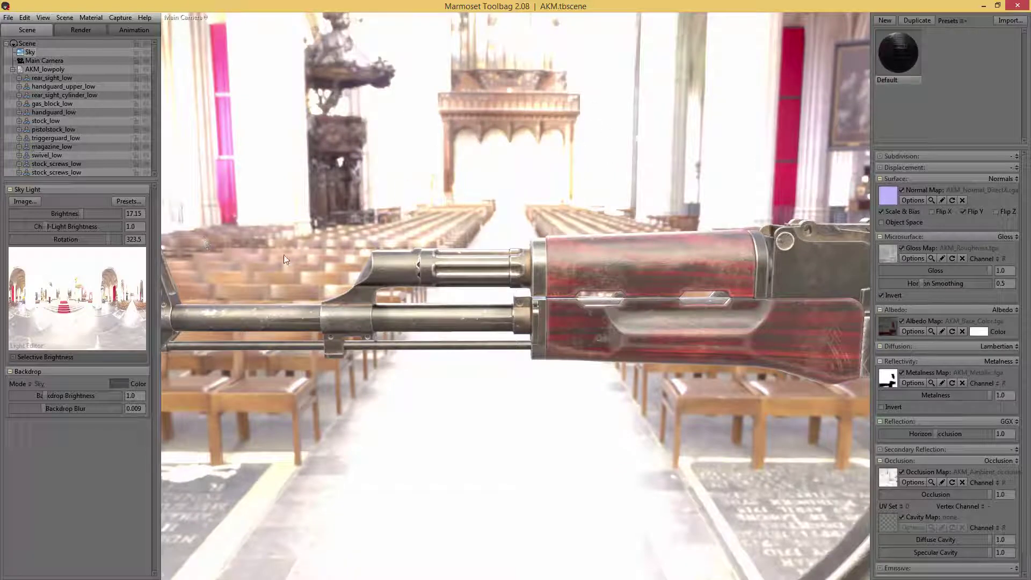
drag(783, 281, 569, 265)
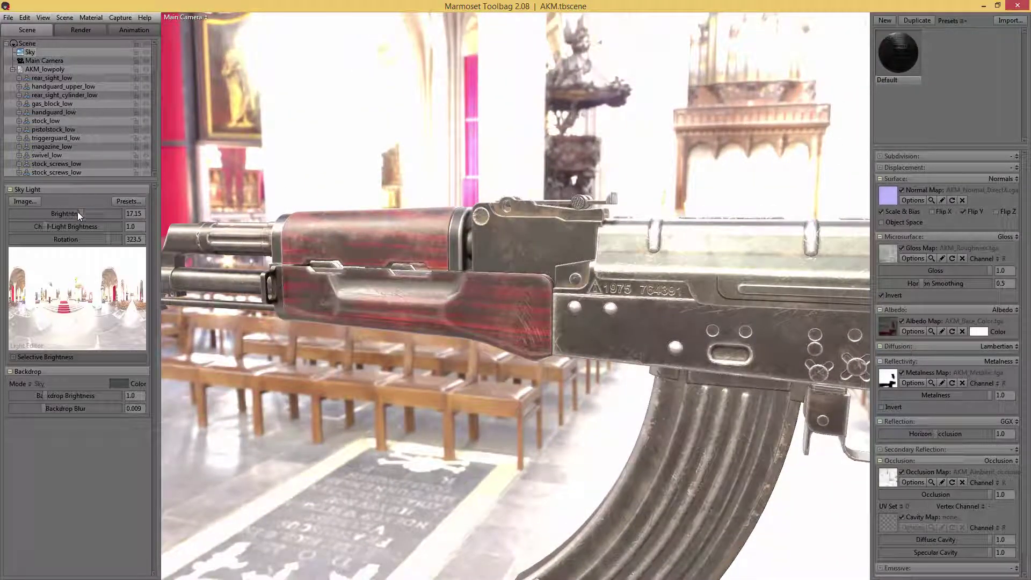
Lower the sky brightness to 2.46, checking the rifle from the side
drag(78, 211, 59, 214)
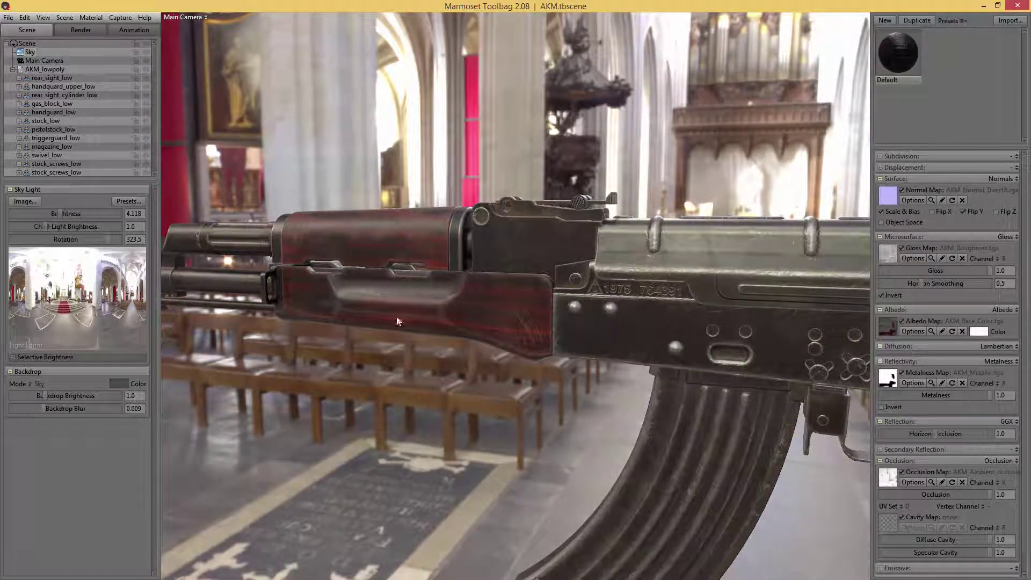
drag(412, 257, 580, 280)
drag(59, 213, 52, 213)
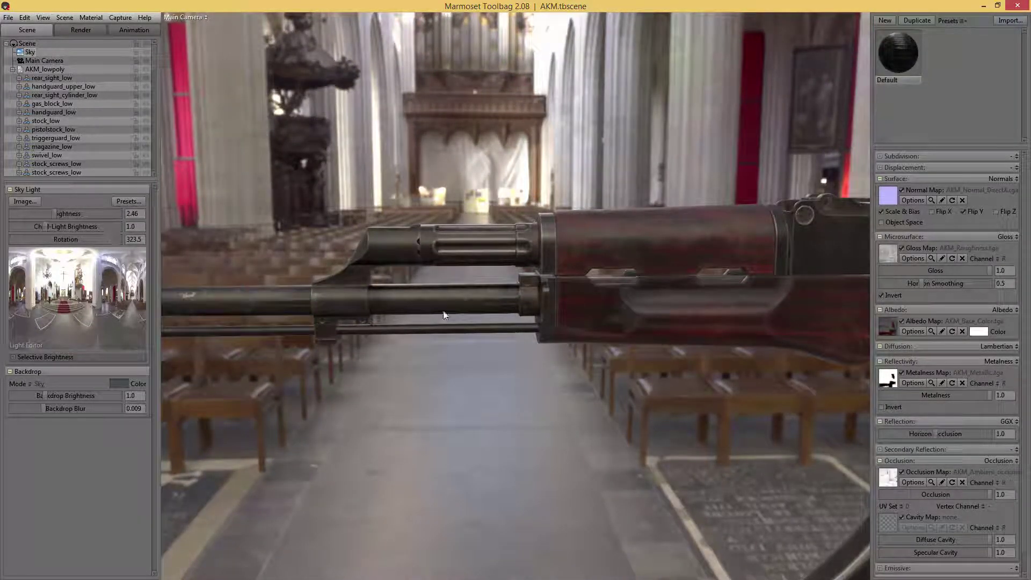
drag(446, 316, 494, 333)
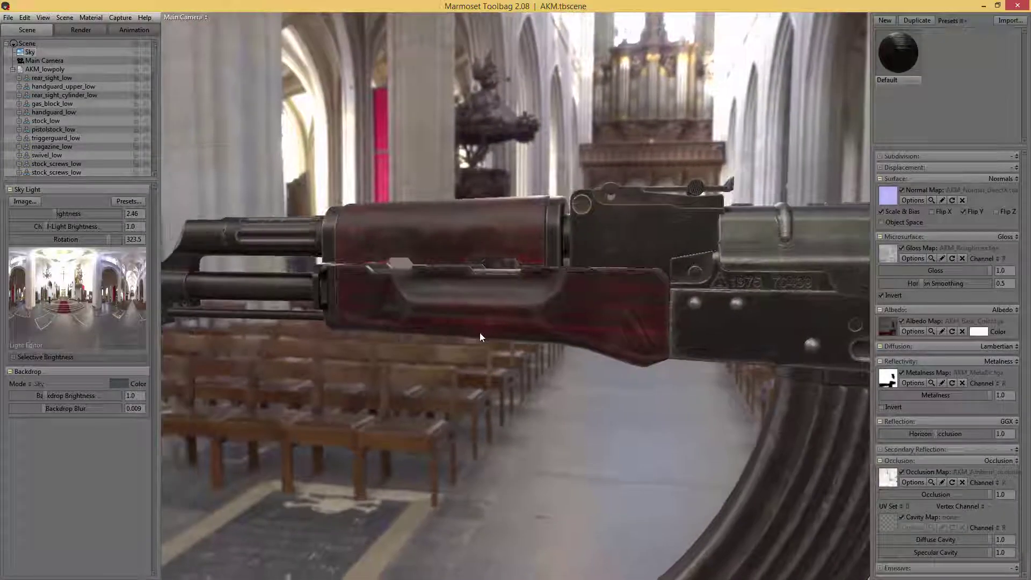
Add a light to the sky image and reposition it onto the red carpet to cast a reddish tint
click(68, 280)
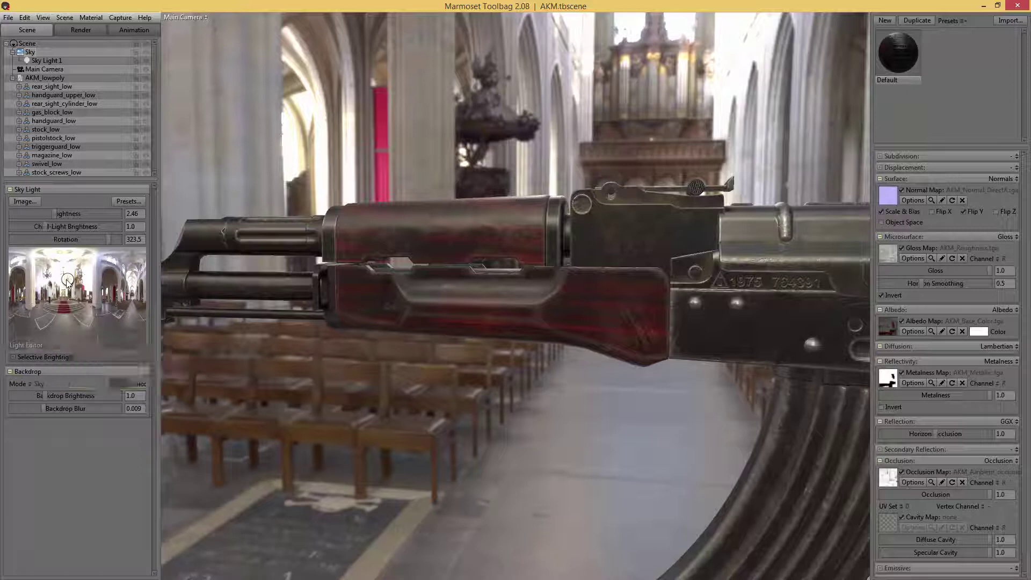
mouse_move(73, 282)
mouse_down()
mouse_move(94, 277)
mouse_move(43, 269)
mouse_up()
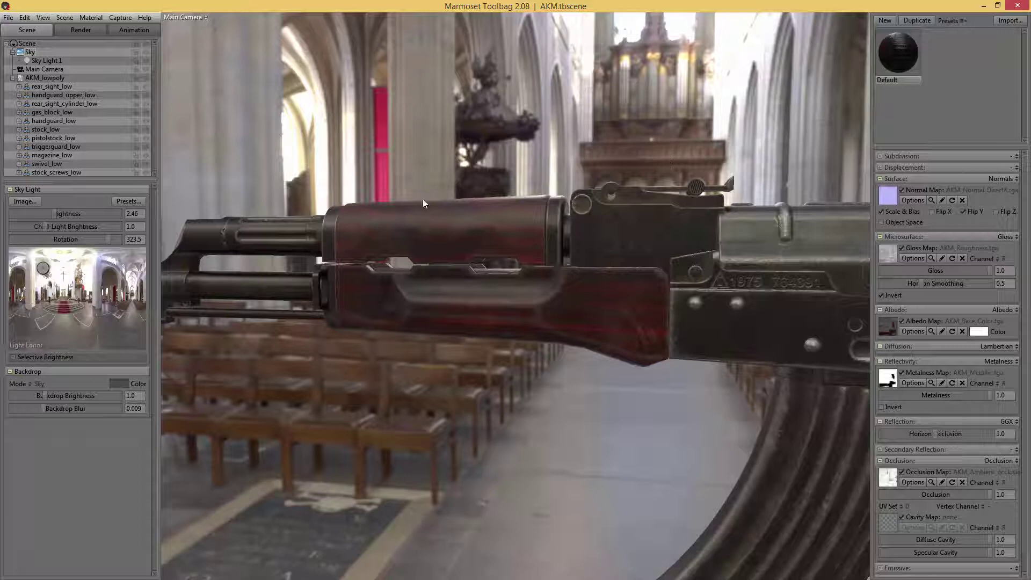
mouse_move(43, 268)
mouse_down()
mouse_move(82, 278)
mouse_move(65, 286)
mouse_move(62, 305)
mouse_up()
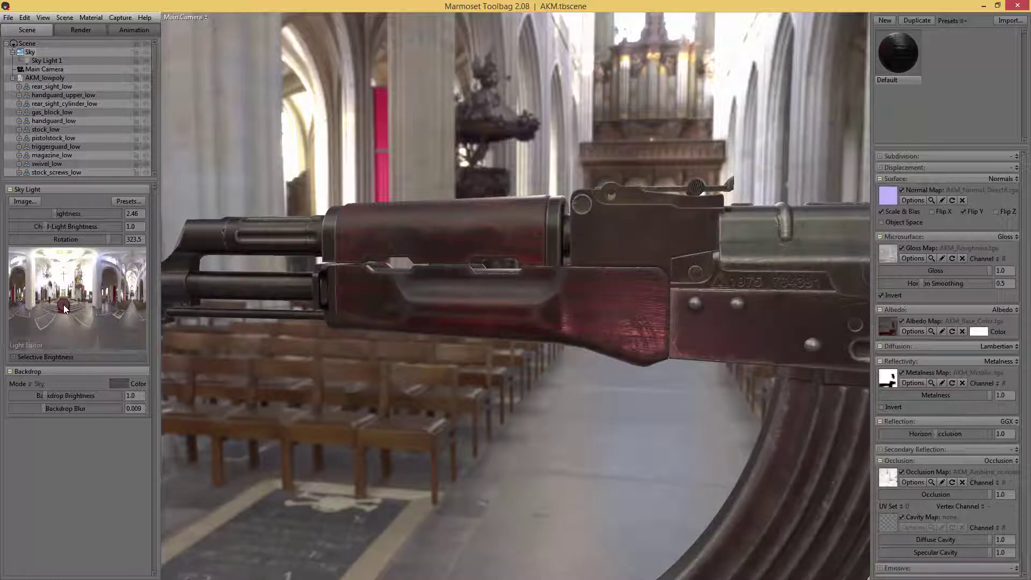
middle_drag(747, 292, 606, 288)
drag(605, 288, 570, 276)
Set the added sky light's brightness to 0.261 and change its colour to blue
click(46, 60)
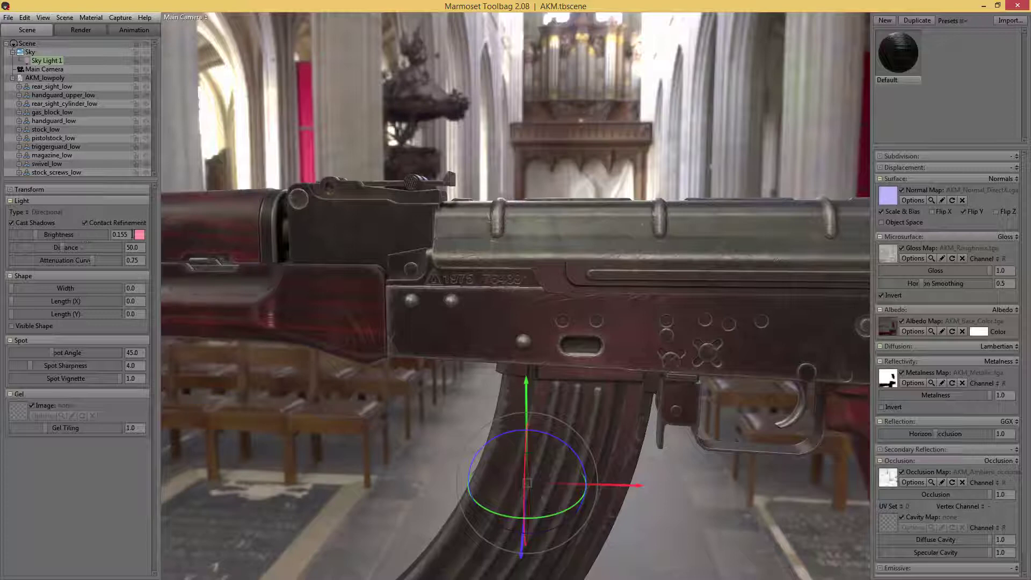
mouse_move(36, 234)
mouse_down()
mouse_move(71, 239)
mouse_move(41, 234)
mouse_up()
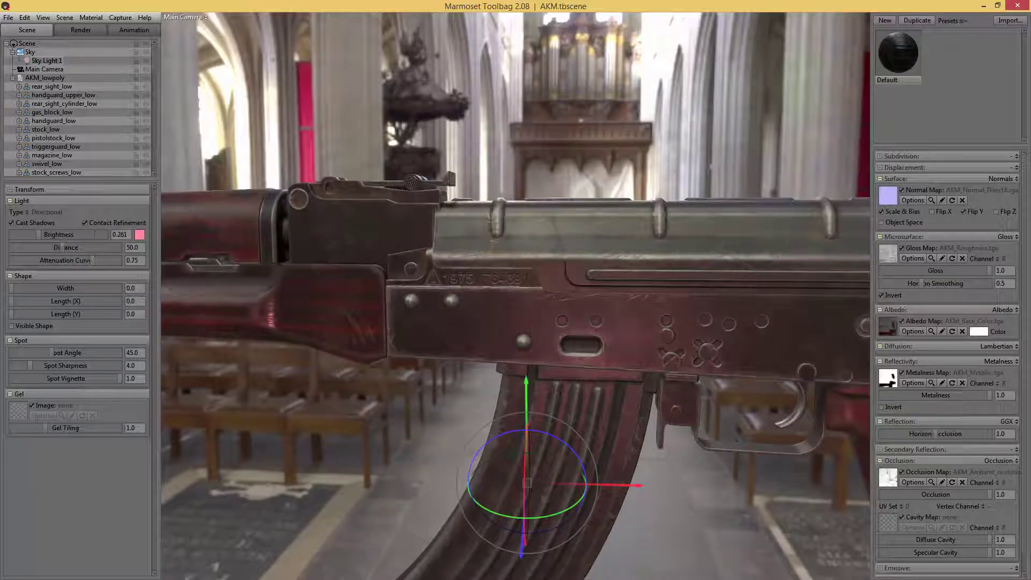
click(139, 235)
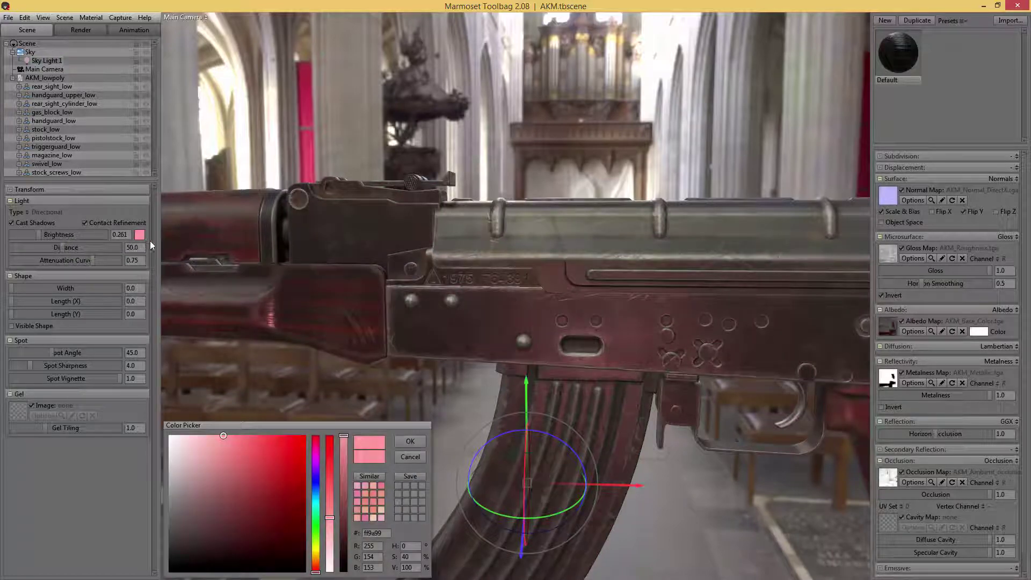
click(316, 494)
click(246, 476)
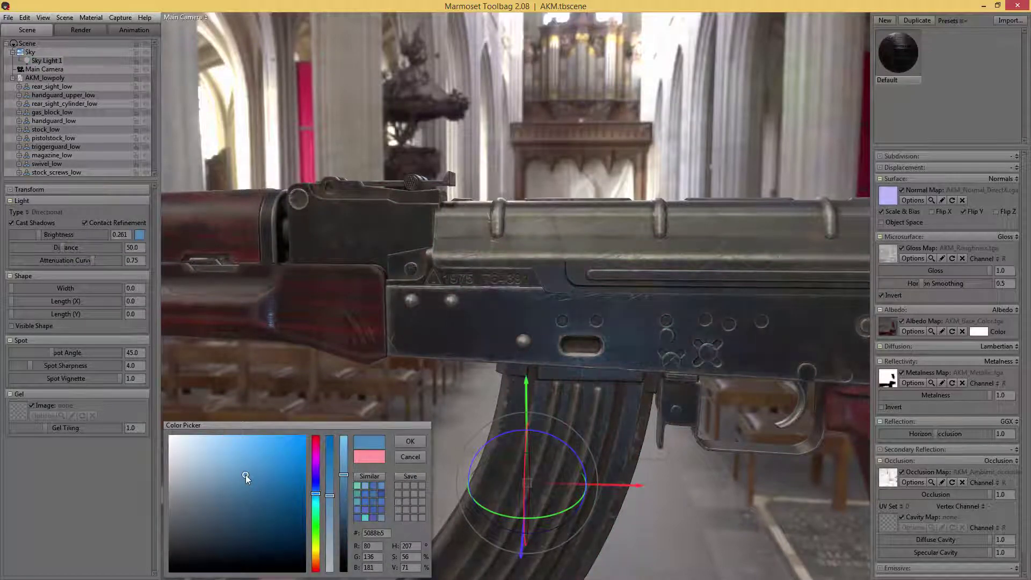
mouse_move(246, 476)
mouse_down()
mouse_move(257, 492)
mouse_move(264, 482)
mouse_up()
click(424, 441)
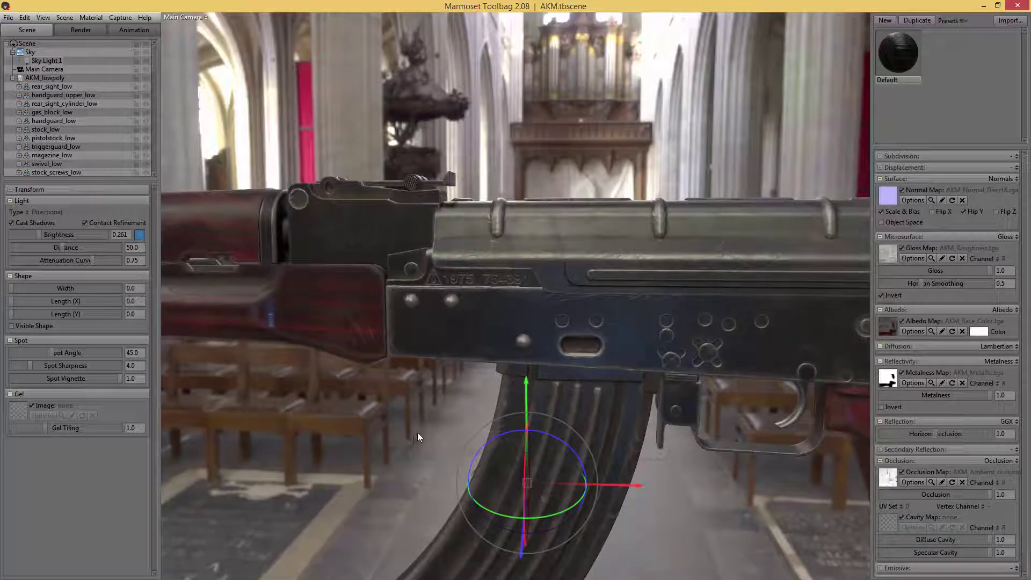
drag(468, 372, 484, 350)
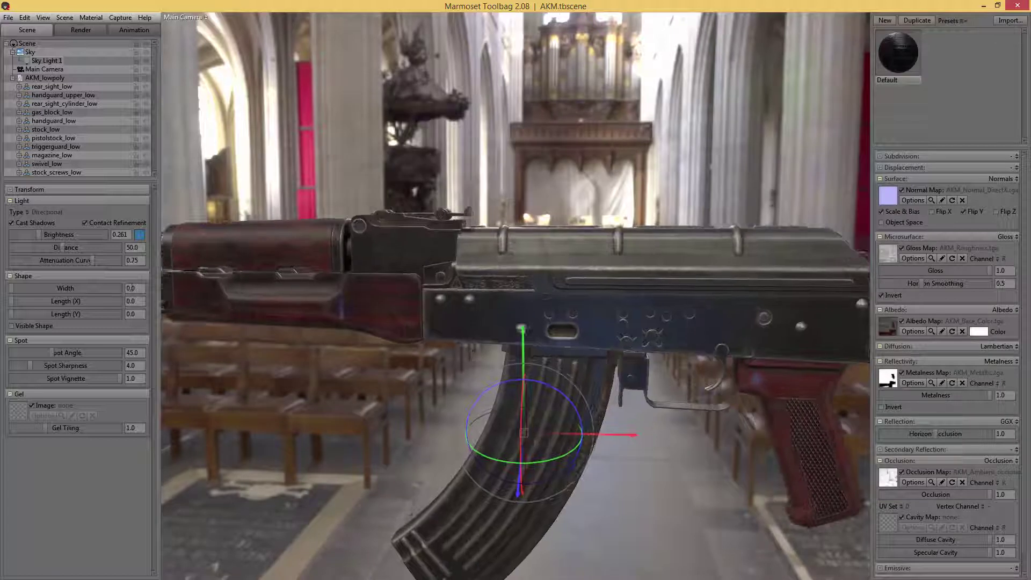
Add a second light to the sky image and move it to the dark red area at the image's far edge
click(29, 51)
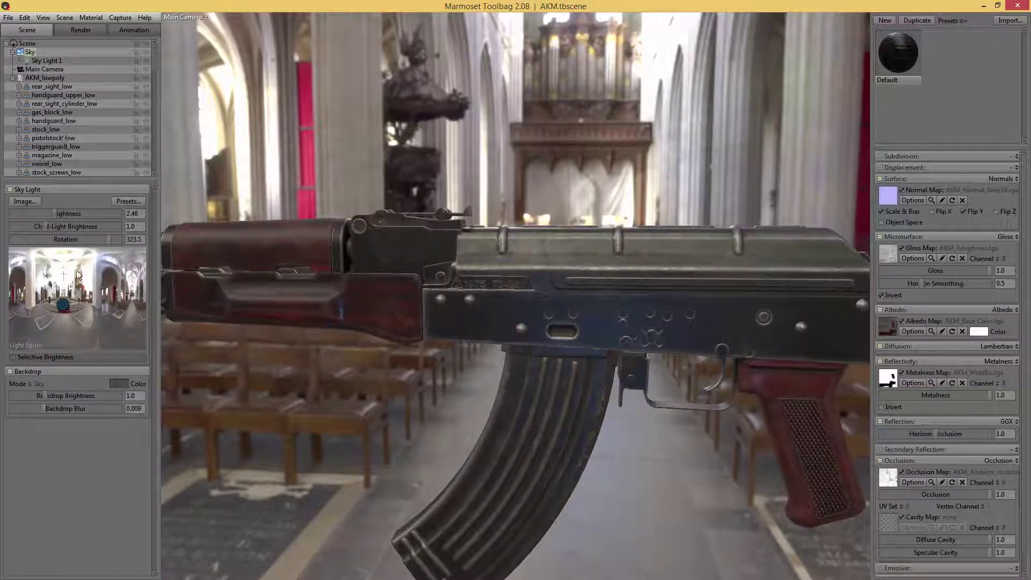
click(96, 283)
drag(99, 290, 15, 295)
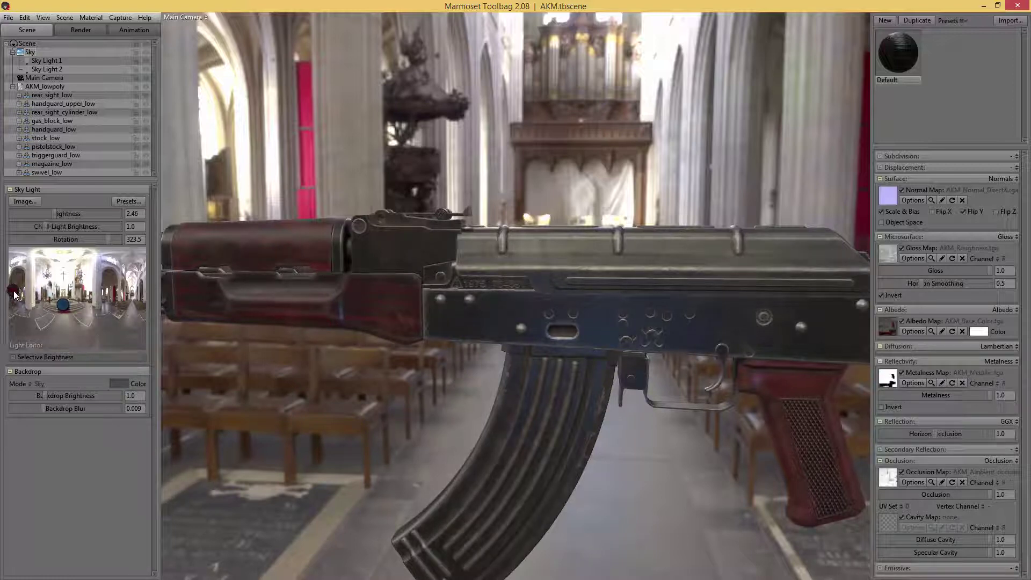
Rotate the sky lighting to 116.5 and delete both added sky lights
drag(516, 312, 305, 268)
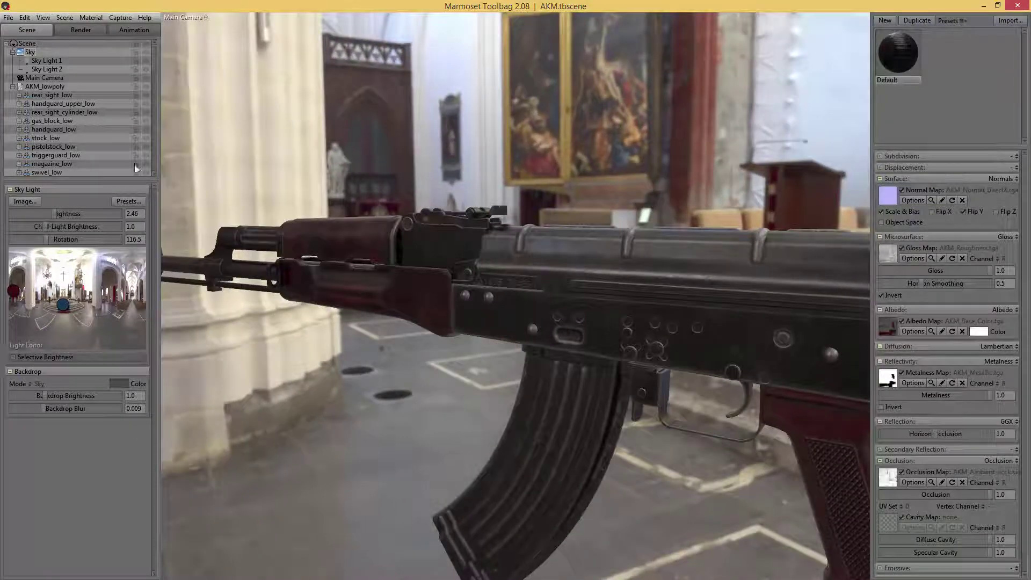
click(44, 60)
ctrl+click(47, 67)
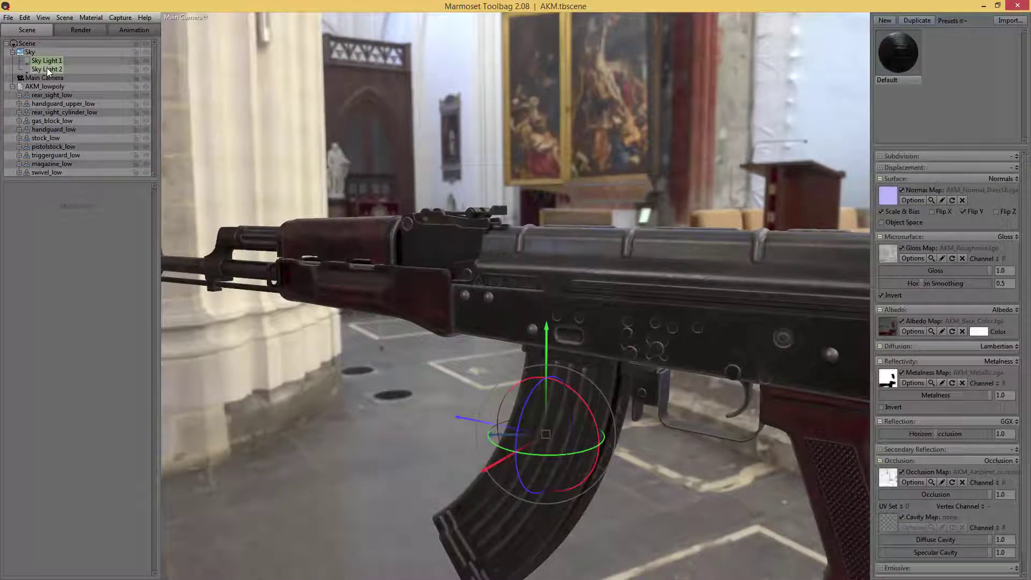
key(Delete)
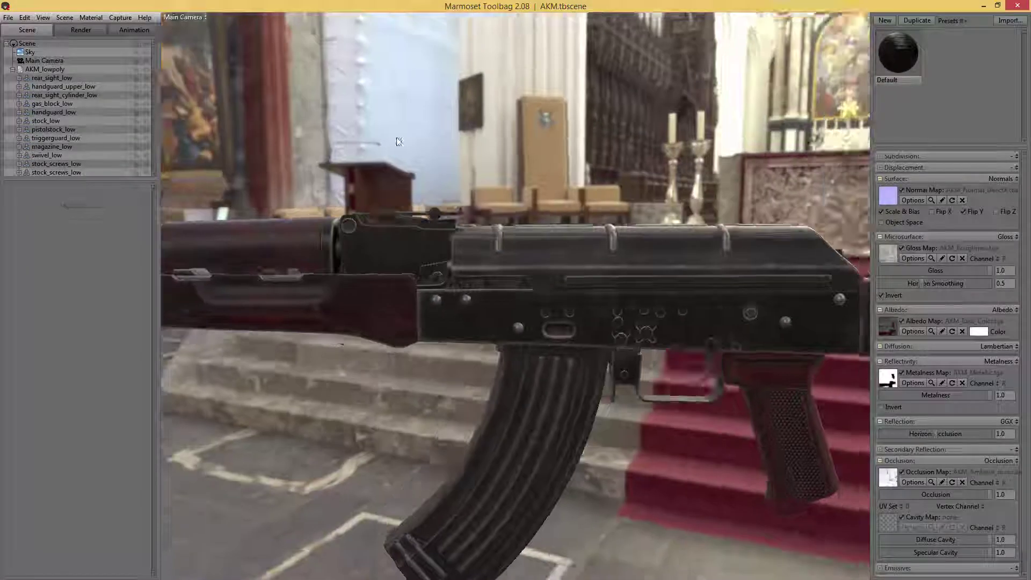
Set the sky's backdrop mode to Blurred Sky with a backdrop blur of 0.018
drag(398, 142, 511, 160)
key(Tab)
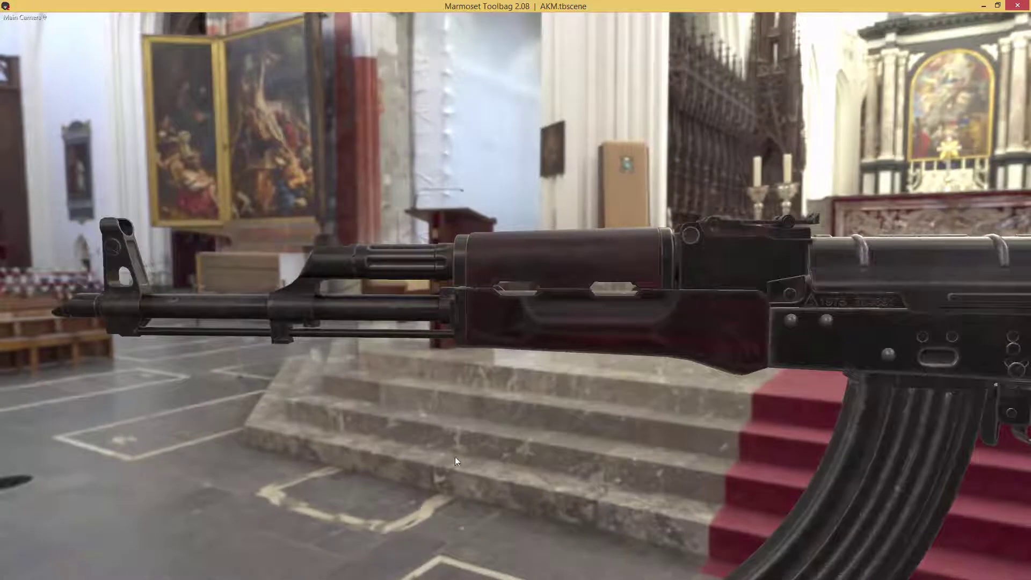
scroll(506, 292, down, 3)
key(Tab)
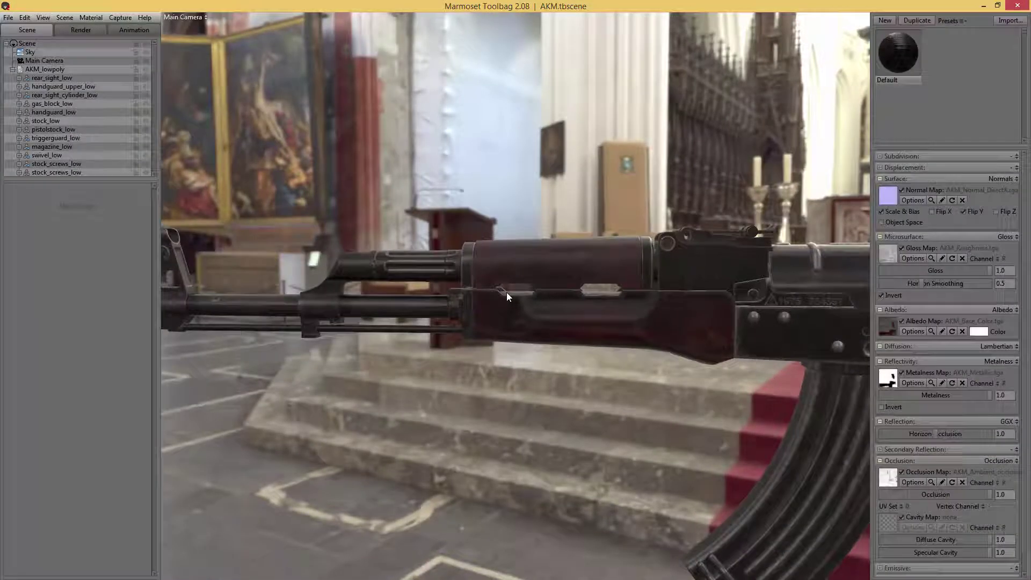
click(31, 52)
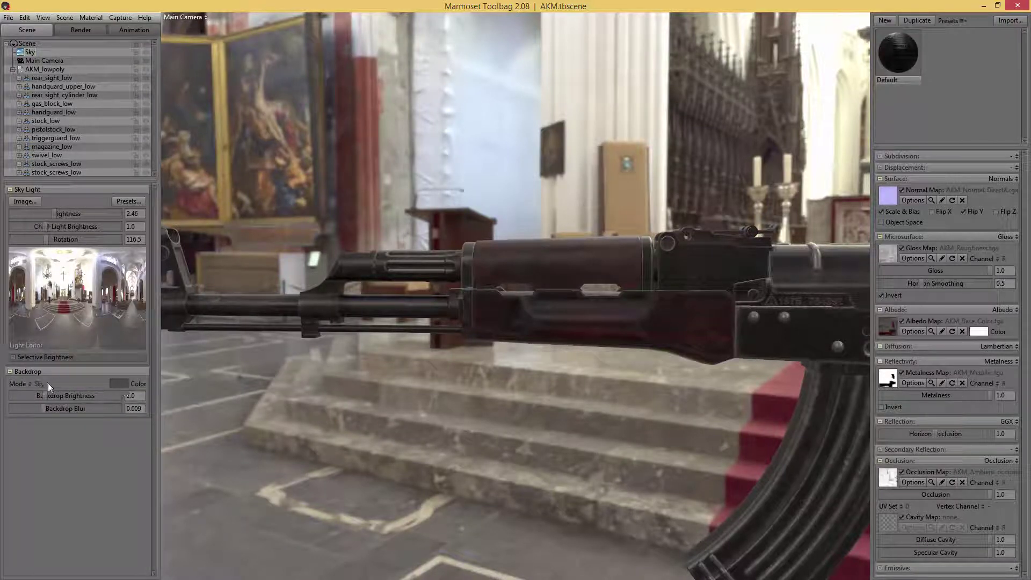
click(31, 385)
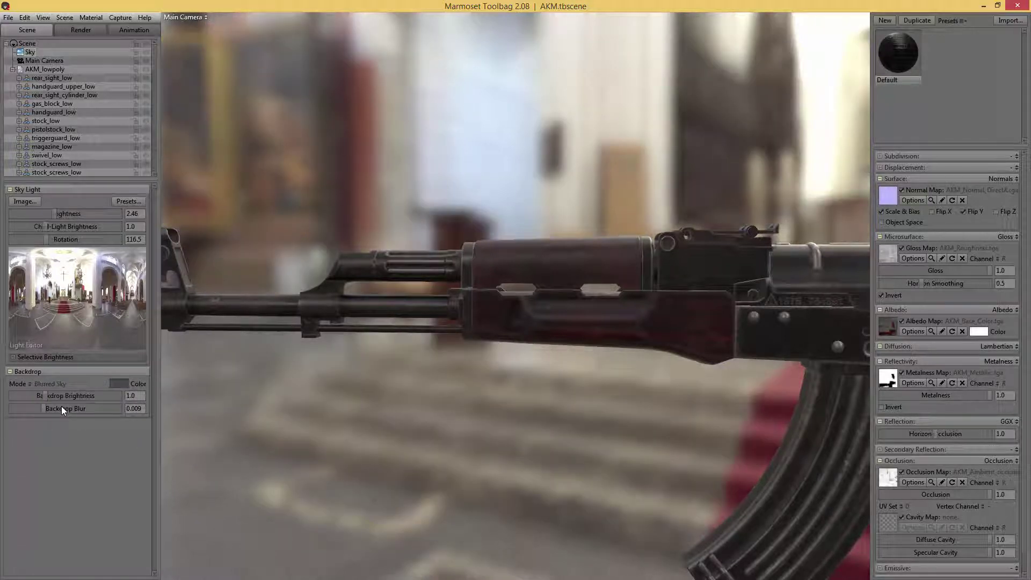
mouse_move(44, 408)
mouse_down()
mouse_move(22, 406)
mouse_move(52, 408)
mouse_up()
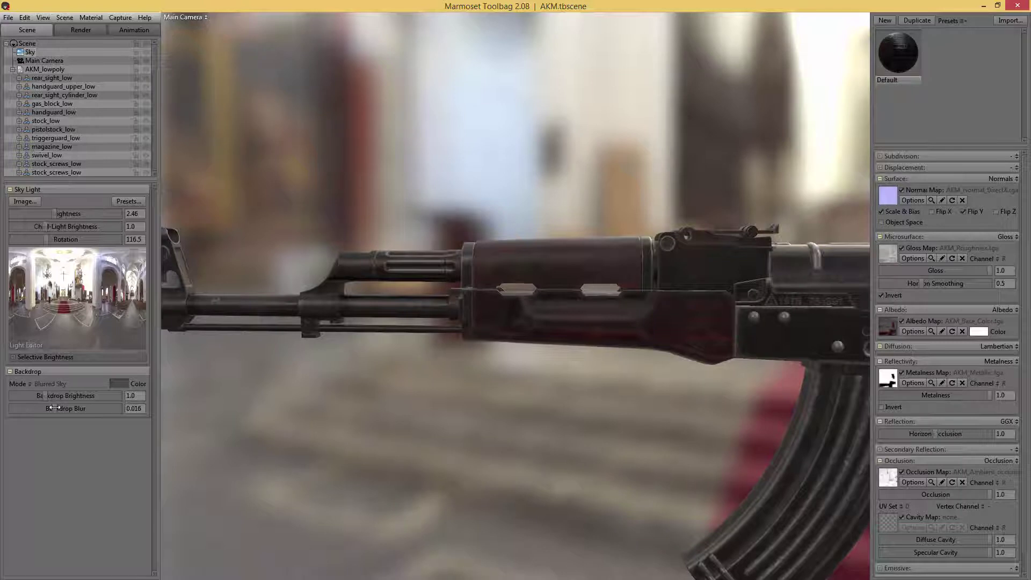
drag(53, 408, 58, 408)
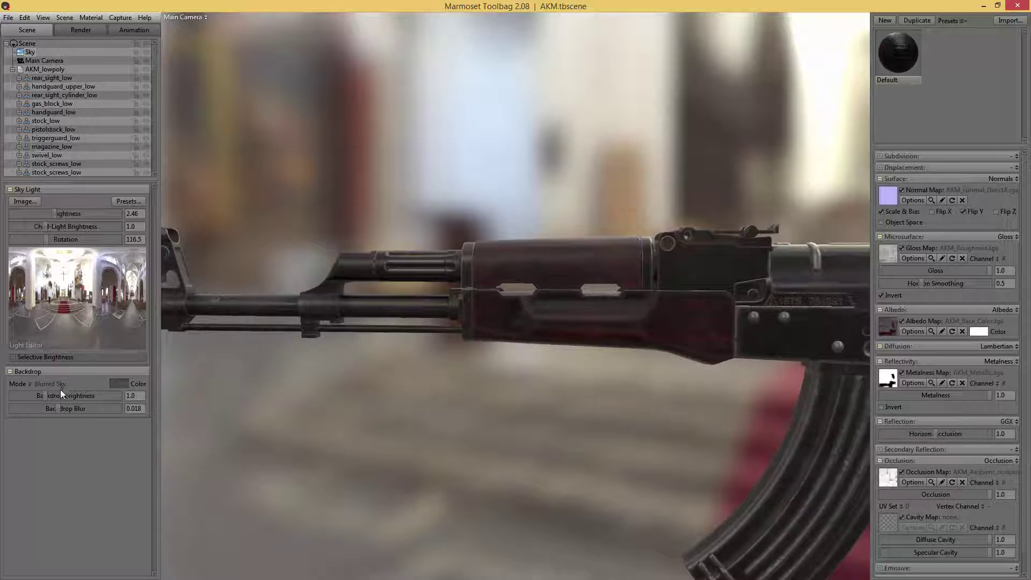
Set the sky's backdrop blur to 0.045 and its backdrop brightness to 0.016, and check the rifle against it full screen
drag(60, 408, 85, 406)
drag(211, 417, 369, 396)
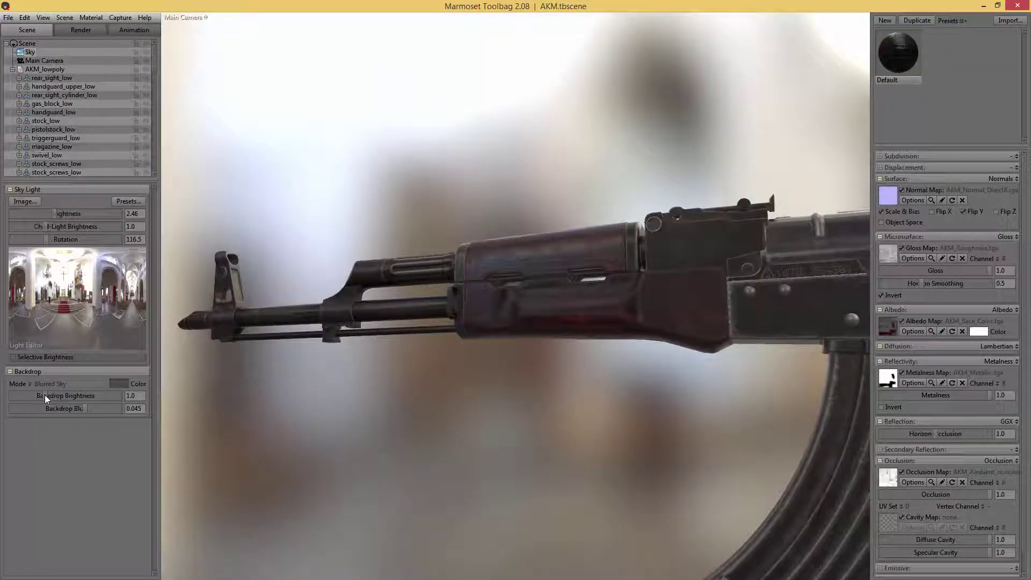
drag(44, 395, 23, 386)
drag(403, 404, 488, 419)
scroll(430, 416, down, 3)
key(ctrl+space)
key(ctrl+space)
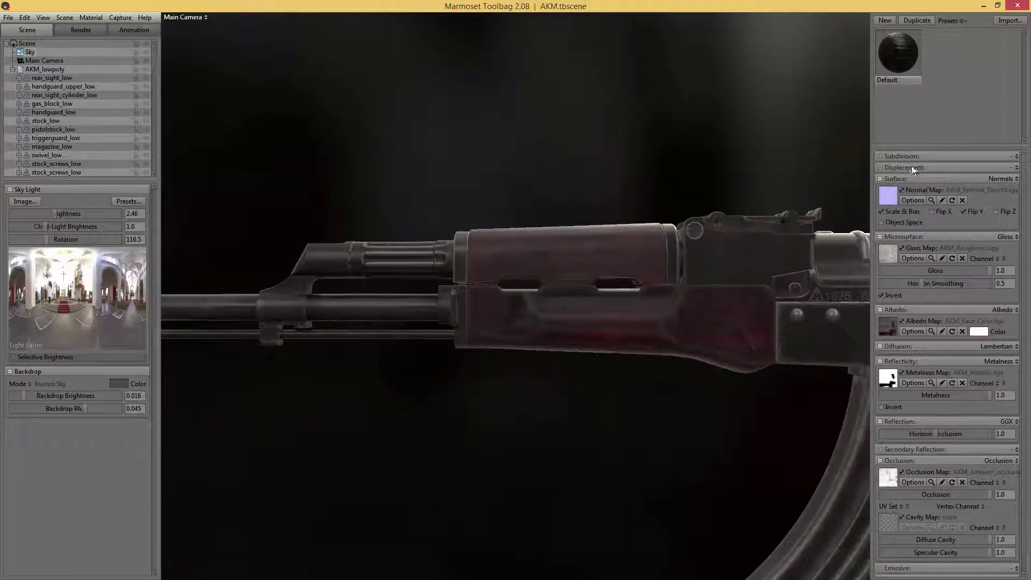
Rename the Default material as AKM
double_click(894, 80)
text(AKM)
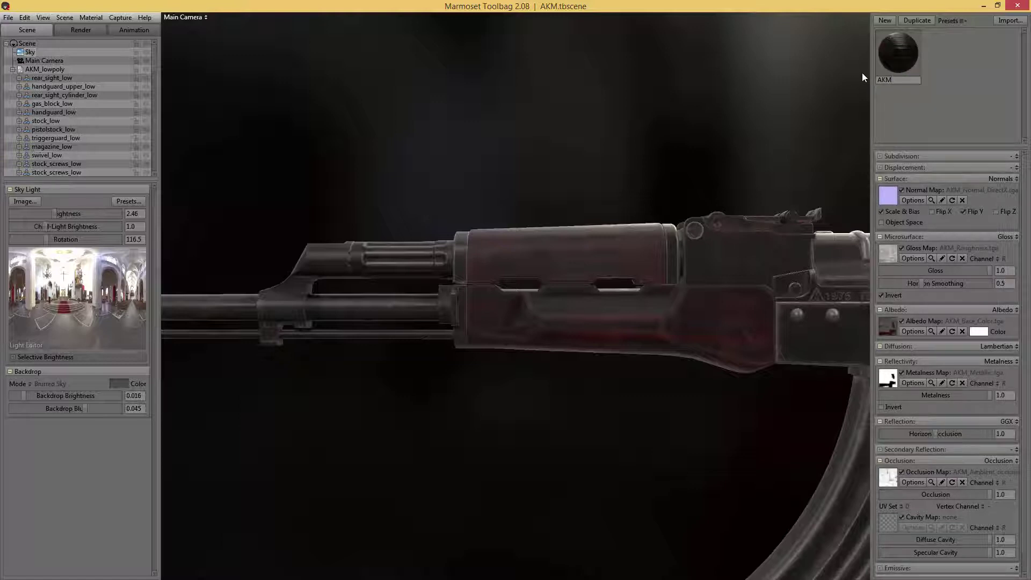
key(Return)
click(783, 222)
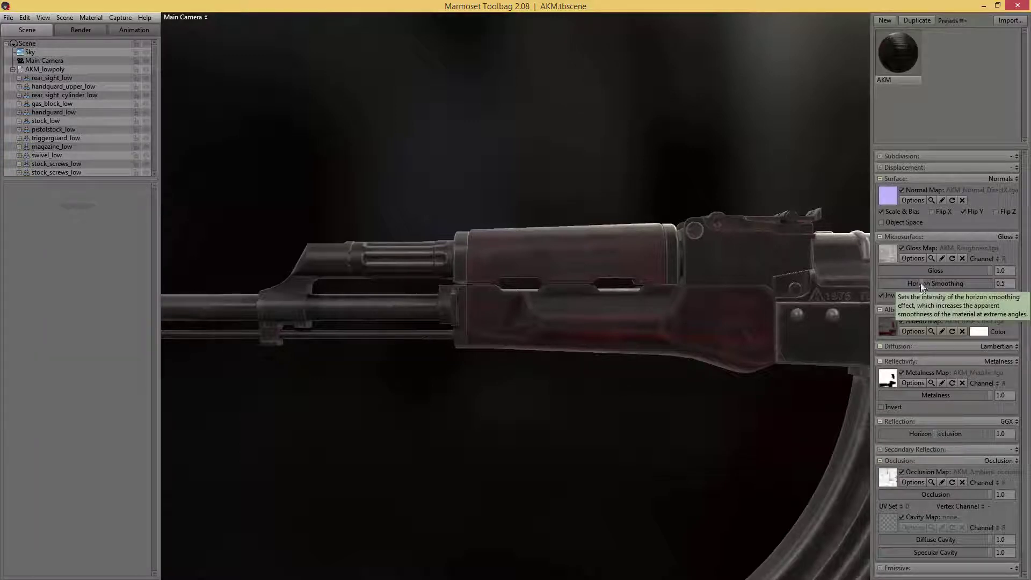
Try out the AKM material's horizon smoothing across its range, including values of 0.0 and 0.842
drag(921, 284, 1008, 285)
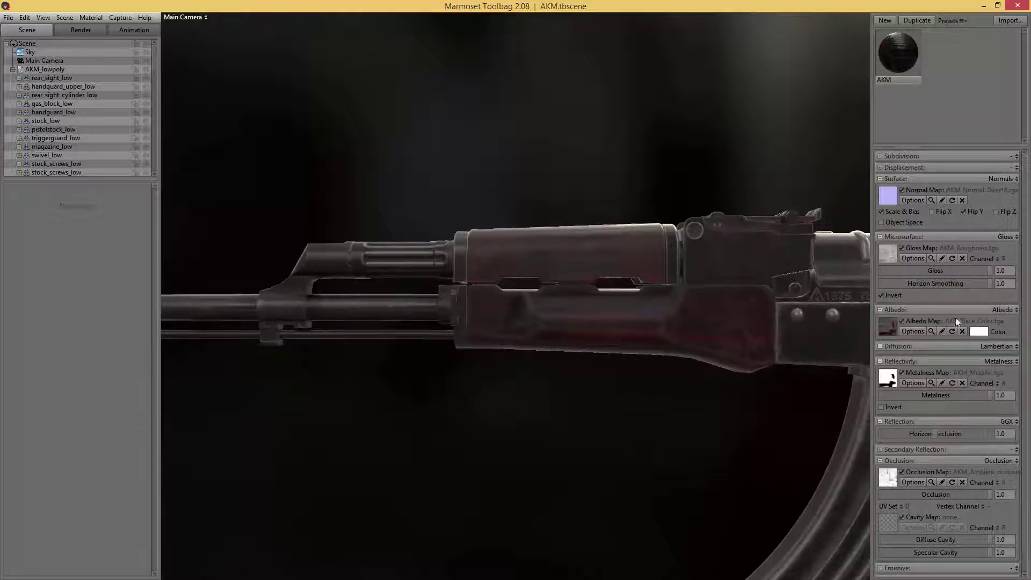
mouse_move(1006, 283)
mouse_down()
mouse_move(989, 287)
mouse_move(1005, 285)
mouse_up()
mouse_move(989, 286)
mouse_down()
mouse_move(832, 289)
mouse_move(875, 287)
mouse_up()
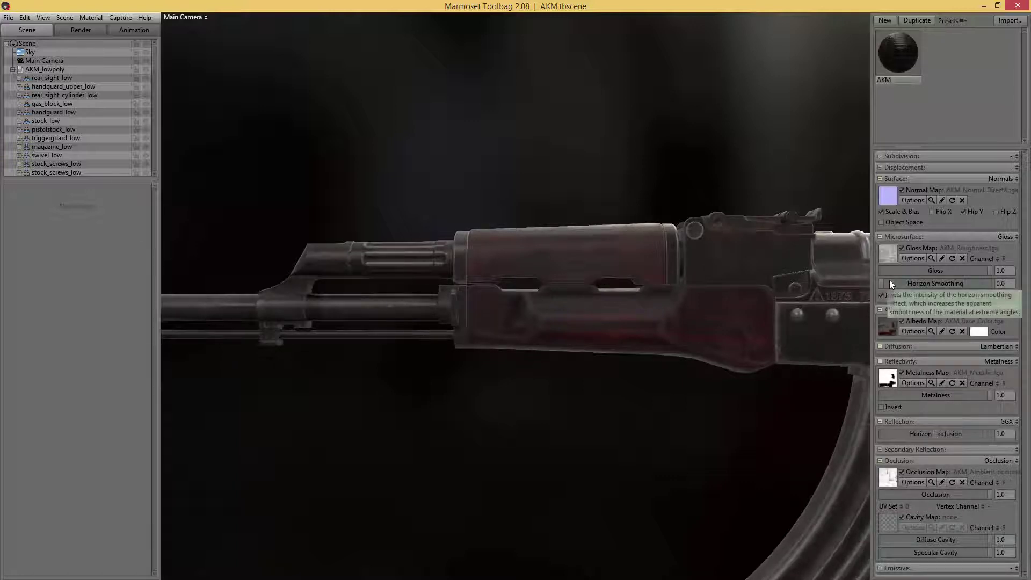
mouse_move(881, 287)
mouse_down()
mouse_move(1004, 287)
mouse_move(969, 285)
mouse_up()
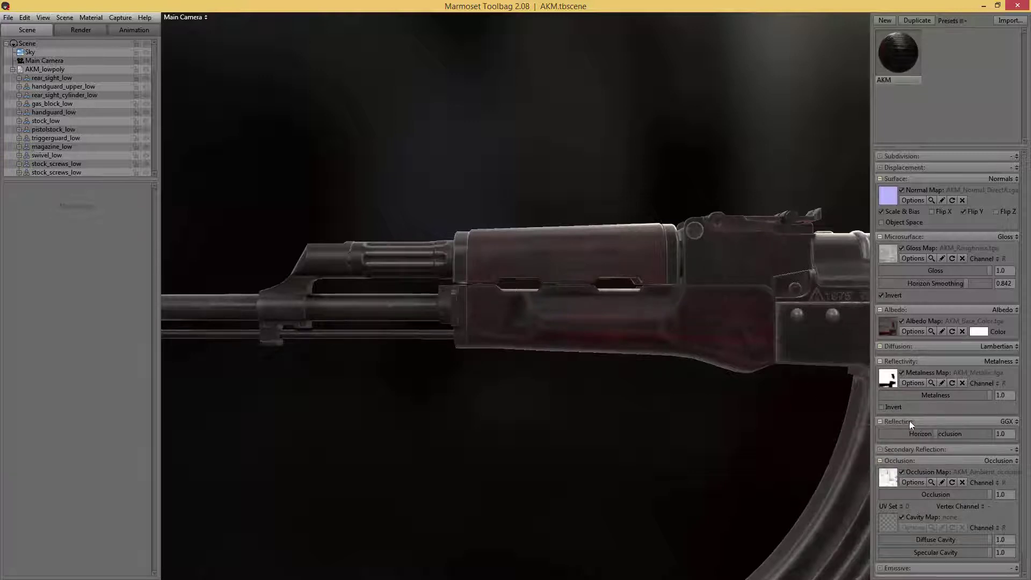
Try out the AKM material's reflection horizon occlusion at low and high values
drag(937, 433, 795, 376)
drag(894, 432, 1007, 425)
drag(990, 434, 867, 431)
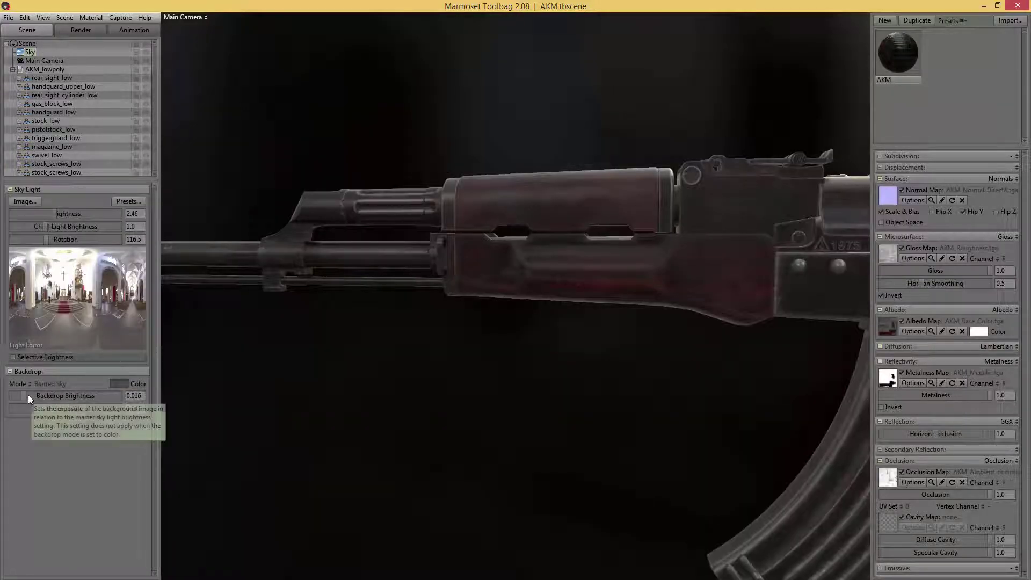
Set the sky's backdrop brightness to 0.846
drag(22, 395, 70, 389)
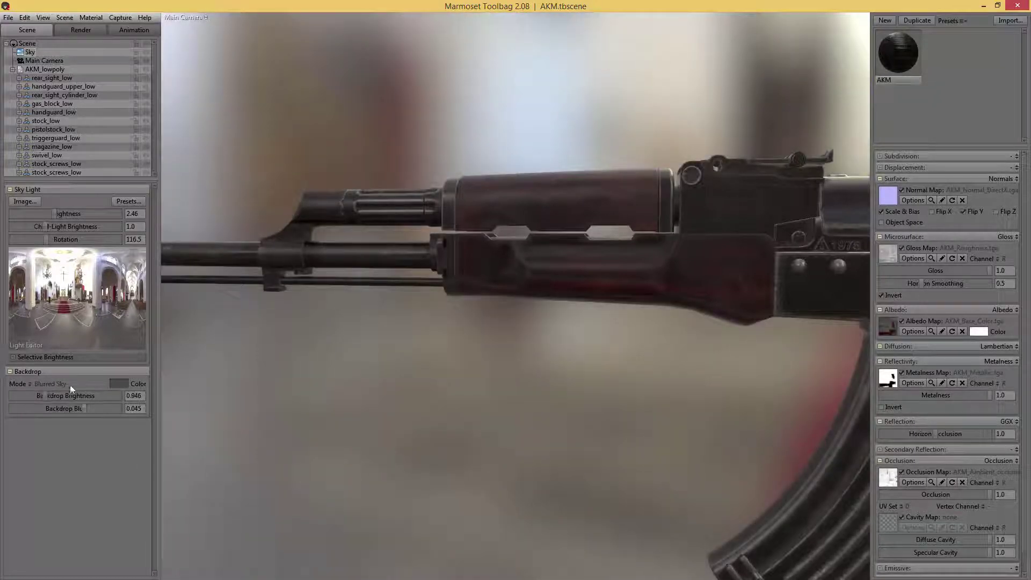
Duplicate the main camera and rename the copy as Main Camera Custom
click(54, 61)
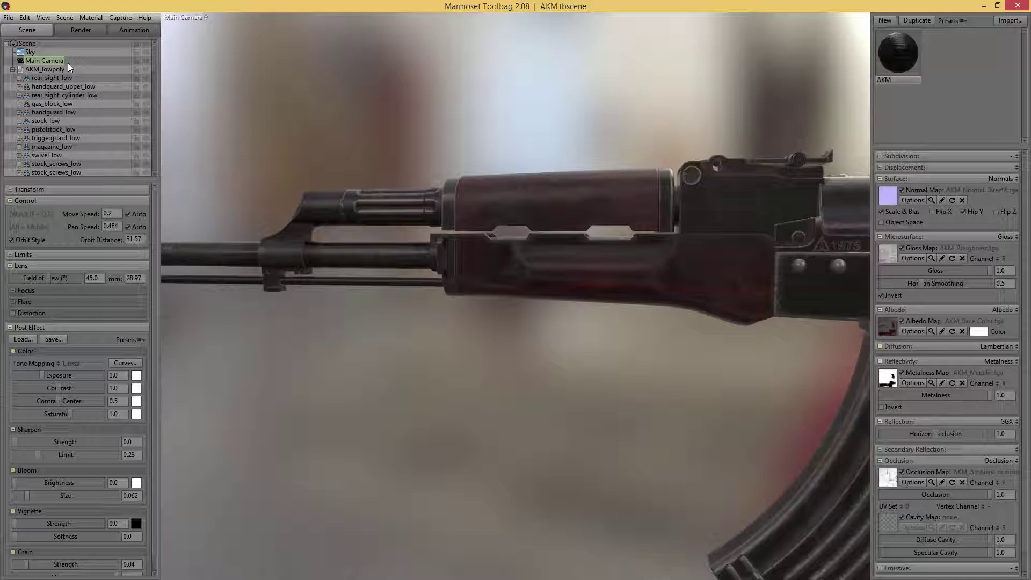
key(ctrl+d)
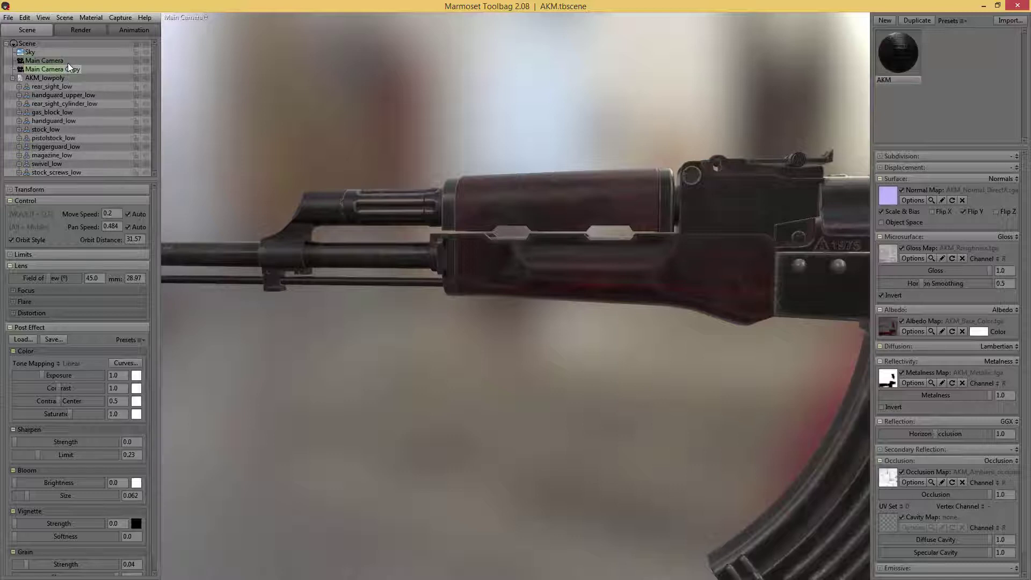
double_click(66, 69)
key(Escape)
double_click(66, 68)
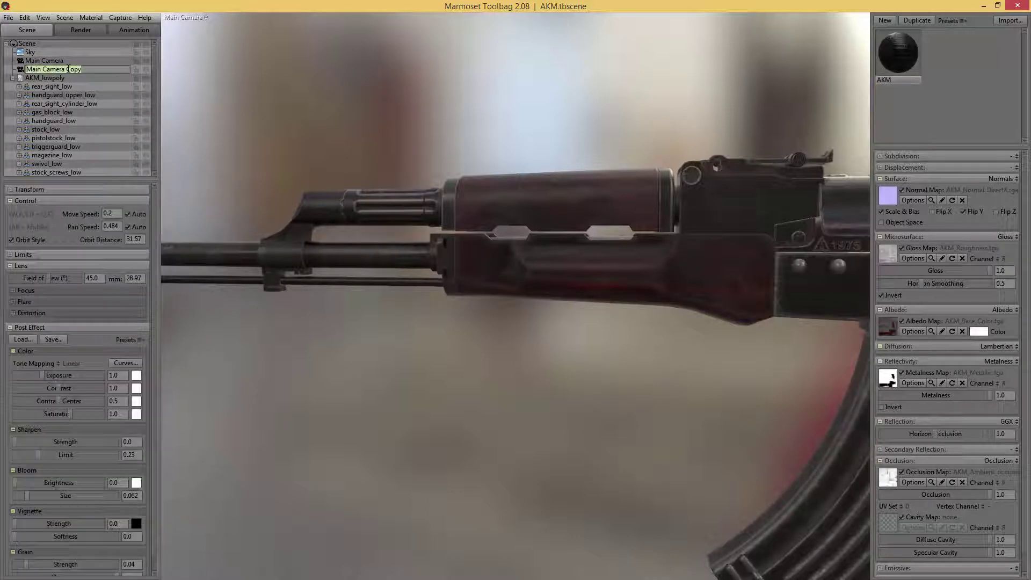
double_click(73, 69)
text(Custom)
key(Return)
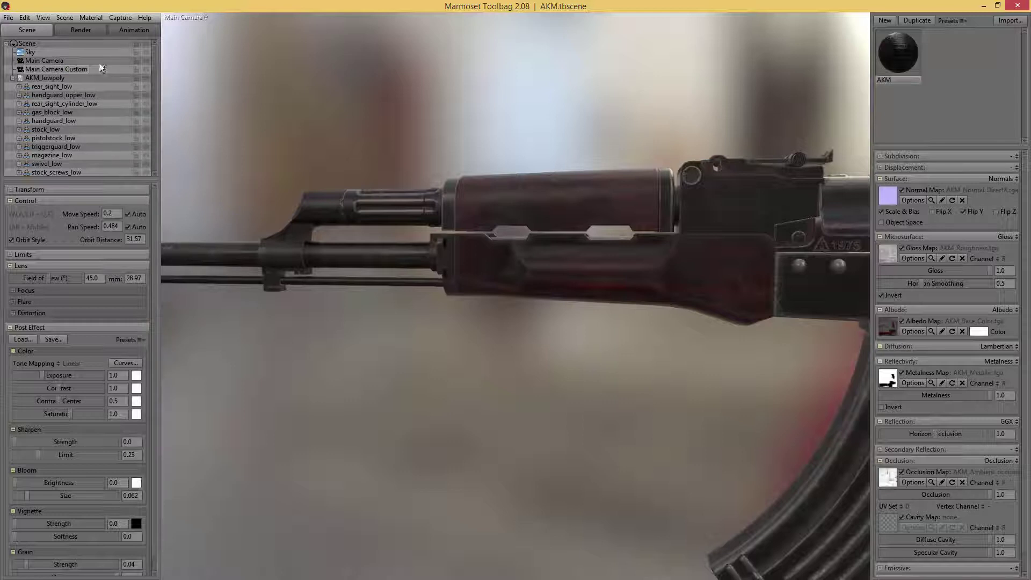
Rename the duplicated camera as Main Camera Render 1
click(68, 69)
click(68, 69)
drag(68, 69, 117, 69)
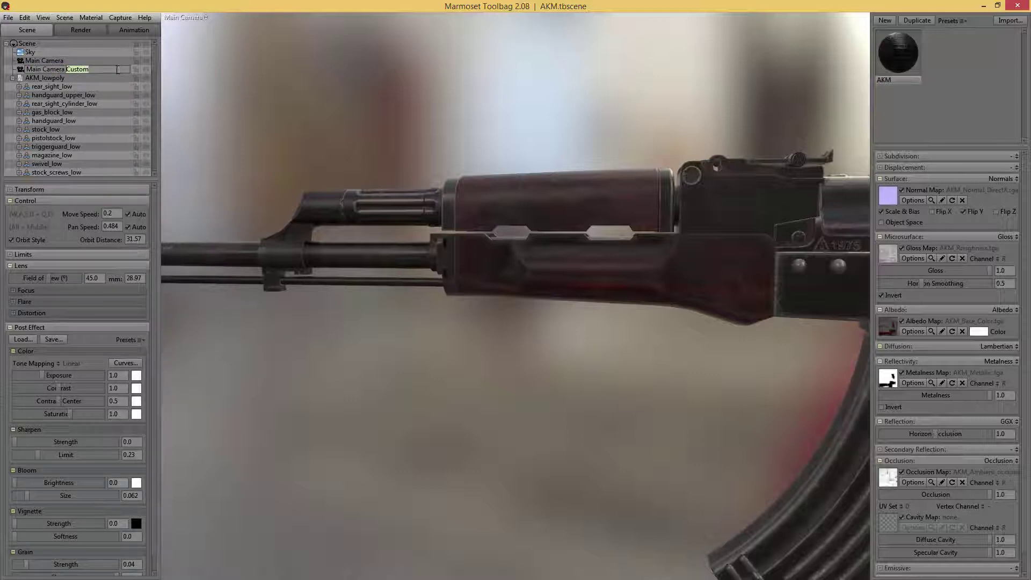
text(Render 1)
key(Return)
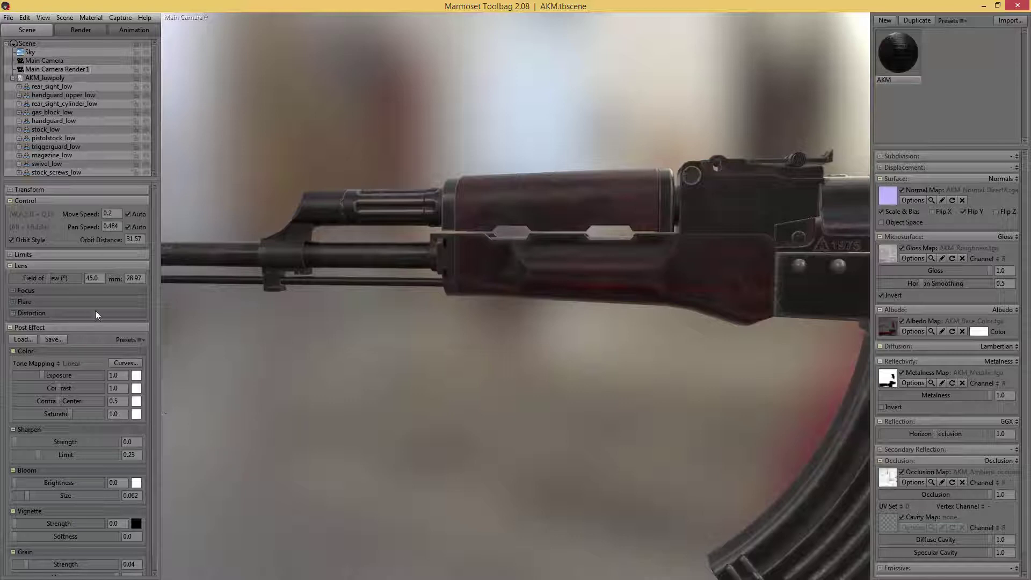
Rotate the sky so its red carpet area sits behind the handguard, and preview the rifle with the interface hidden
scroll(152, 289, down, 1)
scroll(153, 351, up, 1)
shift+right_drag(209, 407, 365, 403)
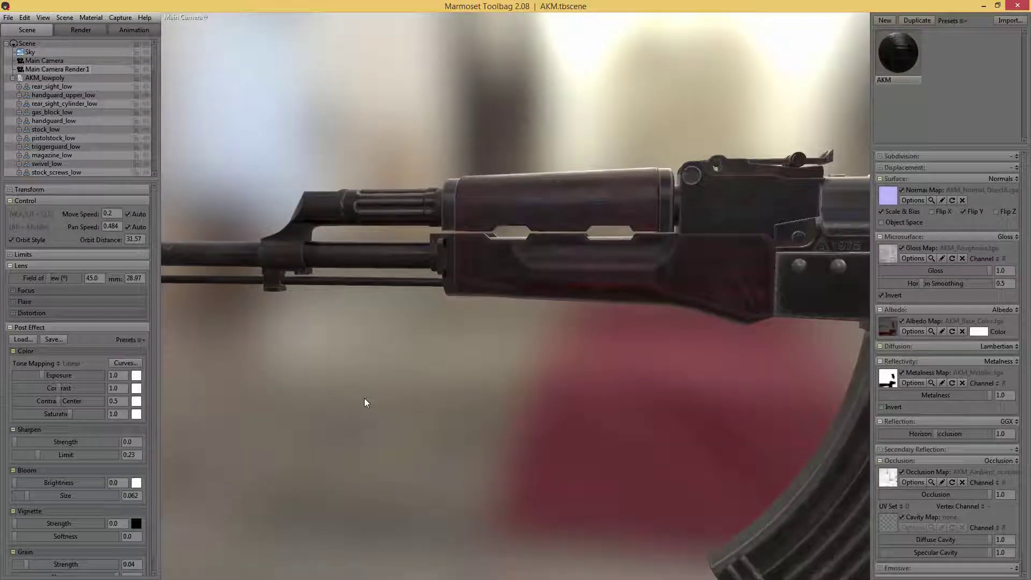
key(Tab)
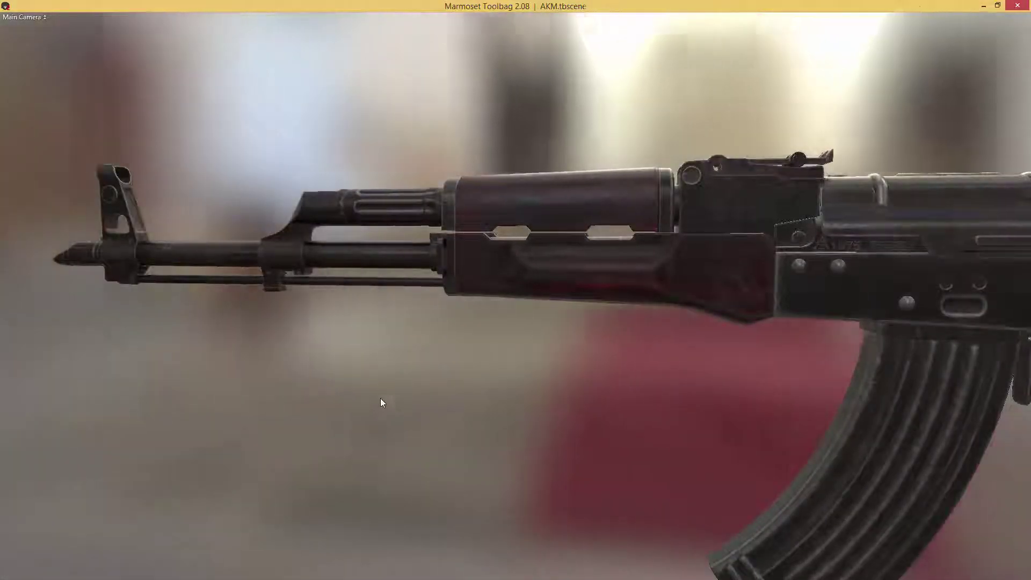
shift+right_drag(380, 398, 388, 391)
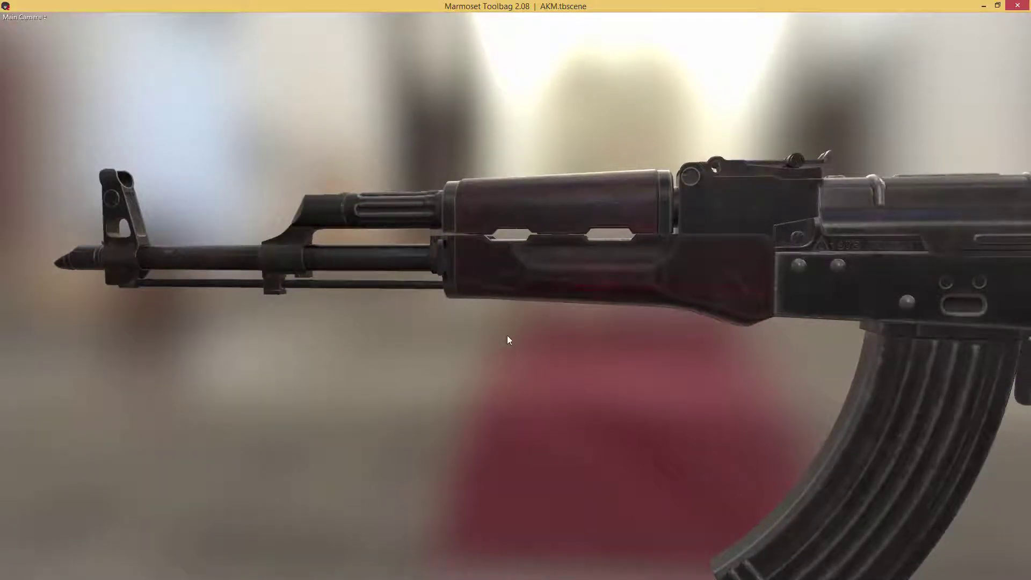
key(Tab)
key(Tab)
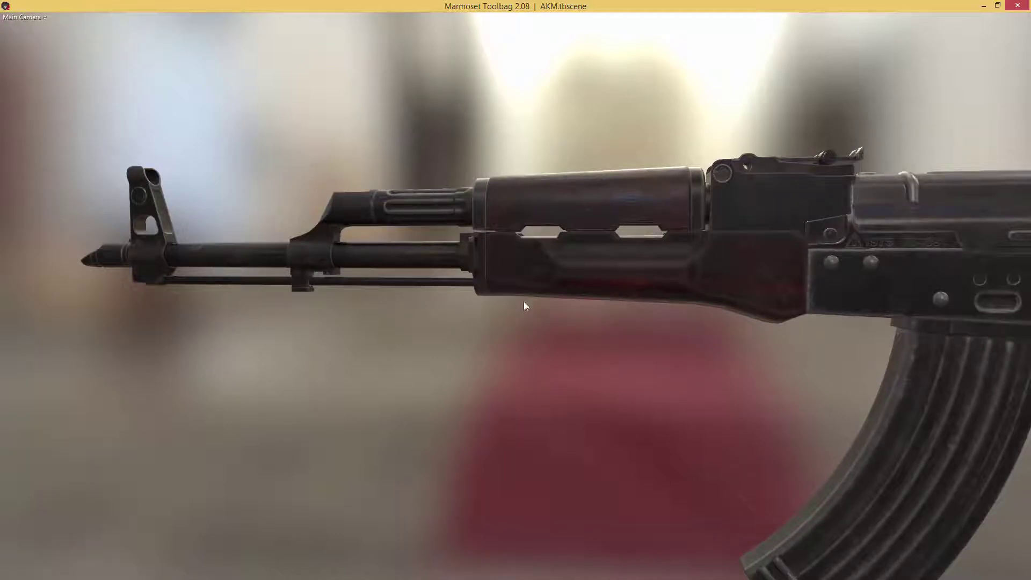
key(Tab)
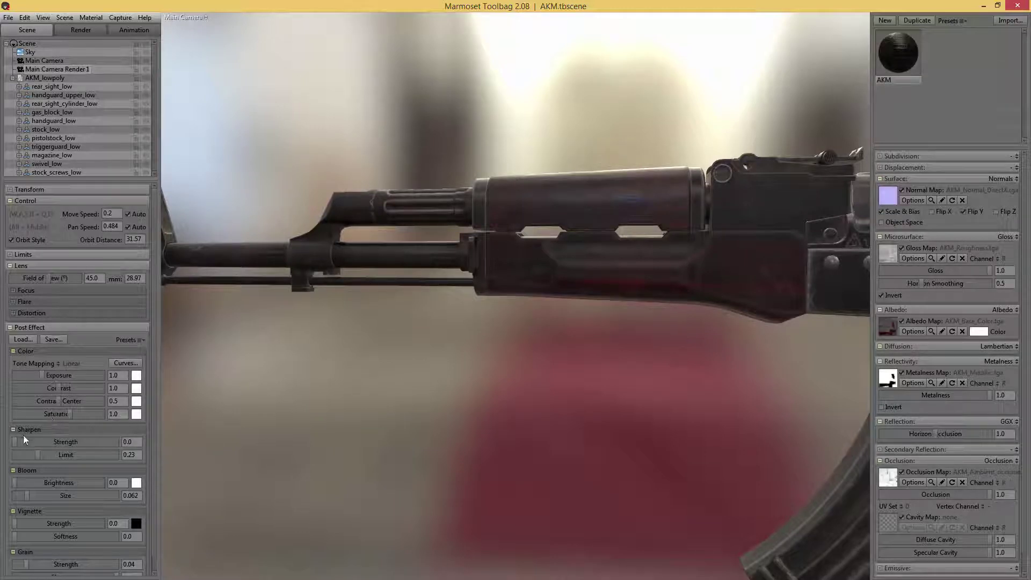
Compare the views of Main Camera and Main Camera Render 1, leaving the viewport on Main Camera Render 1
mouse_move(15, 440)
mouse_down()
mouse_move(139, 439)
mouse_move(6, 431)
mouse_up()
click(204, 17)
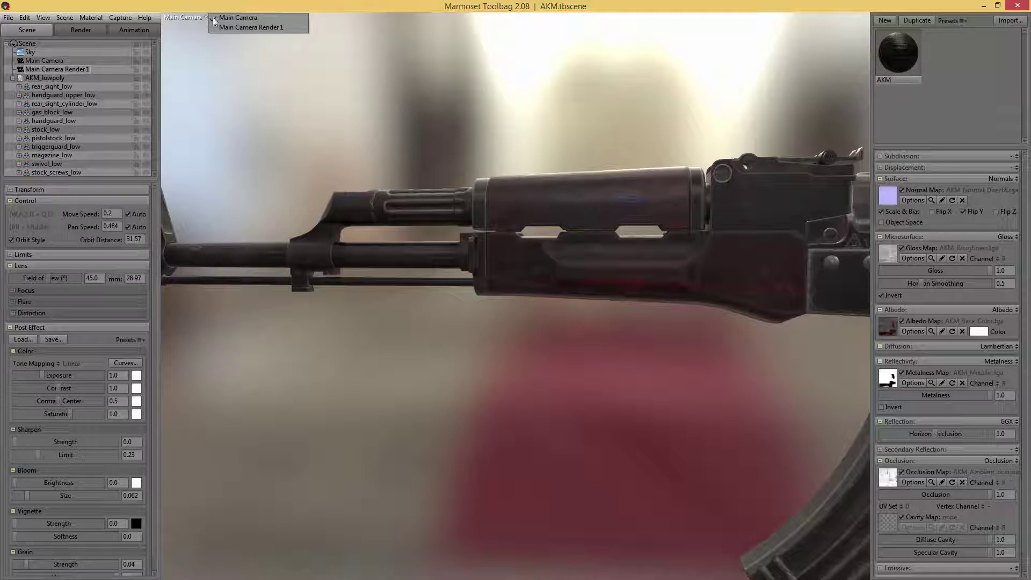
click(265, 28)
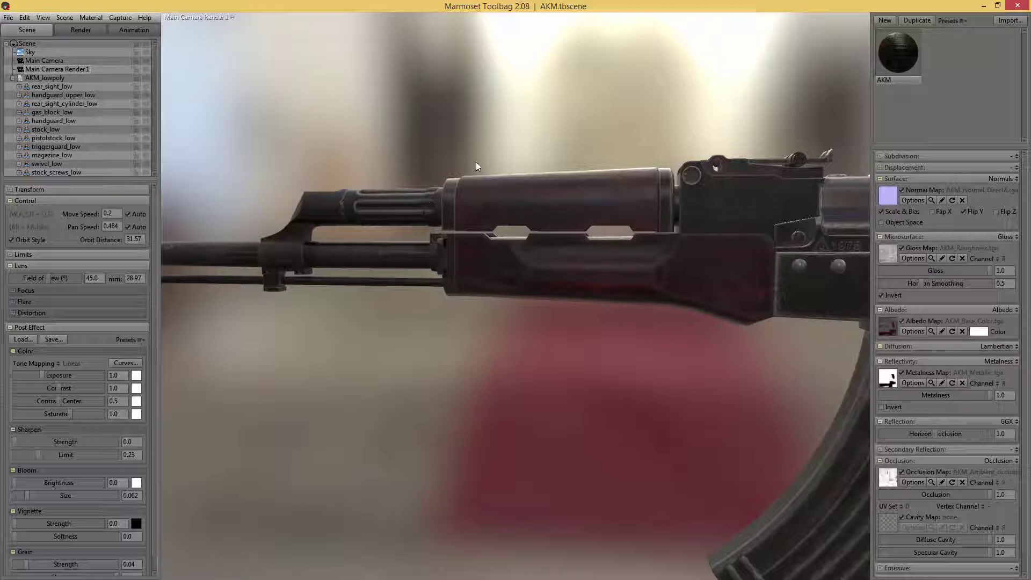
click(44, 62)
click(230, 18)
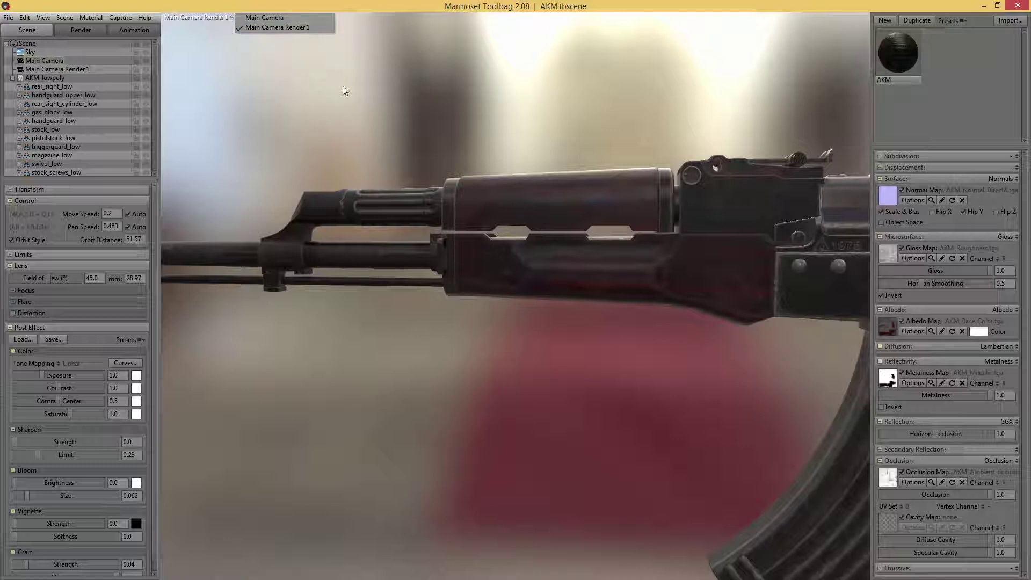
click(259, 18)
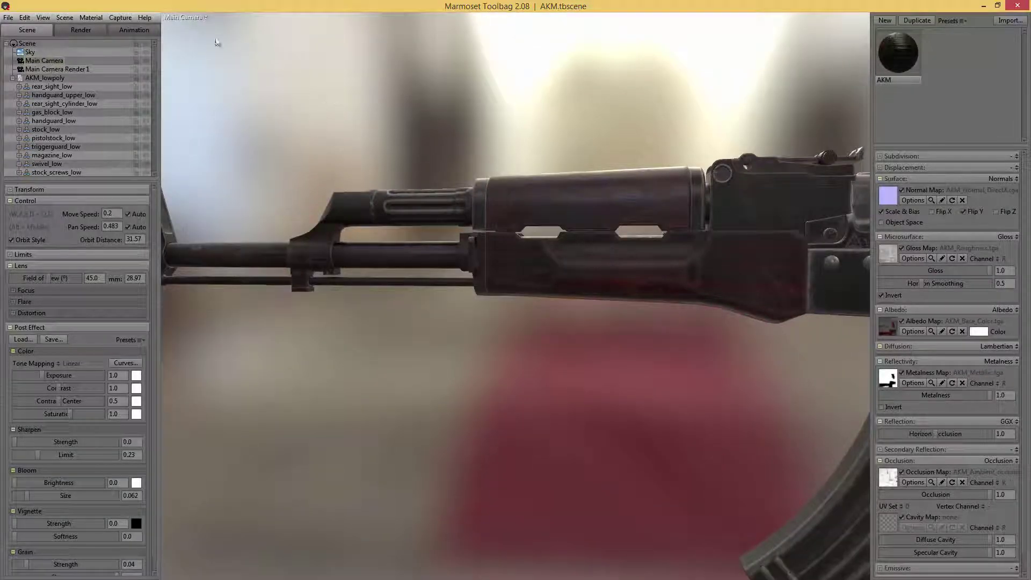
click(204, 17)
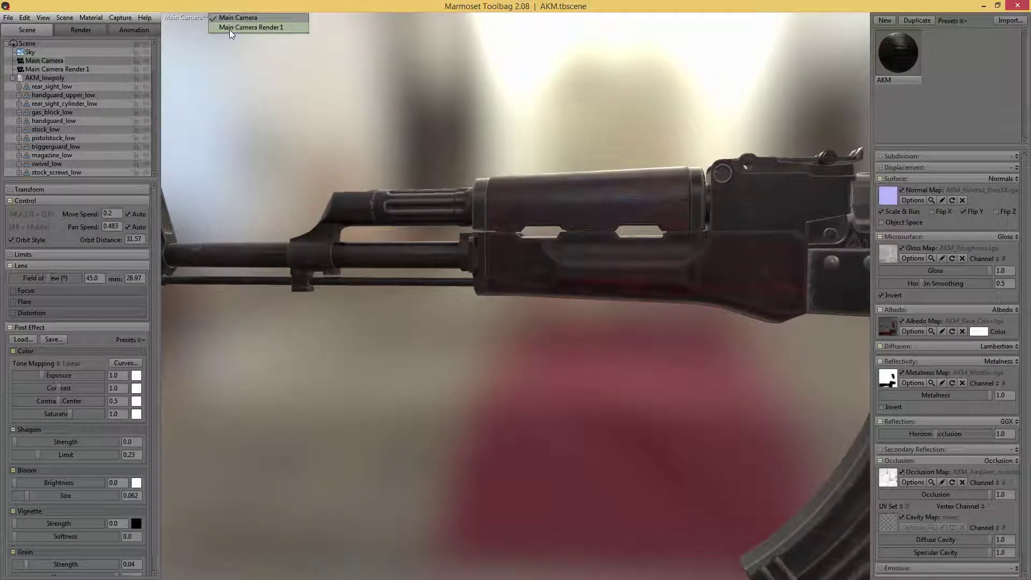
click(230, 27)
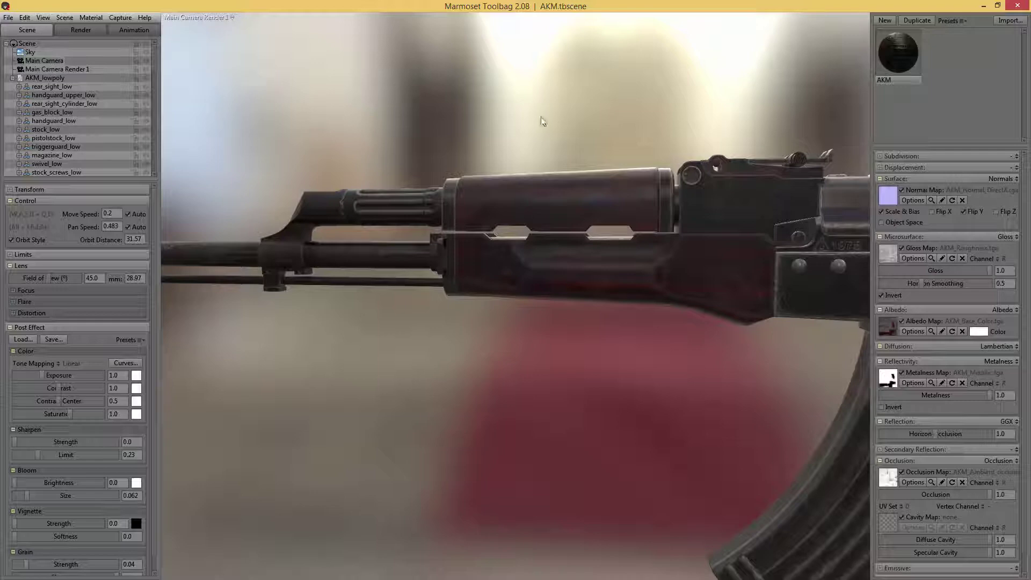
Orbit the duplicated camera to an angled view along the receiver towards the muzzle and rename it Main Camera perspective 1
alt+drag(601, 119, 561, 125)
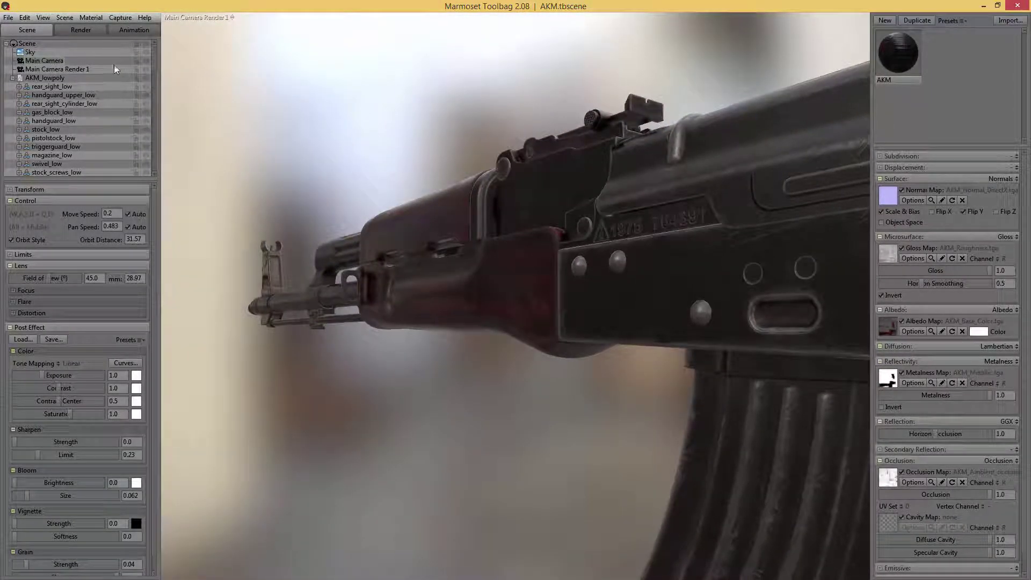
double_click(72, 69)
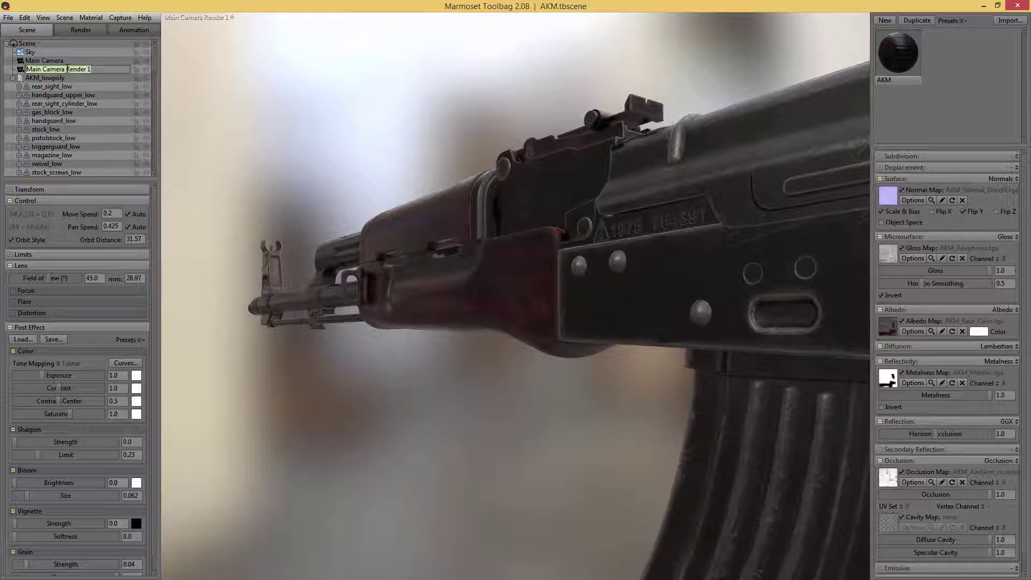
drag(66, 69, 124, 68)
text(pers)
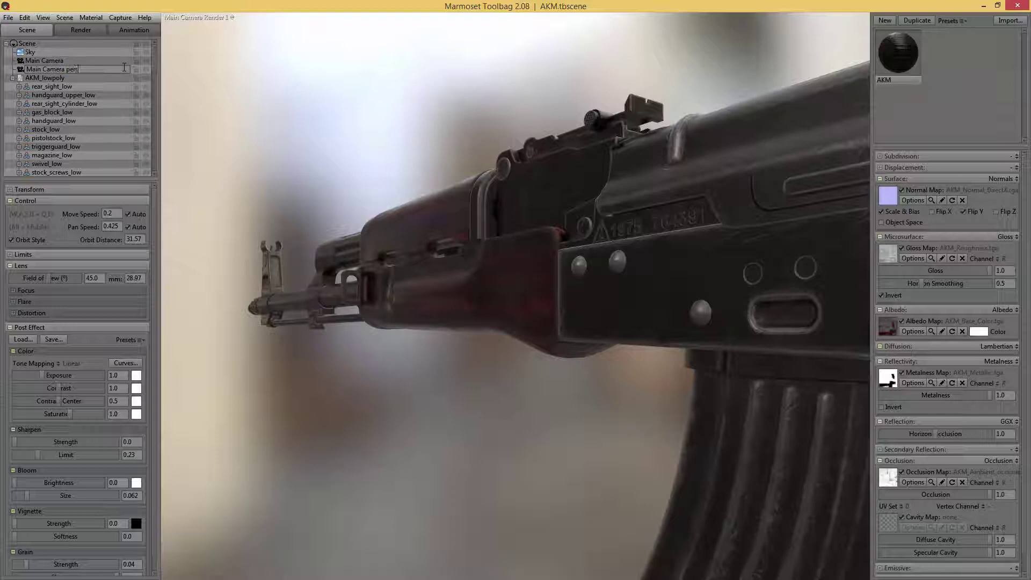
text(pective 1)
key(Return)
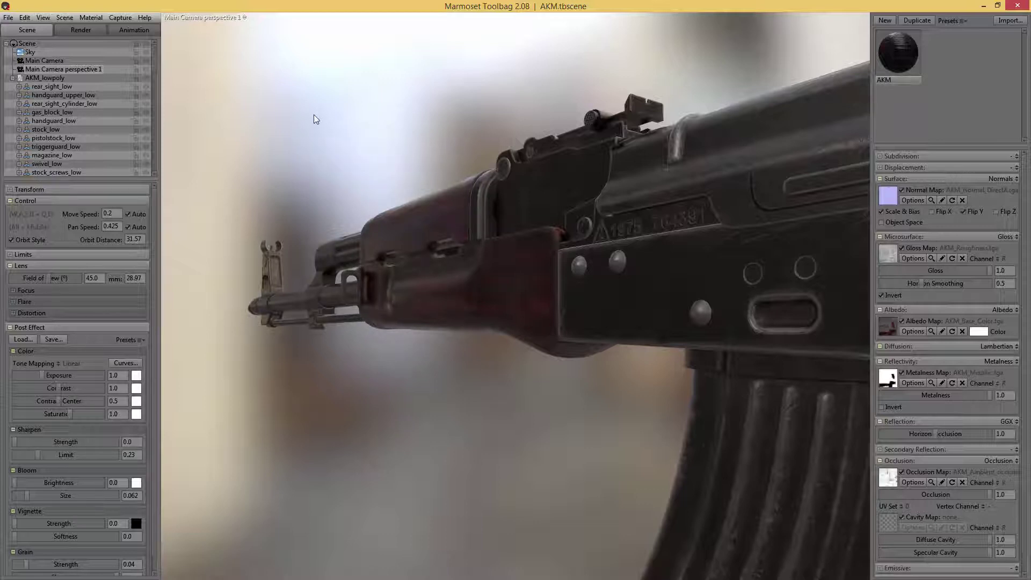
With the rifle's front framed from the side, set the camera's post effect contrast to 1.007 and sharpen strength to 0.718
drag(323, 127, 471, 142)
alt+middle_drag(471, 138, 521, 144)
key(ctrl+space)
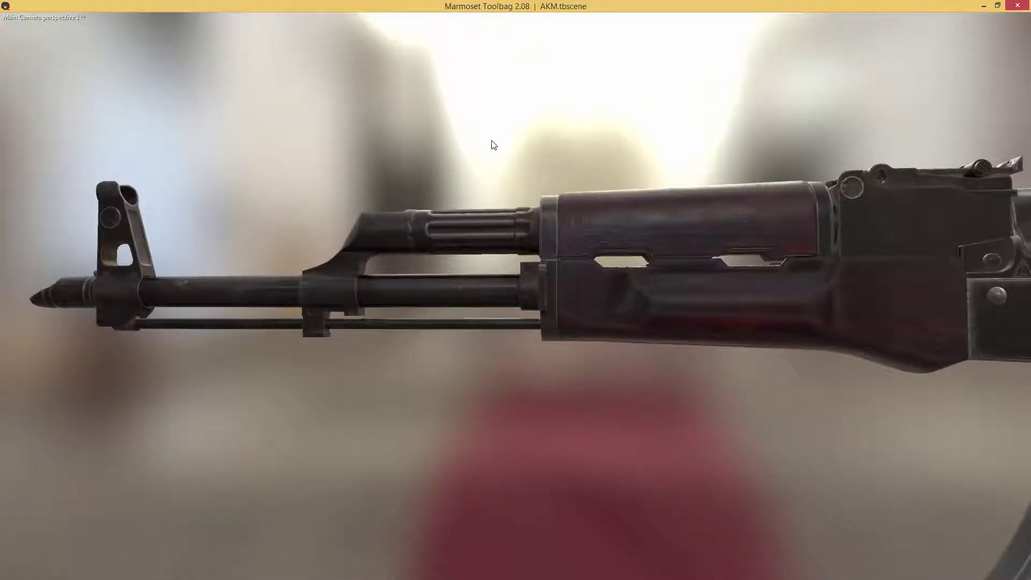
key(ctrl+space)
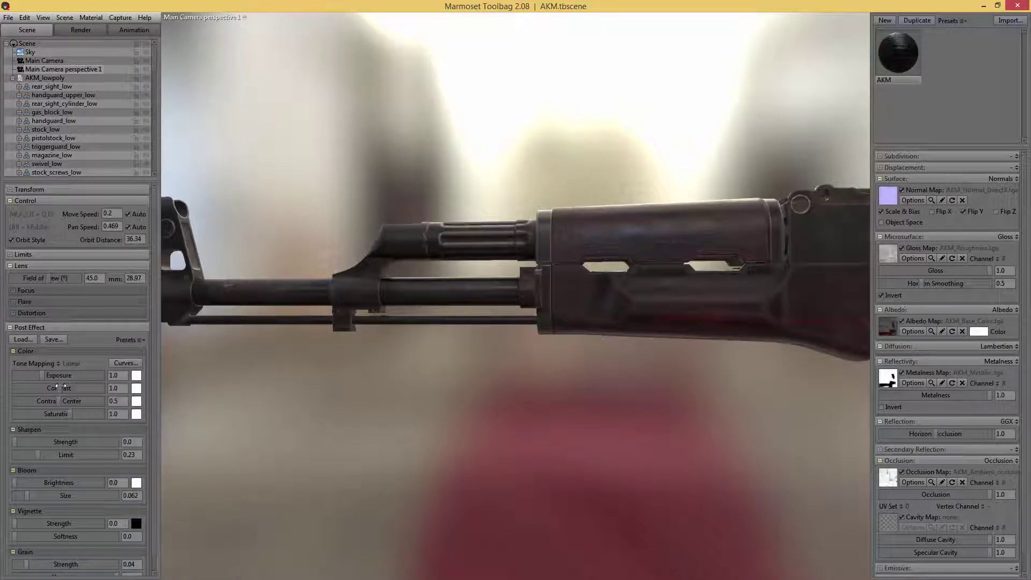
mouse_move(59, 387)
mouse_down()
mouse_move(83, 386)
mouse_move(67, 386)
mouse_up()
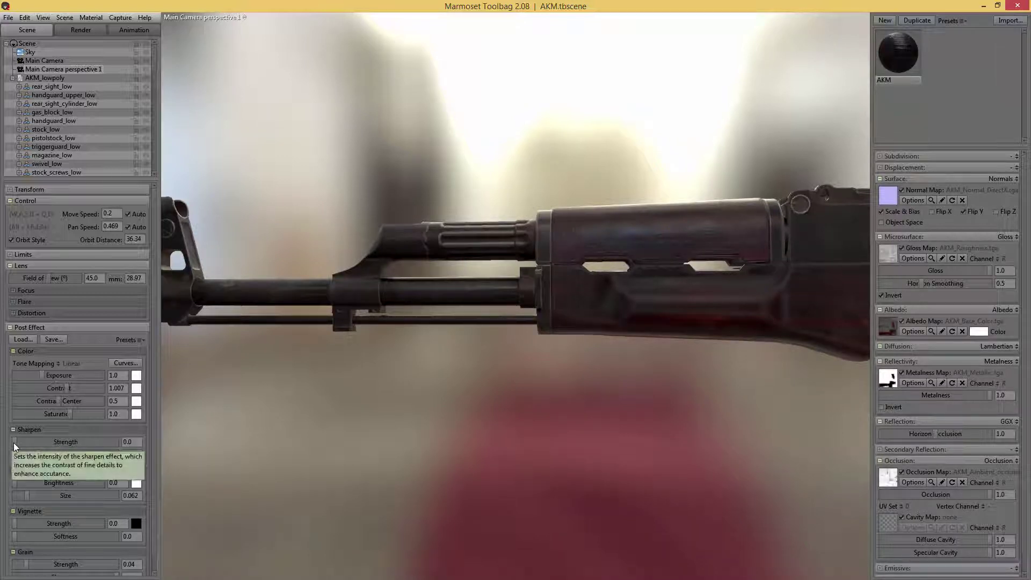
drag(15, 442, 57, 442)
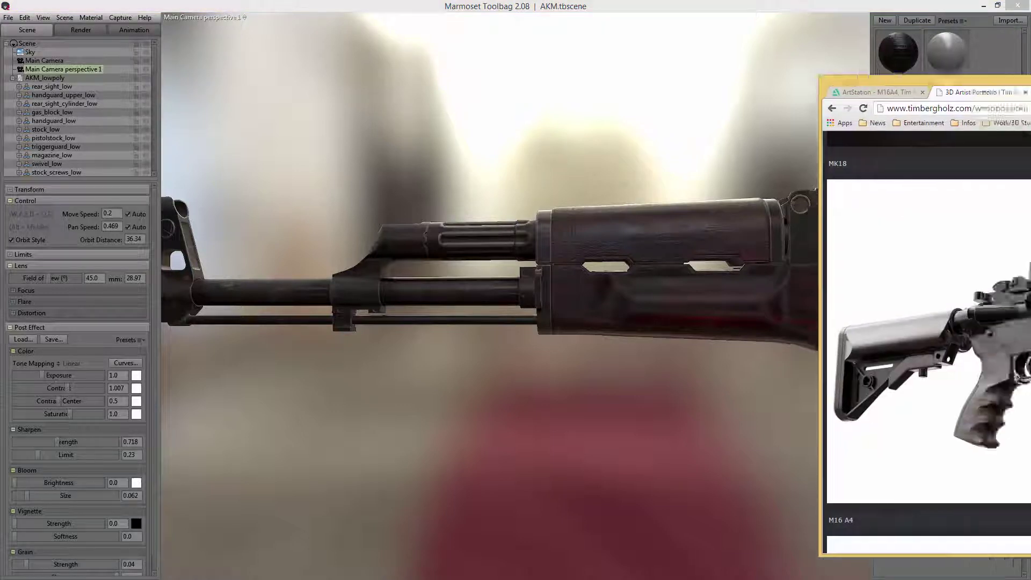
Examine the MK18 and neighbouring weapon renders on the portfolio web page as presentation references
drag(1030, 66, 617, 71)
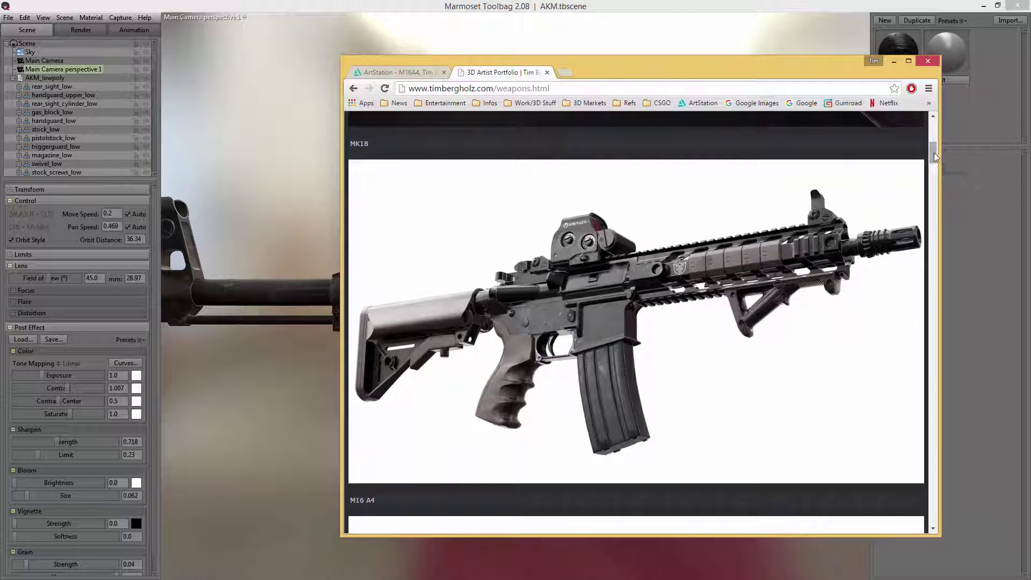
drag(933, 154, 934, 139)
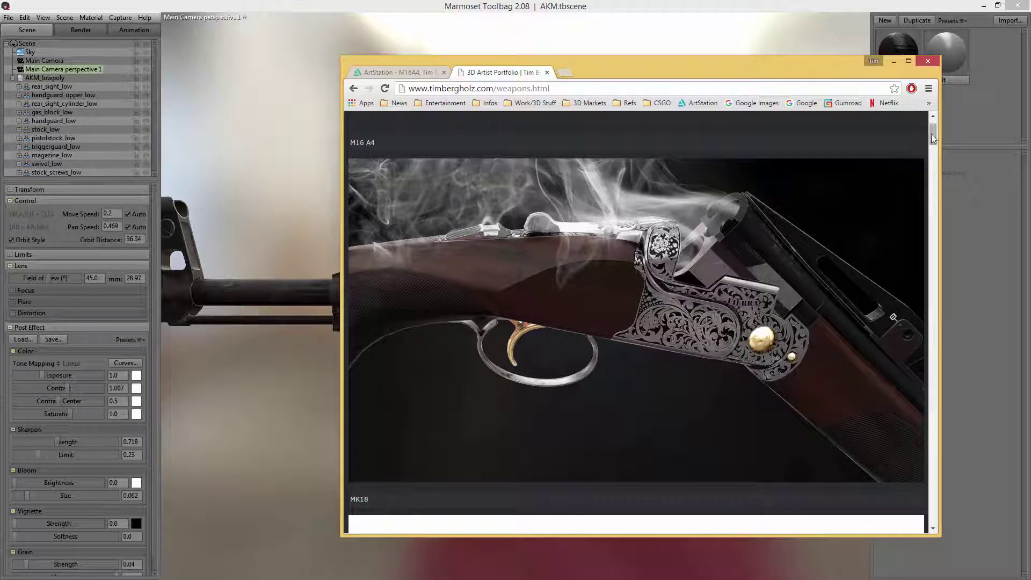
drag(932, 133, 933, 156)
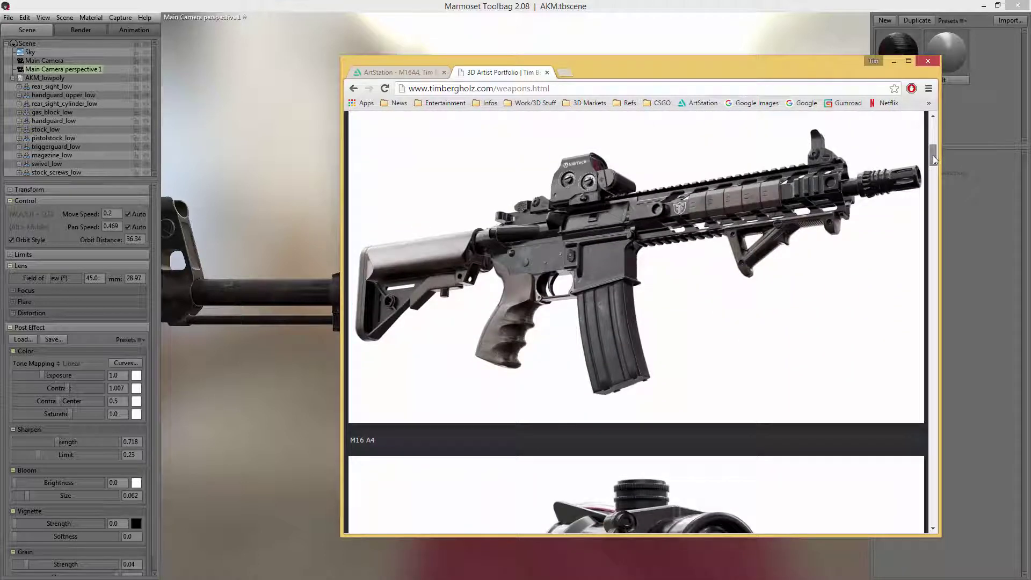
scroll(703, 329, up, 1)
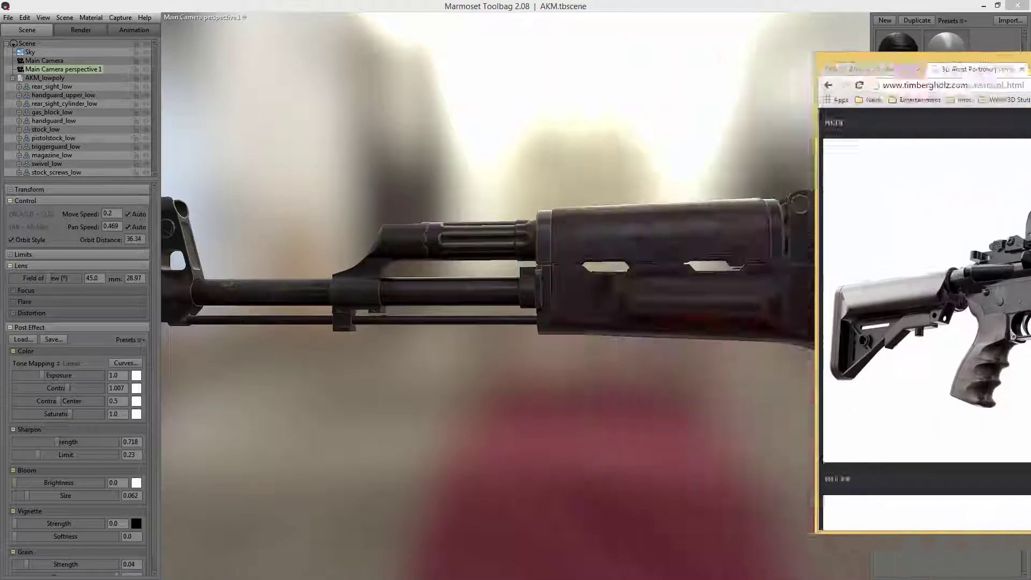
Return to Marmoset Toolbag and preview the whole rifle from the side with the interface hidden
scroll(701, 110, down, 5)
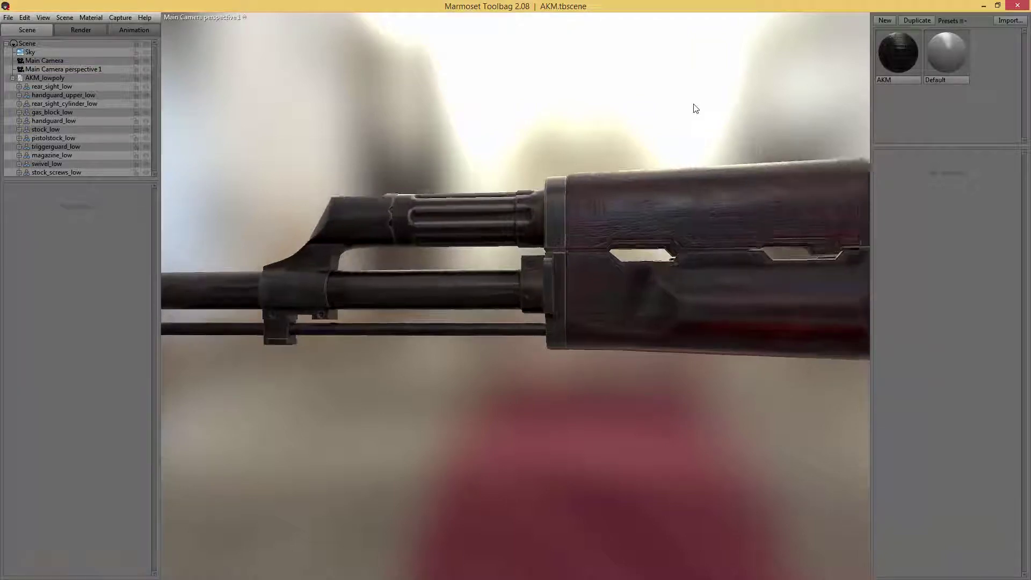
key(Tab)
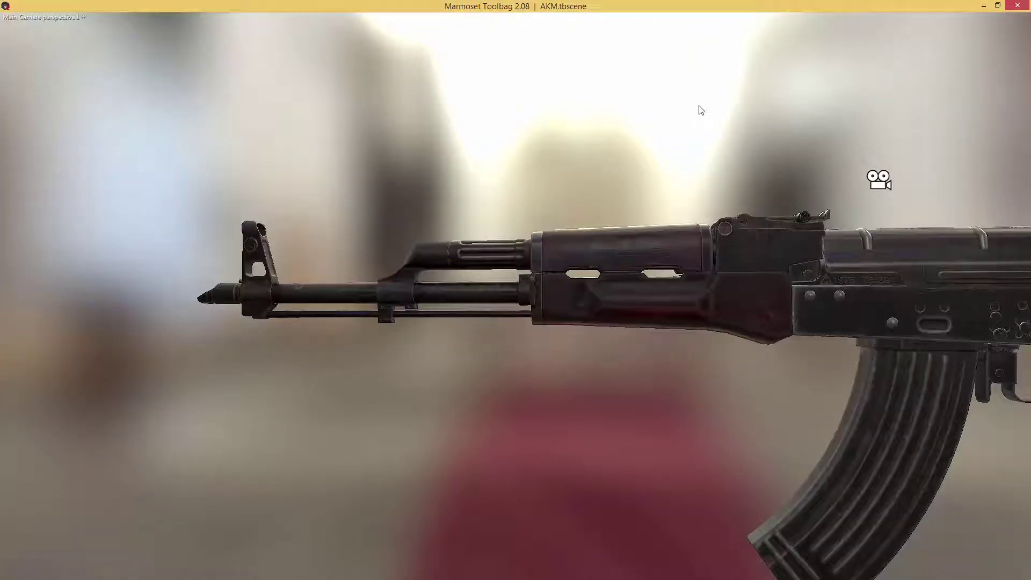
middle_drag(702, 110, 579, 110)
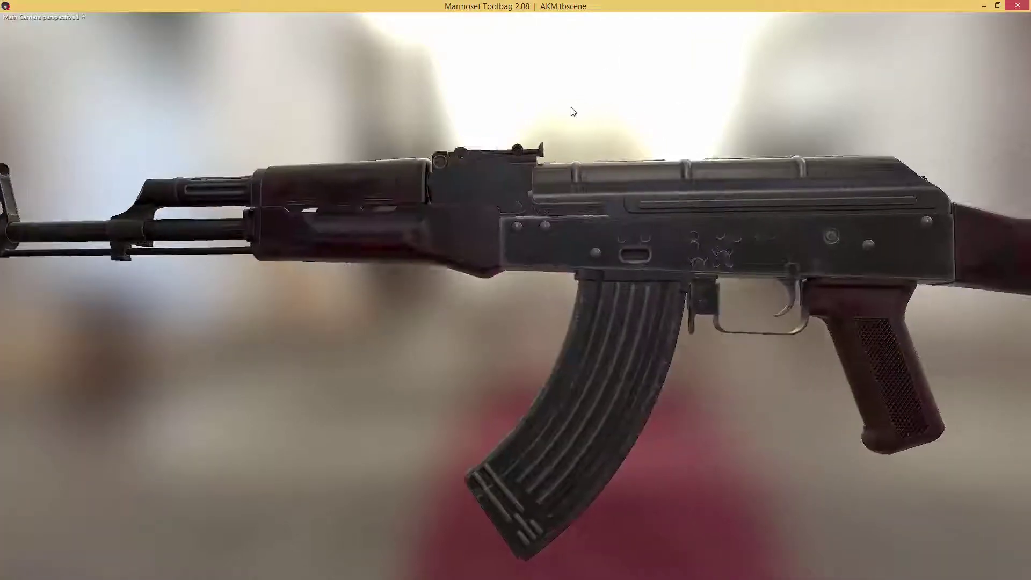
scroll(578, 110, down, 3)
scroll(579, 110, down, 4)
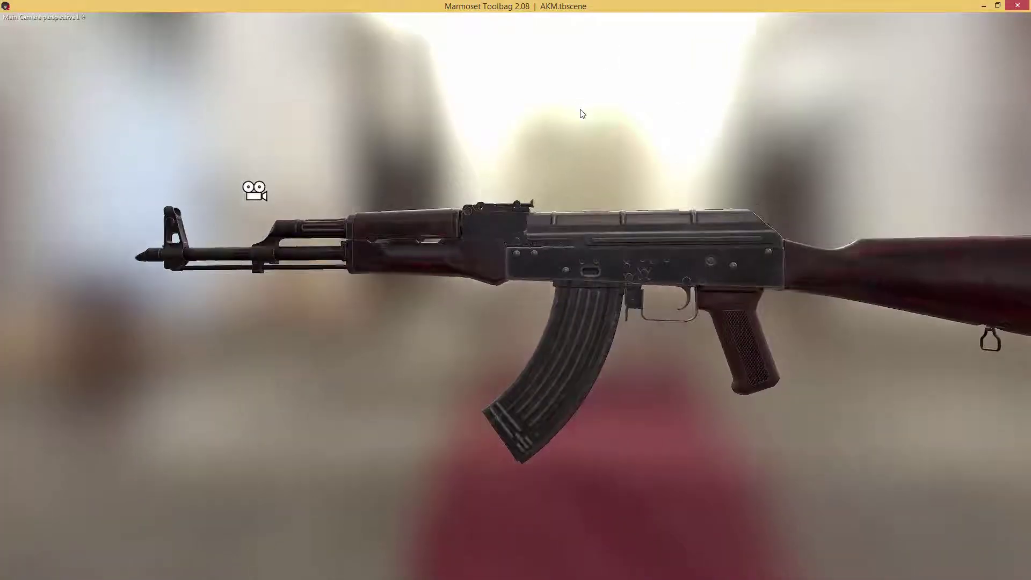
key(Tab)
Try the Cathedral01 preset for the sky light, and settle on the Cathedral03 preset
click(28, 52)
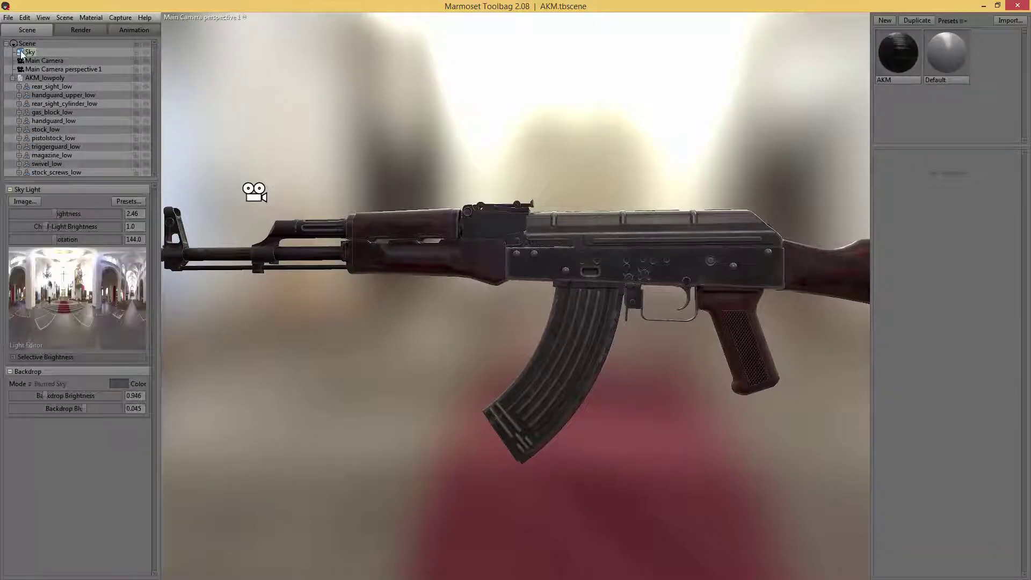
click(129, 202)
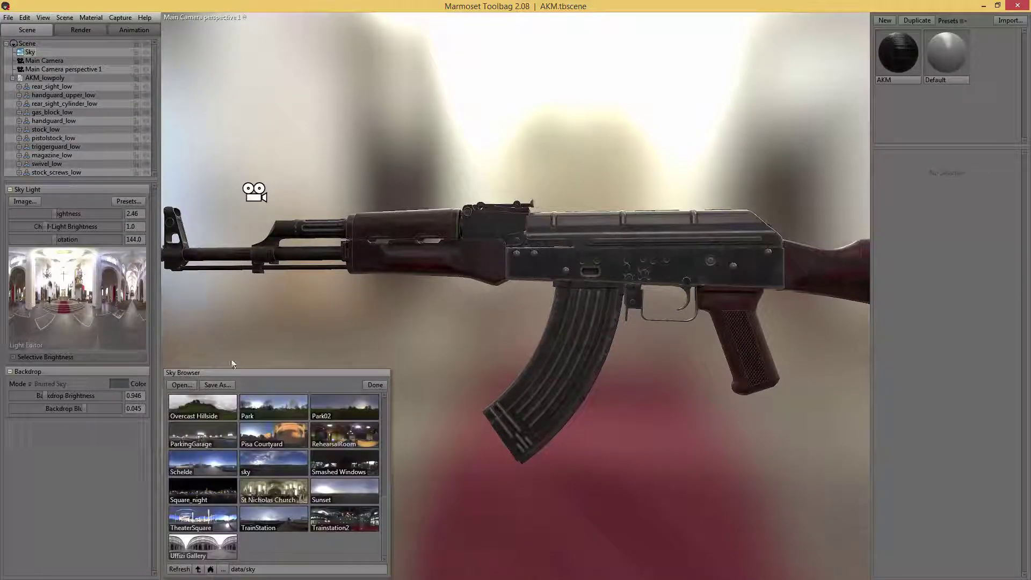
drag(384, 535, 384, 430)
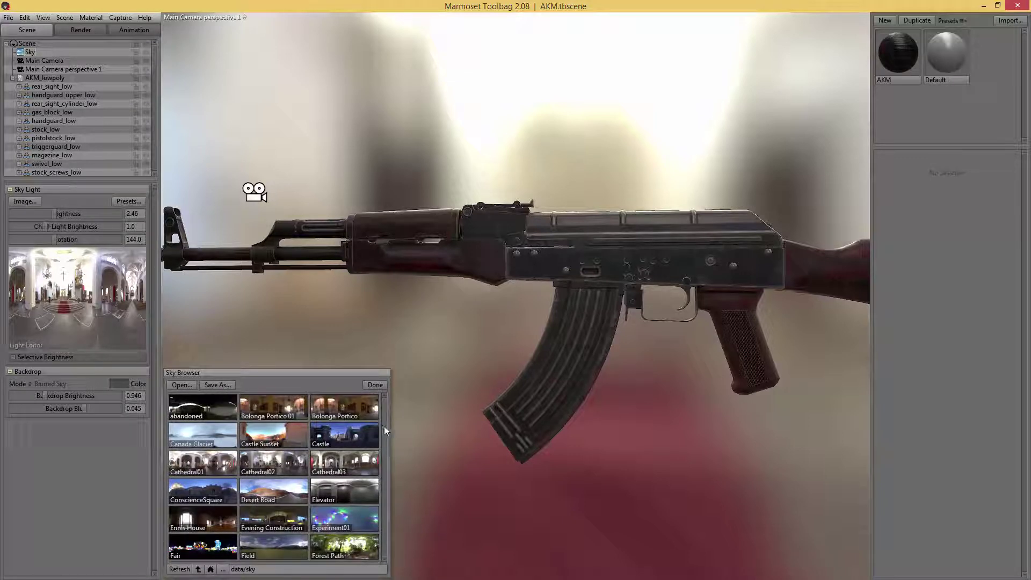
click(215, 465)
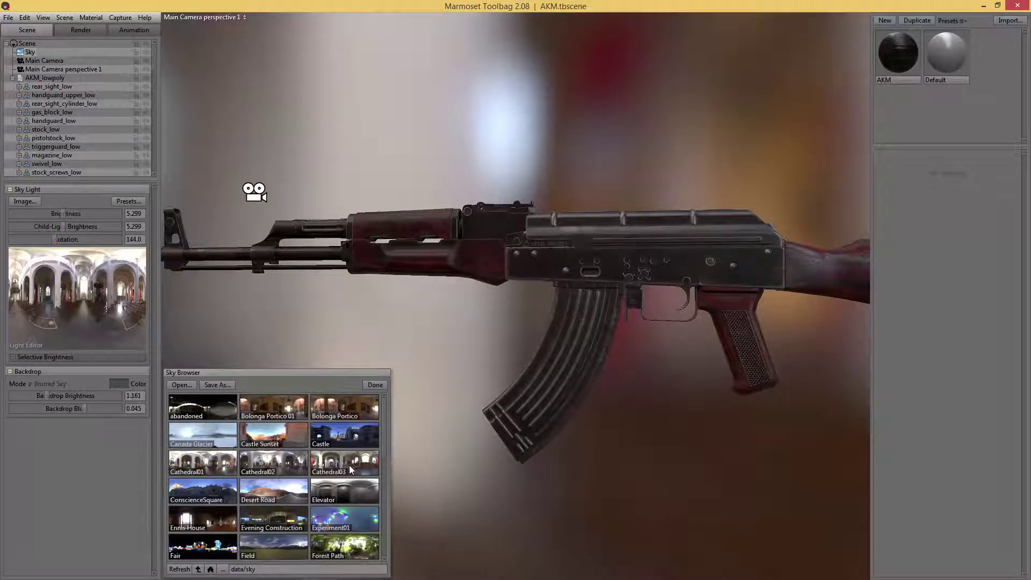
click(349, 467)
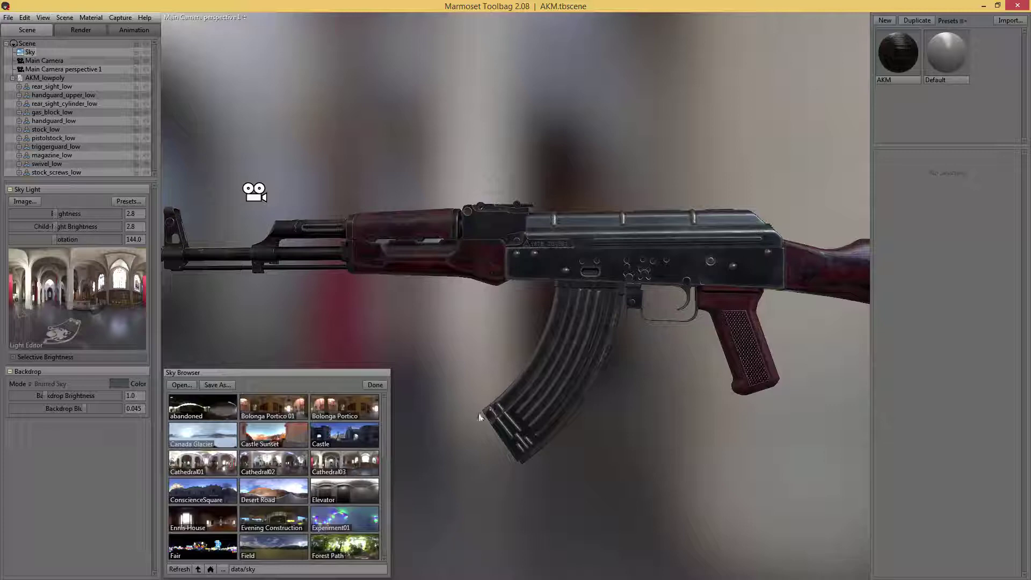
Inspect the rifle under the Cathedral03 lighting from slightly different angles with the interface hidden
drag(430, 374, 456, 364)
scroll(455, 361, up, 3)
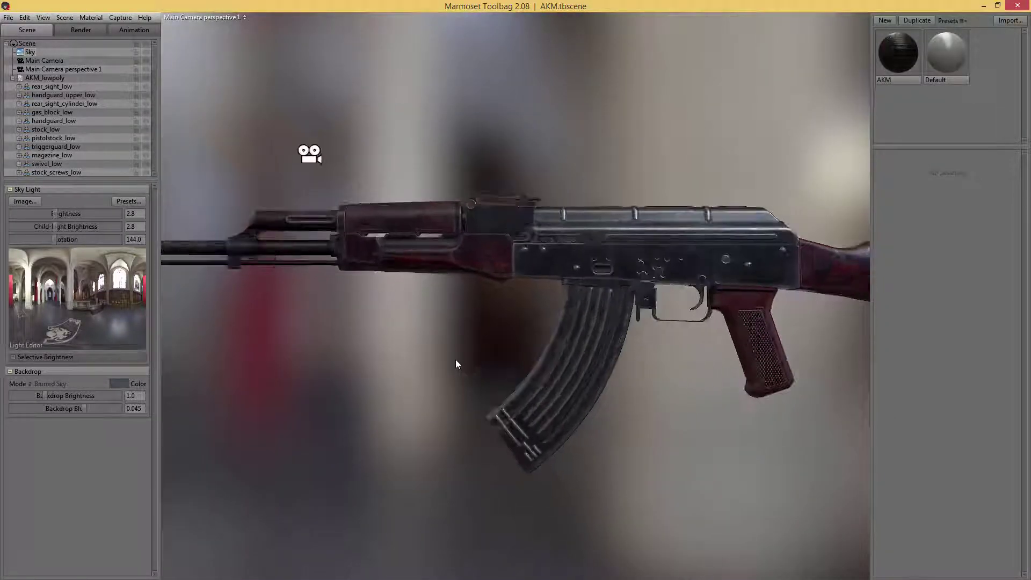
key(ctrl+space)
scroll(454, 356, down, 1)
scroll(453, 356, down, 1)
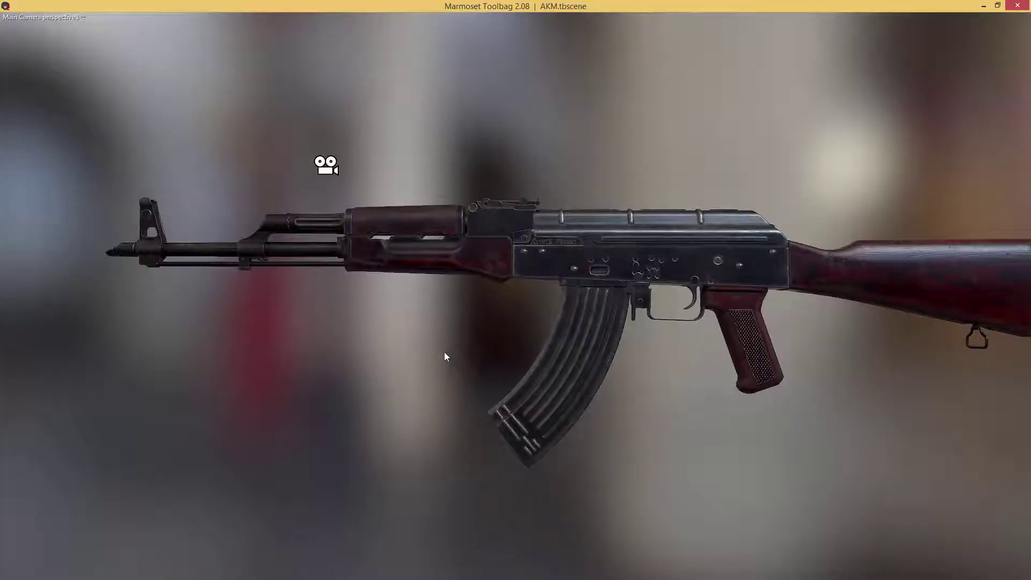
drag(445, 353, 429, 345)
key(ctrl+space)
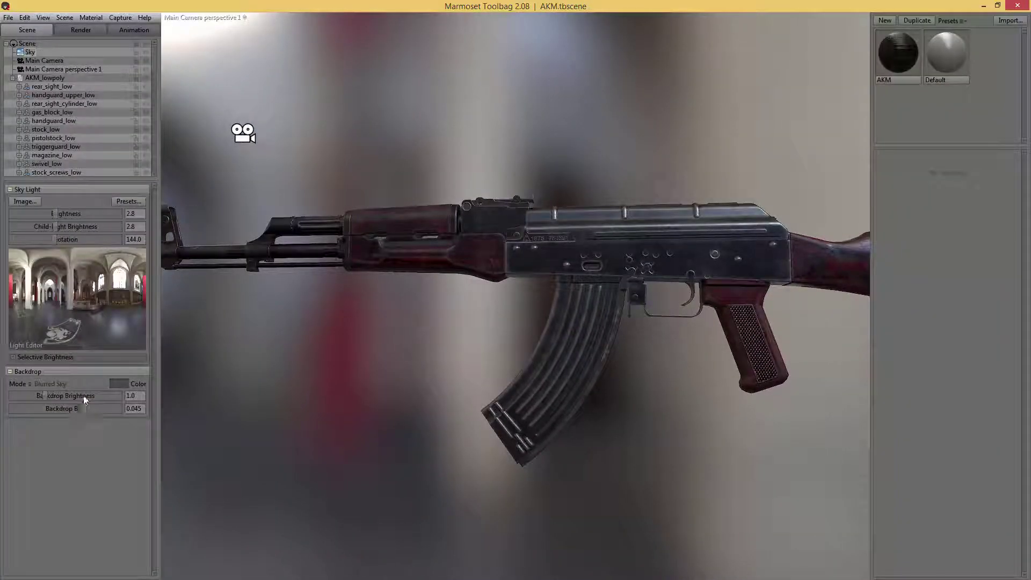
Switch the backdrop mode to Color and make the backdrop pure white
click(30, 383)
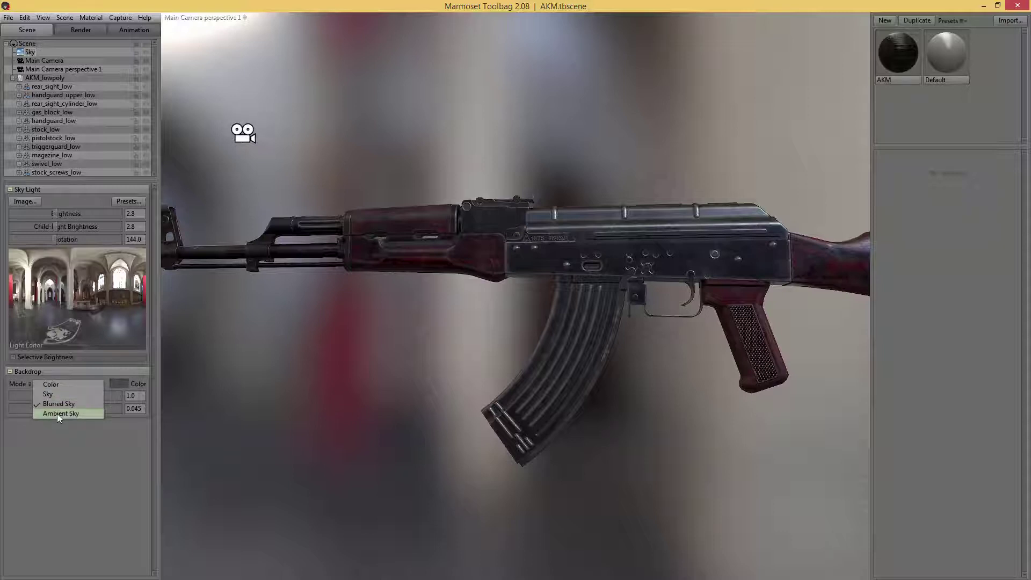
click(50, 384)
click(119, 384)
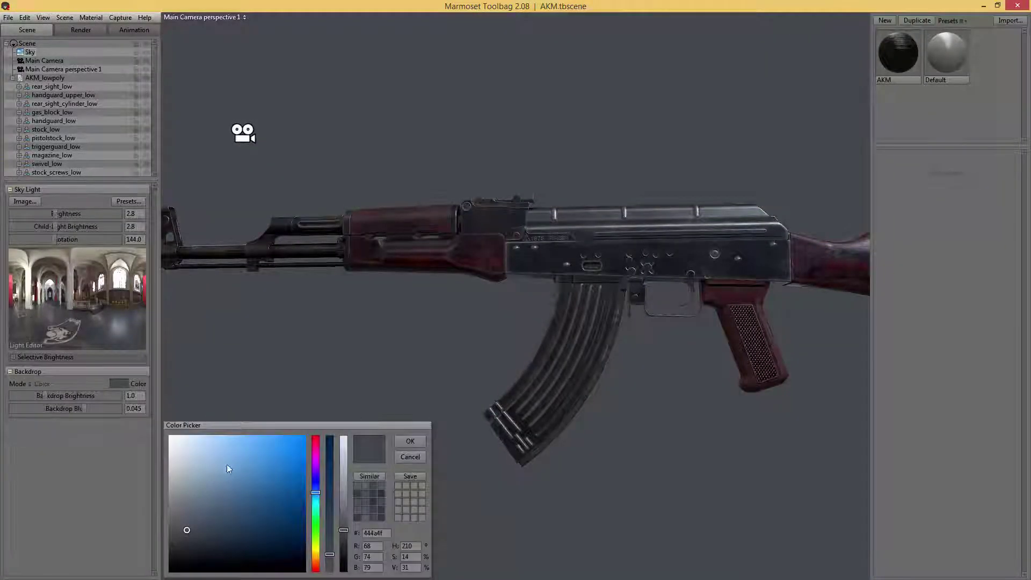
drag(227, 464, 98, 383)
click(409, 442)
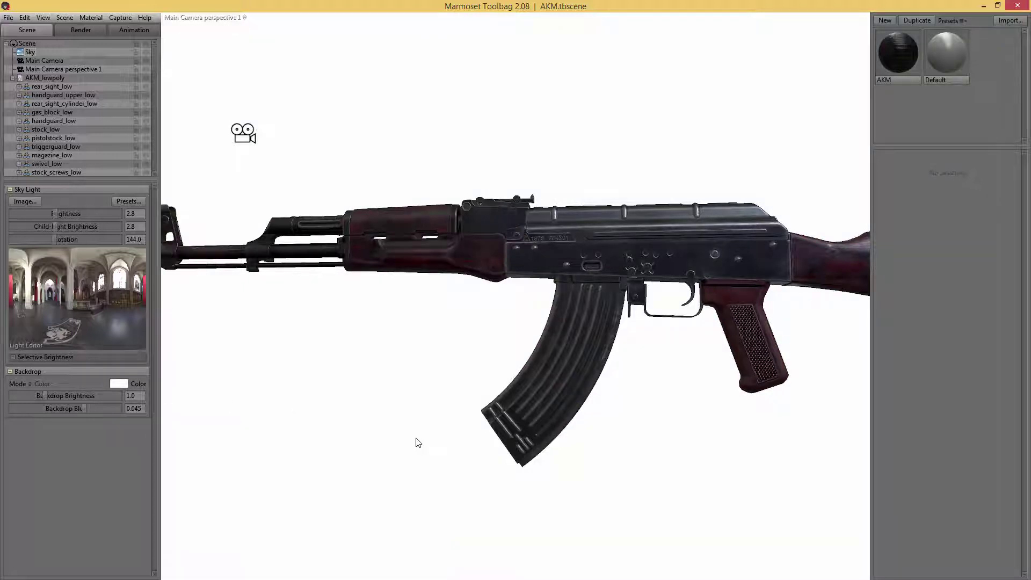
Rotate the sky to 108.5 and set the sky light brightness to 4.118
drag(475, 416, 606, 465)
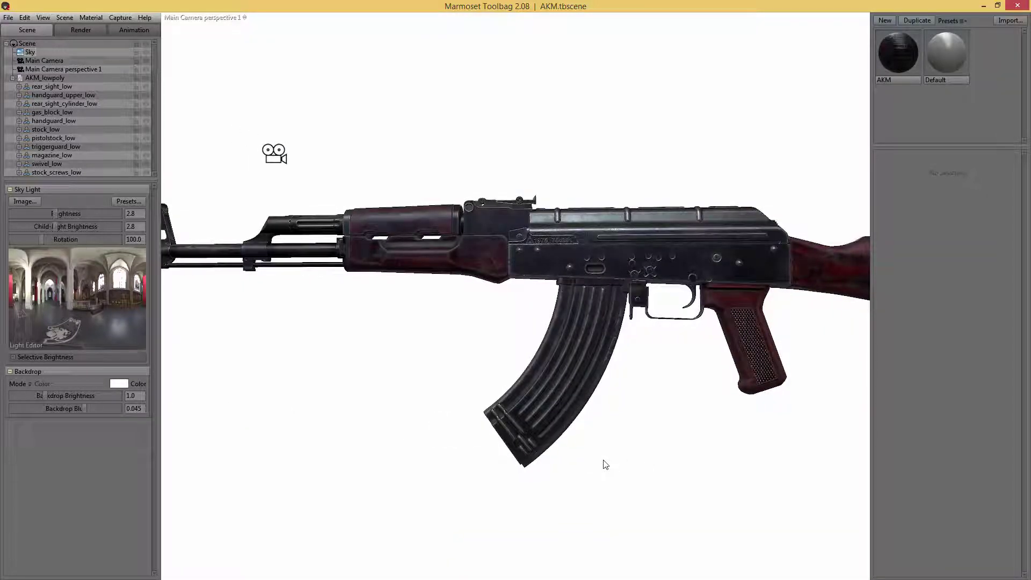
shift+drag(714, 467, 668, 468)
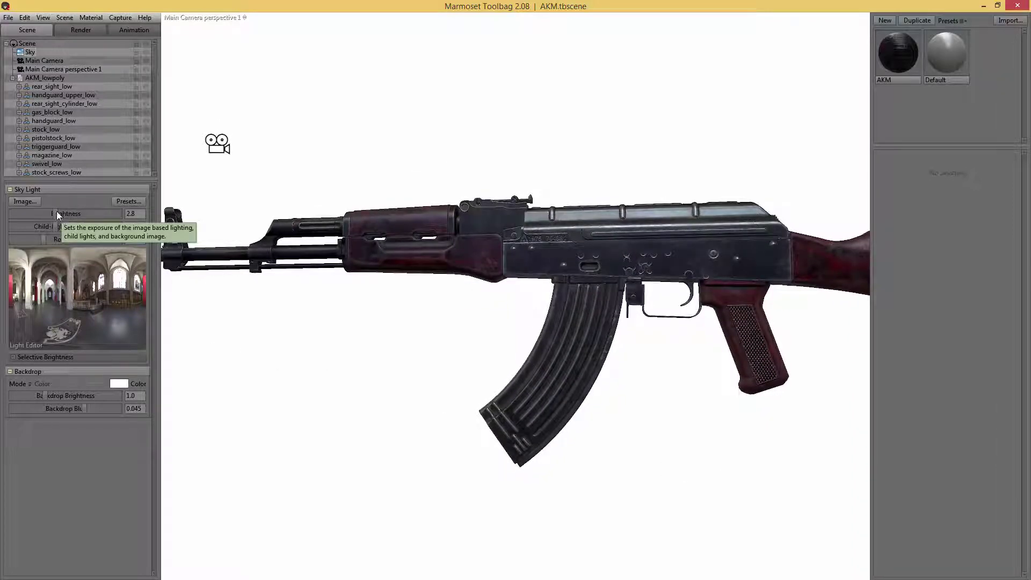
drag(59, 215, 59, 213)
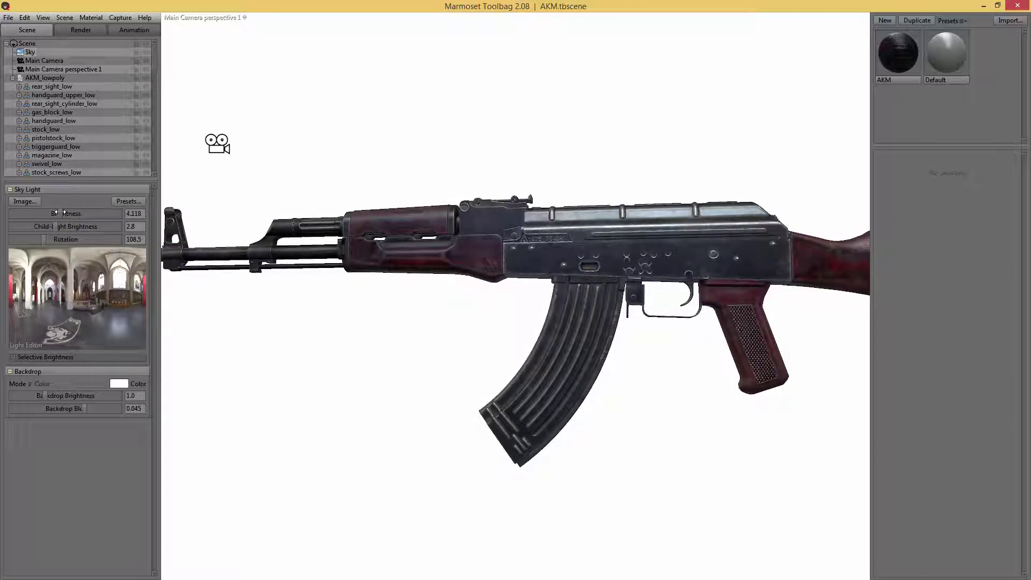
Add a child light in the sky image, place it just below the bright arched window, and set its brightness to 0.034
double_click(100, 283)
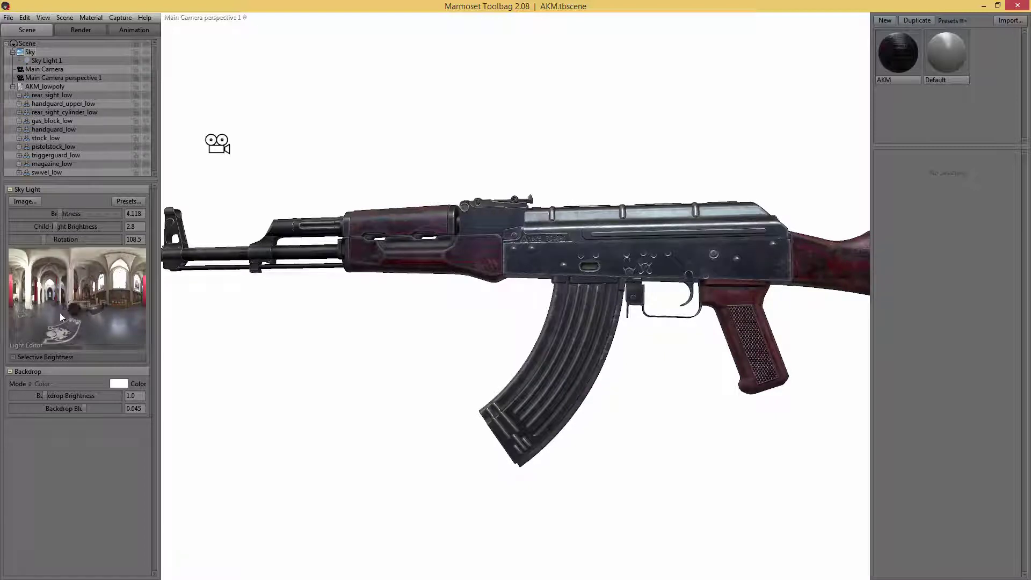
mouse_move(61, 317)
mouse_down()
mouse_move(40, 317)
mouse_move(122, 299)
mouse_up()
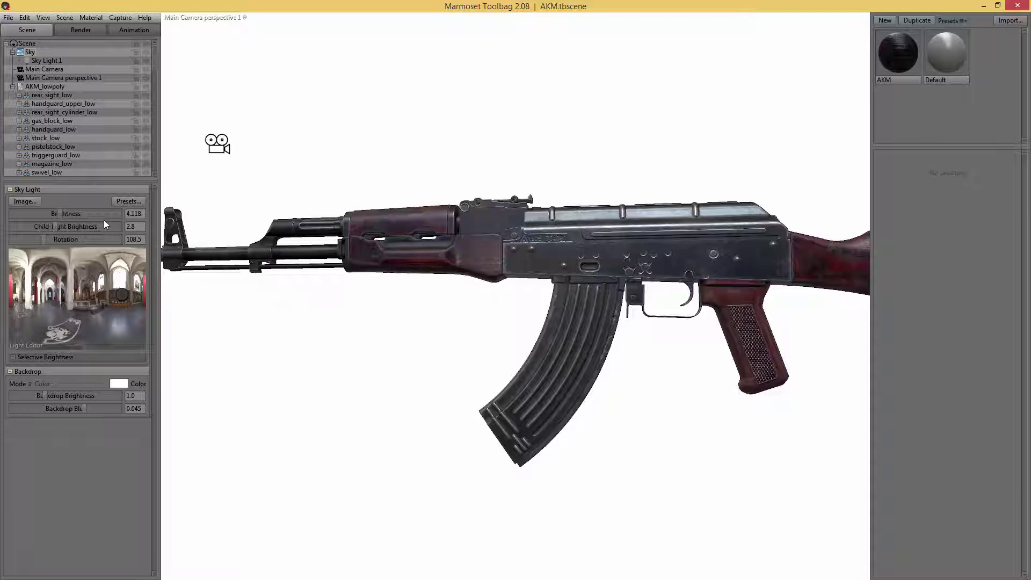
click(52, 61)
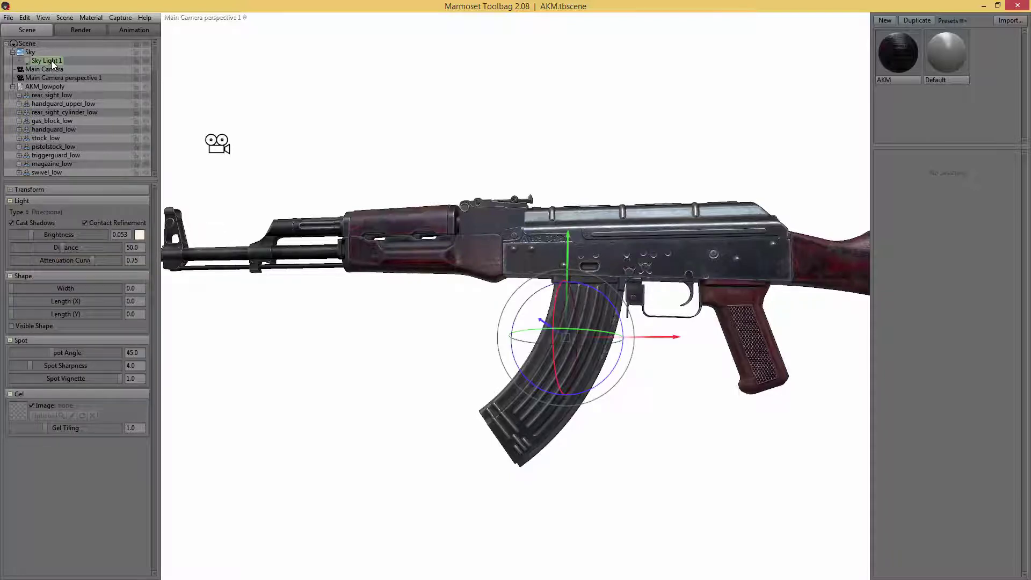
drag(35, 236, 28, 235)
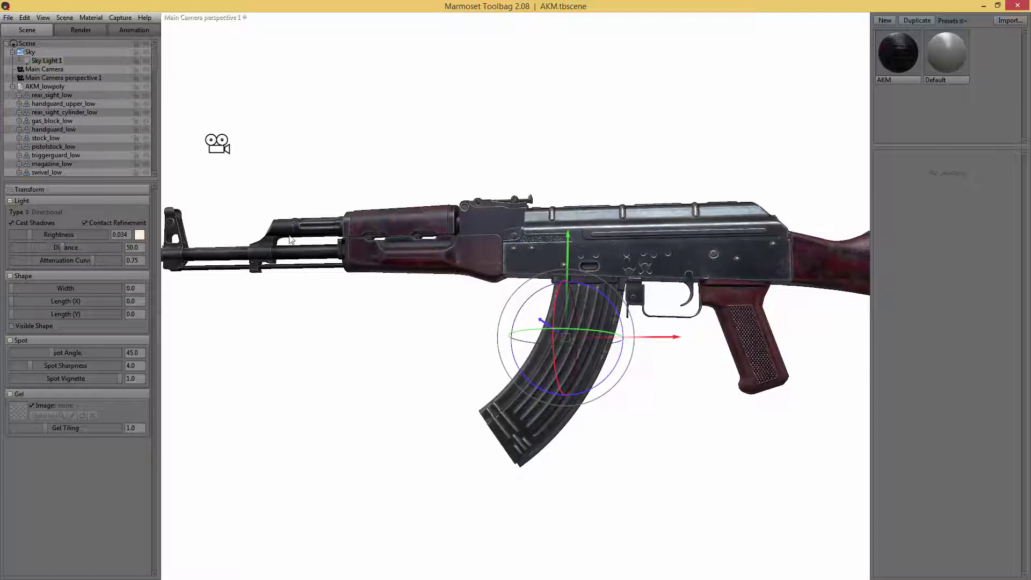
Set Main Camera perspective 1's post effects to contrast 1.016, sharpen strength 0.96 and grain strength 0.103
click(81, 78)
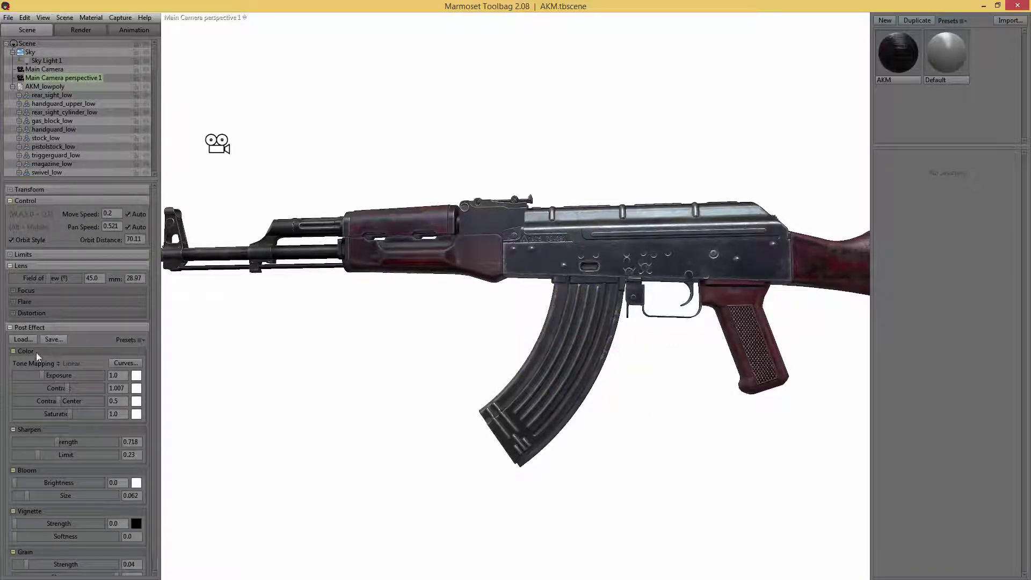
click(66, 389)
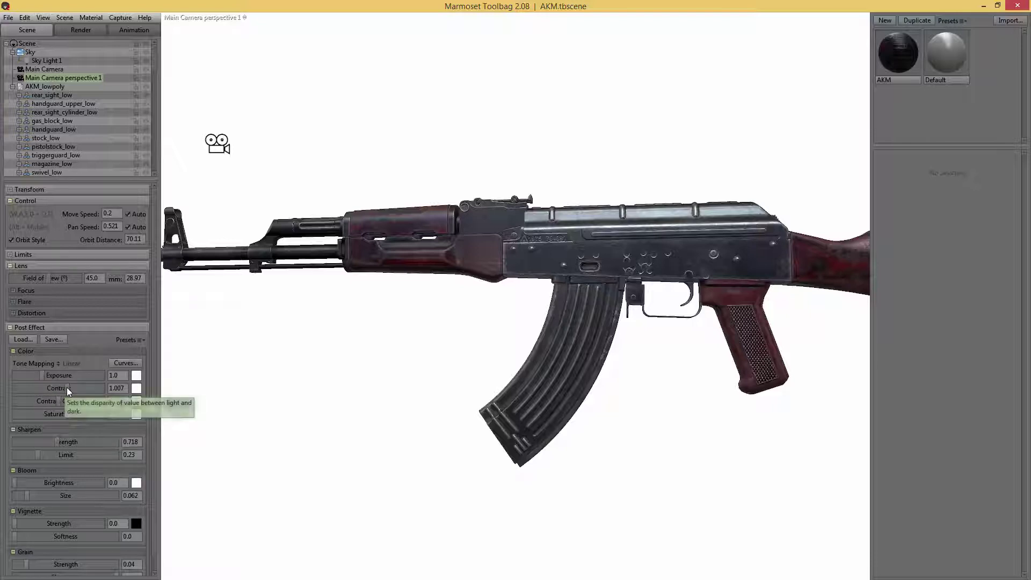
drag(66, 388, 70, 388)
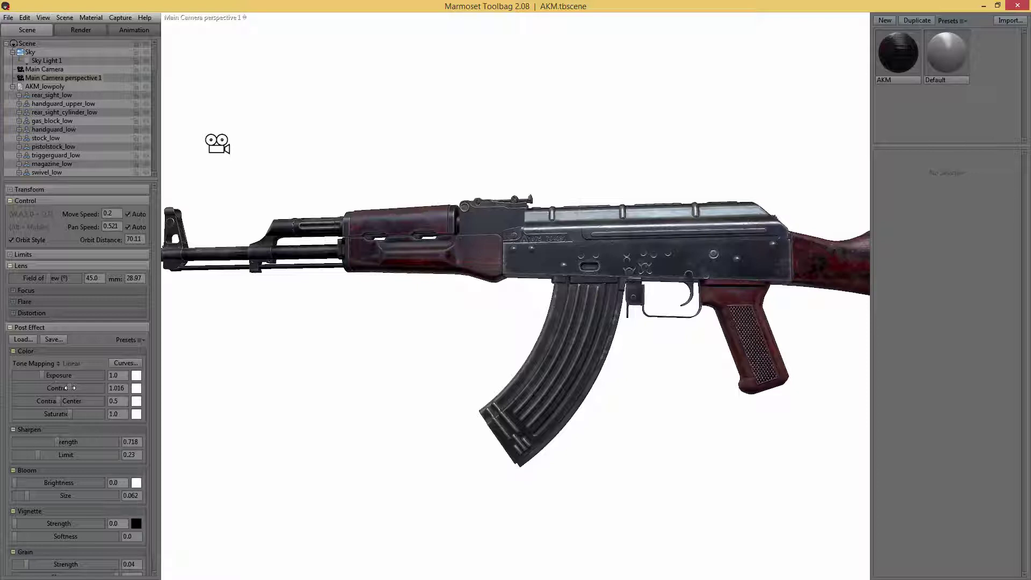
drag(61, 443, 61, 442)
scroll(80, 473, down, 1)
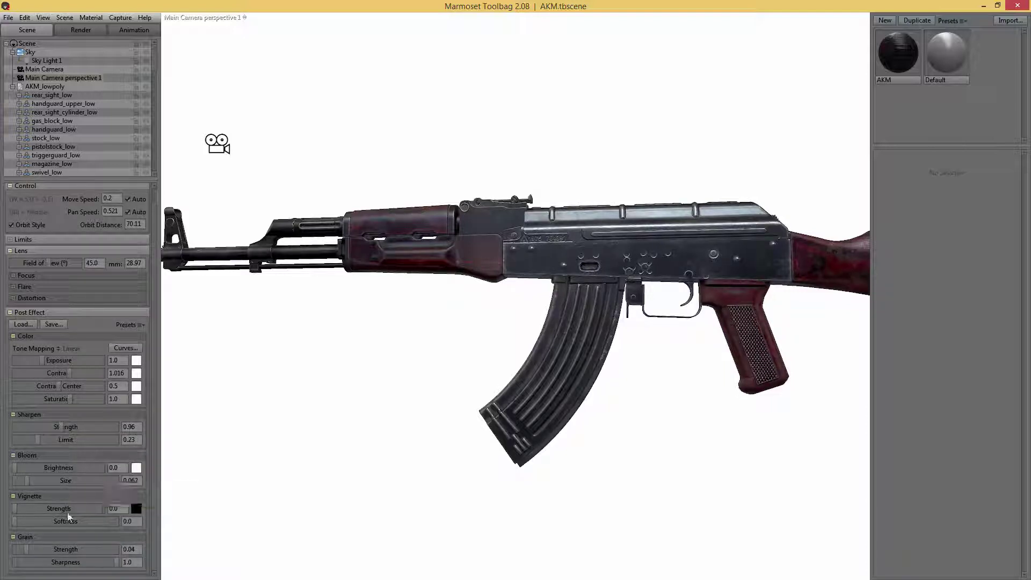
drag(27, 550, 35, 549)
Preview the whole rifle against the white backdrop from an angled view with the interface hidden
key(Tab)
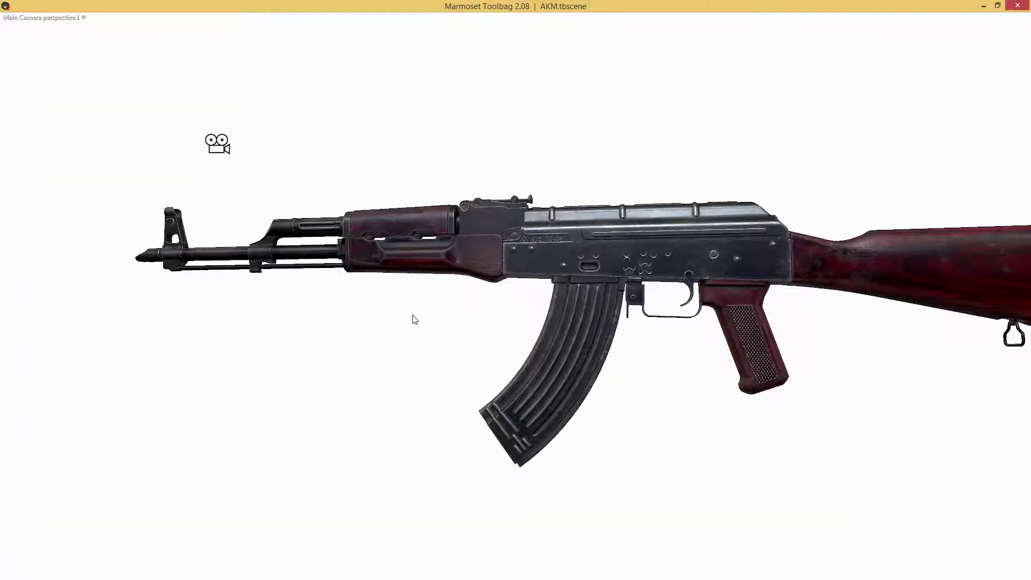
alt+drag(413, 315, 444, 264)
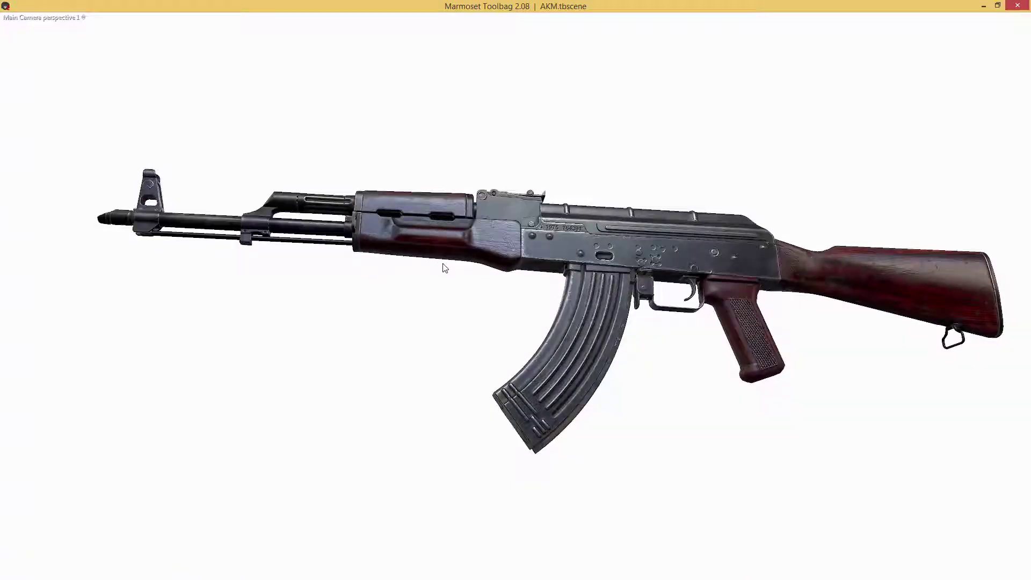
key(Tab)
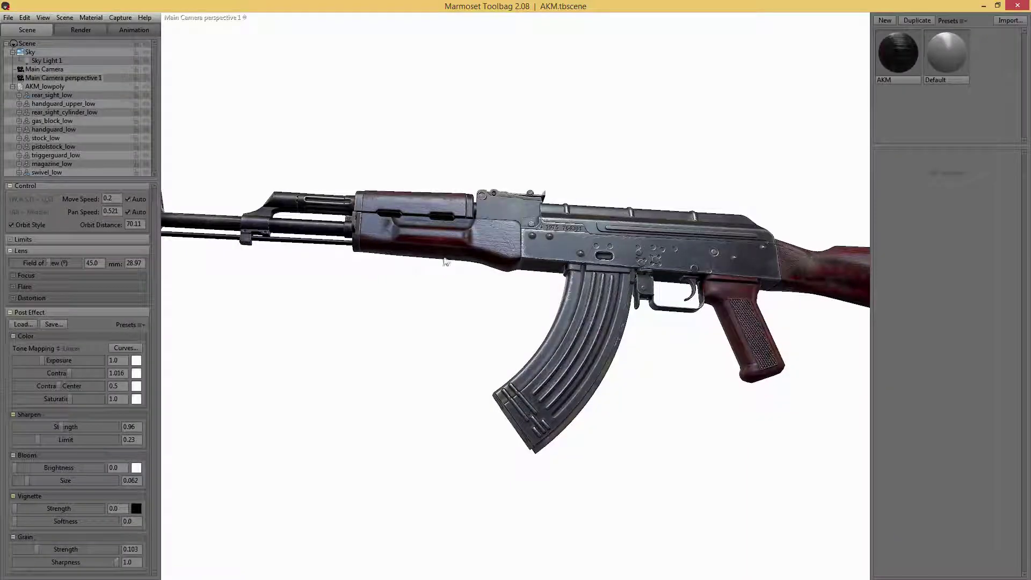
Collapse the AKM_lowpoly group in the scene hierarchy and duplicate the whole rifle
click(12, 86)
click(46, 86)
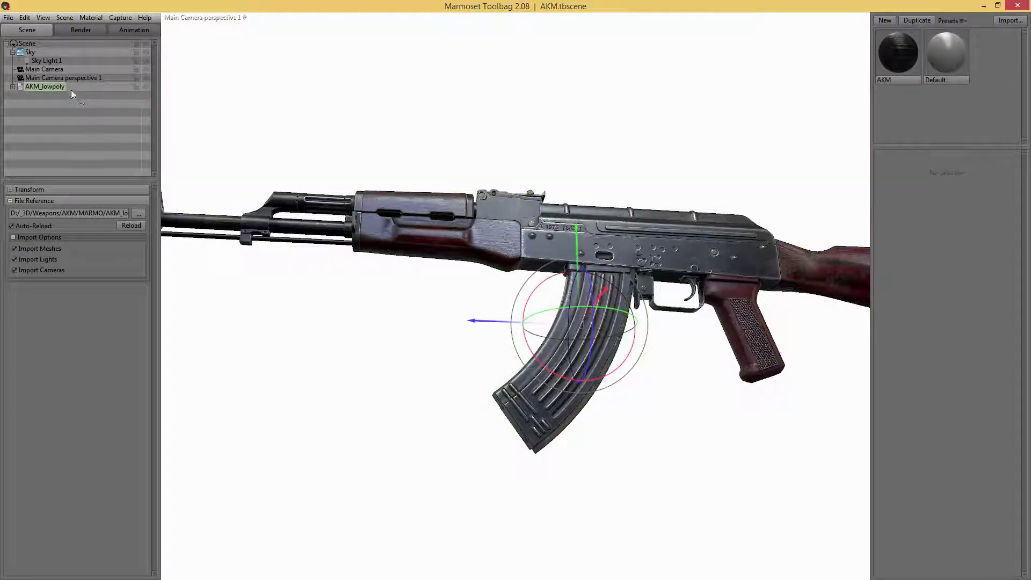
key(ctrl+d)
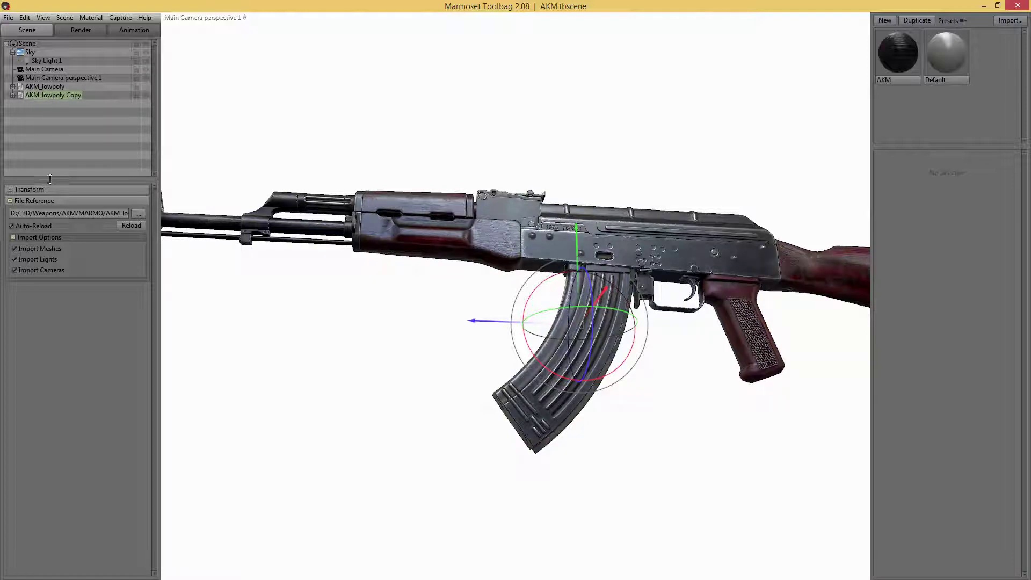
Rotate the AKM_lowpoly Copy rifle to X 342.1, Y 343.9 and Z 354.6
click(37, 95)
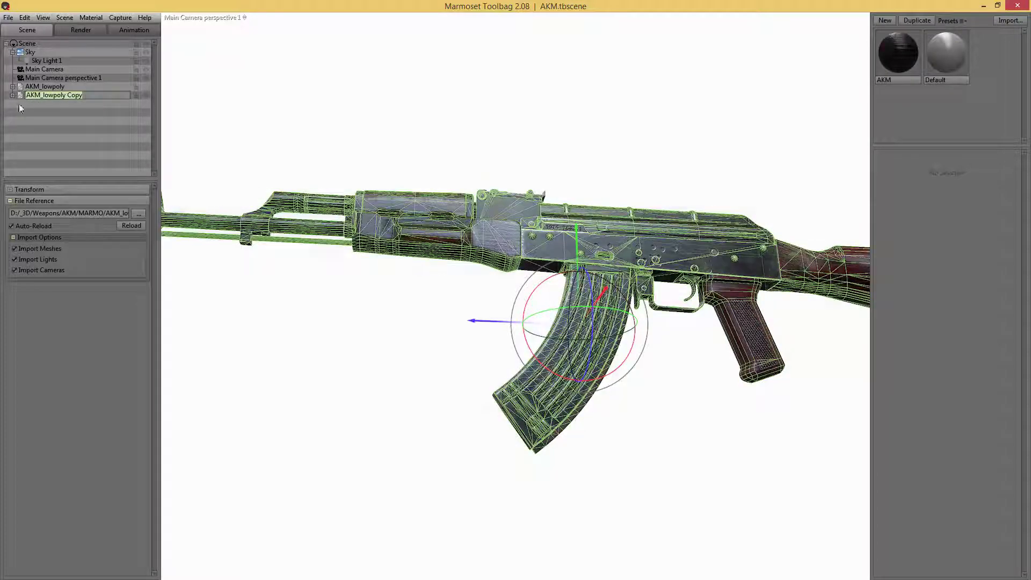
click(40, 112)
click(37, 95)
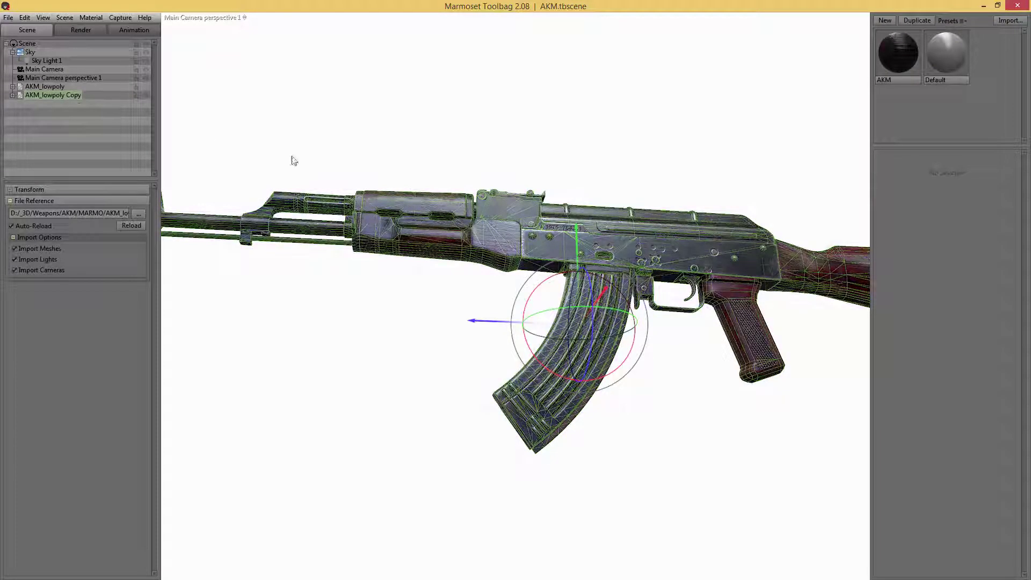
click(9, 189)
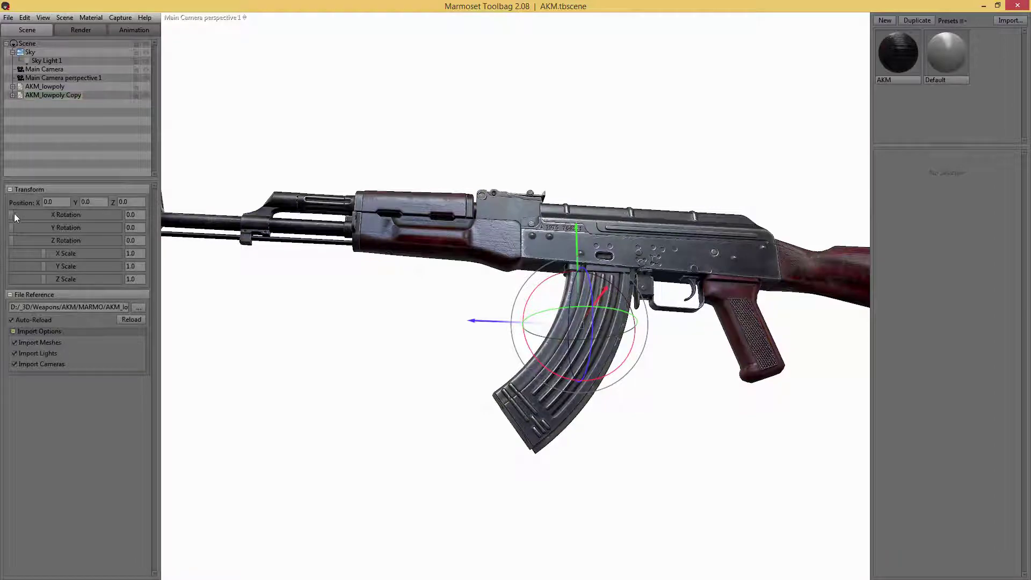
drag(14, 214, 116, 213)
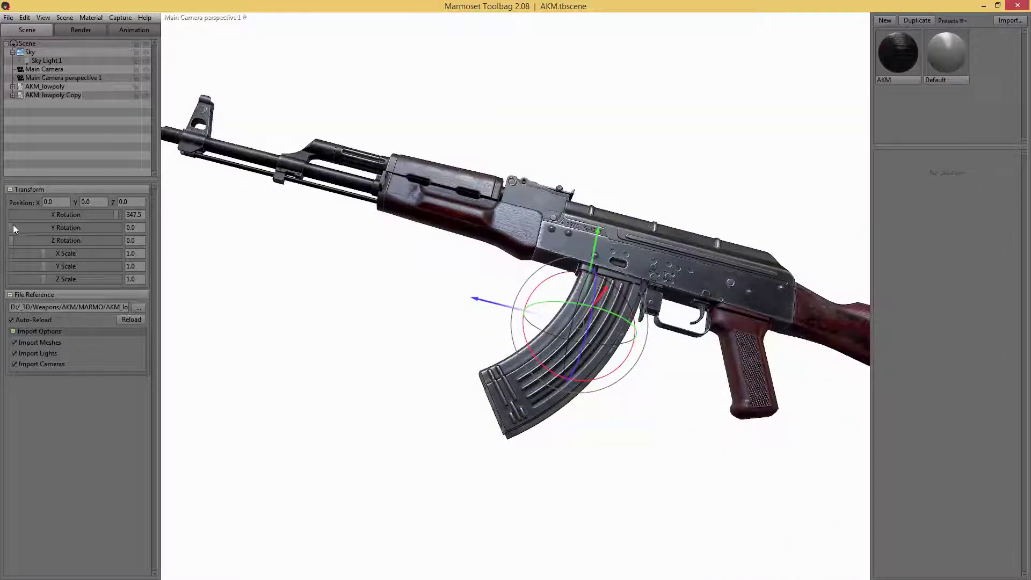
drag(12, 225, 115, 229)
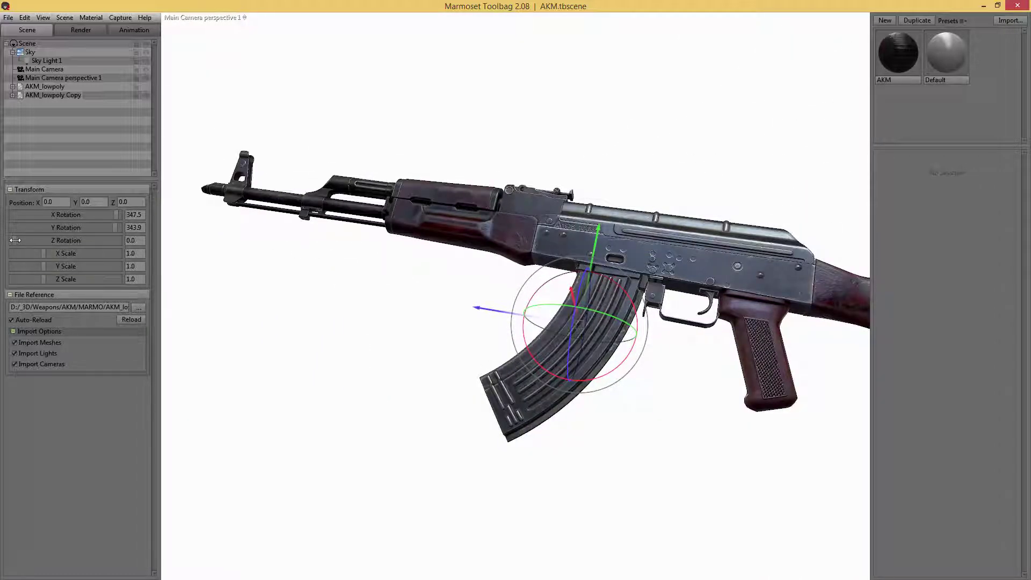
drag(12, 240, 114, 214)
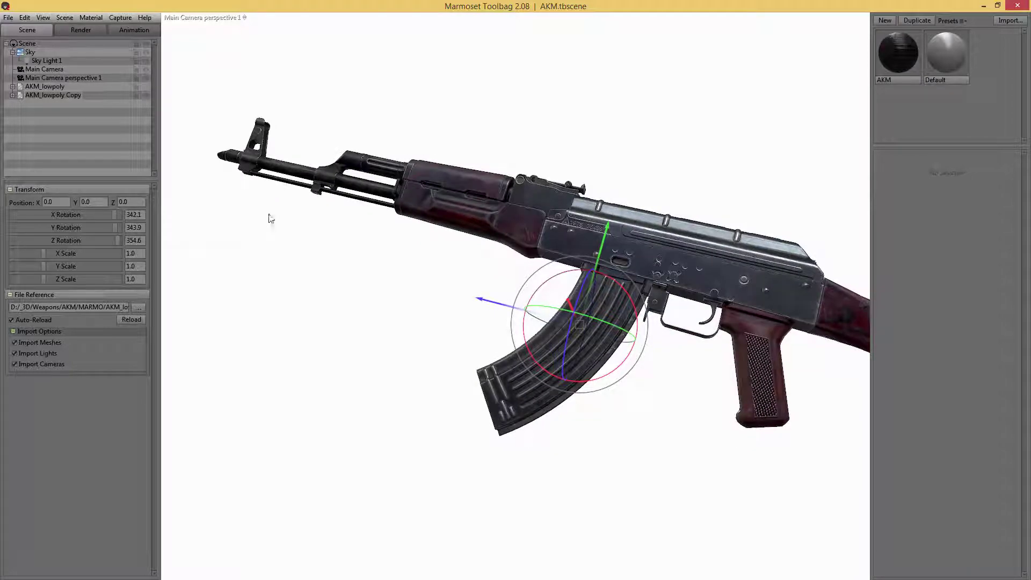
Preview the whole tilted rifle copy with the interface hidden, checking its framing at several distances
key(Tab)
alt+middle_drag(414, 224, 302, 189)
alt+drag(302, 189, 293, 241)
scroll(320, 200, up, 3)
scroll(319, 200, down, 2)
click(271, 237)
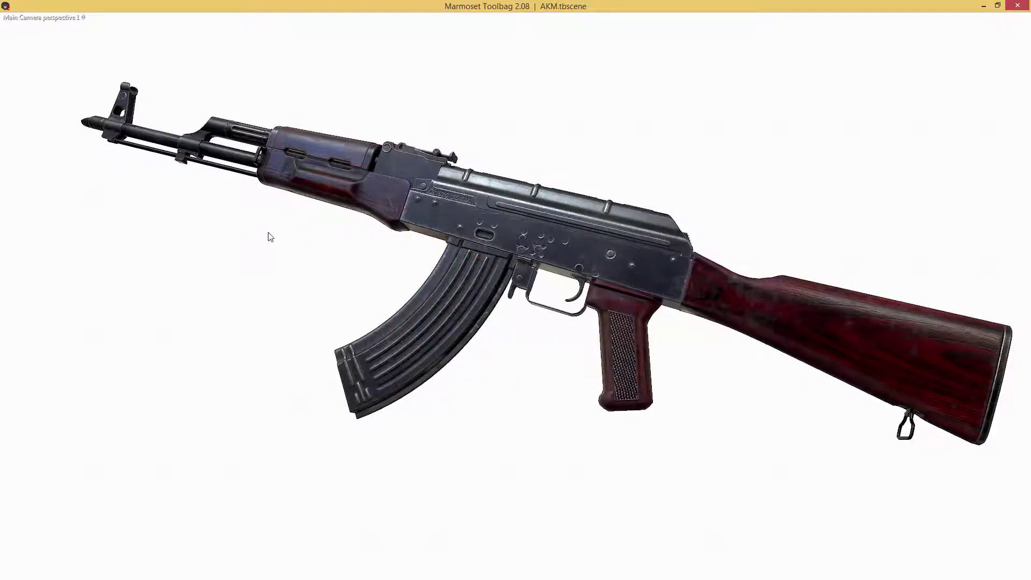
scroll(271, 237, up, 1)
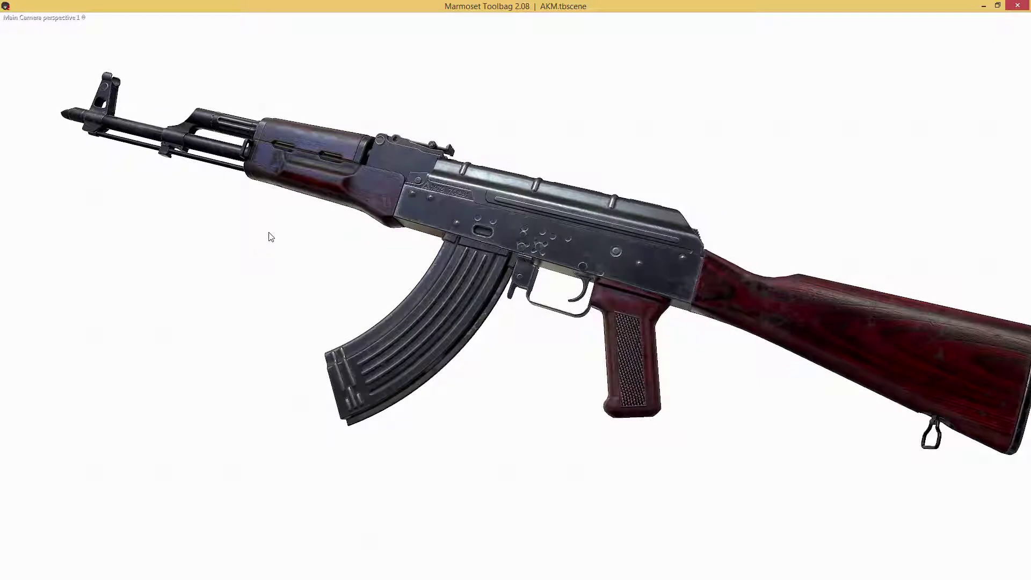
scroll(271, 237, down, 2)
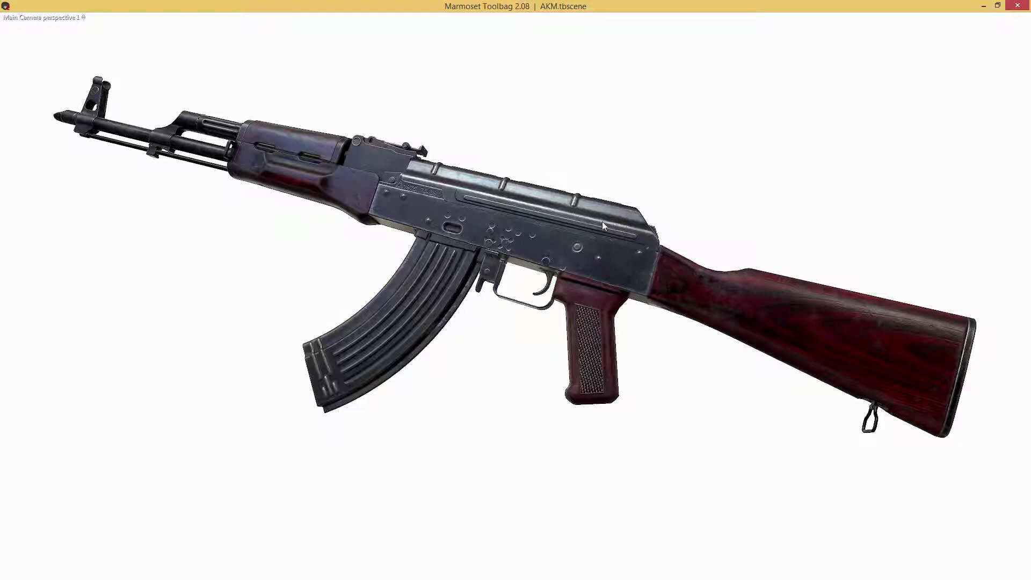
key(Tab)
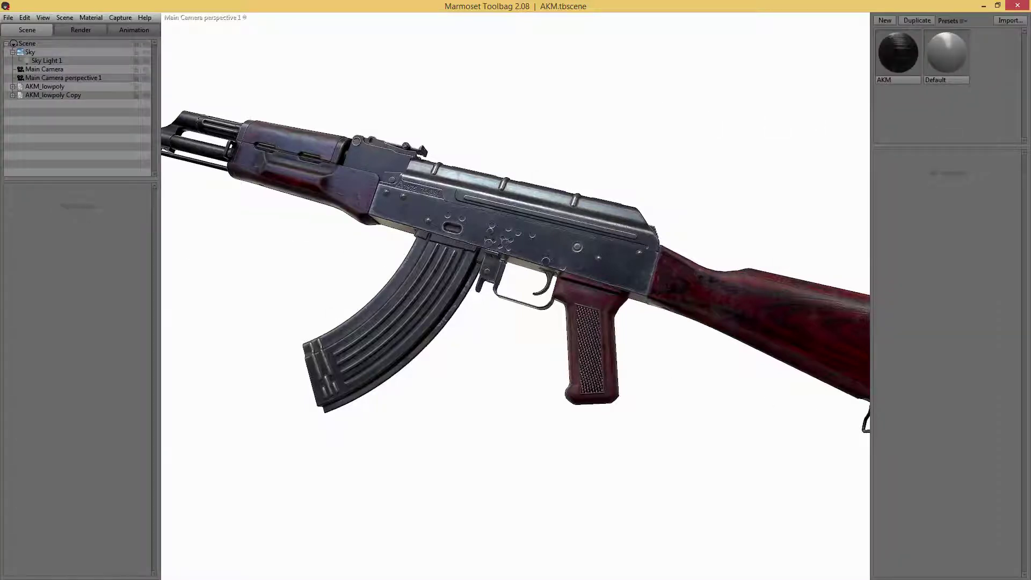
Switch to the ar10100-7-BD reference photo in Windows Photo Viewer, enlarge it to study the rifle's pose, and move it aside
key(alt+Tab)
drag(808, 132, 630, 89)
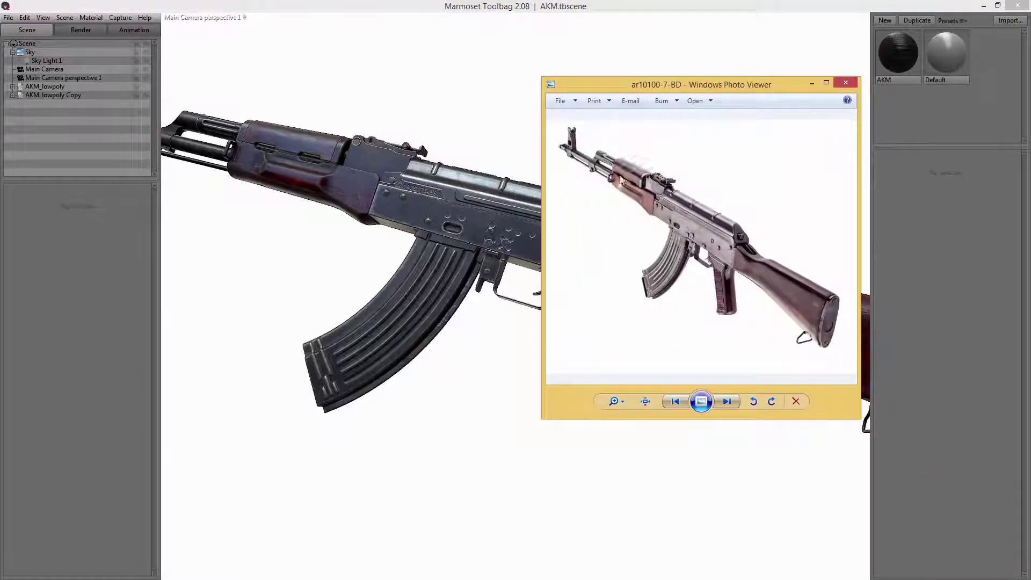
scroll(714, 204, up, 2)
scroll(715, 202, down, 2)
double_click(654, 84)
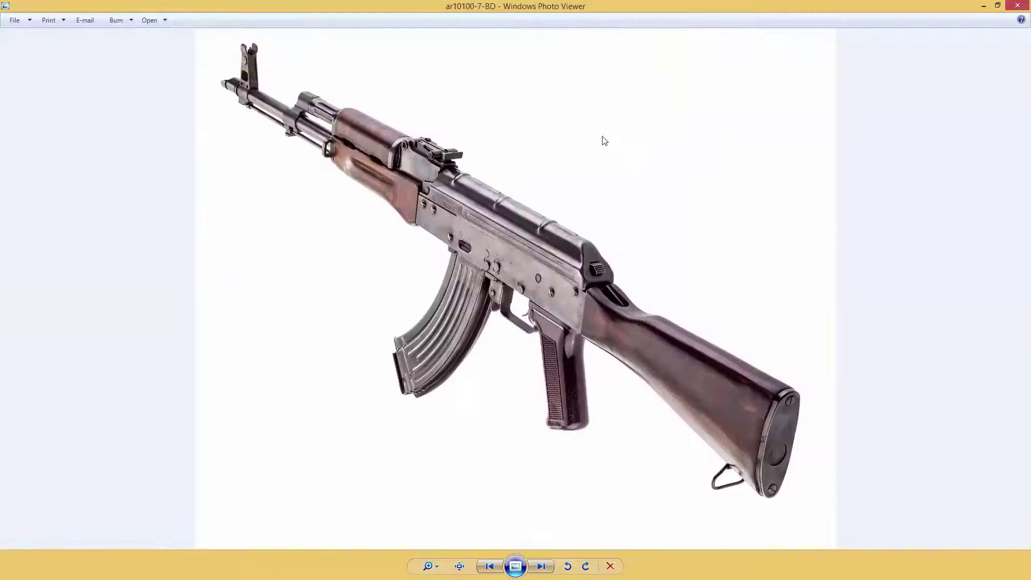
drag(548, 8, 1030, 215)
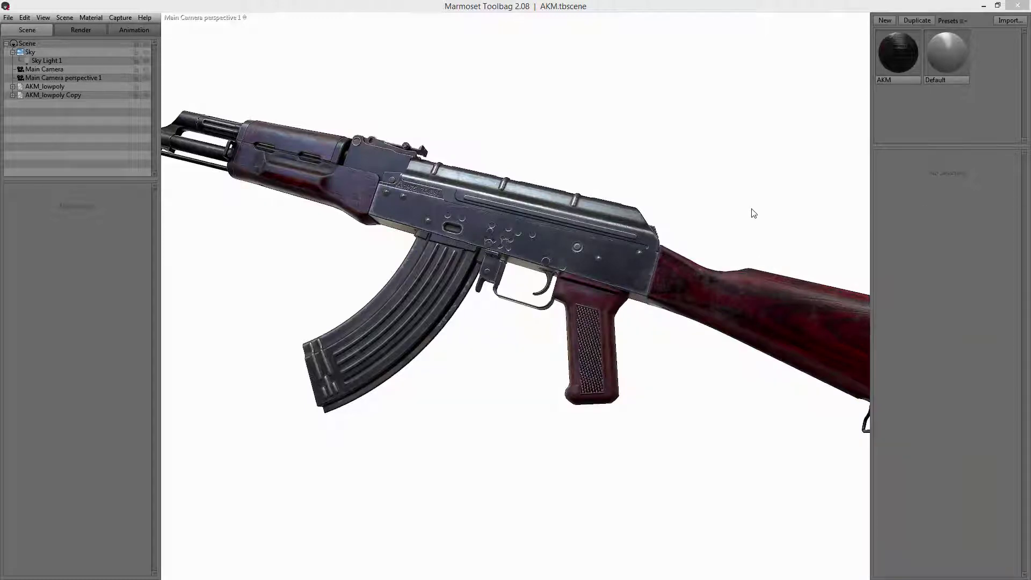
Level the AKM_lowpoly Copy rifle by setting its rotation to X 360, Y 345.7 and Z 360
click(82, 77)
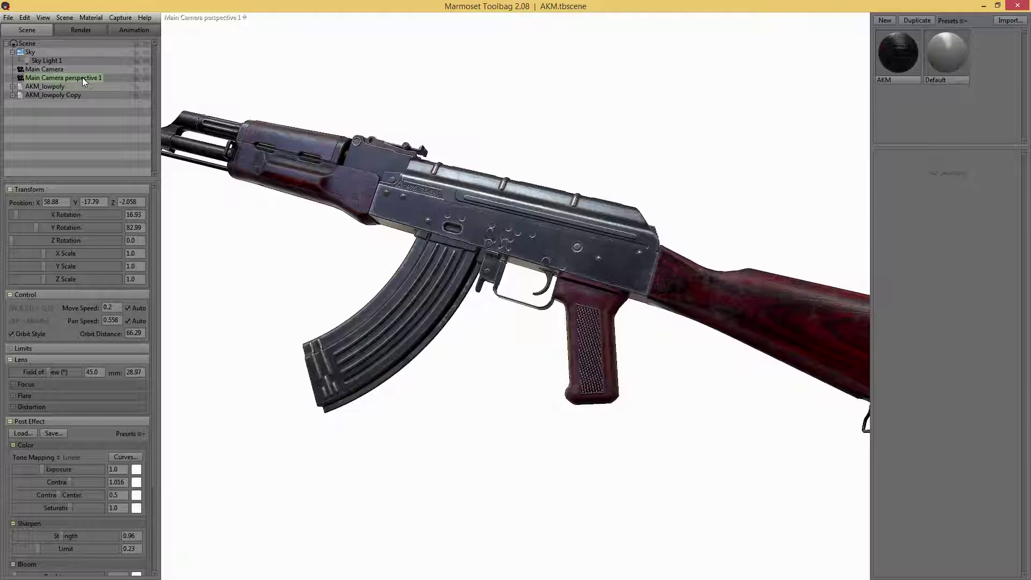
click(54, 93)
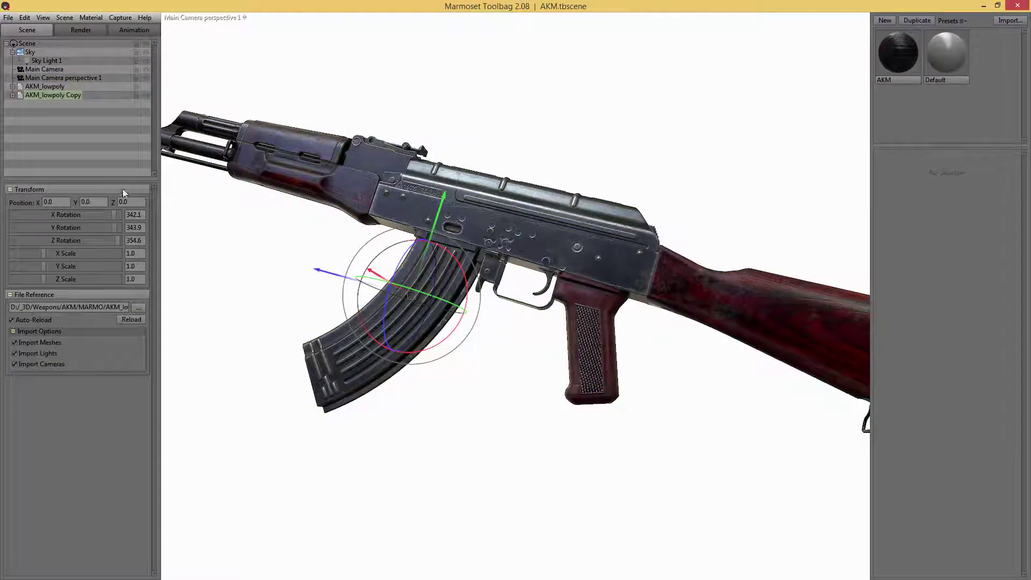
drag(114, 229, 127, 214)
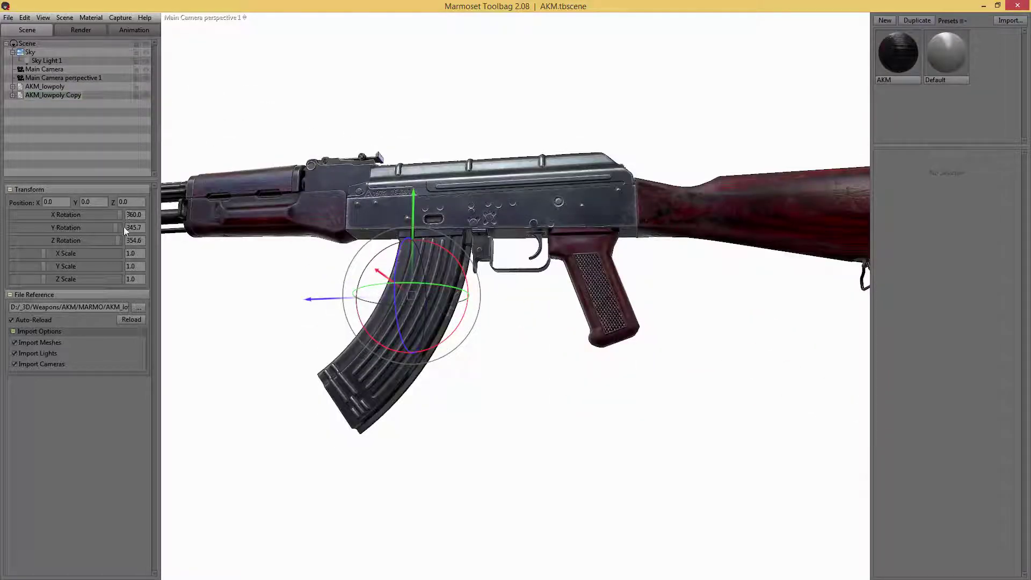
drag(117, 240, 128, 240)
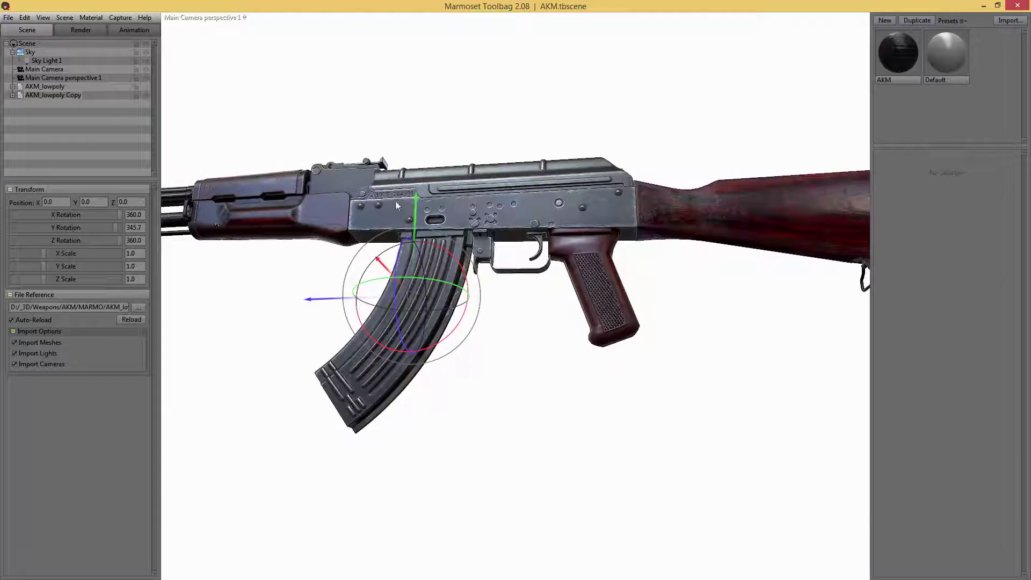
From a rear three-quarter view, tilt the rifle copy to a Z rotation of 14.92 and compare its pose with the reference photo
drag(461, 118, 330, 203)
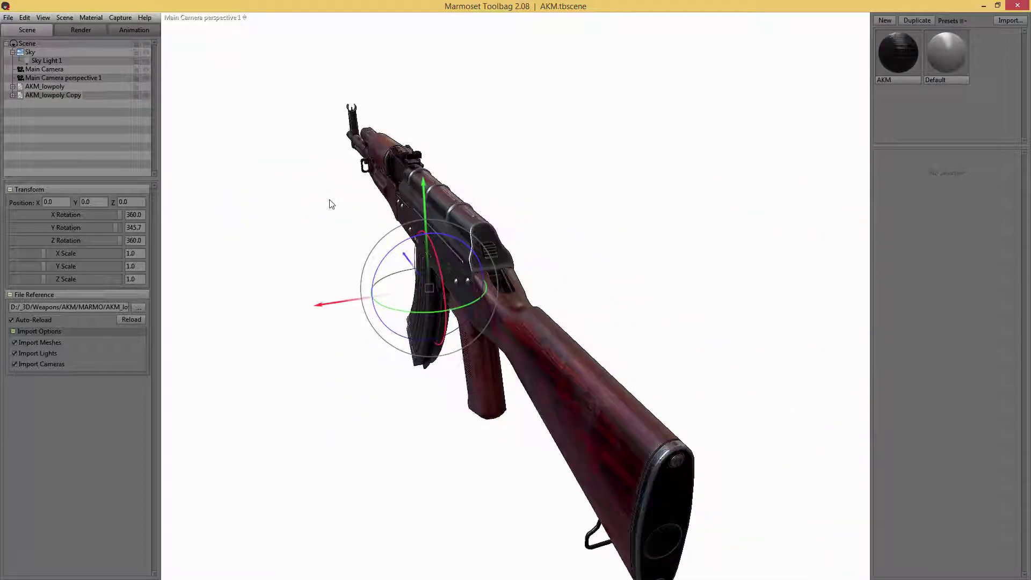
drag(387, 126, 639, 143)
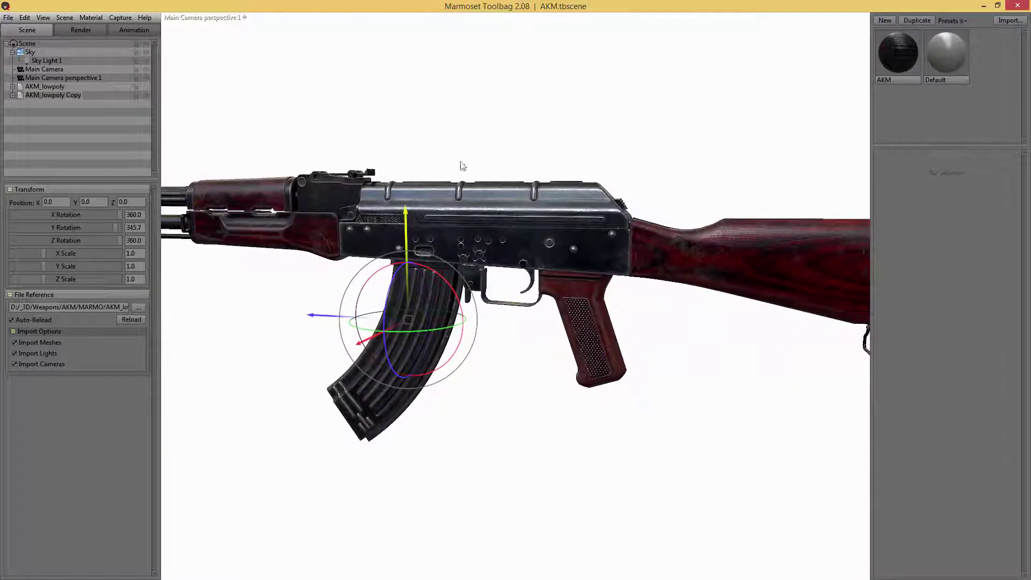
drag(462, 166, 432, 177)
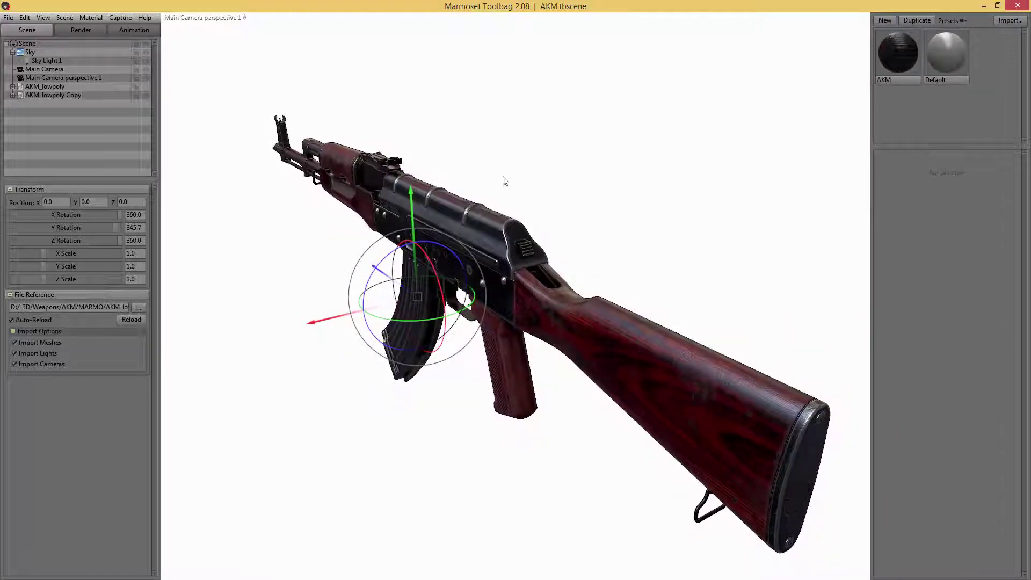
right_drag(578, 161, 591, 232)
drag(592, 232, 587, 189)
key(ctrl+space)
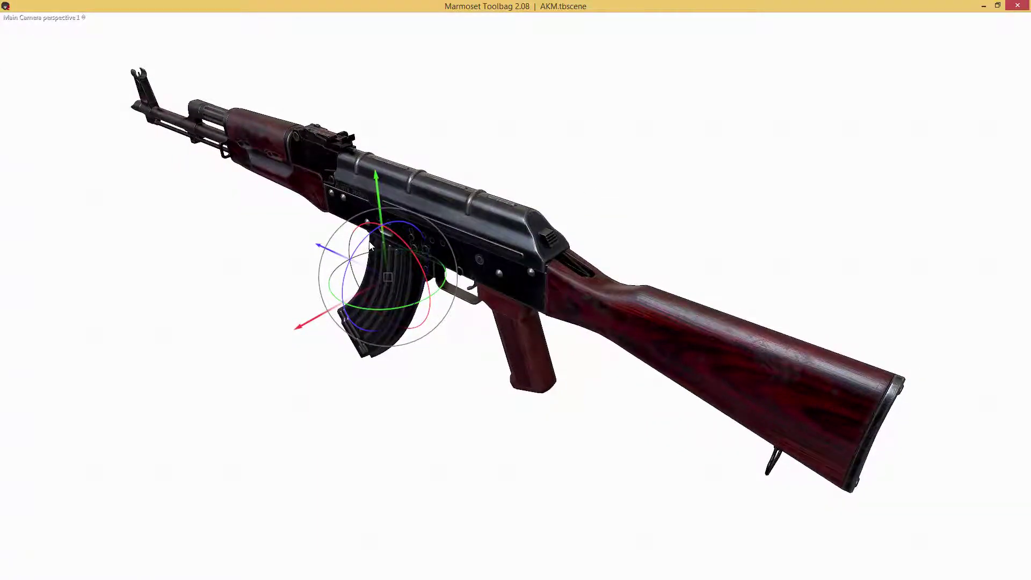
drag(363, 244, 372, 237)
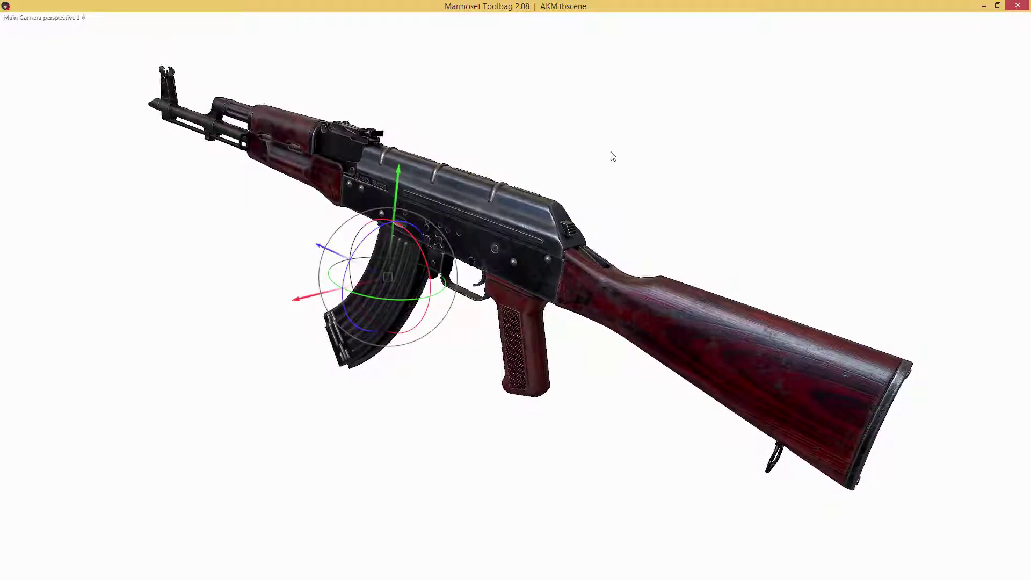
mouse_move(611, 153)
shift+mouse_down()
mouse_move(774, 161)
mouse_move(601, 162)
shift+mouse_up()
key(Tab)
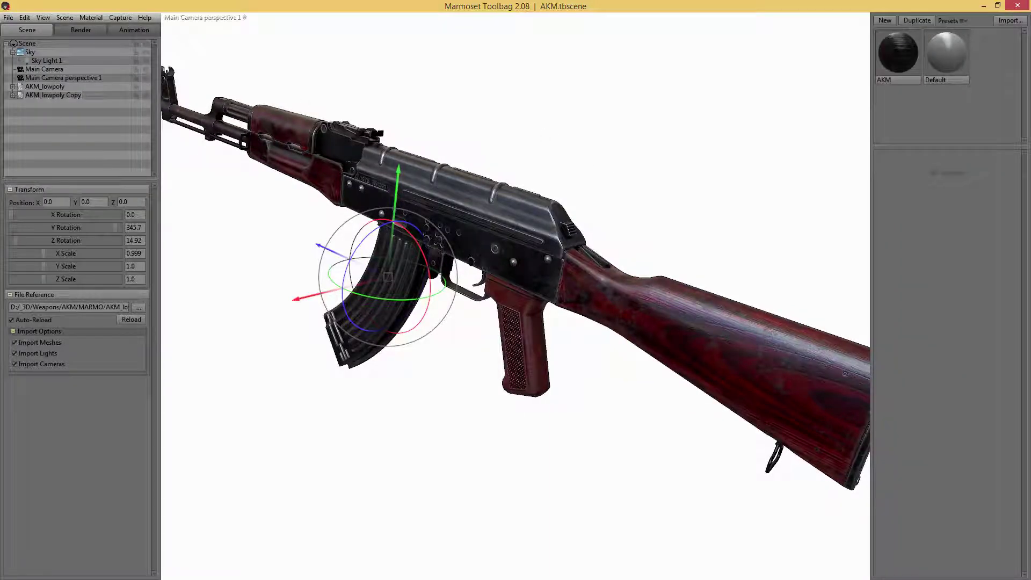
drag(1030, 116, 635, 97)
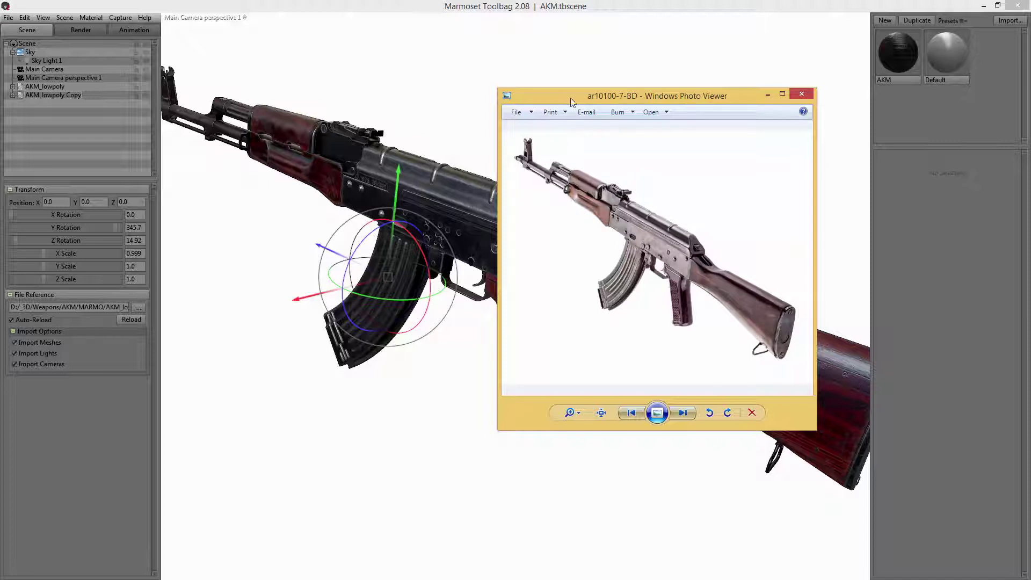
drag(573, 103, 1030, 100)
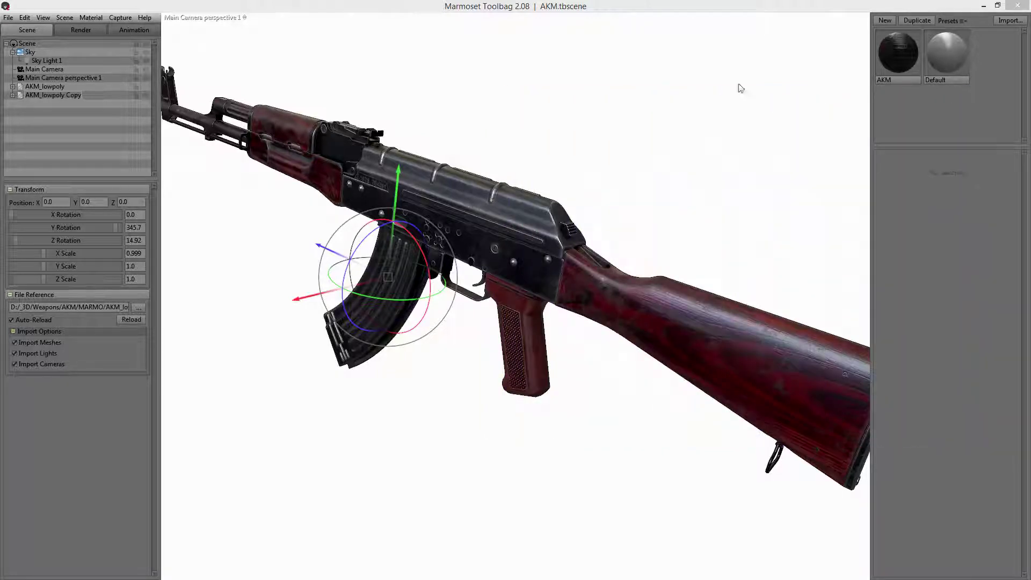
Replace the scene's sky lighting with the Uffizi Gallery preset
click(23, 53)
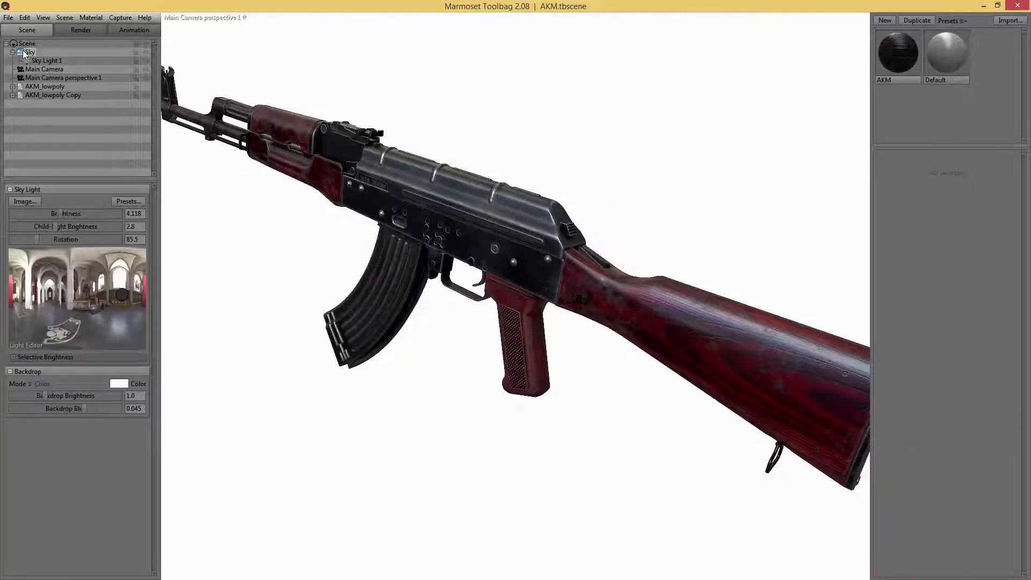
click(123, 202)
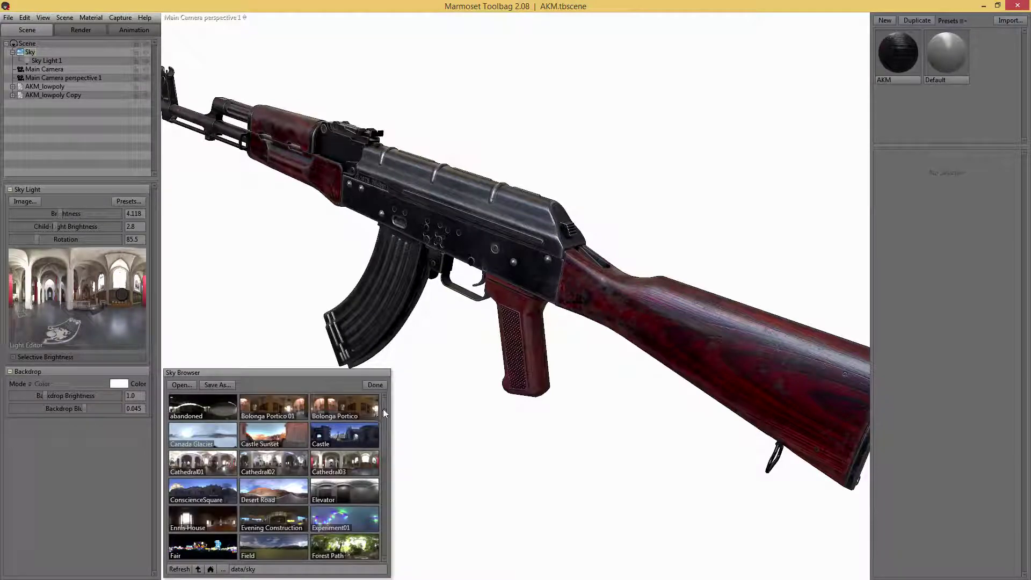
drag(383, 408, 390, 523)
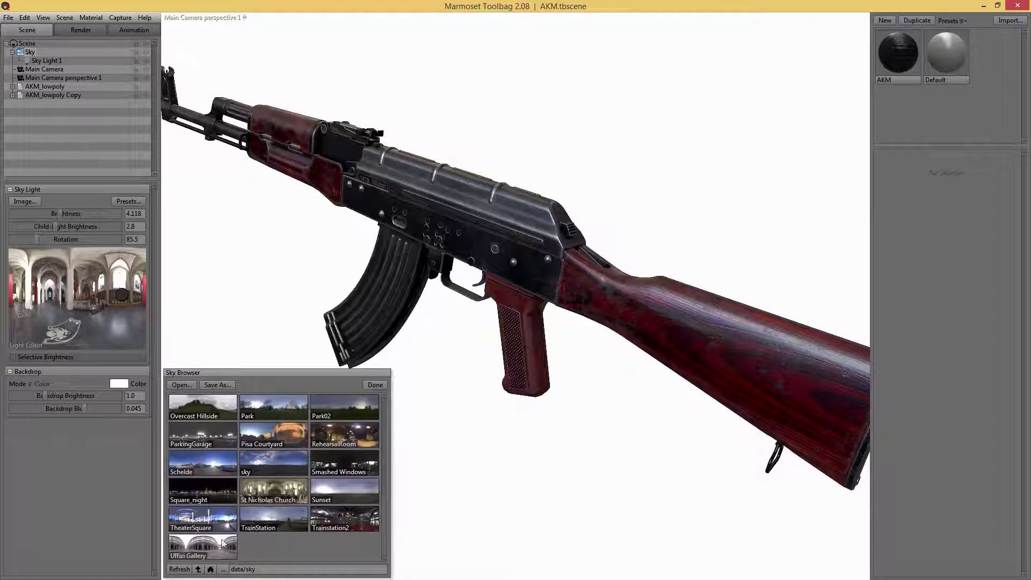
click(193, 543)
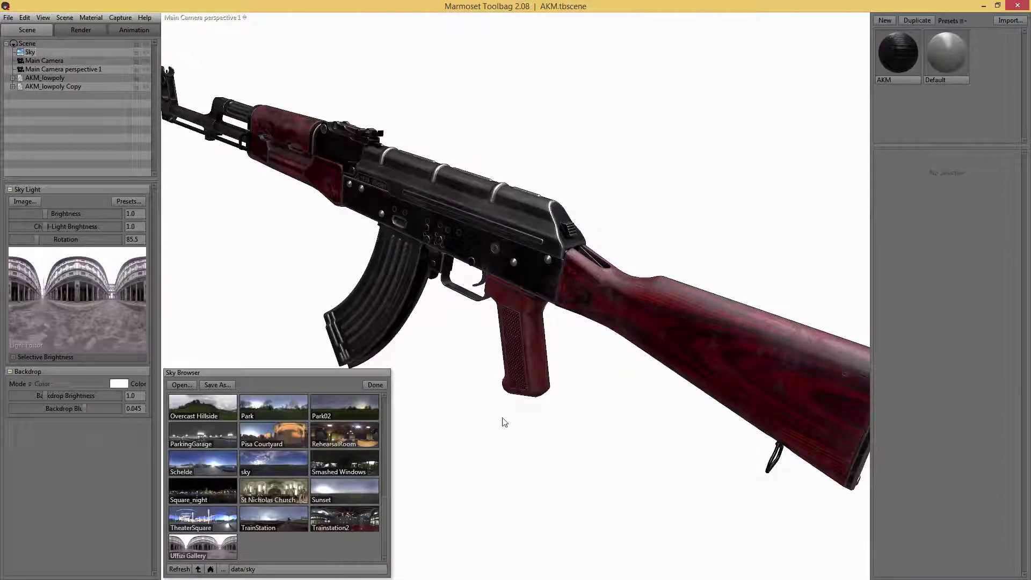
Set the sky light's brightness to 2.339 and its rotation to 54
shift+drag(505, 423, 603, 405)
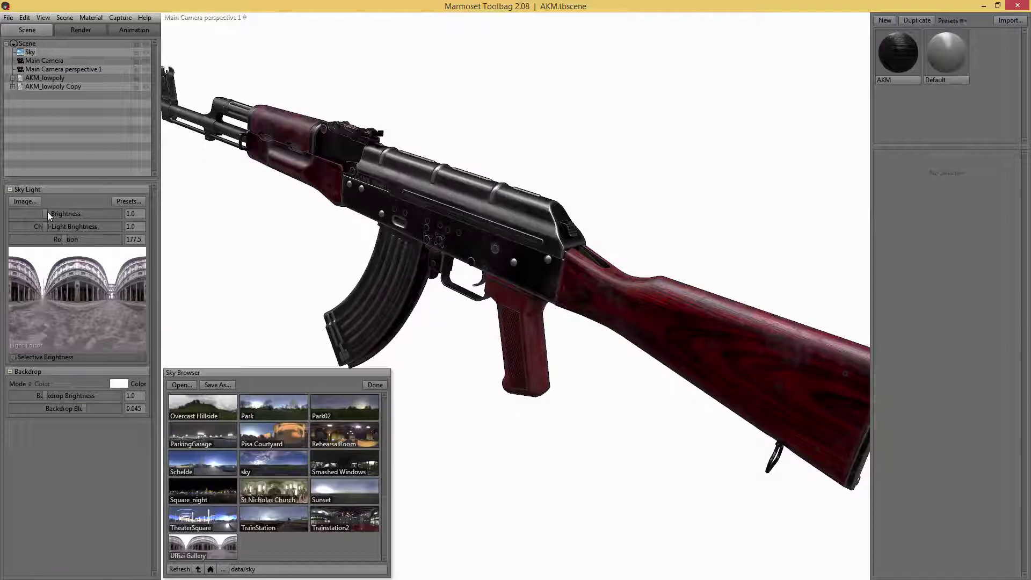
drag(47, 213, 53, 212)
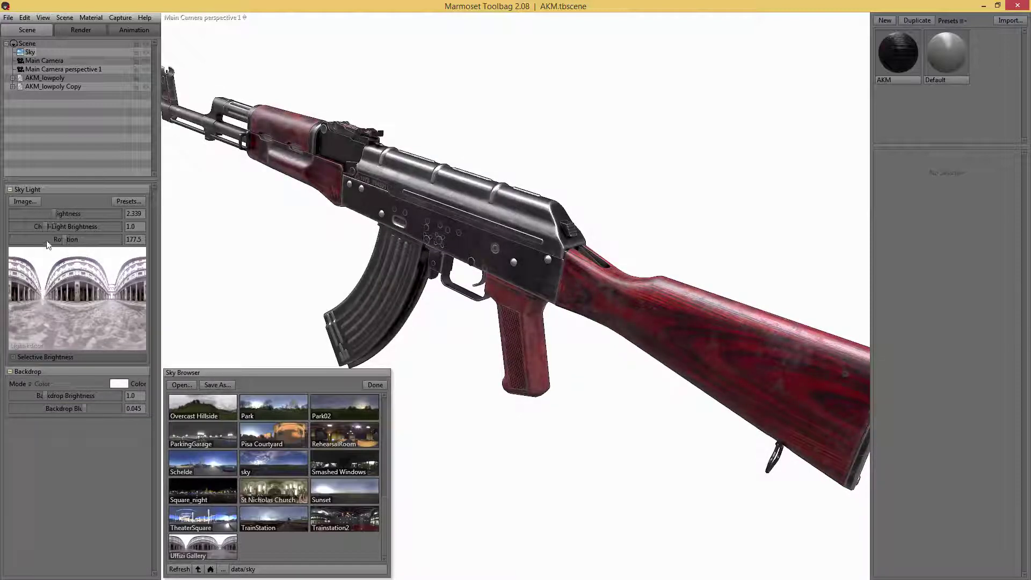
shift+drag(638, 421, 504, 405)
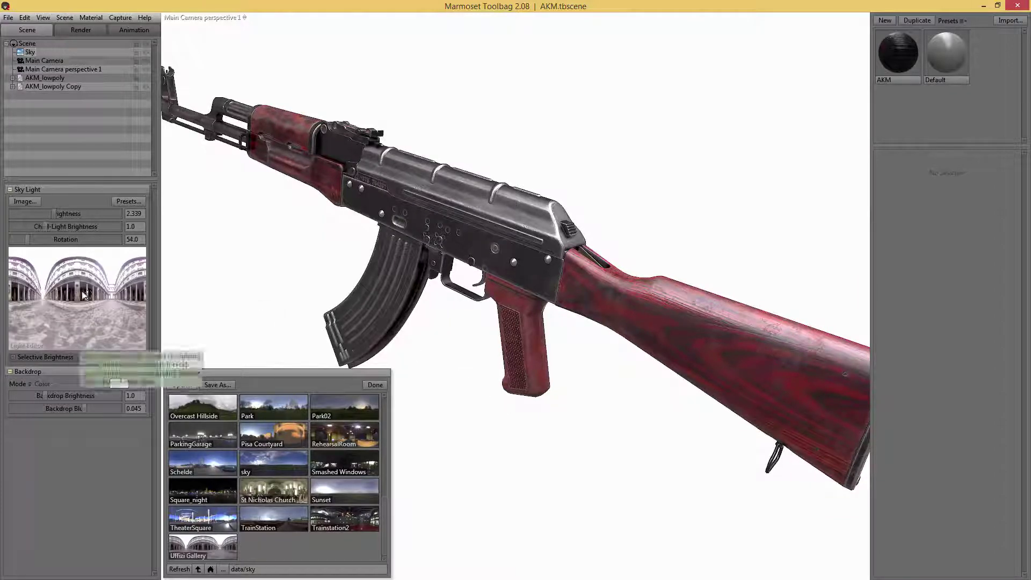
Add a child light at the base of the gap between the sky image's central and right-hand arcades, and set sky brightness to 1.705
mouse_move(82, 291)
mouse_down()
mouse_move(111, 295)
mouse_move(63, 285)
mouse_up()
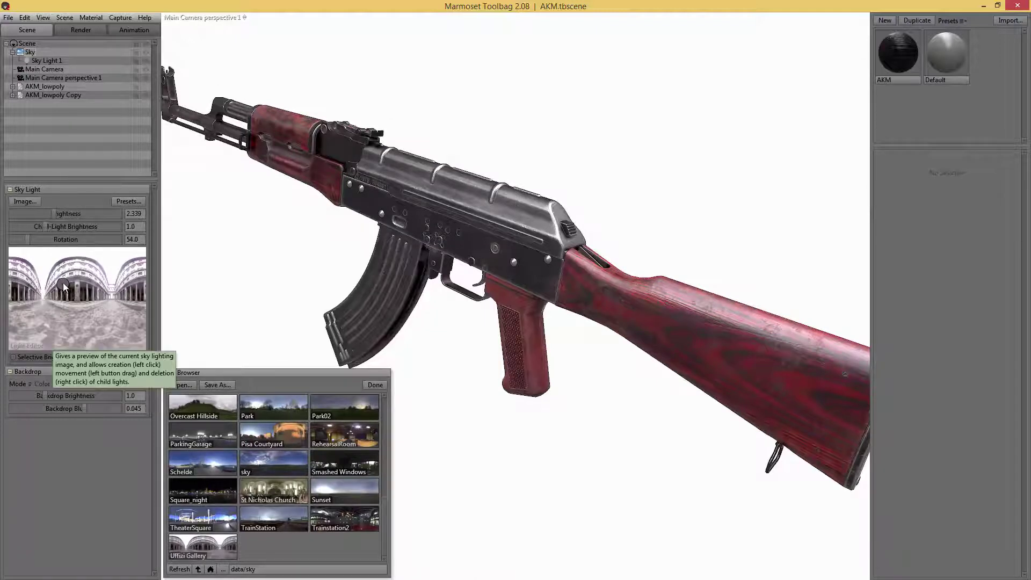
mouse_move(60, 280)
mouse_down()
mouse_move(124, 297)
mouse_move(112, 301)
mouse_up()
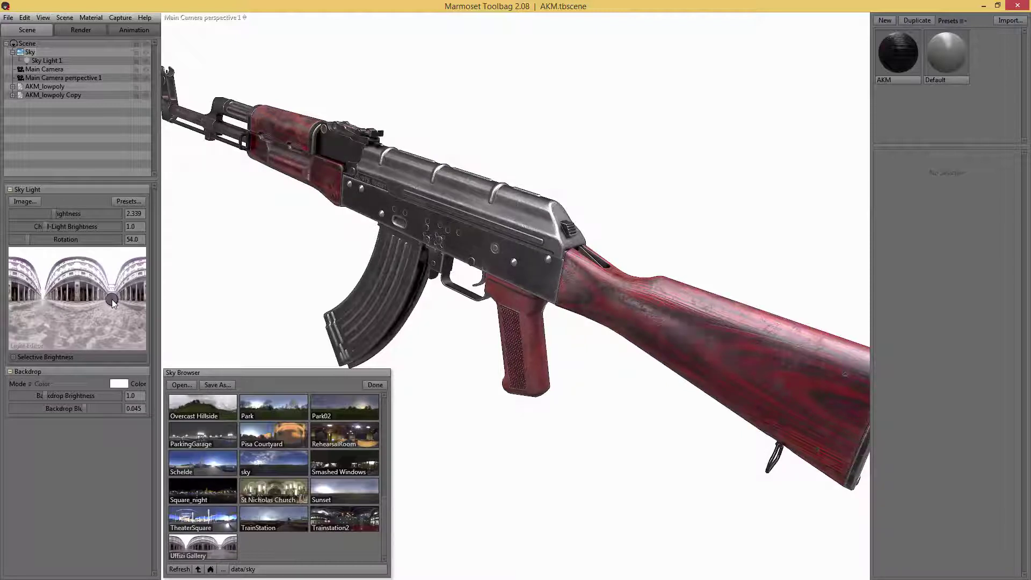
drag(56, 212, 50, 213)
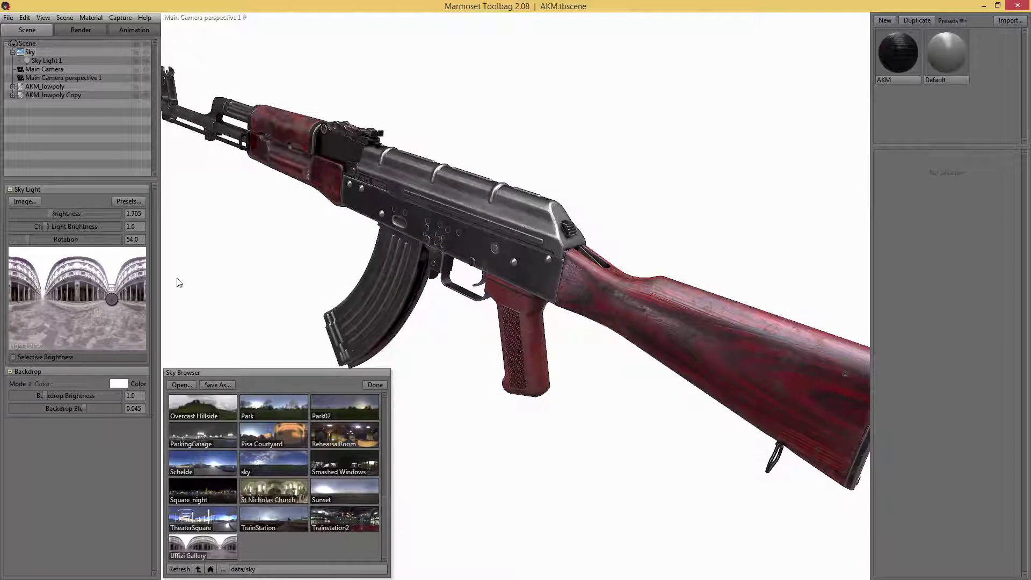
Close the sky browser and examine the rifle copy without the interface from the rear three-quarter view
click(375, 384)
key(Tab)
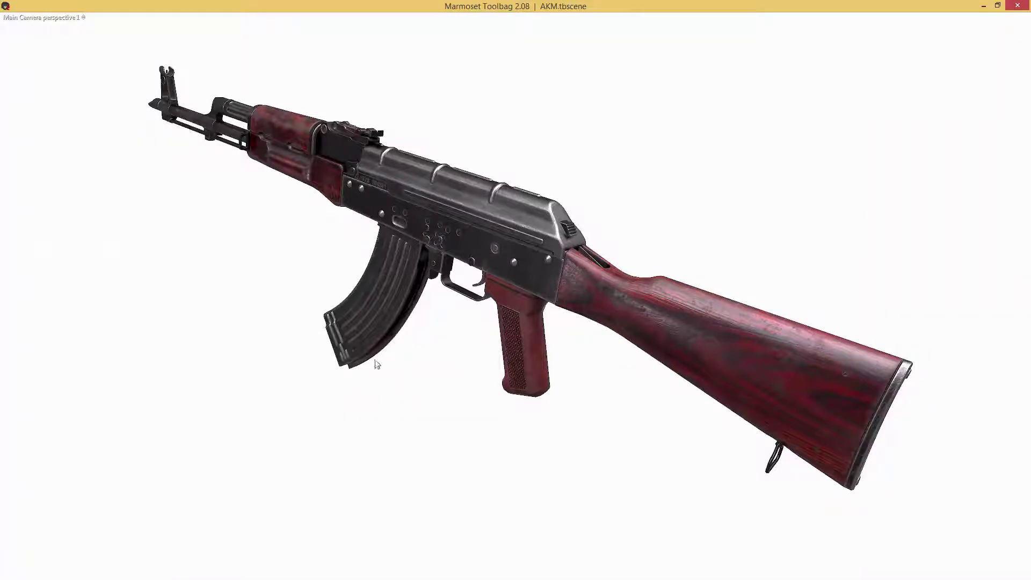
scroll(407, 347, up, 1)
drag(418, 348, 429, 358)
drag(717, 311, 601, 346)
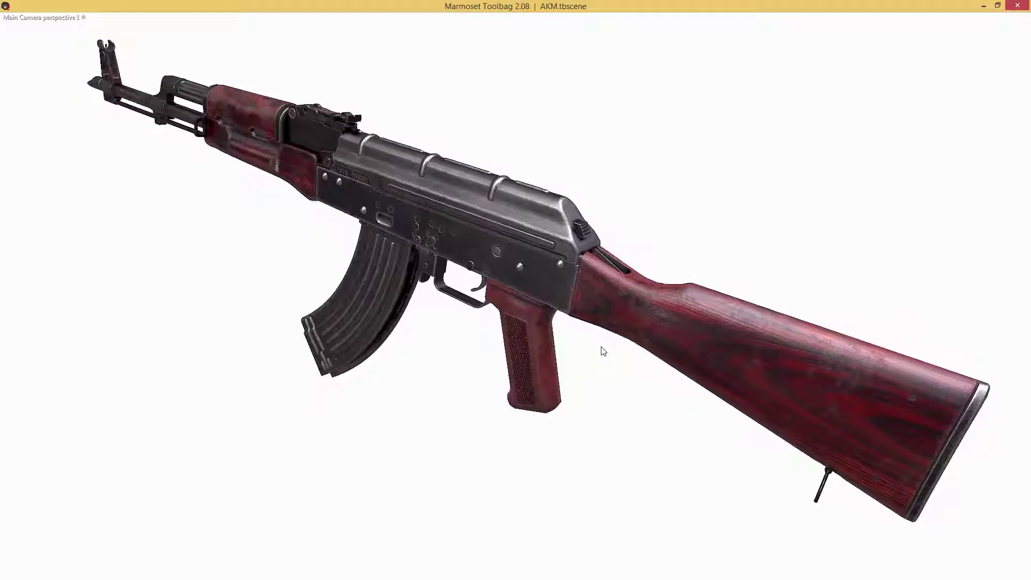
key(Tab)
key(Tab)
key(Tab)
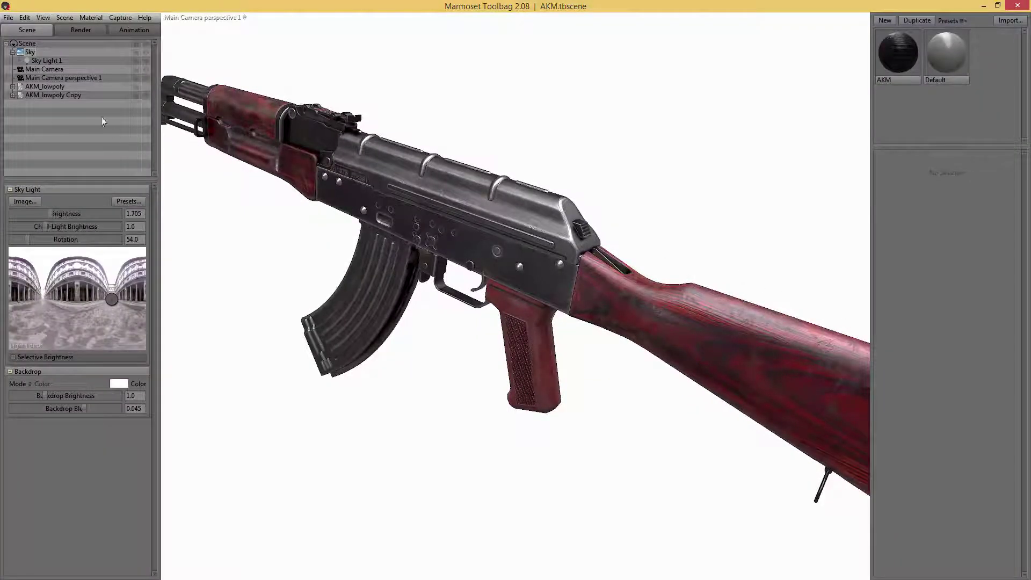
Check the perspective against the reference photo and set Main Camera perspective 1's field of view to 18.83 degrees
click(63, 78)
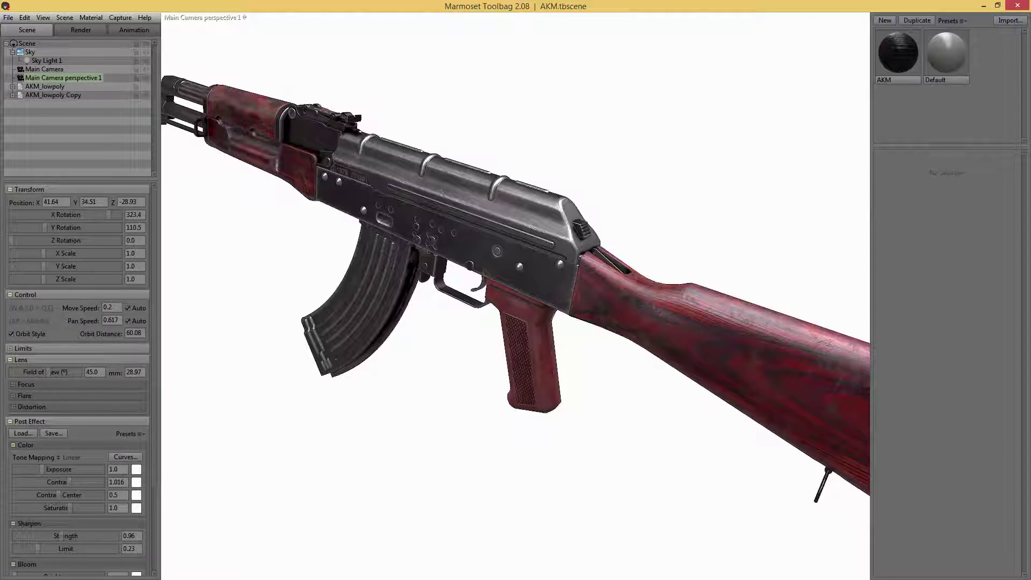
drag(1030, 134, 538, 97)
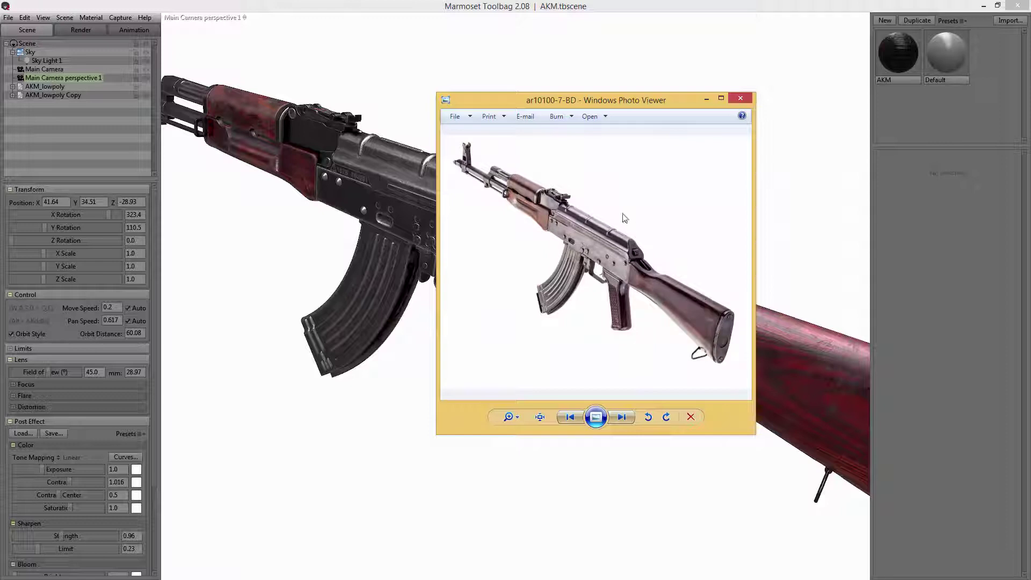
drag(533, 99, 967, 129)
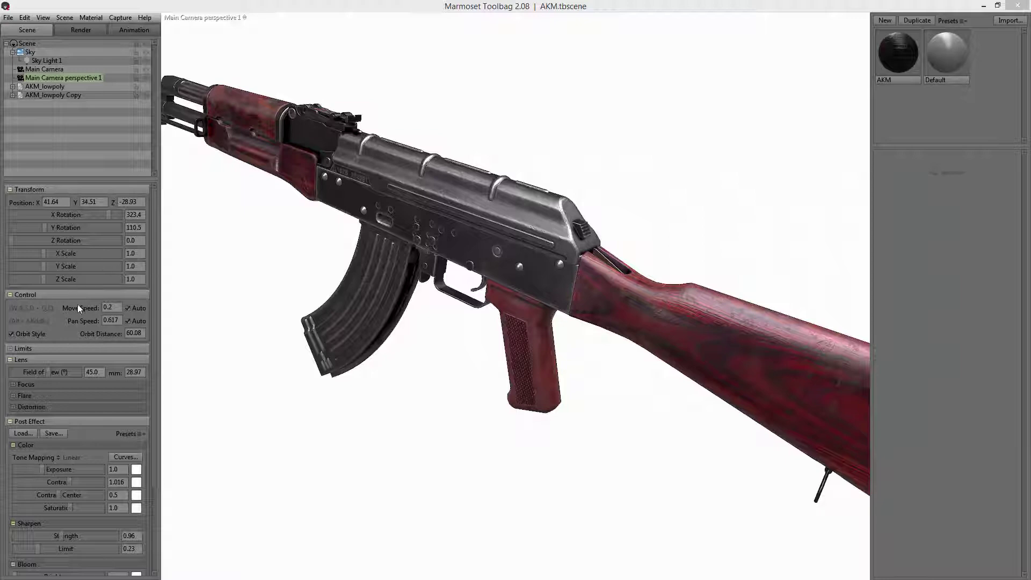
drag(46, 373, 33, 372)
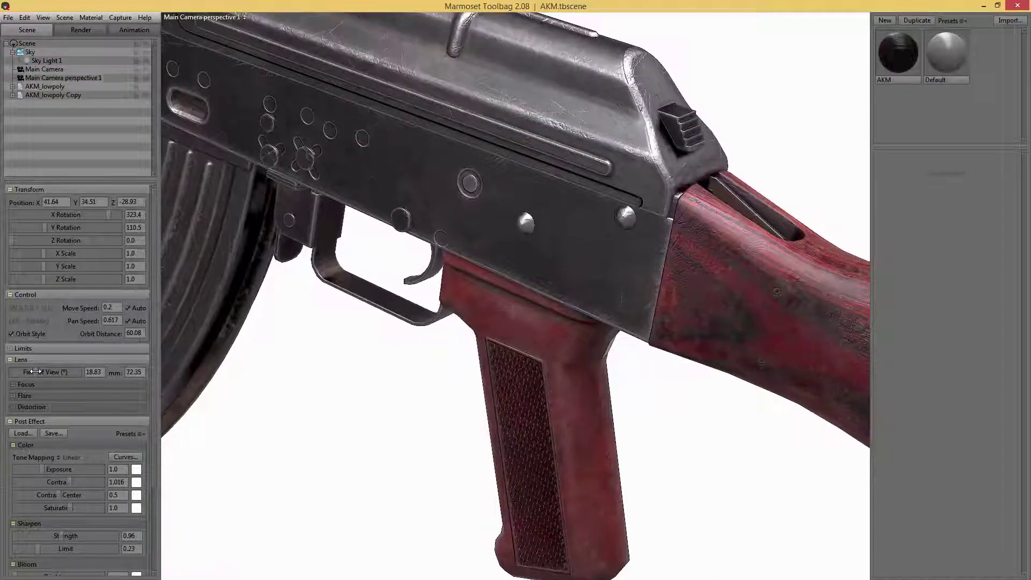
Pull Main Camera perspective 1 back to an orbit distance of about 158 and reframe the whole rifle
scroll(333, 371, up, 3)
scroll(330, 371, down, 9)
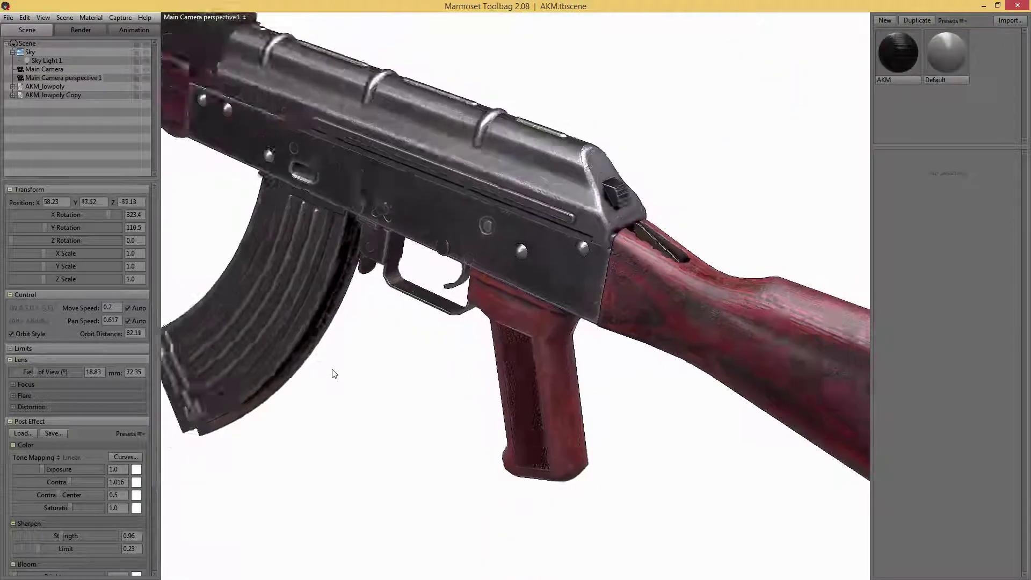
key(ctrl+space)
scroll(338, 375, down, 5)
middle_drag(337, 374, 414, 388)
drag(424, 437, 422, 436)
key(ctrl+space)
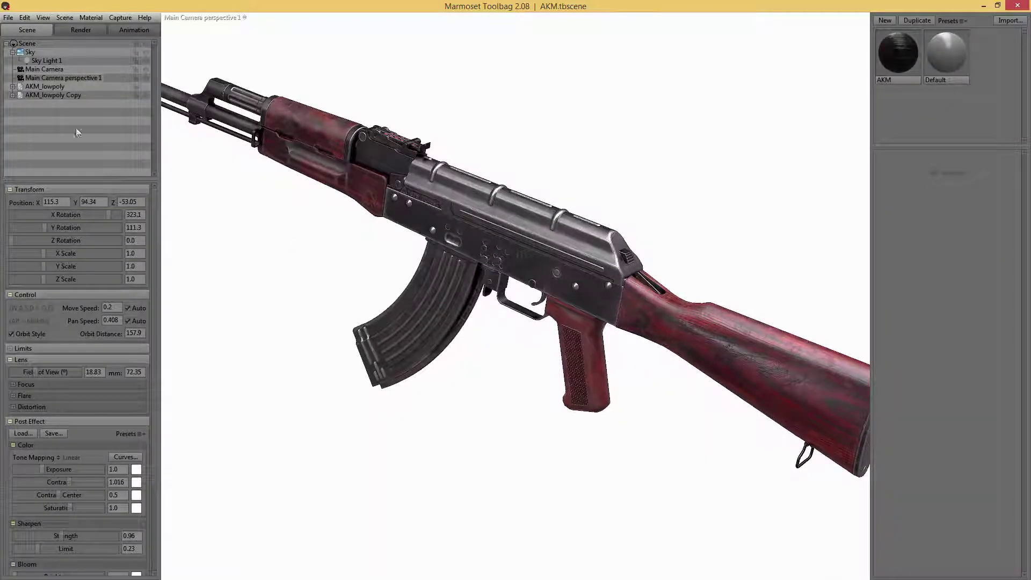
Rotate AKM_lowpoly Copy to about X 0.508, Y 343.3 and Z 12.21 to refine its pose
click(43, 95)
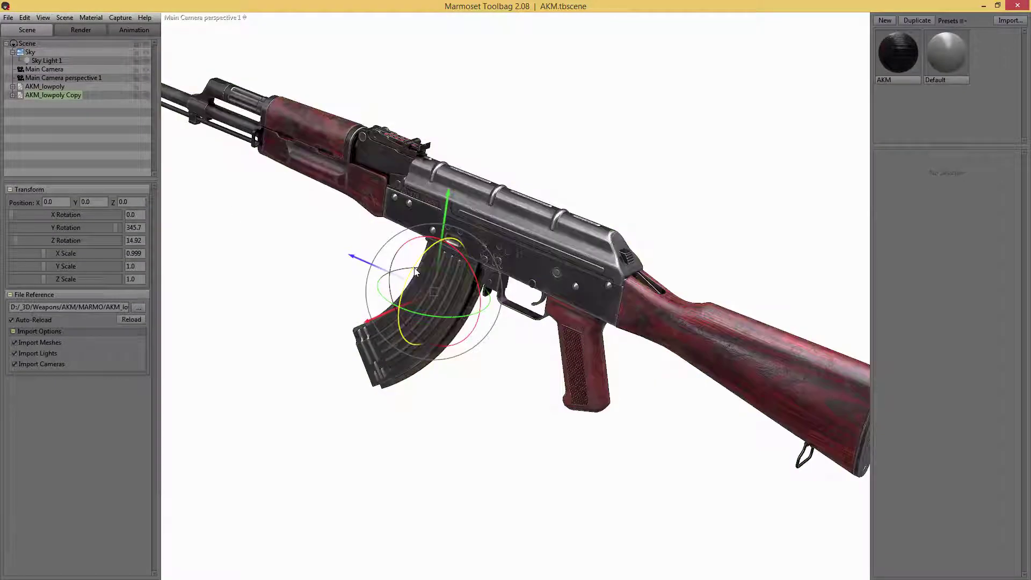
drag(409, 280, 406, 282)
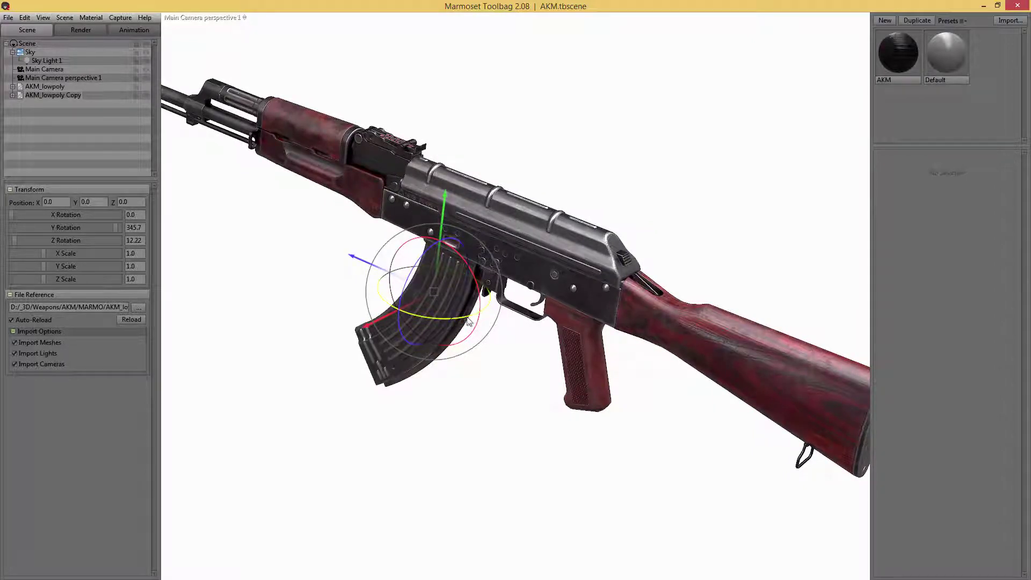
drag(469, 321, 469, 321)
Move the child light to the ground between the sky image's left-hand and central arcades, with child-light brightness 1.361 and sky rotation 217.4
drag(608, 186, 767, 175)
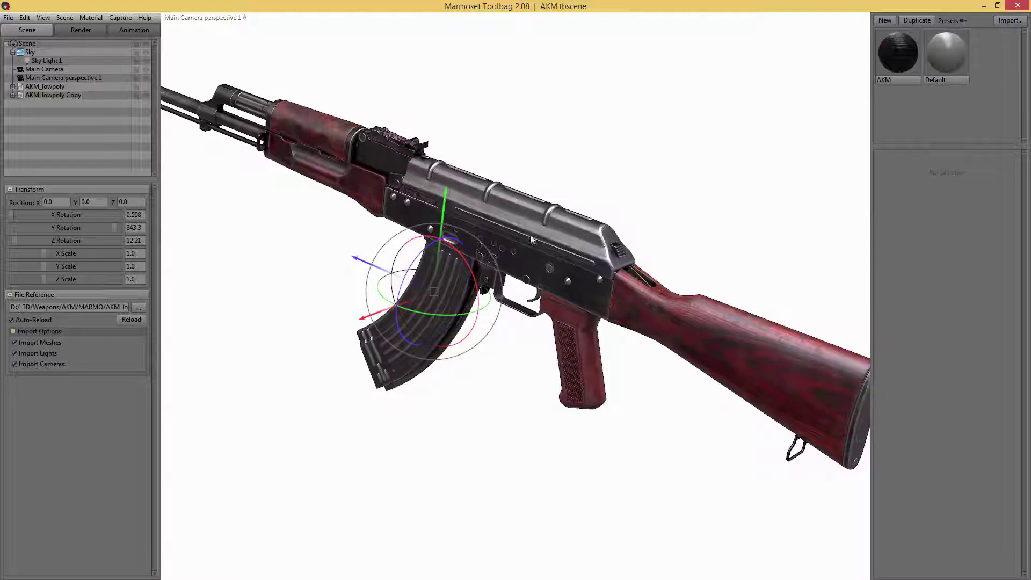
click(30, 53)
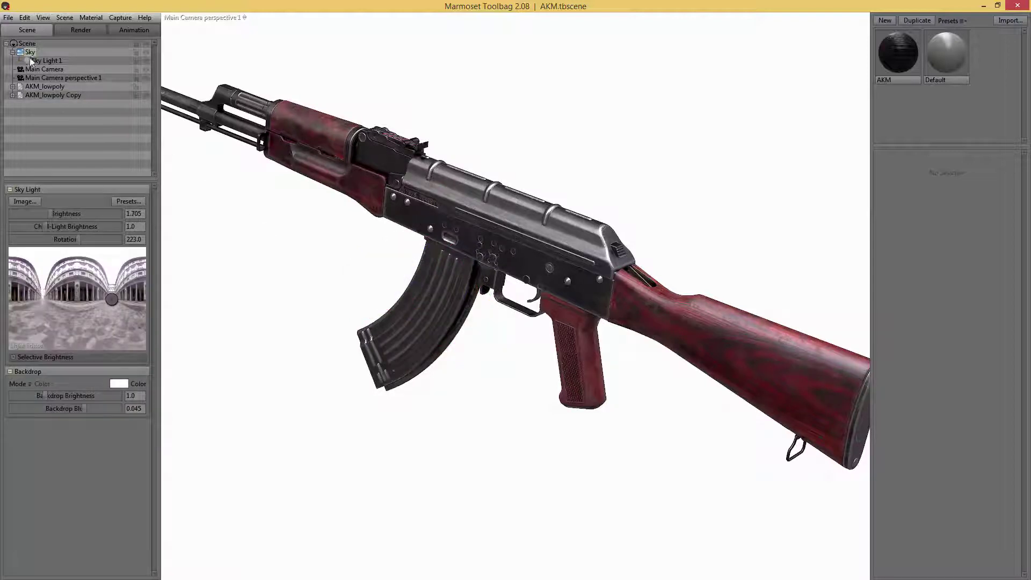
drag(110, 299, 43, 307)
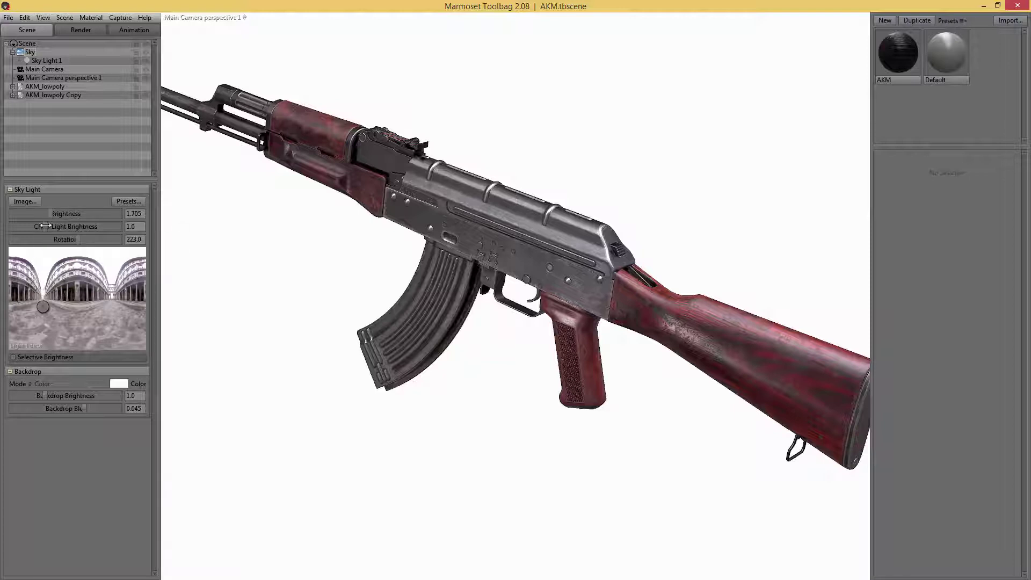
mouse_move(46, 227)
mouse_down()
mouse_move(60, 226)
mouse_move(49, 226)
mouse_up()
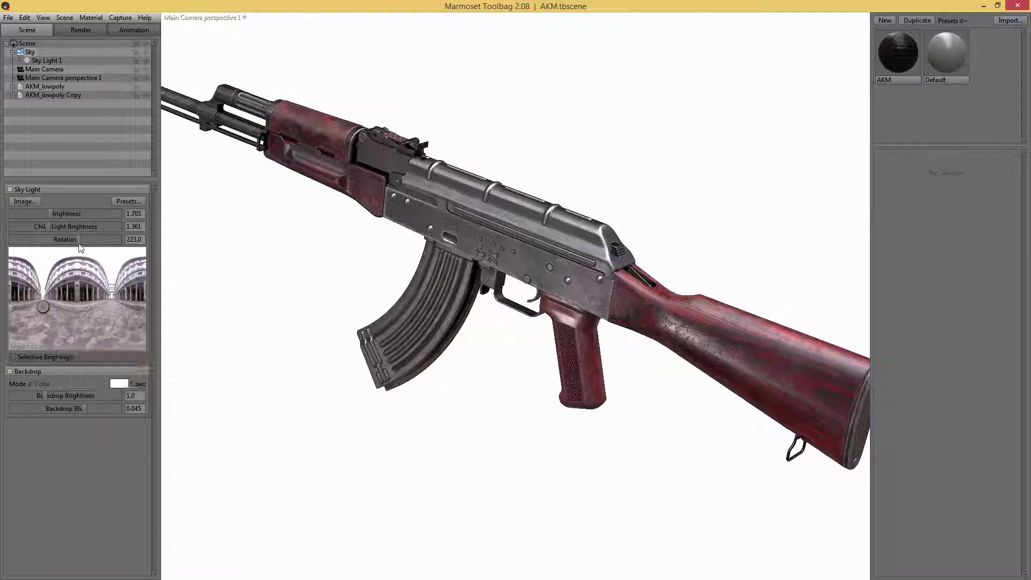
drag(77, 239, 78, 238)
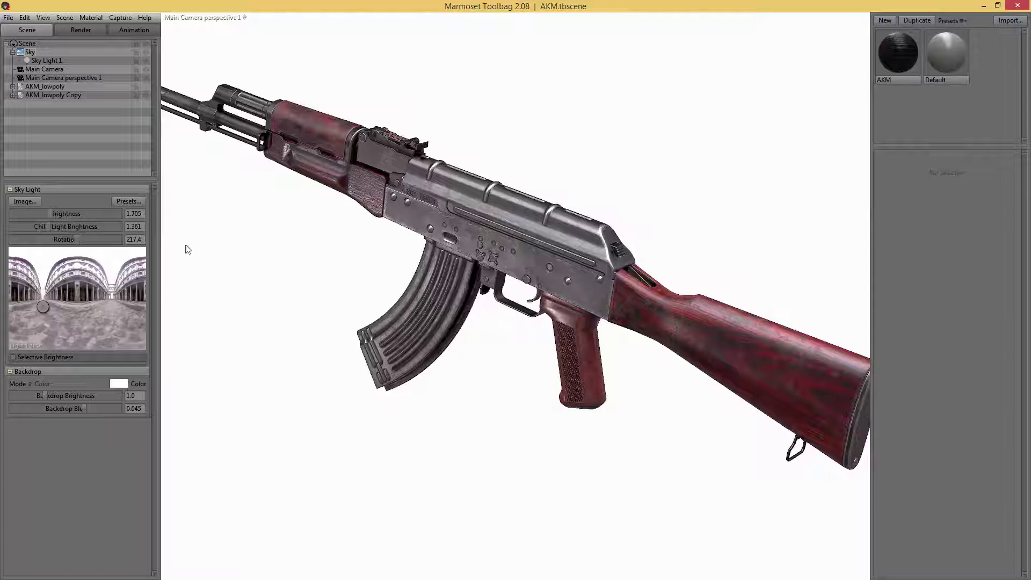
Frame the whole rifle more tightly in the interface-free view, at an orbit distance of about 140.6
key(Tab)
middle_drag(633, 169, 662, 207)
scroll(643, 173, down, 2)
scroll(649, 175, up, 4)
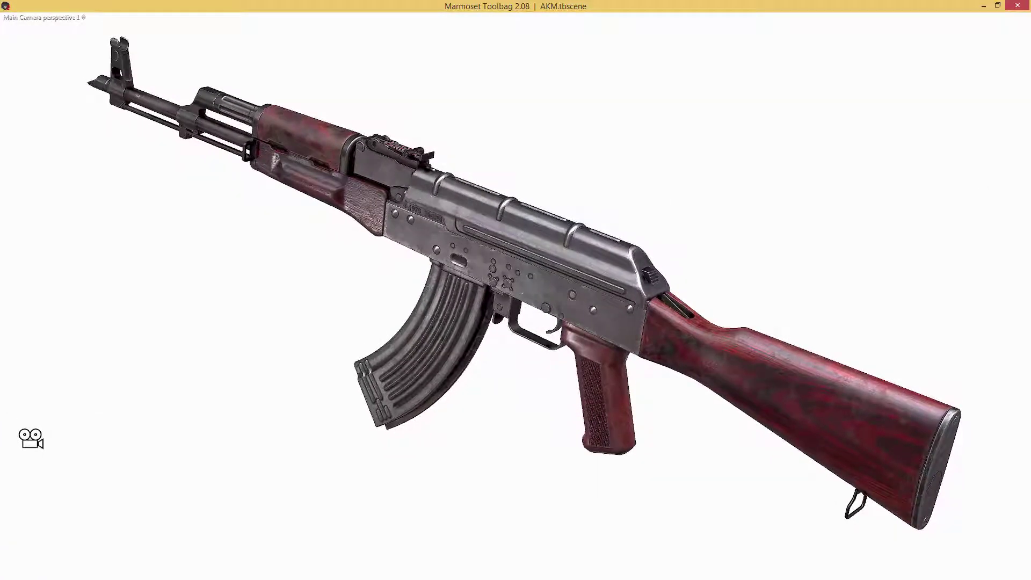
Compare the rifle's pose and lighting with the reference photo in a reduced window beside it, and put the photo away
drag(1030, 128, 871, 62)
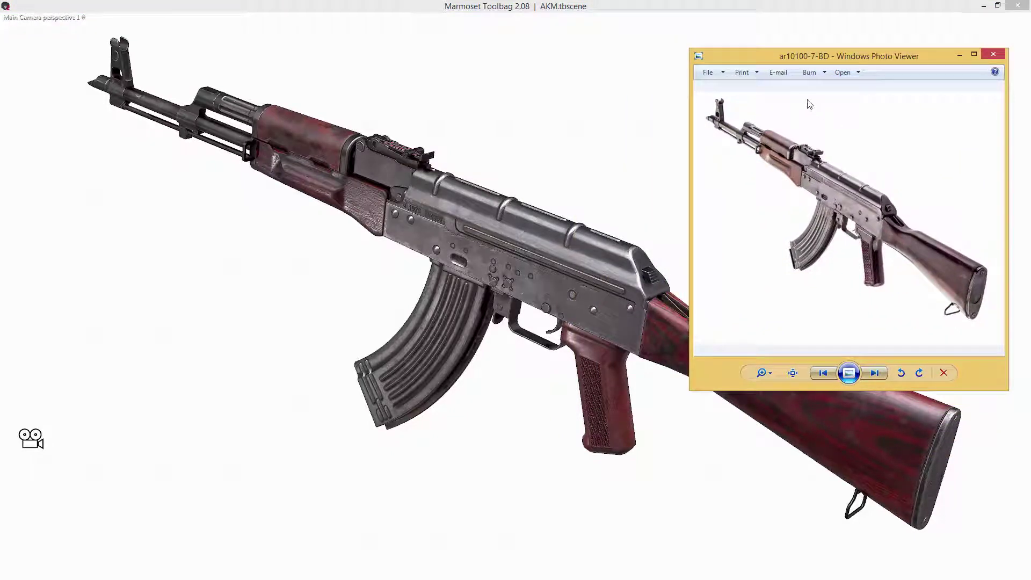
drag(815, 52, 828, 32)
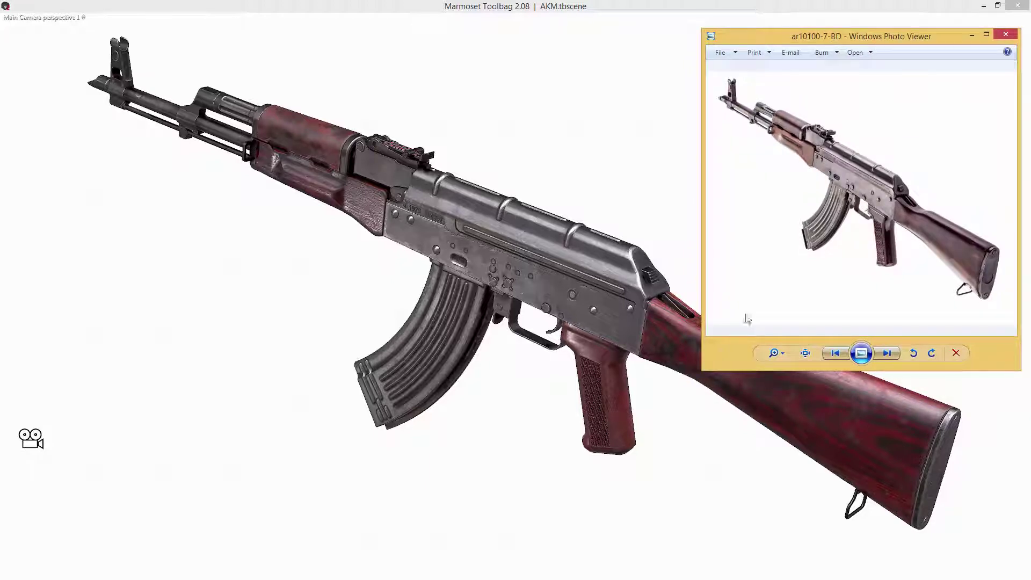
drag(704, 367, 722, 318)
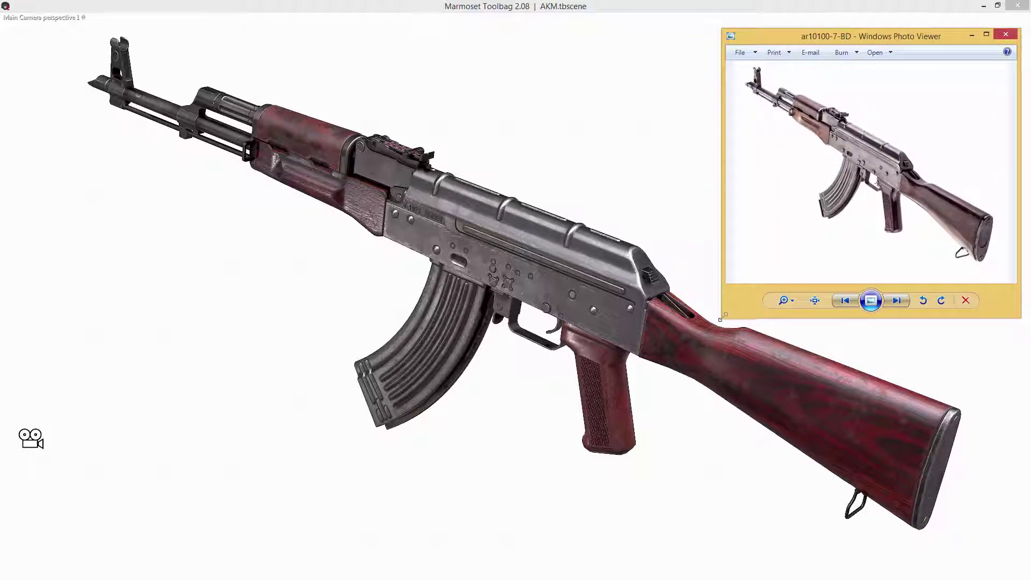
key(alt+F4)
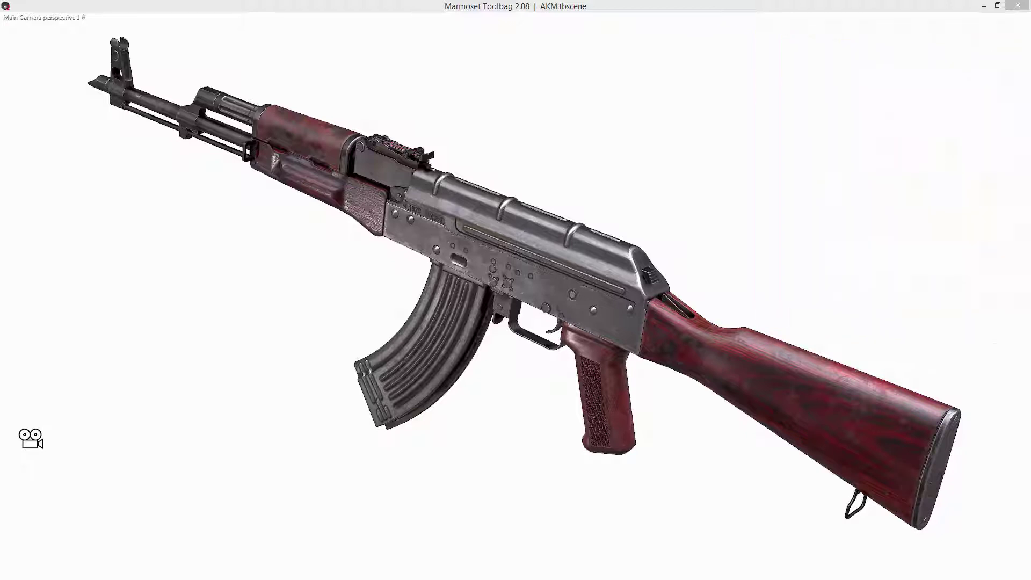
Set Main Camera perspective 1's sharpen strength to 1.414 and sharpen limit to 0.273
click(681, 152)
key(ctrl+space)
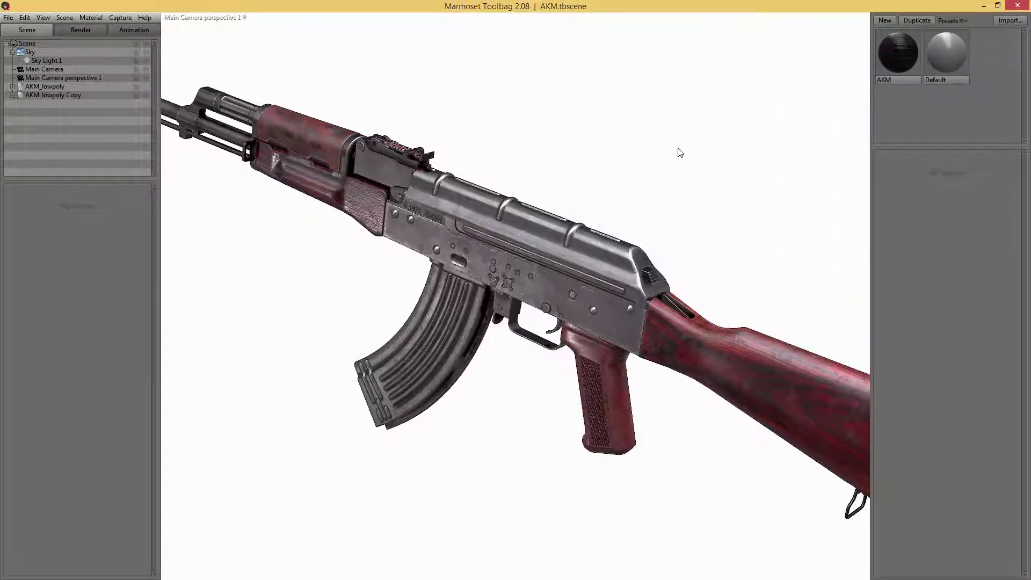
click(57, 78)
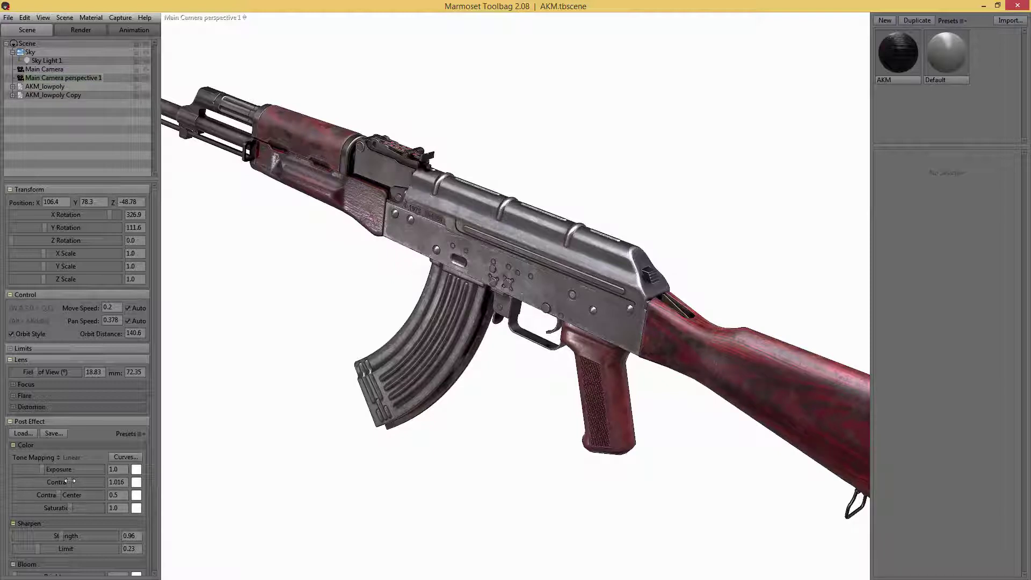
scroll(70, 490, down, 1)
scroll(51, 505, down, 1)
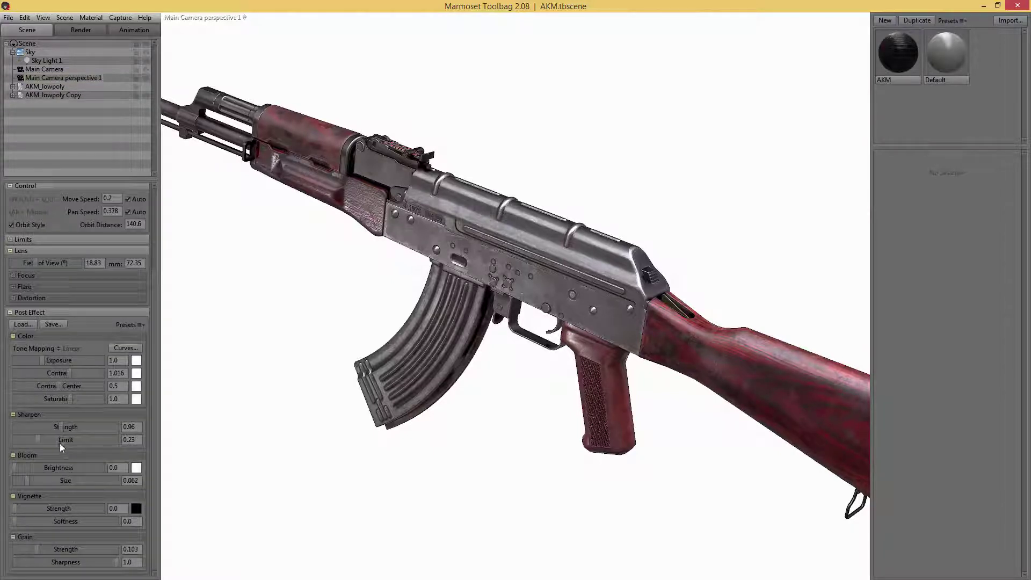
mouse_move(60, 430)
mouse_down()
mouse_move(39, 440)
mouse_move(52, 441)
mouse_up()
Review the image size, sampling and format in the capture settings without changing them
click(122, 18)
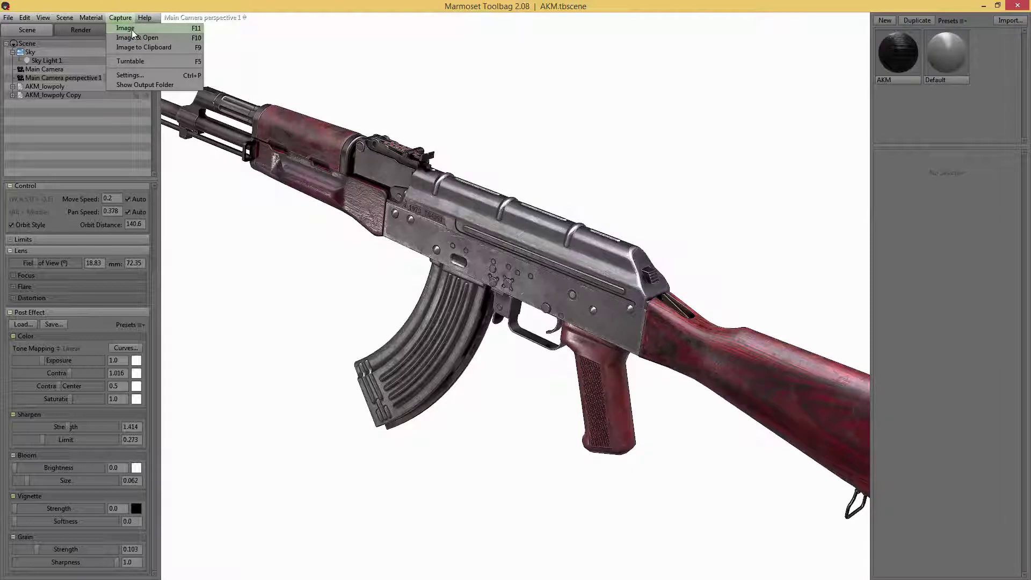
click(129, 76)
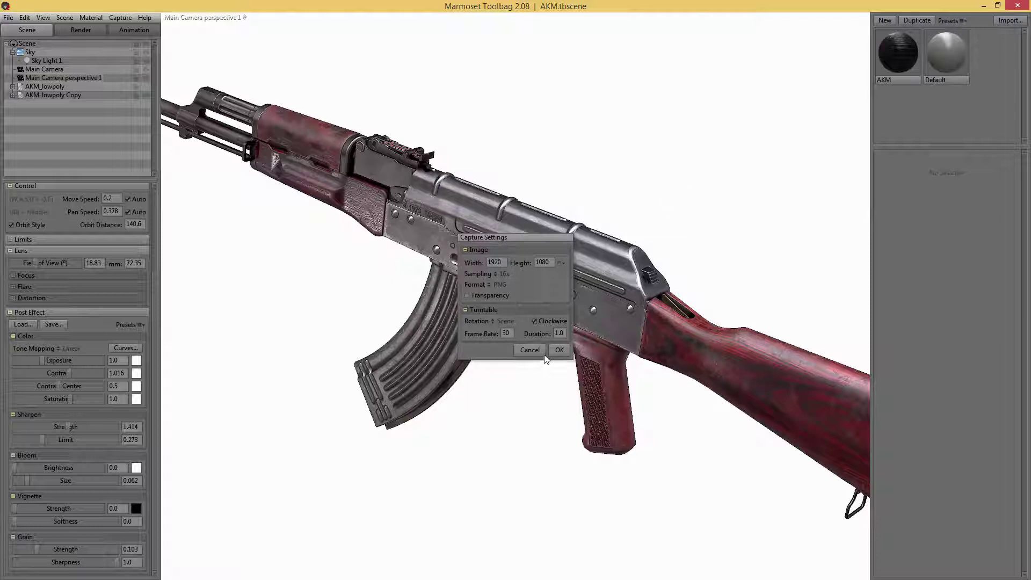
click(531, 351)
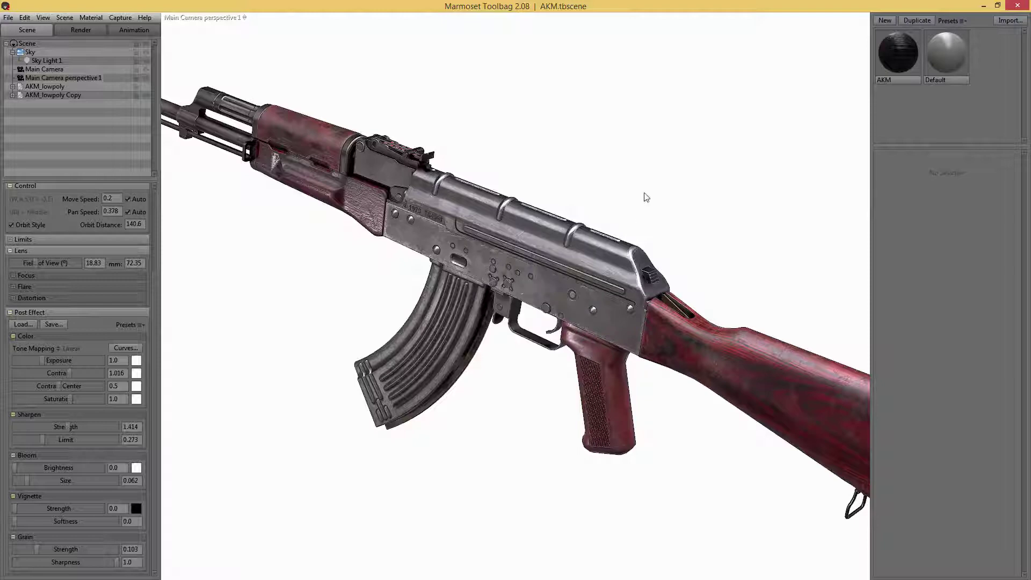
Rotate the sky lighting around the rifle and capture an image of the view
key(Tab)
shift+drag(648, 178, 698, 145)
key(Tab)
click(120, 17)
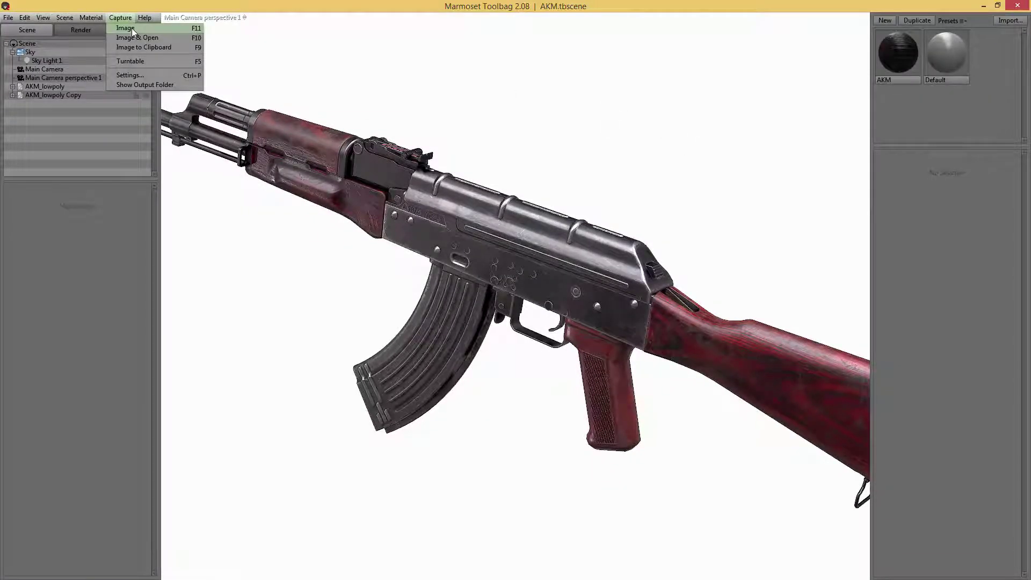
click(131, 27)
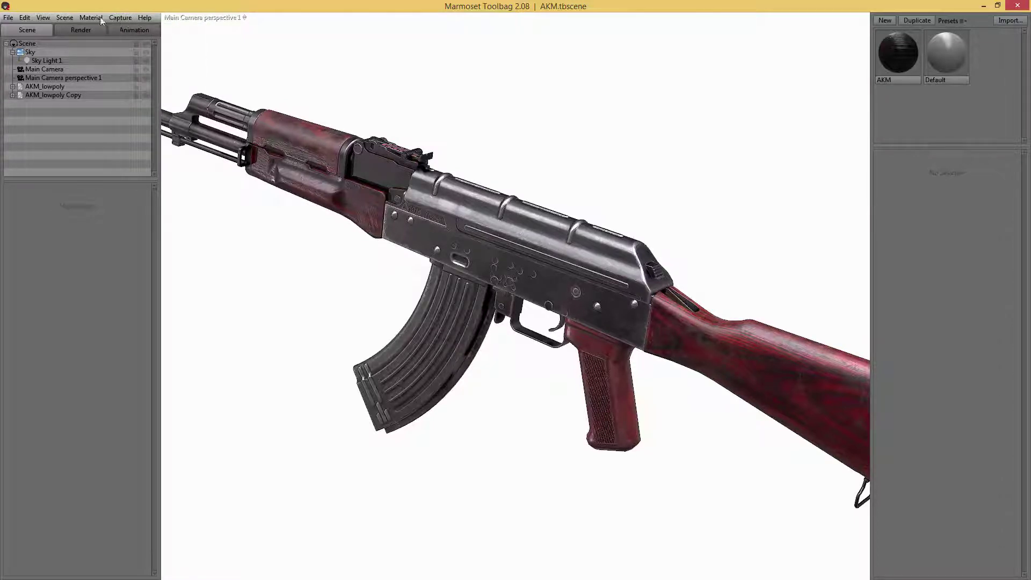
Check the output directory for rendered images in the preferences, cancel, and return to the interface-free view
click(8, 18)
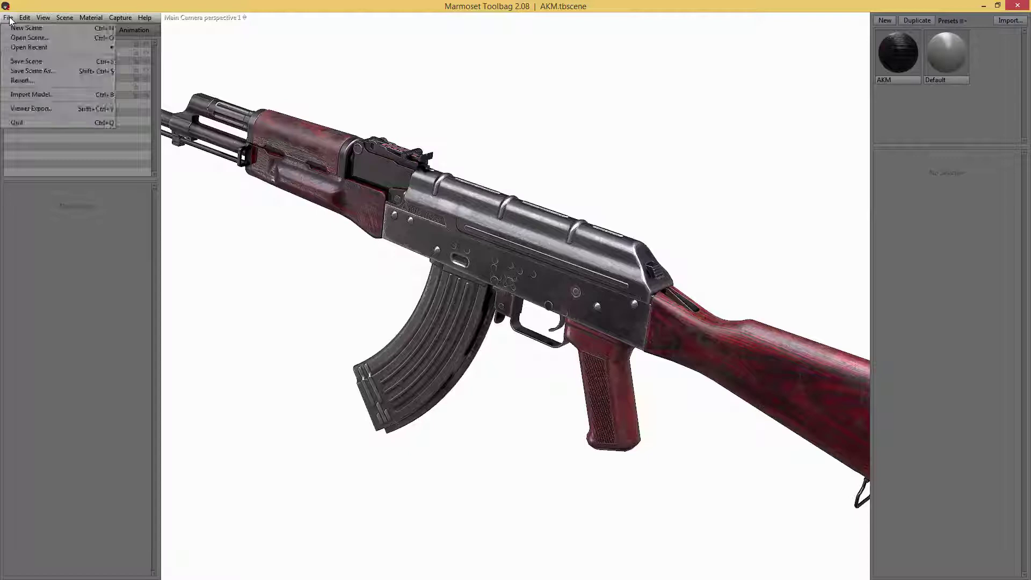
mouse_move(25, 18)
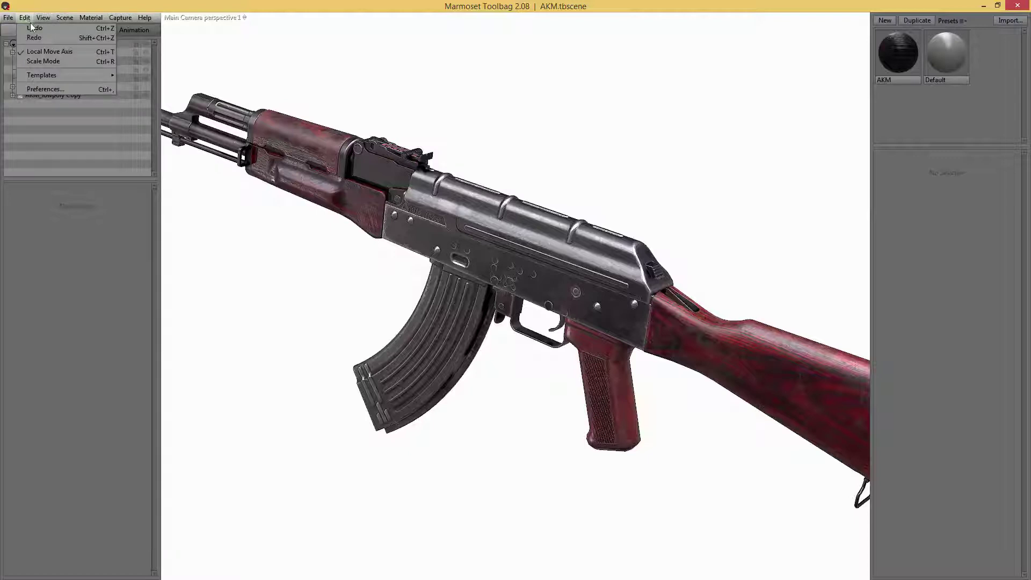
click(45, 90)
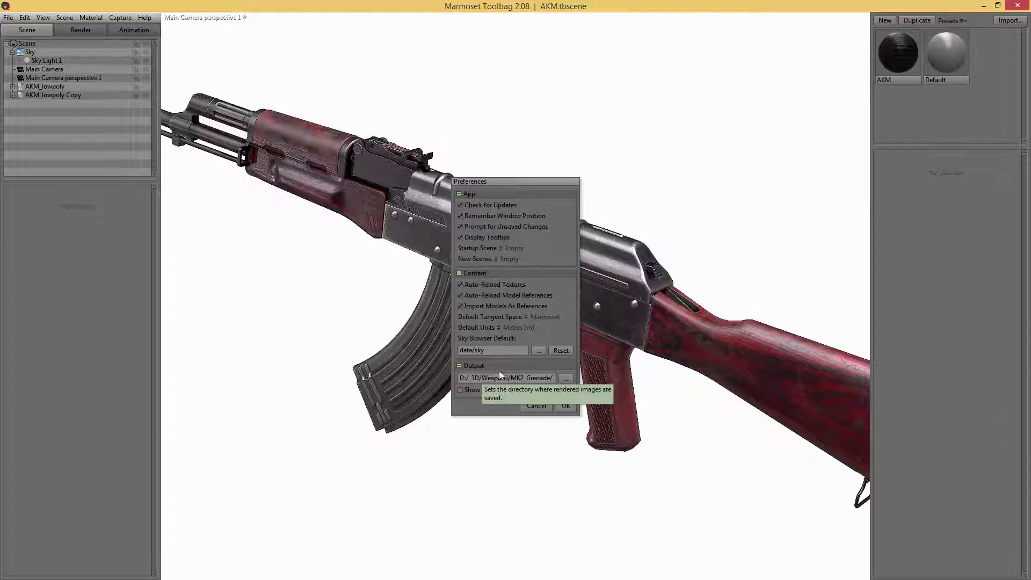
drag(509, 379, 557, 380)
click(522, 378)
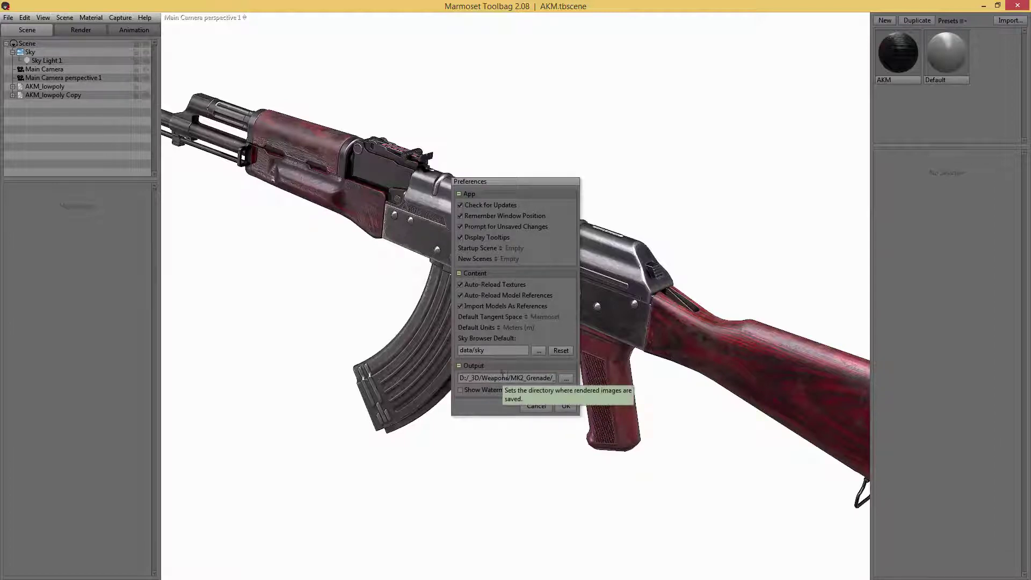
click(536, 406)
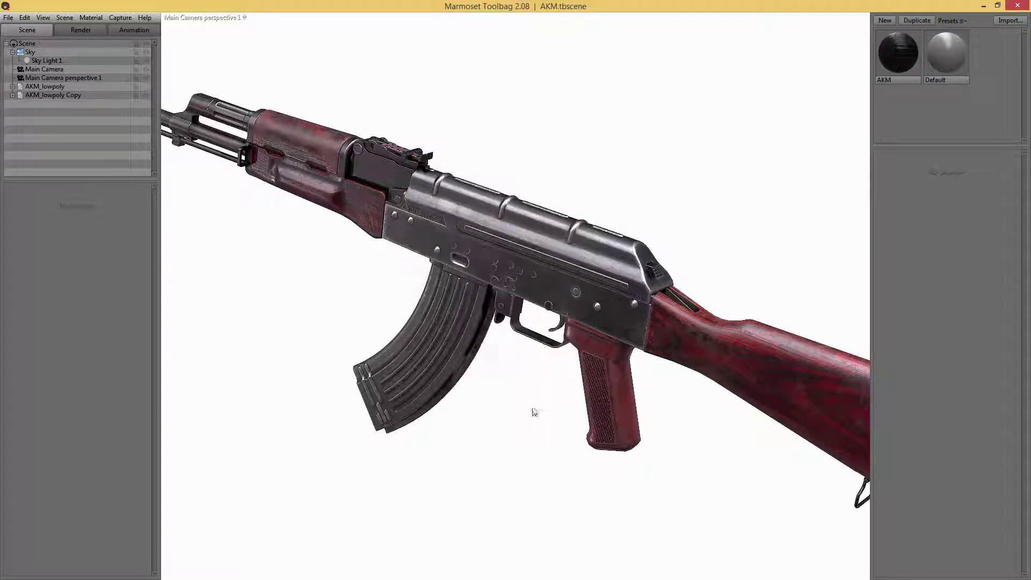
key(ctrl+space)
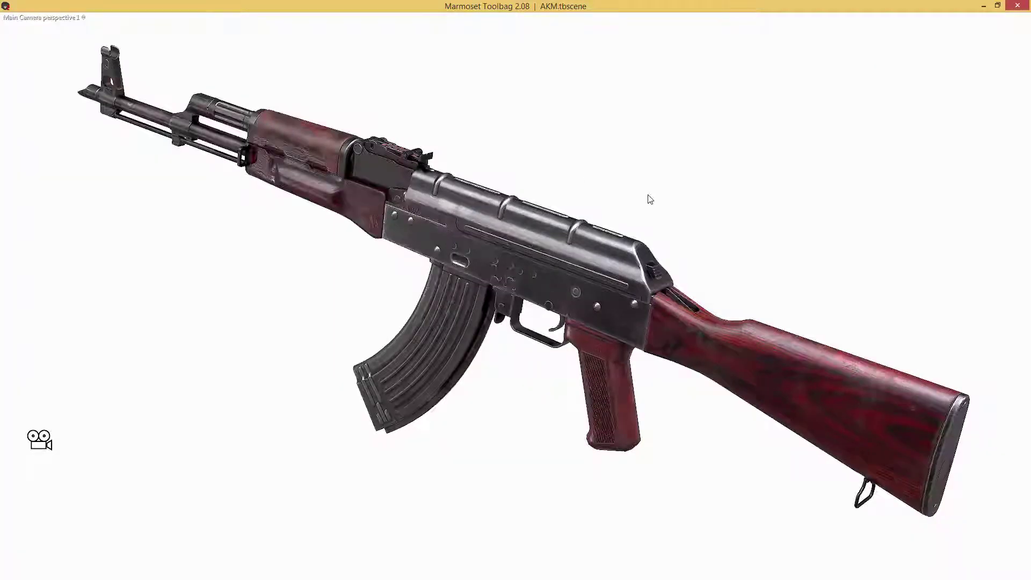
Examine the rifle's shading from both sides in the interface-free view while rotating the sky lighting
alt+drag(647, 194, 659, 202)
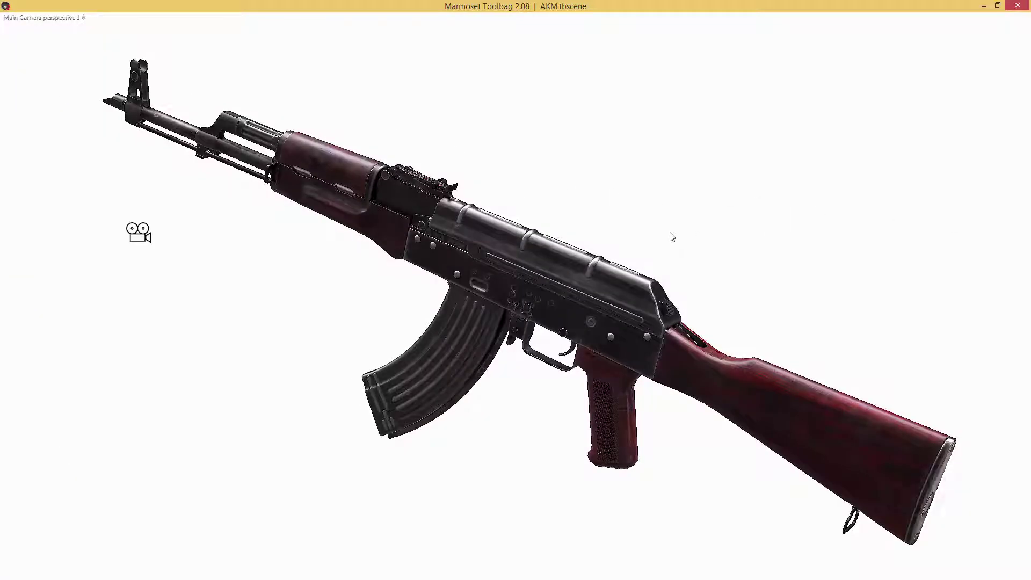
shift+drag(670, 235, 721, 259)
middle_drag(721, 259, 766, 255)
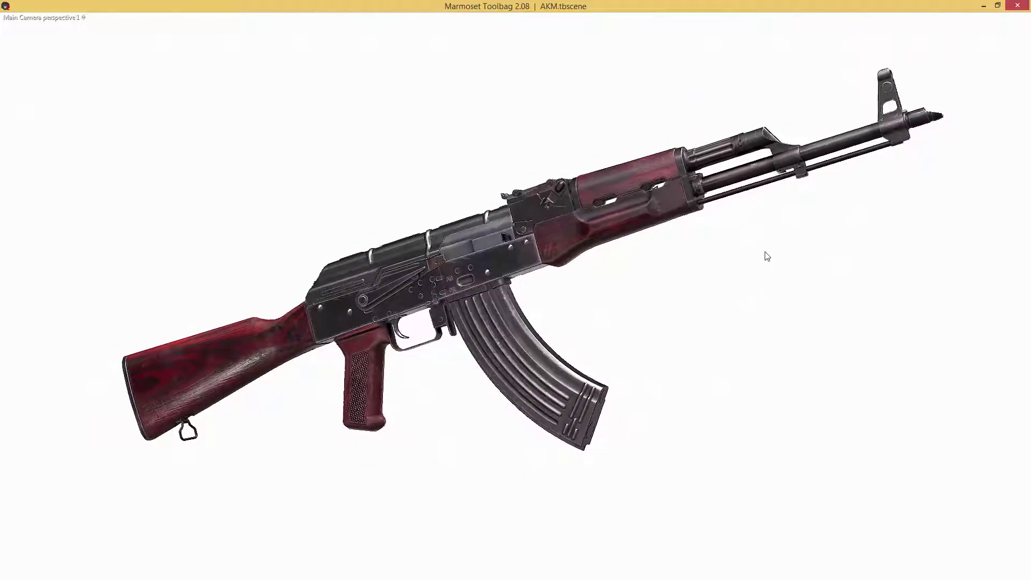
mouse_move(767, 255)
mouse_down()
mouse_move(736, 248)
mouse_move(801, 253)
mouse_move(797, 267)
mouse_move(772, 270)
mouse_up()
scroll(742, 249, up, 2)
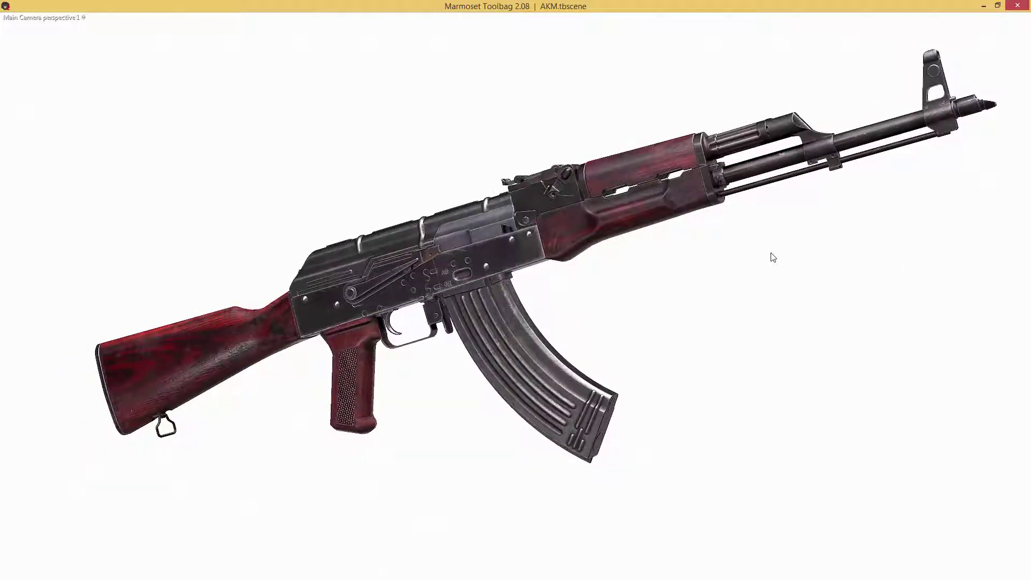
scroll(762, 269, up, 3)
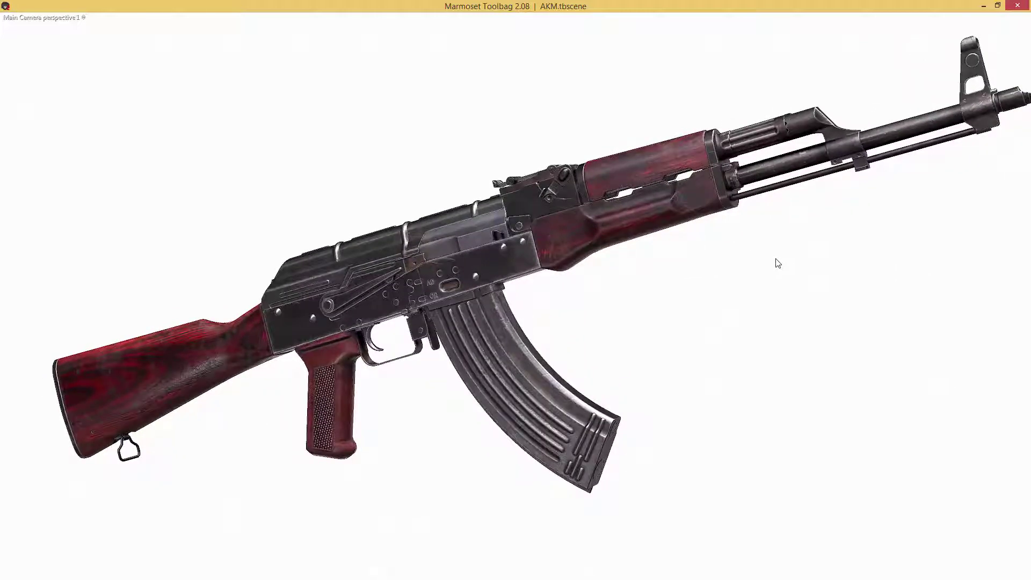
scroll(779, 263, down, 3)
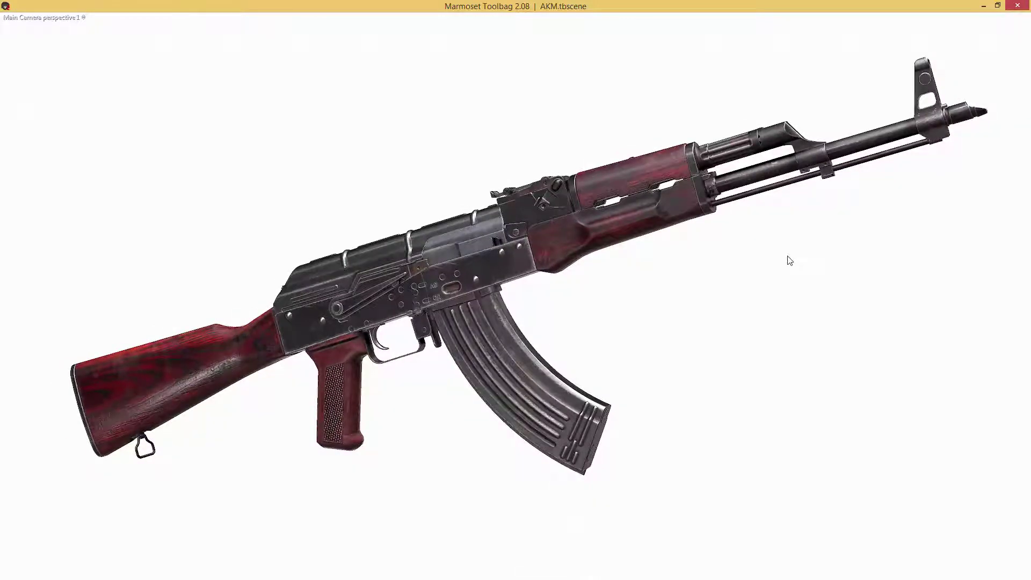
drag(789, 261, 638, 193)
scroll(634, 219, up, 1)
scroll(634, 219, down, 2)
Restore the interface and rename the AKM_lowpoly Copy object to "AKM_lowpoly perspective 1"
key(Tab)
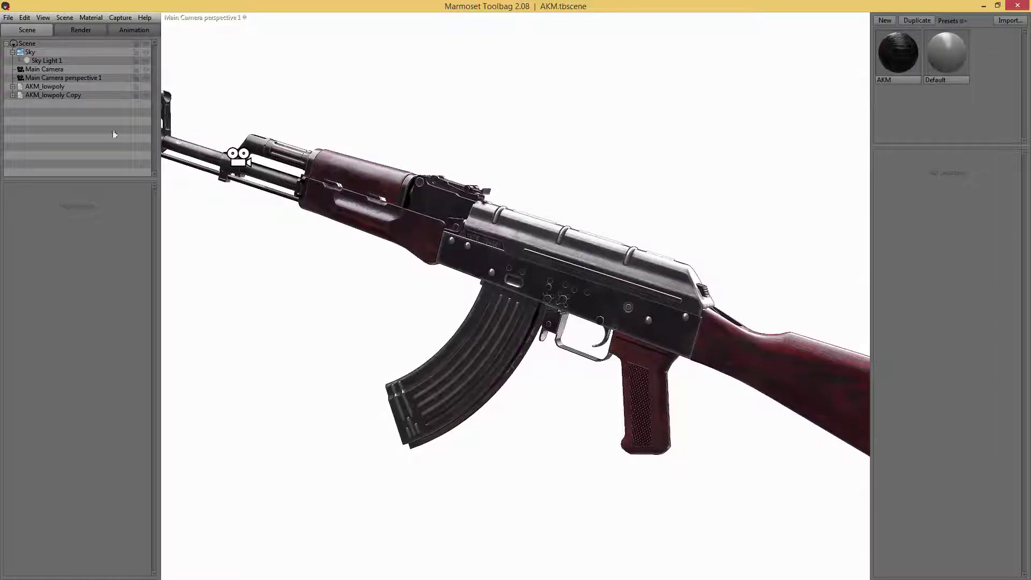
click(74, 95)
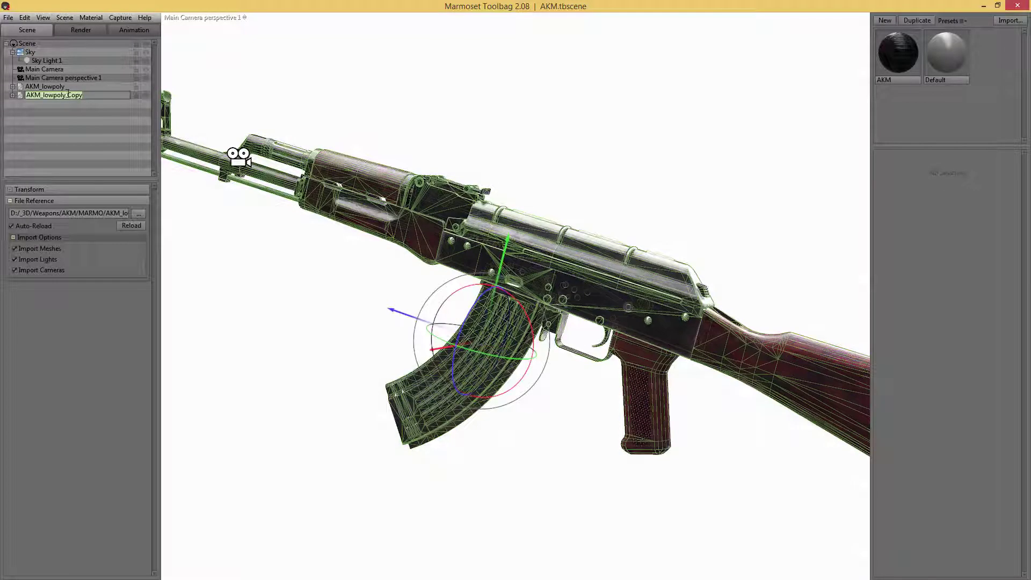
click(99, 95)
key(BackSpace)
key(BackSpace)
key(BackSpace)
key(BackSpace)
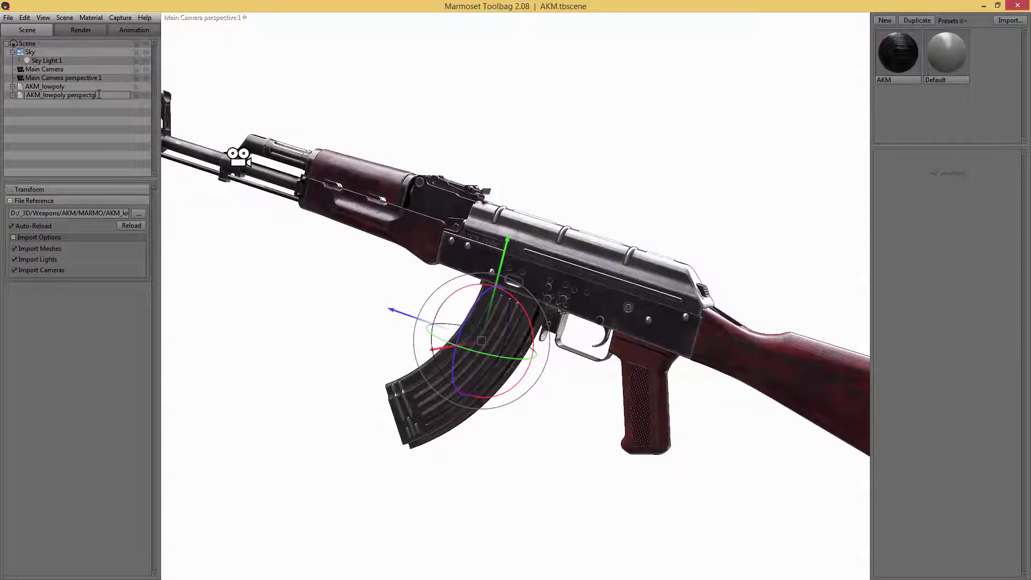
text(perspective1)
key(Return)
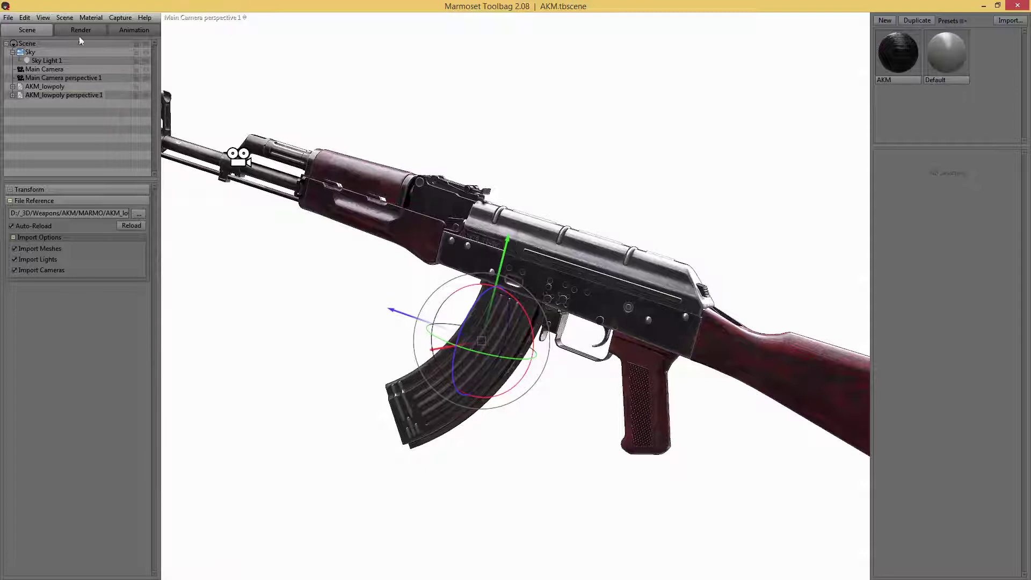
Duplicate Main Camera perspective 1, view the scene through the copy, and rename it "Main Camera perspective 2"
click(76, 79)
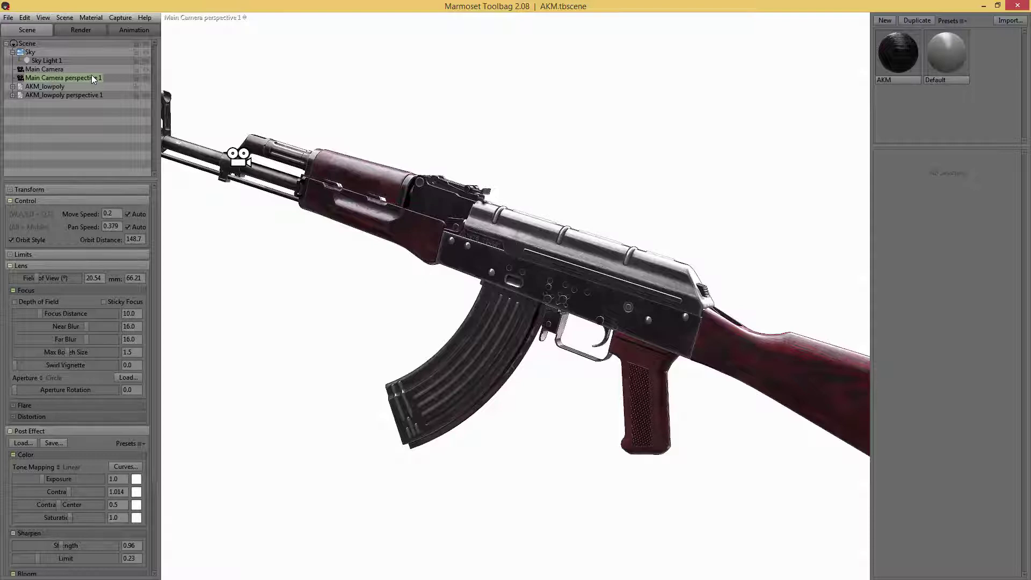
key(ctrl+d)
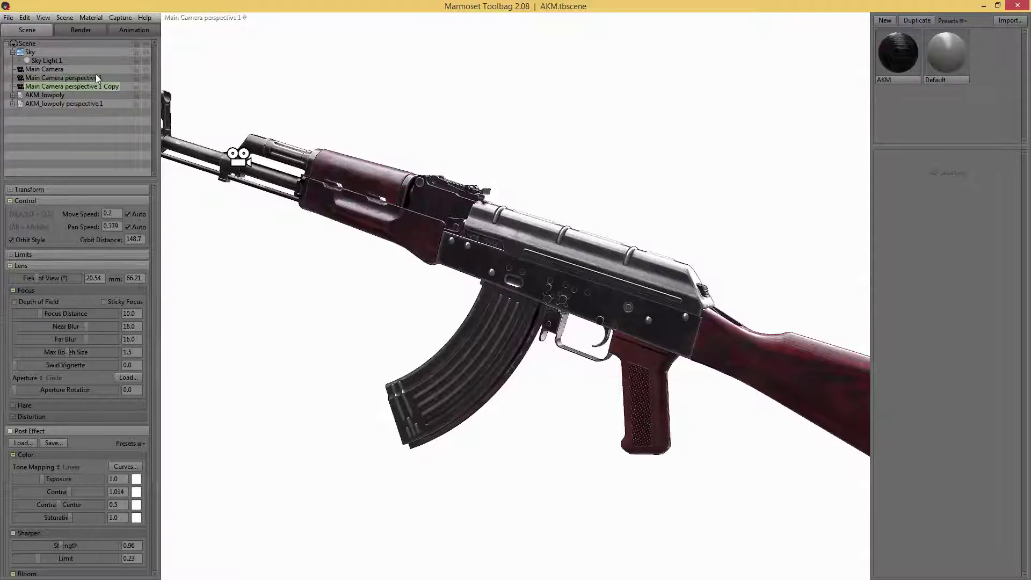
click(247, 20)
click(299, 37)
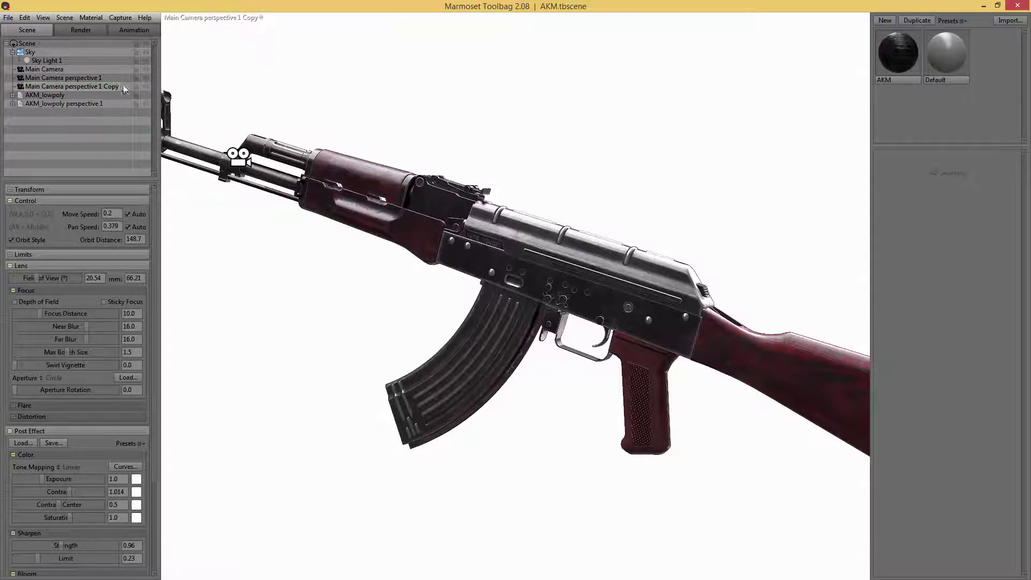
double_click(105, 85)
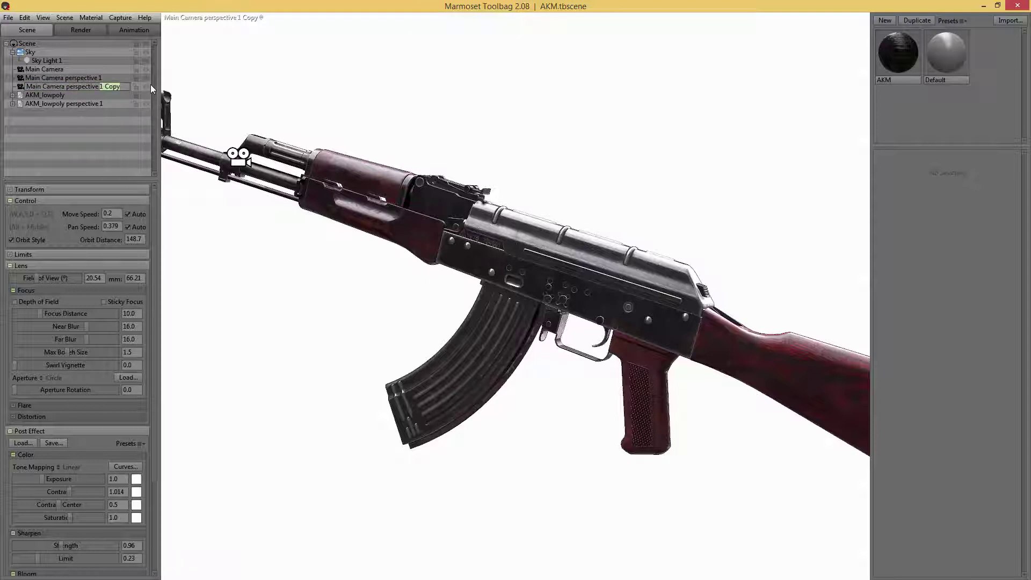
text(2)
key(Return)
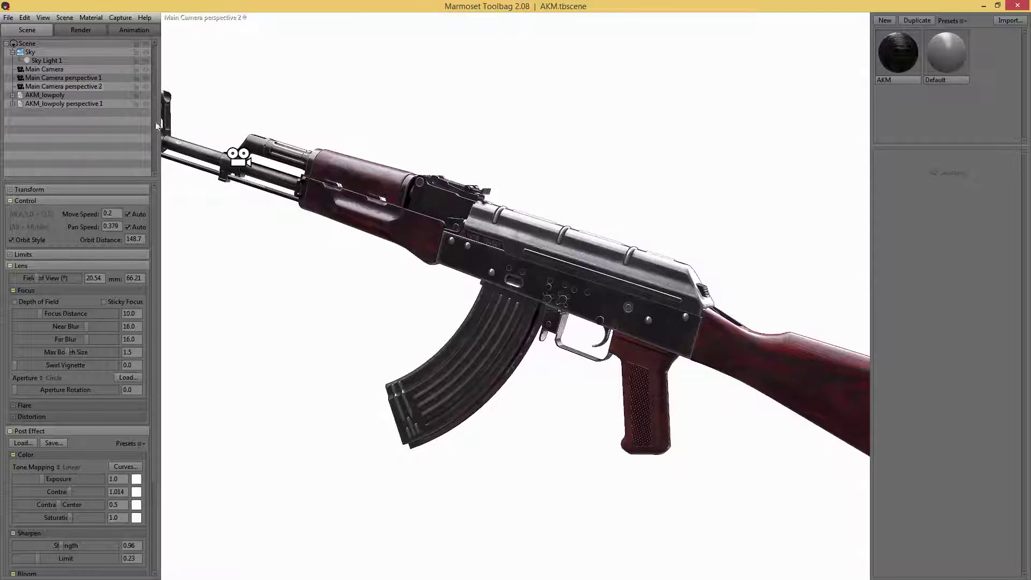
Duplicate AKM_lowpoly perspective 1, keeping only the copy visible, and rotate the copy to show the rifle's opposite side
click(84, 104)
key(ctrl+d)
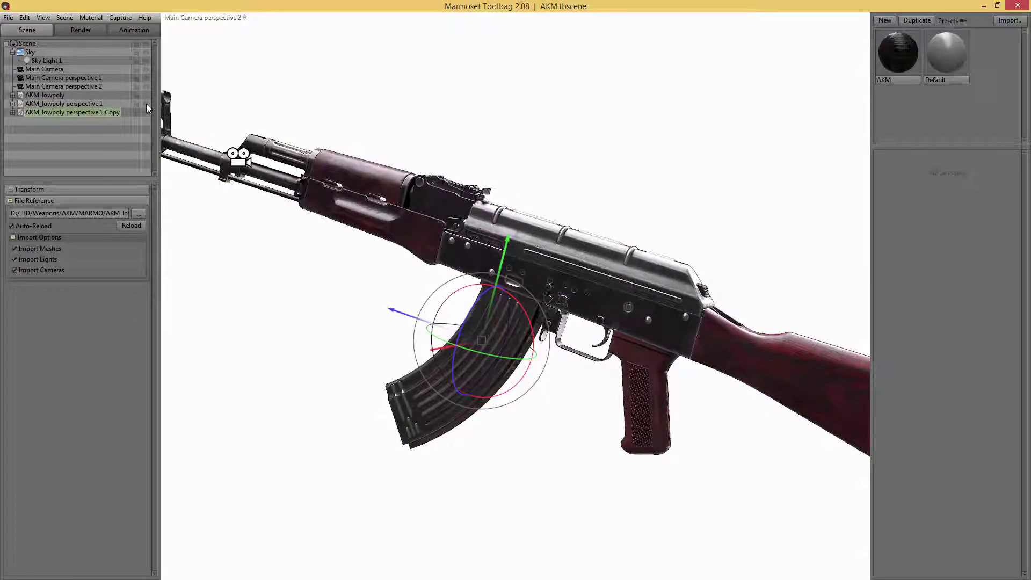
drag(474, 352, 661, 375)
mouse_move(477, 352)
mouse_down()
mouse_move(535, 344)
mouse_move(517, 312)
mouse_move(508, 347)
mouse_move(475, 353)
mouse_up()
drag(457, 314, 459, 292)
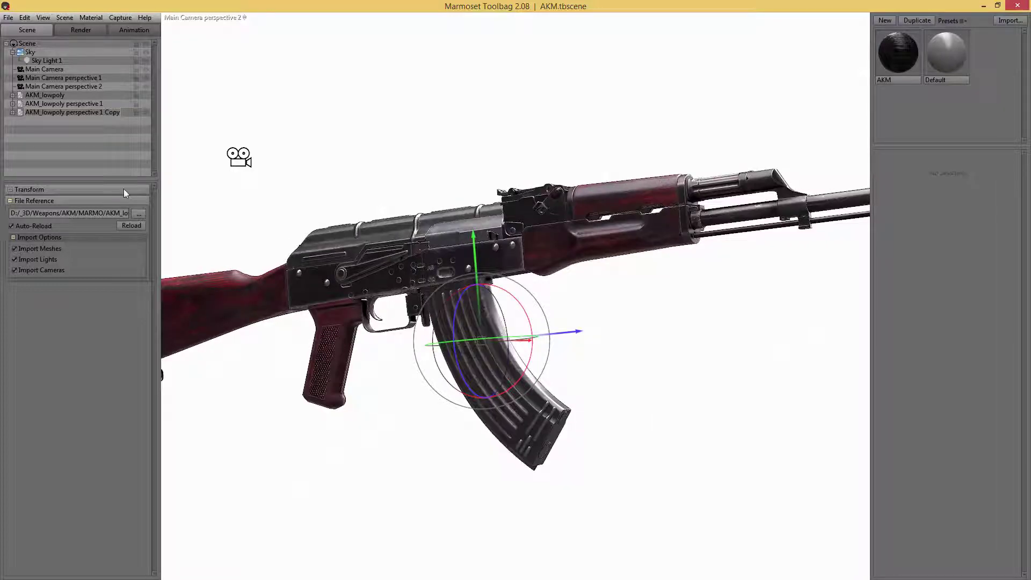
Rename the rotated rifle copy to "AKM_lowpoly perspective 2"
double_click(104, 112)
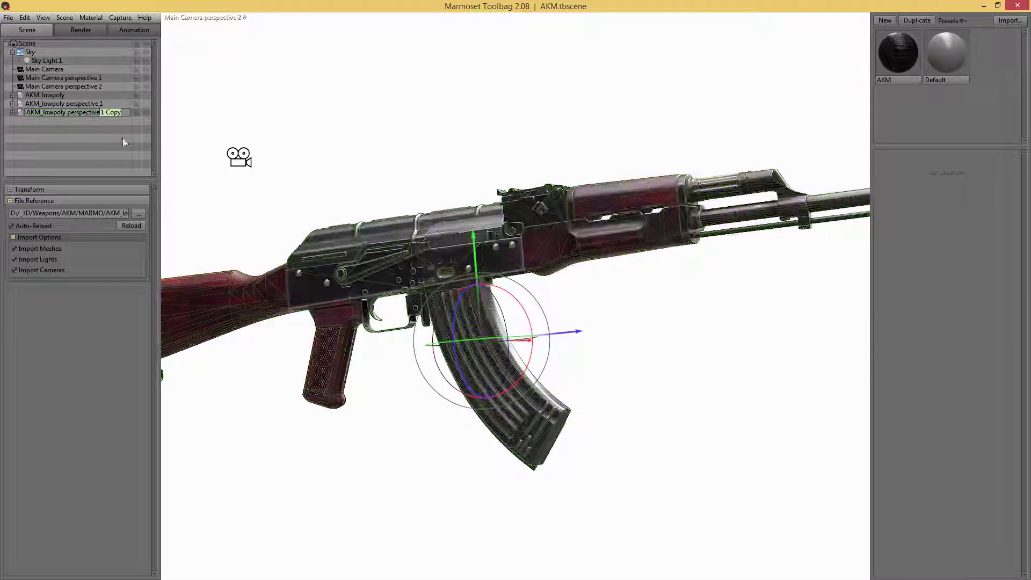
text(2)
key(Return)
click(109, 155)
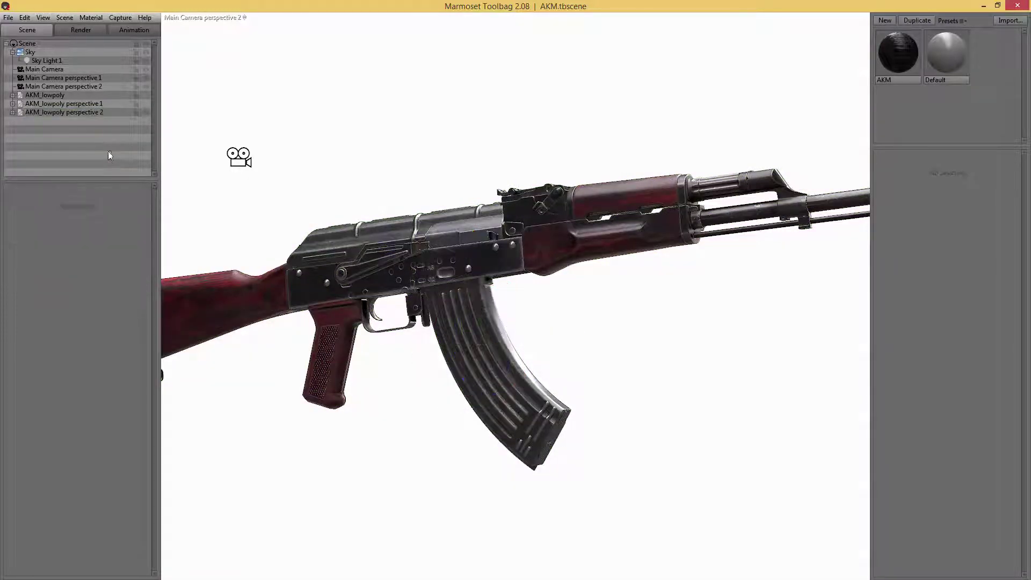
Review the cameras and their matching rifle copies by selecting them one after another in the scene
click(92, 79)
click(45, 70)
click(55, 94)
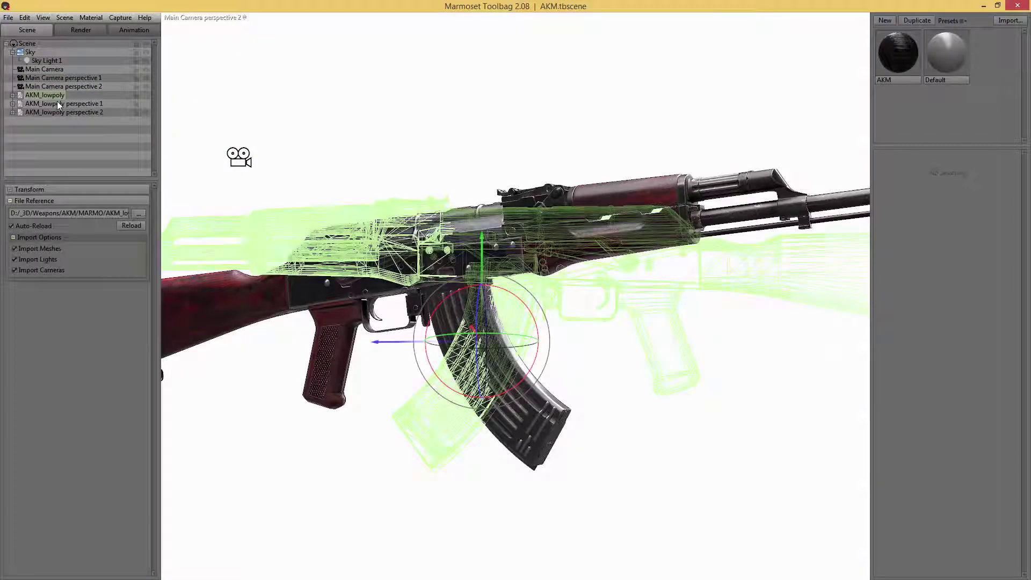
click(57, 102)
click(60, 109)
click(70, 79)
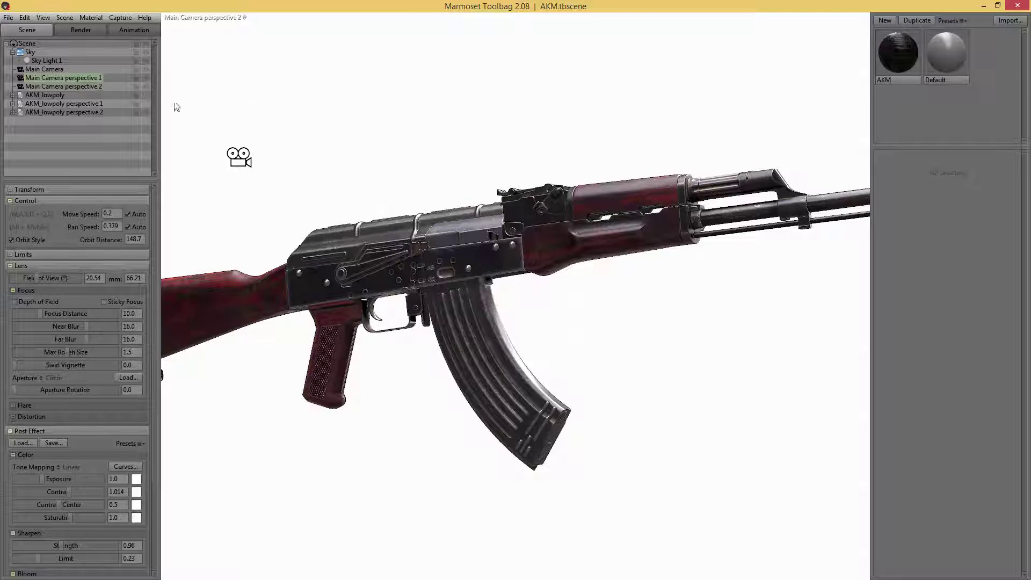
Select AKM_lowpoly perspective 2 and frame the whole rifle through Main Camera perspective 2 in the interface-free view
click(85, 111)
drag(348, 148, 399, 138)
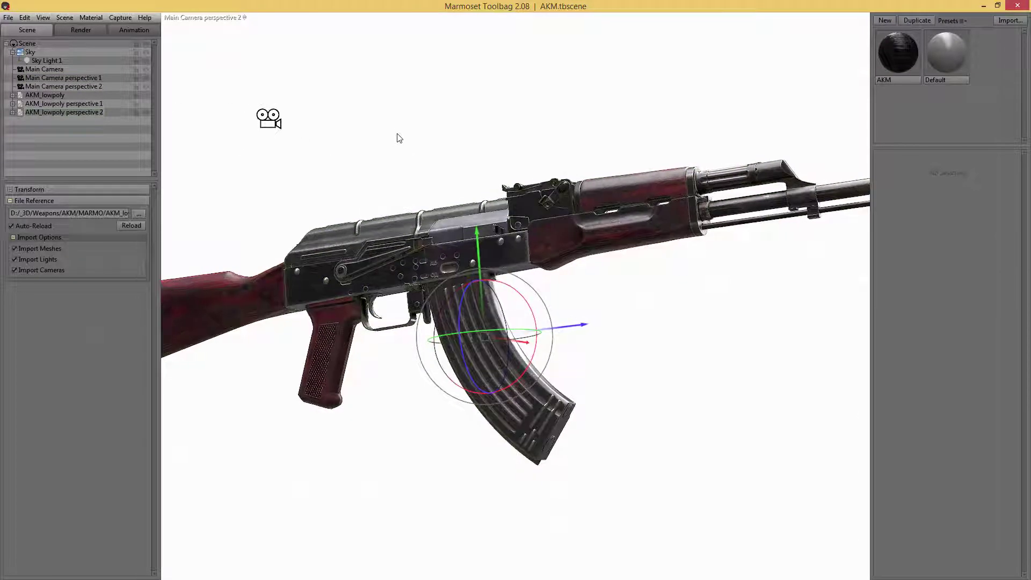
key(Tab)
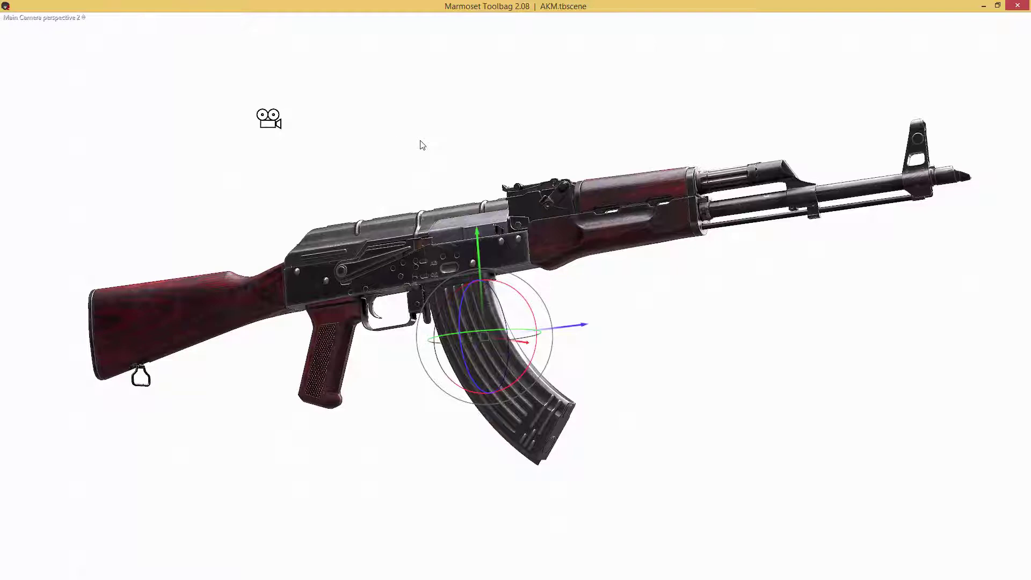
scroll(423, 145, up, 1)
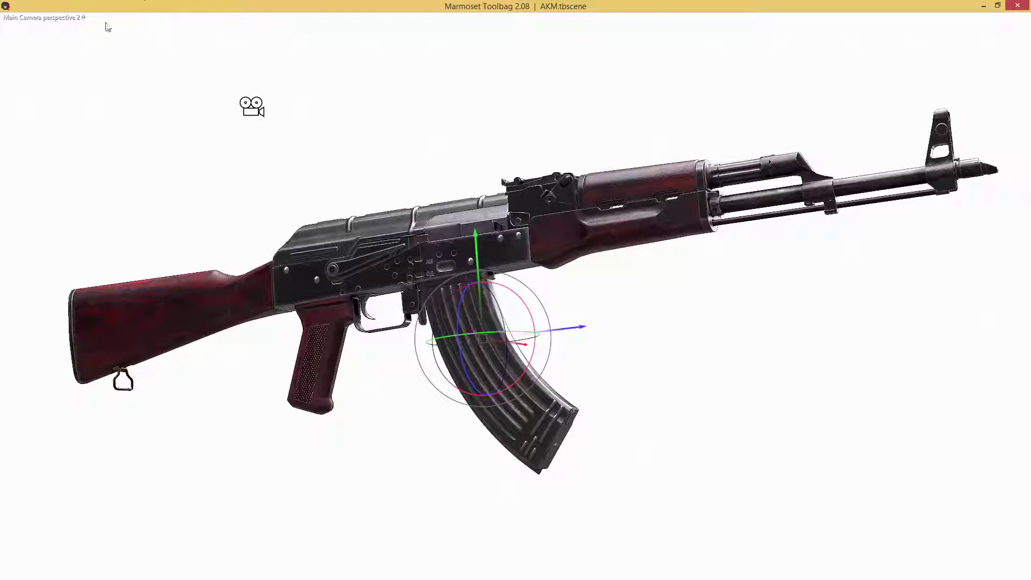
key(Tab)
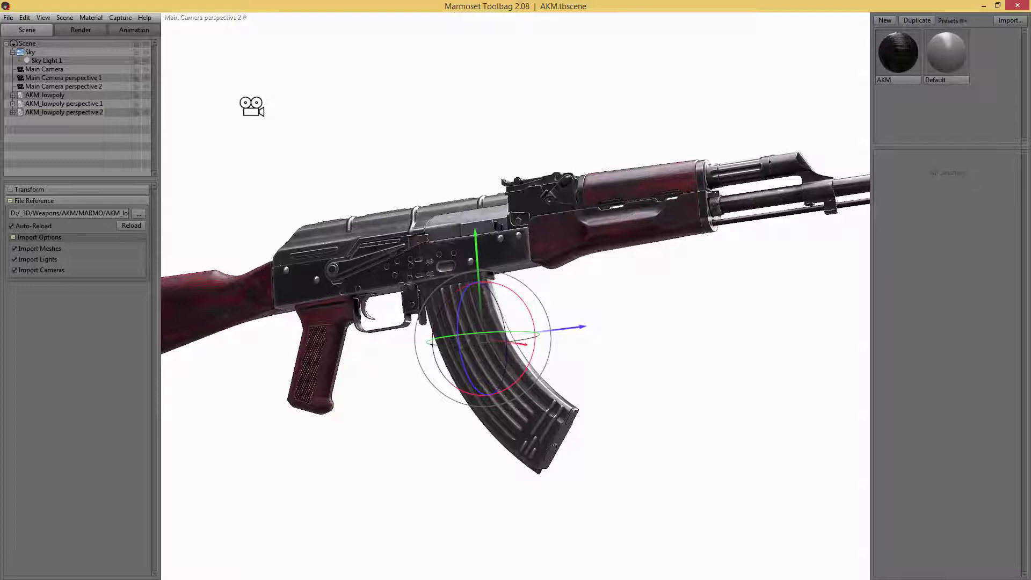
Switch to the browser's MK2 "Pineapple" Grenade ArtStation page and examine its close-up renders, images 2 to 5, enlarged
drag(1030, 51, 463, 47)
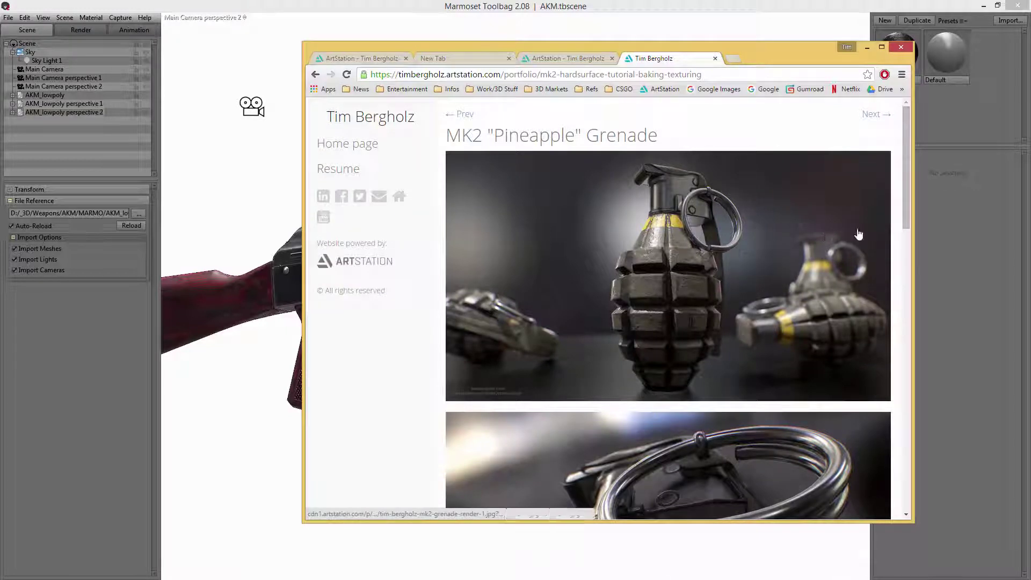
drag(908, 205, 909, 265)
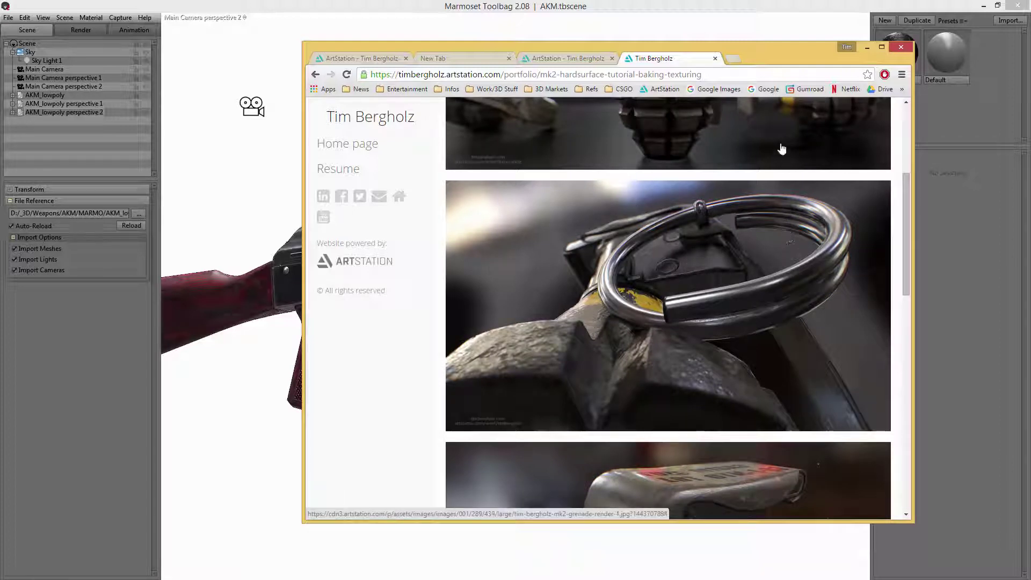
double_click(789, 60)
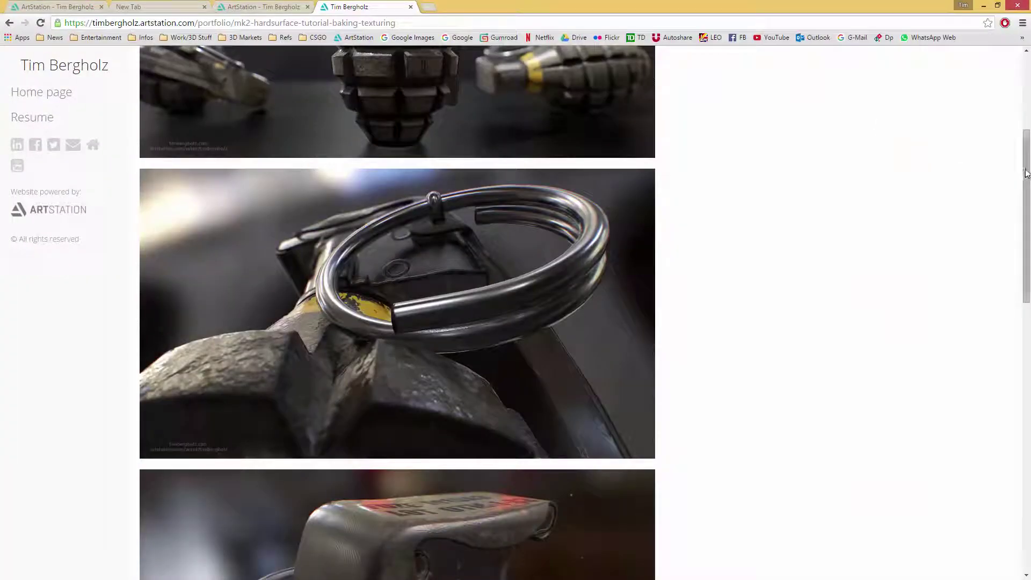
drag(1020, 176, 1003, 211)
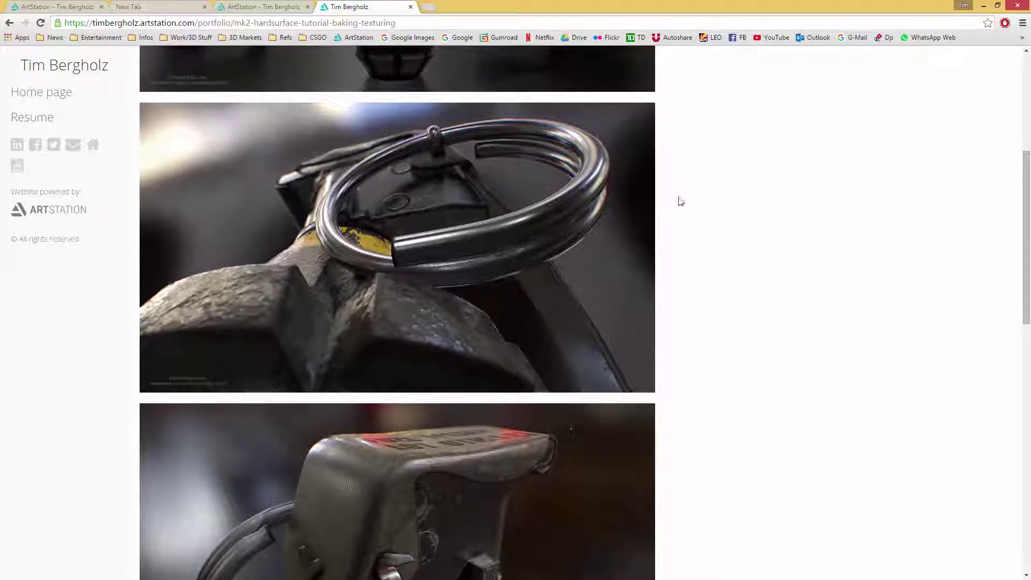
click(589, 195)
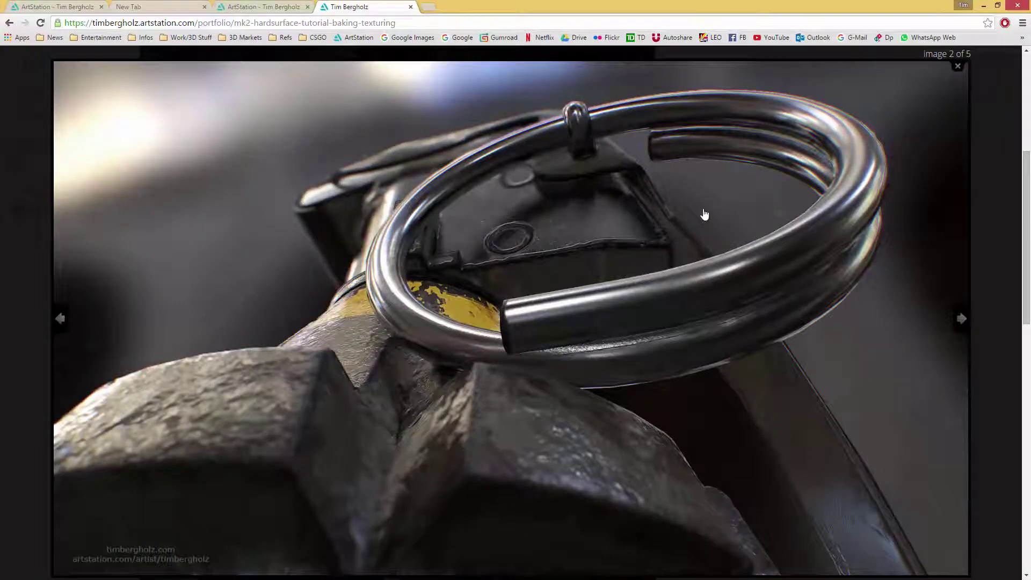
click(961, 319)
click(961, 319)
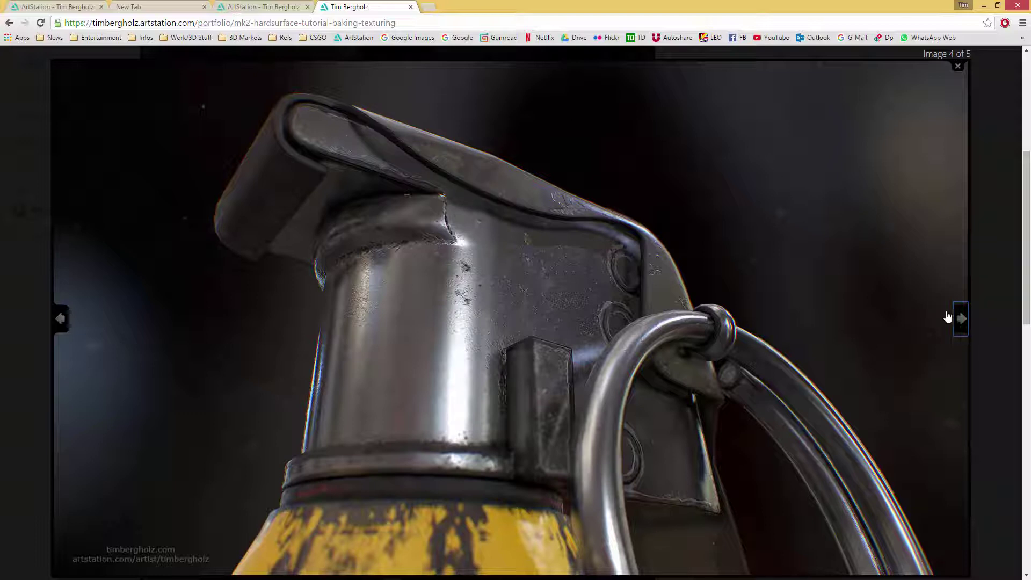
click(962, 320)
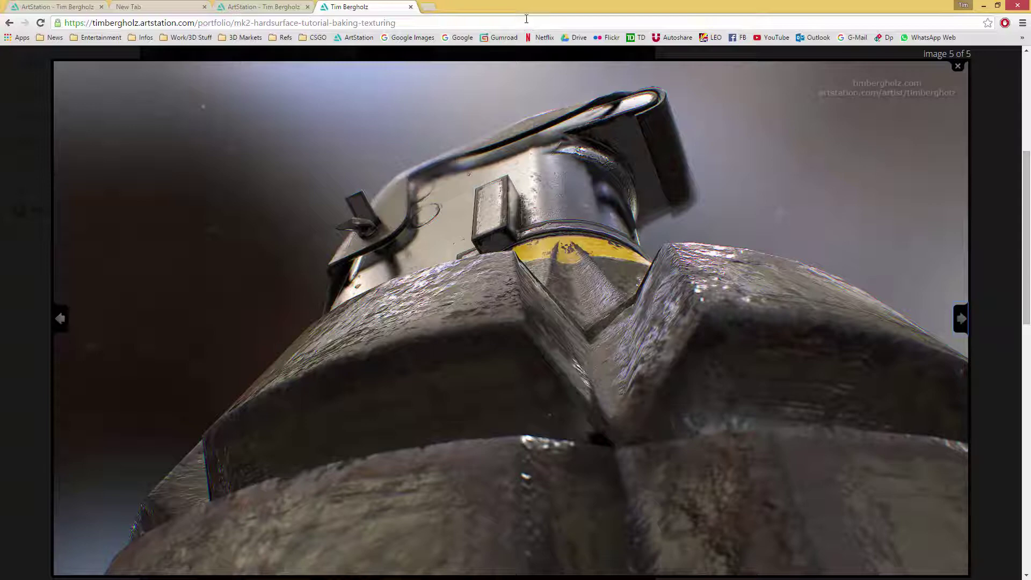
Shrink the browser to a smaller window over Toolbag and go through the enlarged grenade renders again up to image 5
drag(544, 6, 542, 34)
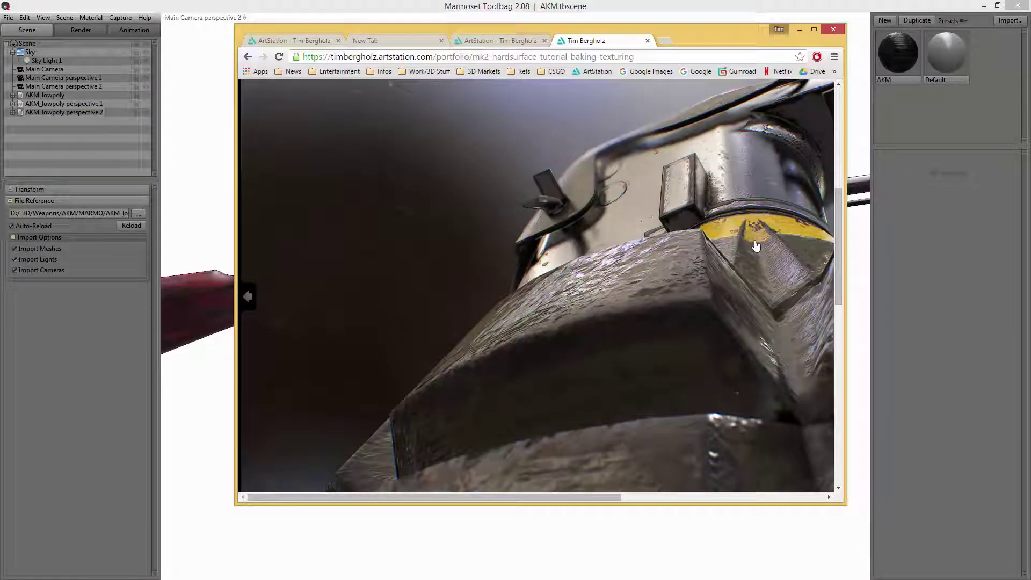
click(757, 246)
click(795, 297)
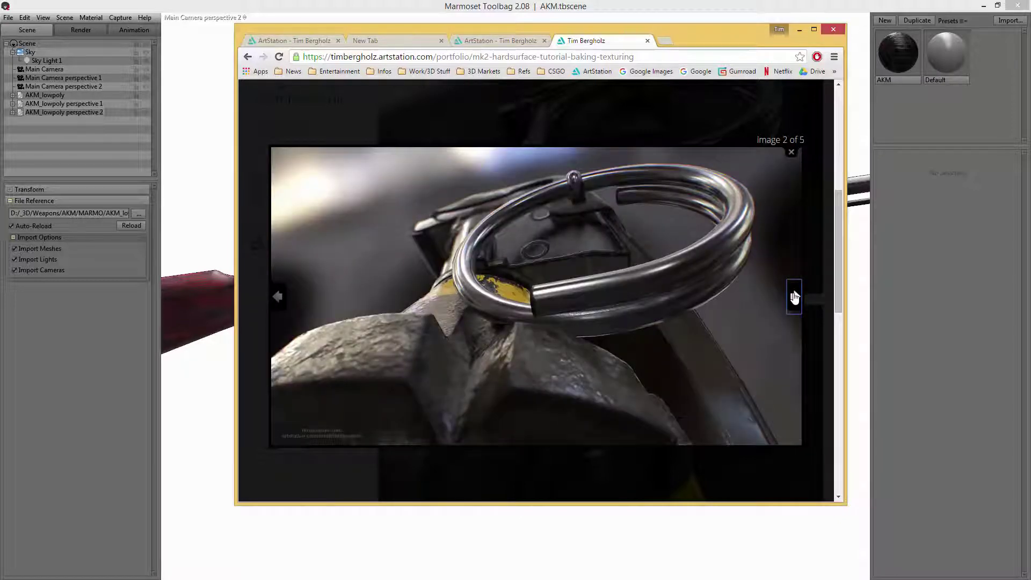
click(795, 297)
click(795, 296)
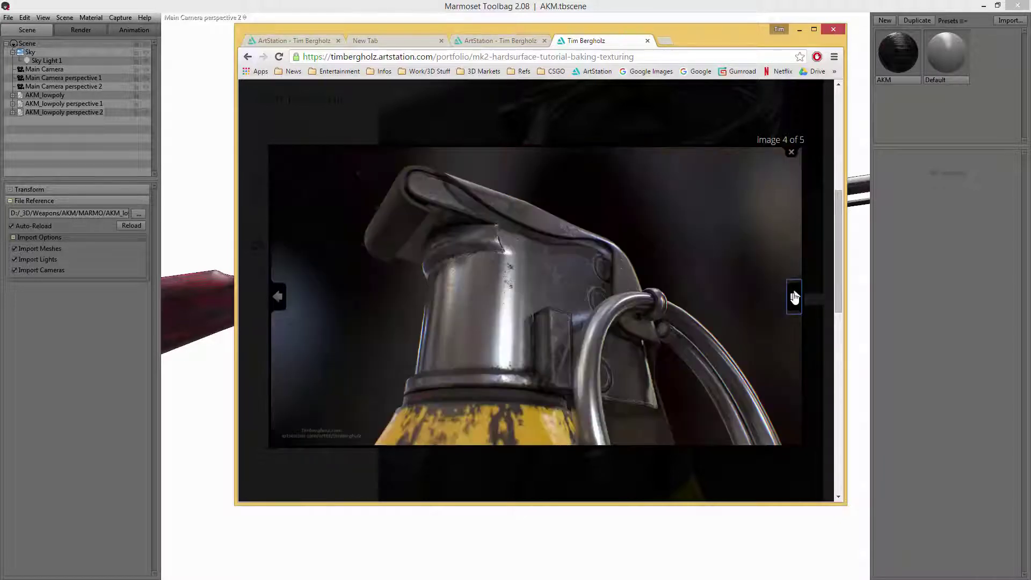
click(795, 296)
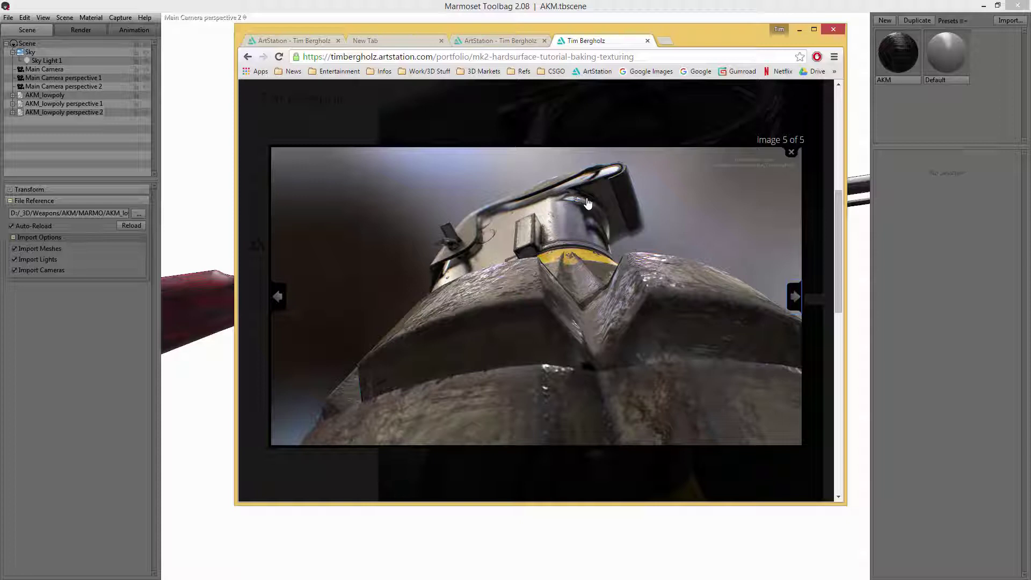
Look over enlarged grenade renders 1 and 2 again, and move the browser window off Toolbag
click(795, 297)
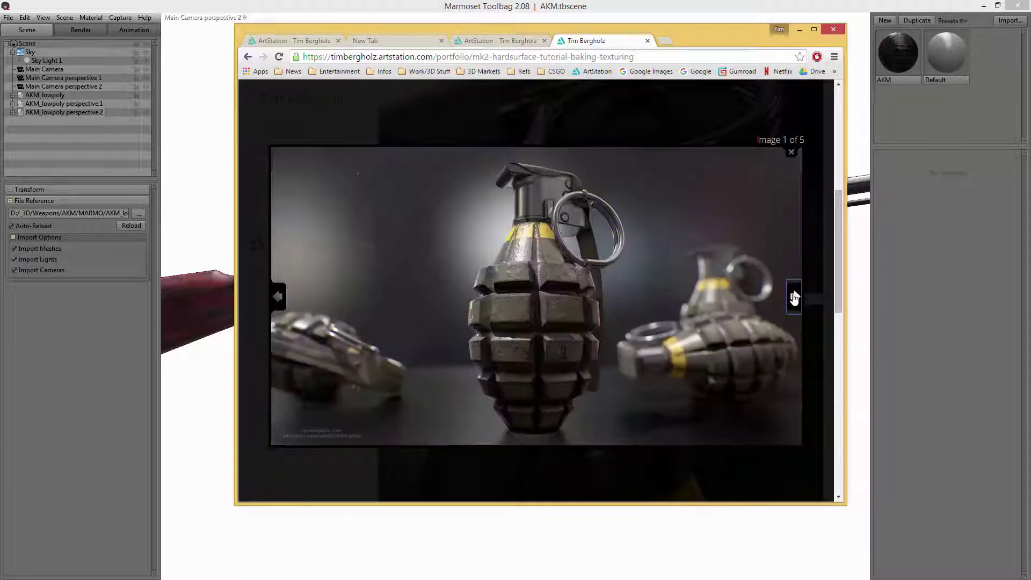
click(794, 297)
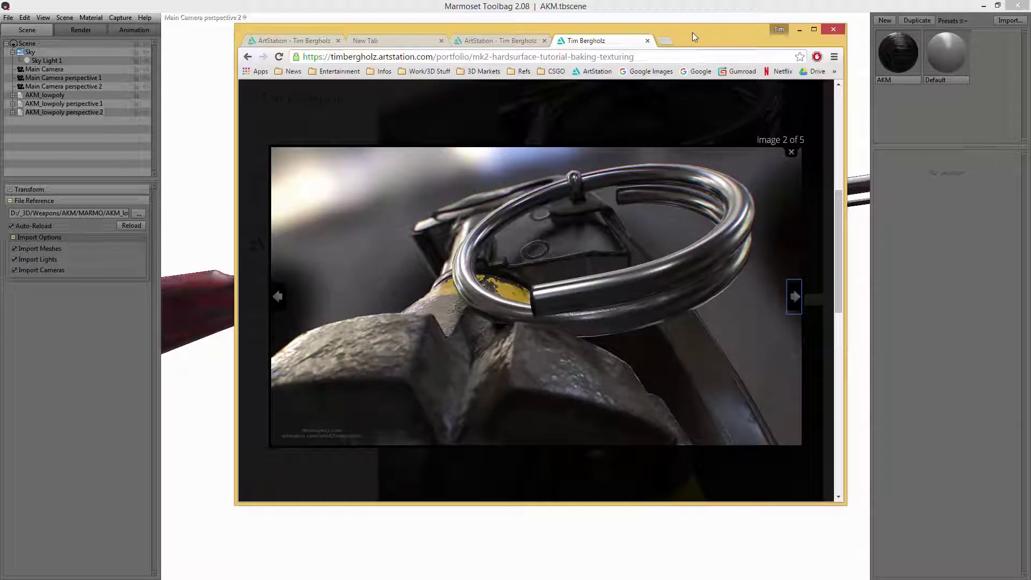
drag(694, 34, 1030, 102)
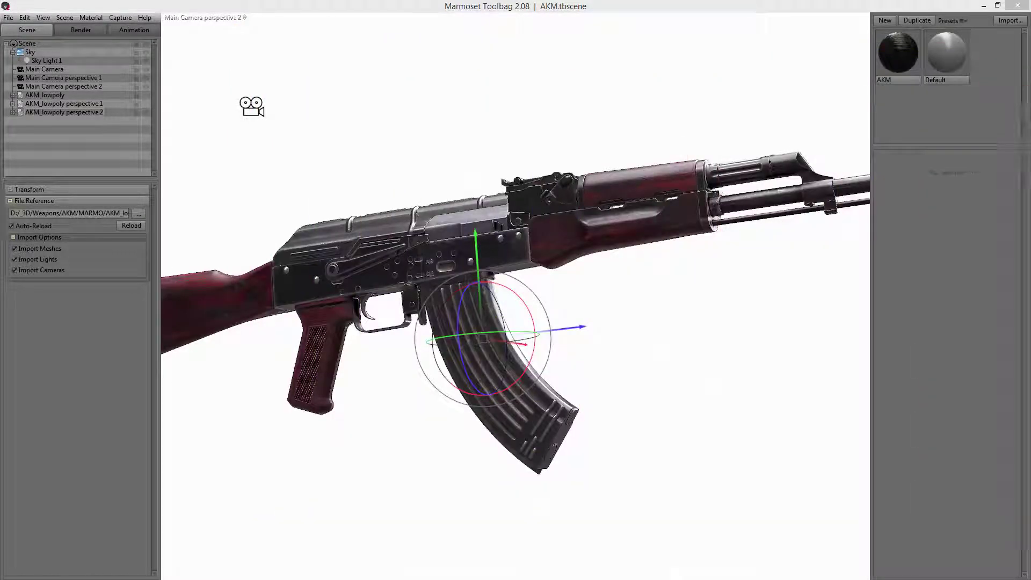
click(663, 5)
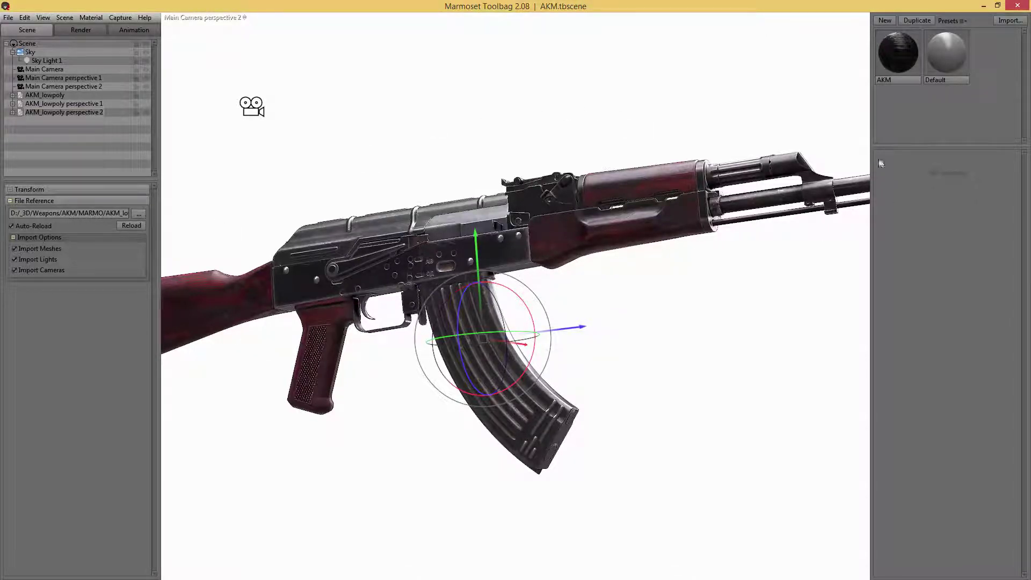
Check the whole rifle in the interface-free view and frame a close-up of its rear sight through Main Camera perspective 2
click(739, 96)
key(ctrl+space)
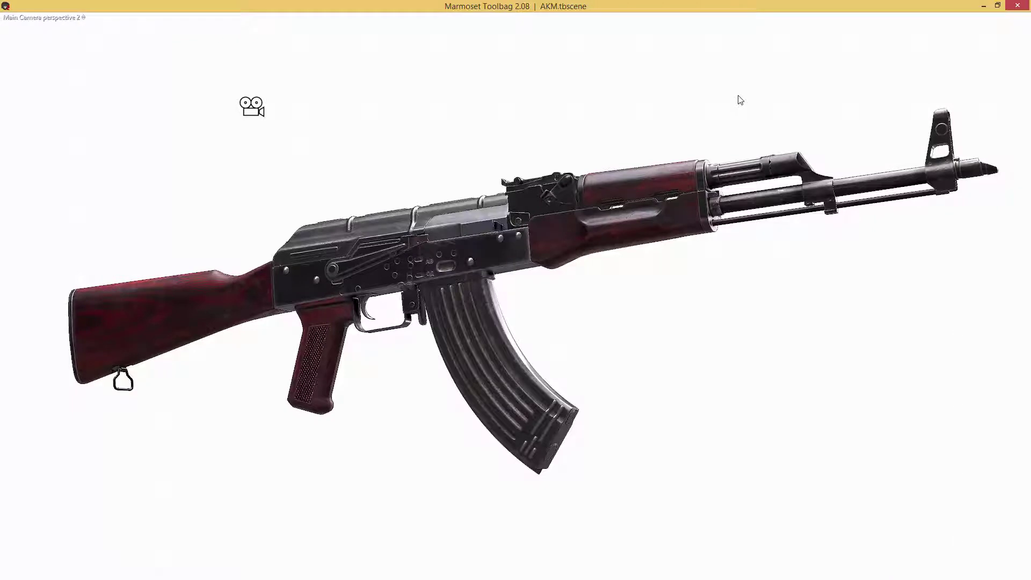
key(ctrl+space)
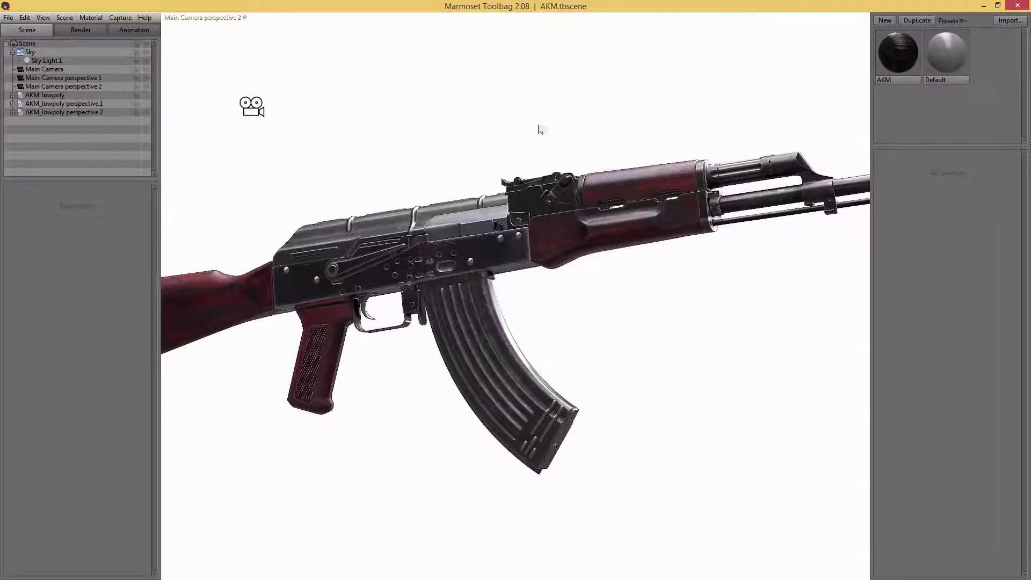
drag(539, 129, 683, 209)
scroll(693, 207, up, 5)
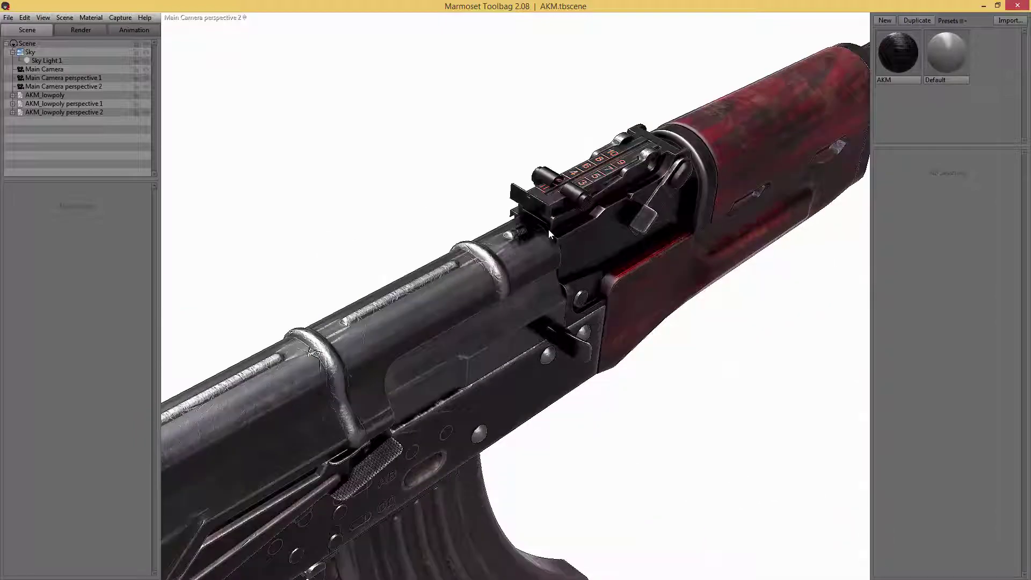
scroll(549, 230, up, 5)
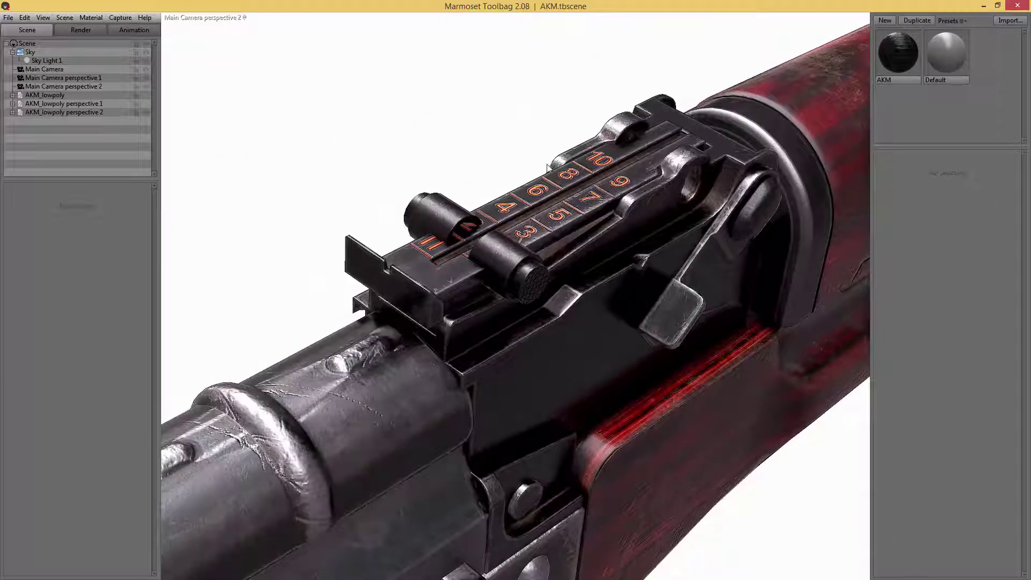
drag(549, 163, 522, 162)
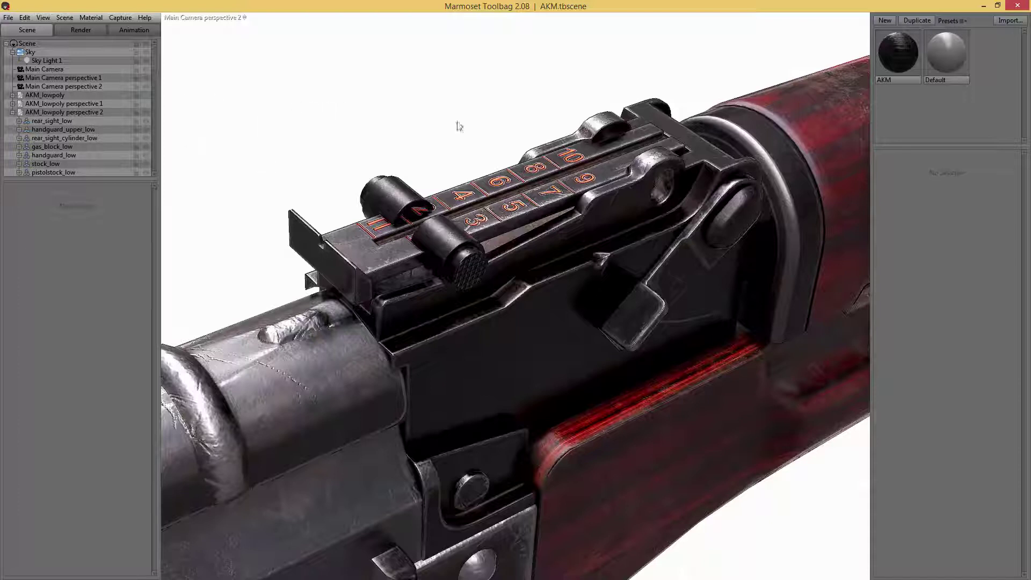
Load the Trainstation2 sky preset with backdrop brightness 0.831 and sky light brightness 24.42
click(28, 52)
click(134, 200)
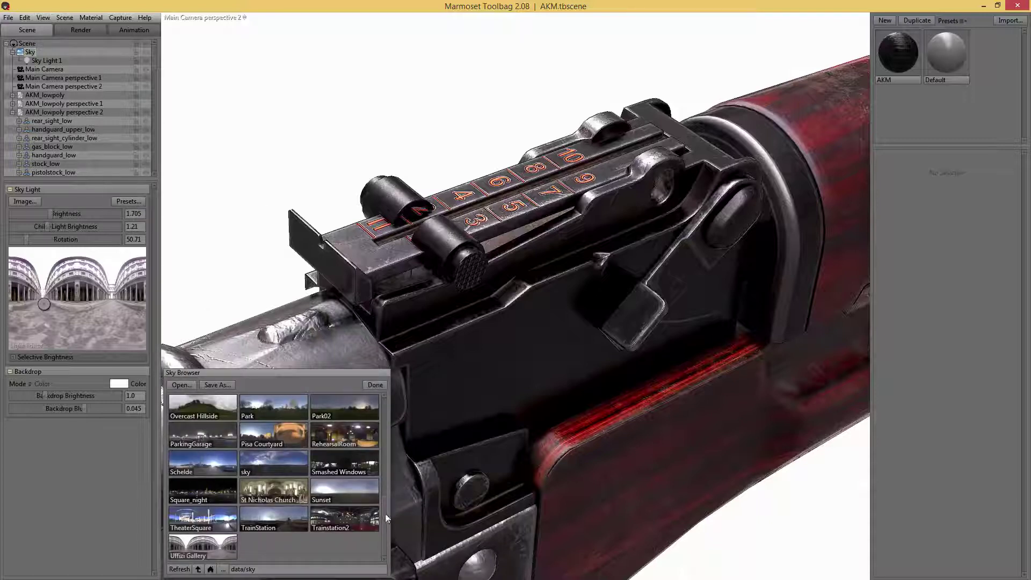
click(359, 516)
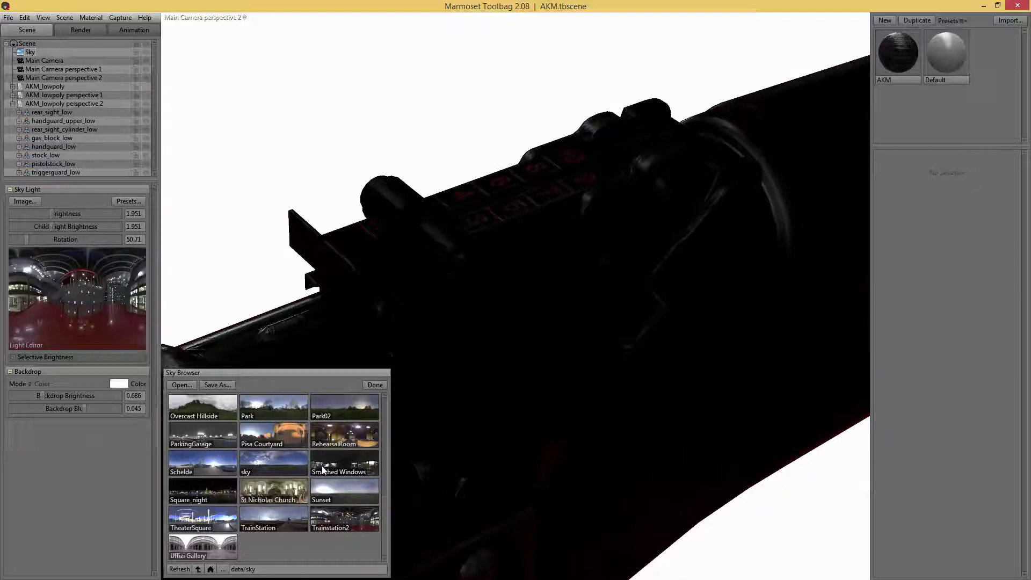
mouse_move(41, 395)
mouse_down()
mouse_move(54, 391)
mouse_move(43, 391)
mouse_up()
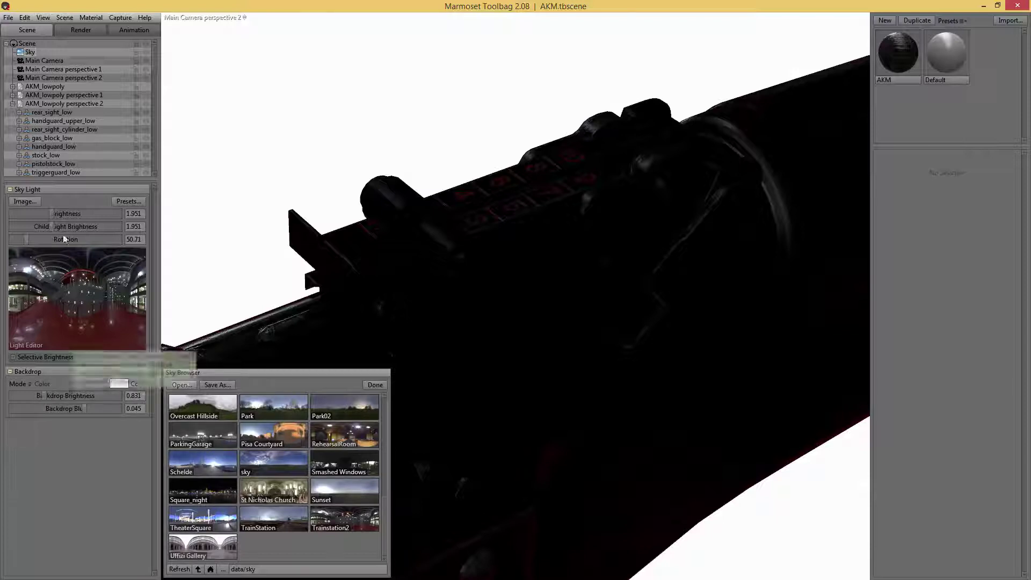
drag(51, 215, 87, 213)
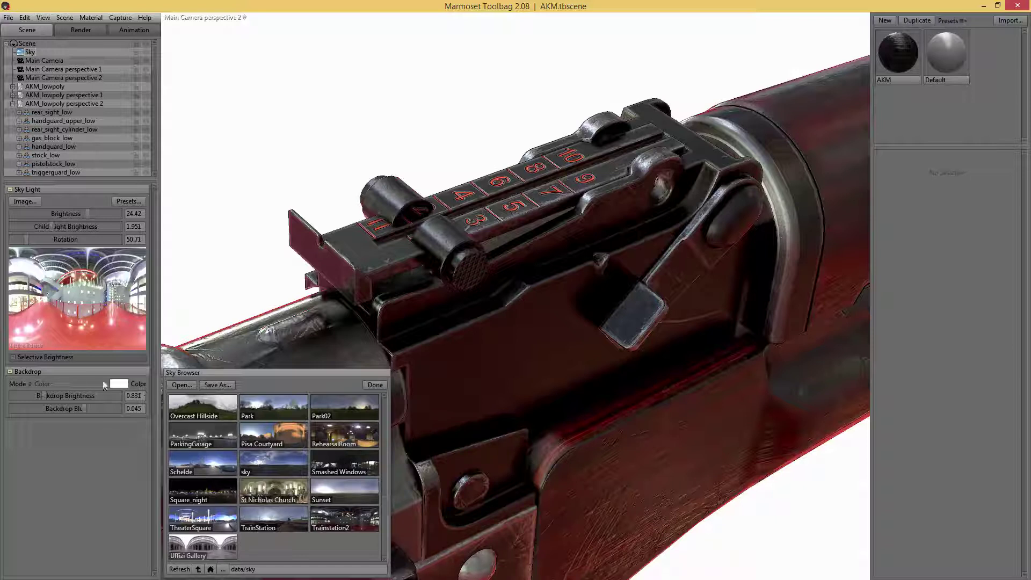
Set the backdrop mode to Blurred Sky with a blur of 0.038, and rotate the sky light to about 123
click(31, 383)
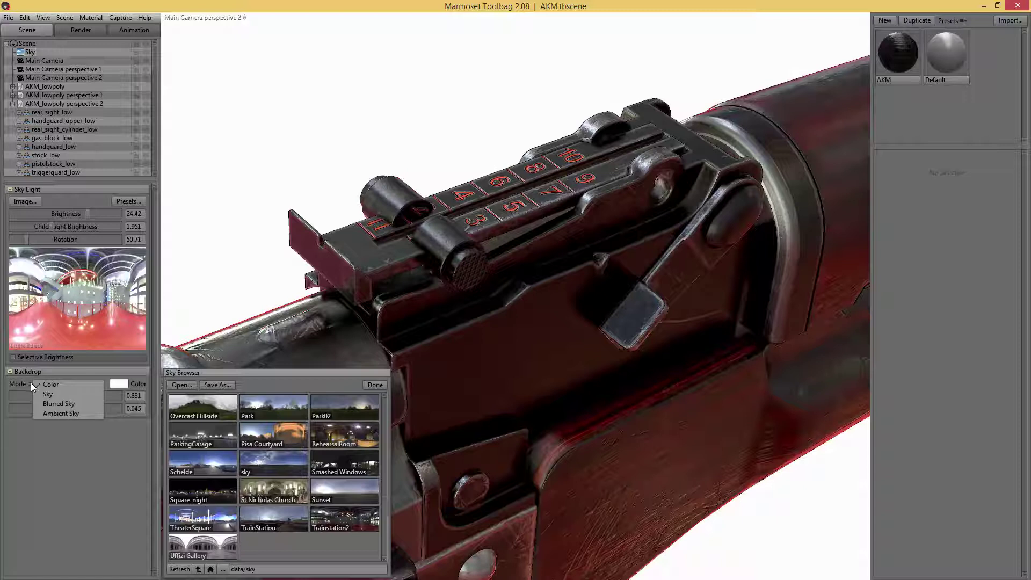
click(56, 405)
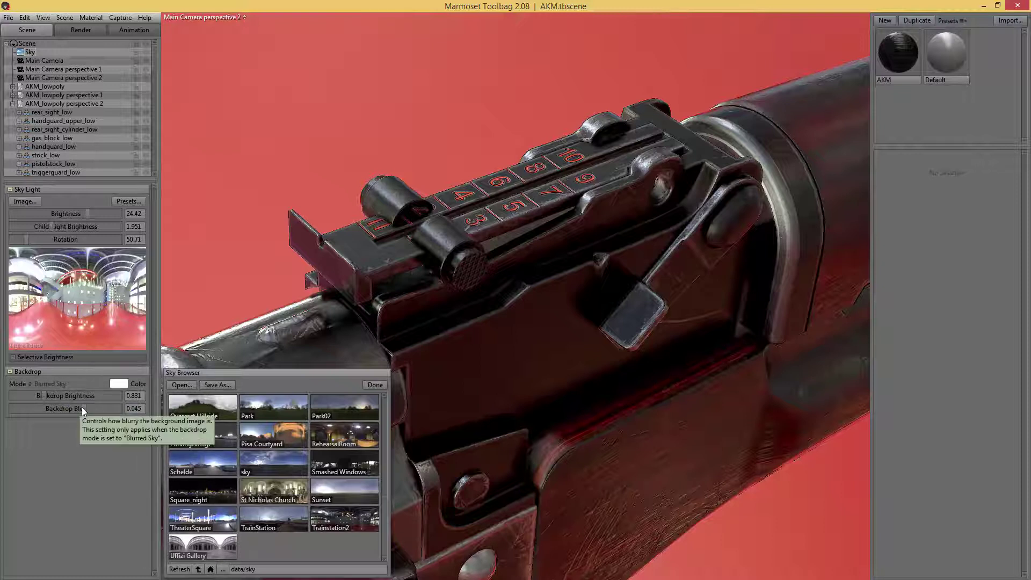
mouse_move(81, 407)
mouse_down()
mouse_move(48, 407)
mouse_move(81, 407)
mouse_up()
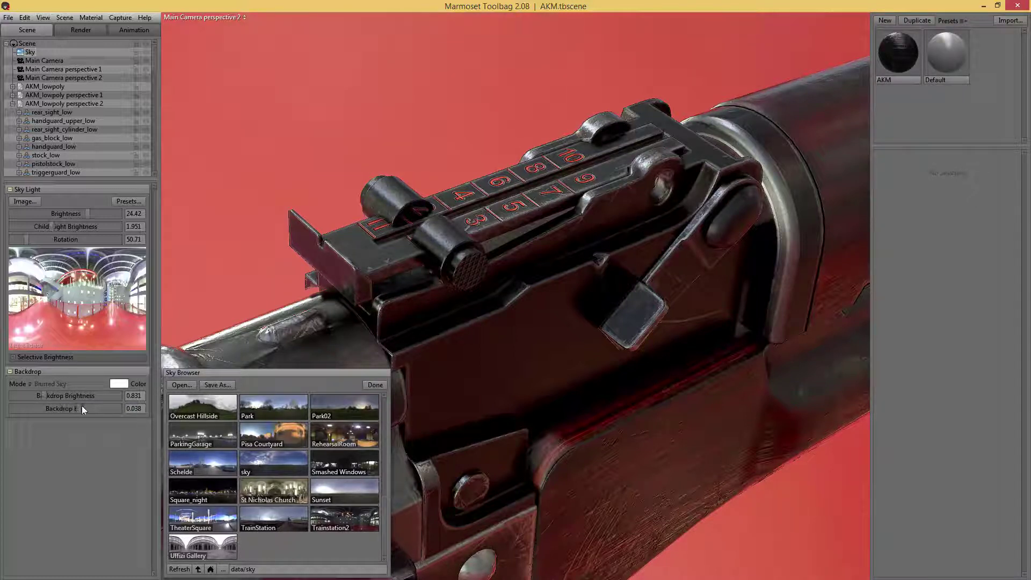
click(382, 384)
key(Tab)
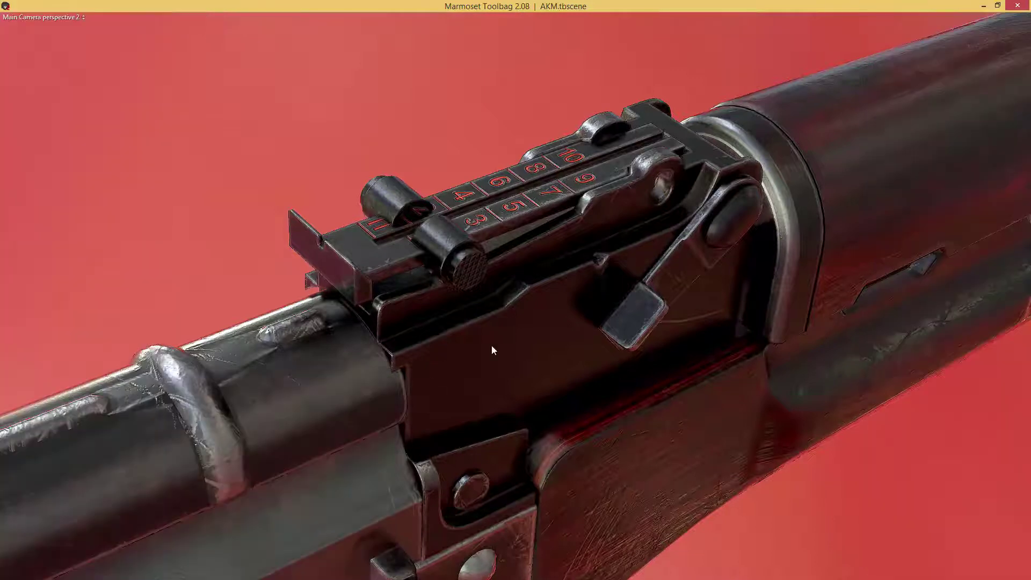
key(Tab)
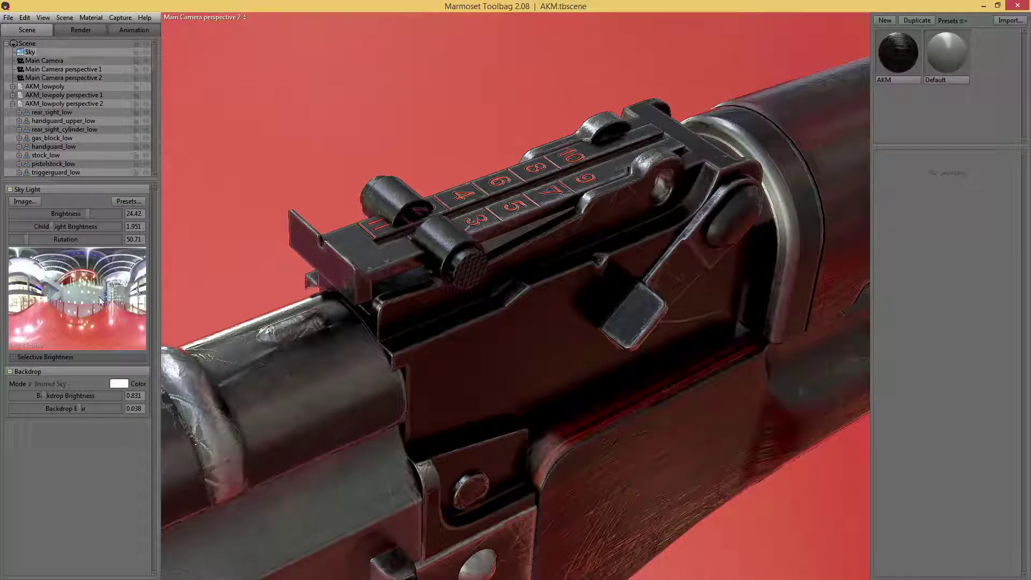
shift+right_drag(294, 247, 753, 480)
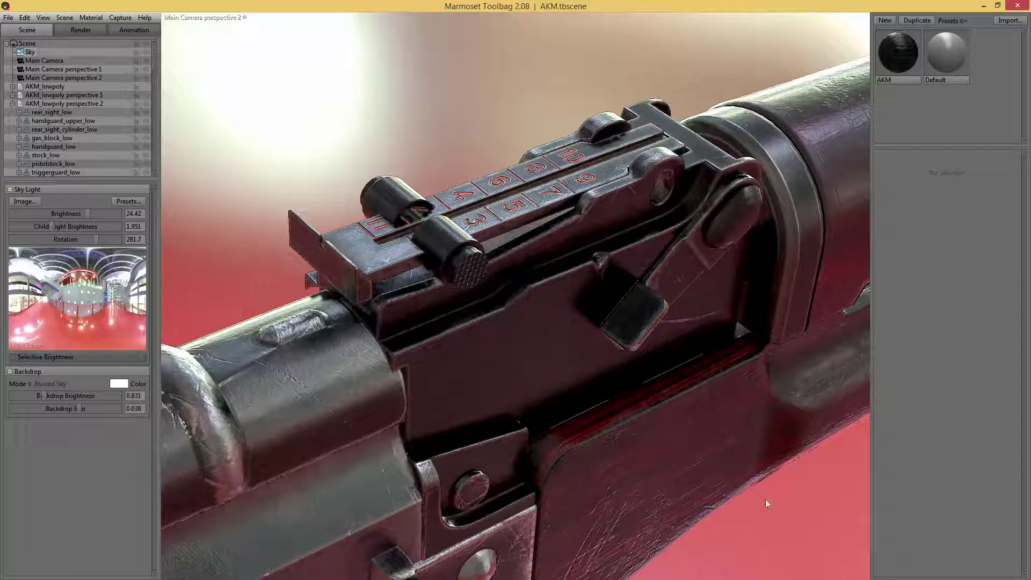
shift+right_drag(533, 67, 356, 82)
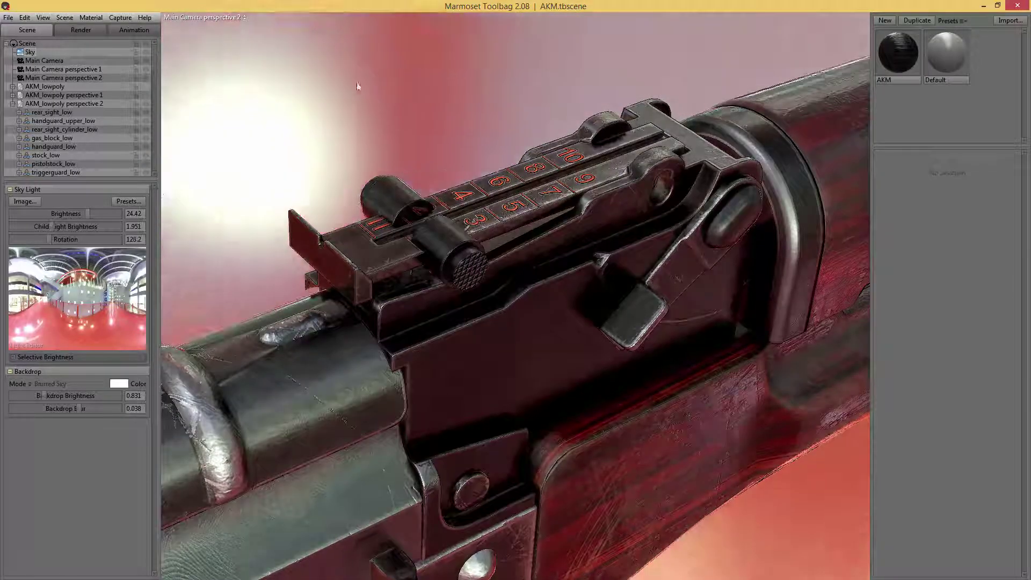
Try the Smashed Windows sky preset with backdrop brightness 1.705, sky rotation 106.2 and sky light brightness 3.601
click(131, 203)
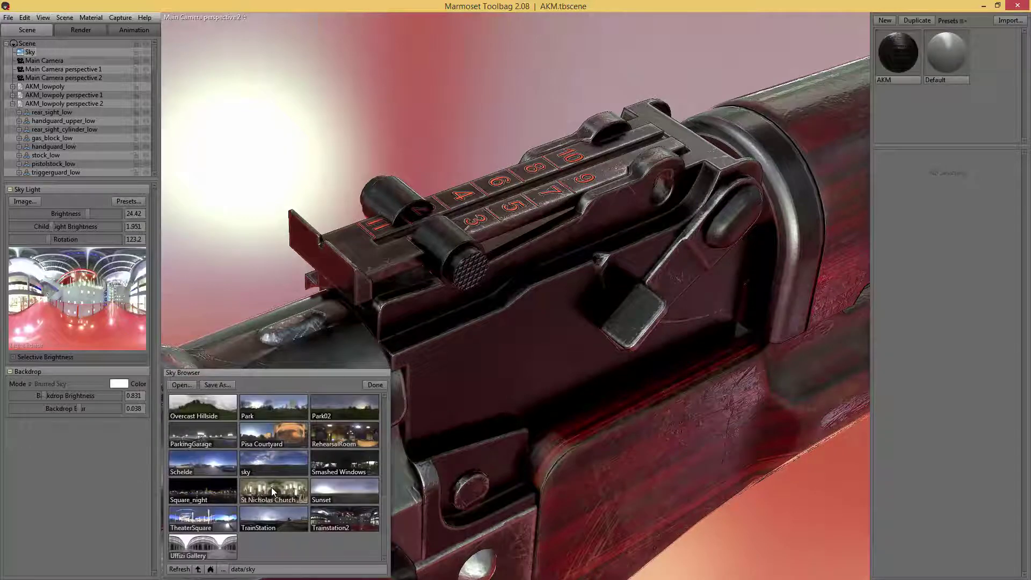
click(342, 471)
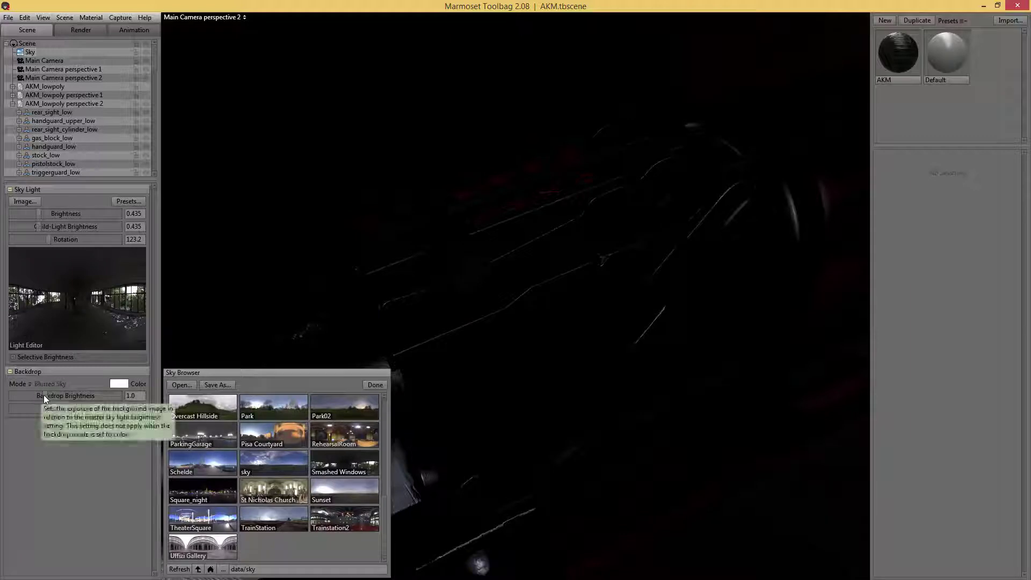
mouse_move(43, 395)
mouse_down()
mouse_move(89, 394)
mouse_move(50, 396)
mouse_up()
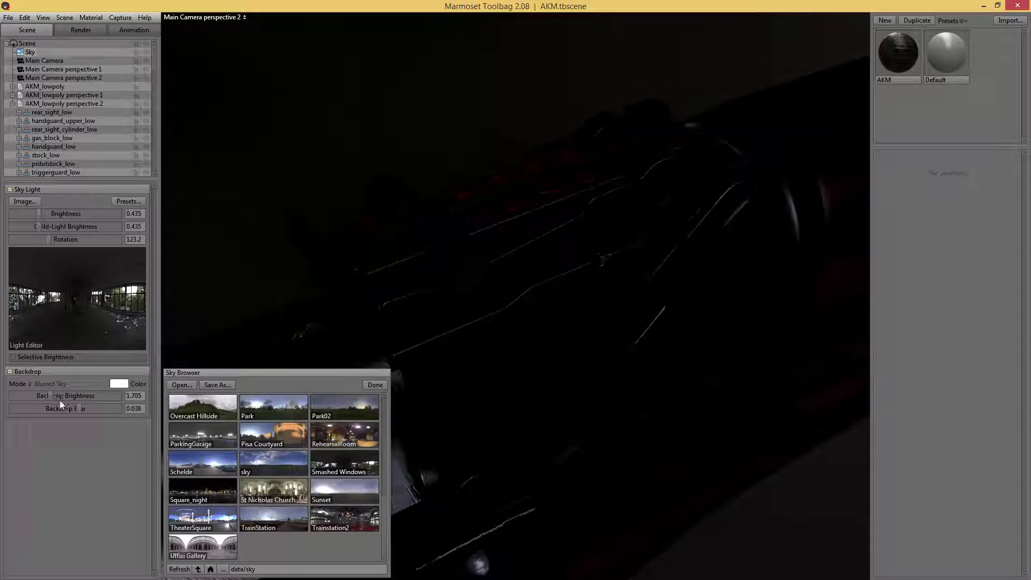
drag(41, 212, 66, 211)
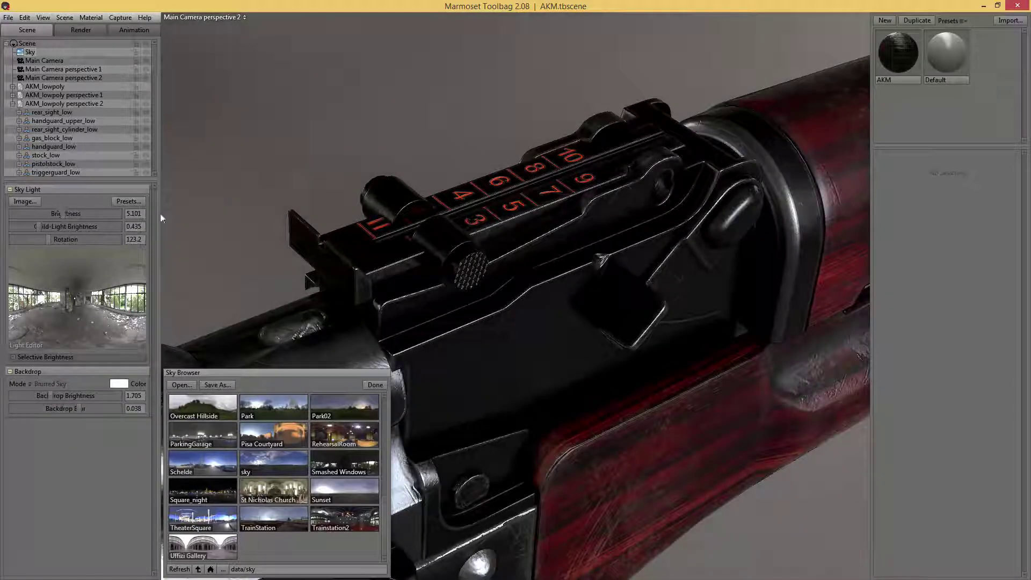
shift+drag(406, 192, 384, 184)
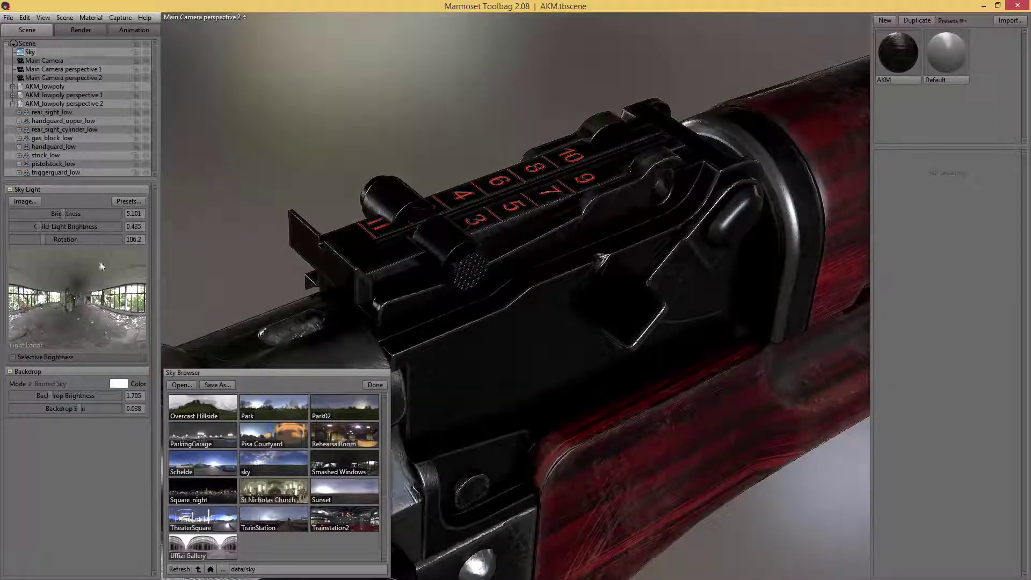
drag(60, 213, 72, 214)
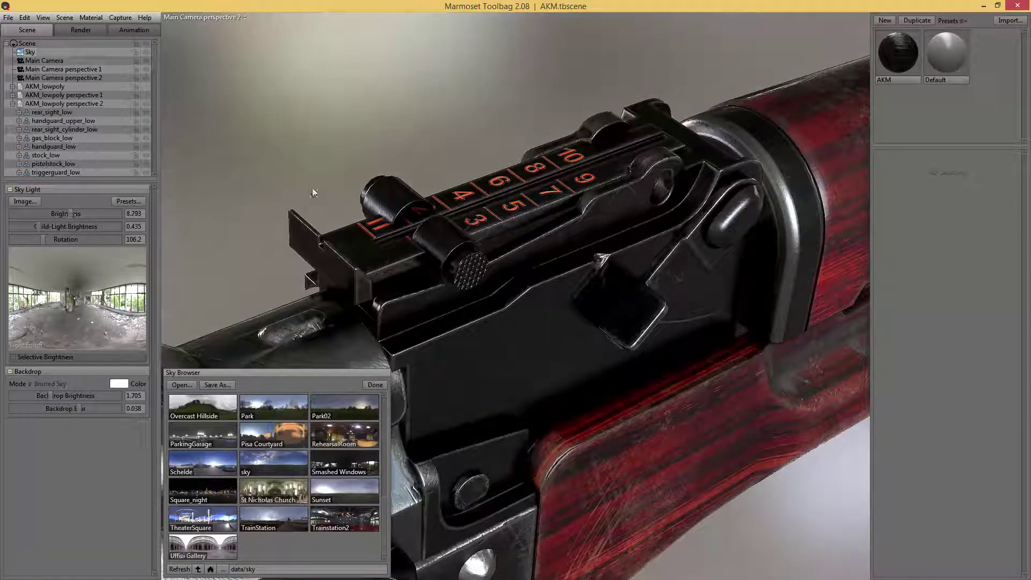
key(Tab)
key(Tab)
drag(72, 213, 59, 214)
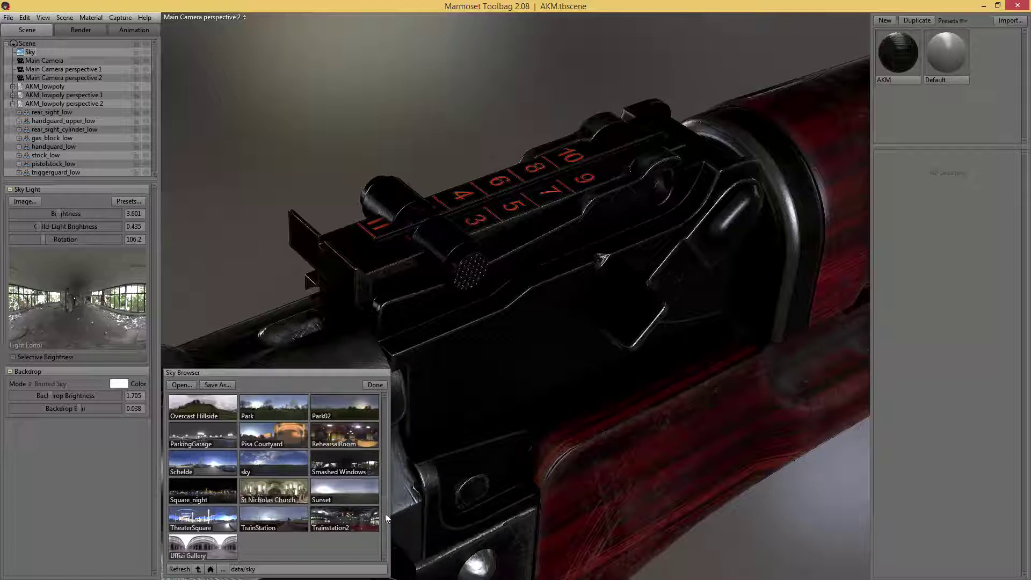
Load the Cathedral03 sky preset and raise the sky light brightness slightly
drag(384, 518, 391, 414)
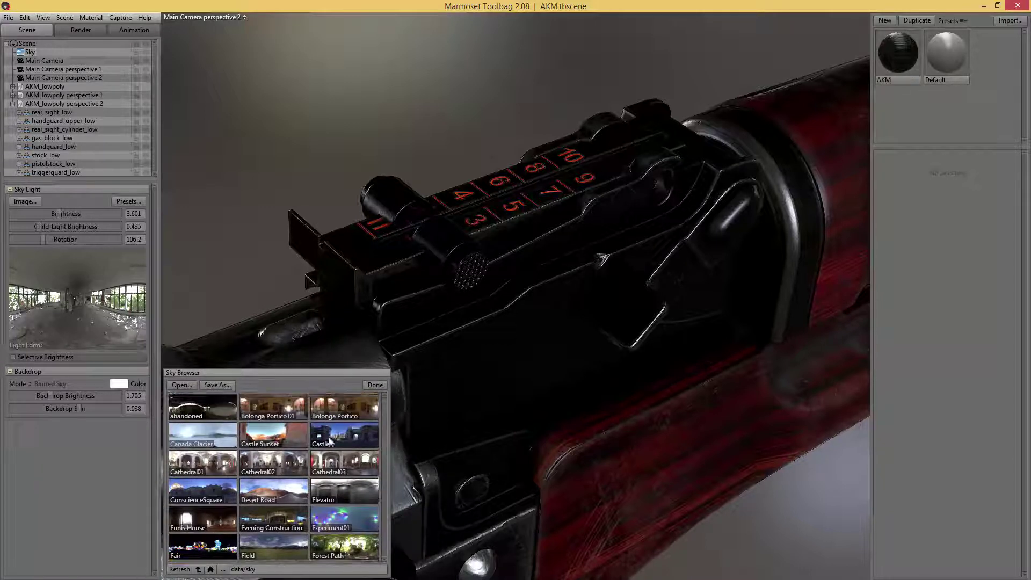
click(336, 459)
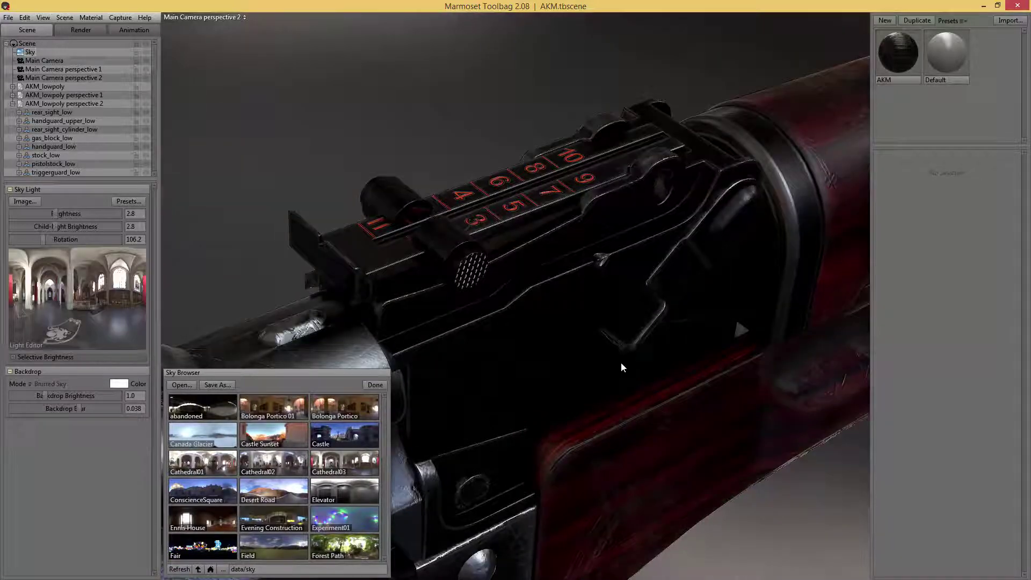
click(376, 385)
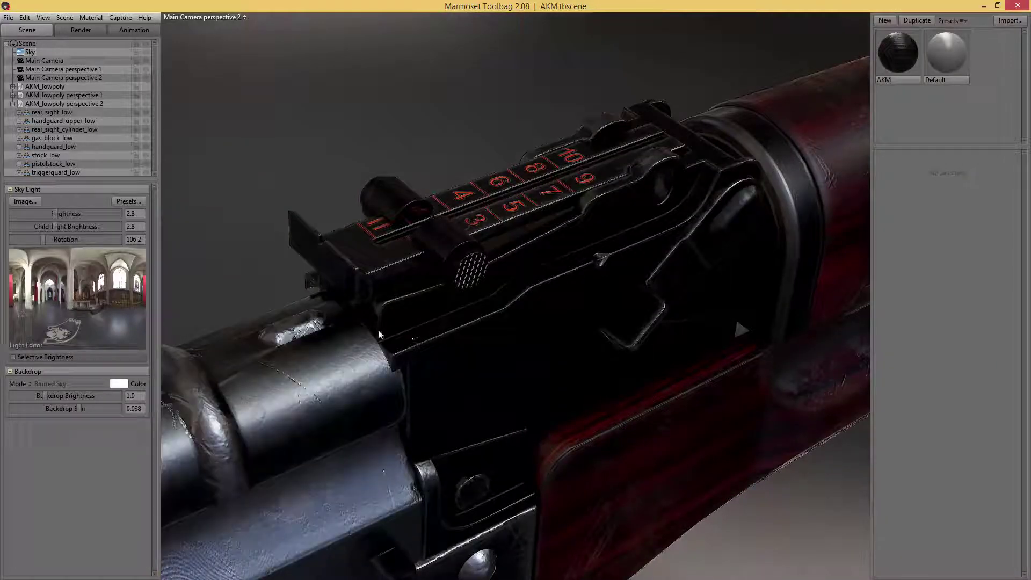
drag(58, 215, 60, 213)
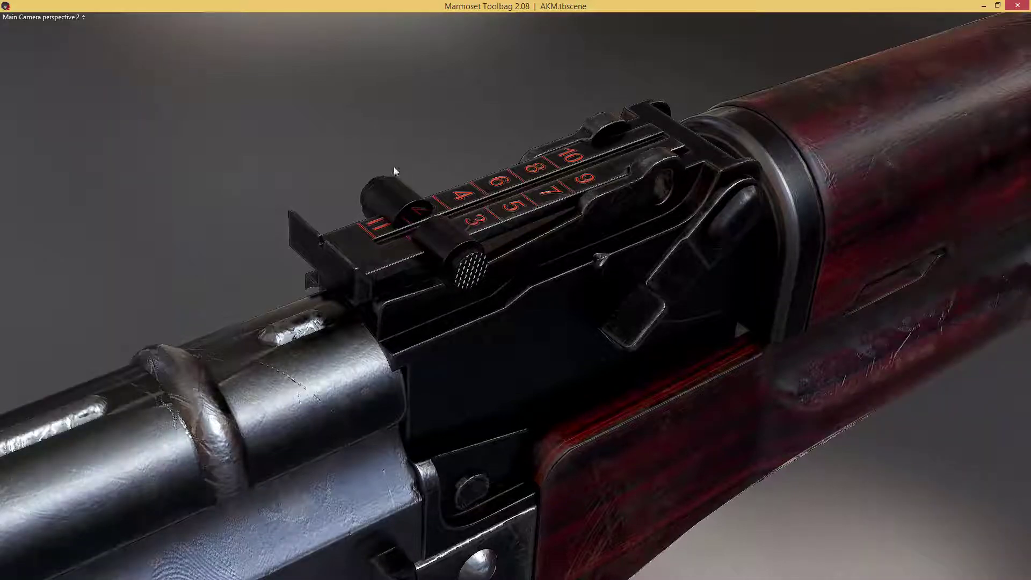
Frame the opposite side of the rear sight in the interface-free view and rotate the sky light to vary the lighting on it
key(Tab)
drag(400, 144, 414, 185)
drag(412, 166, 642, 161)
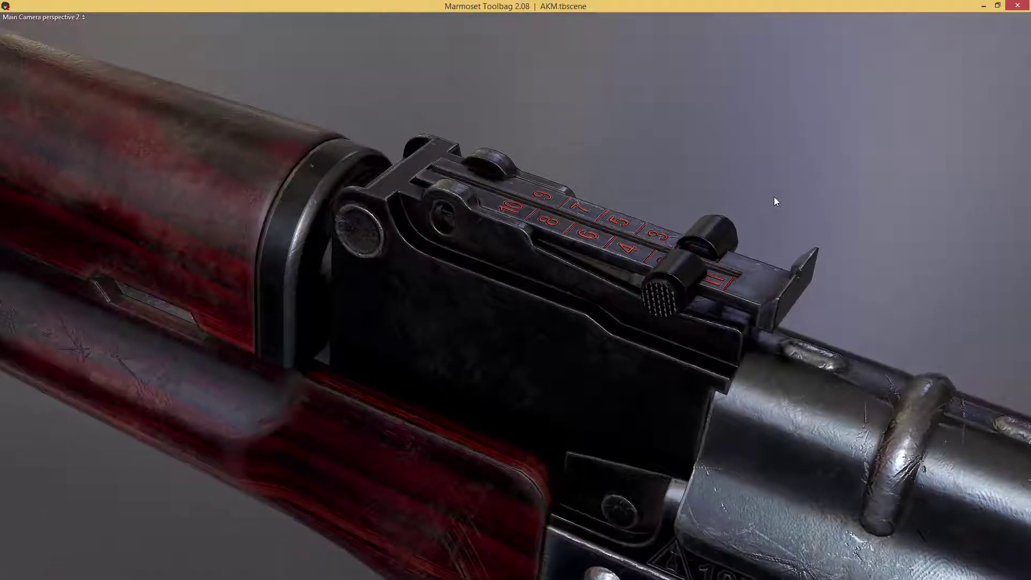
mouse_move(775, 198)
mouse_down()
mouse_move(941, 175)
mouse_move(767, 172)
mouse_move(811, 175)
mouse_move(817, 188)
mouse_move(760, 189)
mouse_up()
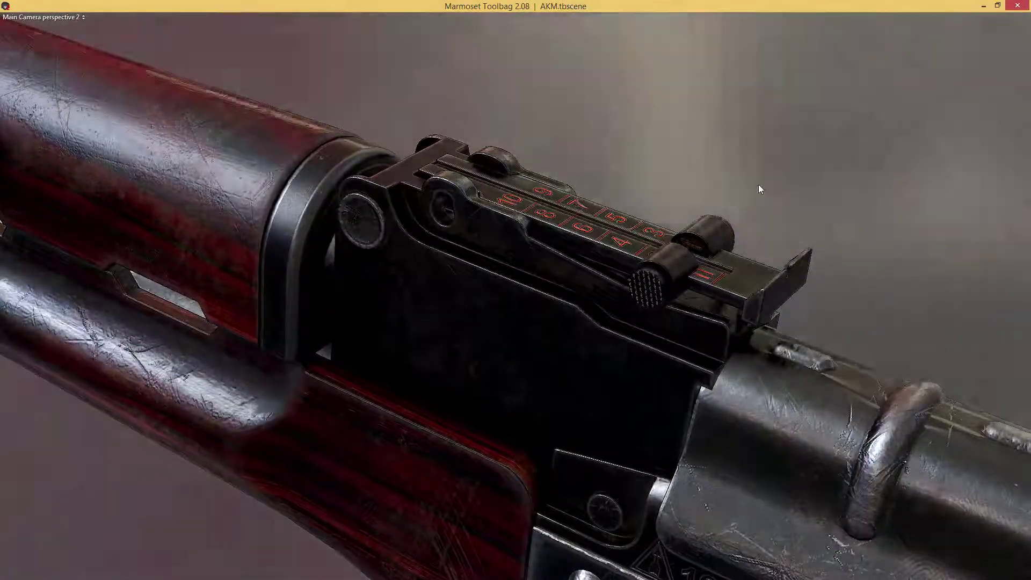
shift+right_drag(760, 189, 649, 177)
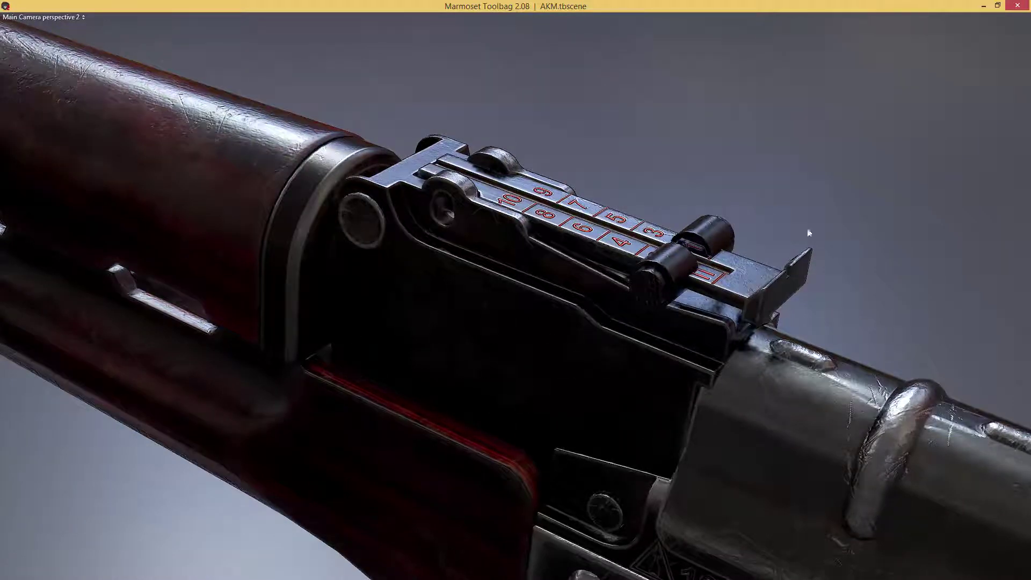
shift+right_drag(810, 232, 736, 205)
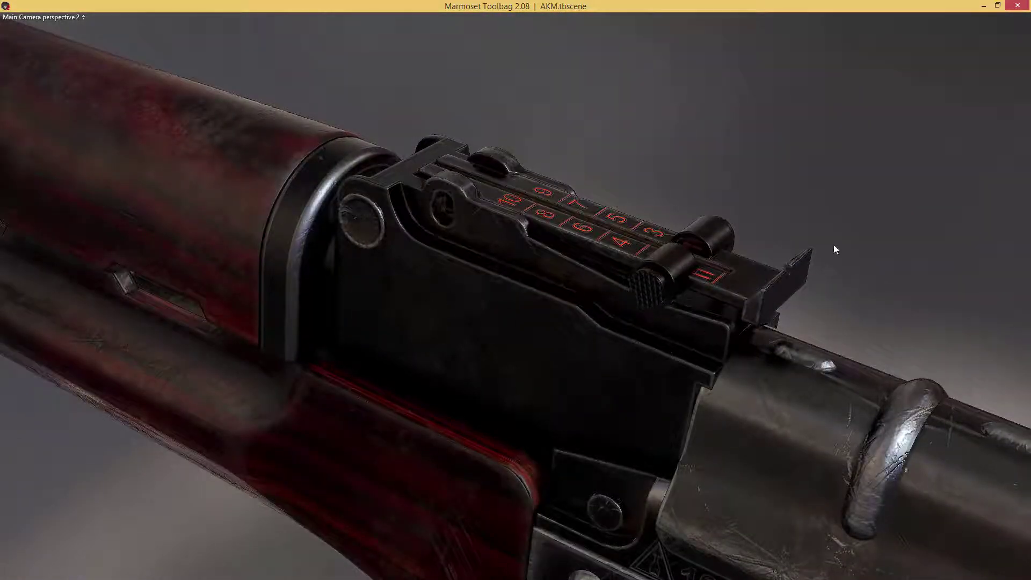
Rotate the sky to about 283.7 to brighten the metal and wood around the rear sight
shift+right_drag(833, 248, 786, 241)
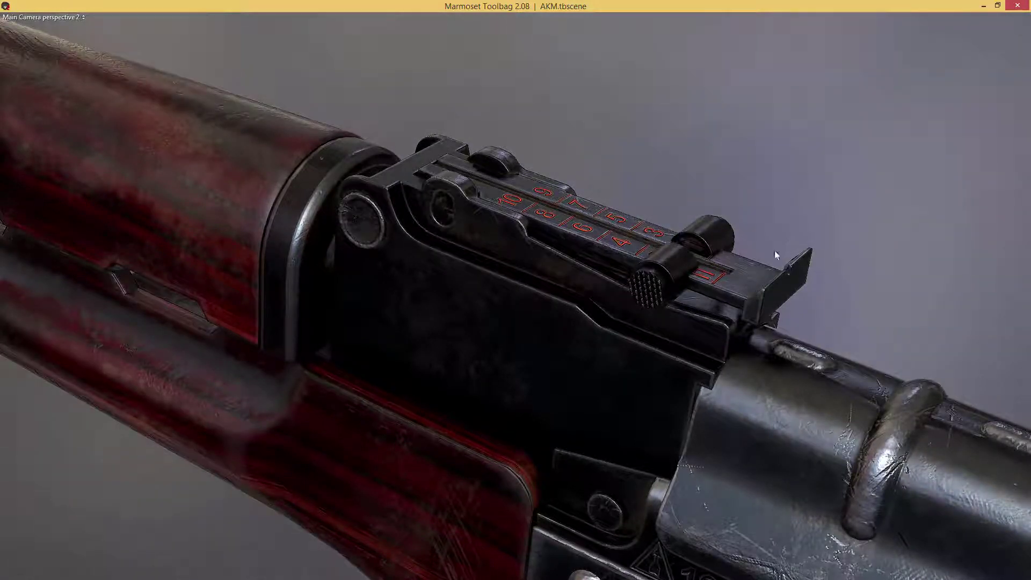
shift+right_drag(849, 253, 845, 269)
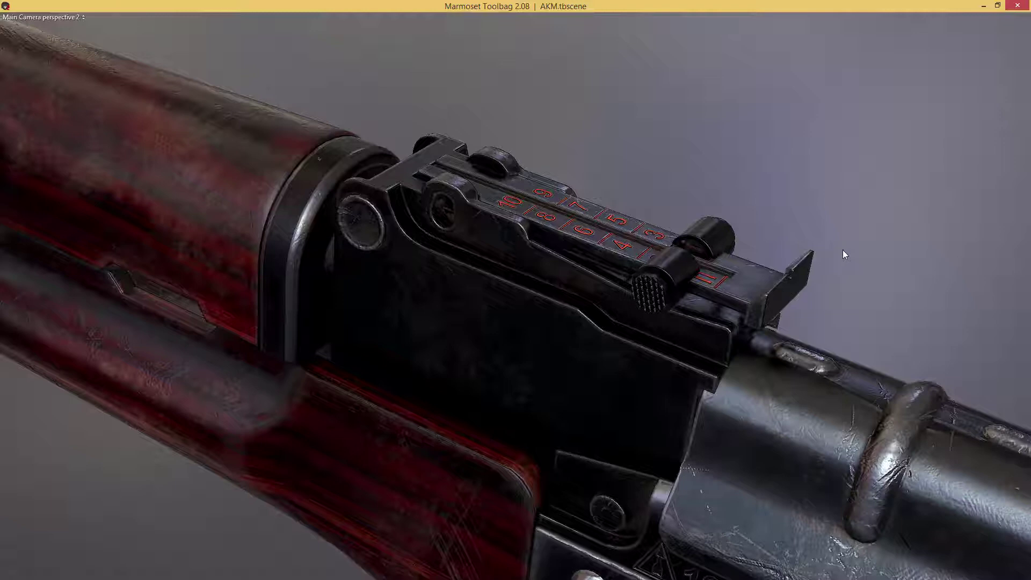
Enable depth of field on Main Camera perspective 2 and set the focus distance to 22.24
key(Tab)
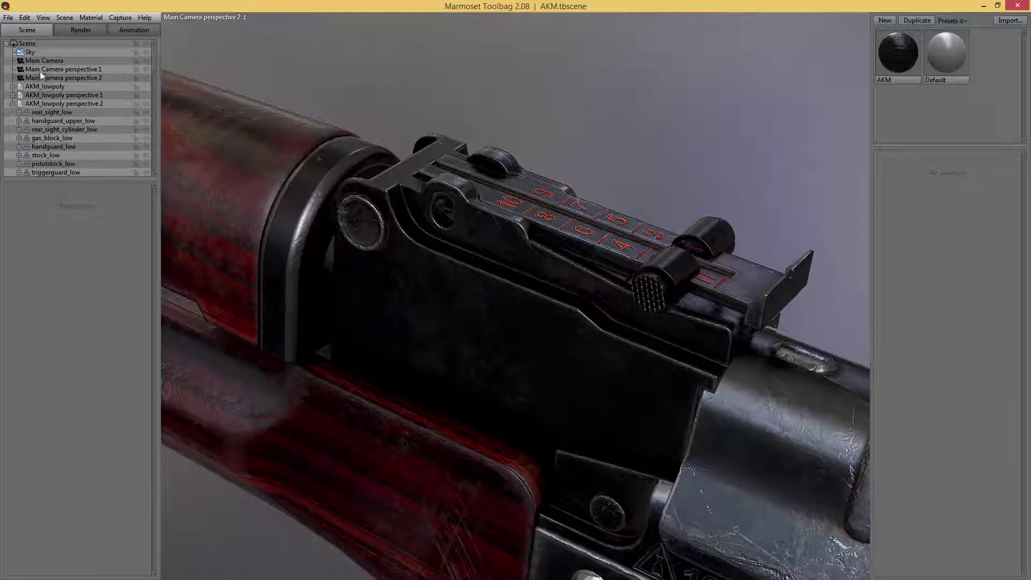
click(82, 77)
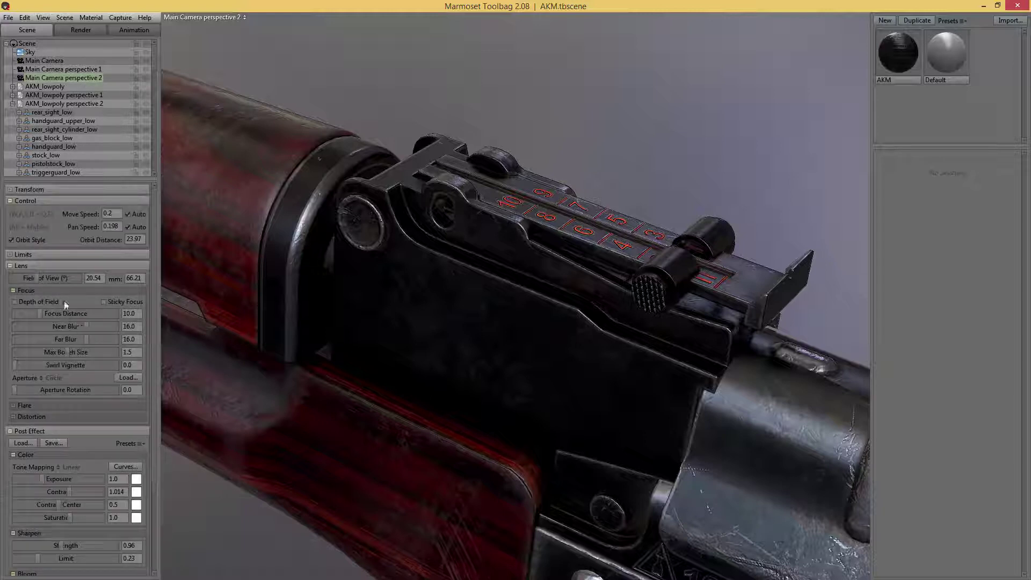
click(14, 302)
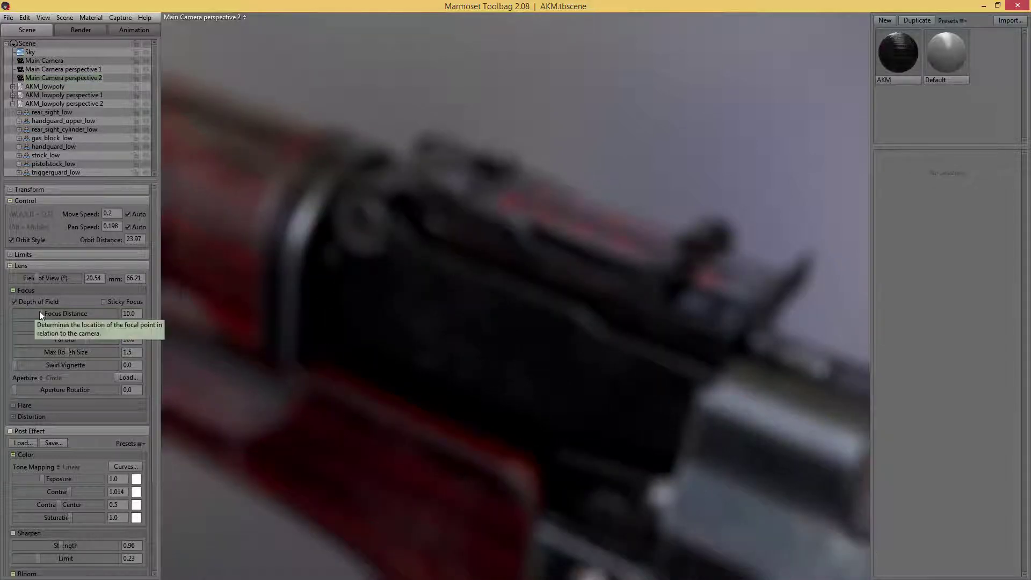
drag(40, 311, 44, 313)
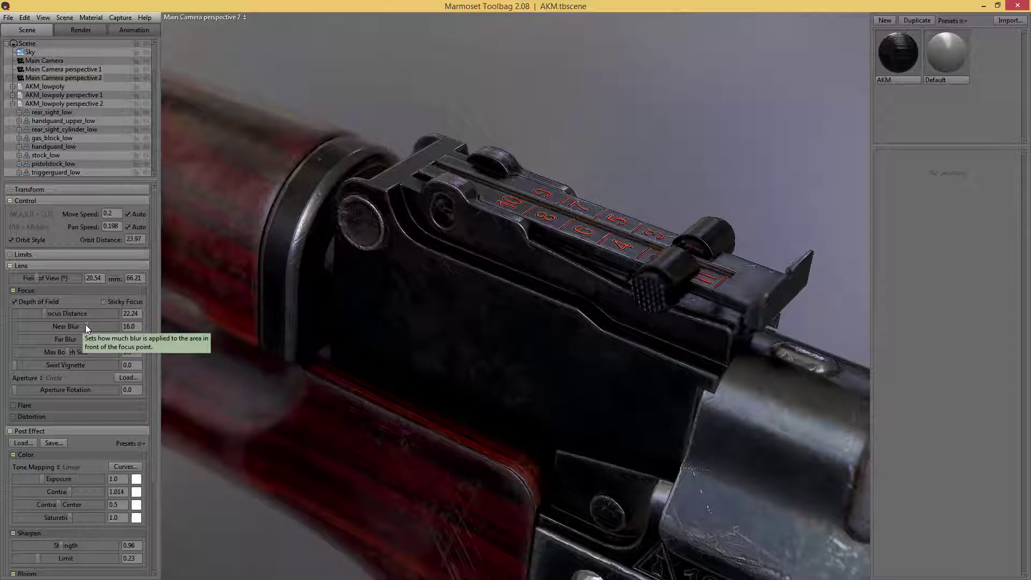
Adjust the camera's depth-of-field blur, setting Near Blur to 12.97 and Far Blur to 32.0
drag(86, 324, 79, 324)
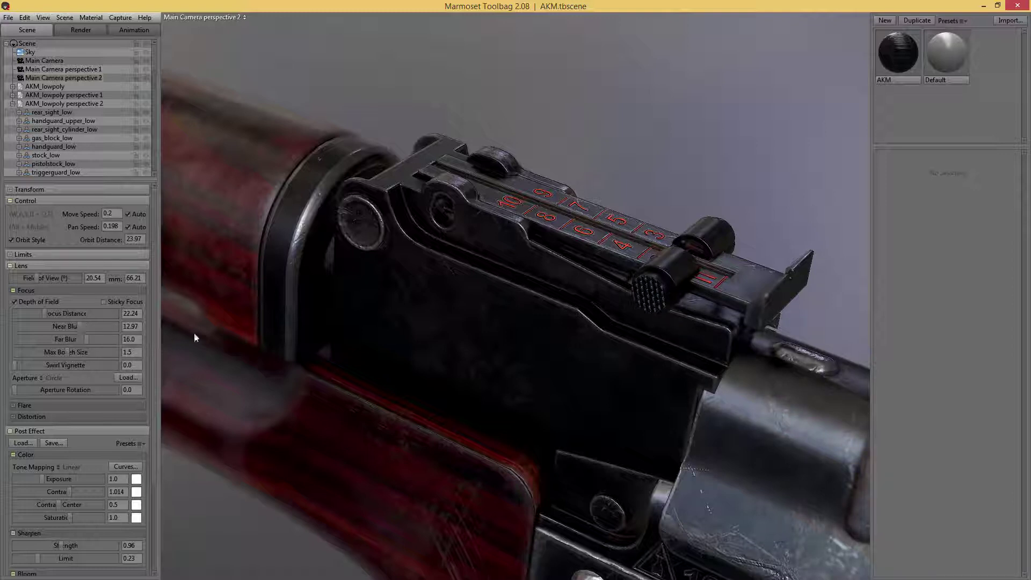
drag(78, 326, 140, 325)
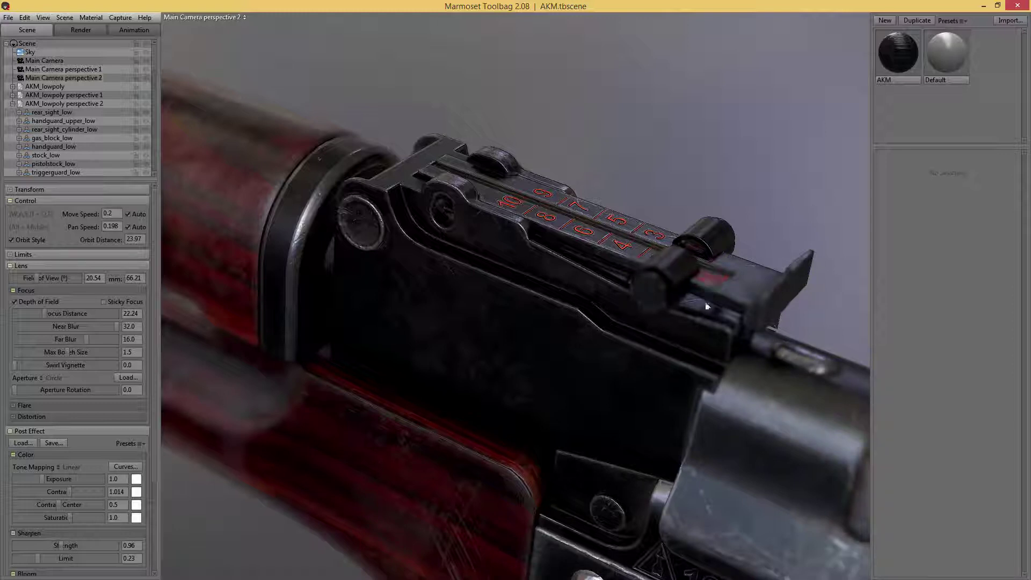
drag(114, 327, 86, 327)
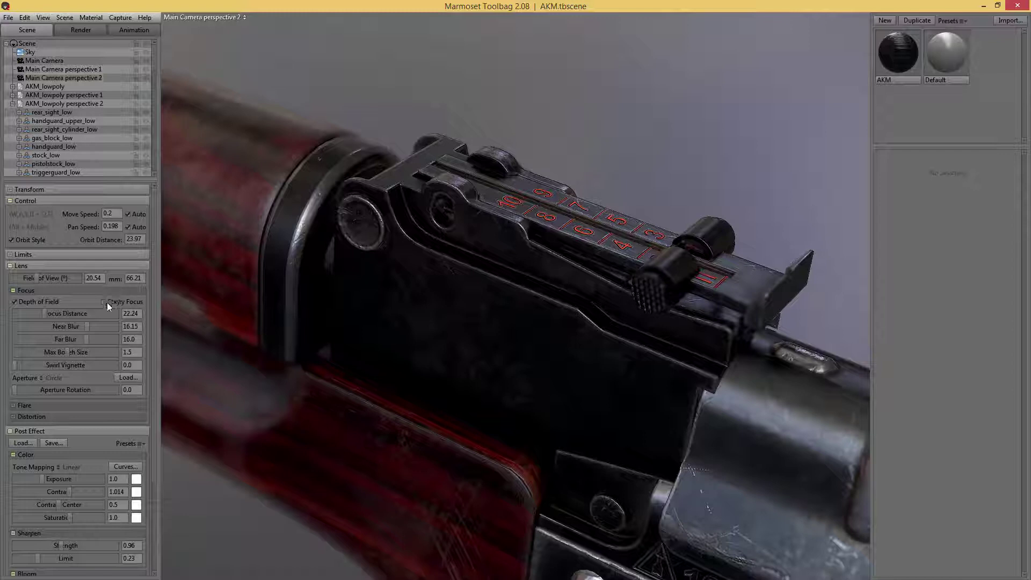
drag(88, 339, 116, 339)
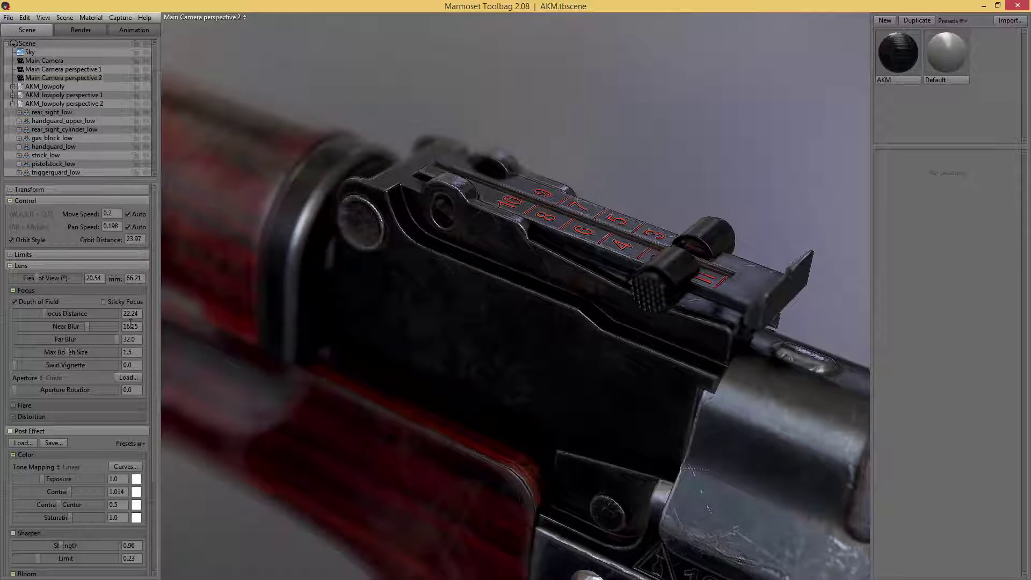
mouse_move(99, 327)
mouse_down()
mouse_move(77, 326)
mouse_move(133, 326)
mouse_move(80, 328)
mouse_up()
Add a directional light to the Cathedral sky at the round bright window and set its brightness to 1.921
click(30, 53)
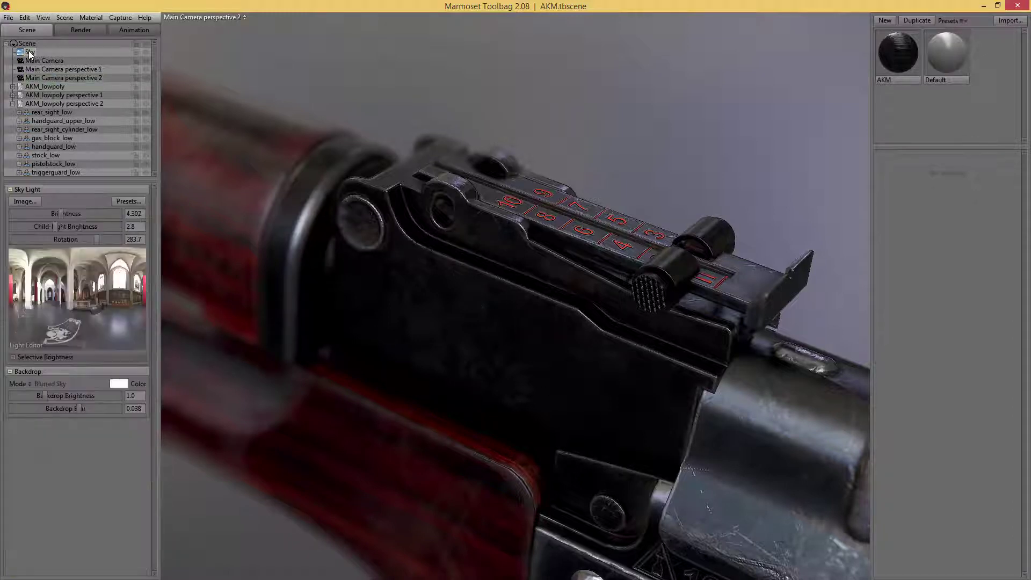
click(55, 303)
mouse_move(59, 302)
mouse_down()
mouse_move(57, 285)
mouse_move(144, 287)
mouse_move(91, 325)
mouse_move(87, 301)
mouse_move(69, 302)
mouse_move(50, 277)
mouse_move(53, 285)
mouse_up()
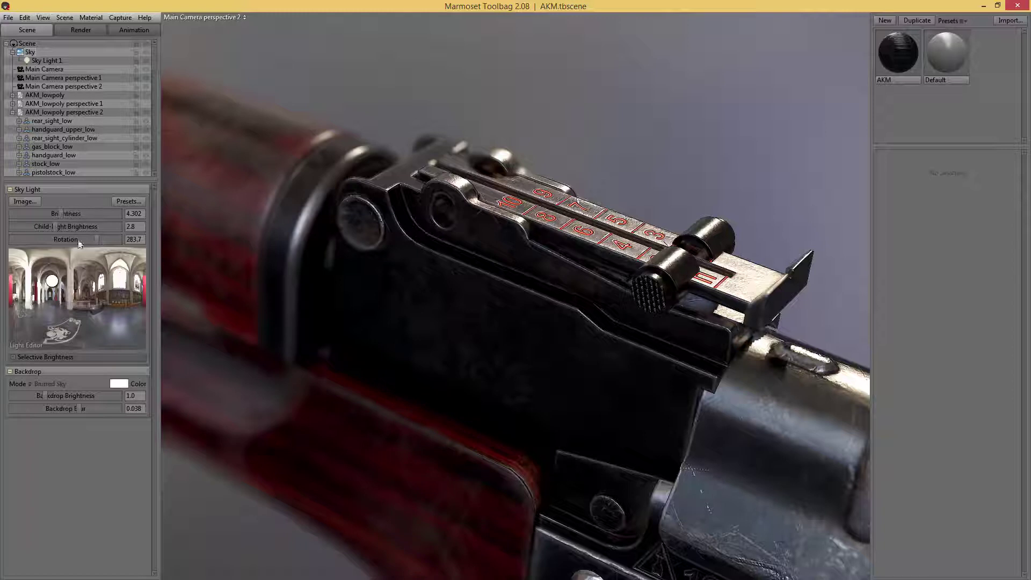
click(45, 60)
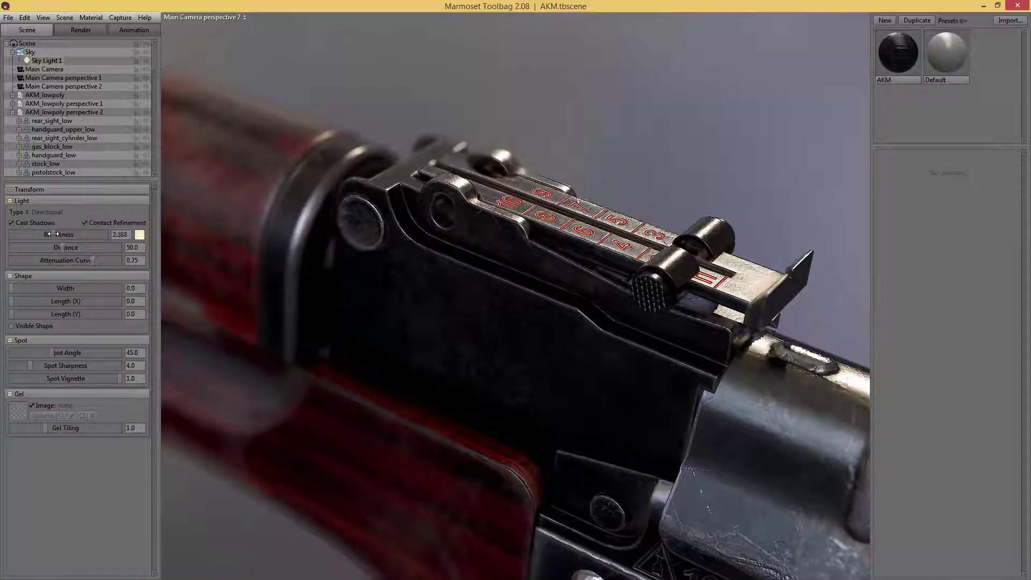
drag(52, 234, 48, 234)
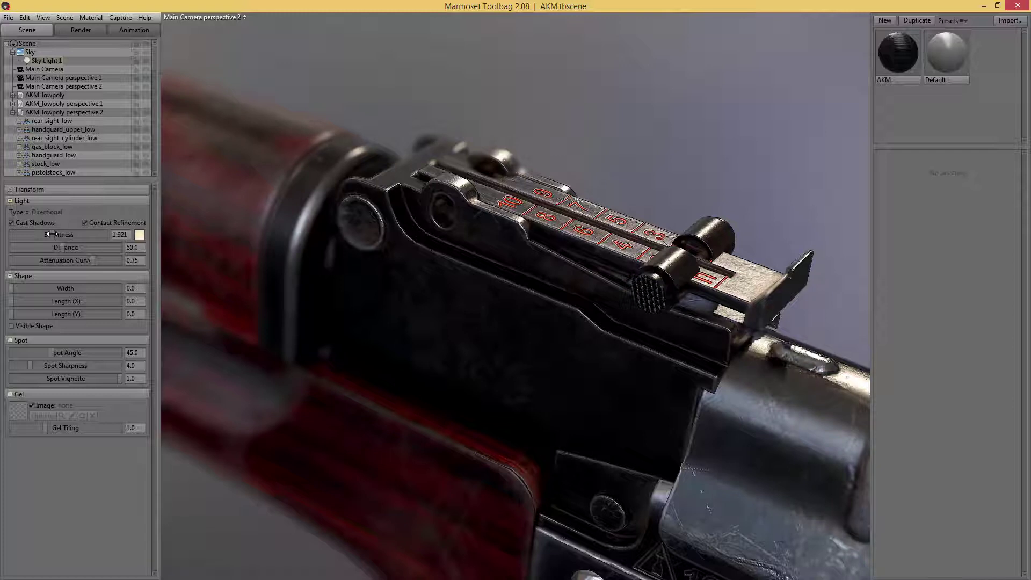
Add a second sky light and move it across the sky image onto the large arched window
click(29, 52)
click(58, 293)
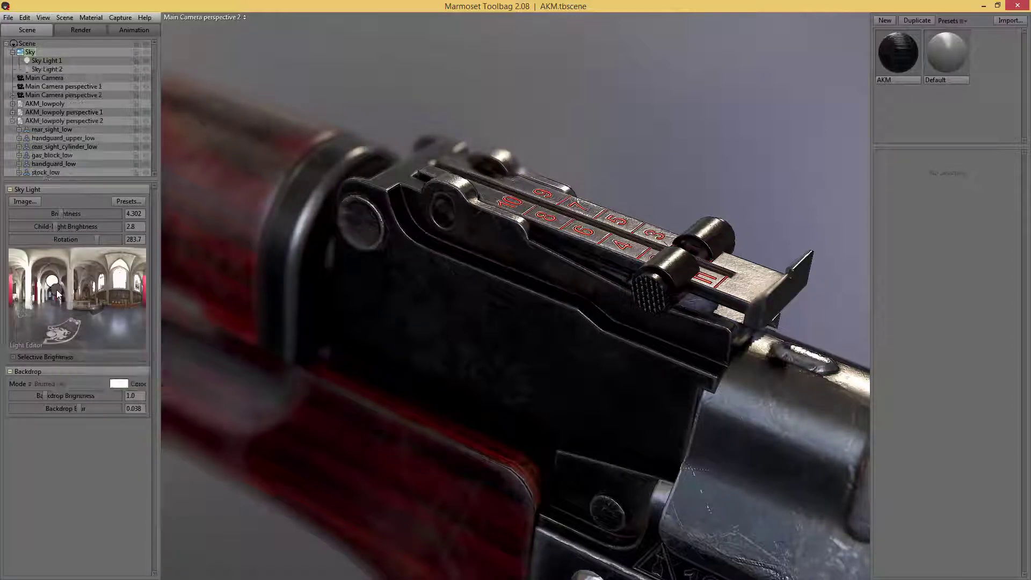
drag(57, 292, 72, 285)
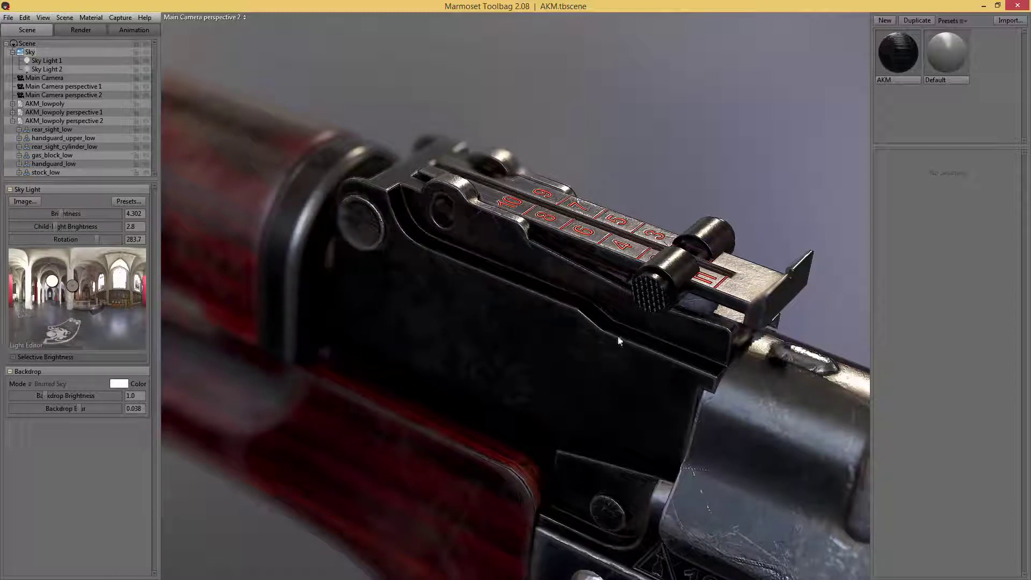
mouse_move(72, 285)
mouse_down()
mouse_move(85, 295)
mouse_move(100, 286)
mouse_up()
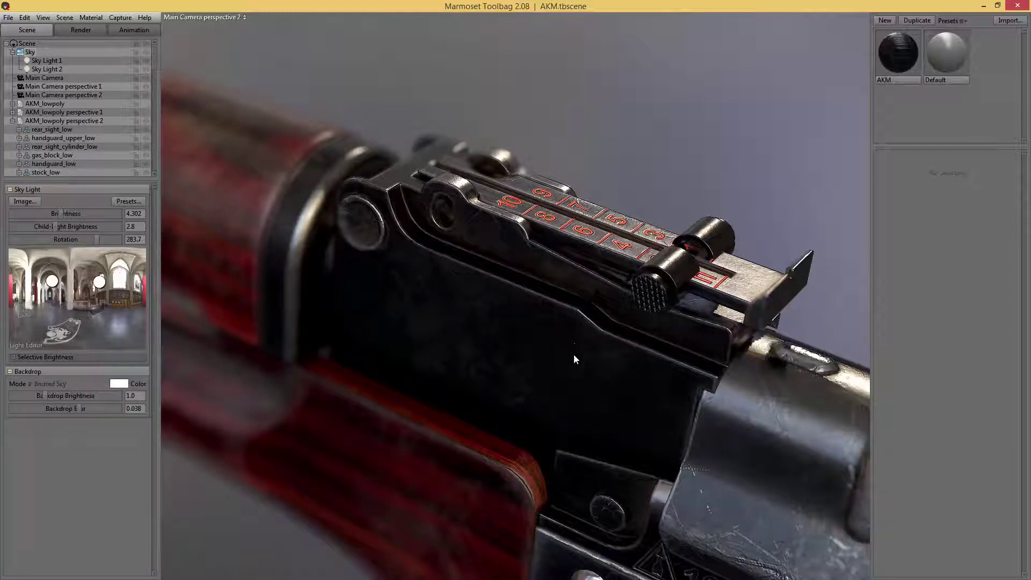
Toggle Sky Light 2 off and on to compare its effect, and set its brightness to 9.221
click(145, 68)
click(145, 69)
click(46, 69)
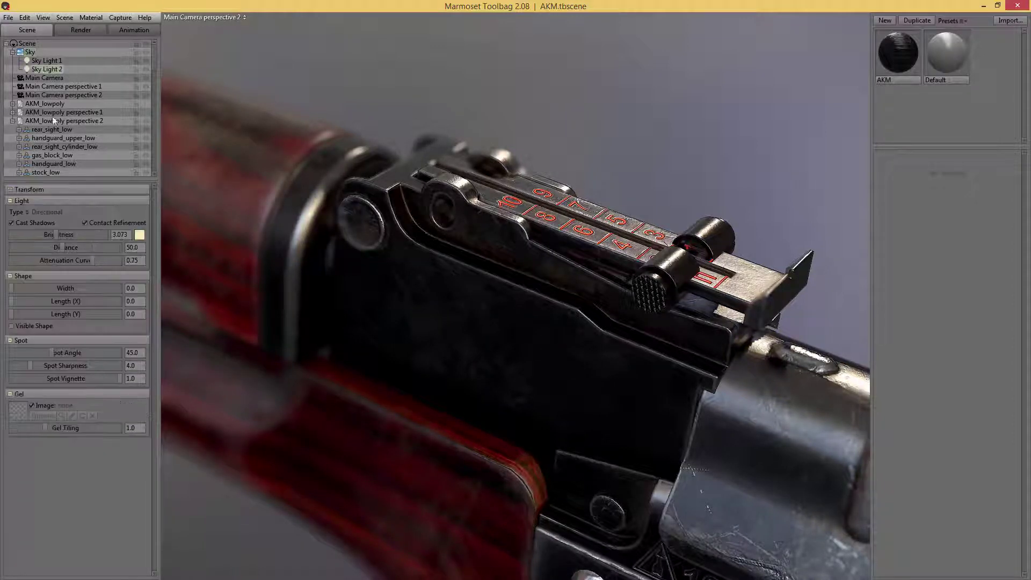
drag(58, 235, 68, 235)
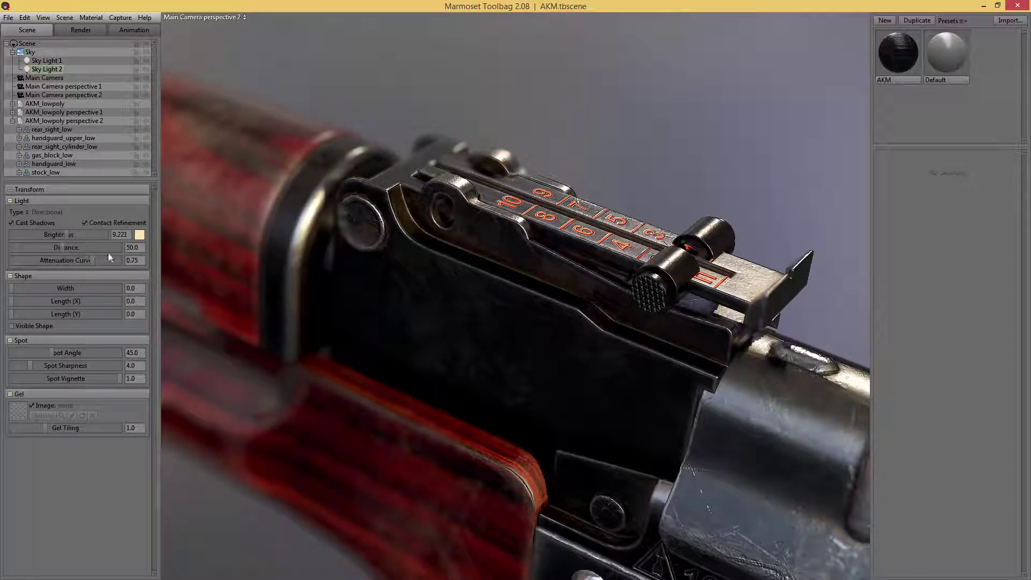
Change the color of Sky Light 2 to a neutral light grey, dcdcdc
click(140, 235)
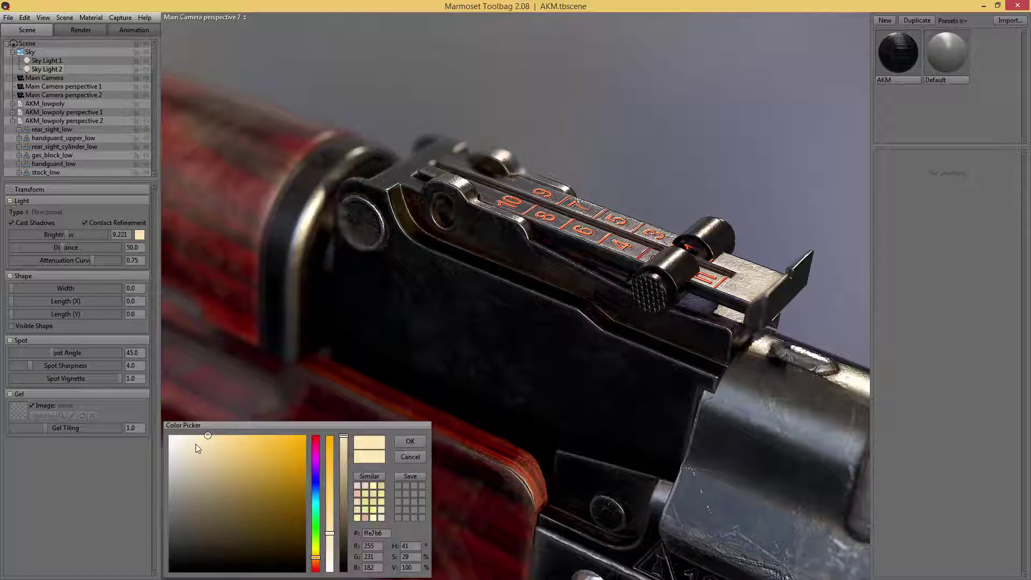
click(316, 492)
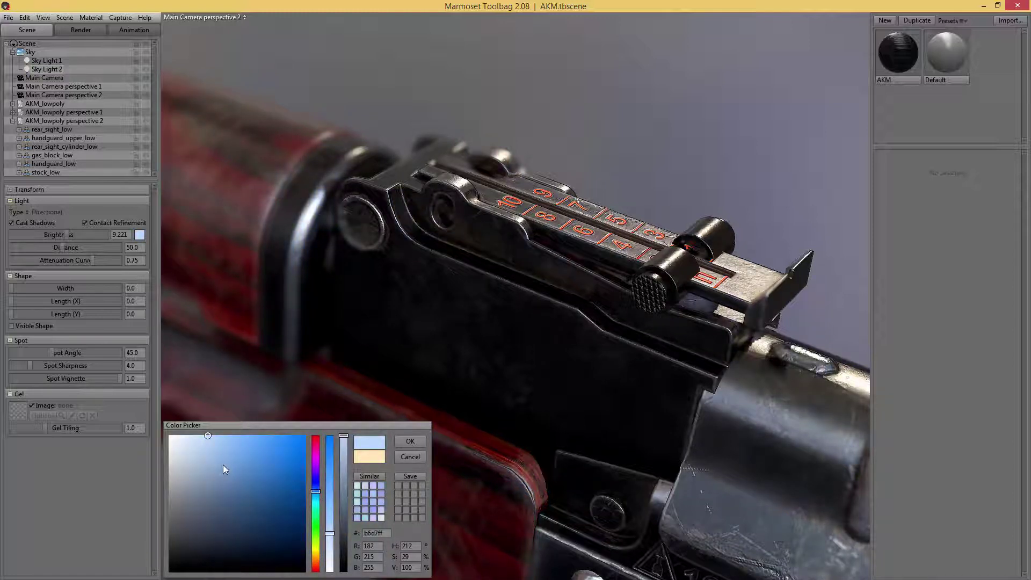
mouse_move(224, 465)
mouse_down()
mouse_move(153, 448)
mouse_move(165, 454)
mouse_up()
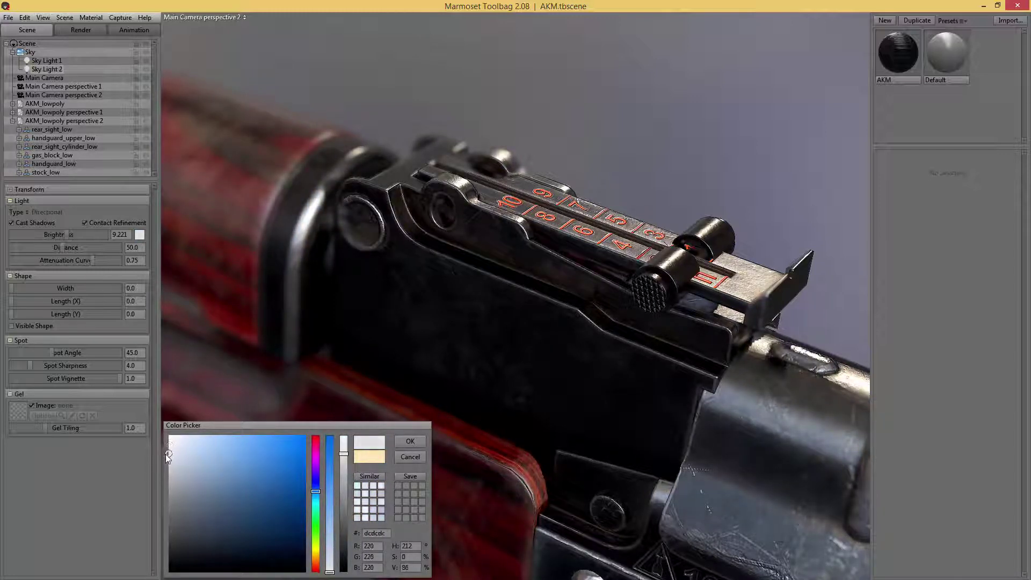
click(410, 441)
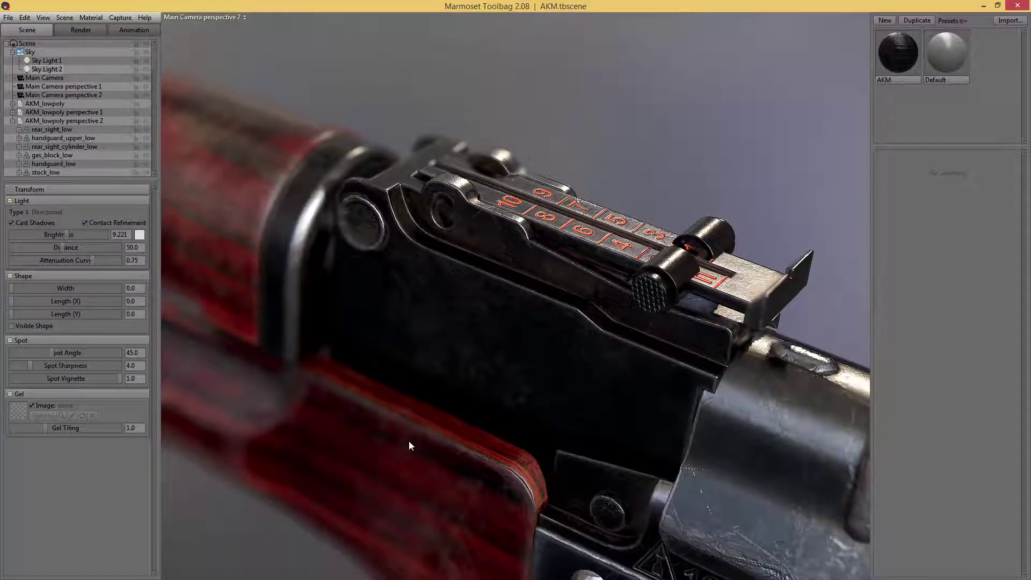
Shift the camera framing so the rifle sits slightly higher, and check the shot in the interface-free view
key(Tab)
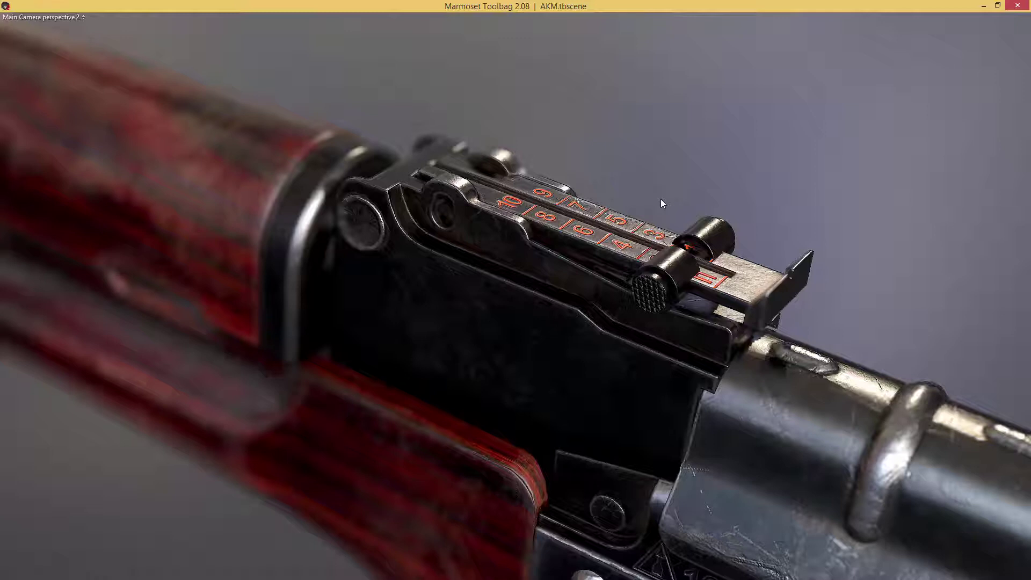
middle_drag(661, 200, 664, 181)
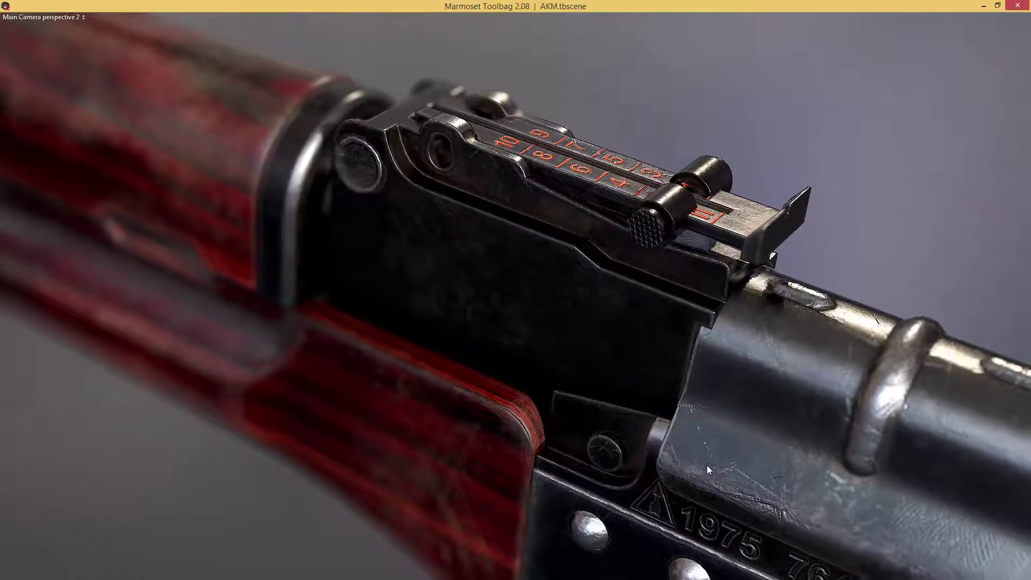
key(Tab)
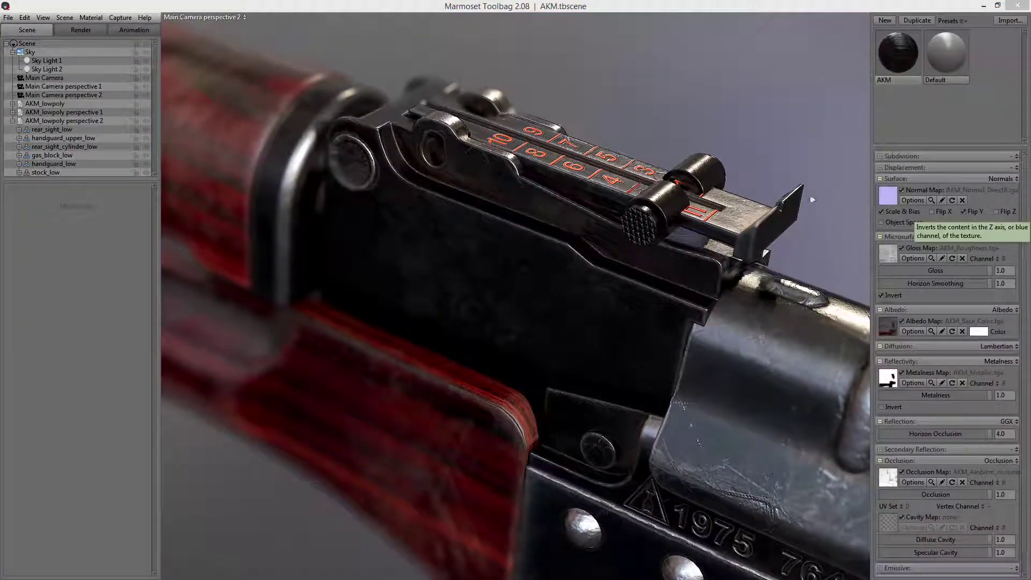
key(Tab)
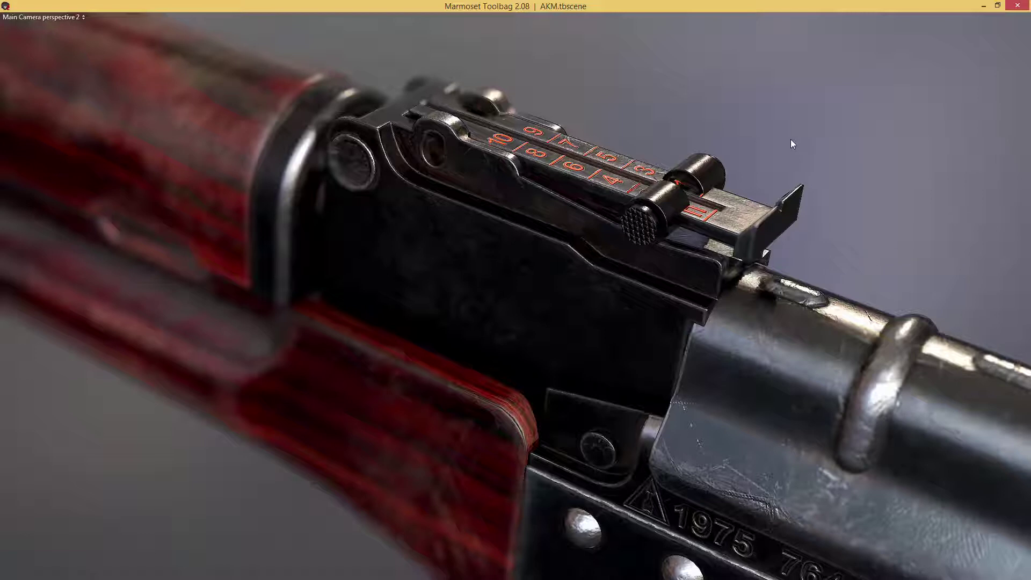
Set the AKM material's Horizon Smoothing and Horizon Occlusion to 0.0
key(Tab)
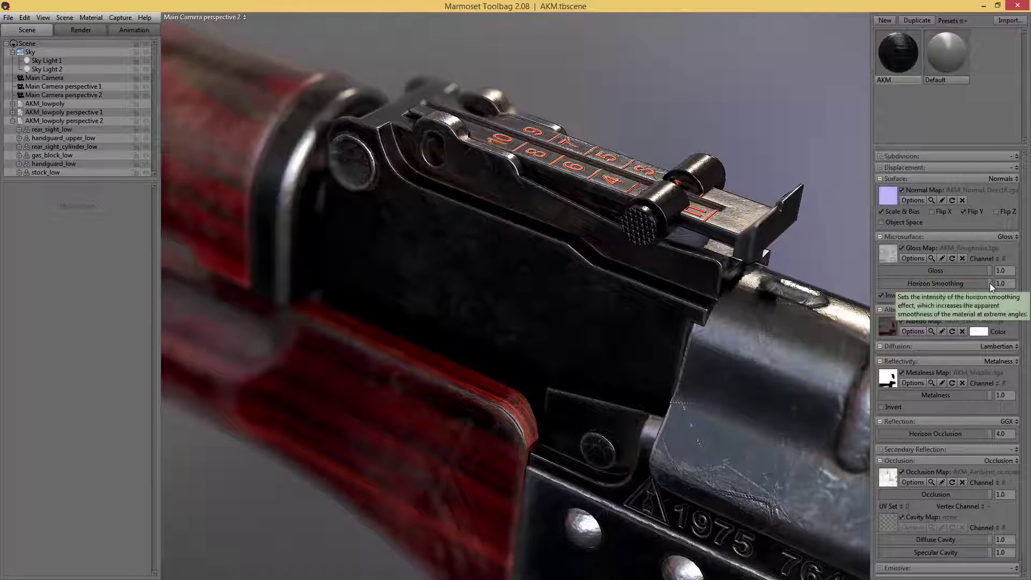
mouse_move(991, 283)
mouse_down()
mouse_move(975, 283)
mouse_move(991, 282)
mouse_up()
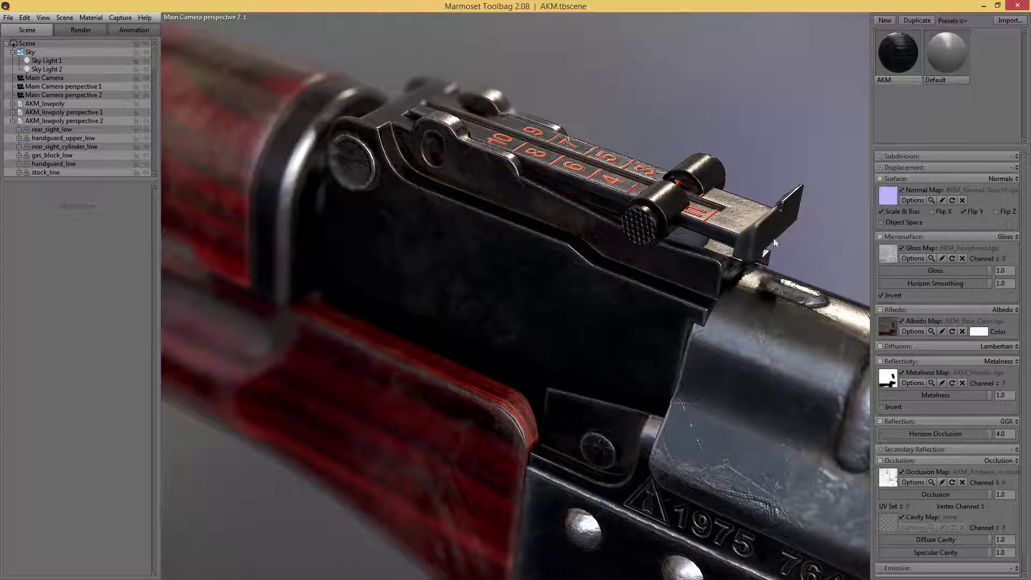
drag(988, 285, 846, 275)
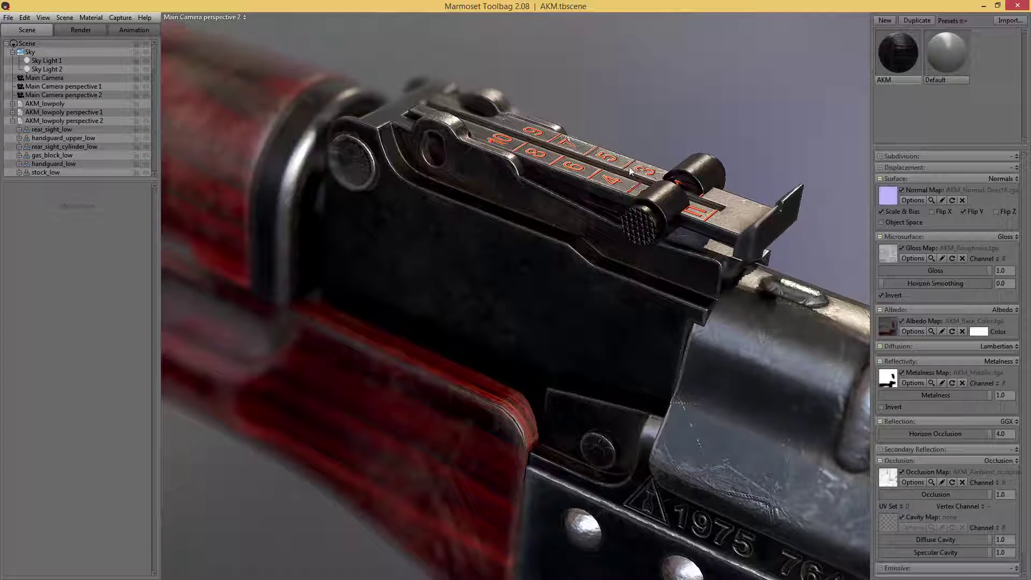
mouse_move(884, 286)
mouse_down()
mouse_move(901, 283)
mouse_move(881, 283)
mouse_up()
mouse_move(990, 434)
mouse_down()
mouse_move(859, 427)
mouse_move(1010, 434)
mouse_move(737, 414)
mouse_move(538, 416)
mouse_up()
Toggle Sky Light 1 off and on to compare its effect, and change its color to a pale pink
click(47, 60)
click(147, 60)
click(146, 60)
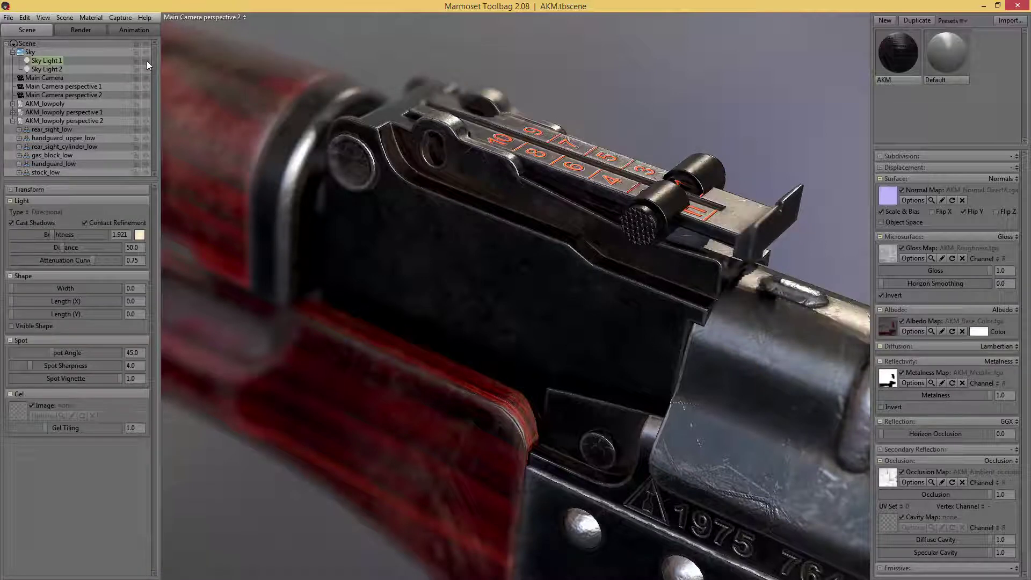
click(140, 235)
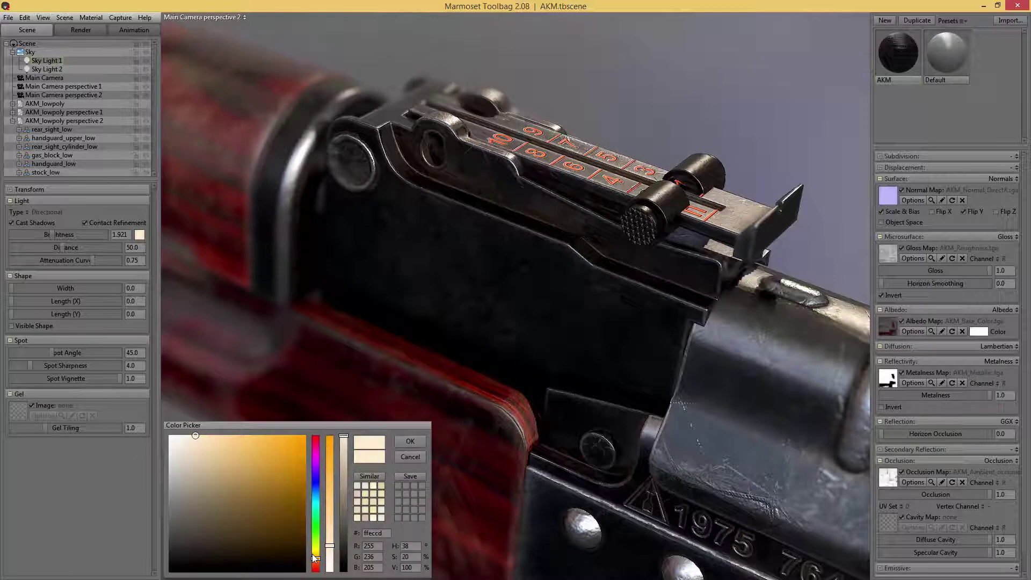
drag(316, 562, 318, 571)
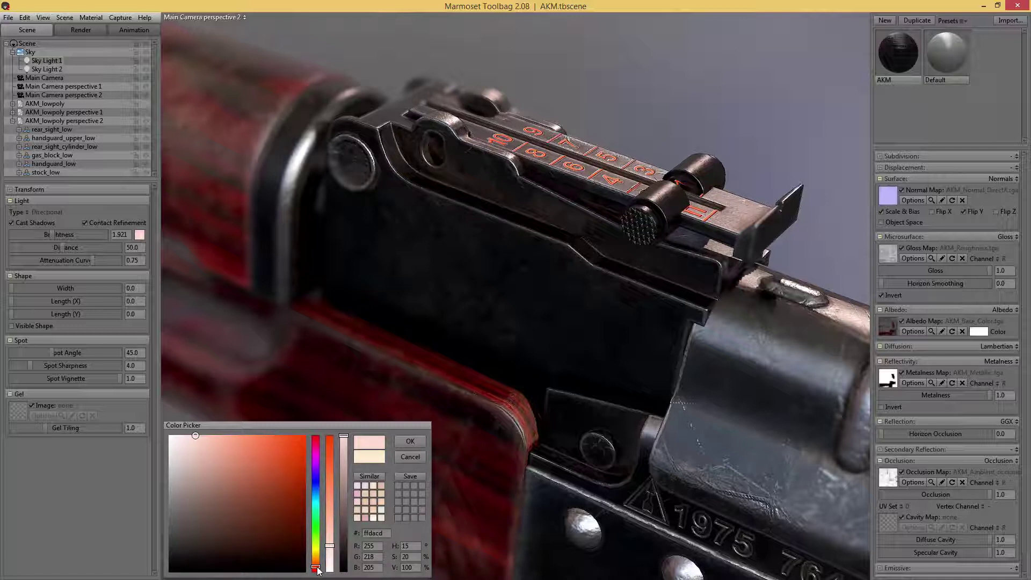
click(410, 441)
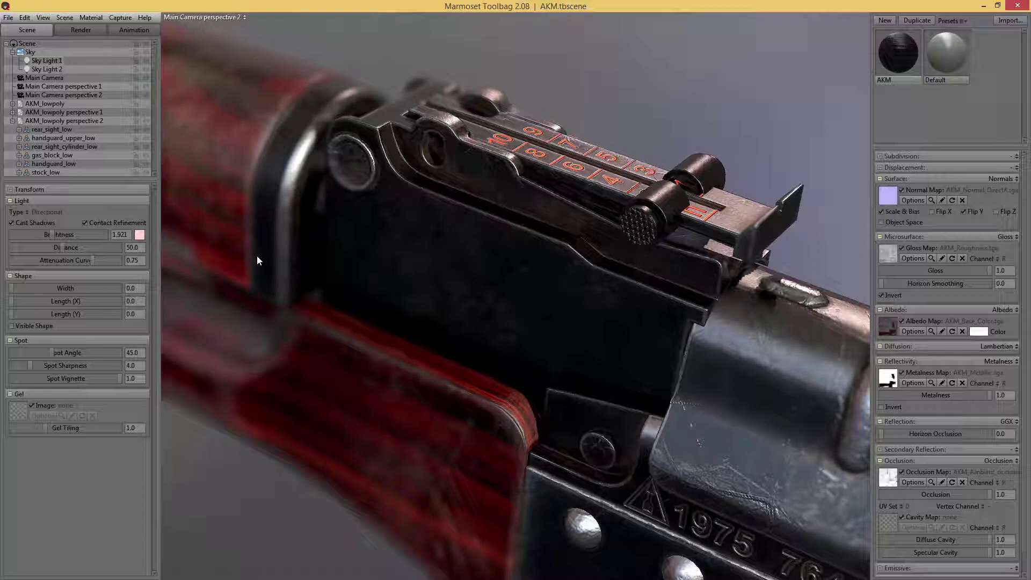
Set Main Camera perspective 2's Sharpen strength to 1.414 and its Grain strength to 0.1
click(86, 95)
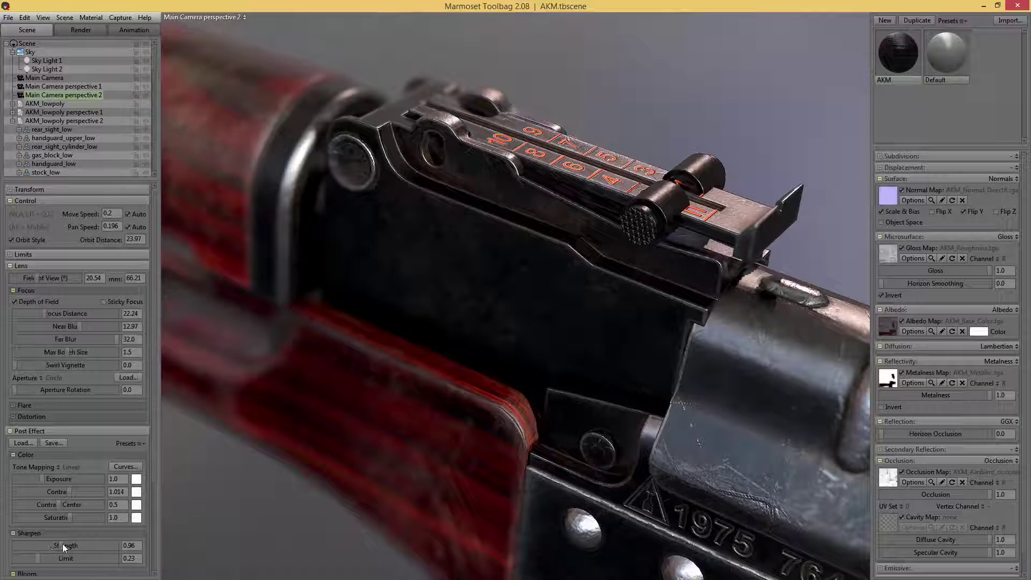
drag(63, 543, 67, 544)
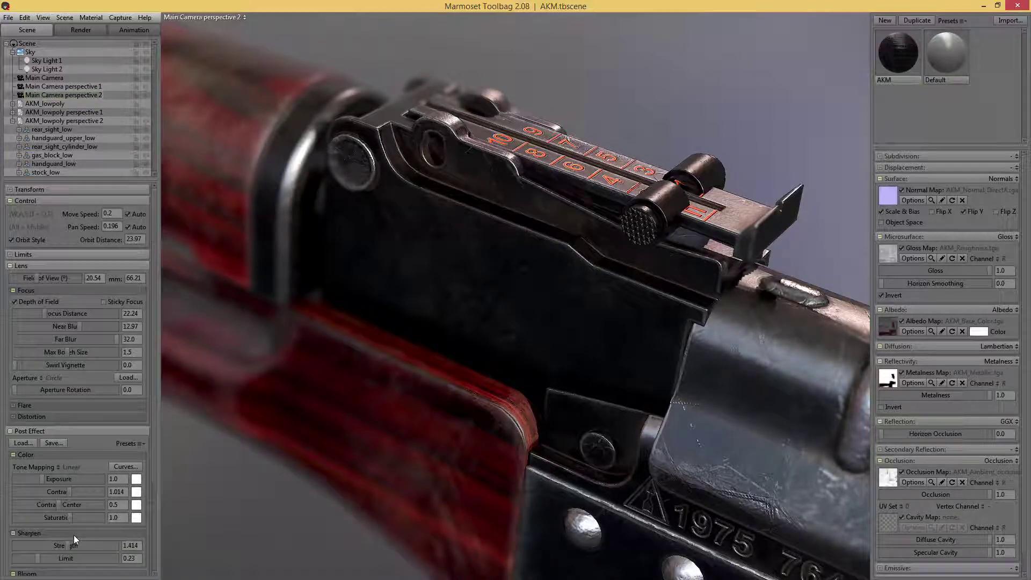
drag(156, 461, 158, 567)
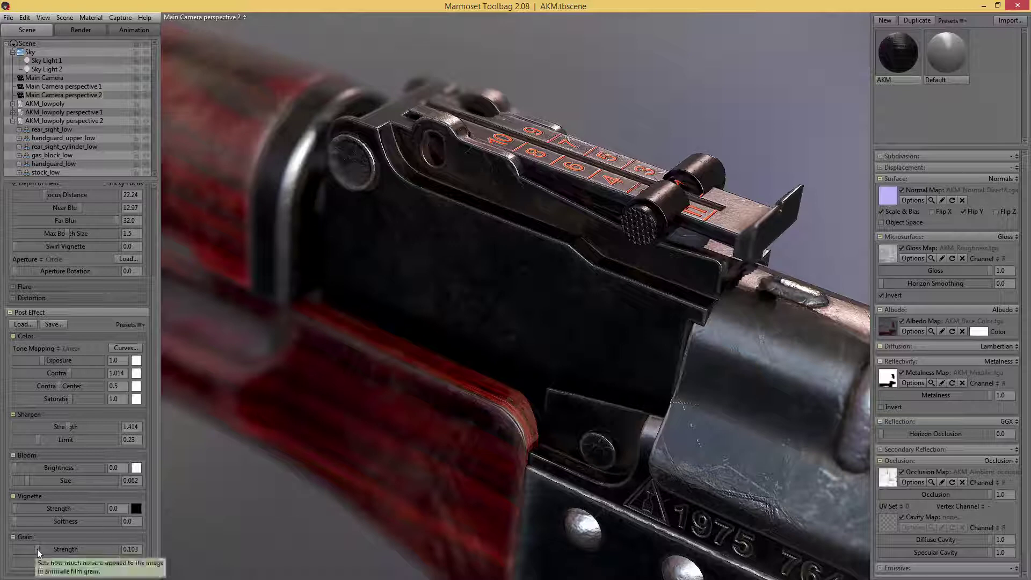
drag(37, 549, 2, 560)
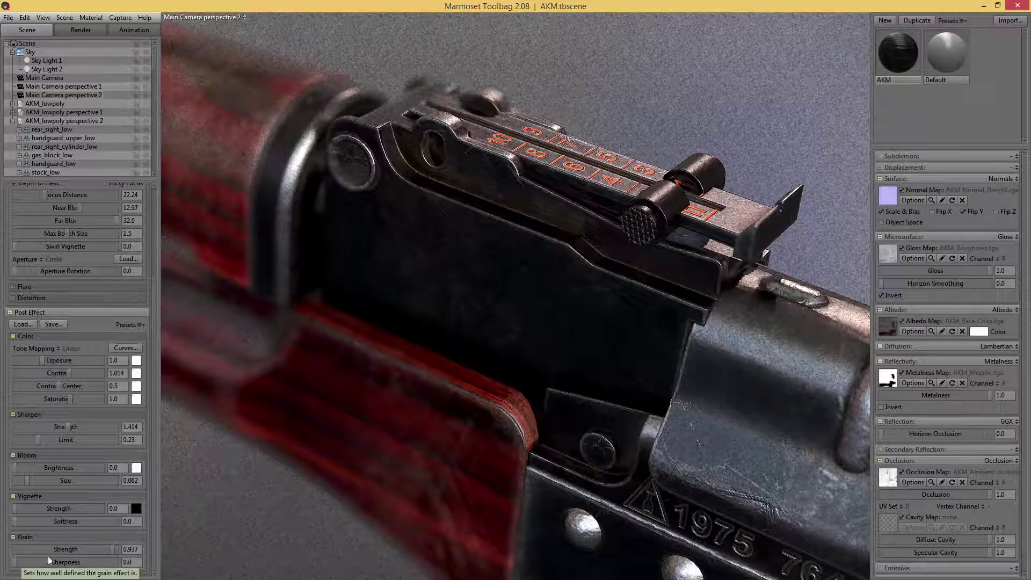
drag(115, 549, 37, 545)
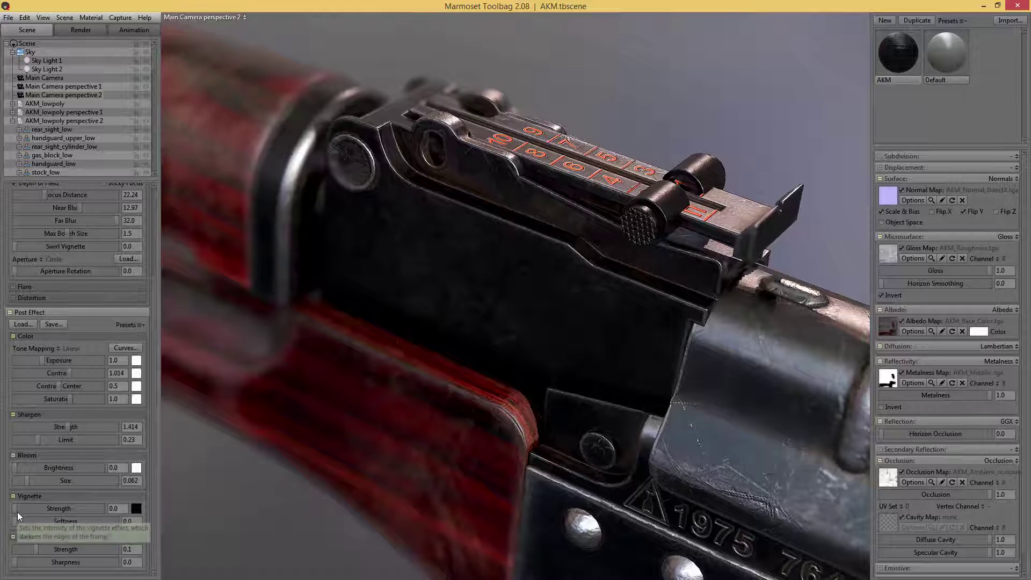
Set the Vignette strength of Main Camera perspective 2 to 0.512 and check the shot in the interface-free view
drag(15, 508, 65, 508)
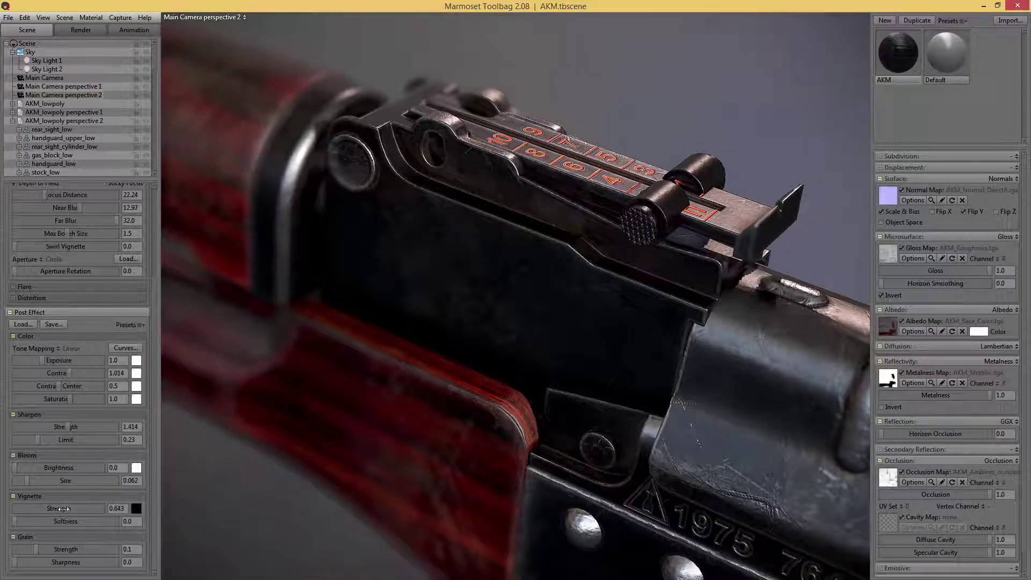
key(Tab)
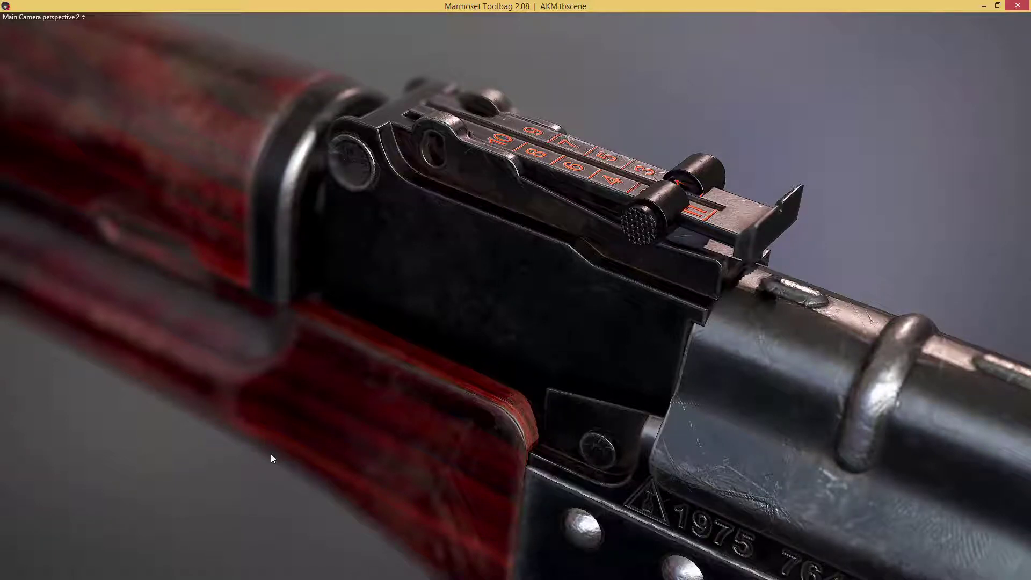
key(Tab)
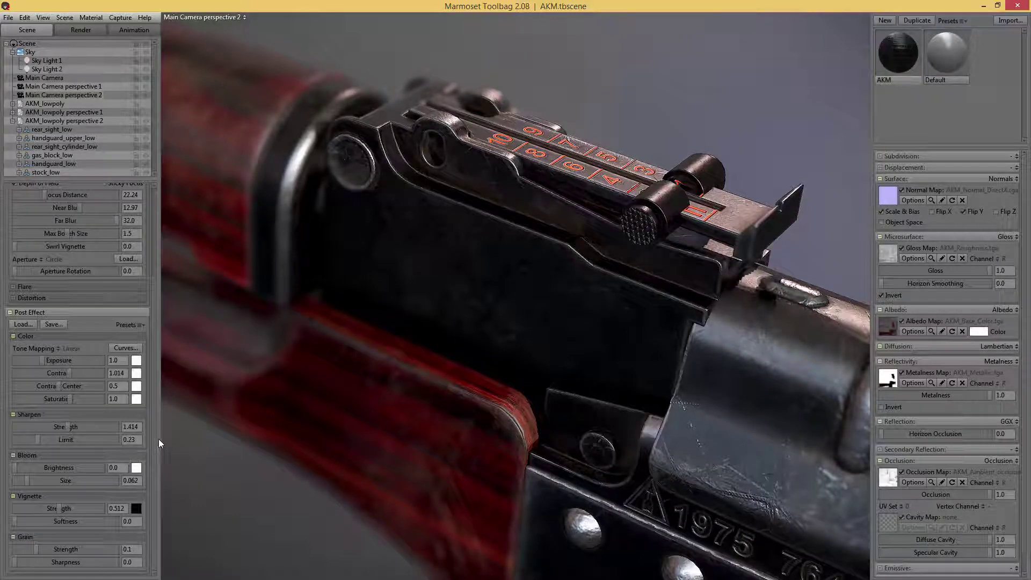
Raise the Sky brightness to 5.101 and check the lighting in the interface-free view
click(27, 52)
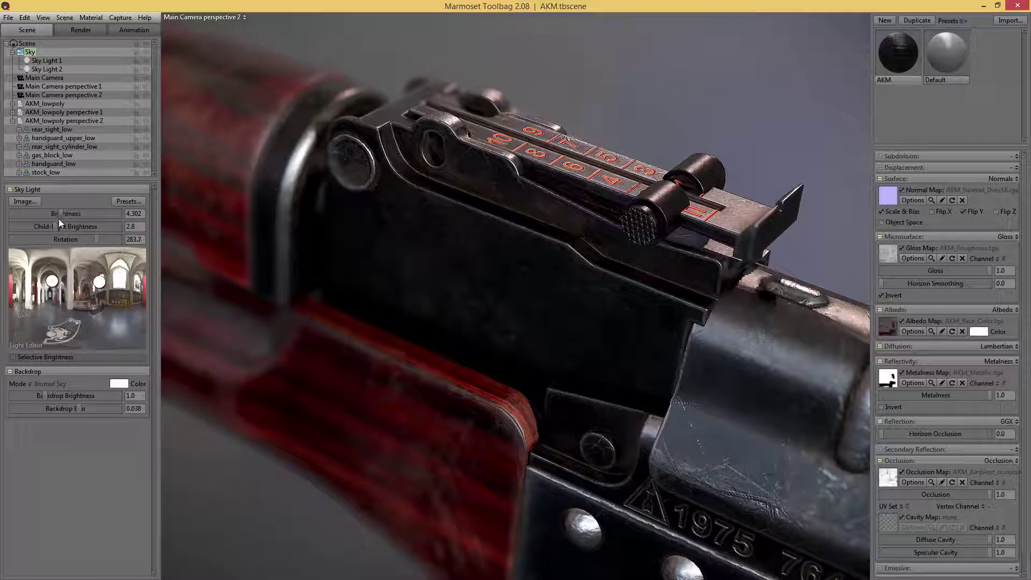
drag(61, 215, 63, 214)
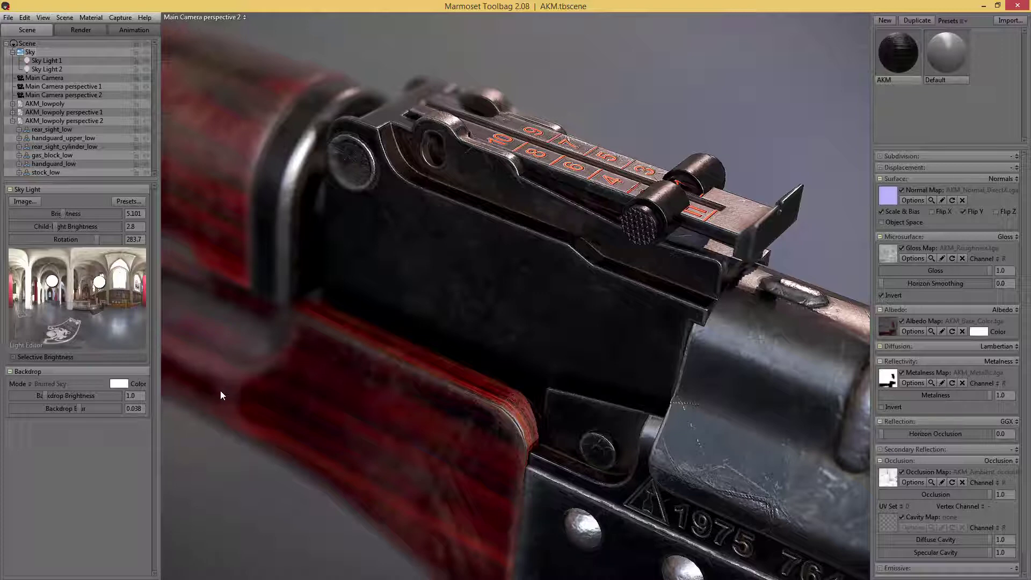
key(Tab)
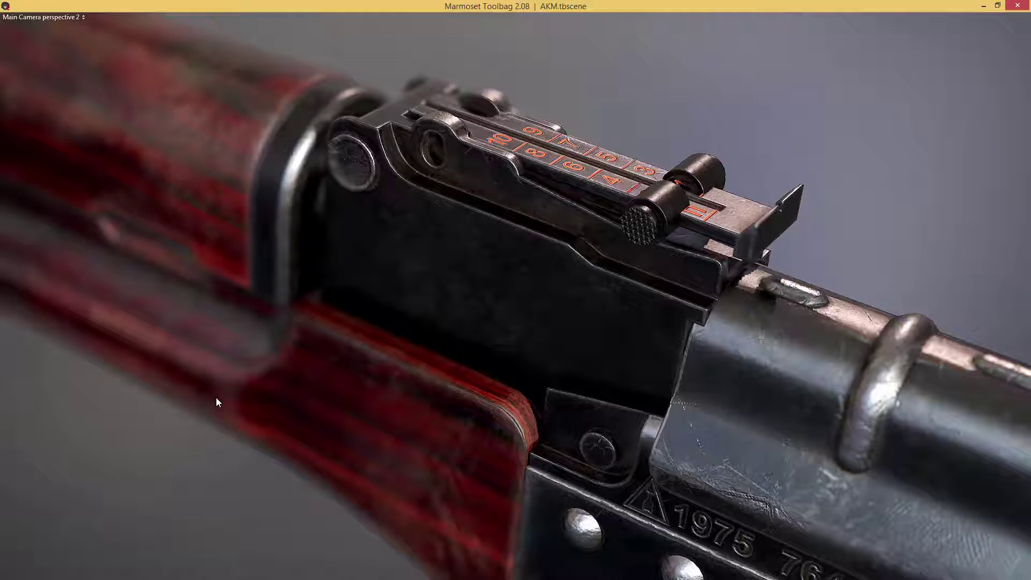
key(Tab)
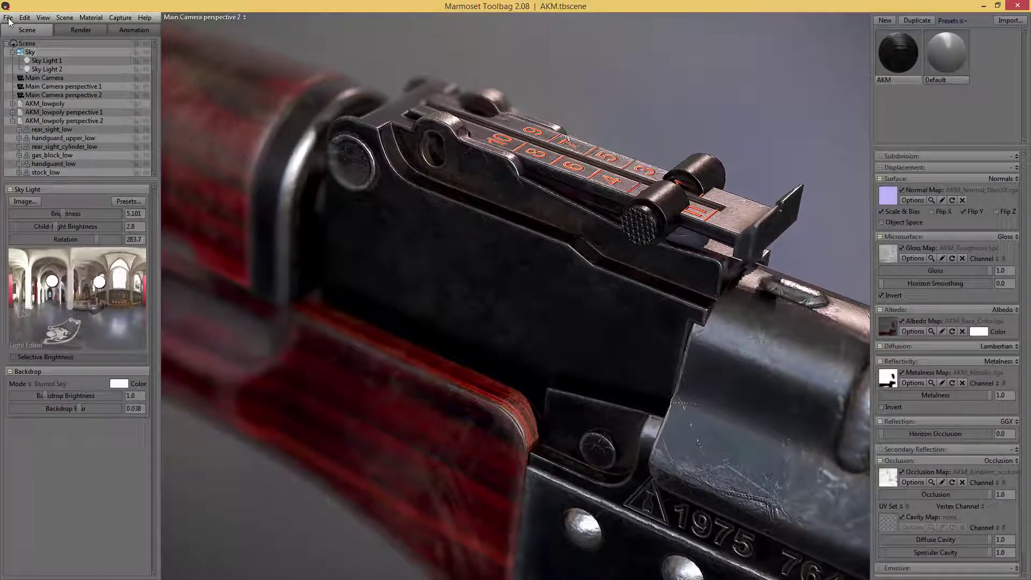
Accept the 1920 × 1080 PNG capture settings, and capture the shot as an image that opens for viewing
click(121, 19)
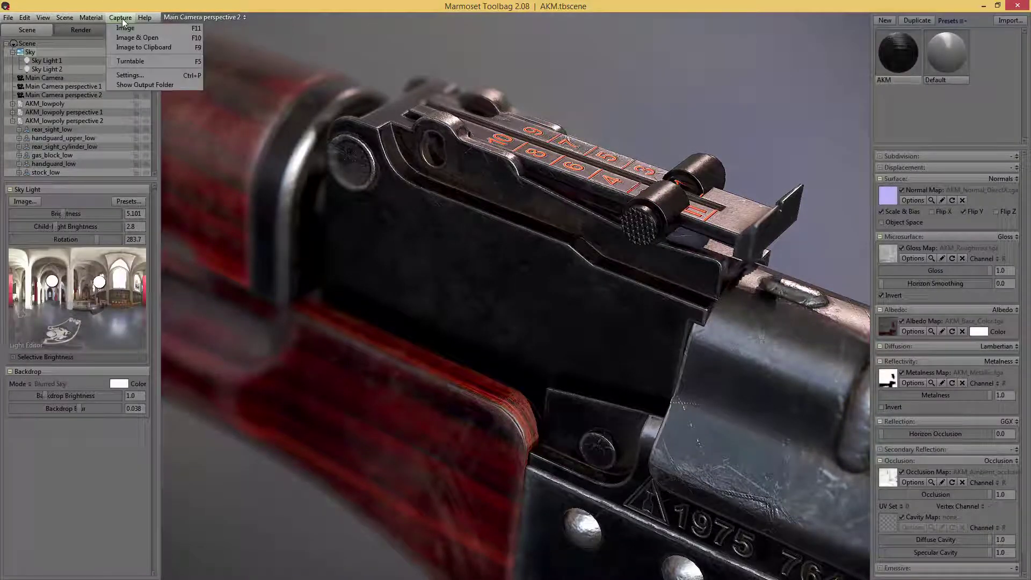
click(135, 75)
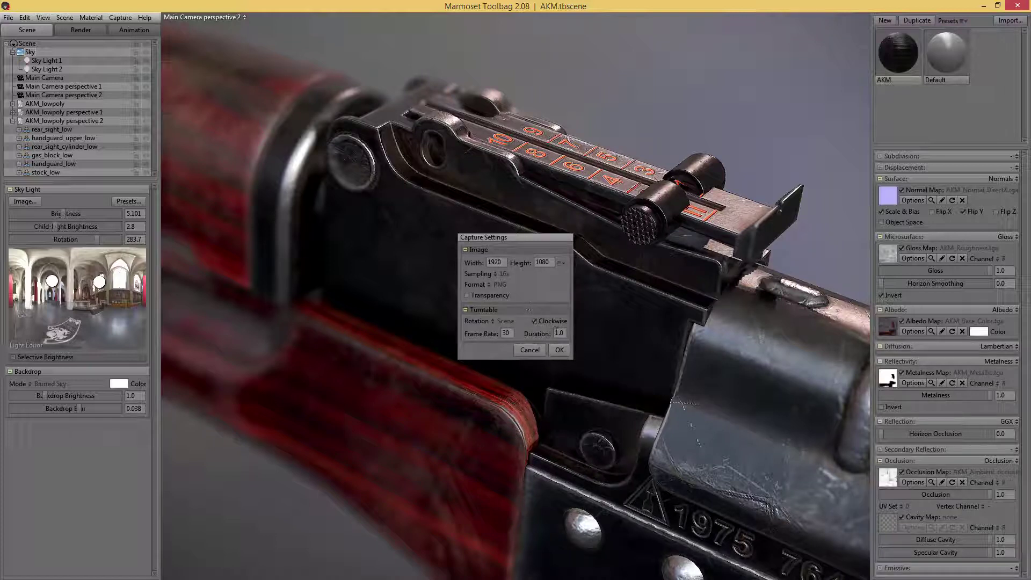
click(559, 350)
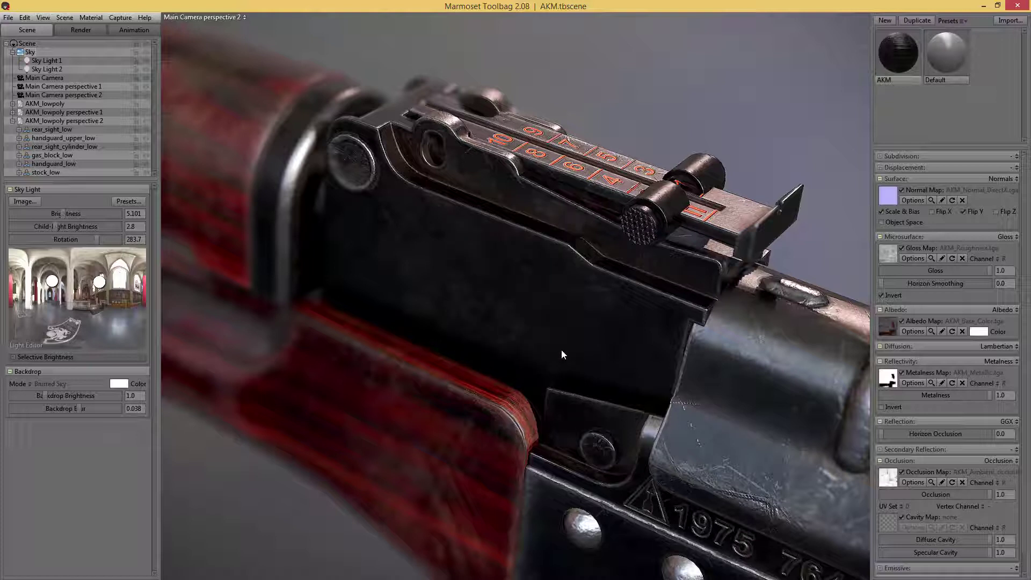
click(120, 18)
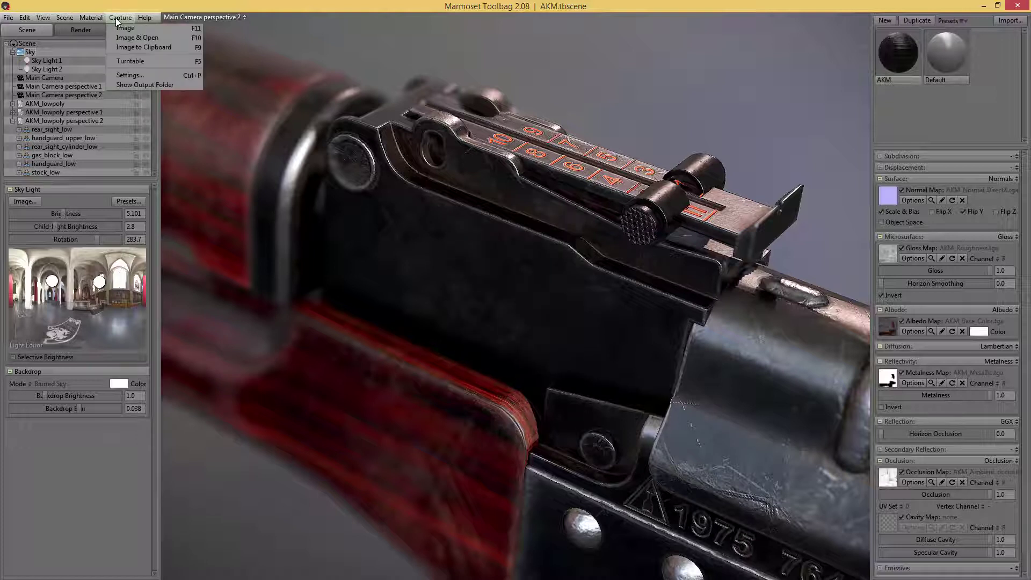
click(135, 37)
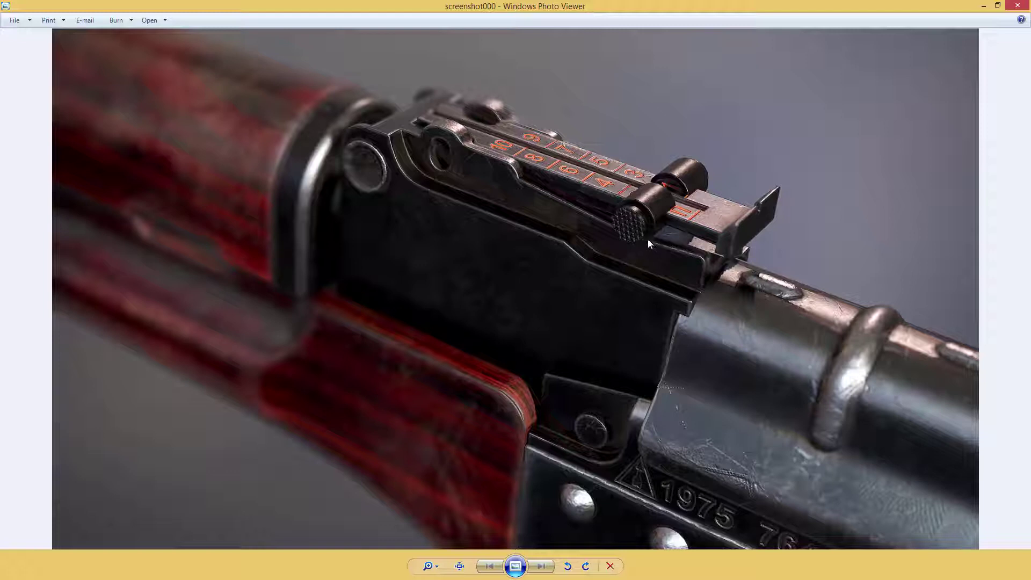
Open the captured image screenshot000 in Adobe Photoshop CC 2014
right_click(570, 229)
mouse_move(655, 240)
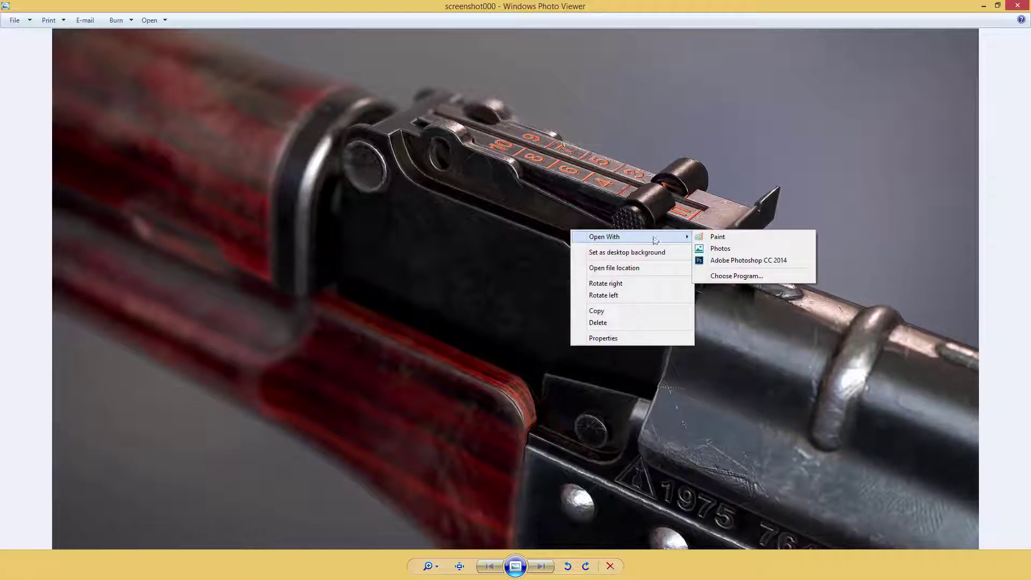
click(731, 260)
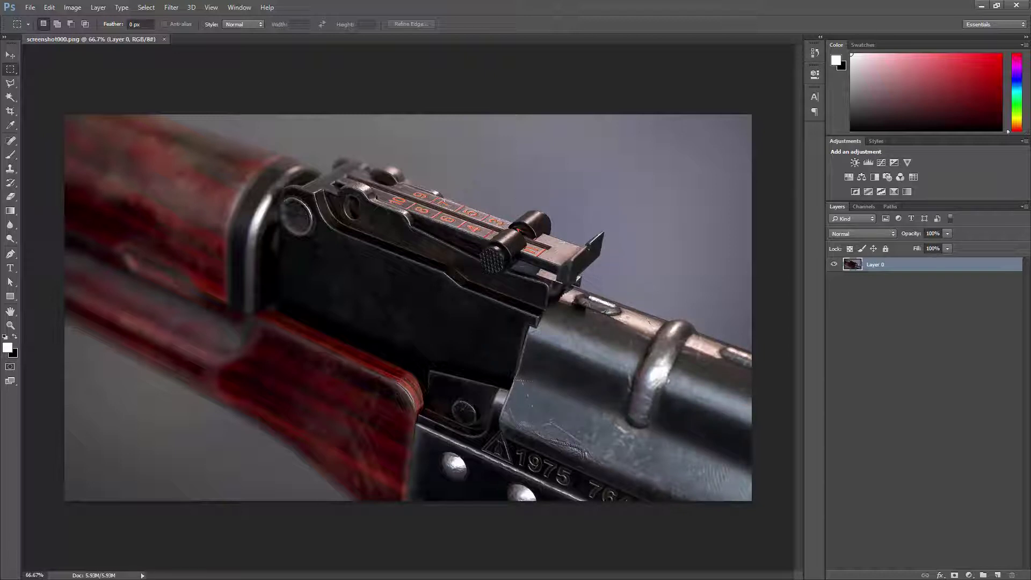
Switch to the browser's "dirt lense" image results and open the full-size Dusty Textures image dust1.jpg
key(alt+Tab)
drag(978, 98, 599, 67)
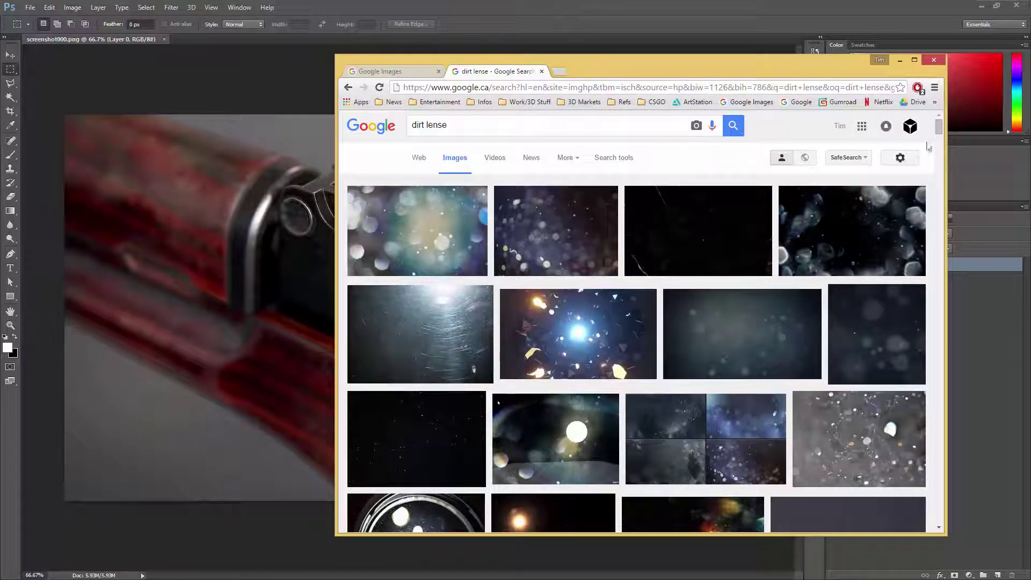
drag(939, 128, 930, 174)
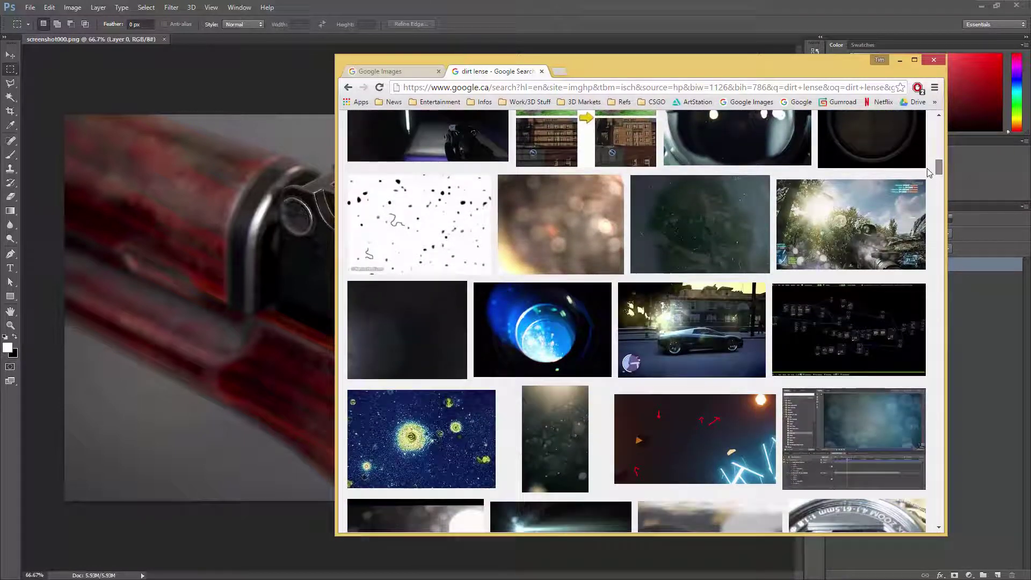
click(706, 231)
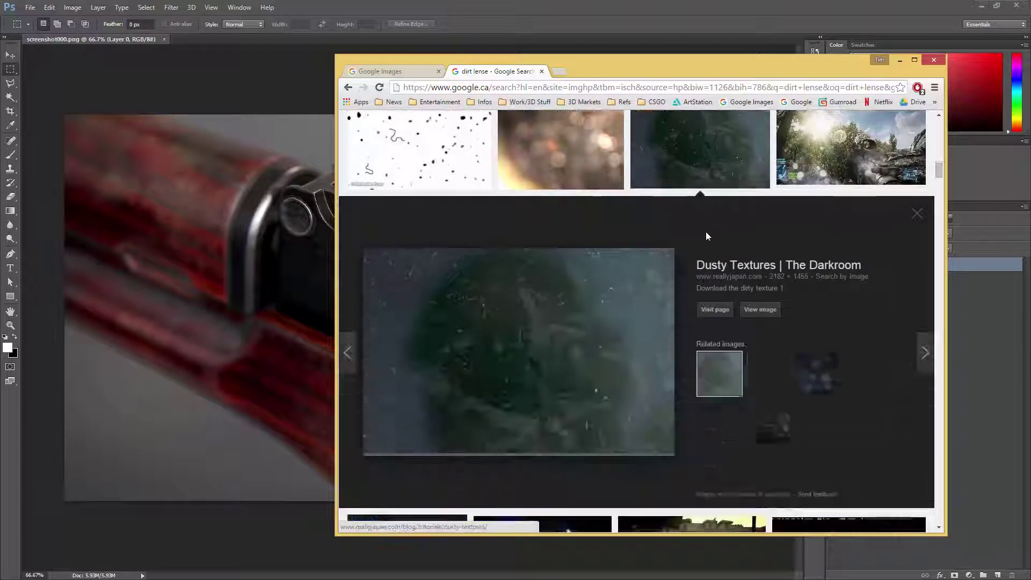
click(760, 310)
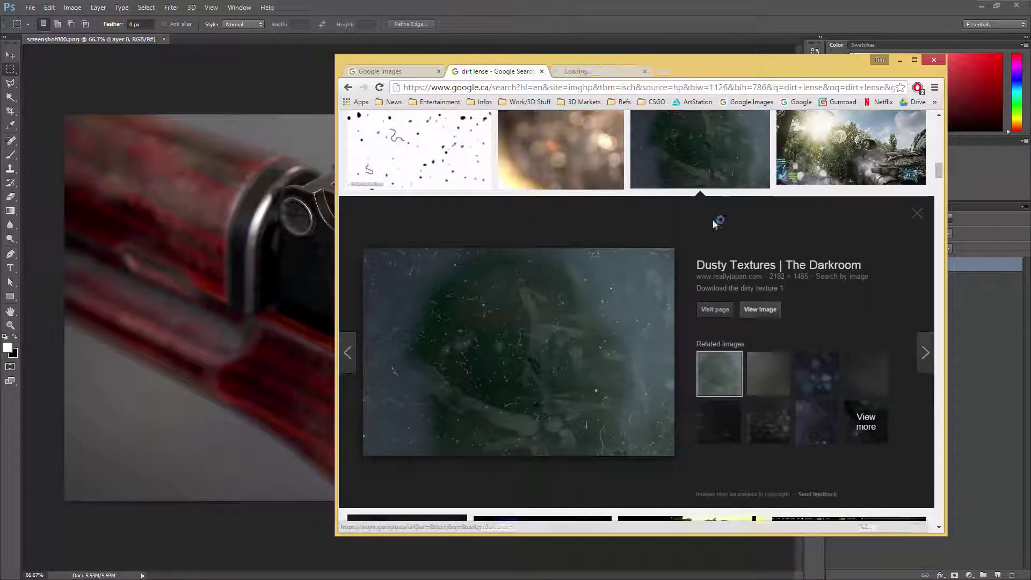
click(588, 71)
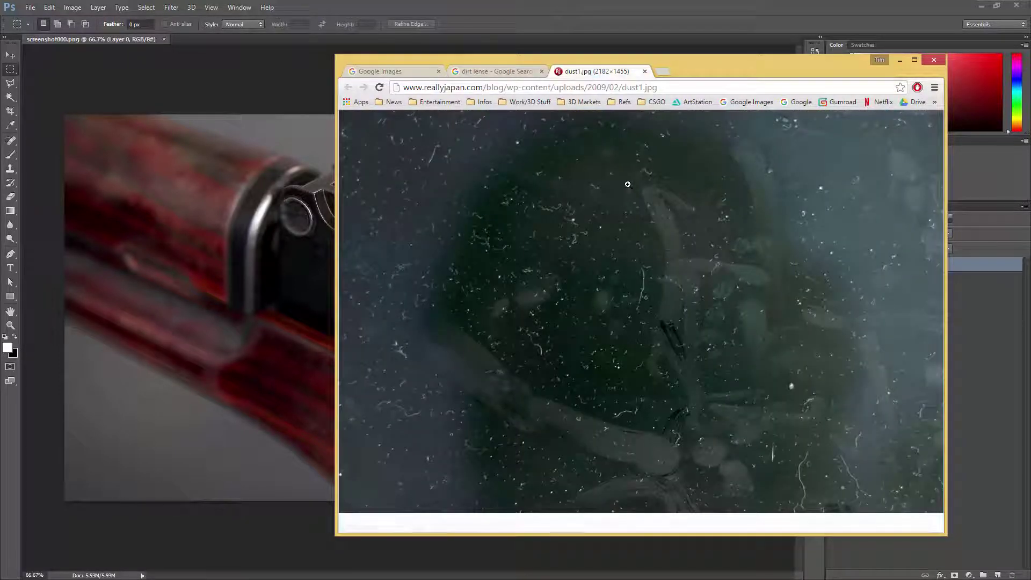
Copy the dust texture image and paste it as a new layer above the rifle render in Photoshop
right_click(619, 184)
click(650, 218)
drag(720, 70, 1030, 105)
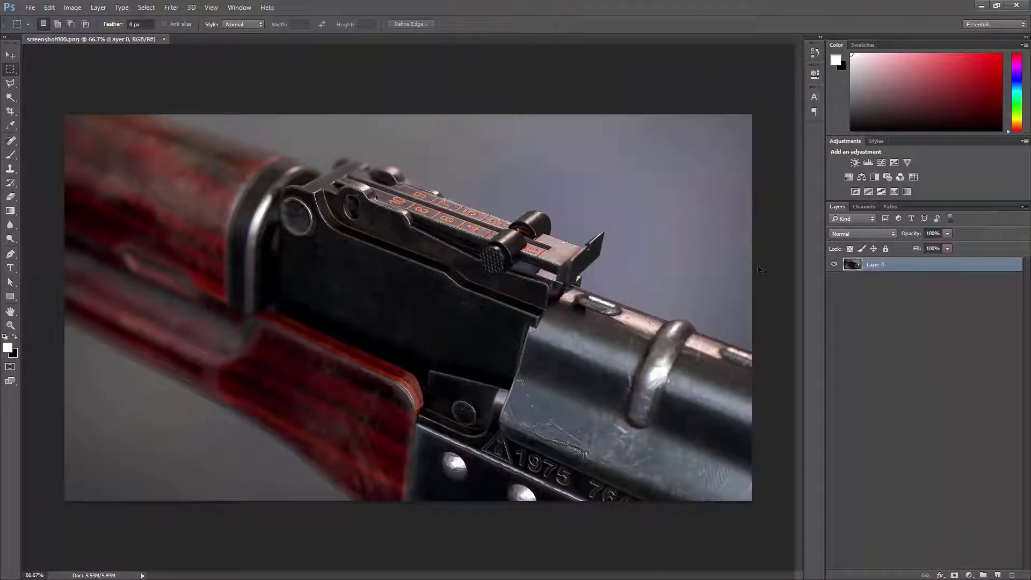
key(ctrl+v)
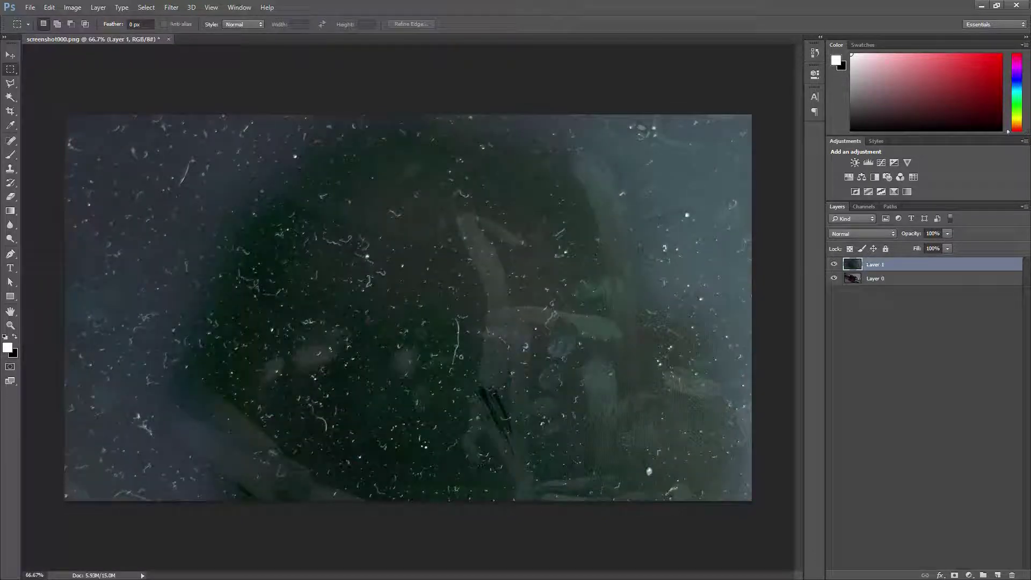
Scale the dust texture layer to 87.99% width and 74.23% height so it fits the canvas exactly
key(ctrl+t)
key(ctrl+0)
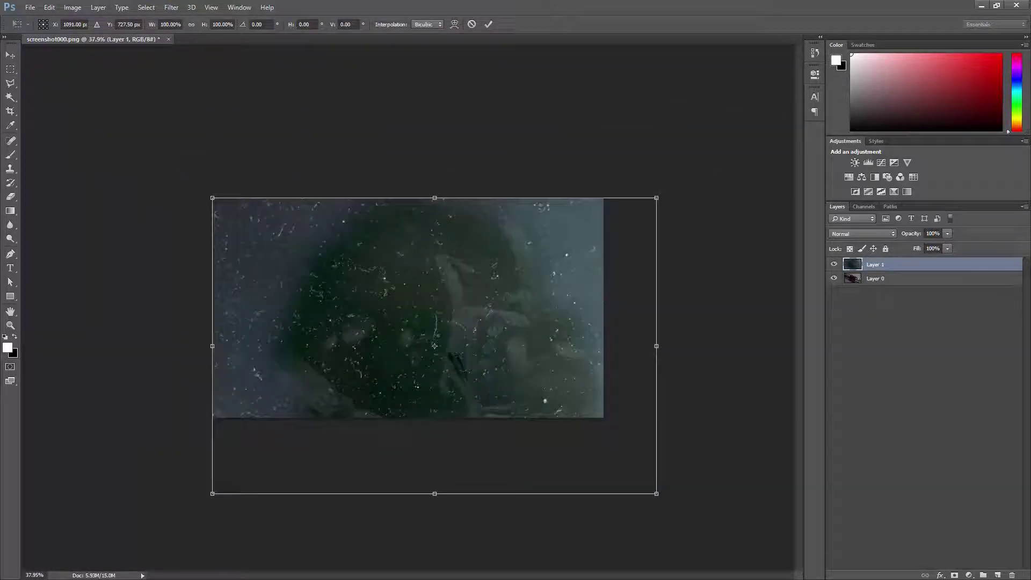
drag(657, 493, 604, 419)
key(ctrl+0)
key(Return)
key(ctrl+0)
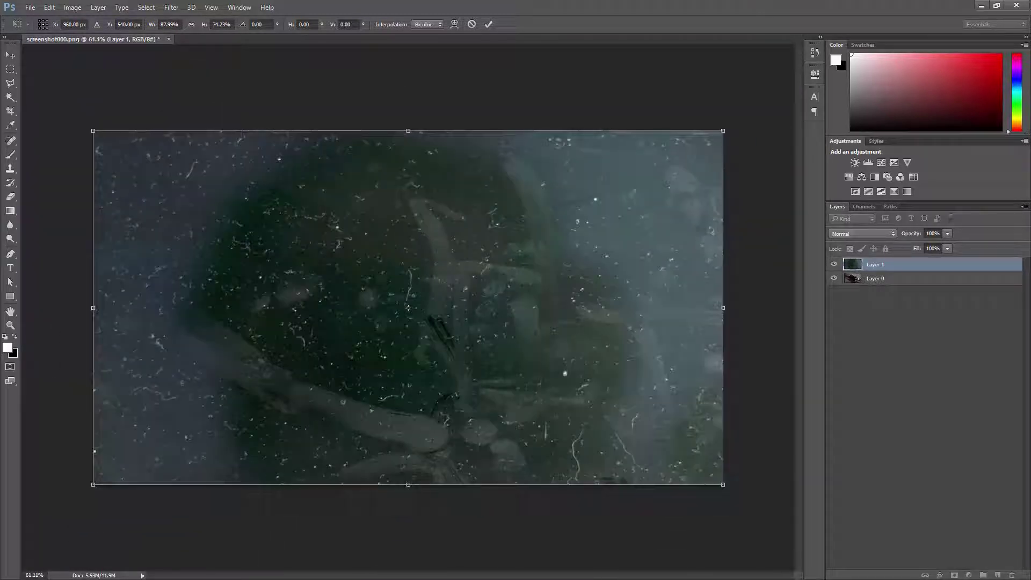
Commit the dust texture's transform and set its layer to Screen blending at 26% opacity
key(m)
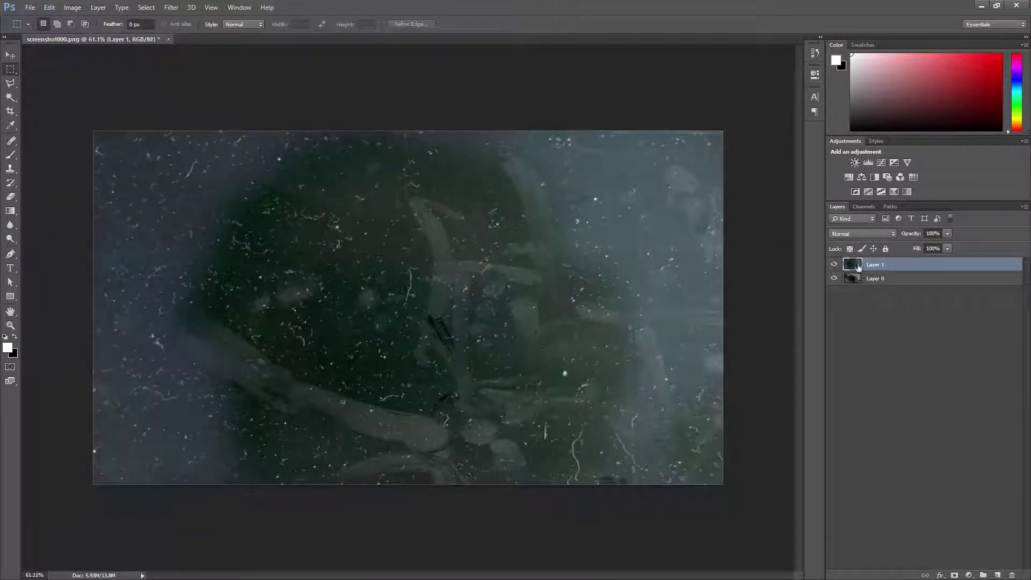
click(854, 235)
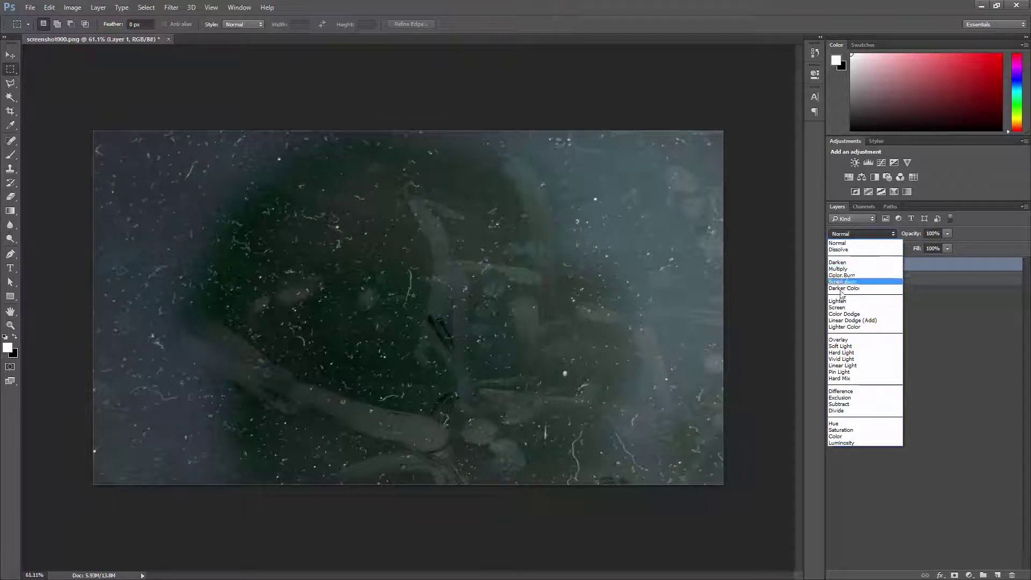
key(Escape)
key(alt+shift+s)
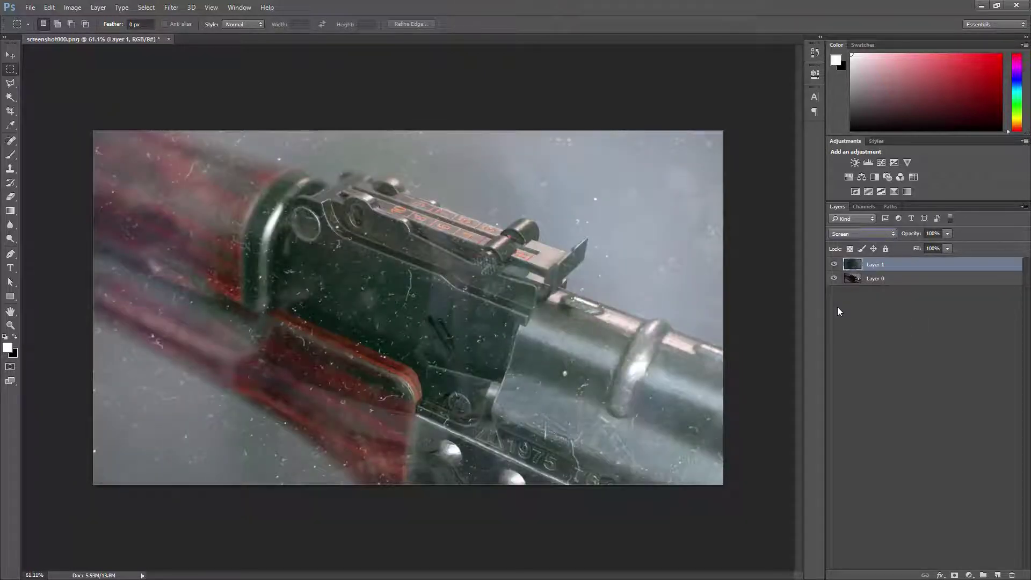
drag(908, 232, 870, 233)
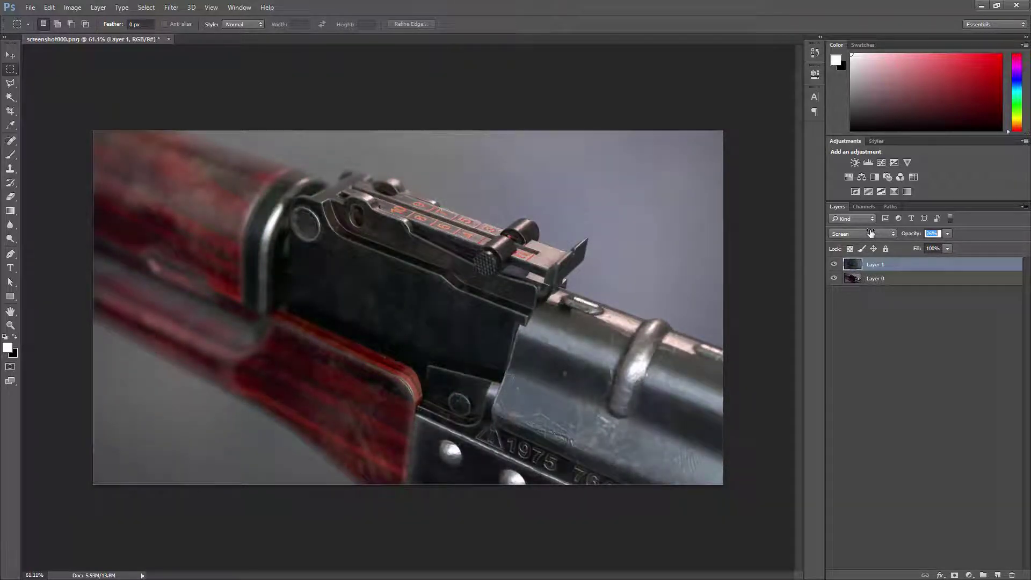
Add a Hue/Saturation adjustment clipped to the dust texture layer and set its Saturation to -13
click(969, 575)
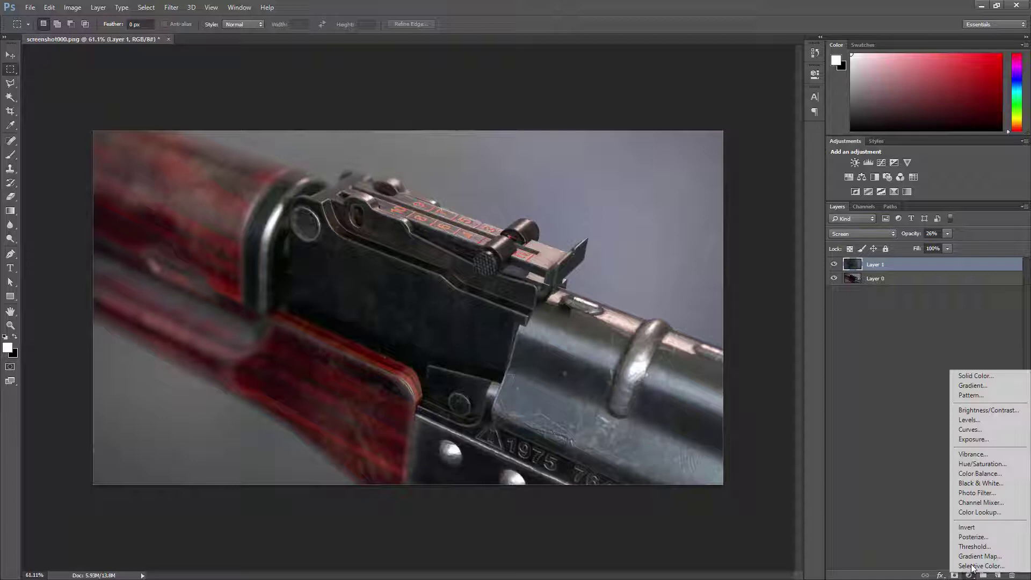
click(981, 464)
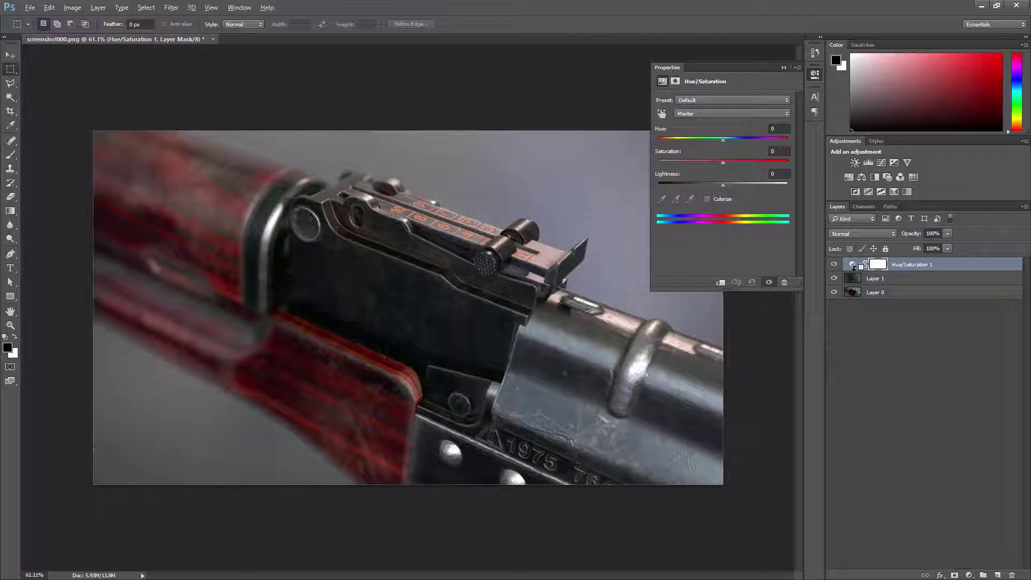
alt+click(854, 270)
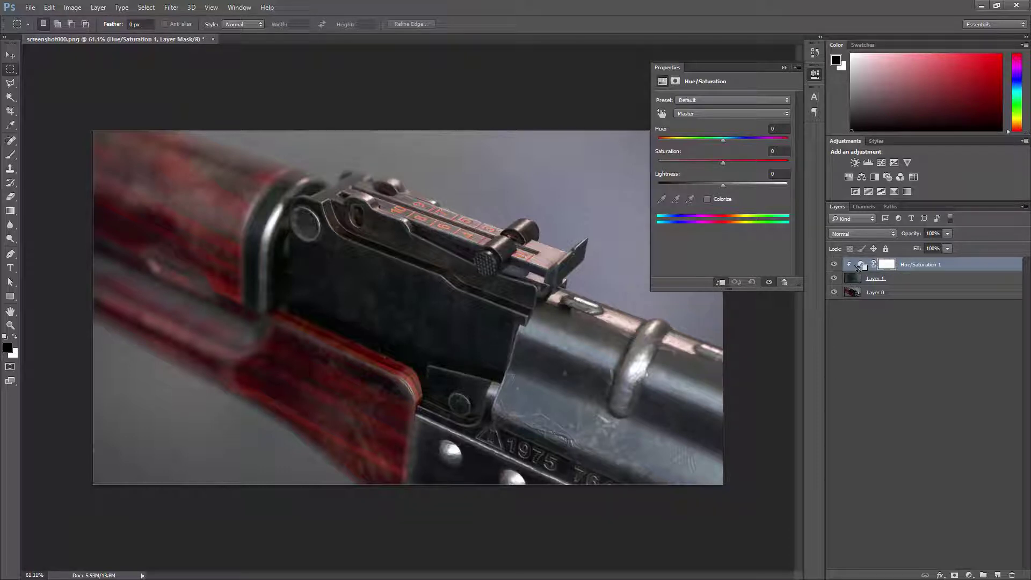
click(862, 265)
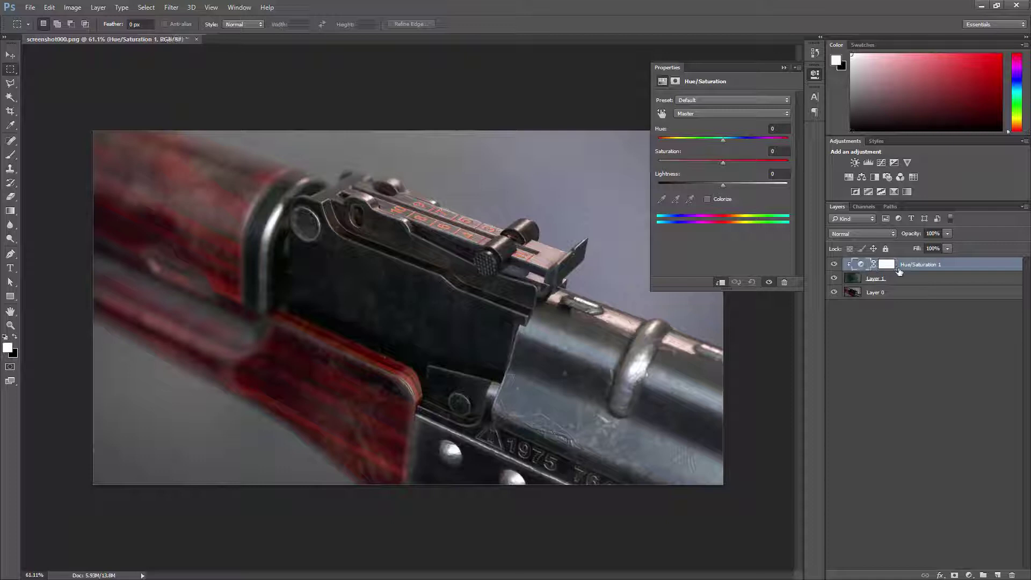
click(853, 281)
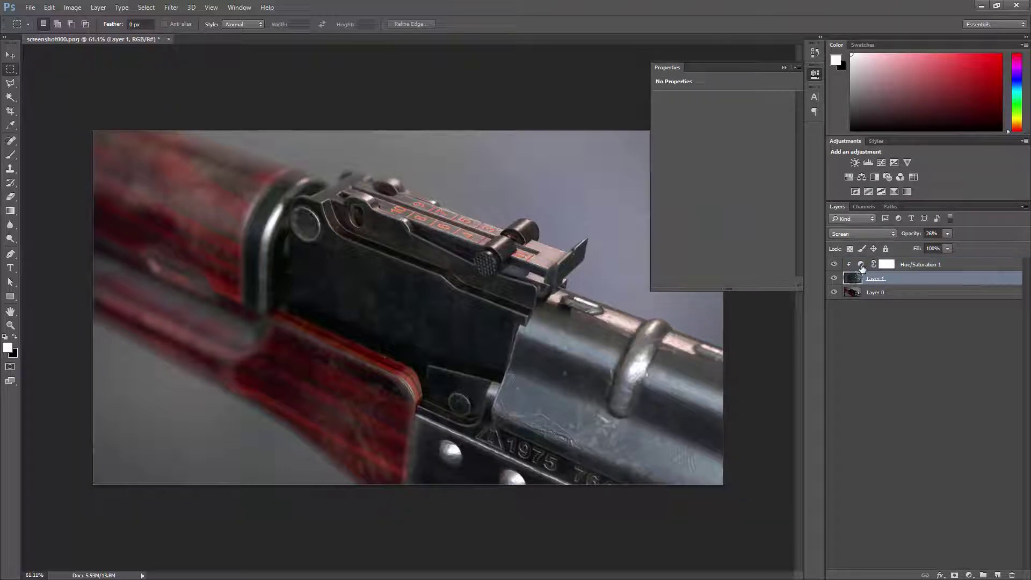
click(862, 268)
mouse_move(703, 168)
mouse_down()
mouse_move(621, 165)
mouse_move(786, 176)
mouse_move(643, 171)
mouse_move(718, 176)
mouse_up()
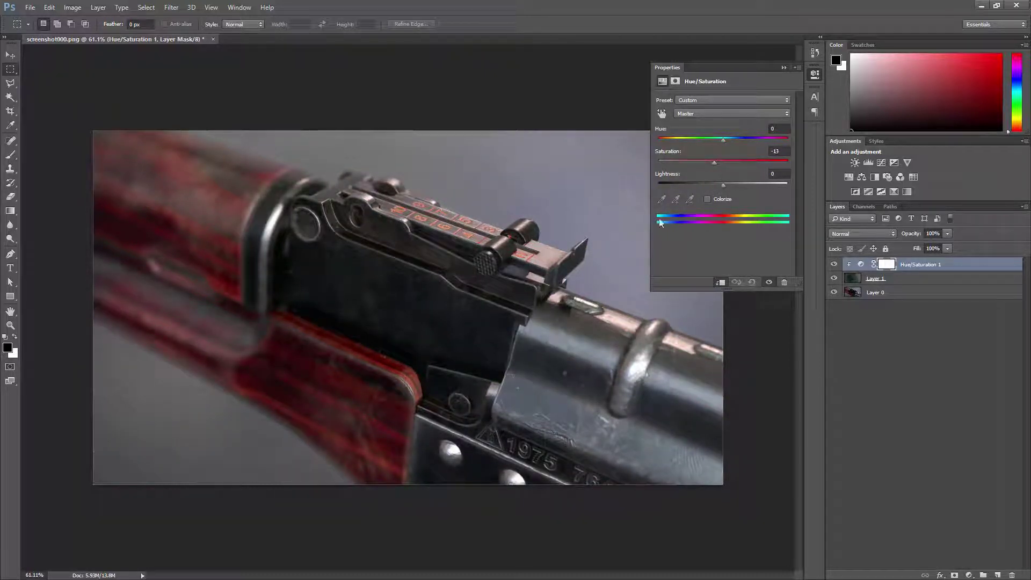
Add a Brightness/Contrast adjustment directly above the dust texture, clipped to it, and set Contrast to 82
click(878, 277)
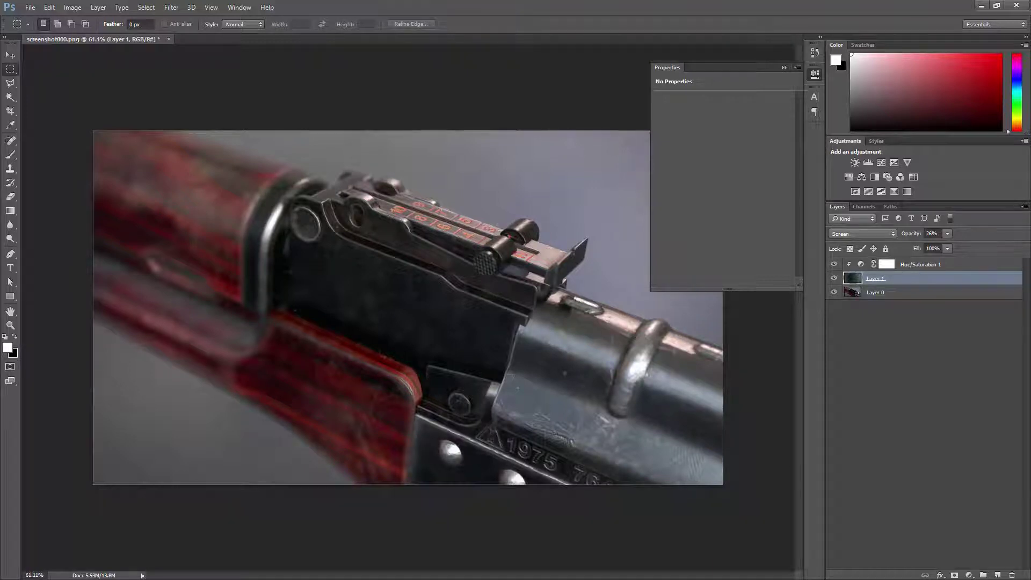
key(z)
click(456, 295)
click(456, 295)
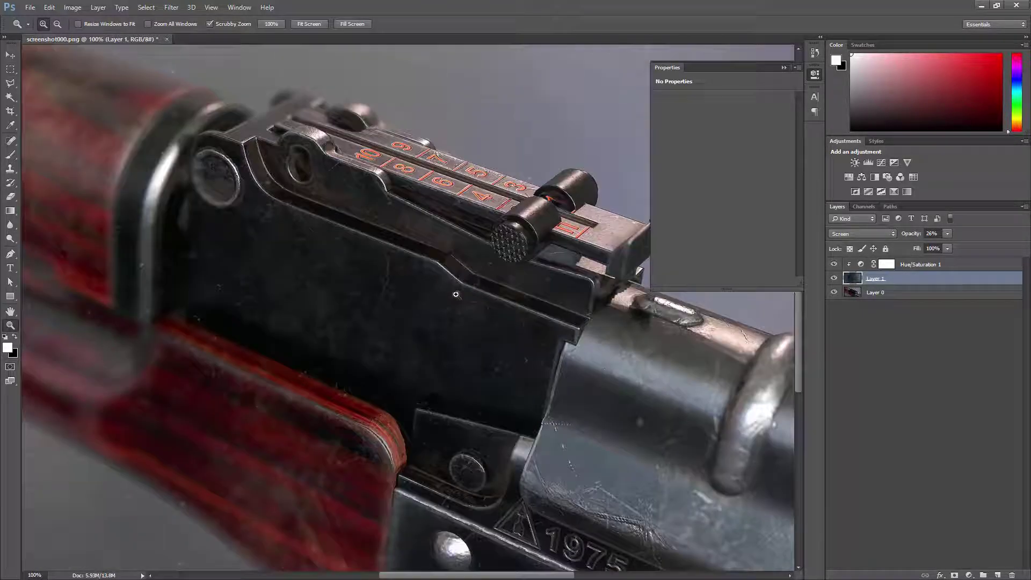
drag(456, 294, 419, 286)
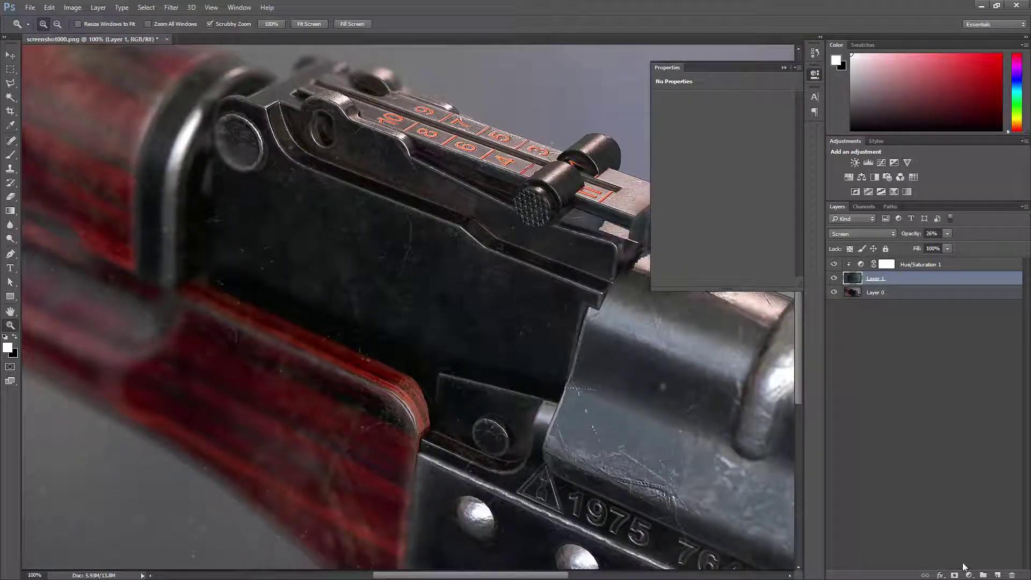
click(970, 575)
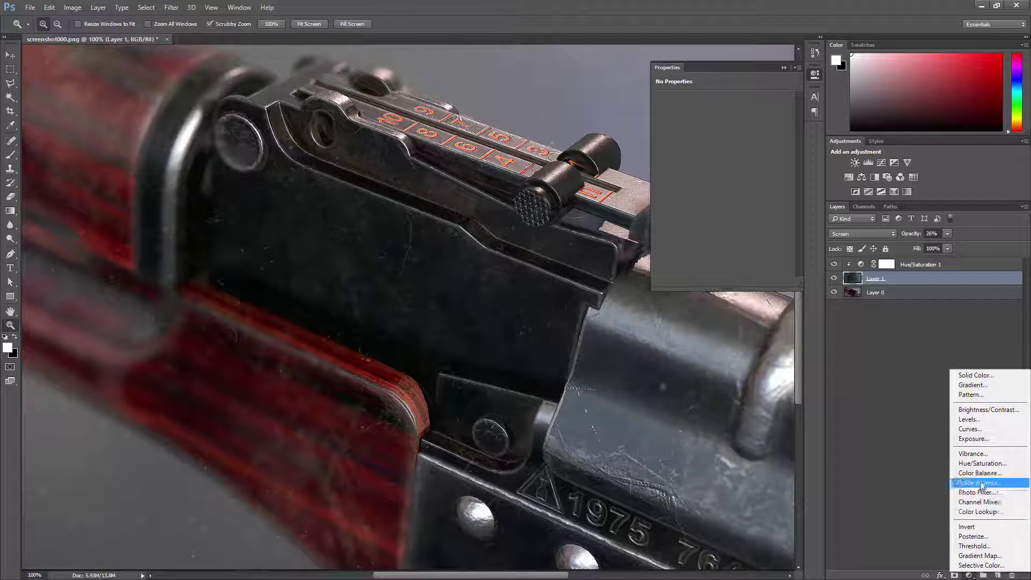
click(981, 410)
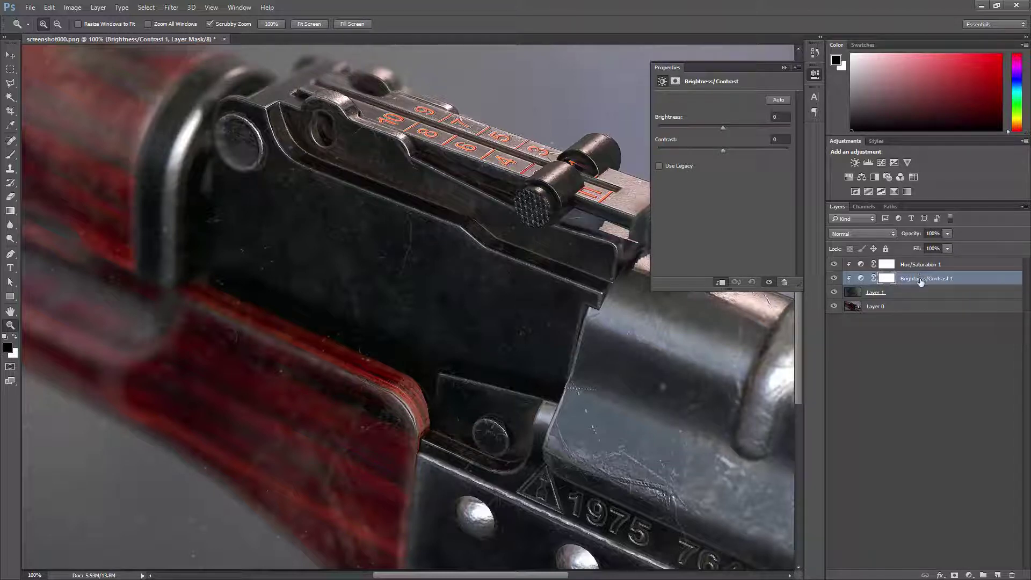
drag(725, 152, 781, 152)
alt+click(530, 294)
alt+click(530, 295)
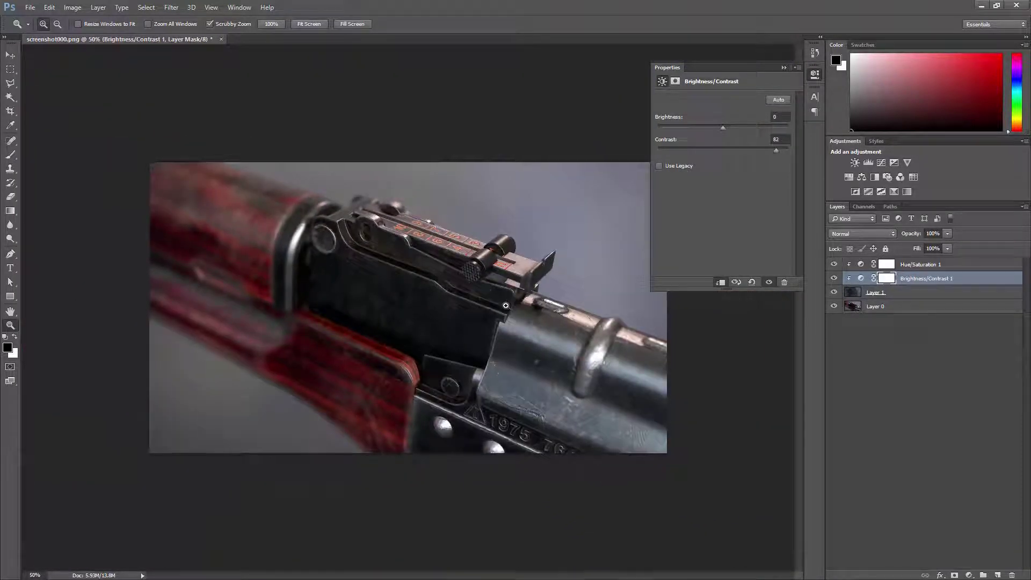
click(532, 298)
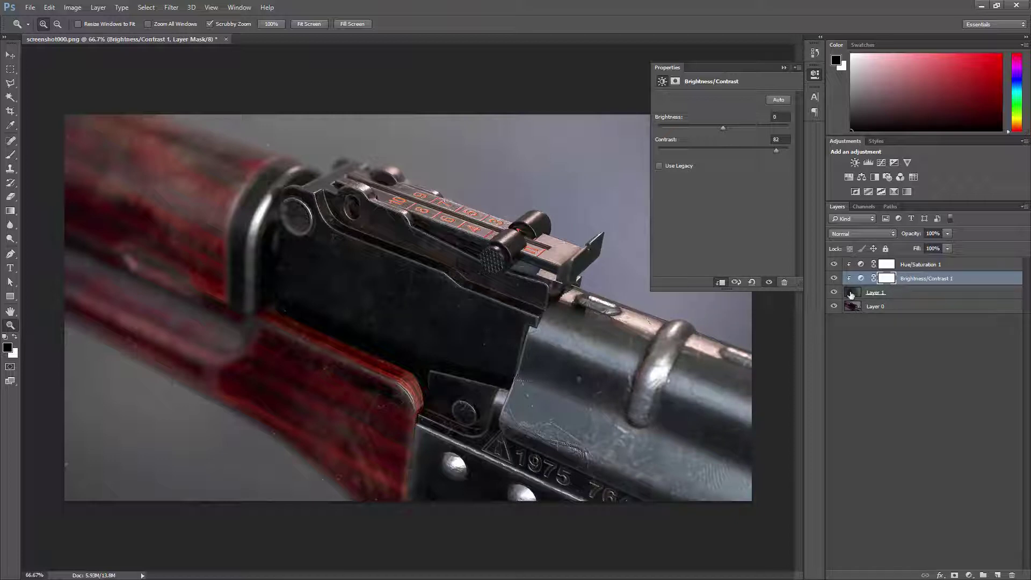
Lower the dust texture layer's opacity to 19% and rename it Particles
click(852, 295)
click(906, 237)
drag(906, 236, 906, 238)
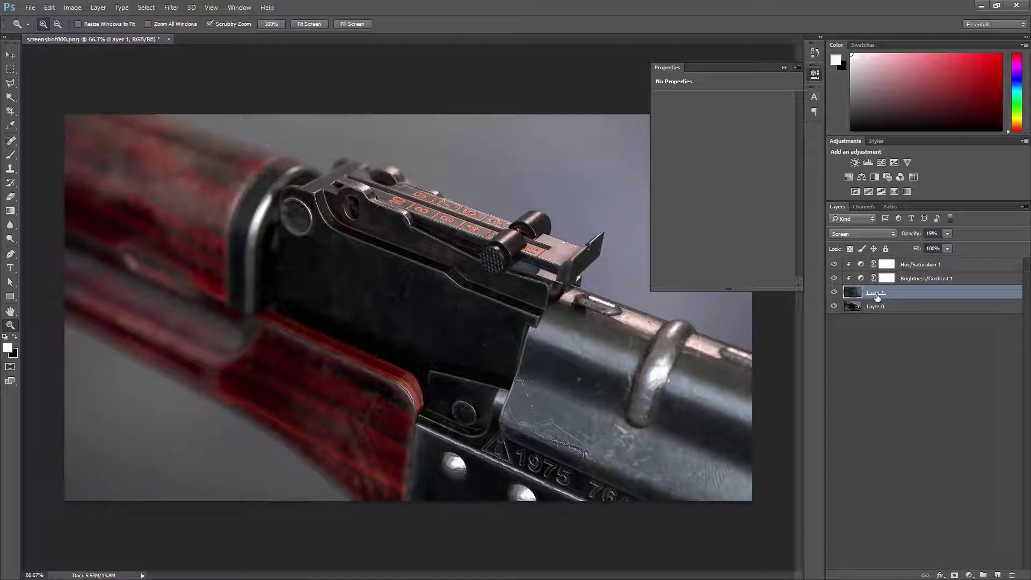
double_click(879, 293)
text(Particles)
key(Return)
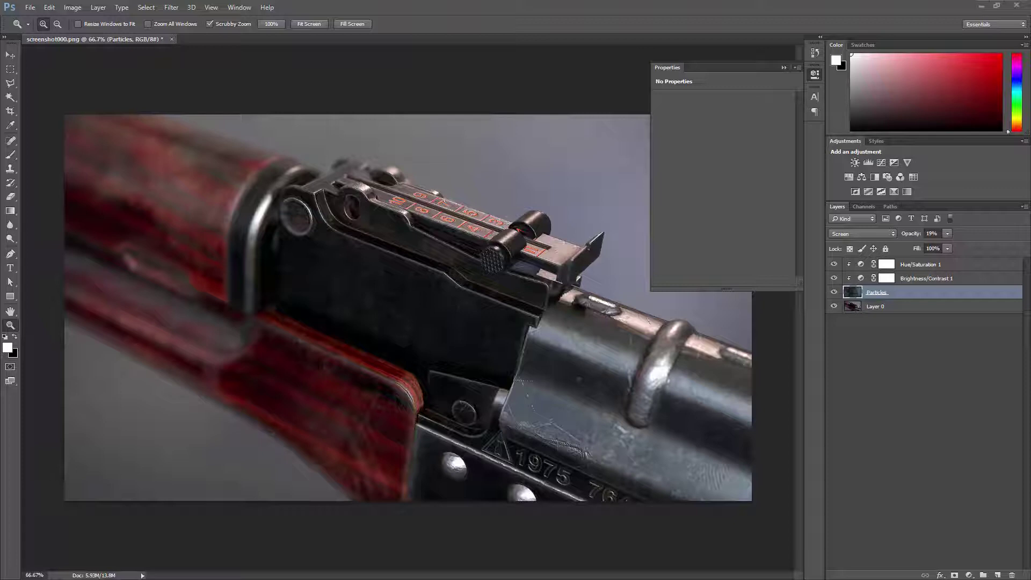
Switch to the browser, view the Lens Dirt Textures bokeh image from the dirt lense results at full size, and copy it
drag(1030, 116, 699, 111)
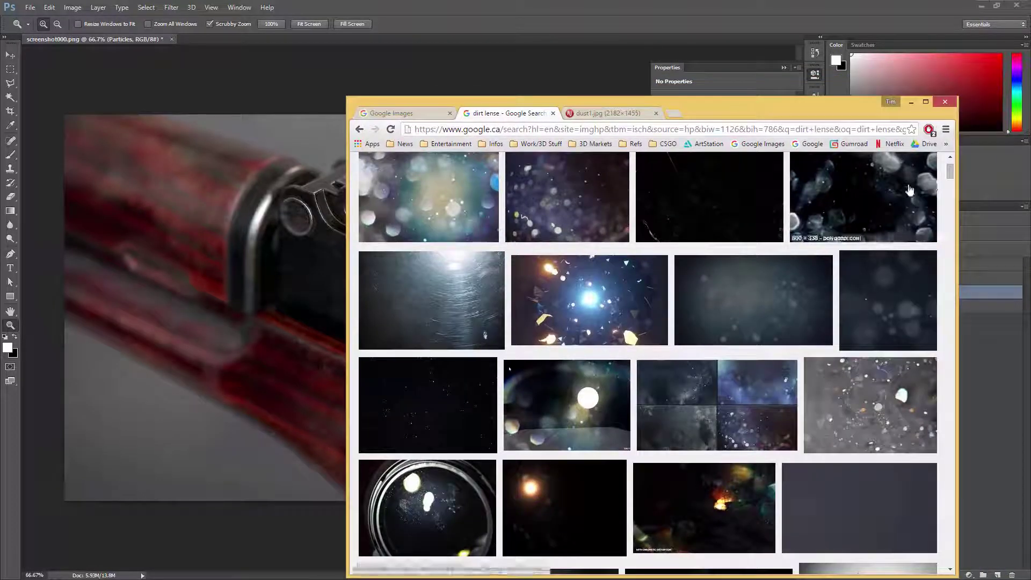
scroll(871, 202, up, 2)
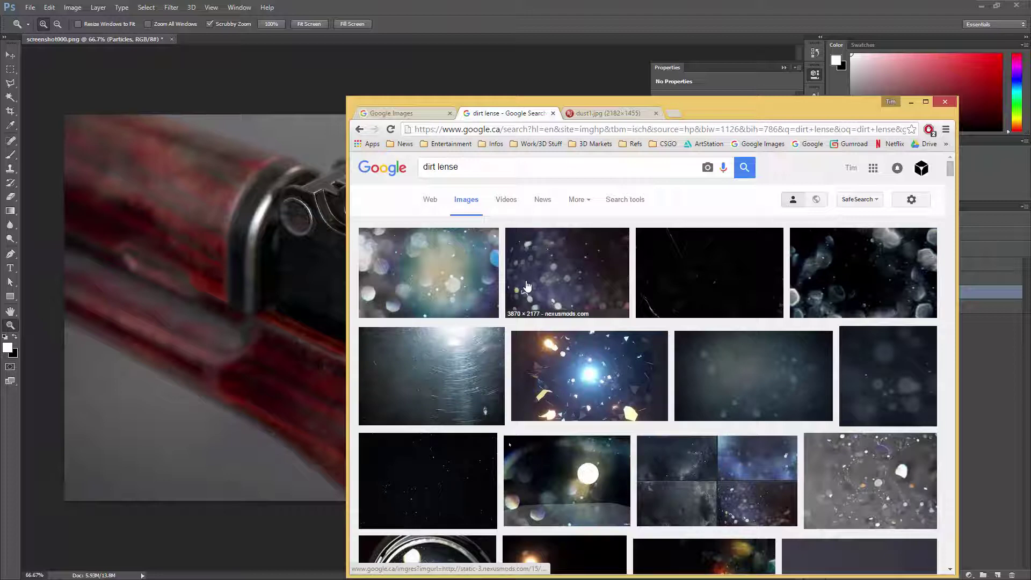
click(527, 286)
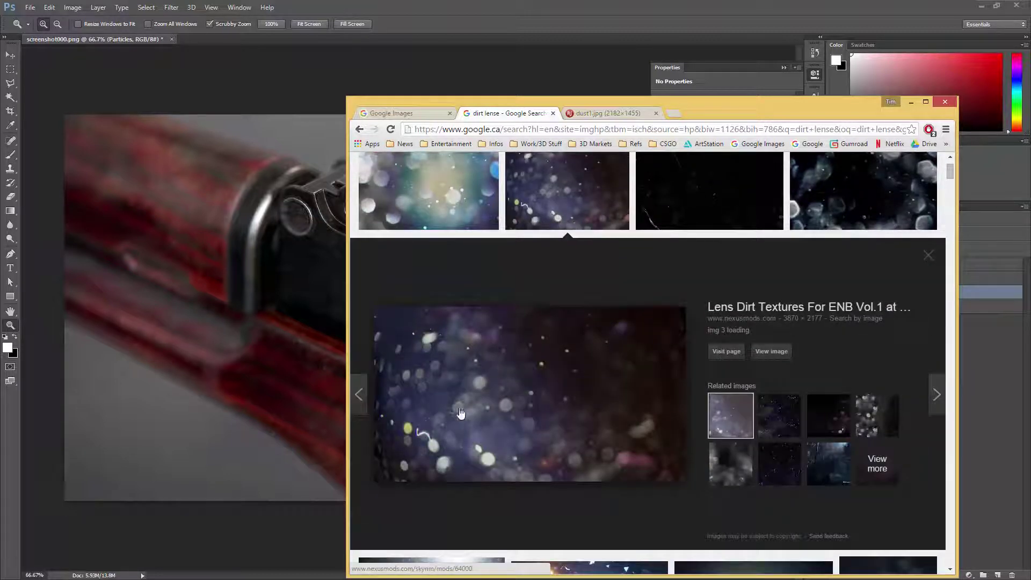
click(771, 351)
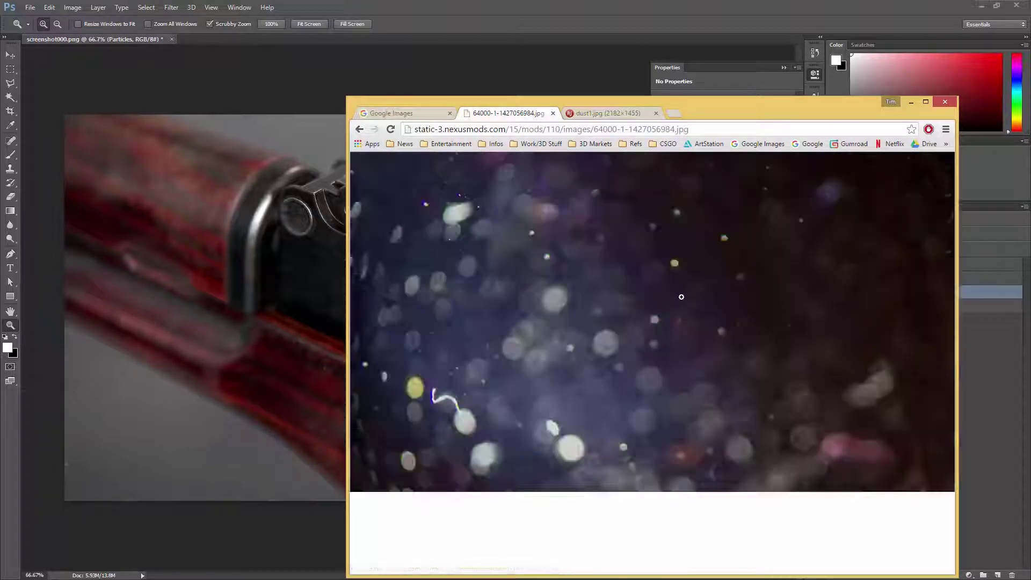
right_click(649, 278)
click(676, 305)
drag(709, 105, 1030, 130)
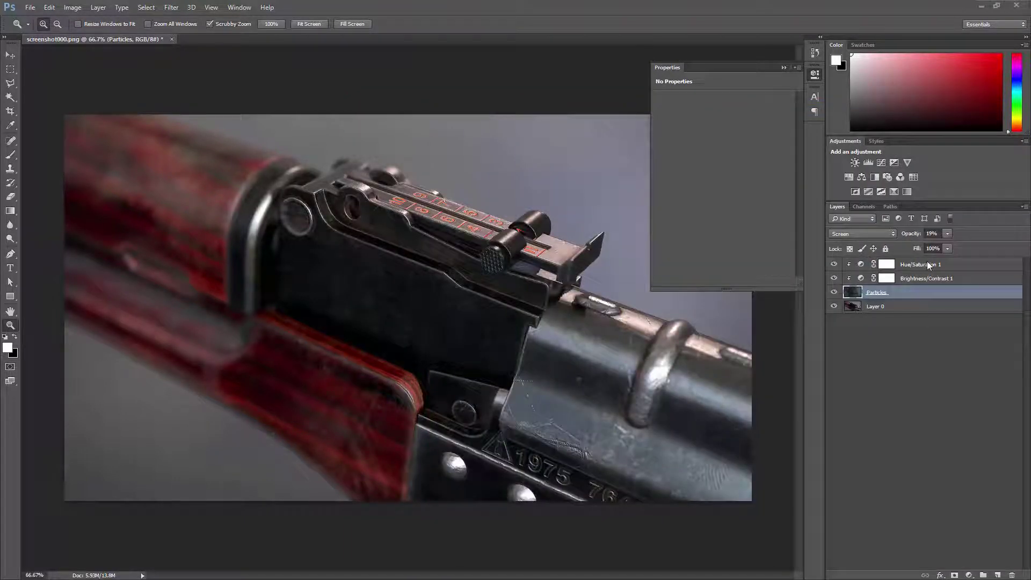
Paste the bokeh image above Hue/Saturation 1 and scale it to 49.61% so it fits the canvas
click(927, 263)
key(ctrl+v)
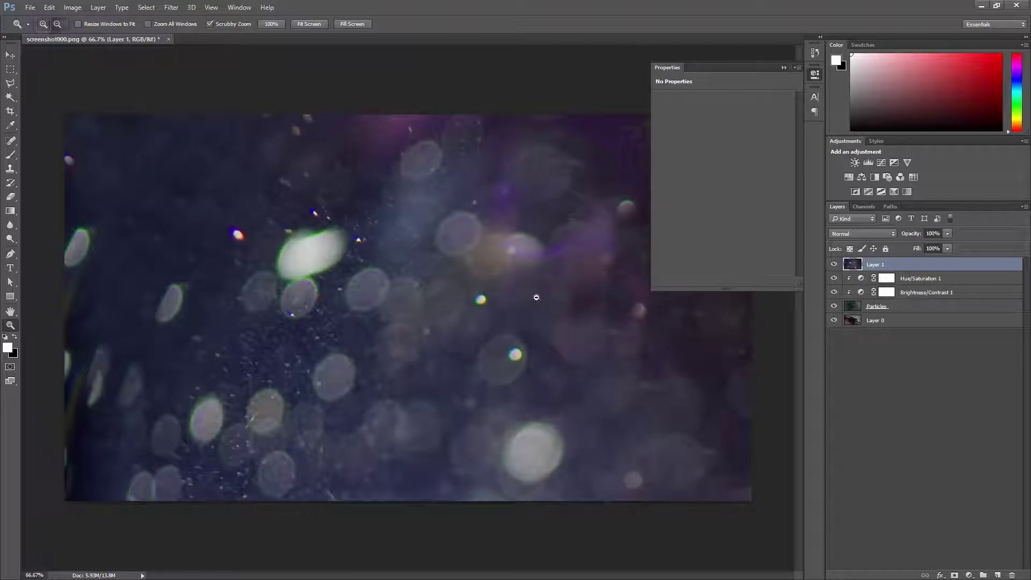
alt+scroll(537, 297, down, 7)
key(ctrl+t)
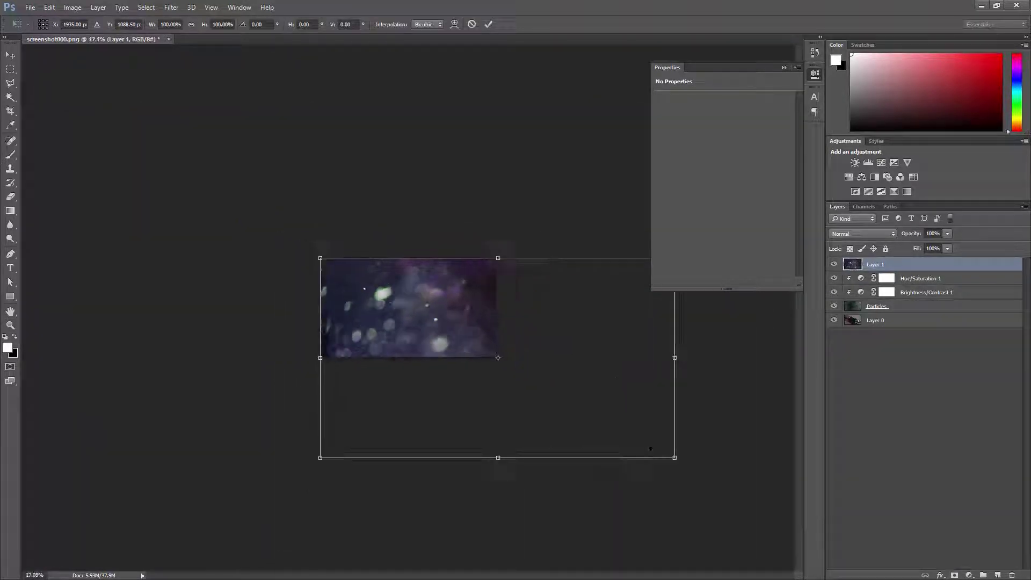
shift+drag(675, 458, 498, 358)
alt+scroll(500, 355, up, 3)
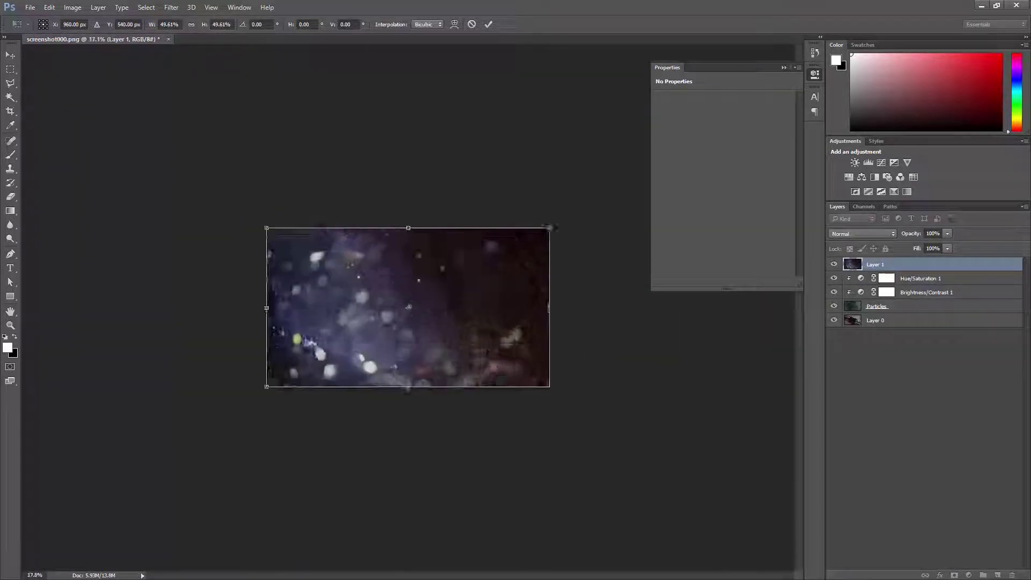
alt+scroll(552, 228, up, 3)
key(Return)
key(z)
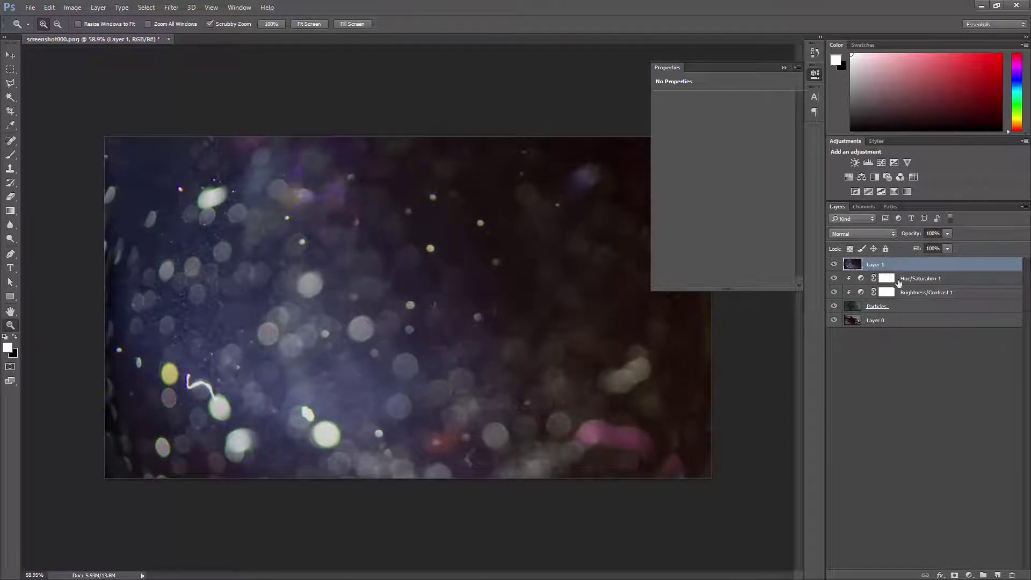
Duplicate the Hue/Saturation and Brightness/Contrast adjustments, move the copies above the bokeh layer, and clip both to it
click(903, 279)
shift+click(906, 292)
key(ctrl+j)
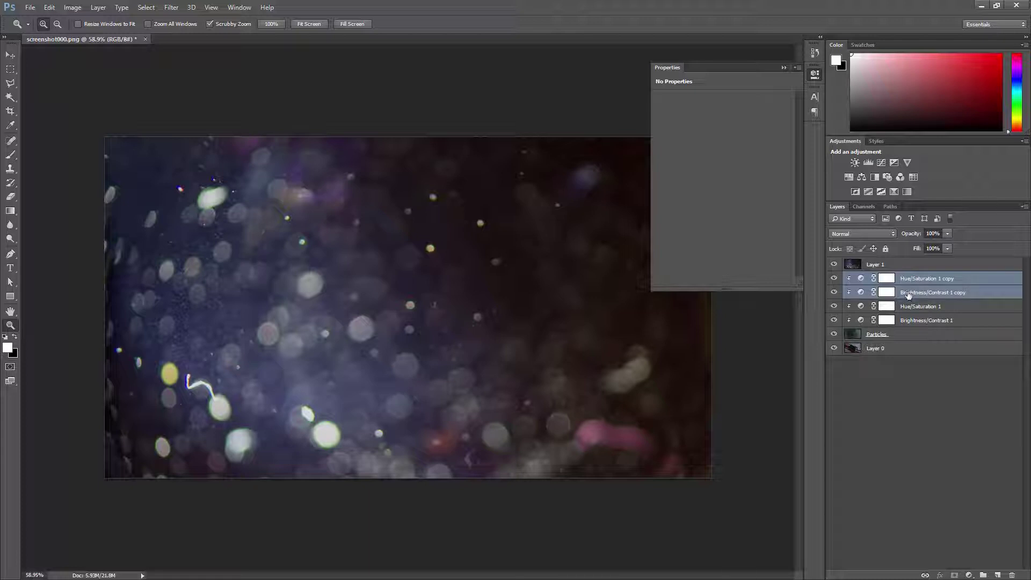
drag(908, 295, 911, 259)
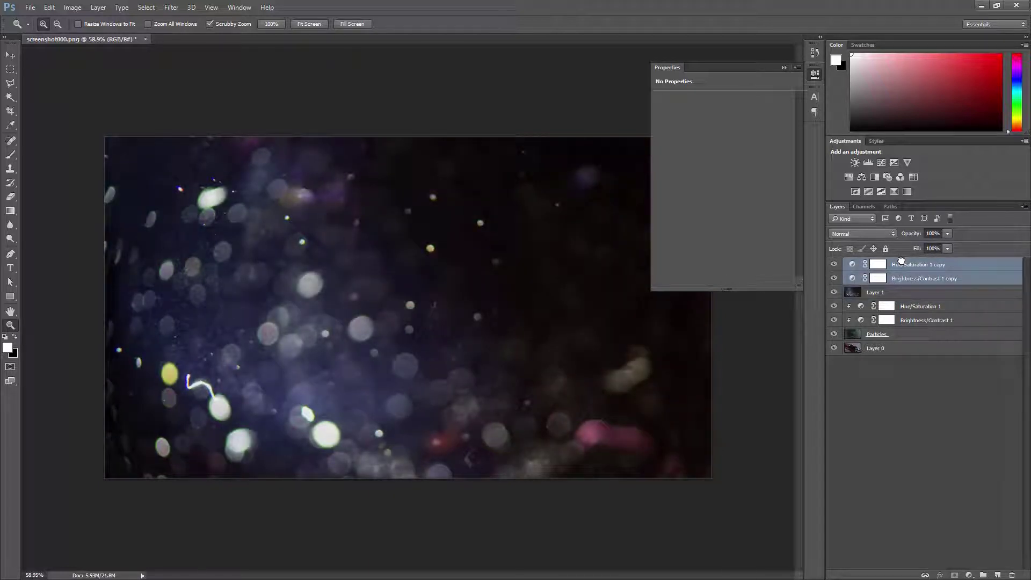
alt+click(857, 281)
alt+click(856, 269)
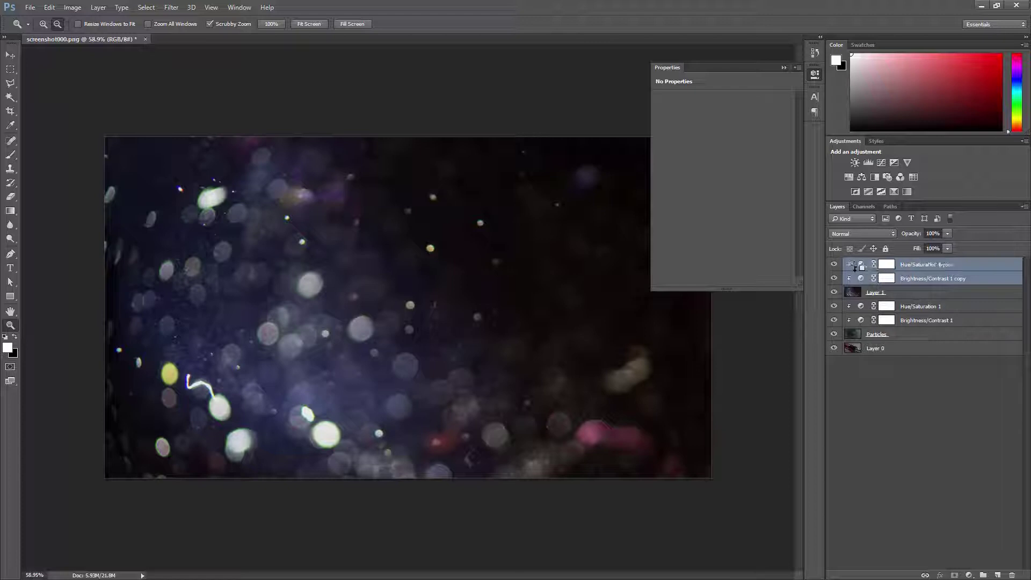
Set Saturation to -100 in the Hue/Saturation copy clipped to the bokeh layer
click(853, 293)
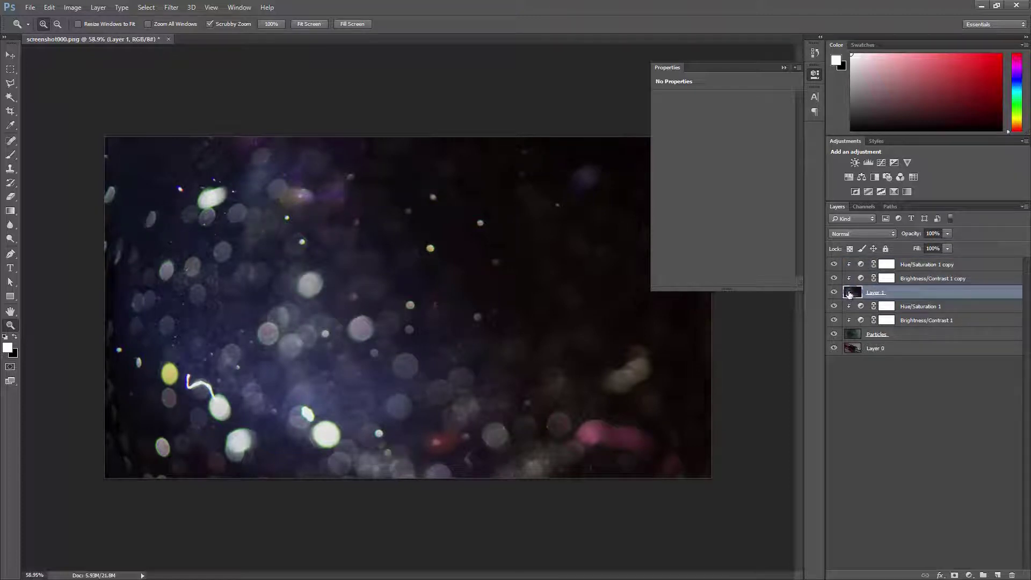
click(862, 266)
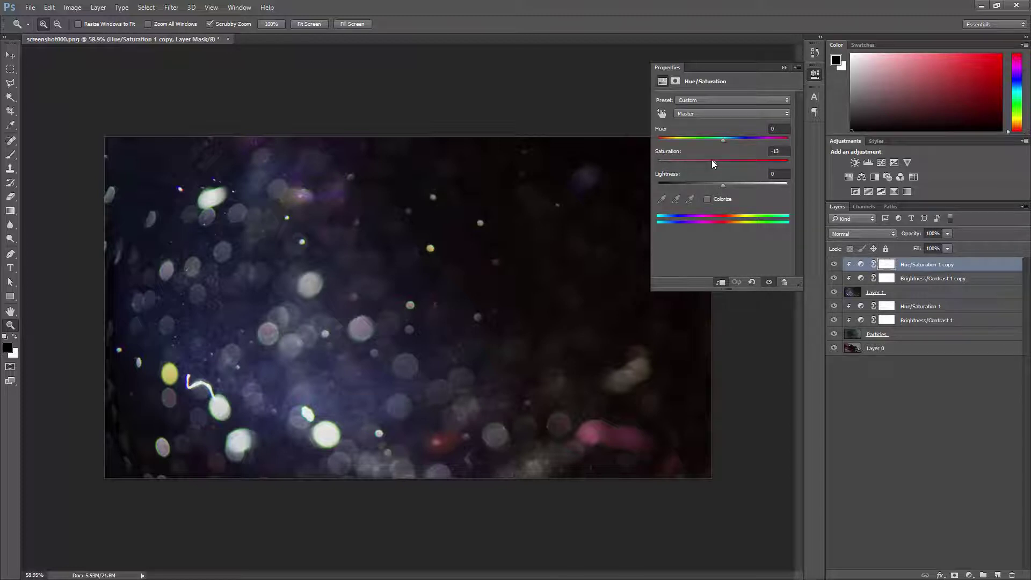
drag(715, 162, 629, 171)
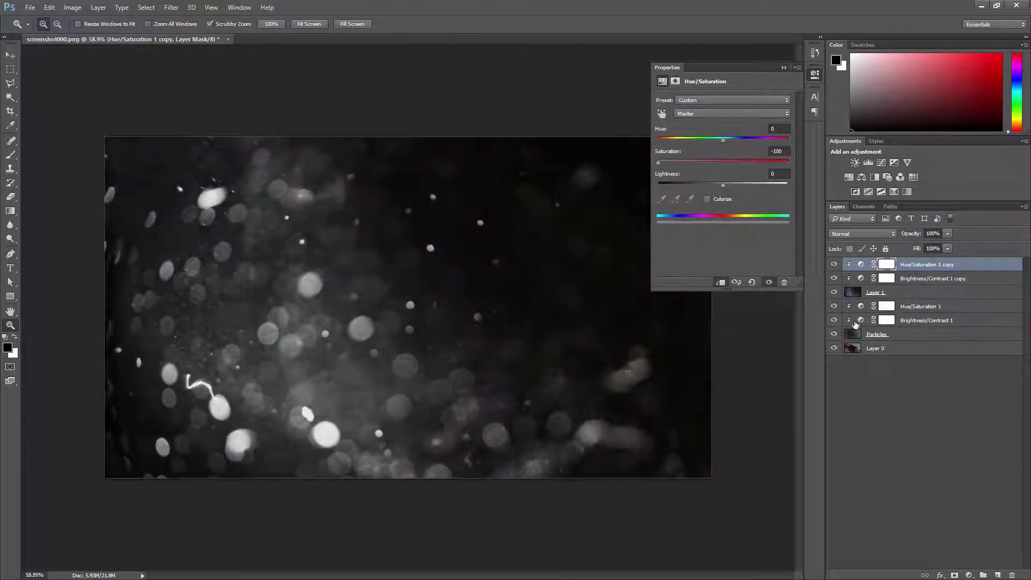
Set Saturation to -100 in Hue/Saturation 1 above Particles and compare its effect with the bokeh layer and its adjustments hidden
click(858, 307)
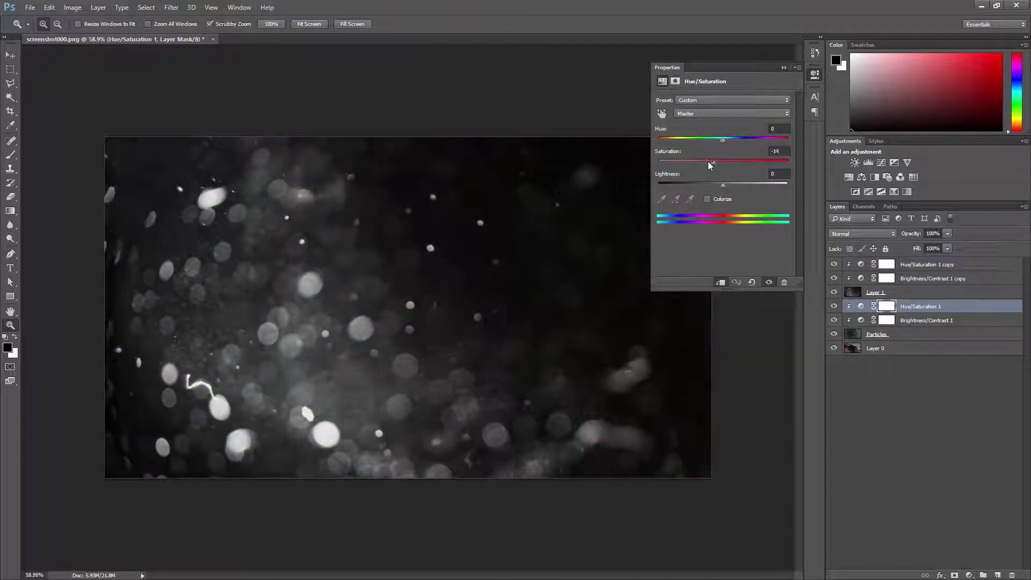
drag(710, 163, 642, 165)
drag(834, 264, 835, 278)
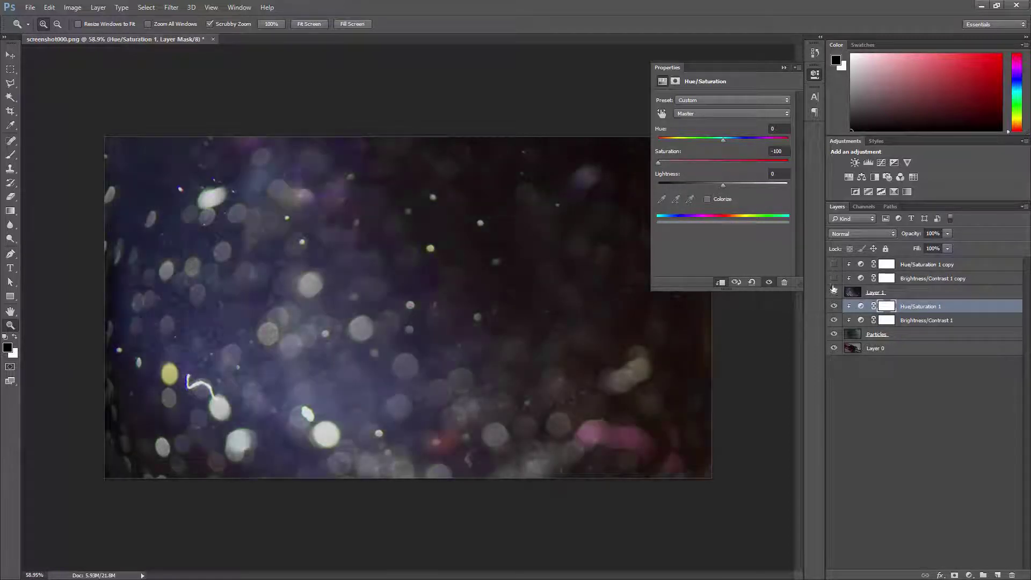
click(834, 293)
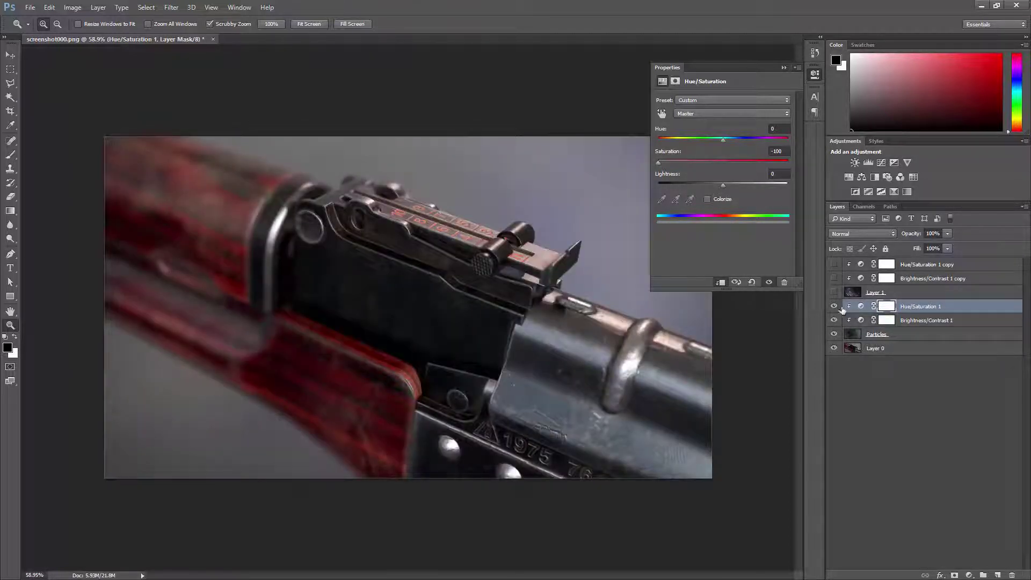
click(836, 306)
click(835, 306)
Show the bokeh layer again, set its blend mode to Screen, and turn its two clipped adjustments back on
click(834, 293)
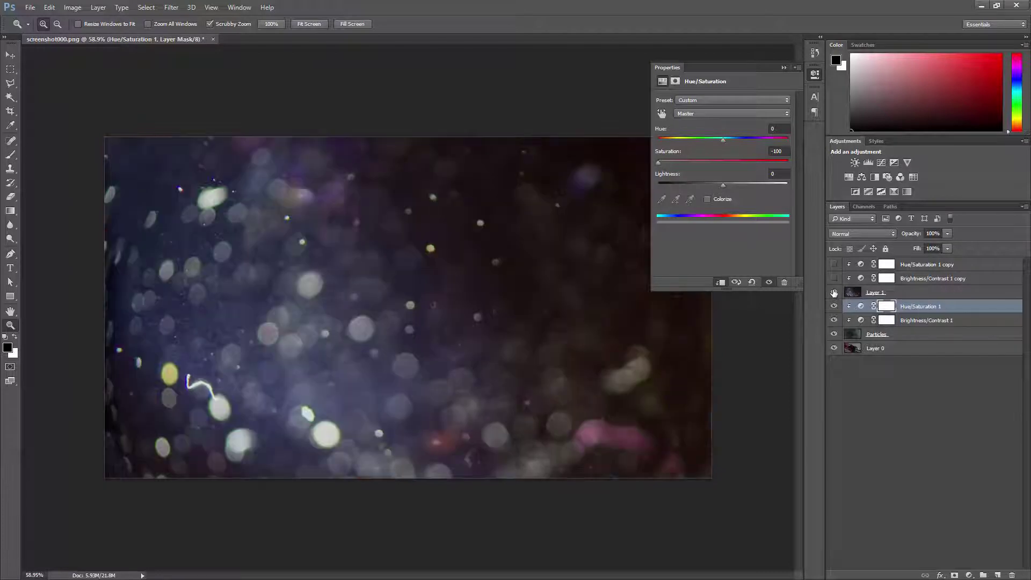
click(865, 293)
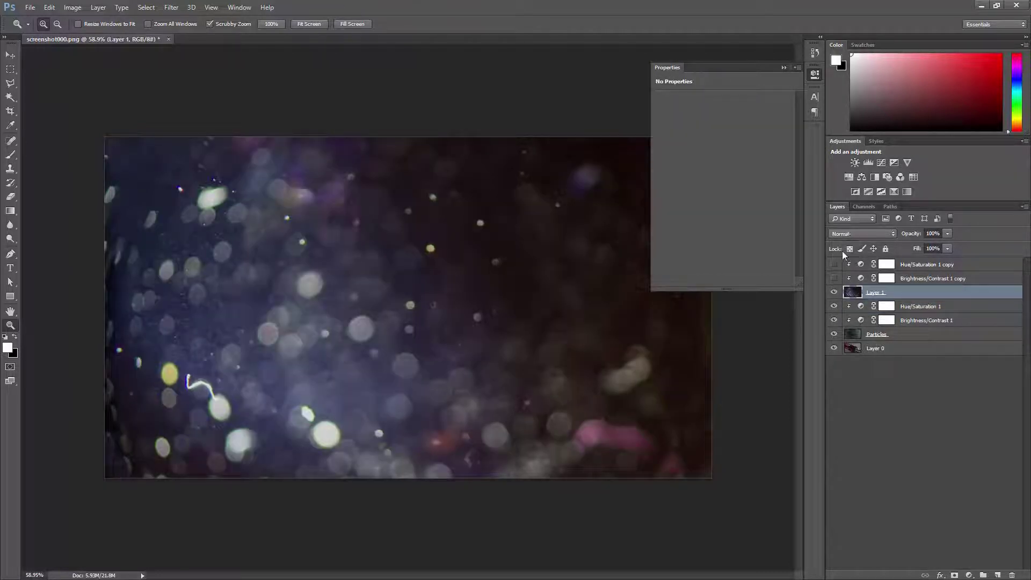
click(845, 234)
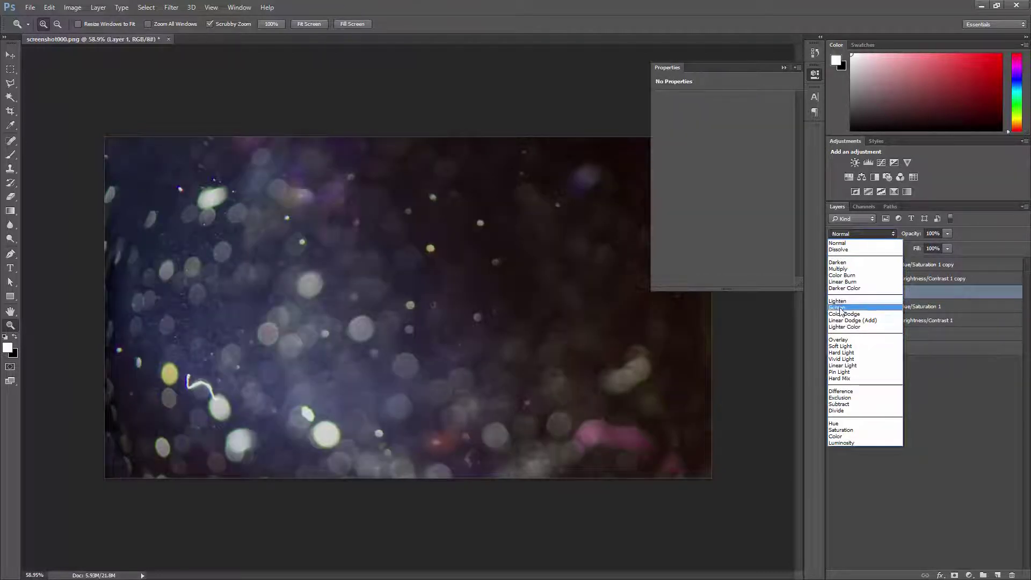
click(839, 307)
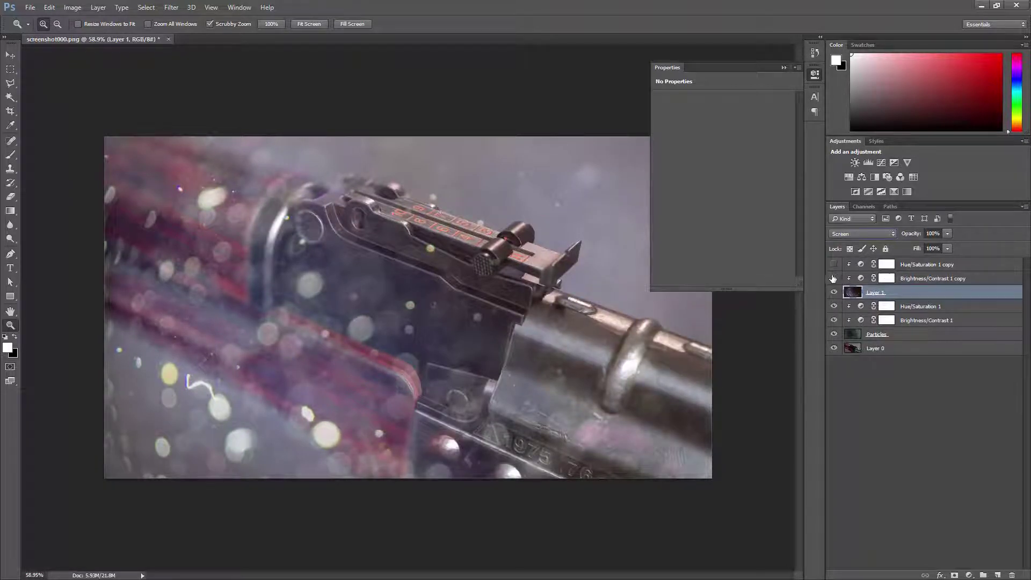
click(834, 278)
click(835, 264)
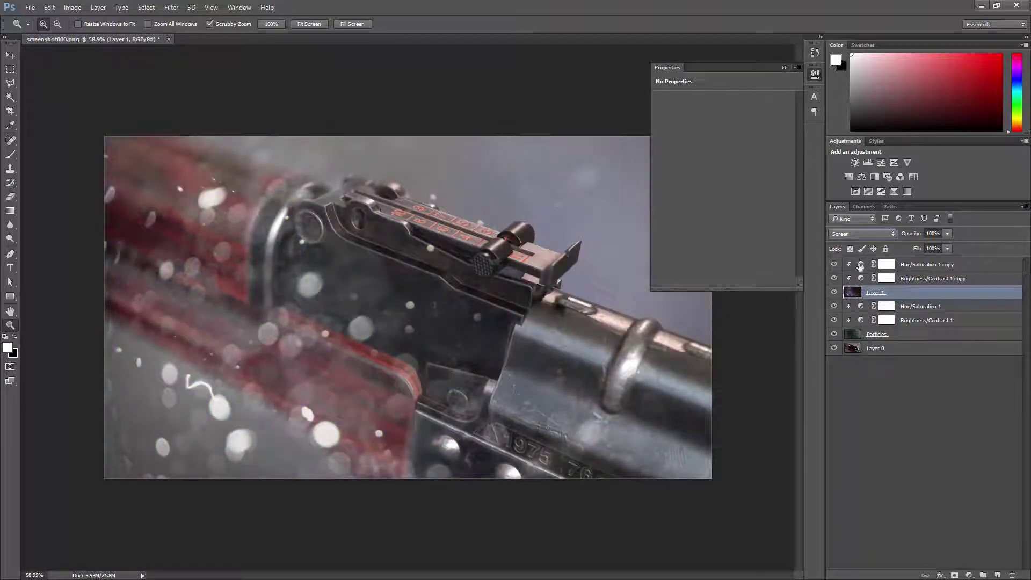
Strongly lower Brightness in the Brightness/Contrast copy clipped to the bokeh layer and set the bokeh layer's opacity to 23%
click(861, 265)
click(861, 278)
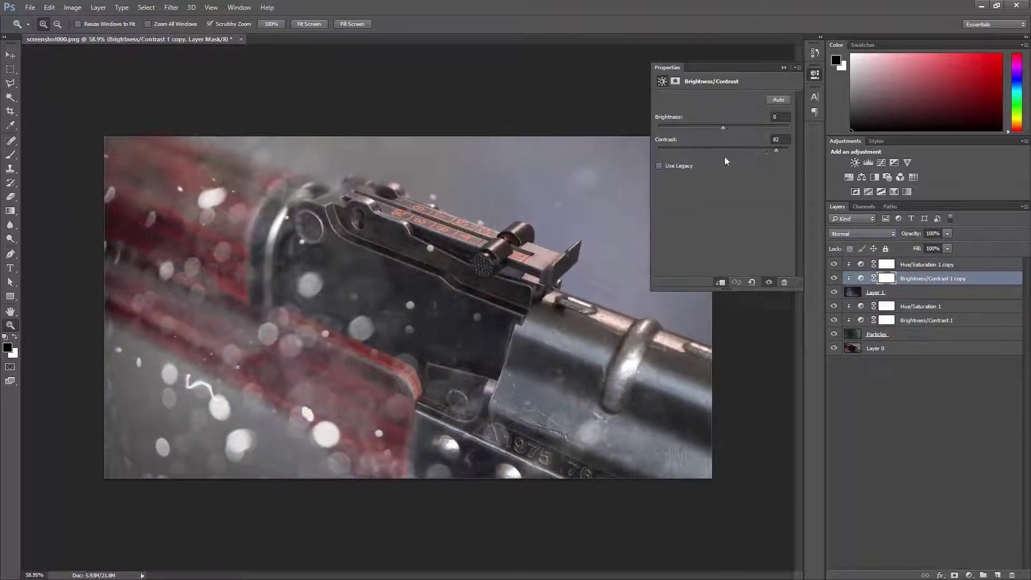
drag(723, 128, 666, 129)
click(910, 292)
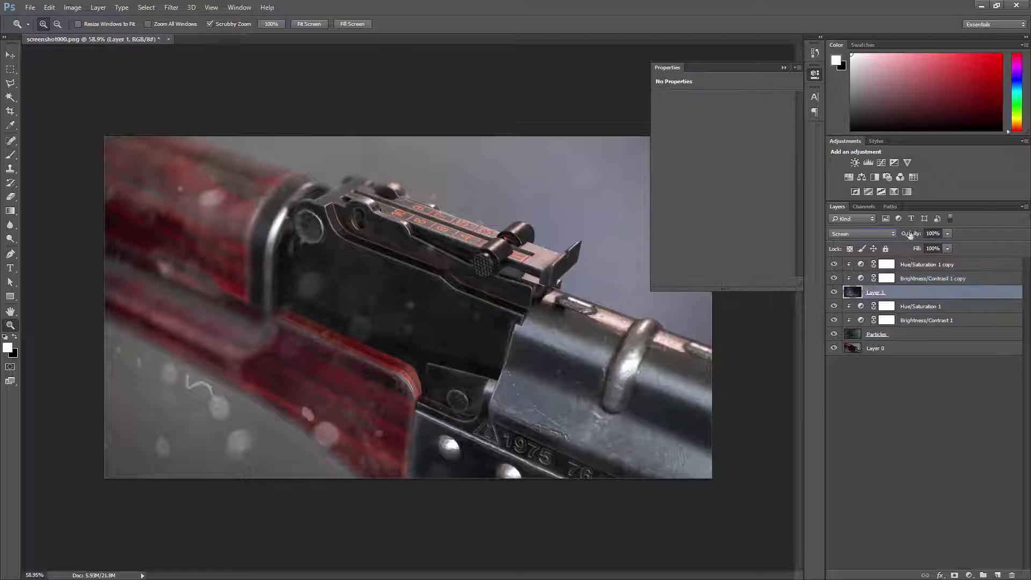
drag(909, 234, 873, 228)
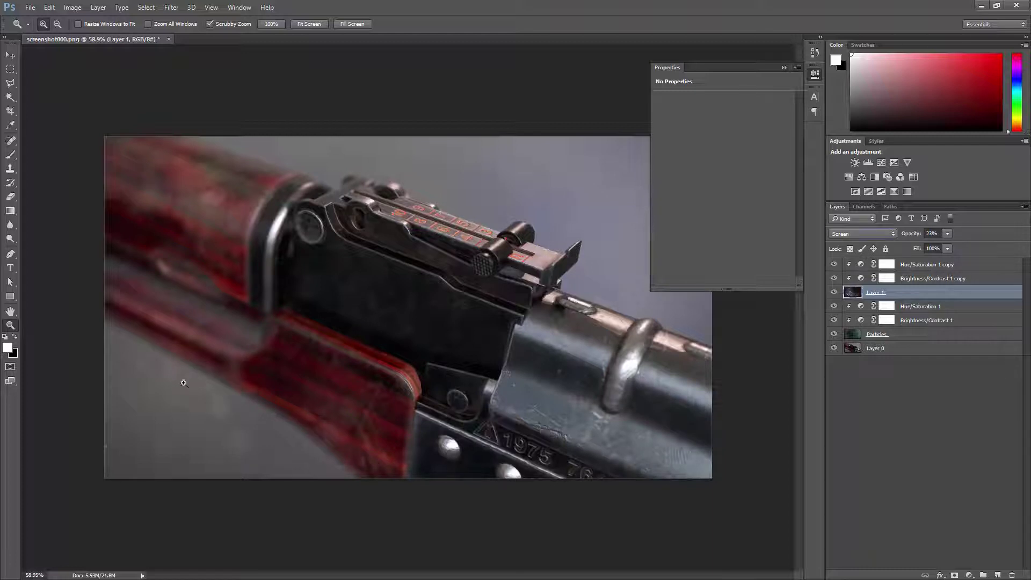
Switch to full-screen display, collapse the adjustment properties, and centre the whole render in view
click(491, 315)
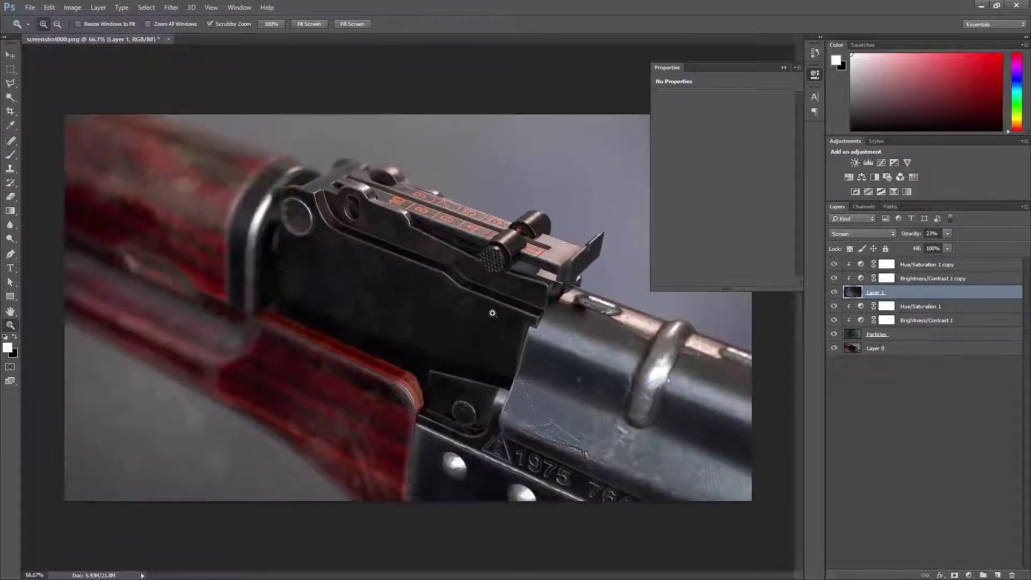
key(f)
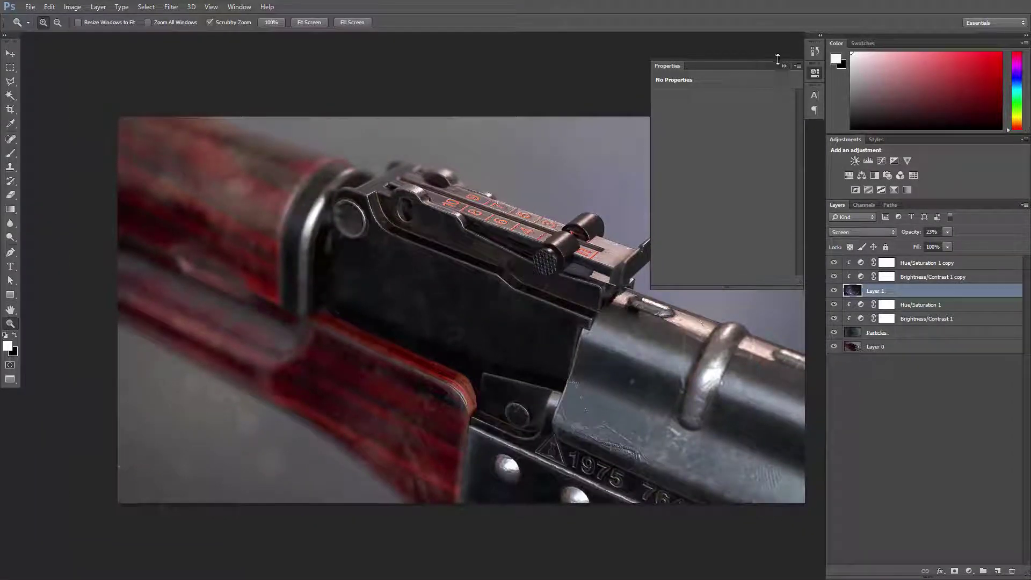
click(784, 65)
click(550, 204)
drag(484, 298, 518, 254)
alt+click(601, 232)
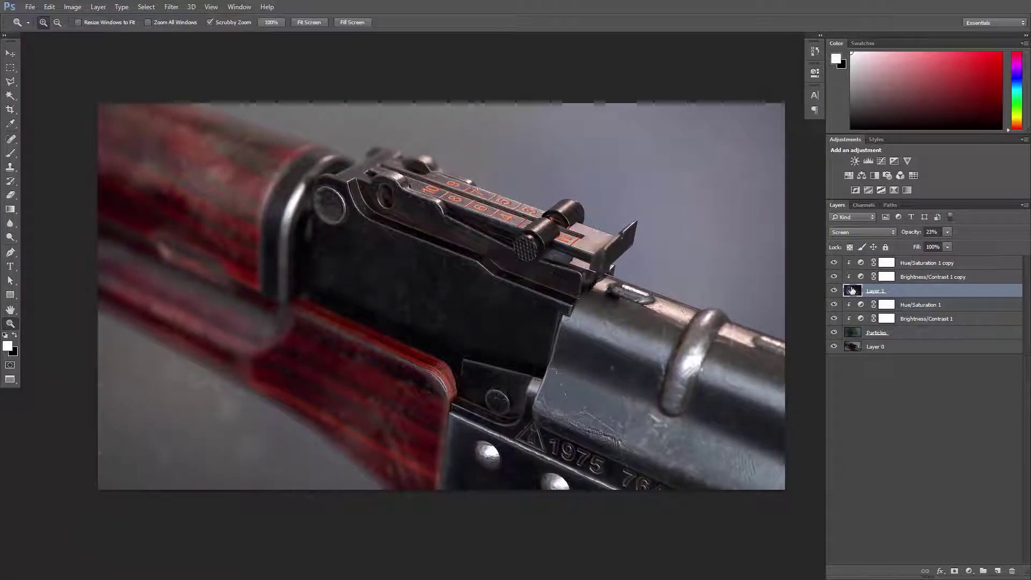
Group all layers from Particles up to Hue/Saturation 1 copy and compare the render with the group hidden and shown
click(877, 332)
shift+click(952, 264)
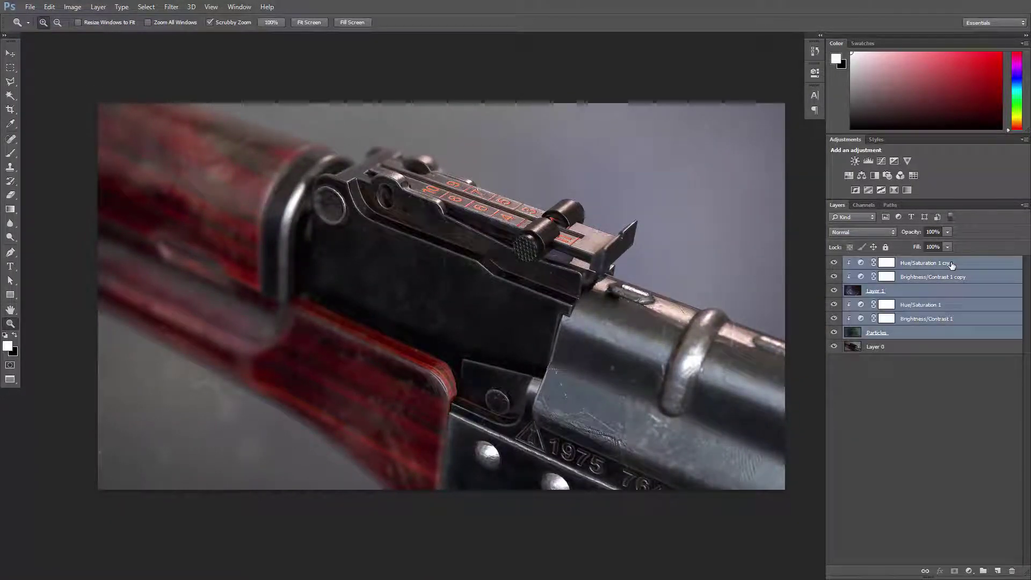
key(ctrl+g)
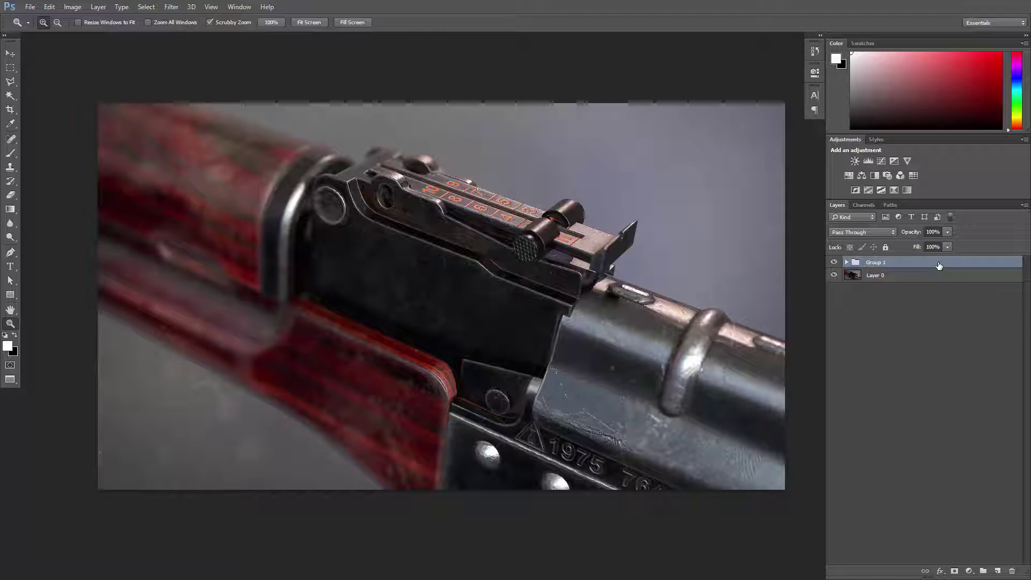
click(833, 262)
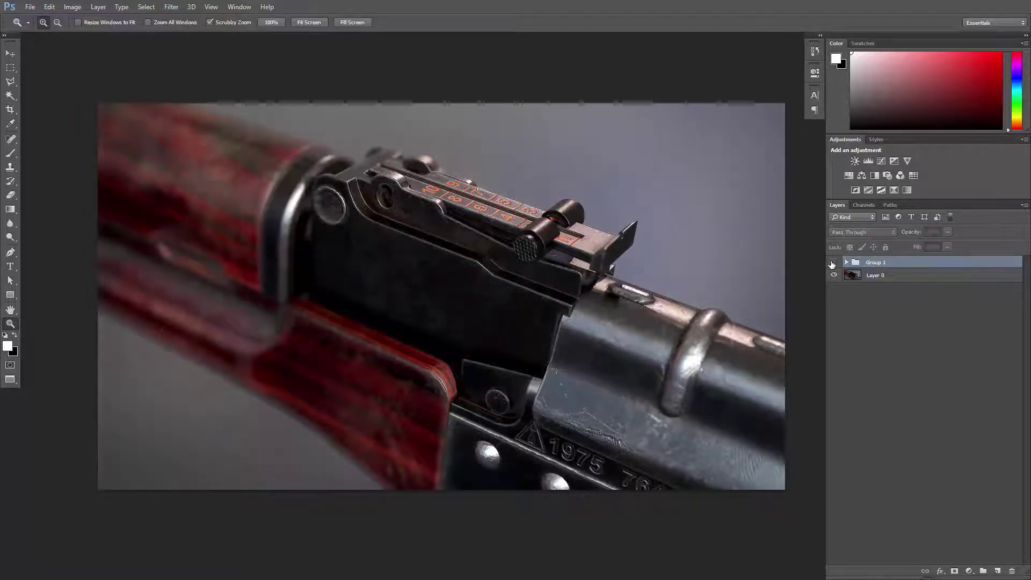
click(590, 269)
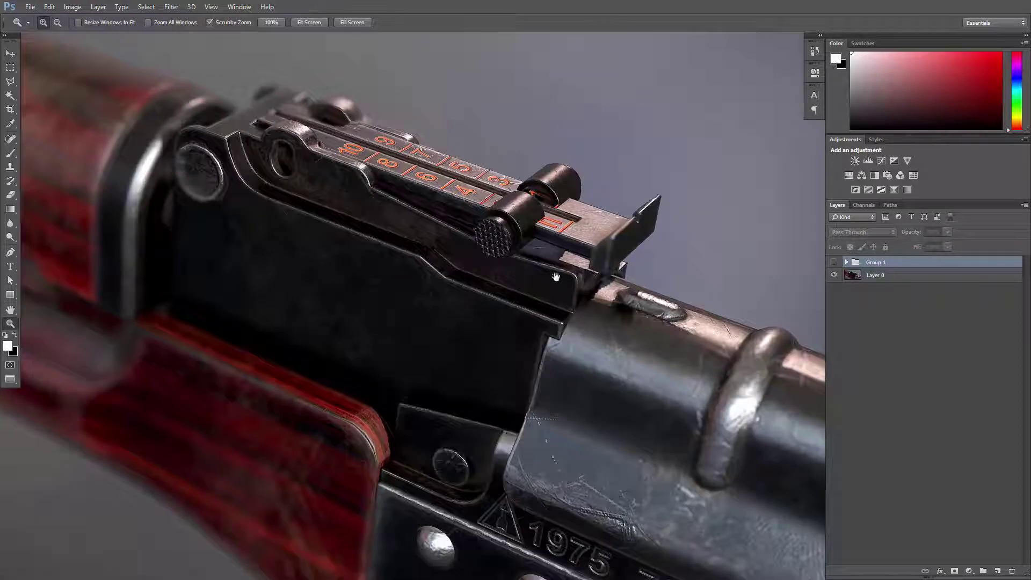
drag(556, 277, 642, 278)
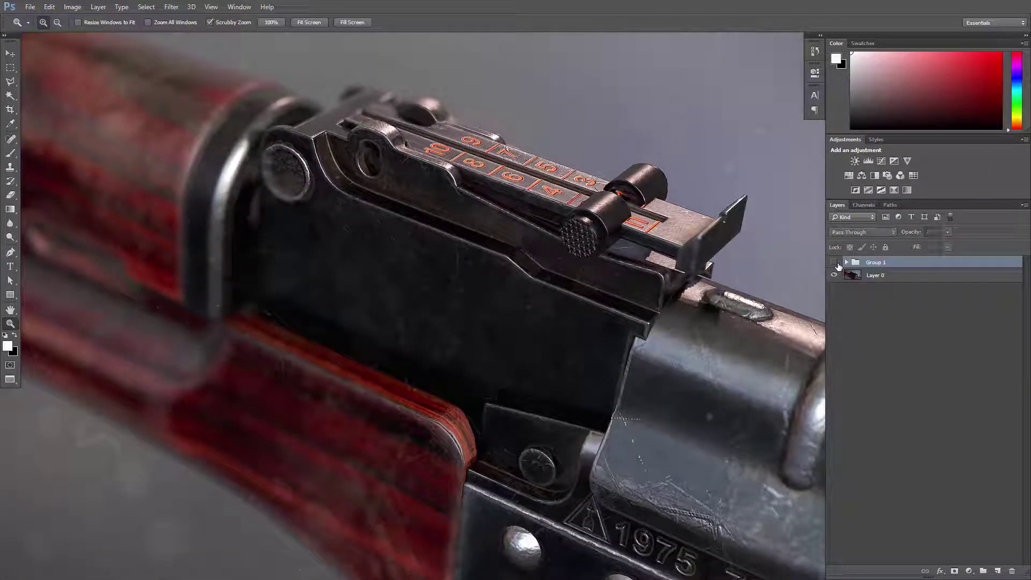
click(835, 263)
Check the Particles layer's opacity inside Group 1 and examine the overall dust effect on the render
click(847, 262)
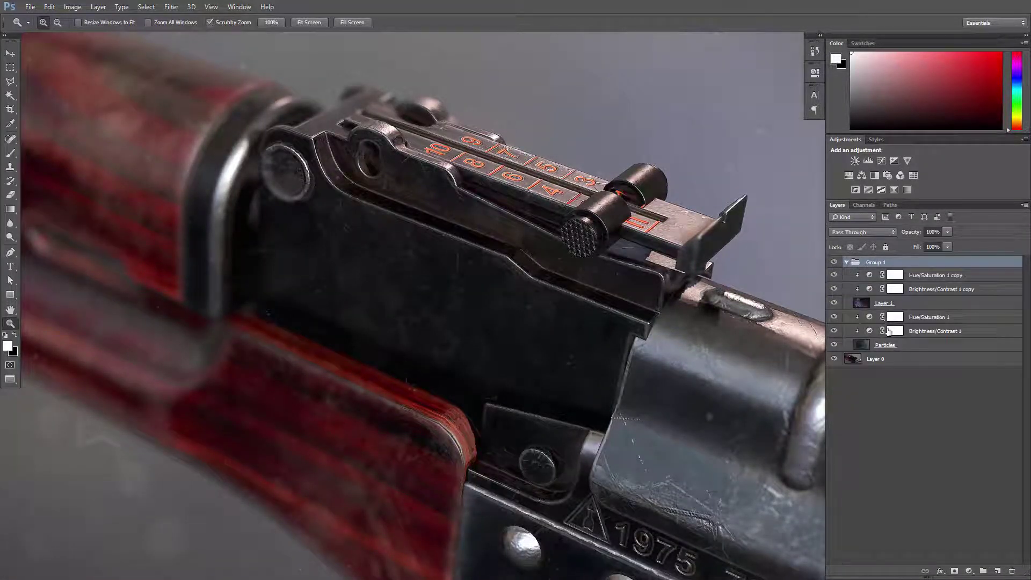
click(871, 348)
click(907, 232)
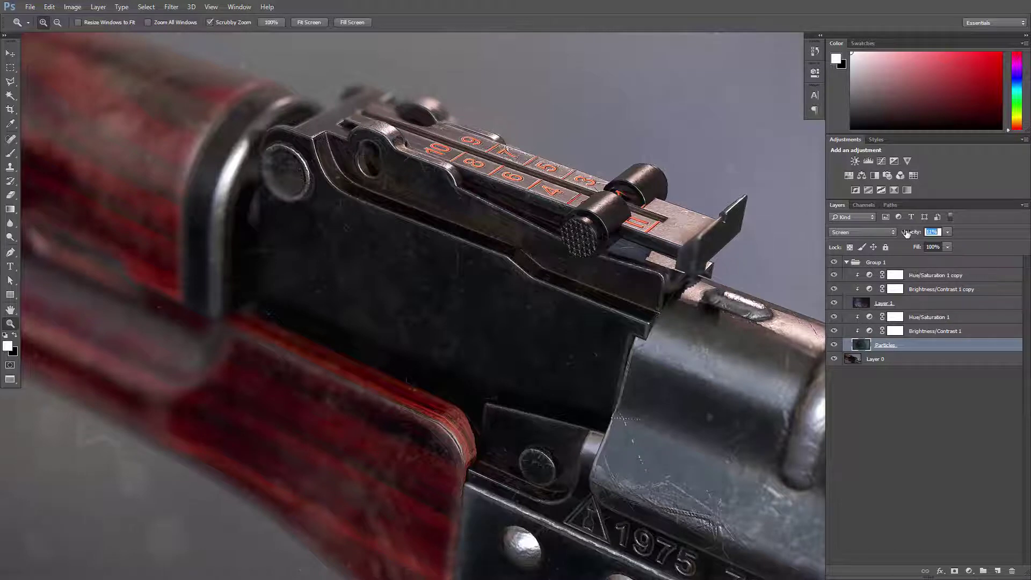
alt+click(663, 251)
alt+click(663, 250)
drag(676, 252, 639, 265)
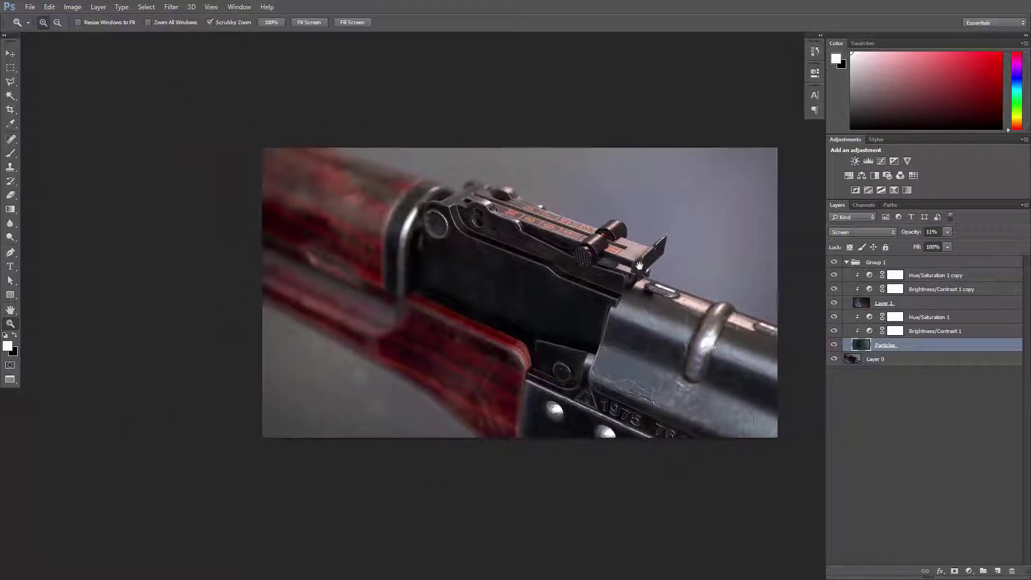
click(847, 262)
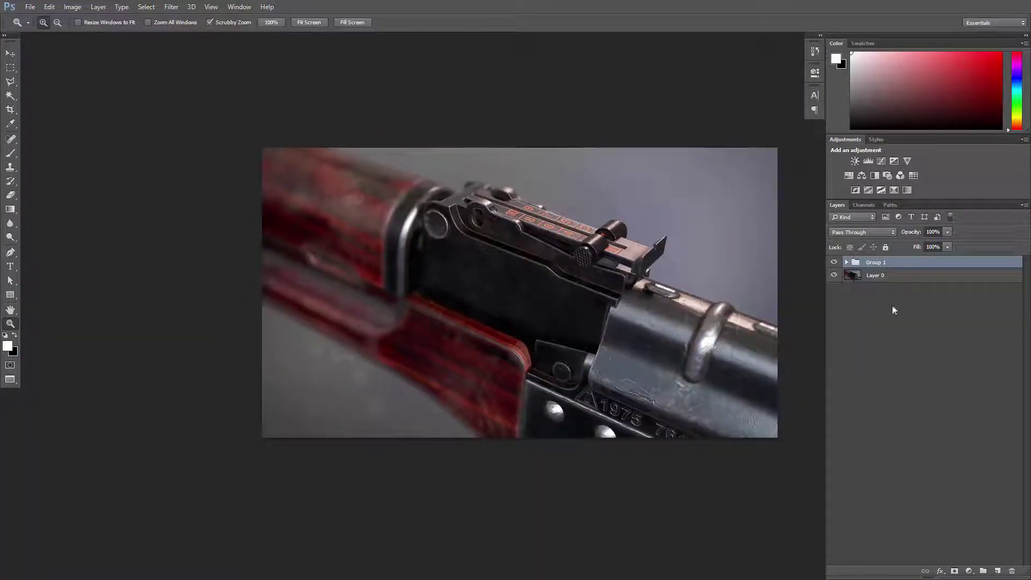
click(651, 317)
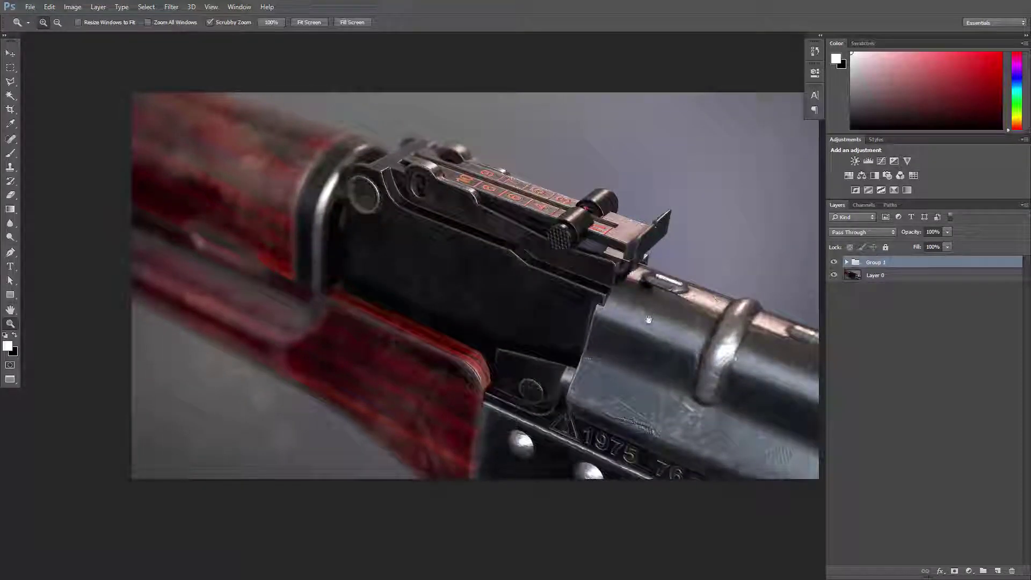
drag(649, 319, 615, 339)
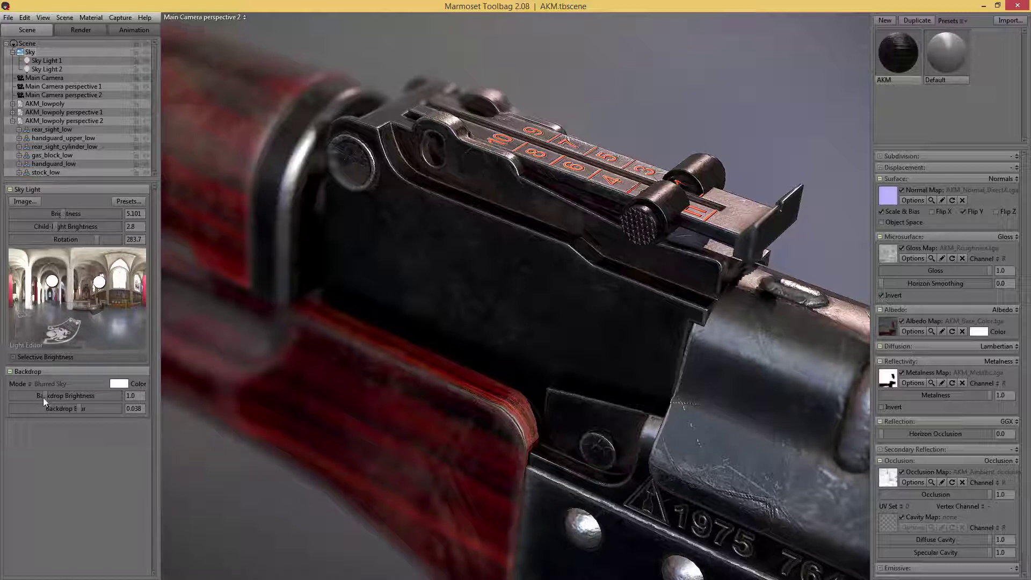
Set the sky's Backdrop Brightness to 0.225 and preview the rifle with the interface hidden
drag(43, 396, 36, 396)
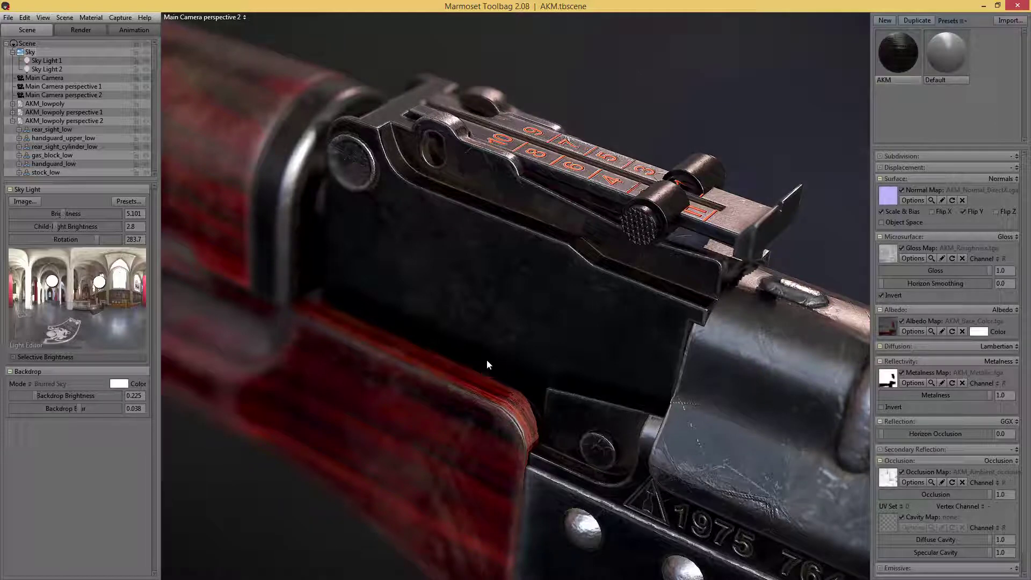
key(Tab)
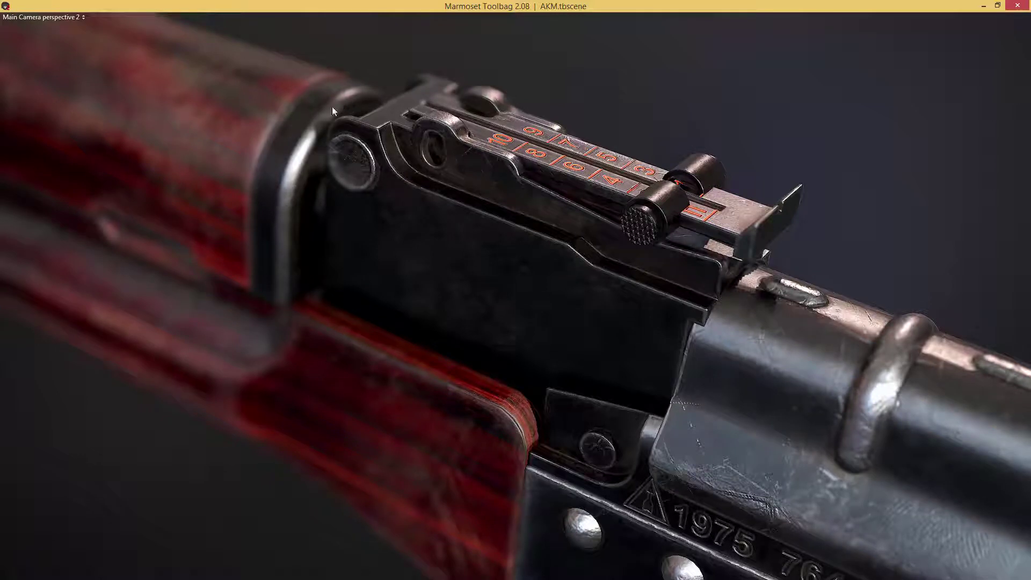
key(Tab)
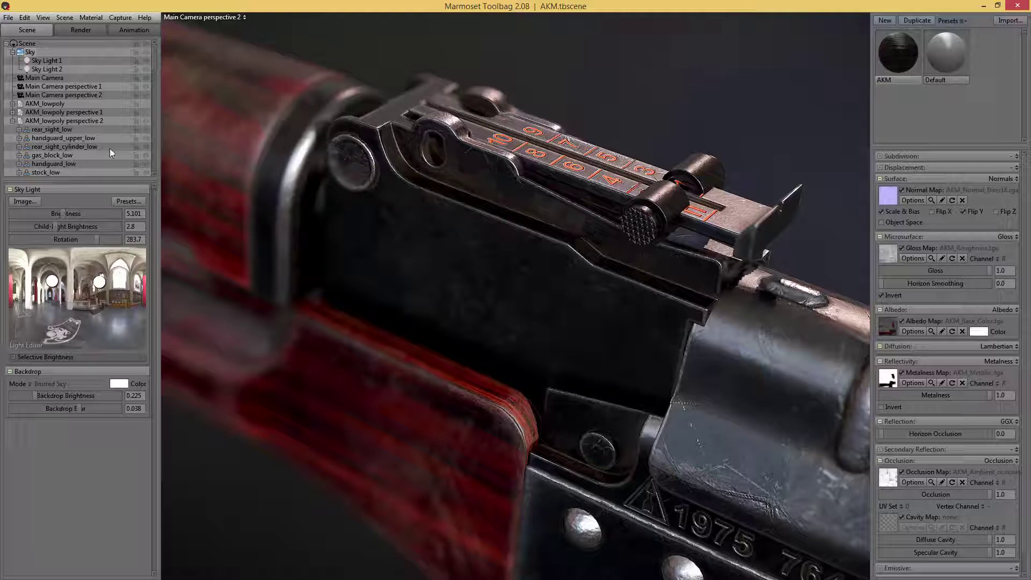
Set the depth-of-field Far Blur of Main Camera perspective 2 to 21.02
click(83, 122)
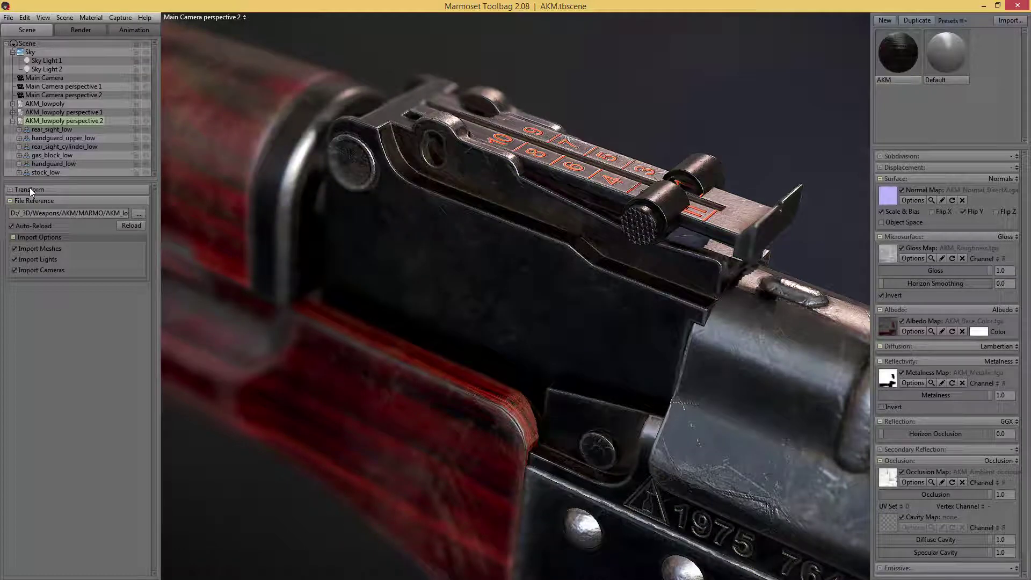
click(88, 95)
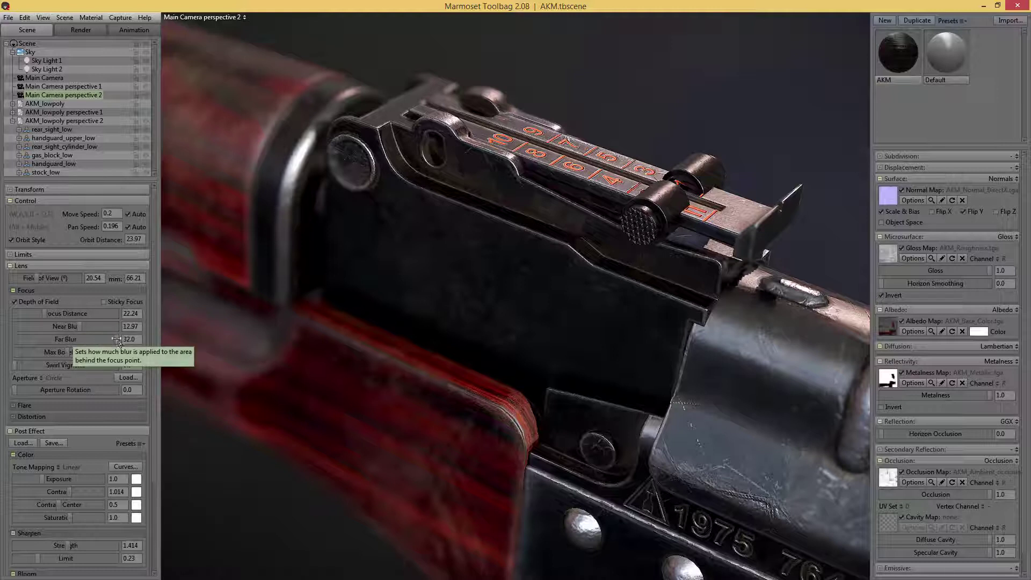
drag(116, 339, 97, 335)
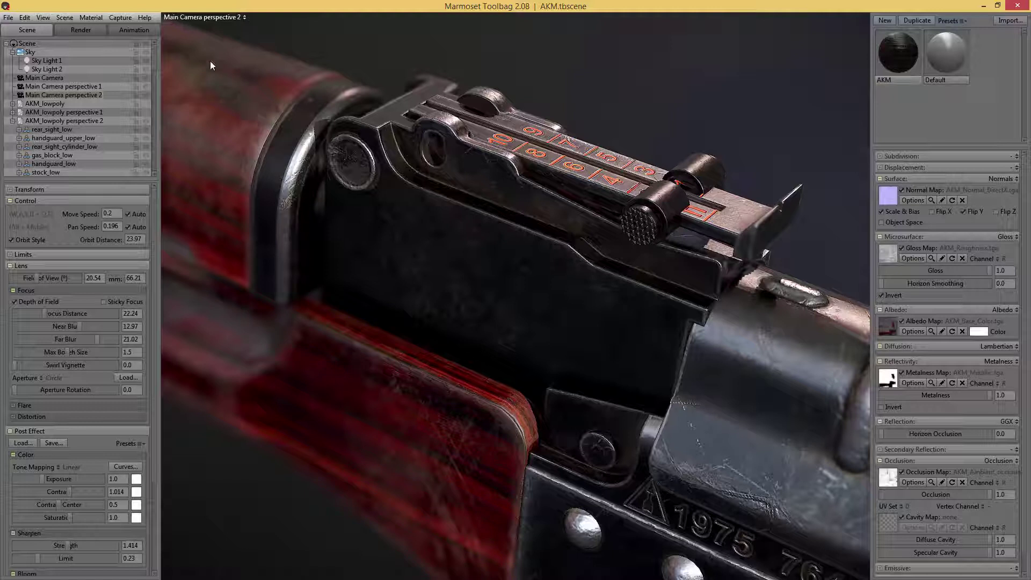
Capture the viewport as an image, open it in the photo viewer, and send screenshot001 to Adobe Photoshop CC 2014
click(120, 18)
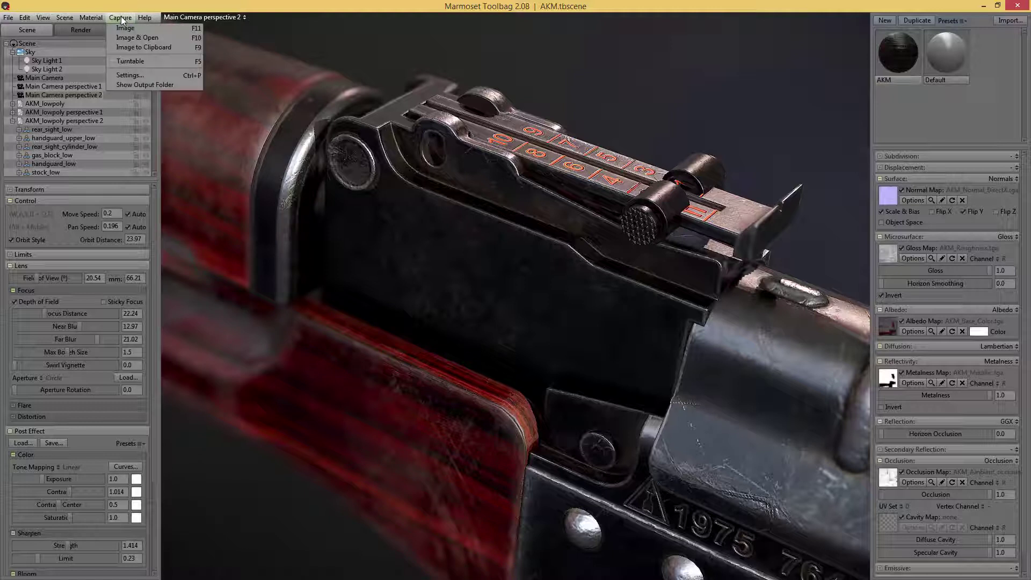
click(147, 41)
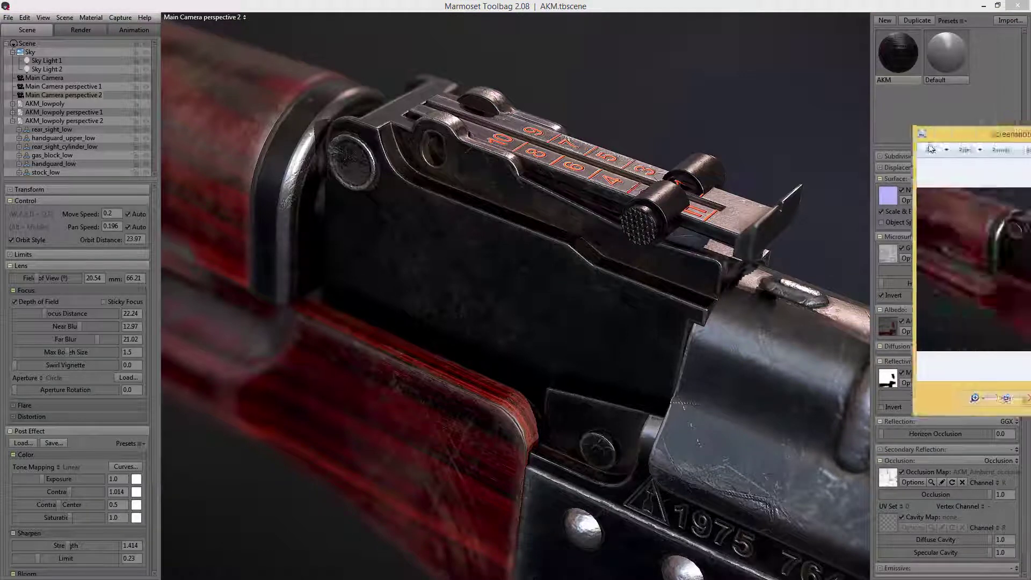
right_click(600, 233)
mouse_move(656, 243)
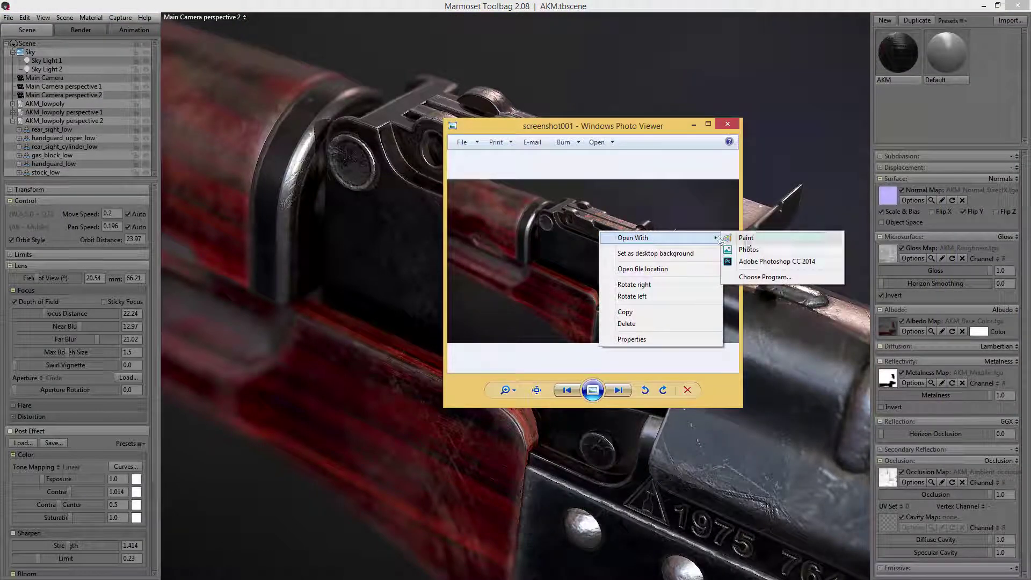
click(772, 263)
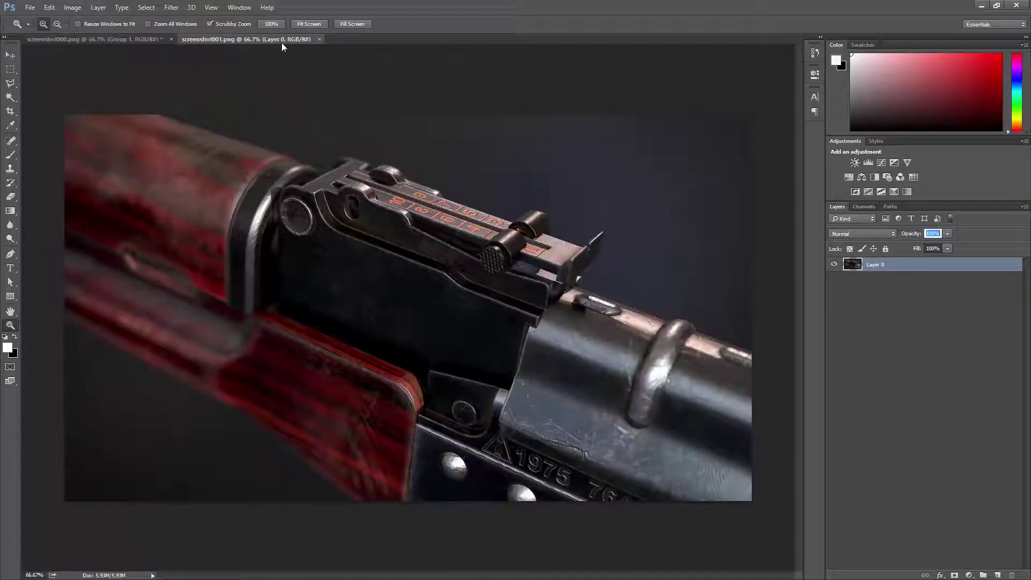
Copy the screenshot001 render into screenshot000 as a new layer aligned to the canvas, close screenshot001, and place the layer beneath Group 1
drag(281, 43, 492, 230)
key(v)
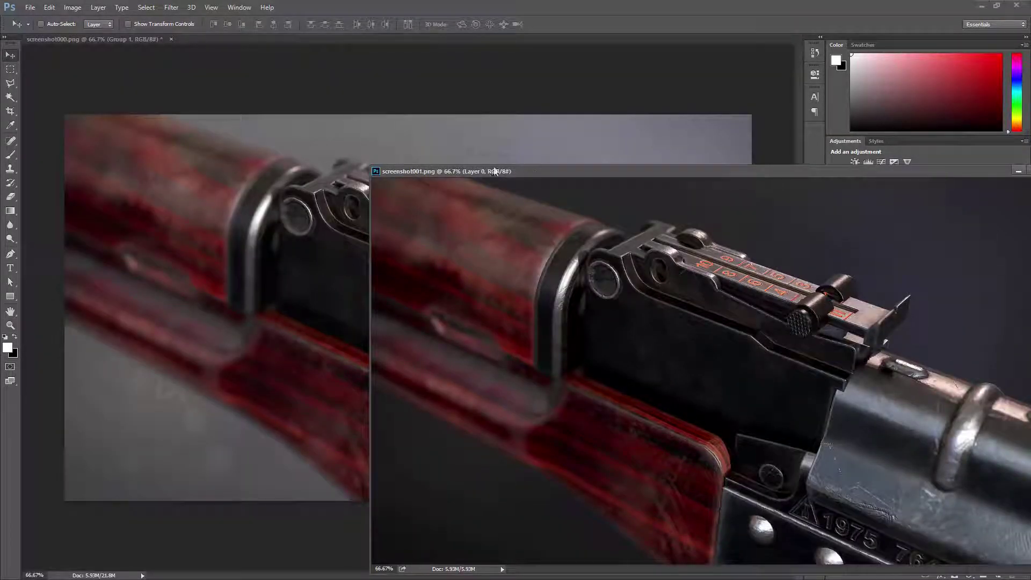
drag(495, 171, 586, 187)
shift+drag(543, 269, 389, 306)
click(567, 286)
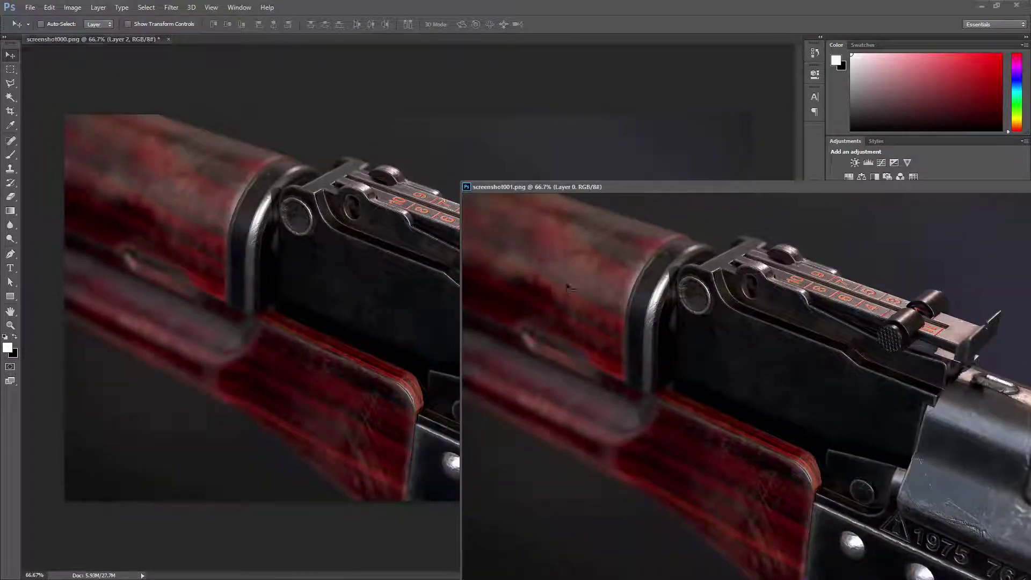
key(ctrl+w)
drag(861, 264, 838, 284)
Compare Layer 2's dark backdrop with the original render by toggling its visibility, and inspect the rear sight up close
click(834, 279)
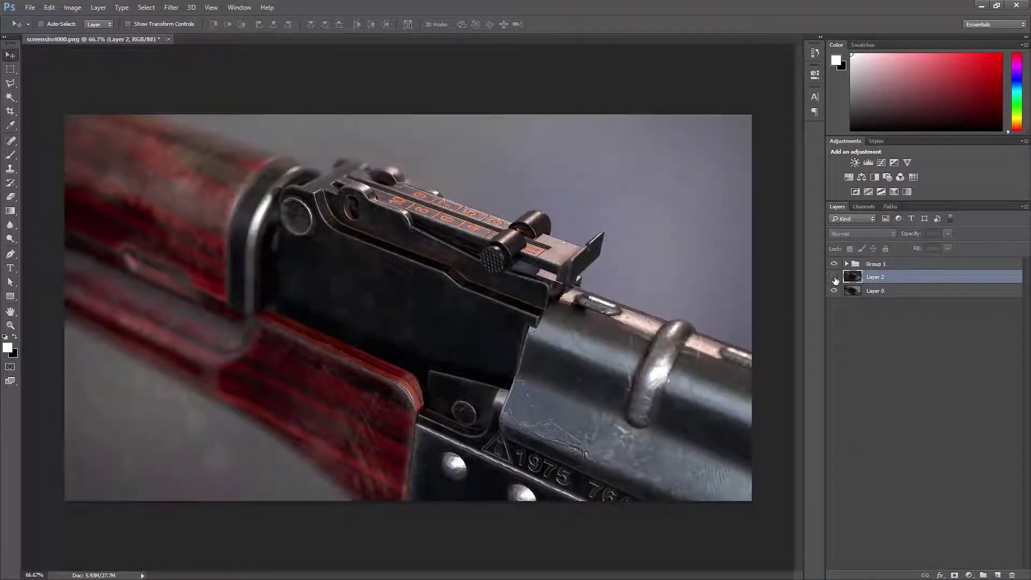
click(835, 279)
click(835, 279)
click(834, 279)
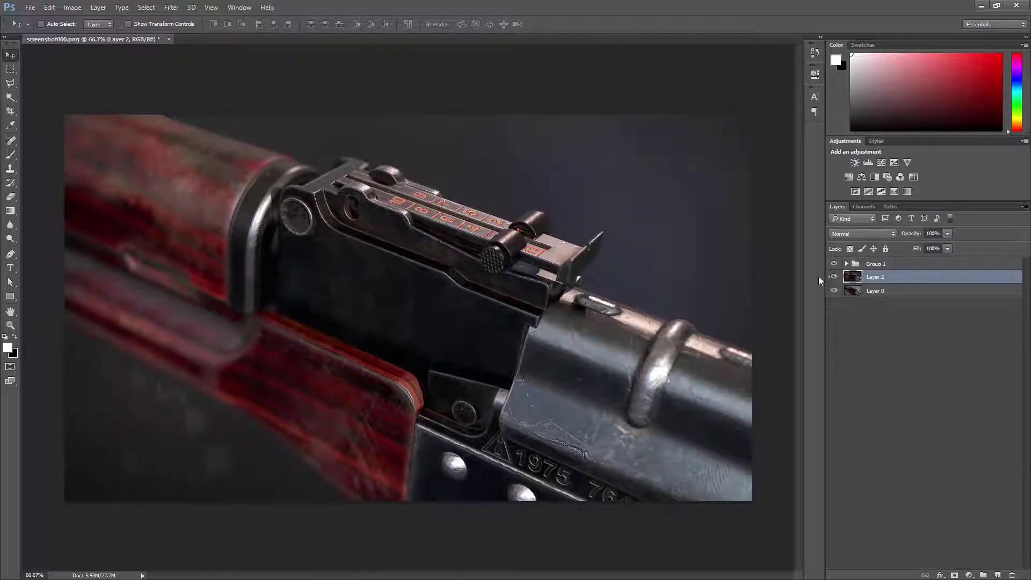
key(z)
click(574, 263)
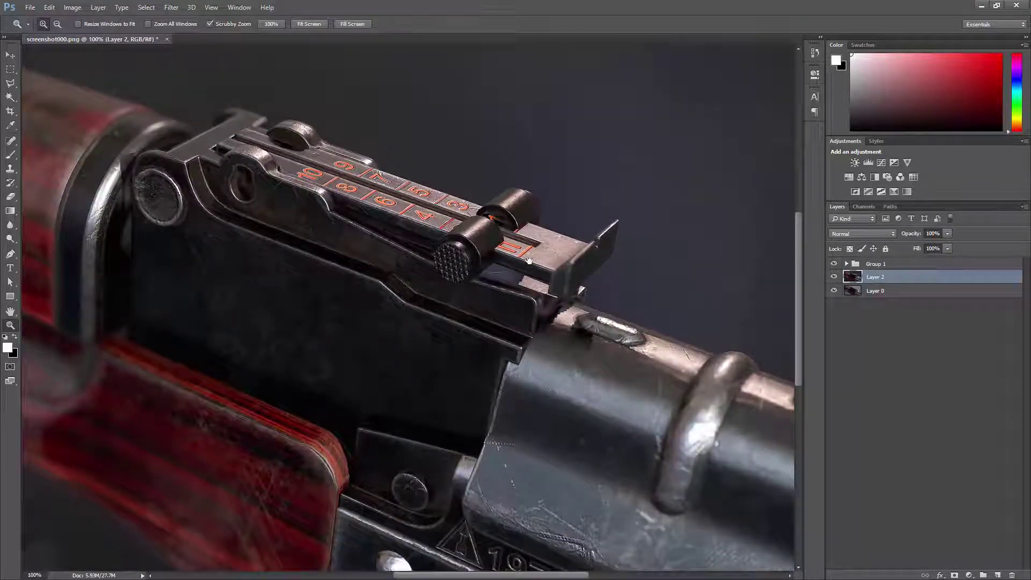
drag(452, 243, 620, 252)
alt+click(620, 253)
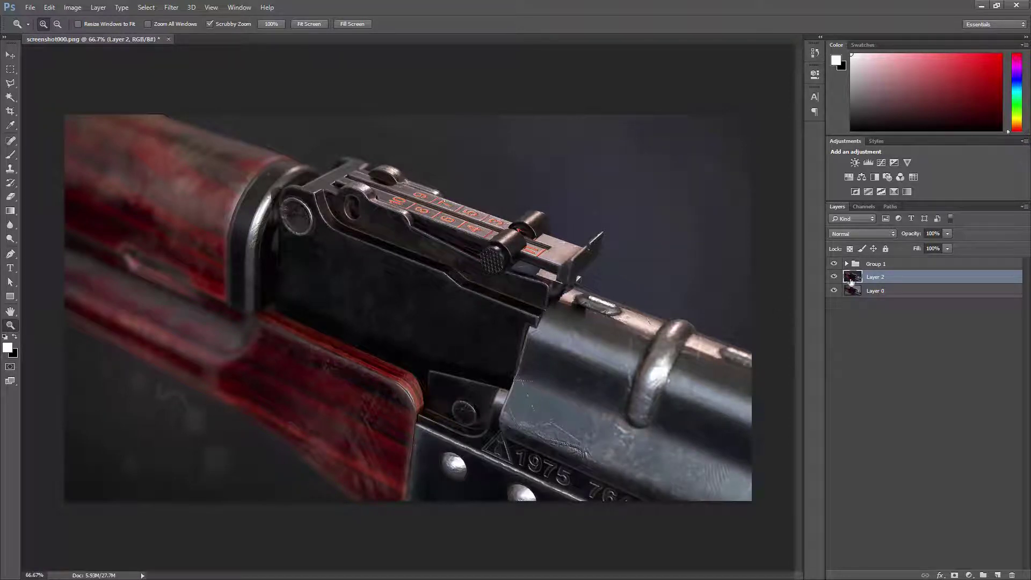
Compare the dark and light backdrop versions again, then leave Layer 2 hidden and deselect all layers
click(833, 278)
click(834, 277)
click(833, 277)
click(835, 277)
click(835, 278)
click(834, 278)
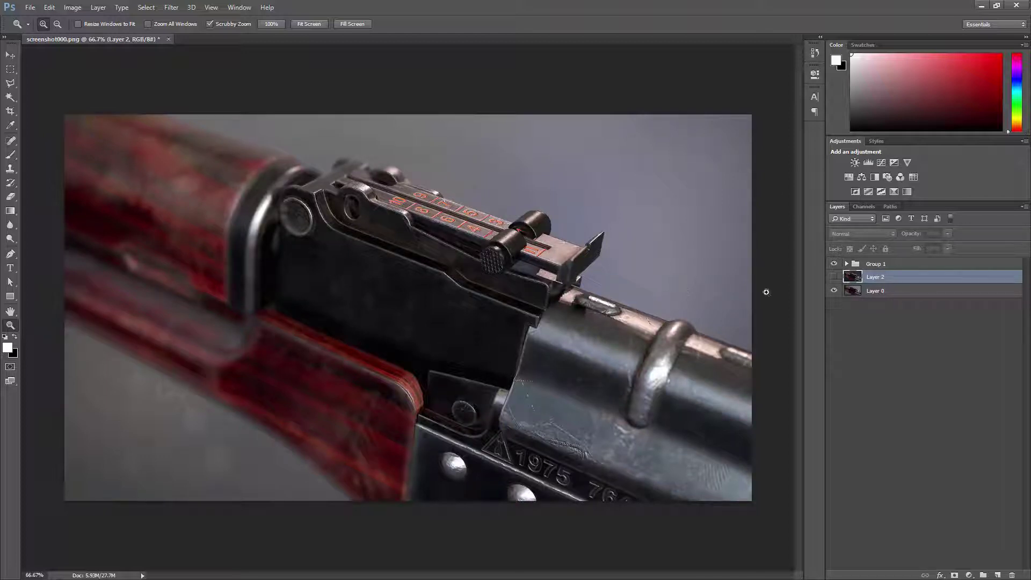
click(834, 277)
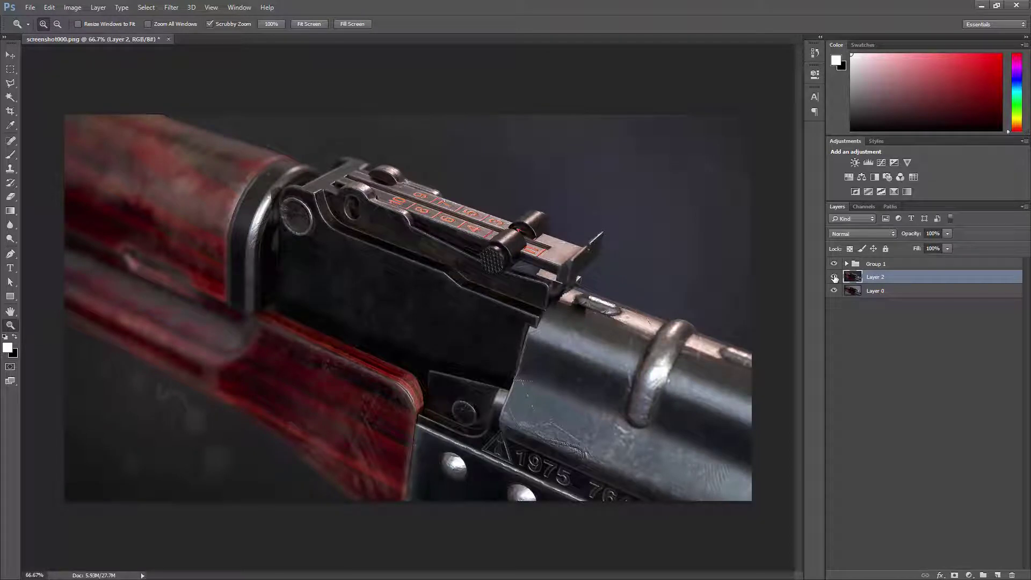
click(834, 277)
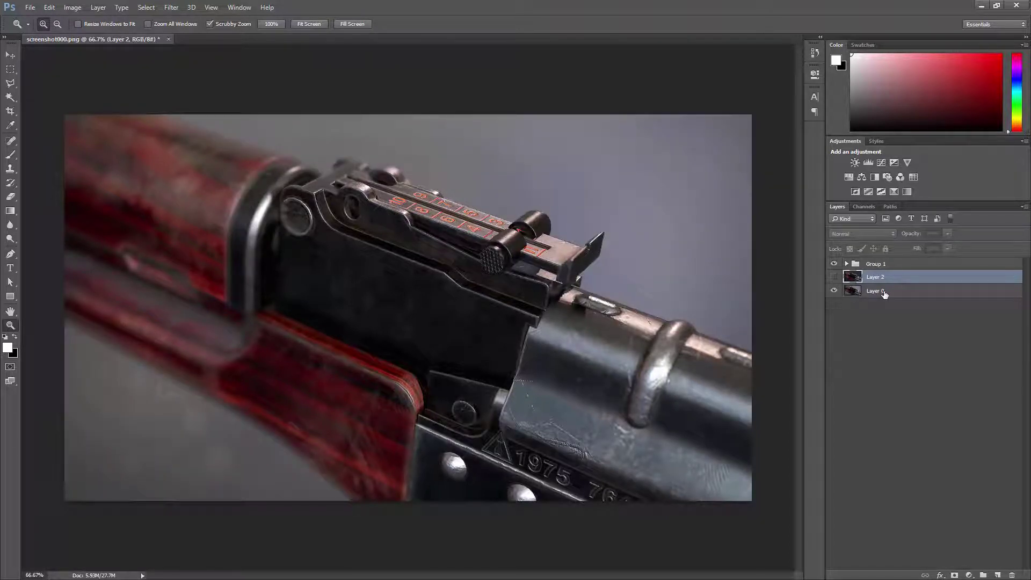
click(835, 277)
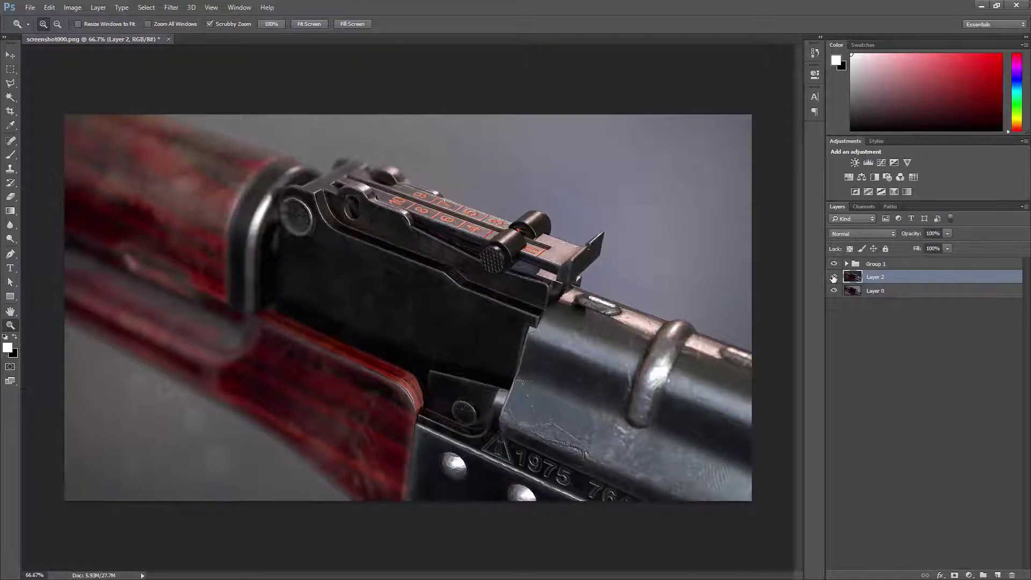
click(835, 277)
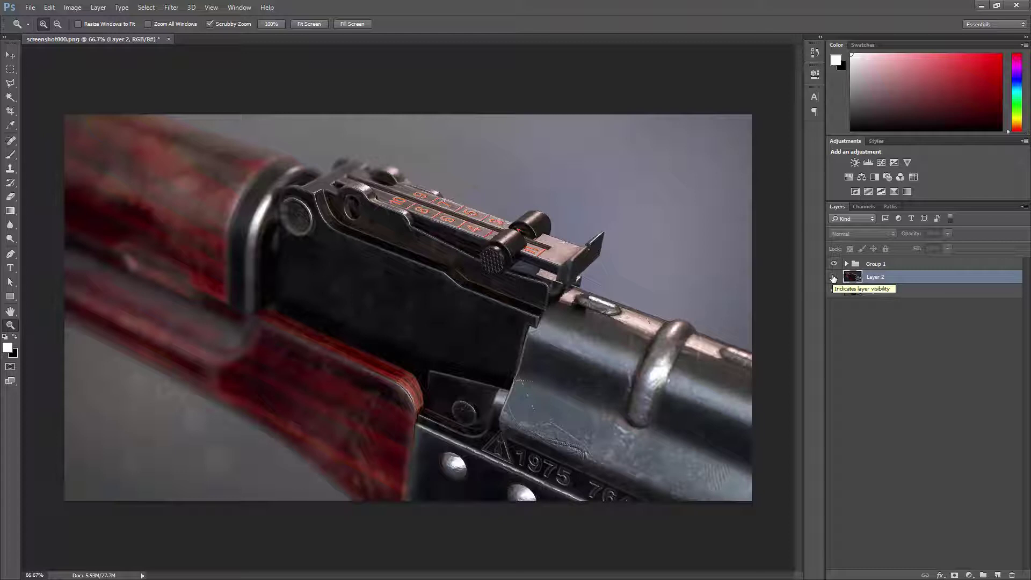
click(865, 307)
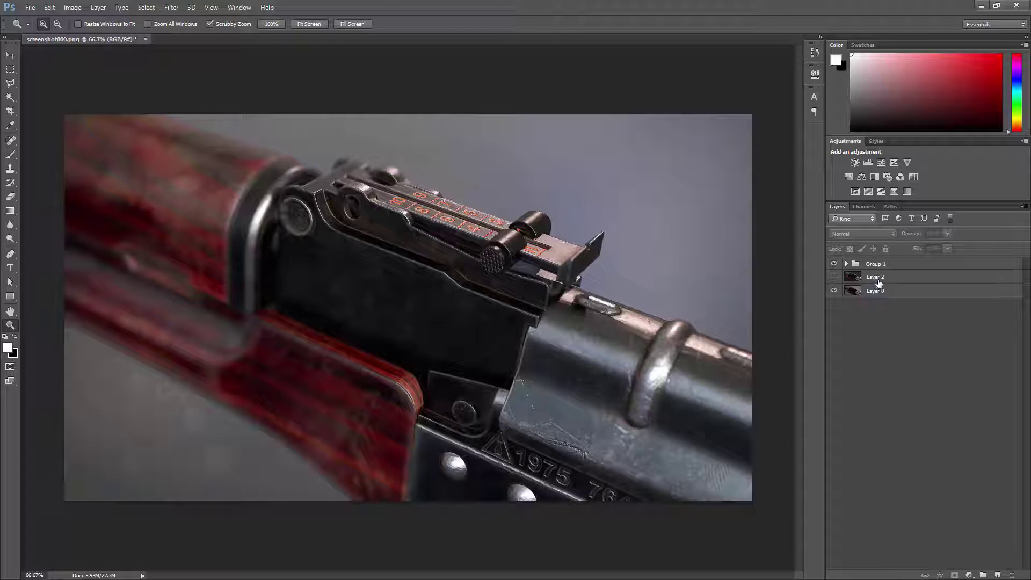
Rename the Group 1 layer group to Particles
click(893, 265)
double_click(871, 265)
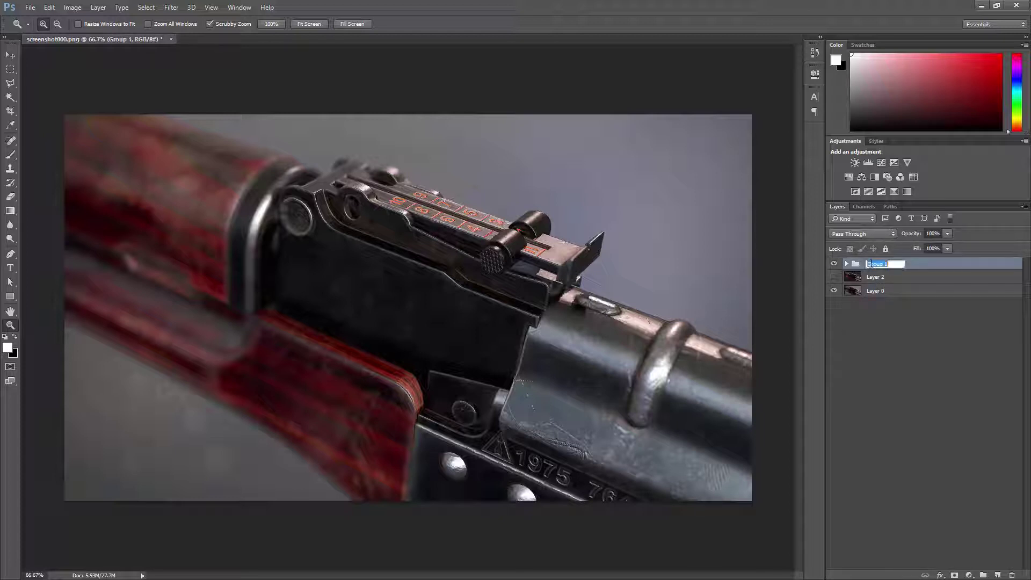
text(F)
text(articles)
key(Return)
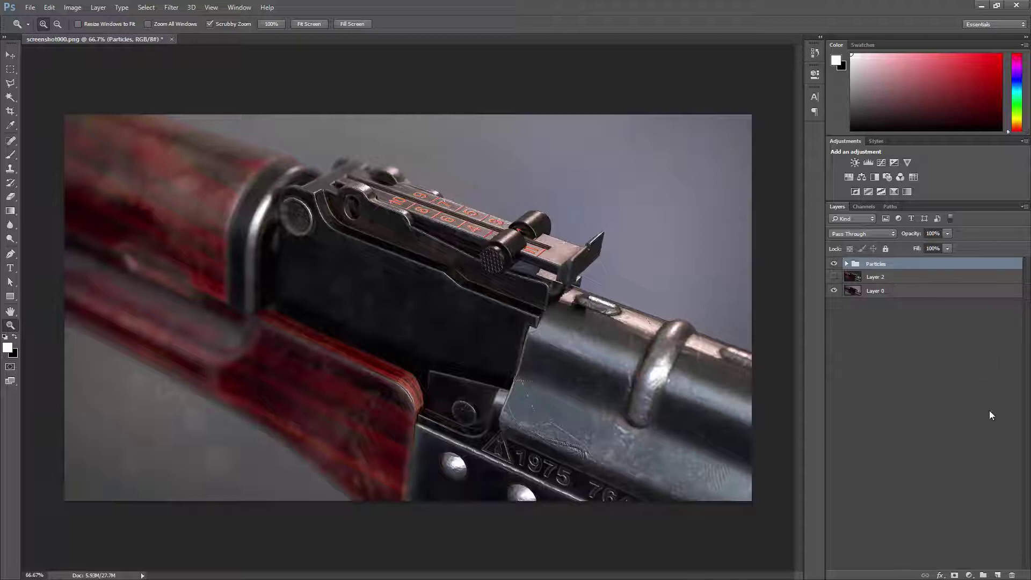
Create a new layer group above Particles and name it Adjustment
click(984, 575)
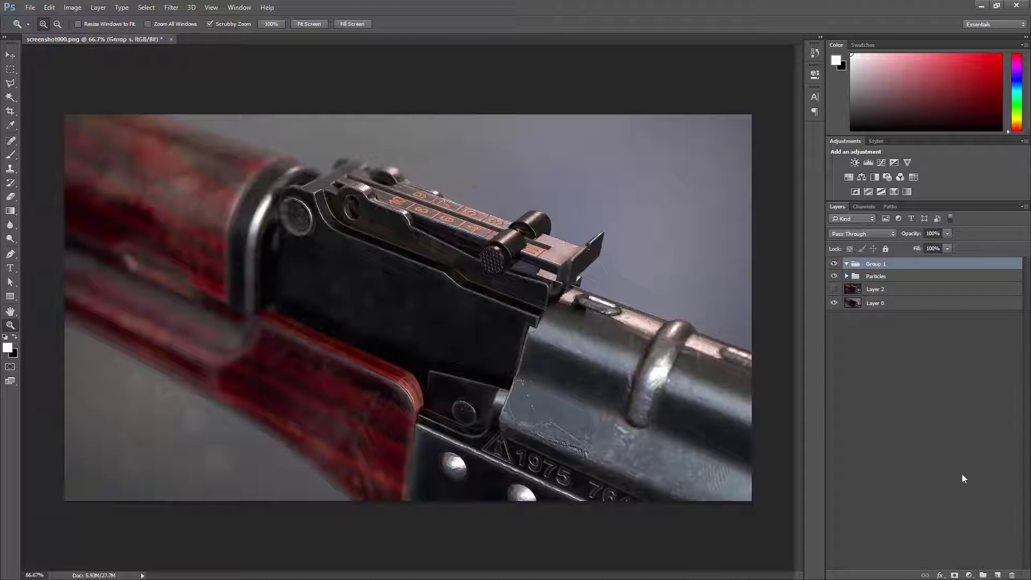
double_click(877, 264)
text(Adjustment)
key(Return)
Add a Brightness/Contrast adjustment layer inside the Adjustment group with Brightness 30 and Contrast 17
click(969, 576)
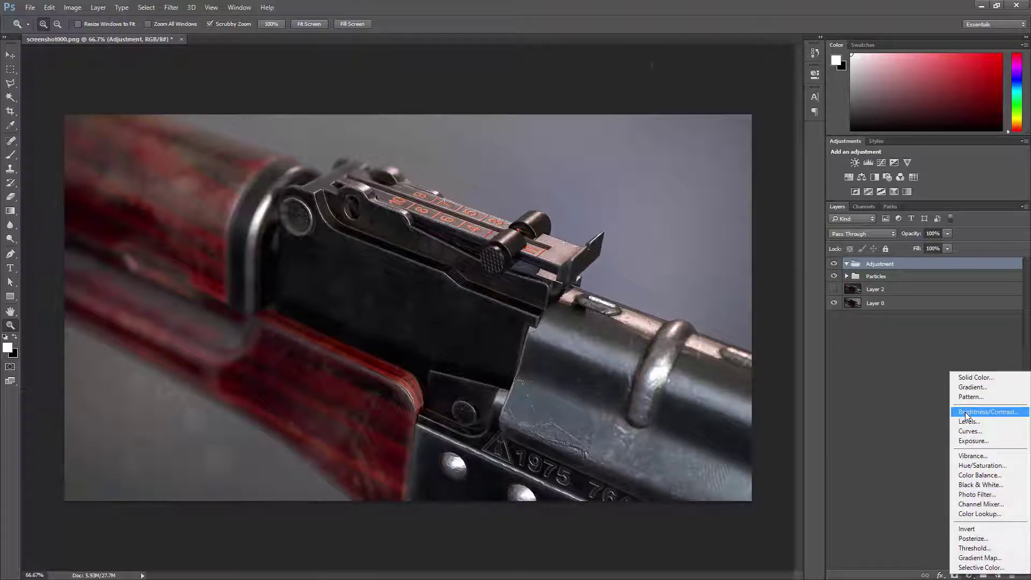
click(972, 412)
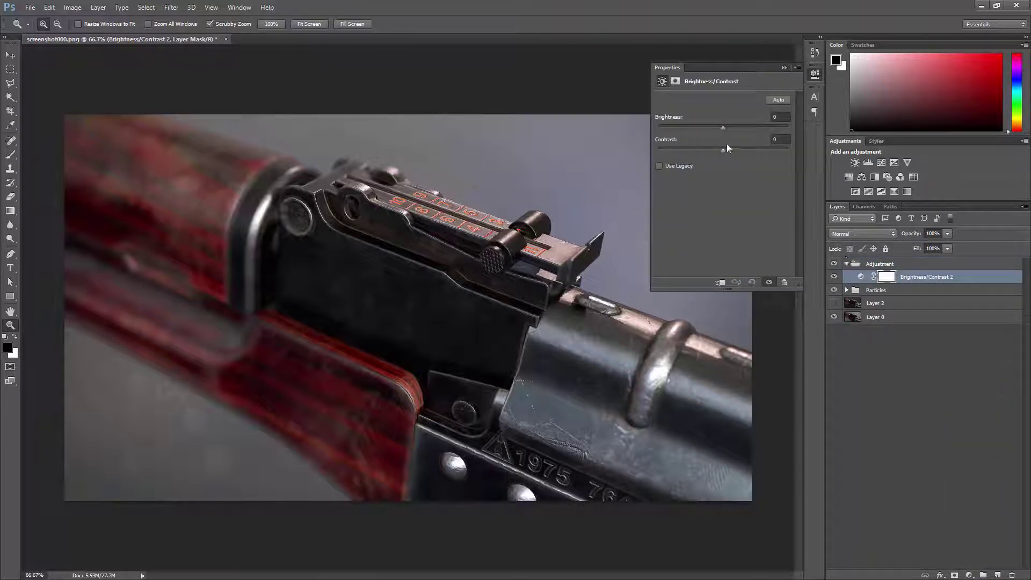
drag(723, 129, 734, 153)
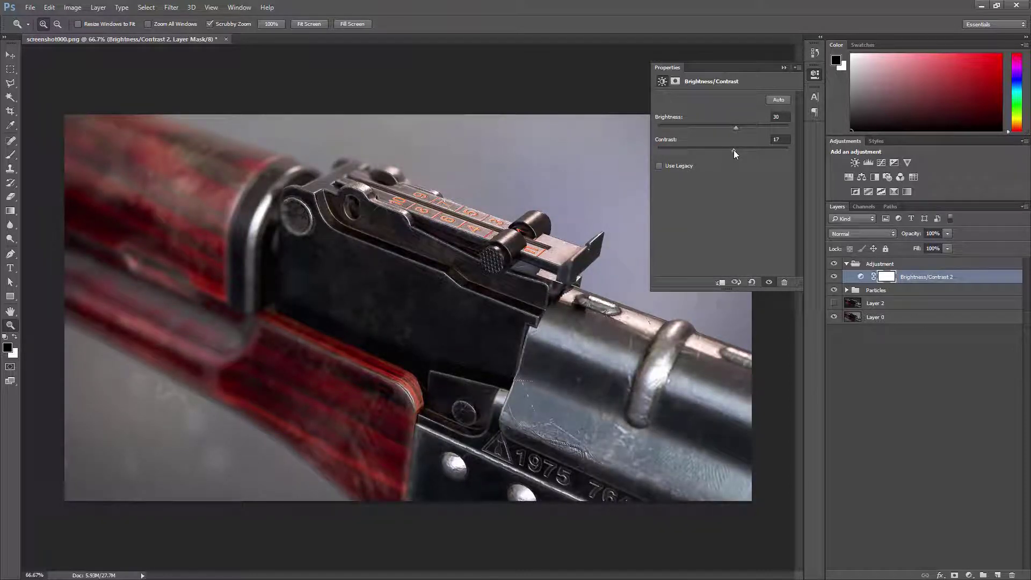
Add a Hue/Saturation adjustment layer above Brightness/Contrast 2 with the Master Saturation at -20
click(969, 575)
click(979, 468)
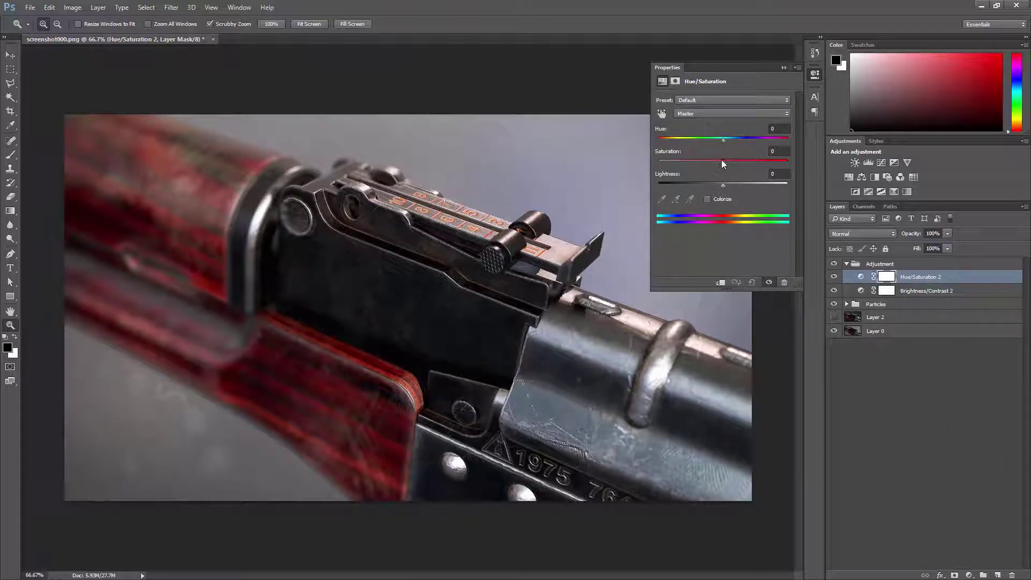
mouse_move(723, 161)
mouse_down()
mouse_move(701, 163)
mouse_move(710, 166)
mouse_up()
click(706, 116)
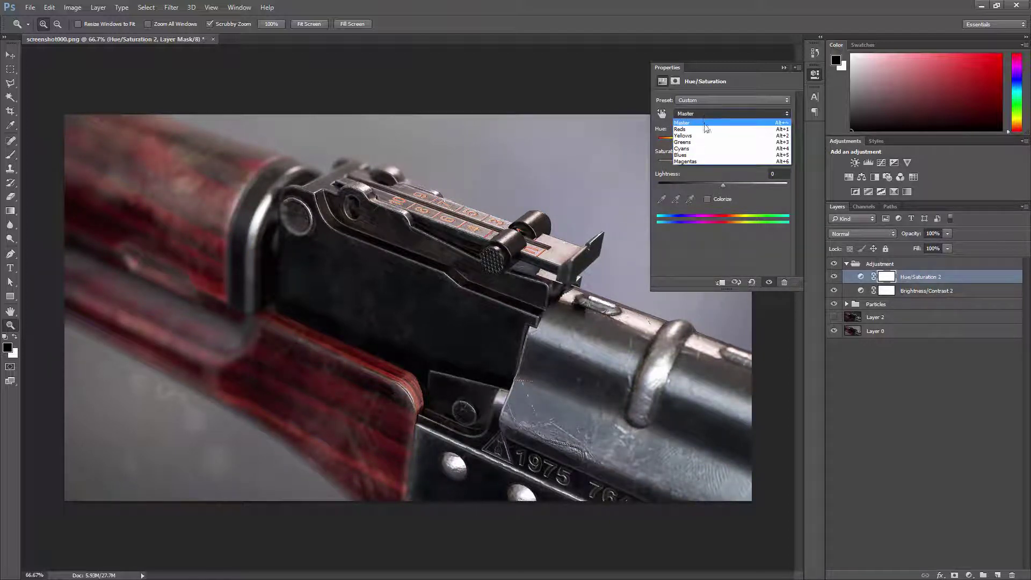
click(709, 232)
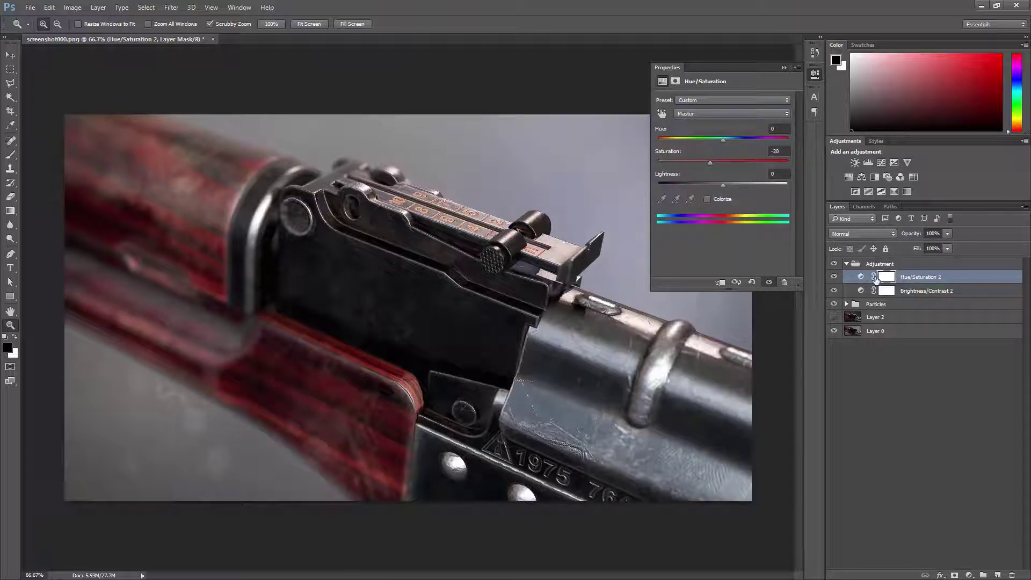
Collapse the Adjustment group and toggle its visibility to compare the render with and without the corrections
click(848, 264)
click(835, 265)
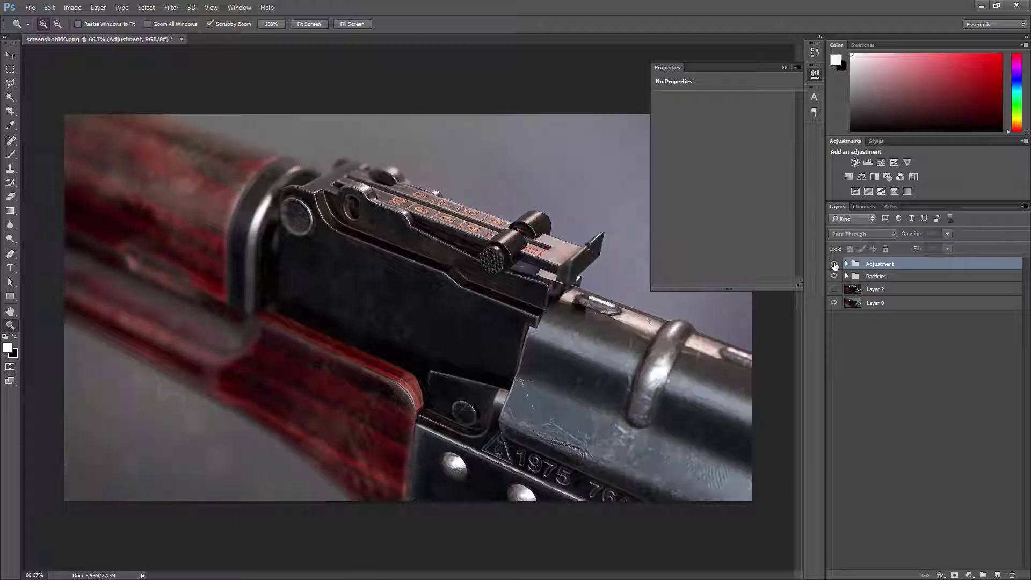
click(835, 265)
click(835, 264)
click(835, 264)
Expand the Particles group and check the opacity of the Particles layer inside it
click(848, 276)
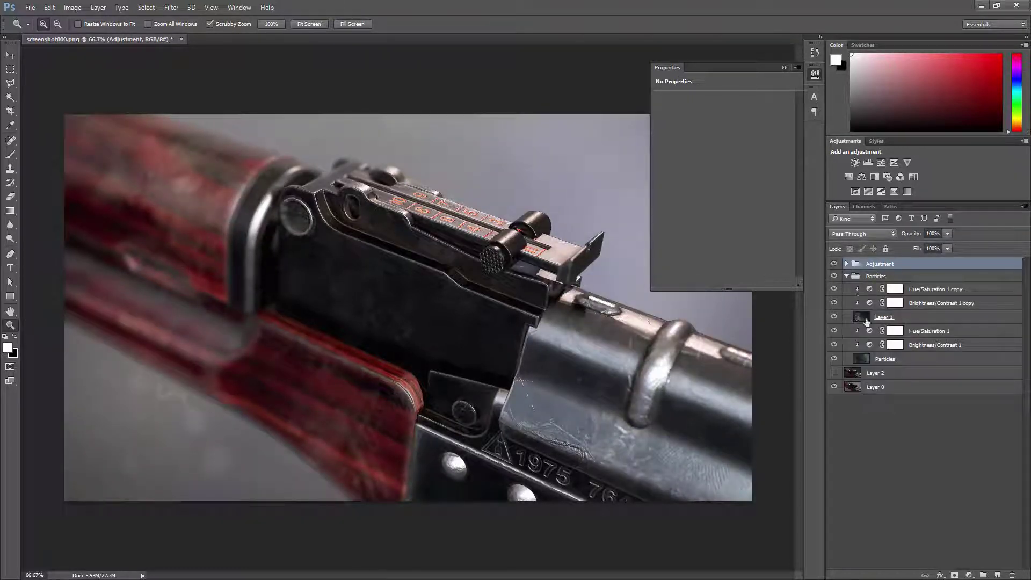
click(861, 358)
mouse_move(906, 235)
mouse_down()
mouse_move(916, 236)
mouse_move(907, 237)
mouse_up()
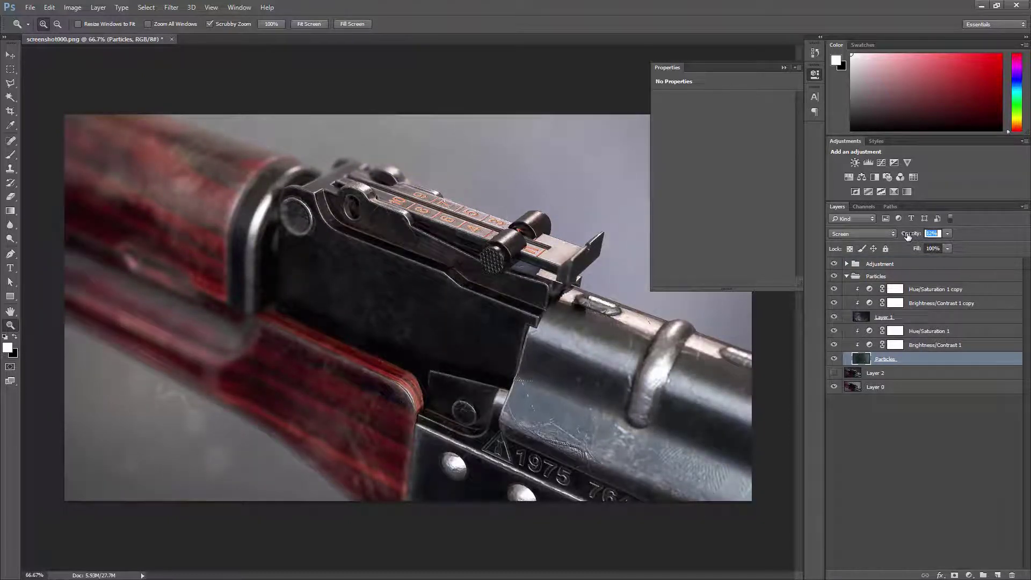
click(873, 264)
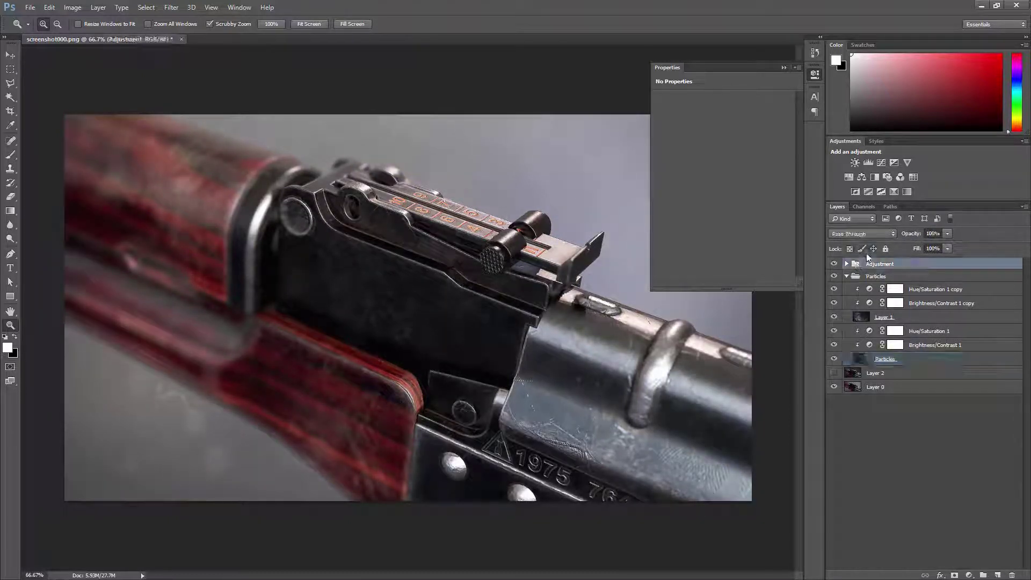
Ease the desaturation of Hue/Saturation 2 in the Adjustment group slightly, then collapse both groups and leave Adjustment selected
click(846, 263)
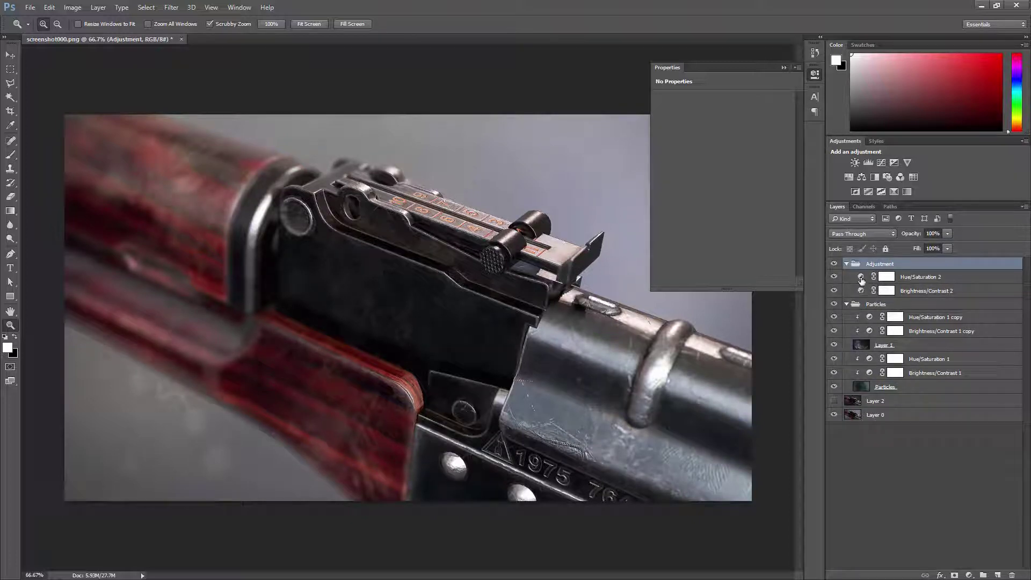
click(861, 278)
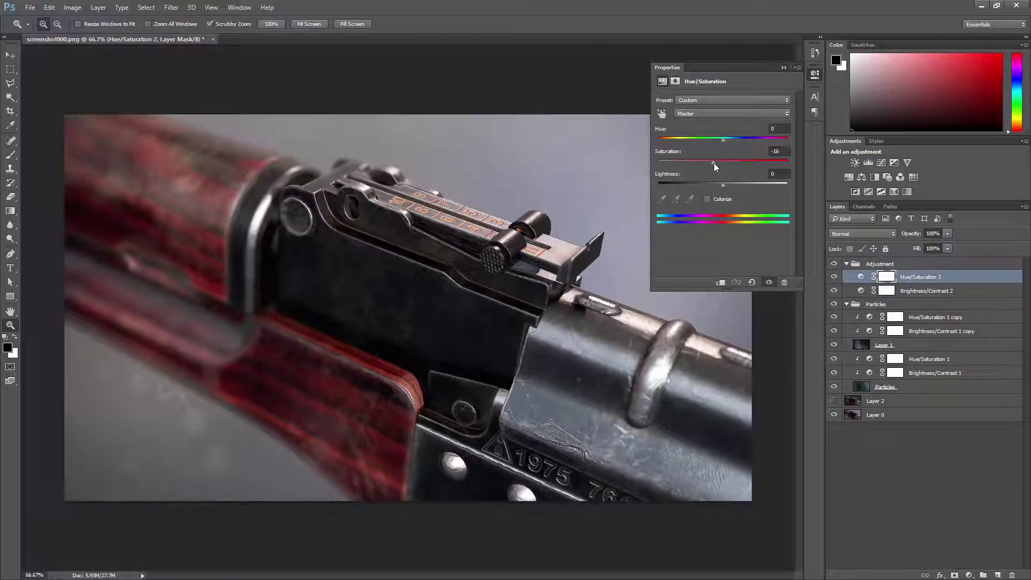
drag(714, 165, 716, 164)
click(785, 68)
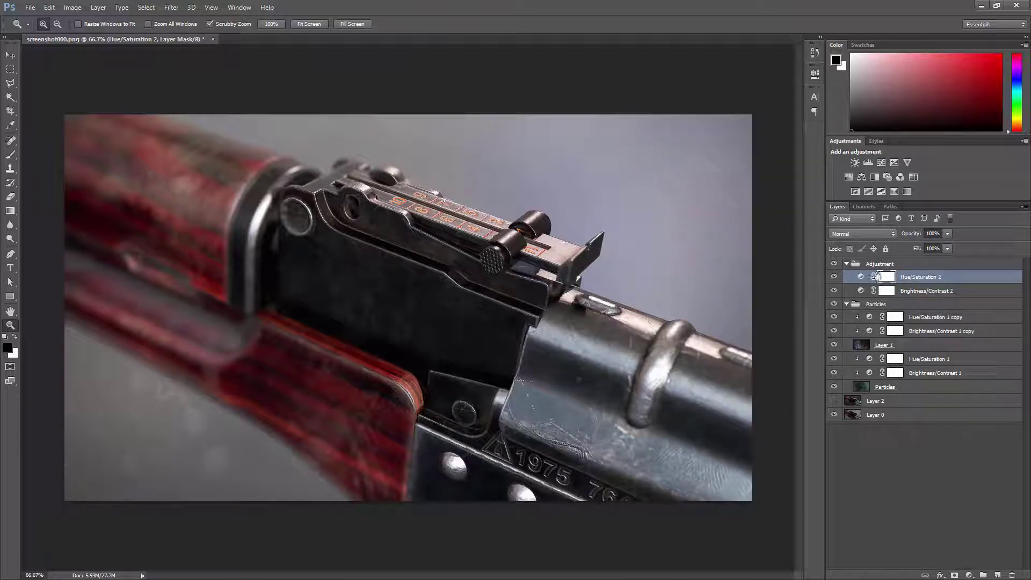
click(846, 264)
click(847, 276)
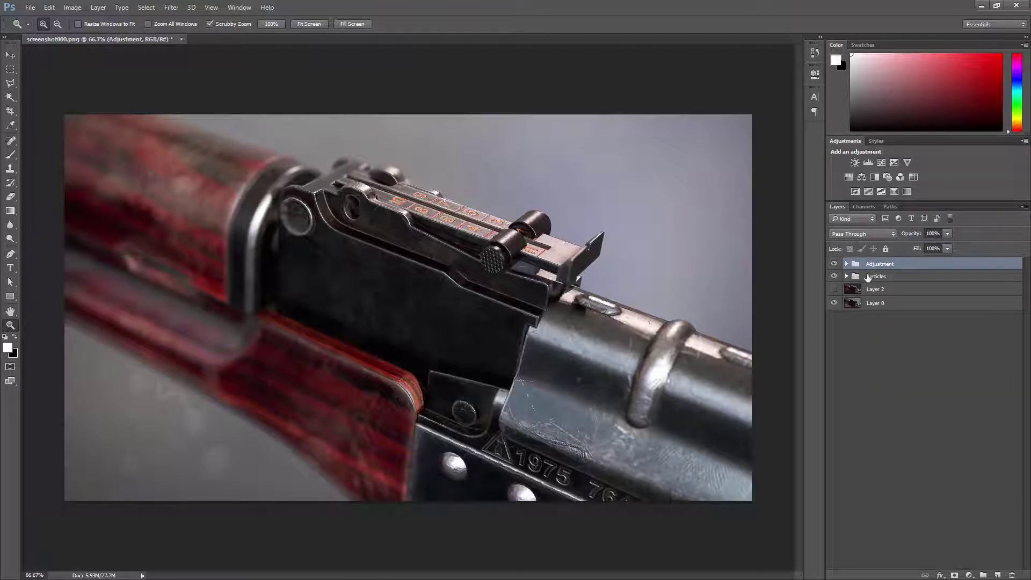
click(875, 277)
click(880, 264)
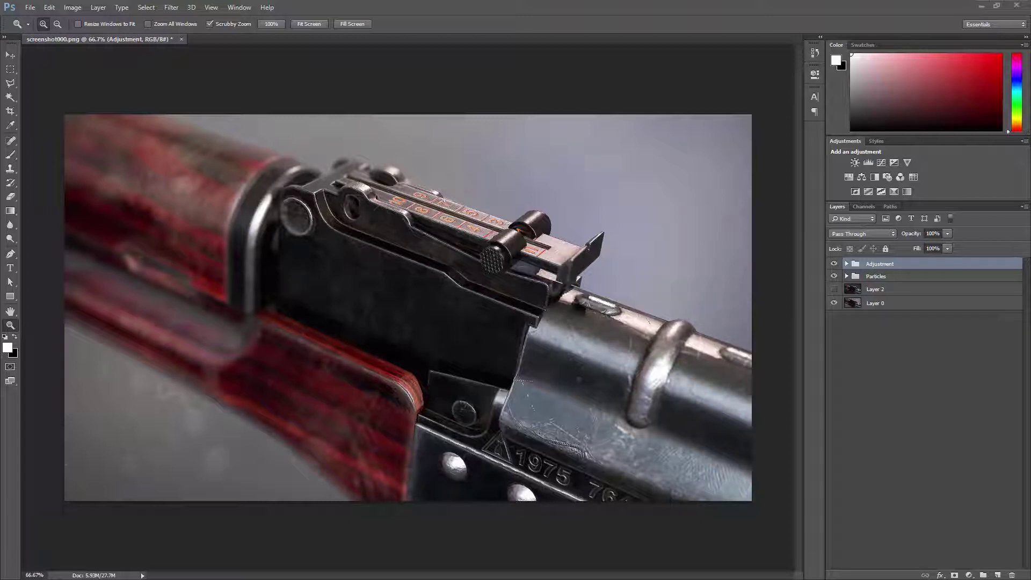
Switch to the browser to view the artist's ArtStation page, and play a few seconds of the YouTube video Ultimate AK-47 Meltdown!, then pause it
drag(1030, 94, 583, 102)
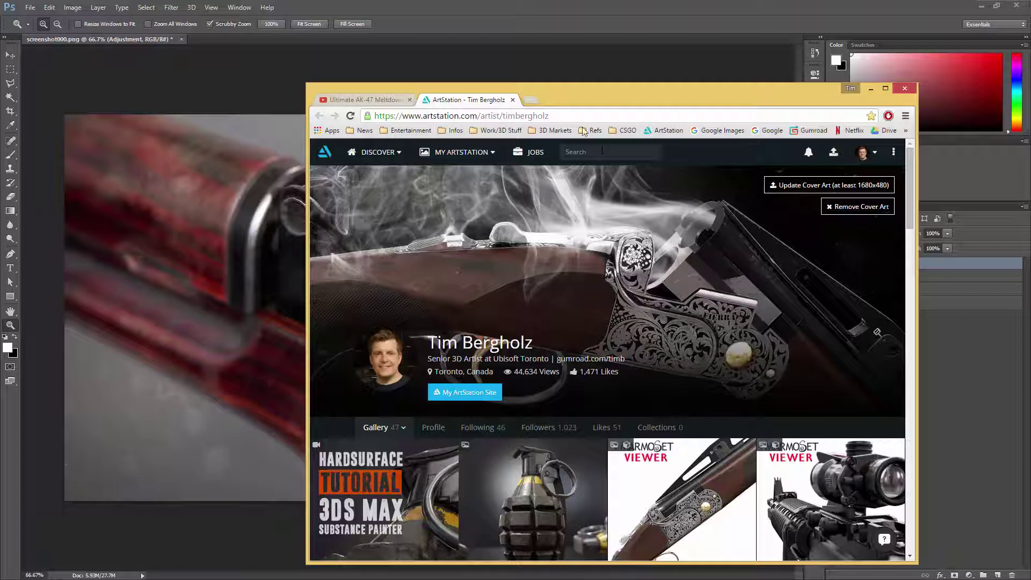
drag(563, 96, 896, 90)
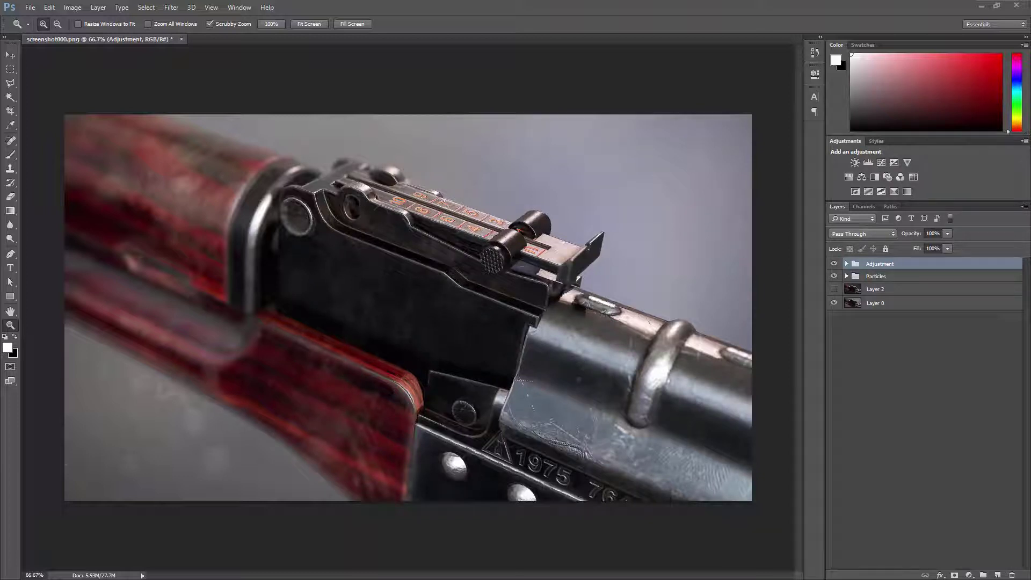
drag(1030, 96, 607, 78)
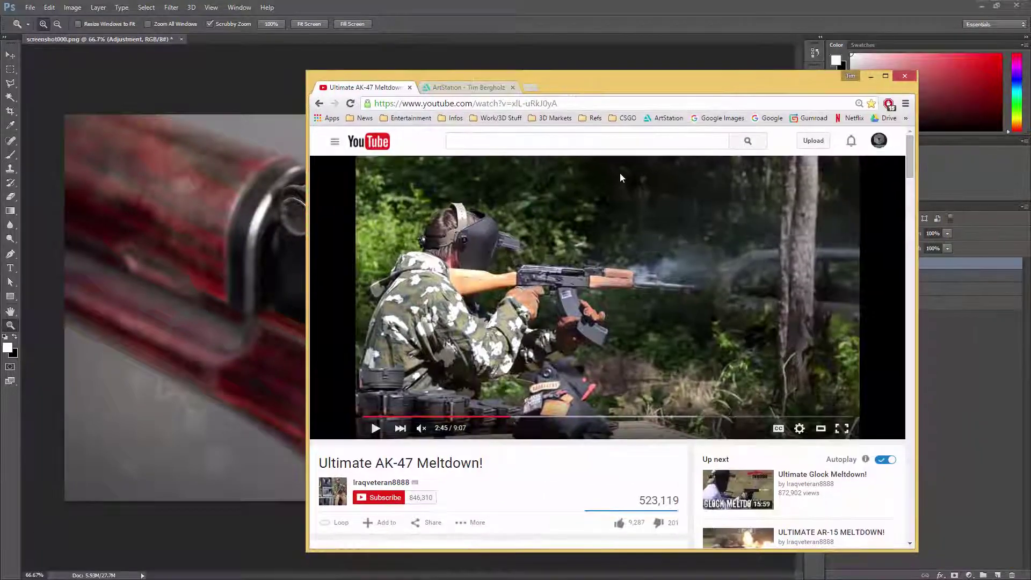
click(493, 282)
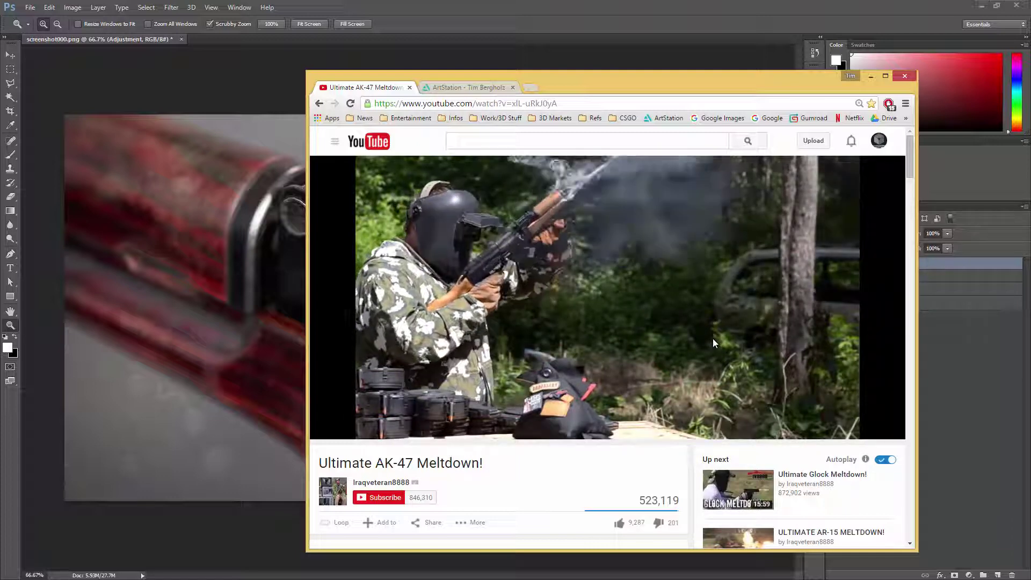
click(713, 338)
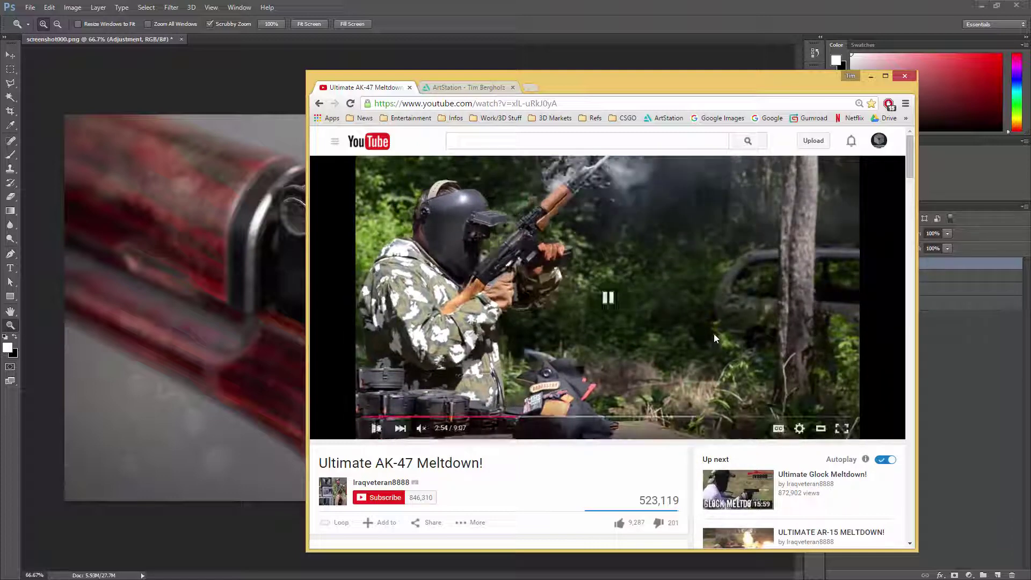
Examine the smoke rising from the rifle barrel in the AK-47 video and leave the video paused there
click(571, 204)
click(574, 213)
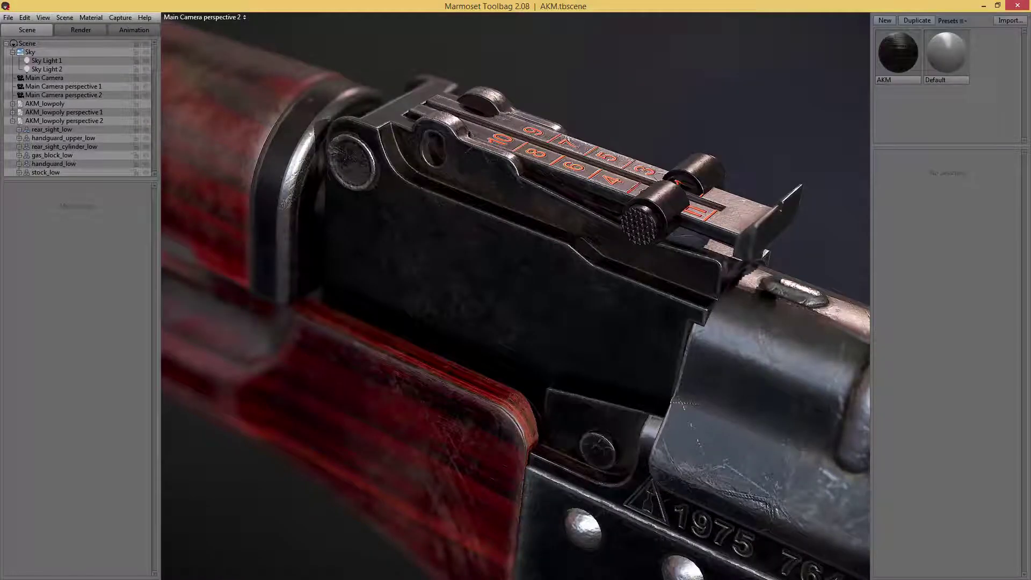
Switch to Marmoset Toolbag, duplicate Main Camera perspective 2, rename the copy Main Camera perspective 3, and view the scene through it
click(86, 95)
key(ctrl+d)
double_click(105, 102)
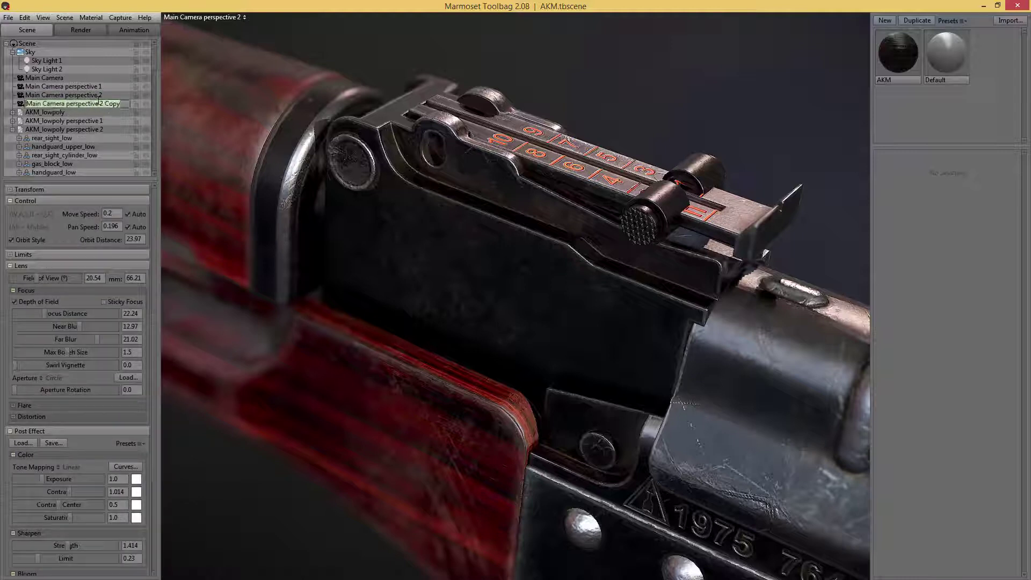
drag(99, 102, 130, 100)
text(3)
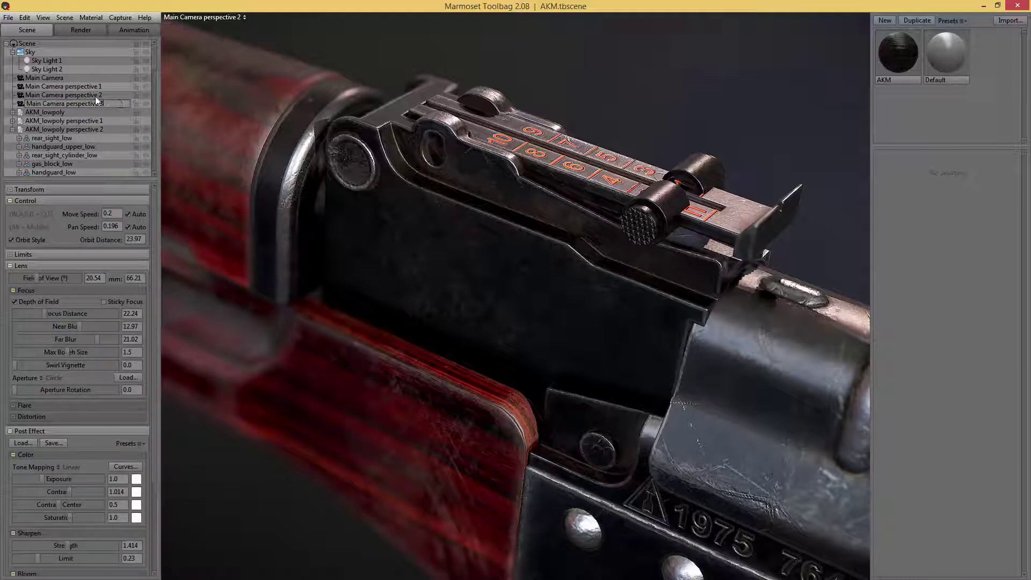
click(243, 18)
click(320, 49)
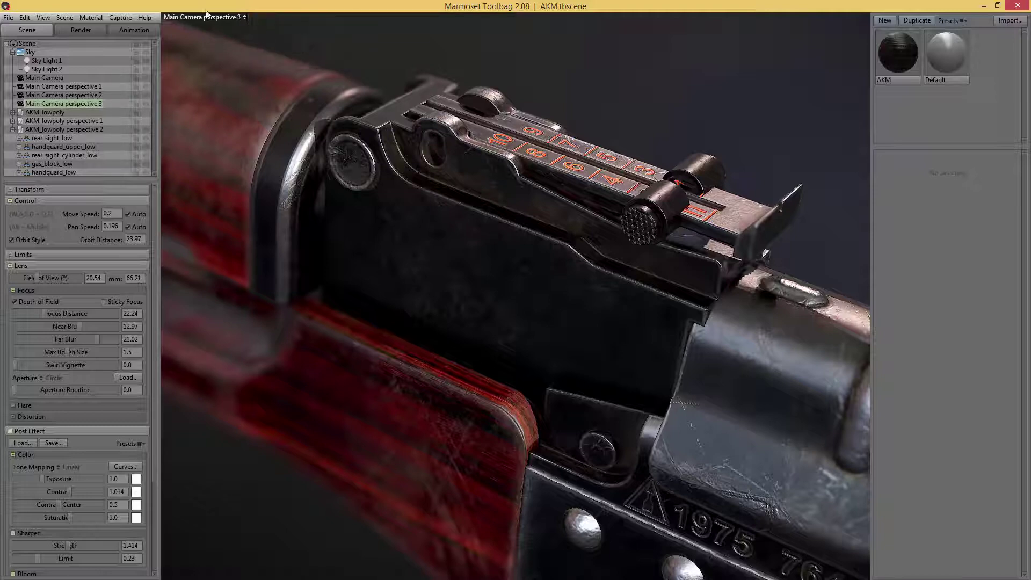
Reposition the new camera to a side view of the rifle's barrel and front sight
alt+drag(345, 119, 297, 176)
alt+middle_drag(297, 176, 645, 127)
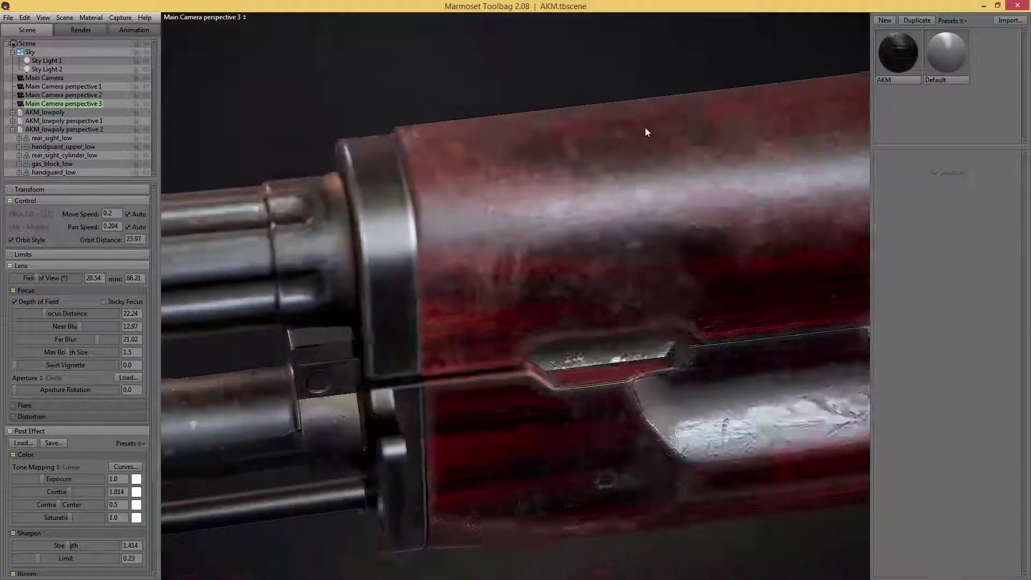
alt+drag(646, 128, 443, 120)
scroll(500, 164, down, 3)
alt+middle_drag(442, 121, 678, 160)
key(ctrl+space)
scroll(656, 151, down, 2)
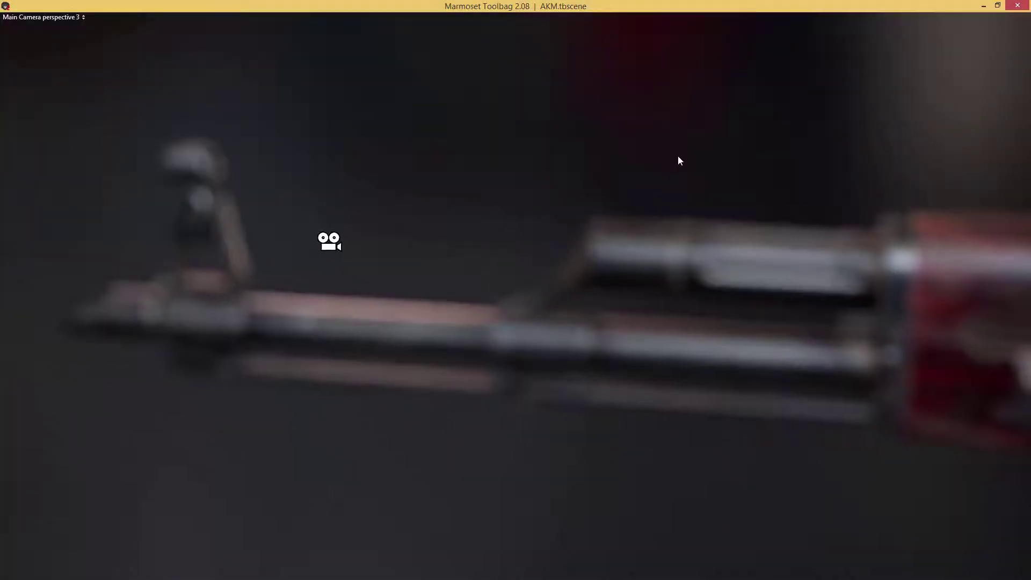
Turn off Depth of Field for this camera and widen the framing to include the muzzle, front sight and handguard
key(ctrl+space)
click(30, 302)
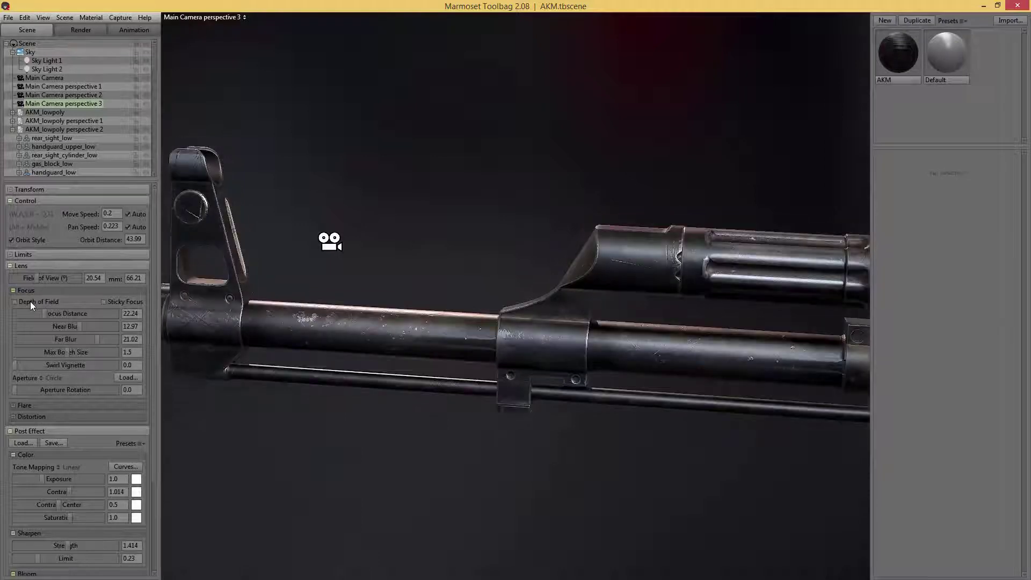
key(ctrl+space)
mouse_move(482, 162)
alt+mouse_down()
mouse_move(494, 150)
mouse_move(468, 156)
alt+mouse_up()
scroll(494, 150, down, 1)
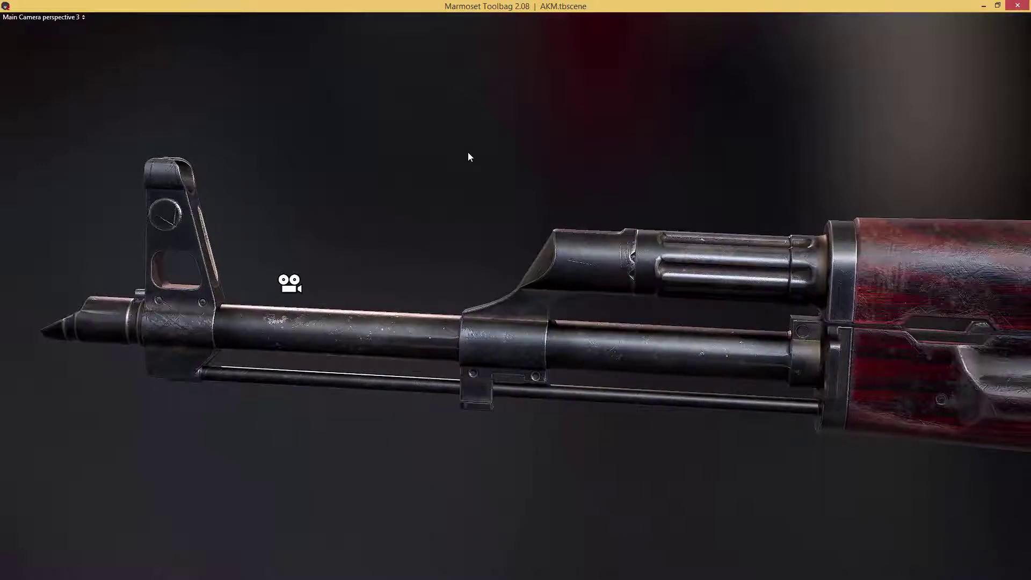
Rotate the environment lighting around the rifle and lower the camera's post-effect contrast to 1.007
shift+right_drag(455, 146, 443, 141)
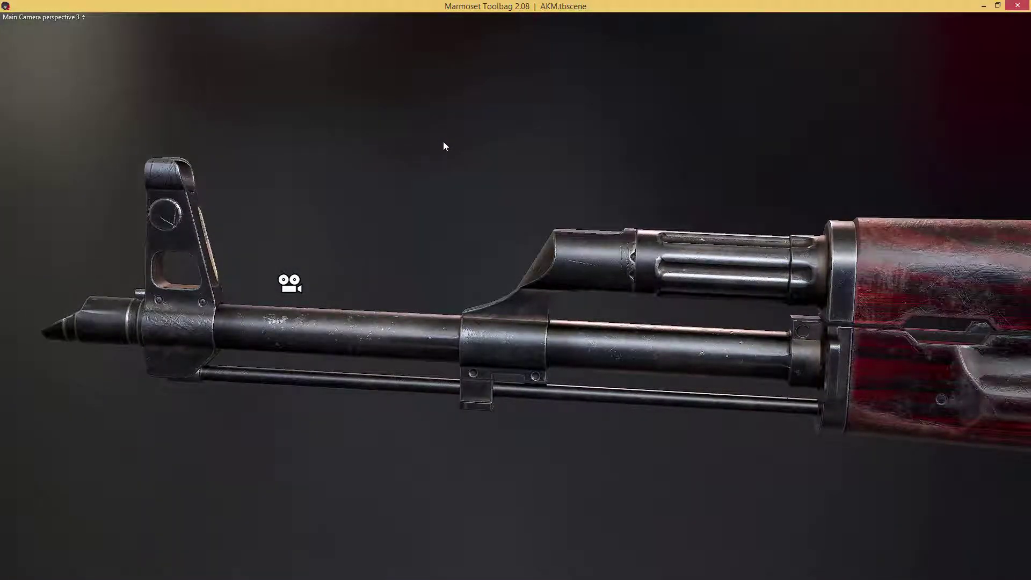
key(Tab)
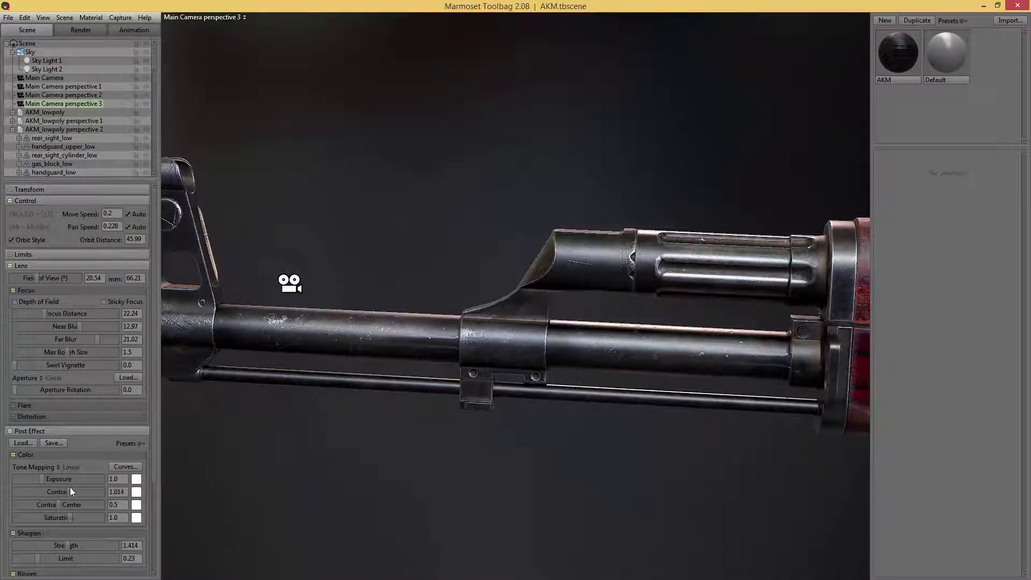
drag(70, 488, 69, 487)
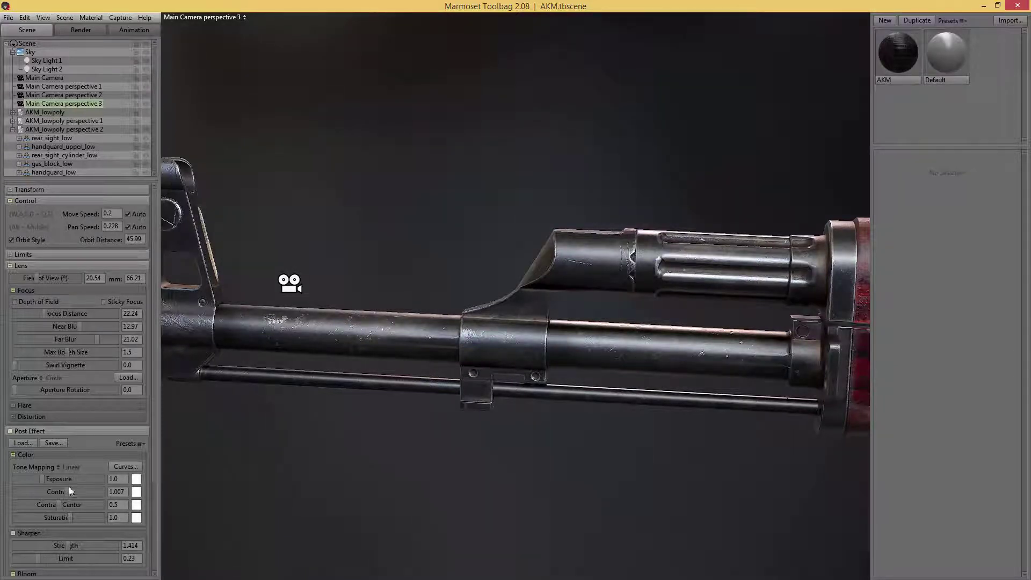
Strengthen the S-shape of the RGB tone curve by darkening the shadows and slightly lifting the highlights, and check the result full screen
click(129, 467)
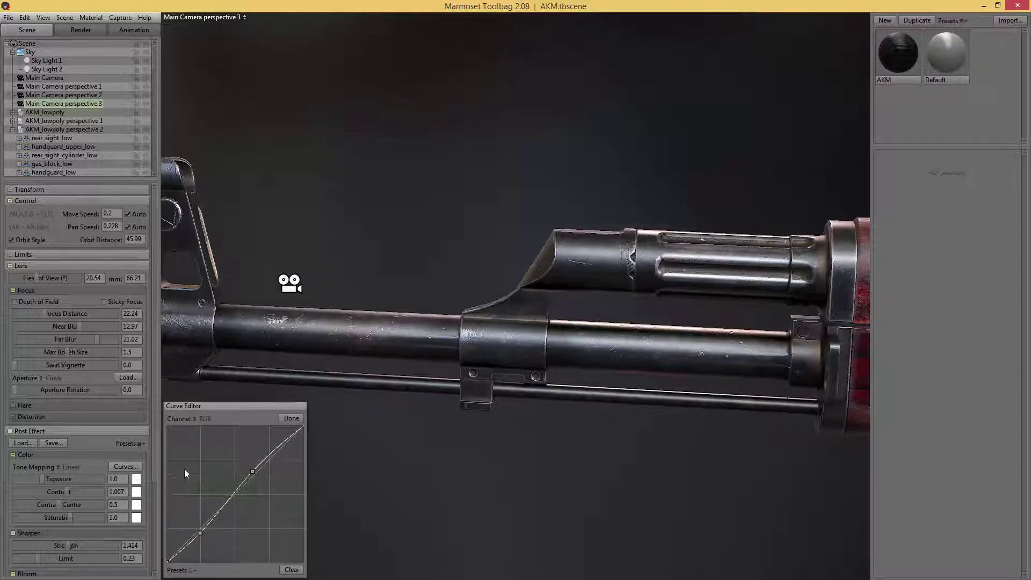
drag(207, 516, 202, 535)
drag(253, 471, 254, 471)
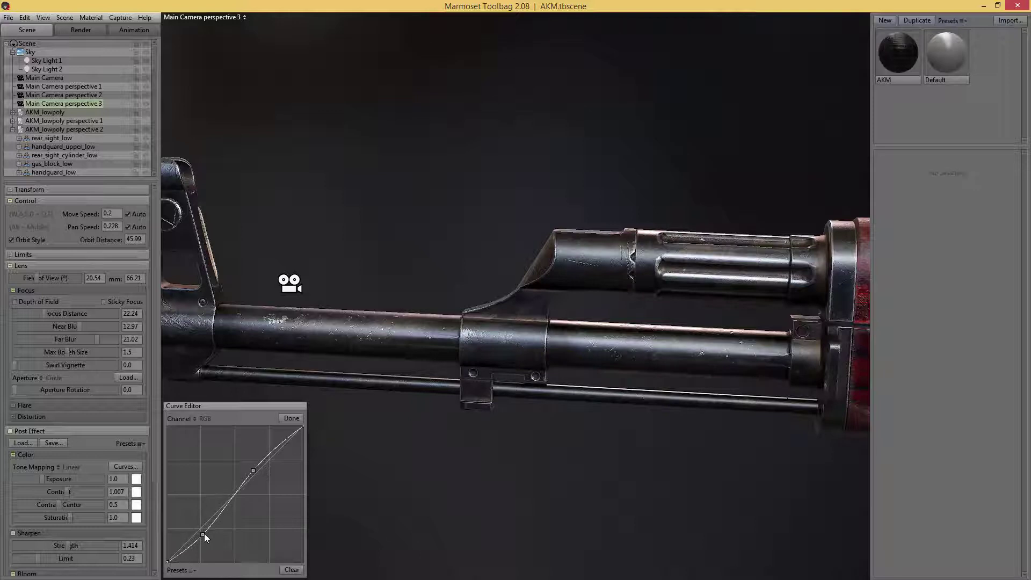
drag(204, 533, 203, 534)
click(291, 419)
key(Tab)
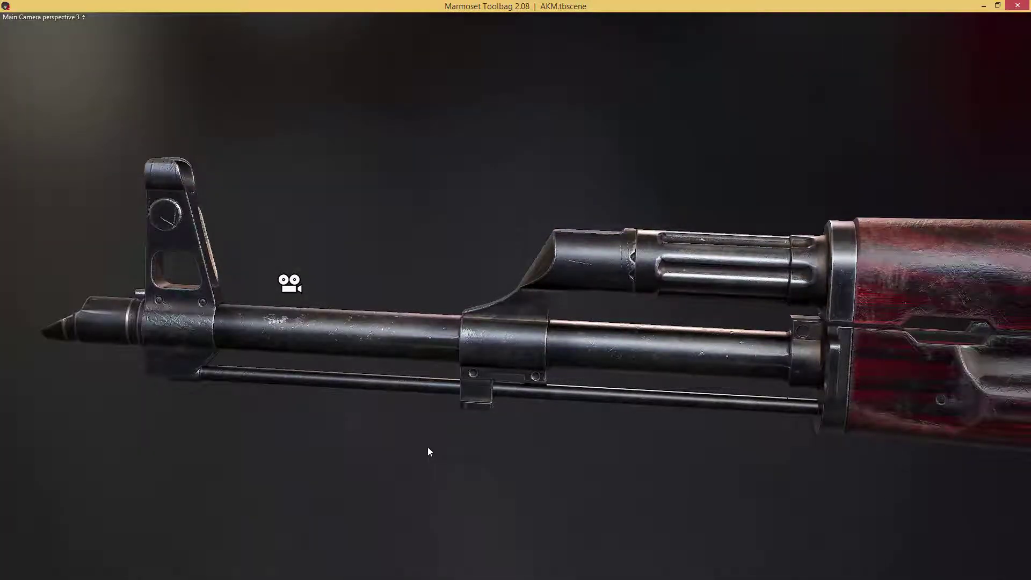
key(Tab)
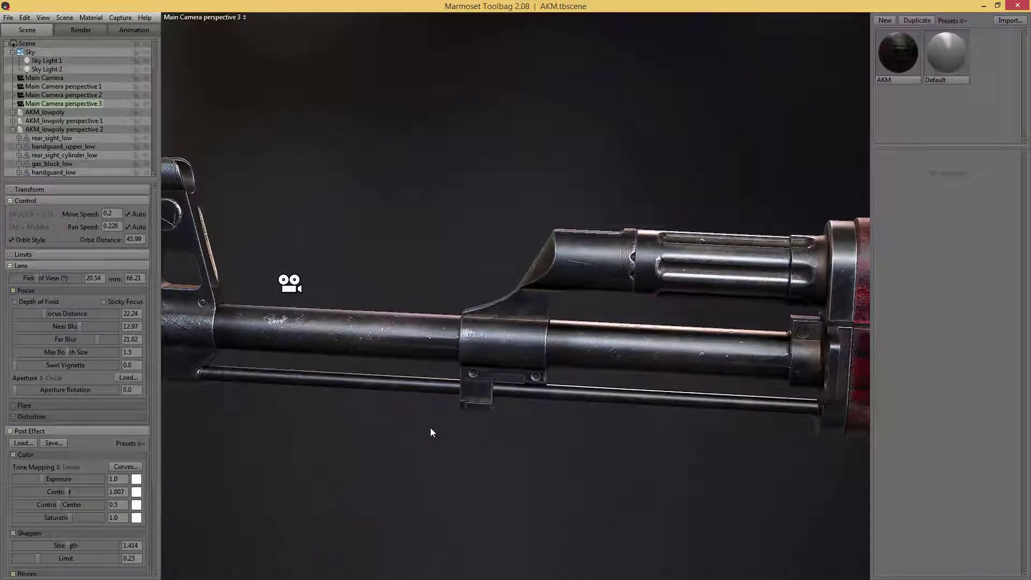
Capture the barrel view with its background as an image, open it, and inspect it enlarged
click(119, 18)
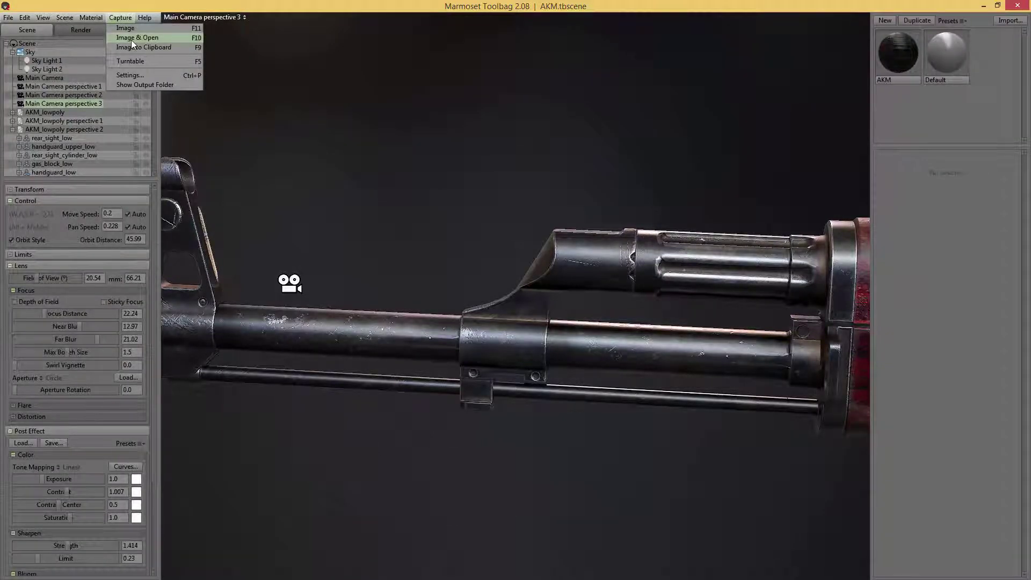
click(131, 39)
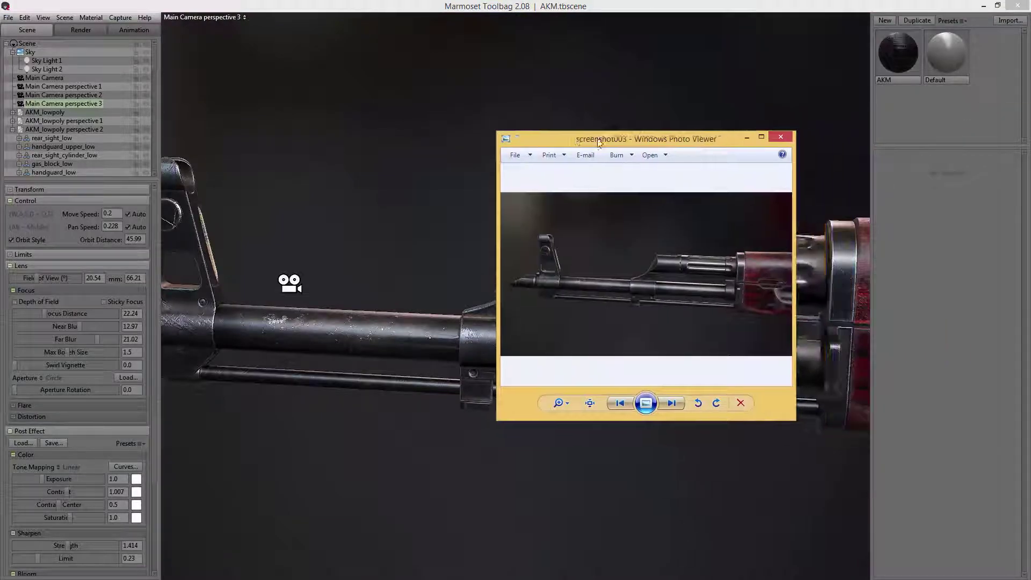
double_click(626, 136)
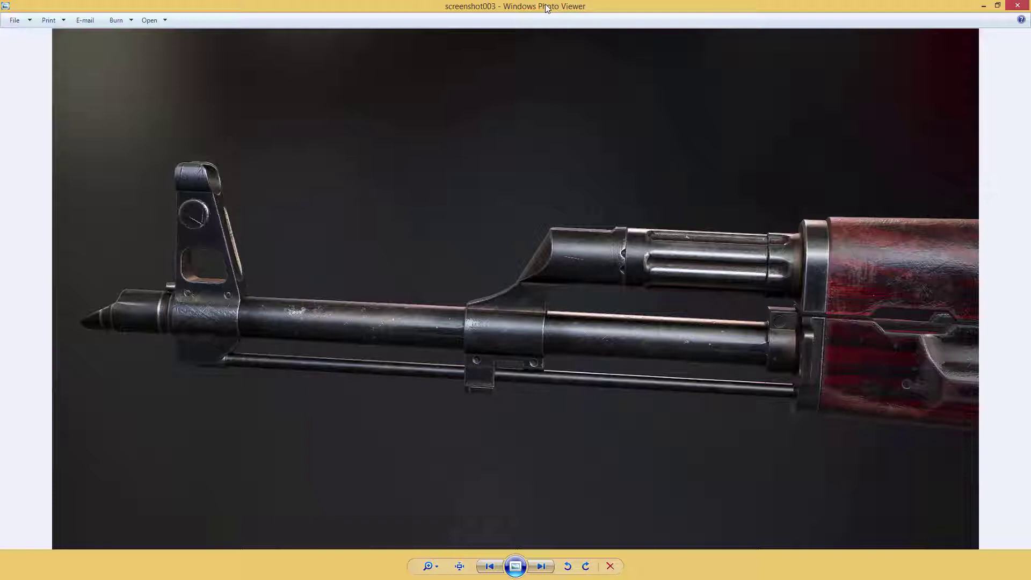
drag(545, 10, 1030, 198)
Enable Transparency in the capture settings at 1920 by 1080 PNG, and capture and open the same view again
click(121, 18)
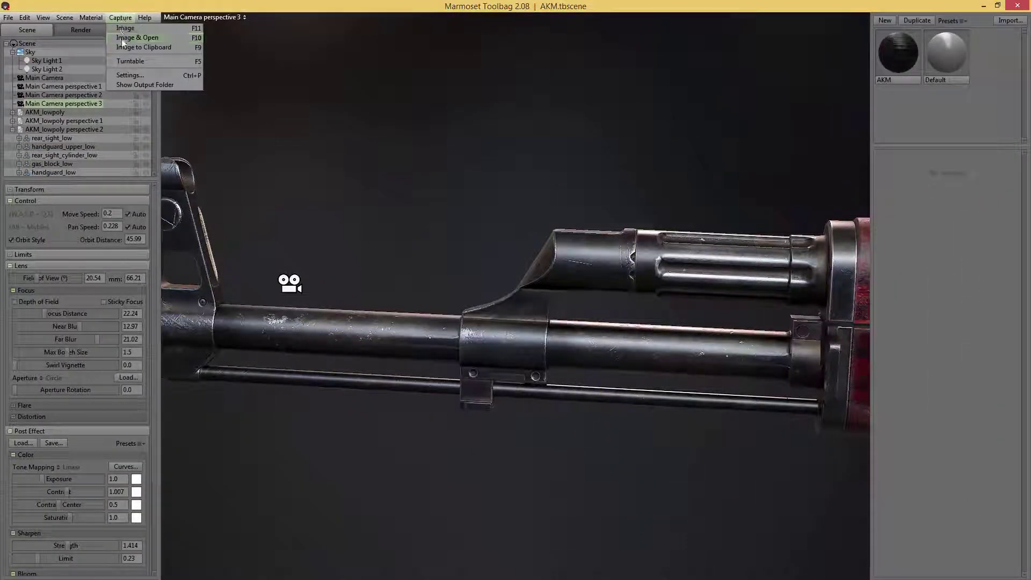
click(131, 77)
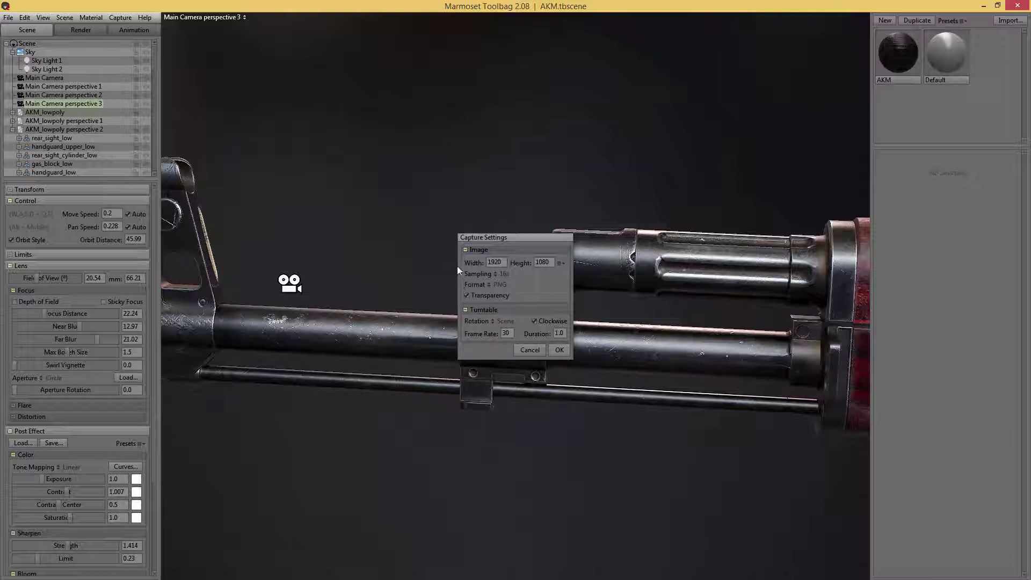
click(559, 350)
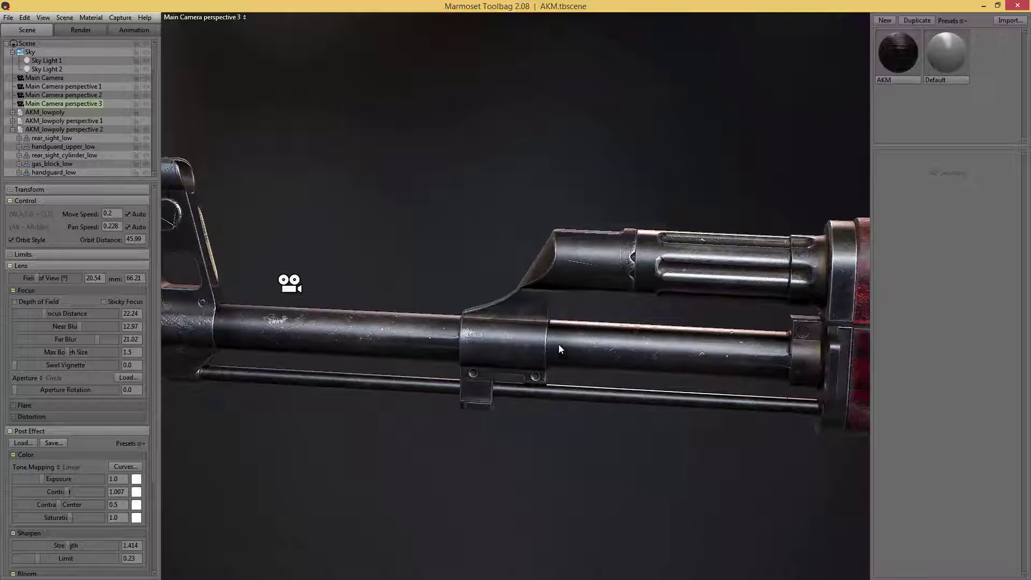
click(121, 16)
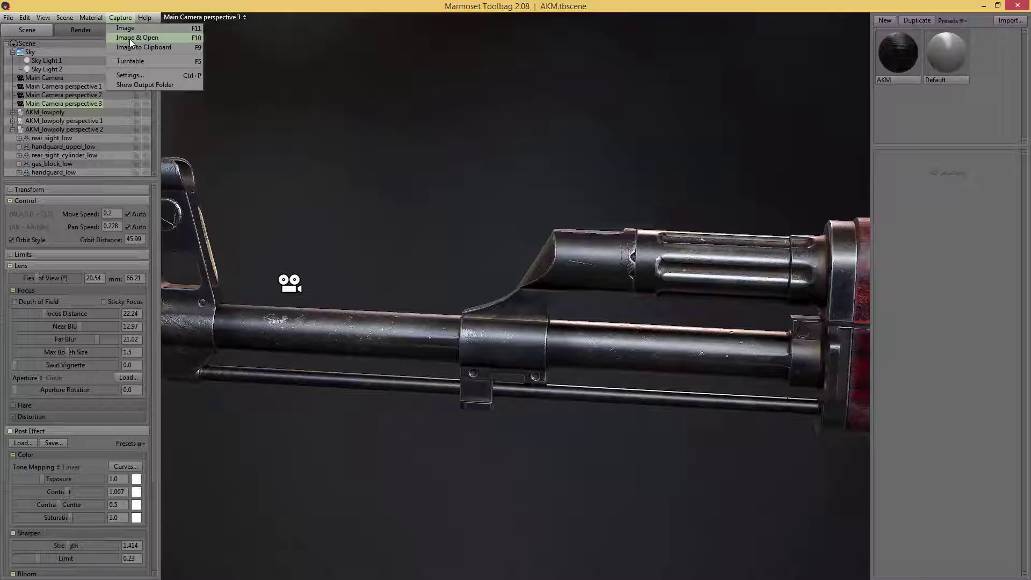
click(130, 38)
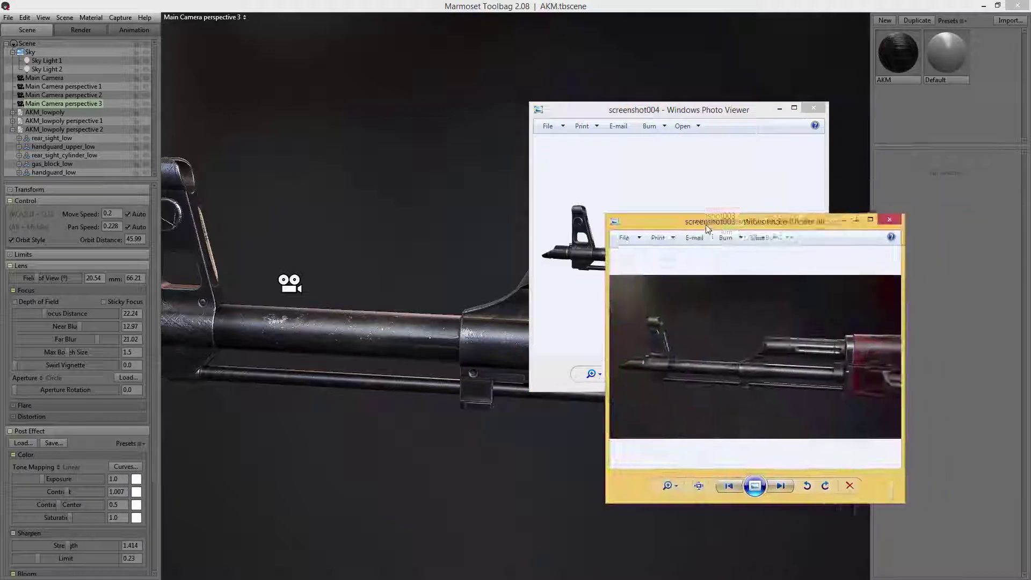
Open both captured images, screenshot003 and screenshot004, in Photoshop from the photo viewer
drag(707, 229, 736, 149)
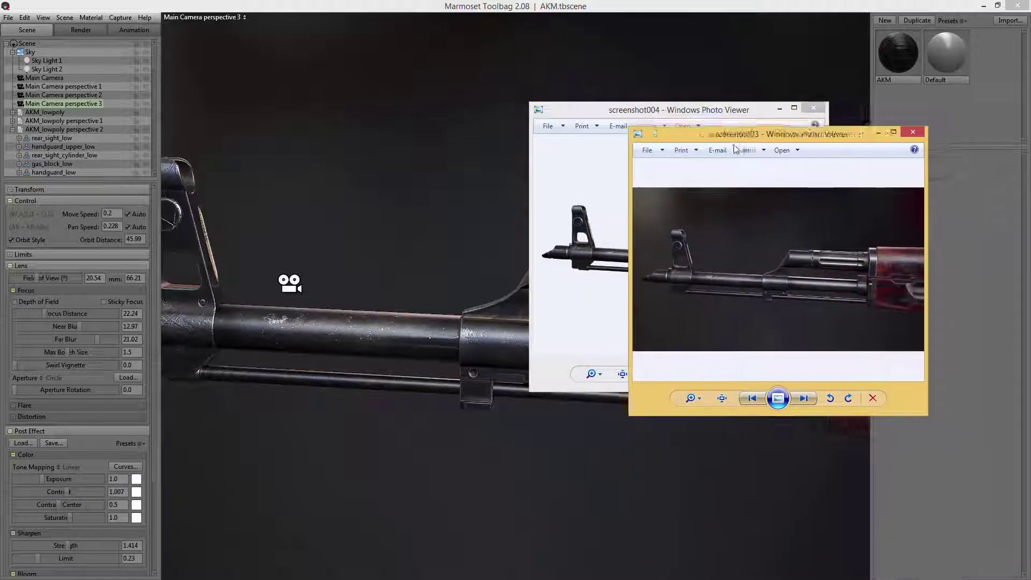
right_click(715, 246)
mouse_move(806, 252)
click(868, 276)
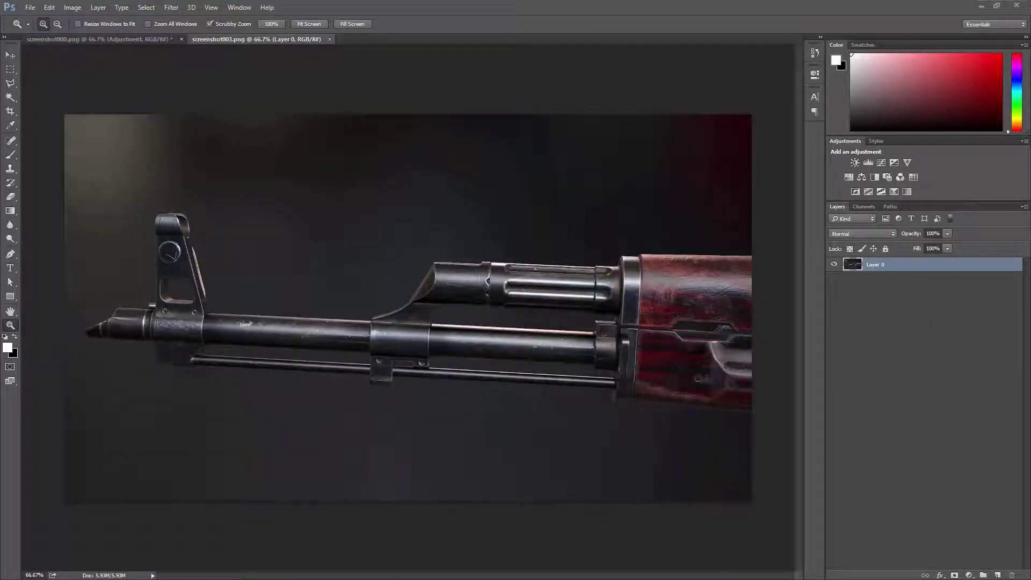
right_click(666, 242)
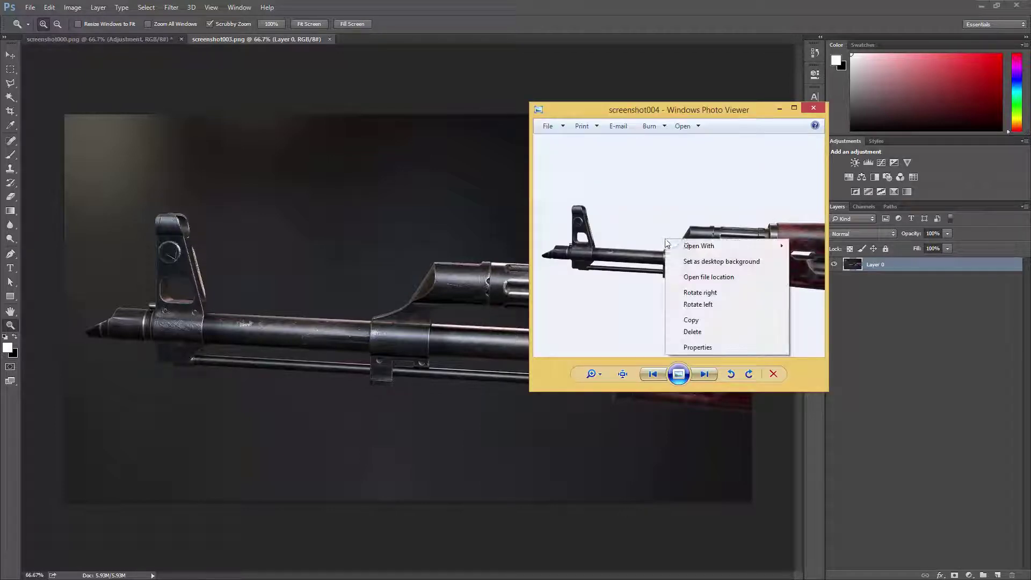
mouse_move(688, 240)
click(825, 270)
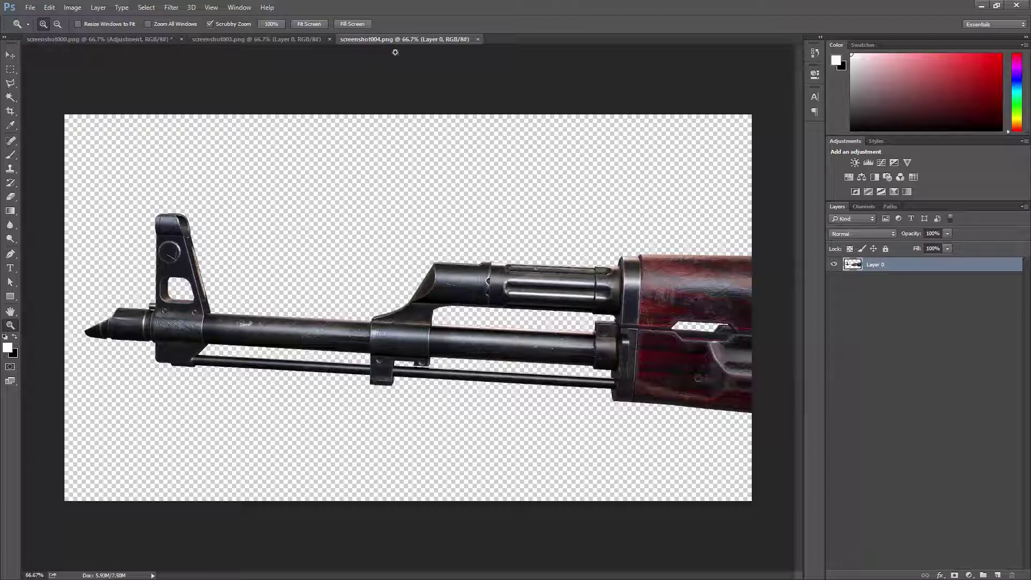
Copy the transparent rifle cutout from screenshot004.png over the render in screenshot003.png, close the source document, and toggle the copied layer's visibility
drag(399, 41, 461, 130)
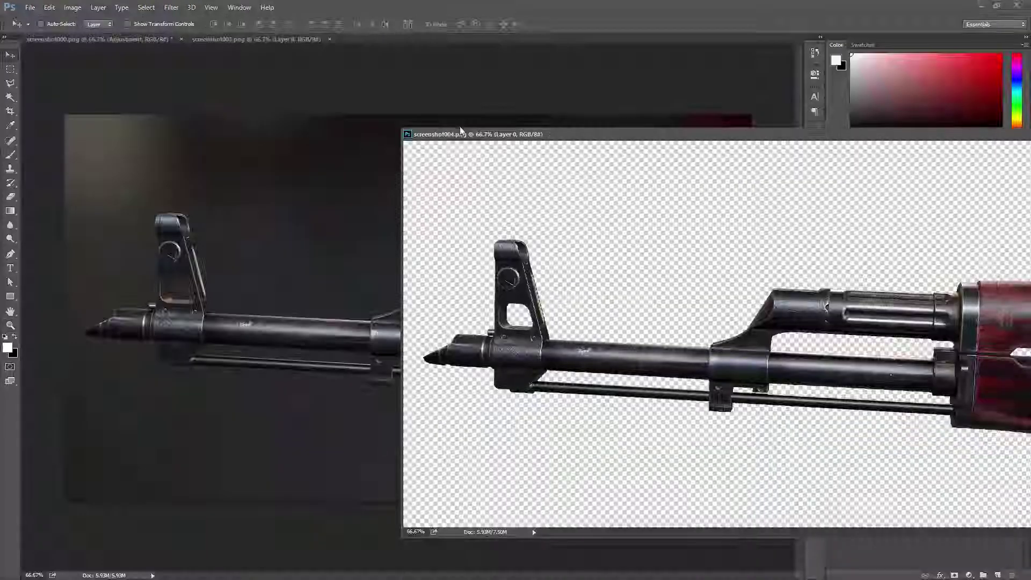
drag(511, 223, 317, 229)
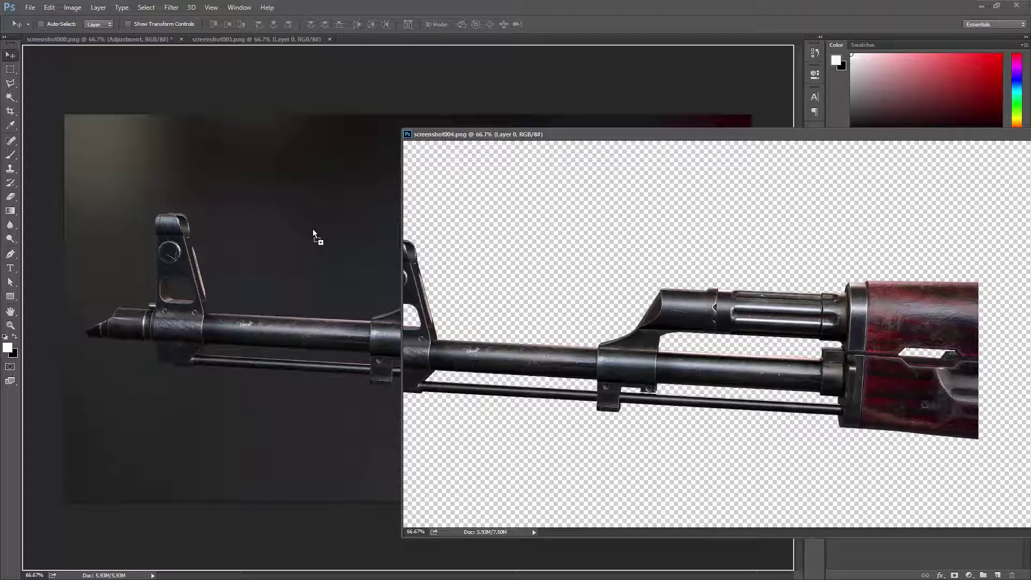
drag(313, 229, 312, 229)
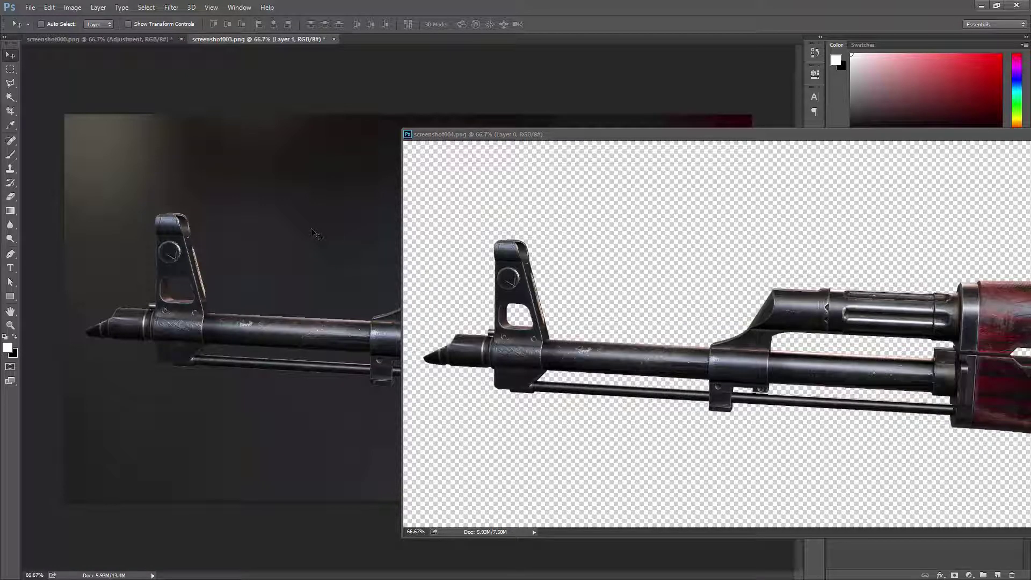
click(514, 134)
key(ctrl+w)
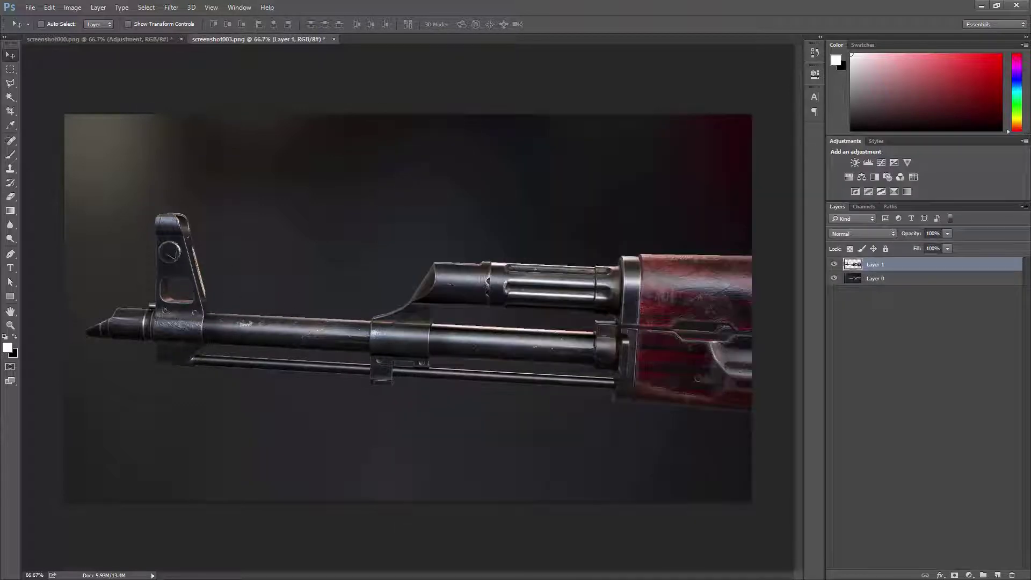
click(834, 265)
Switch to the browser and search Google Images for "white smoke black background"
key(alt+Tab)
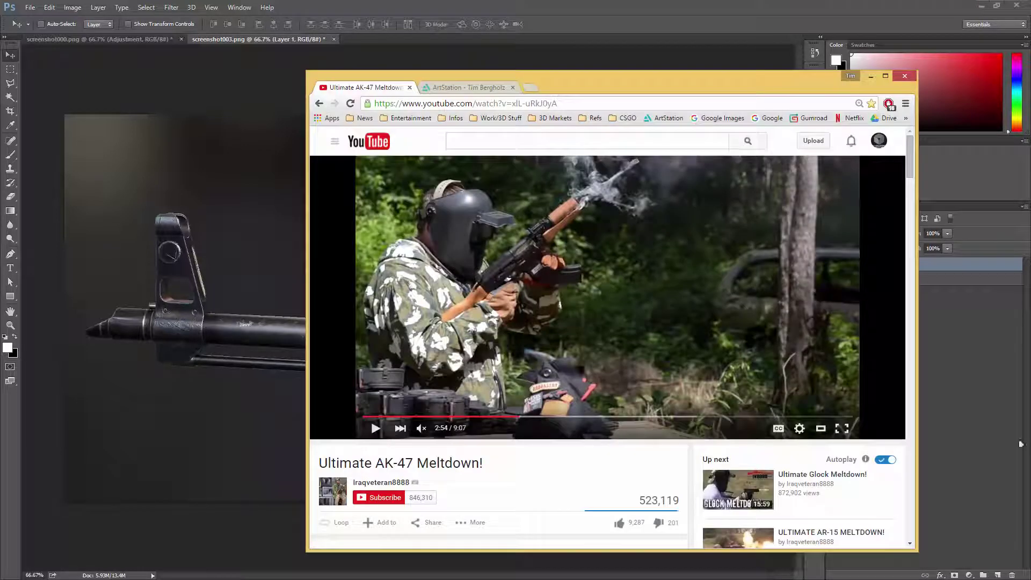
middle_click(720, 117)
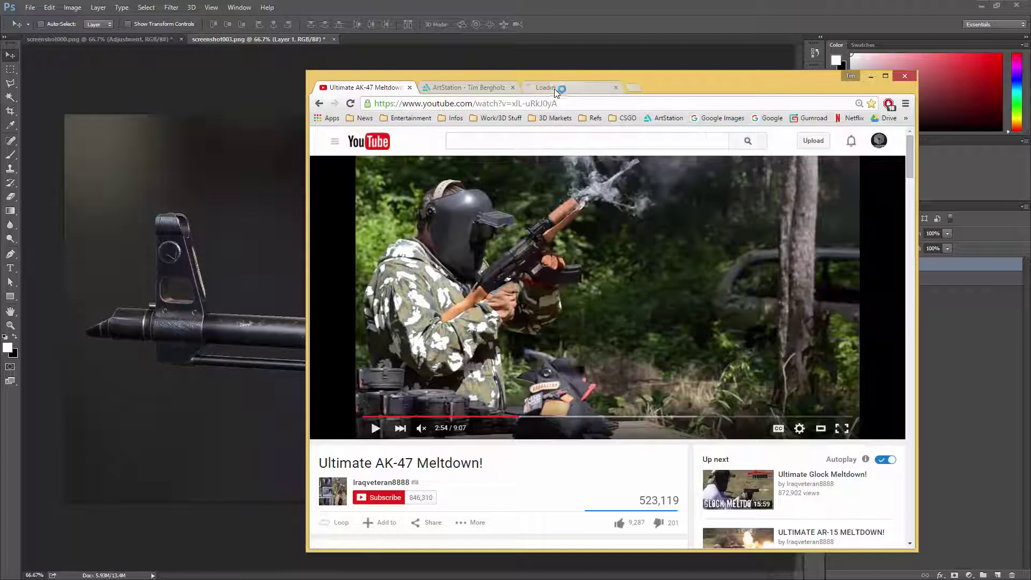
click(556, 88)
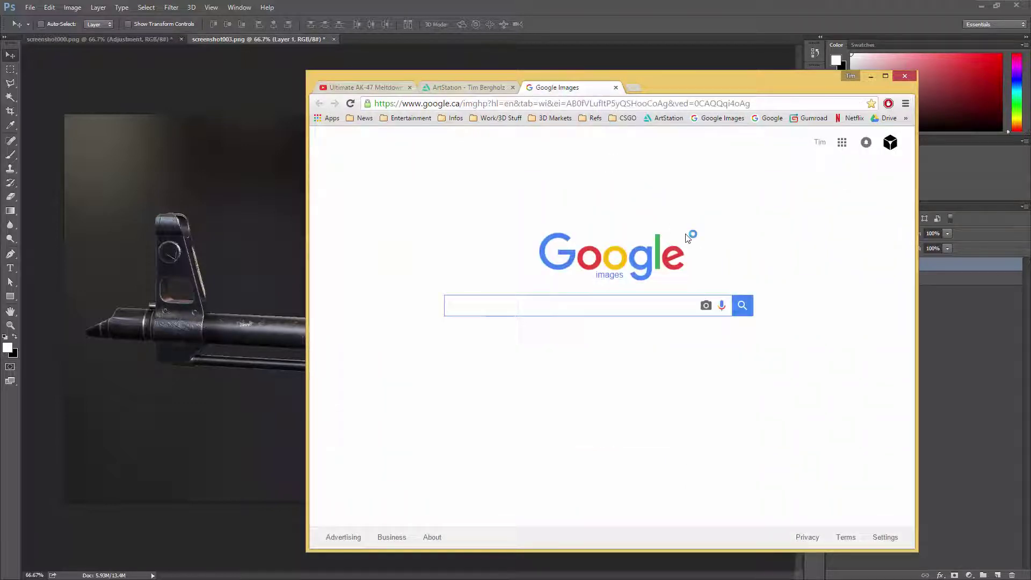
text(black smo)
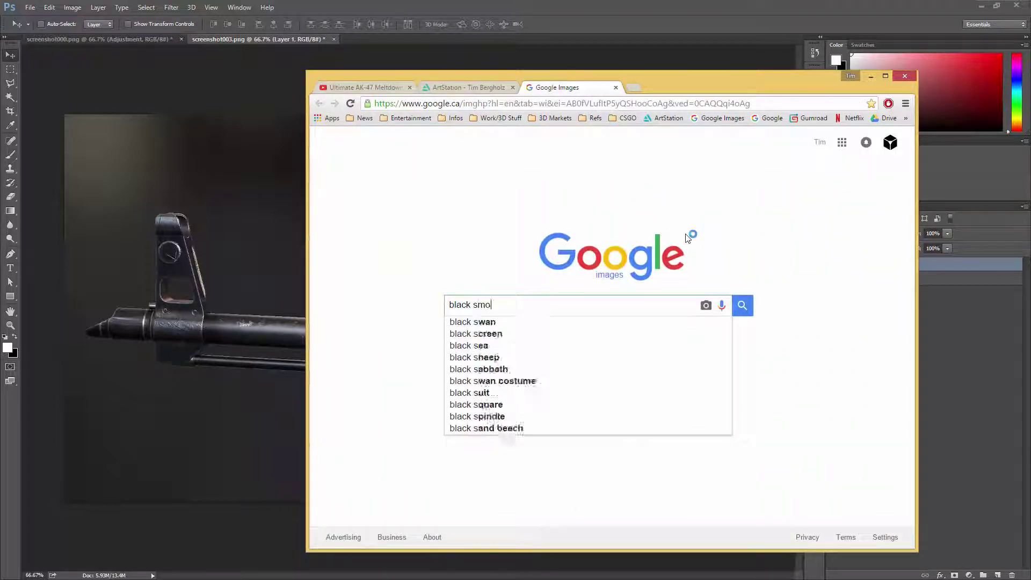
key(ctrl+a)
text(white s)
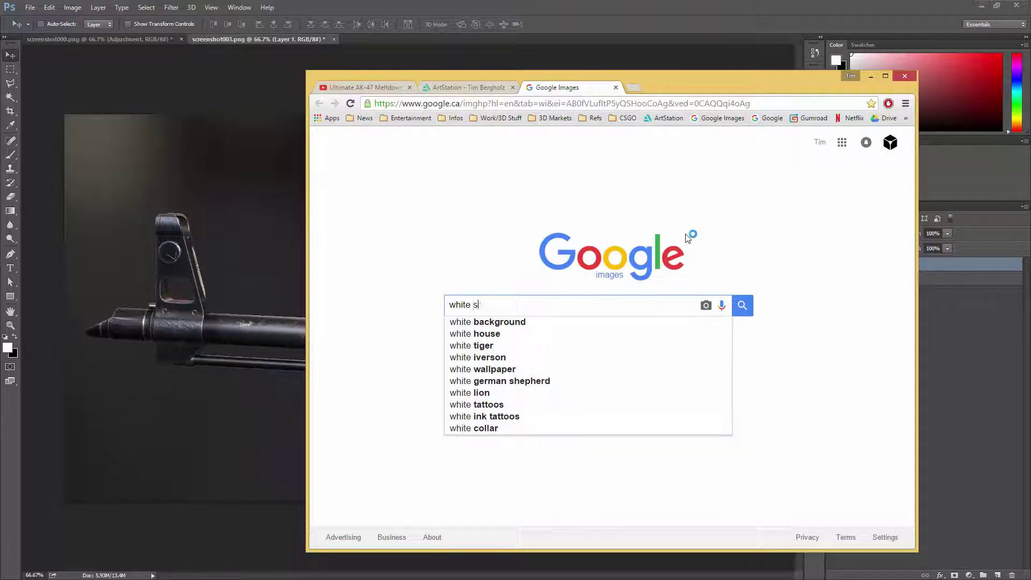
text(moke black background)
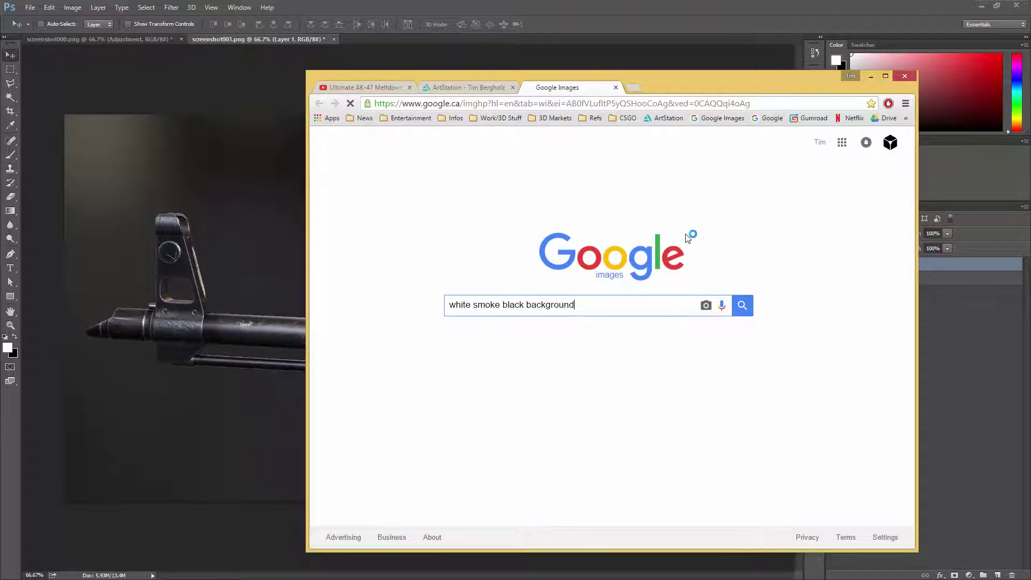
key(Return)
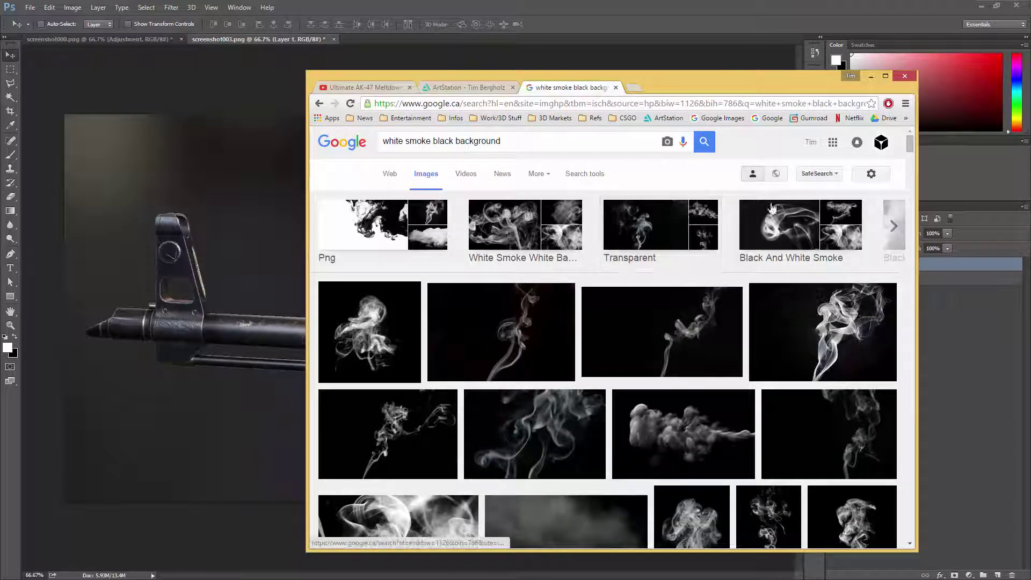
Look through the smoke image results and filter them to the Large size
scroll(911, 146, down, 1)
scroll(911, 148, down, 2)
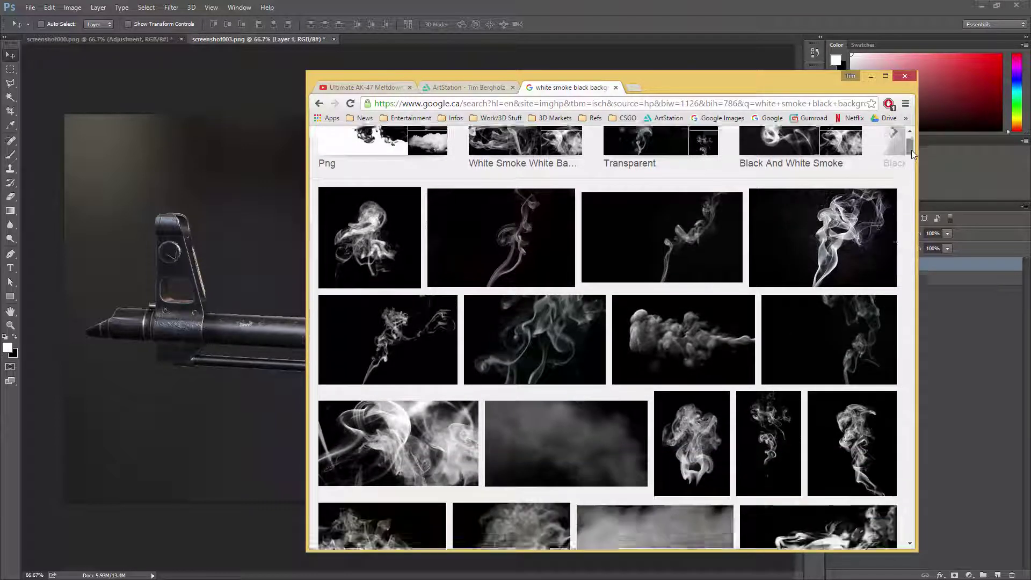
scroll(911, 149, up, 3)
click(584, 171)
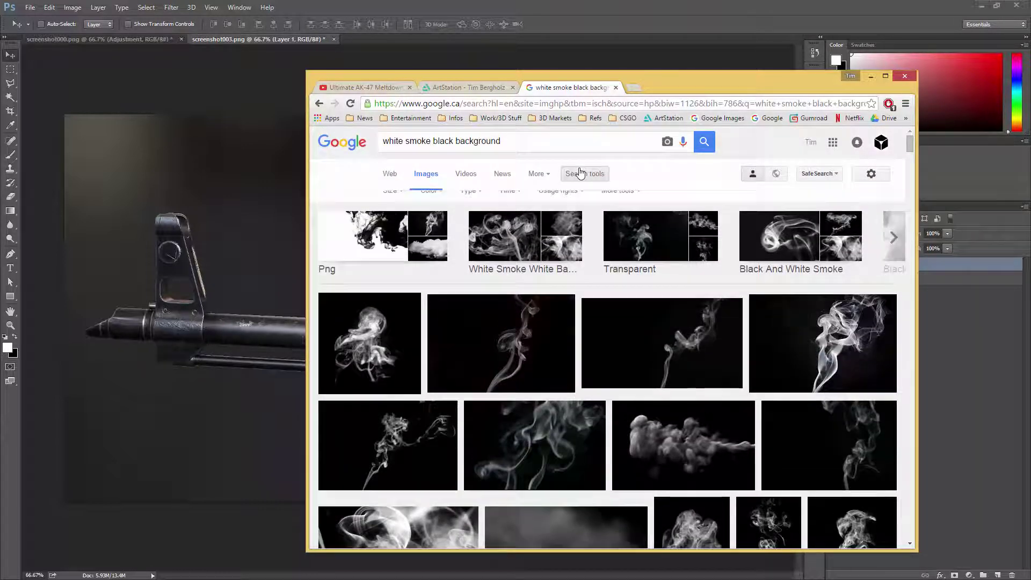
click(397, 208)
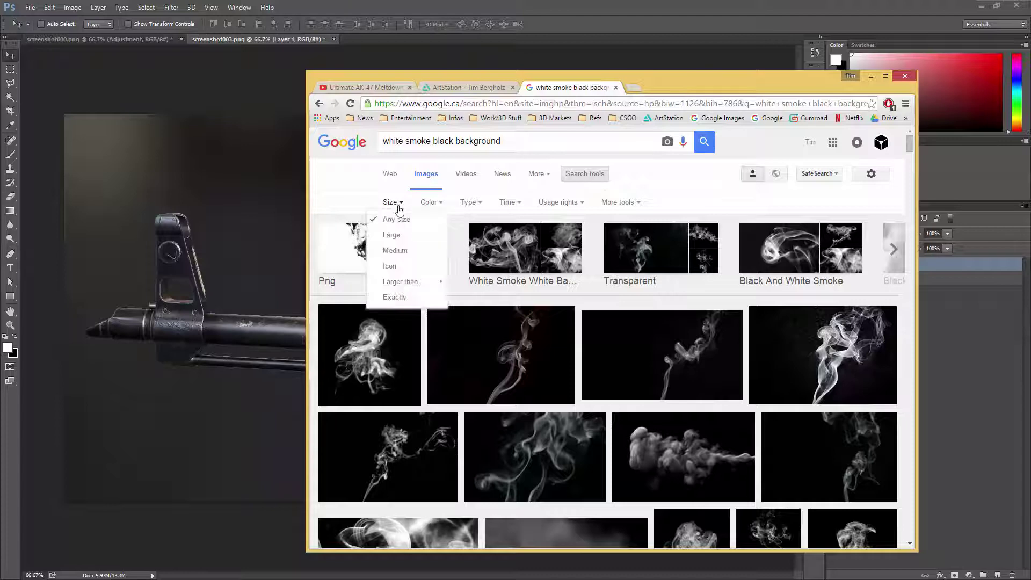
click(398, 237)
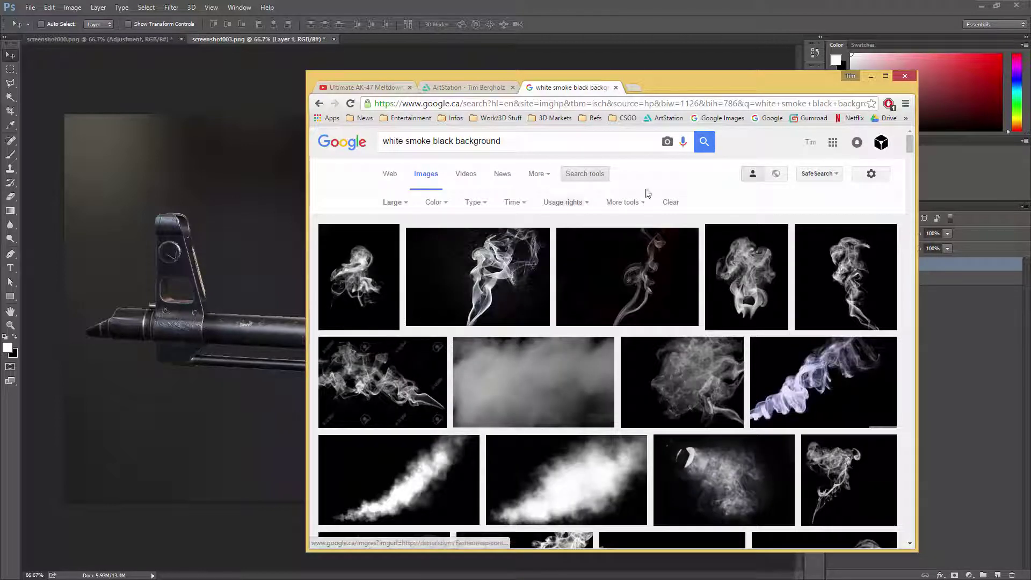
Open smoke_texture2772.jpg at full size, copy the image, and paste it into screenshot003.png in Photoshop
click(673, 373)
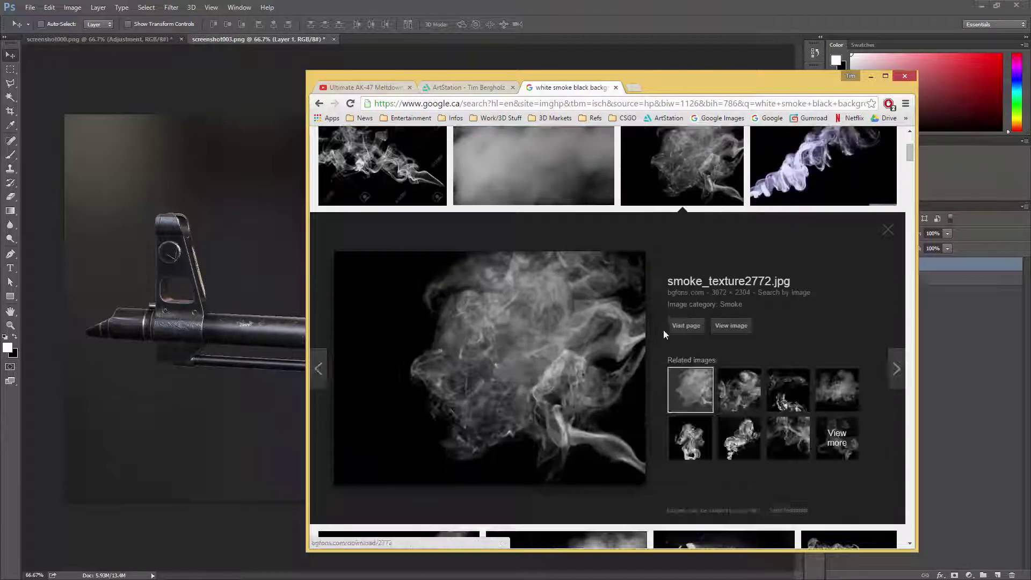
click(729, 329)
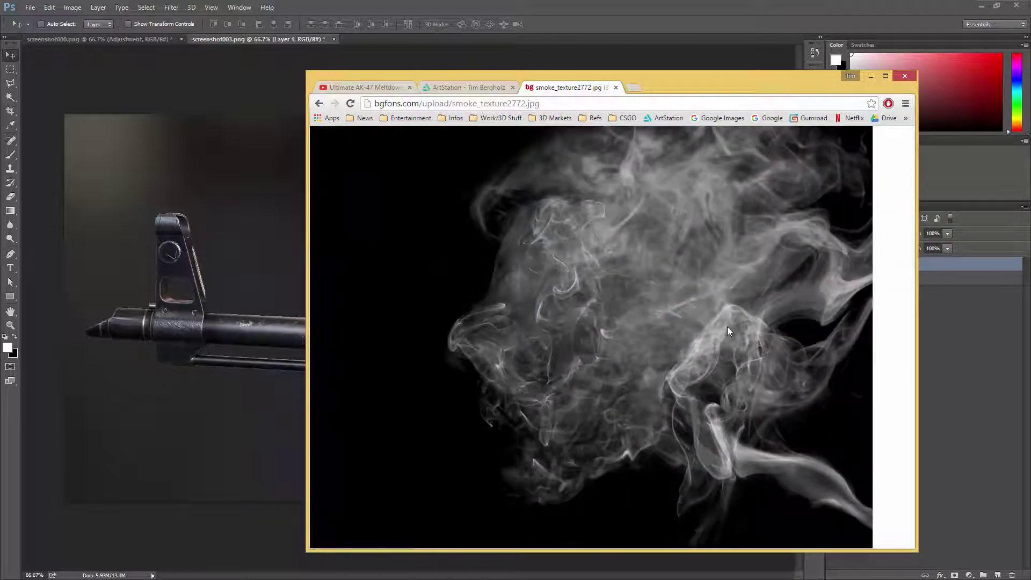
right_click(669, 259)
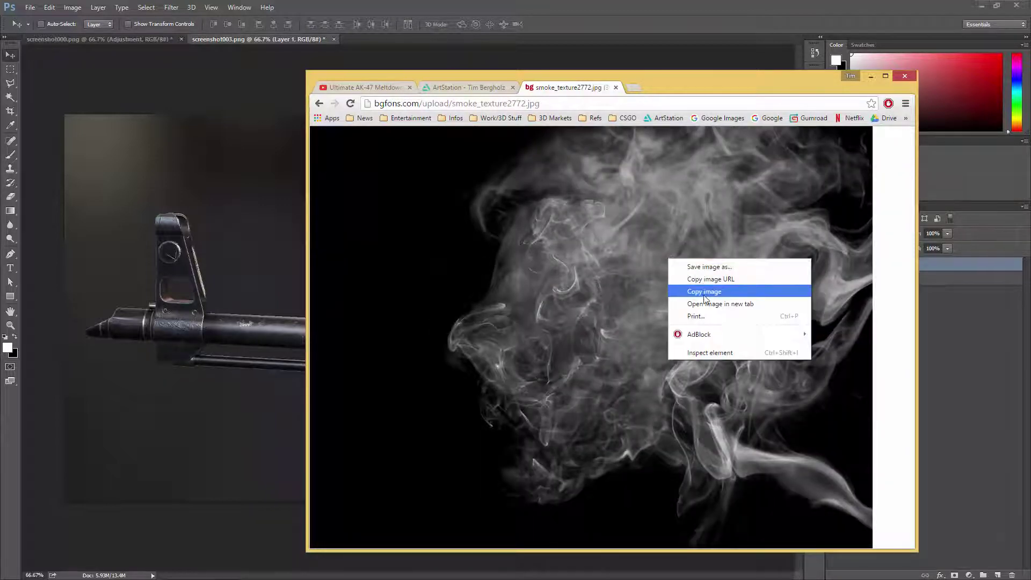
click(704, 294)
drag(699, 79, 1030, 113)
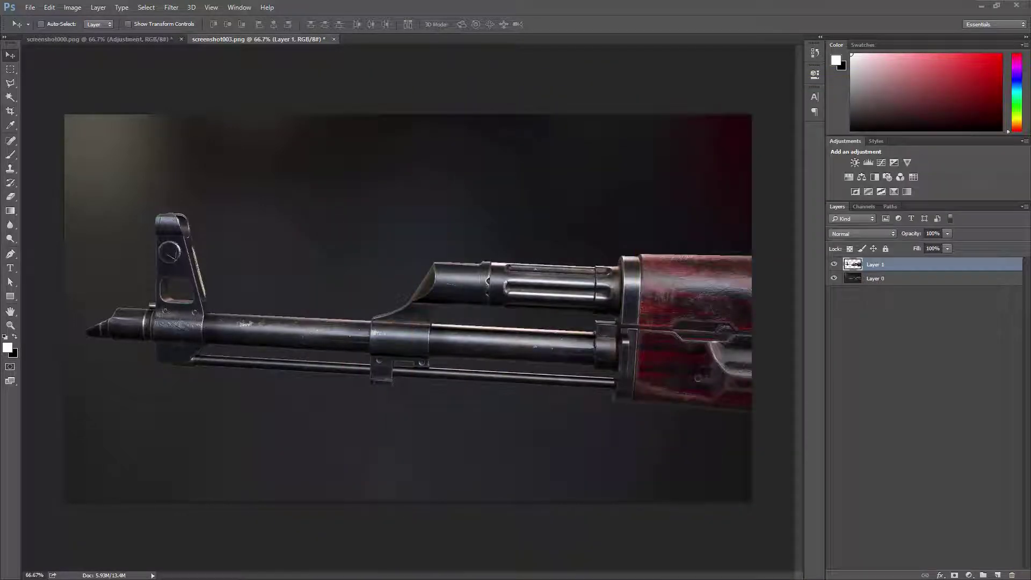
key(ctrl+v)
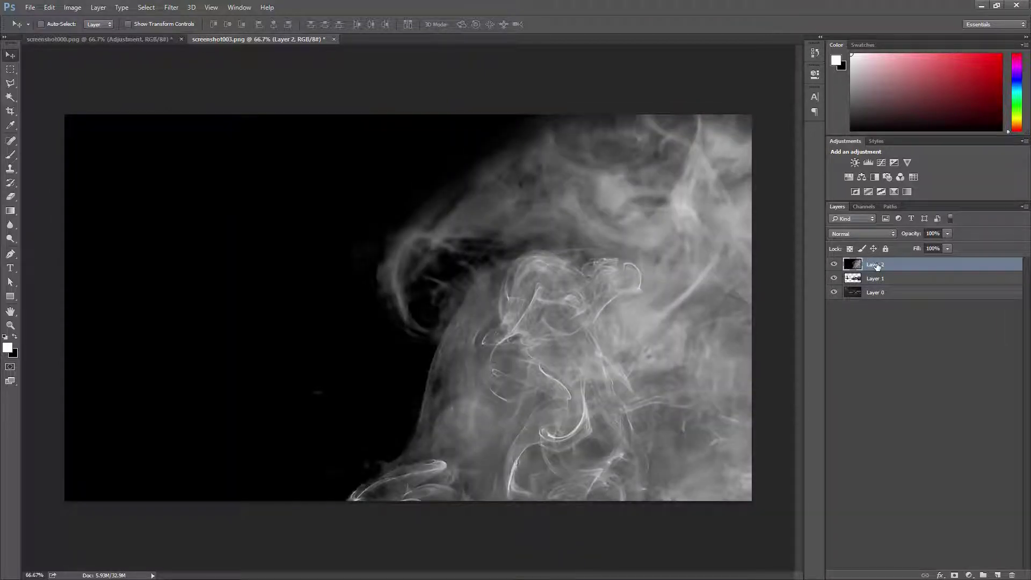
Scale the pasted smoke layer to about 57% and position it over the upper part of the rifle render
key(ctrl+t)
key(ctrl+minus)
key(ctrl+minus)
key(ctrl+minus)
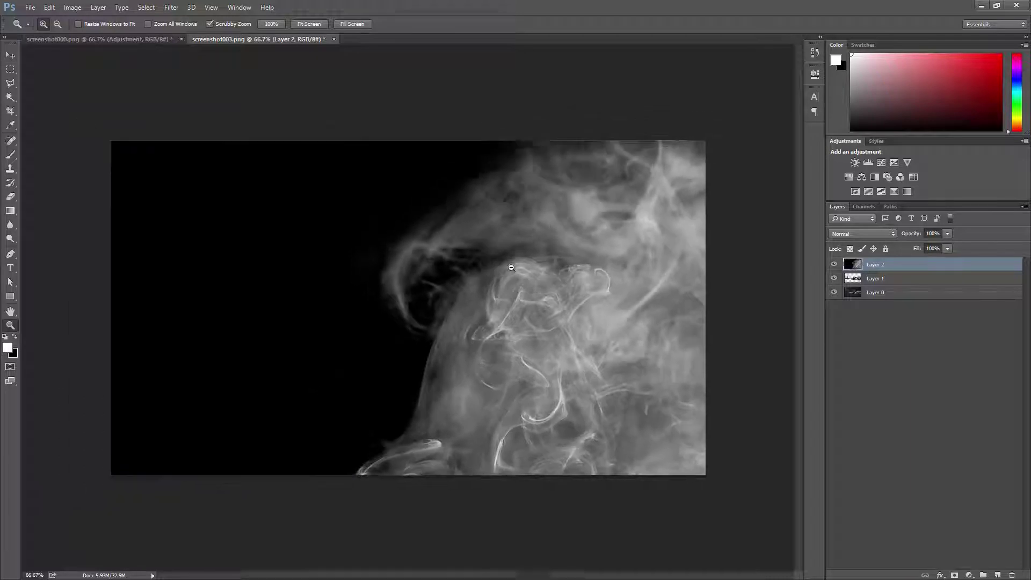
drag(692, 544, 513, 411)
drag(475, 360, 491, 283)
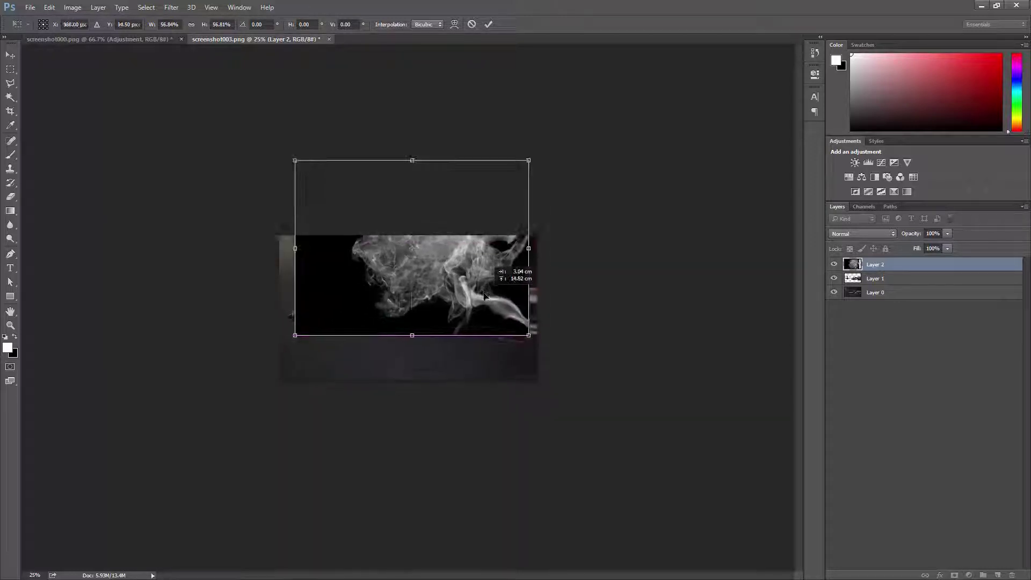
key(Return)
key(z)
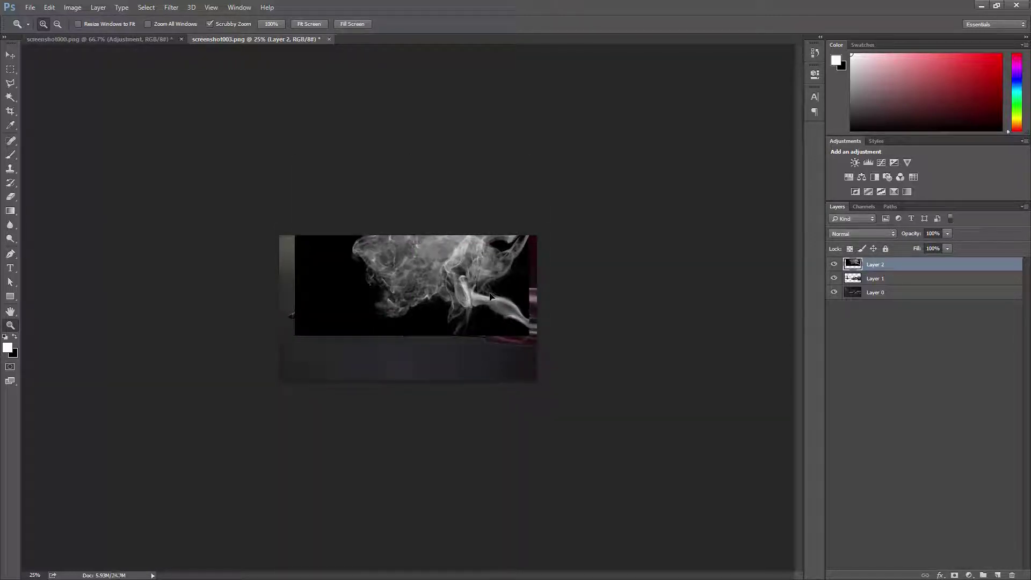
drag(490, 292, 753, 305)
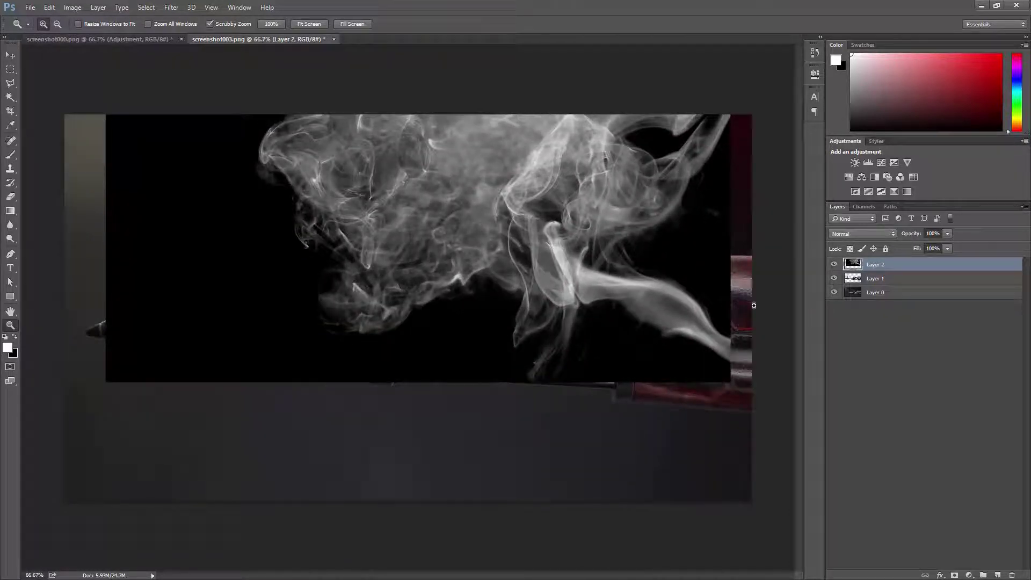
Set the smoke layer's blend mode to Screen and keep a hidden duplicate of it
click(854, 234)
click(839, 306)
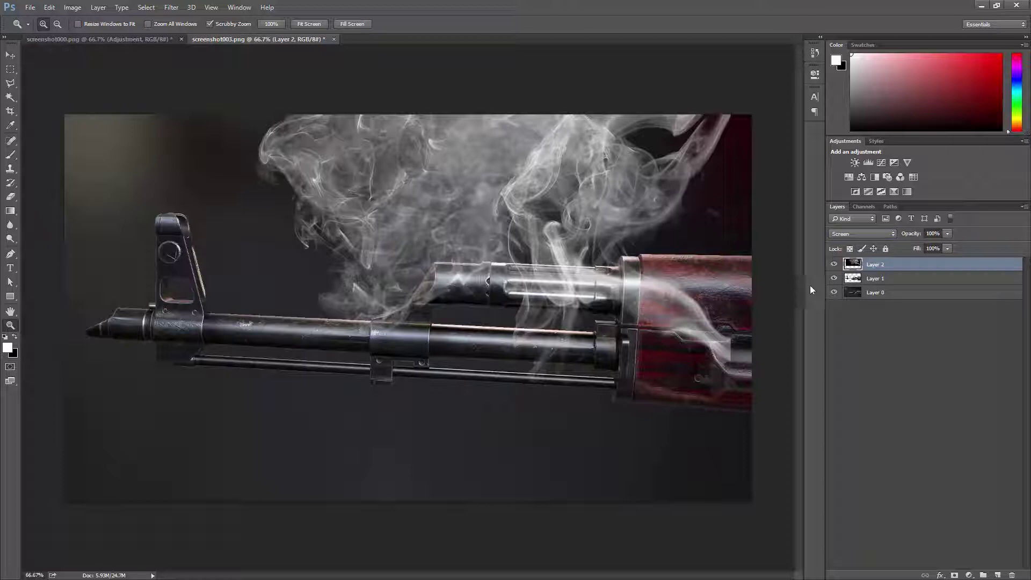
key(ctrl+j)
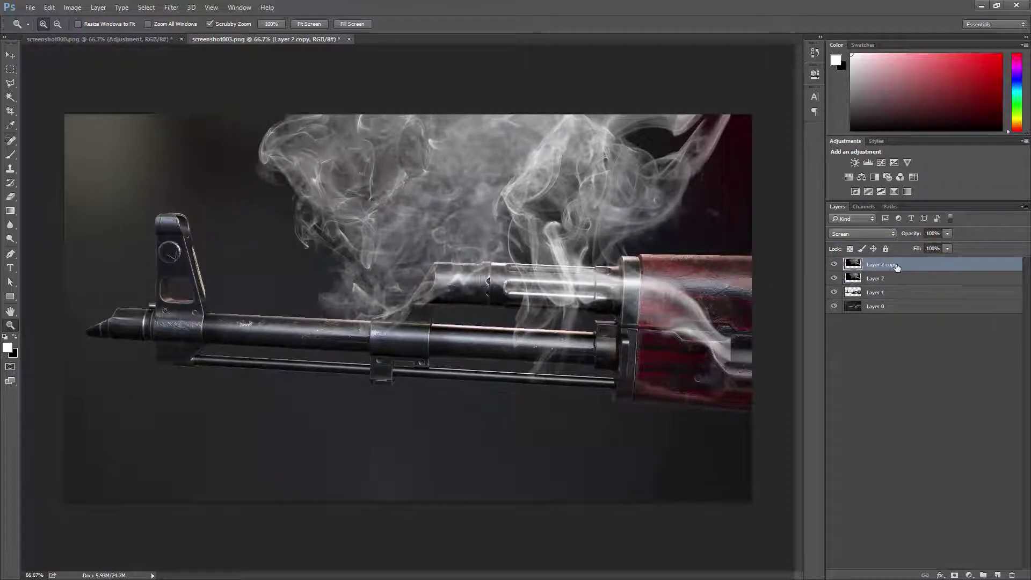
click(835, 264)
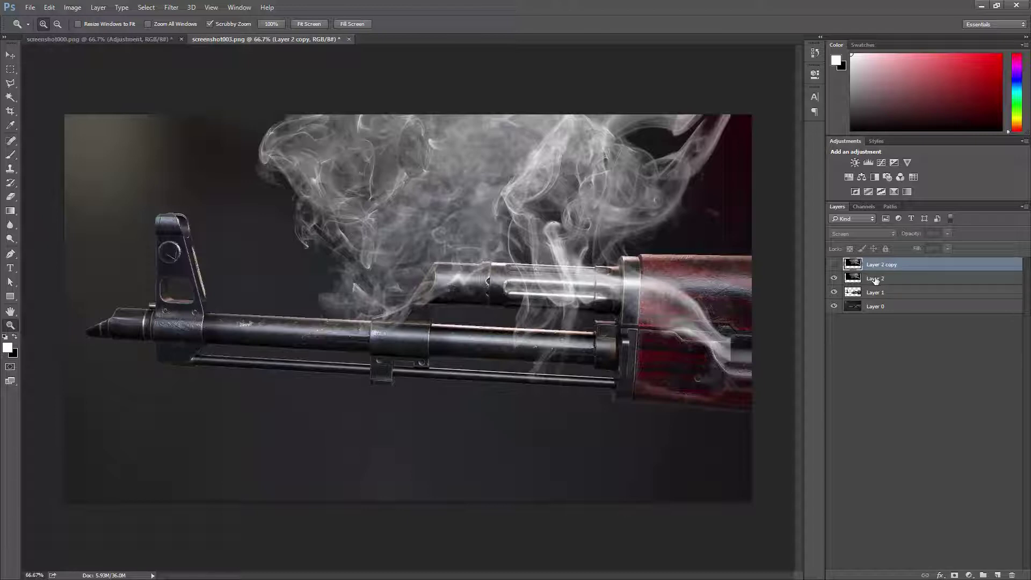
Move the visible smoke layer, Layer 2, beneath the rifle cutout so the smoke sits behind the barrel
click(876, 279)
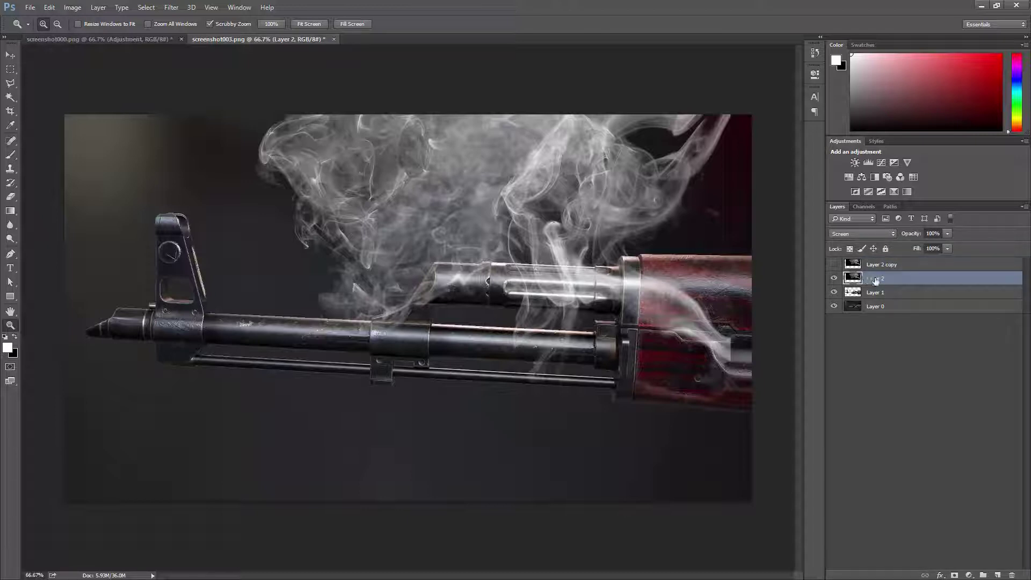
drag(875, 279, 870, 298)
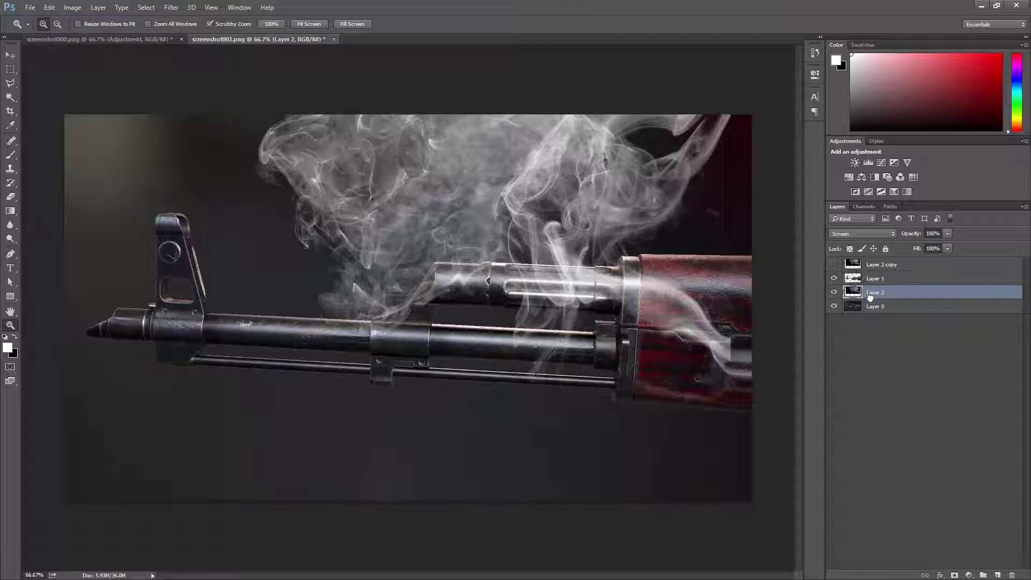
click(858, 278)
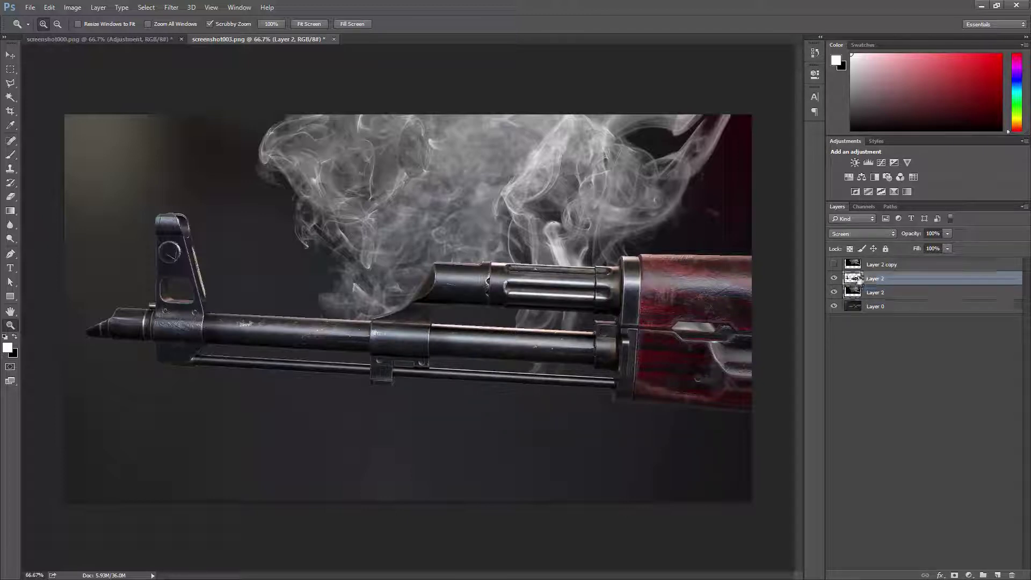
click(864, 307)
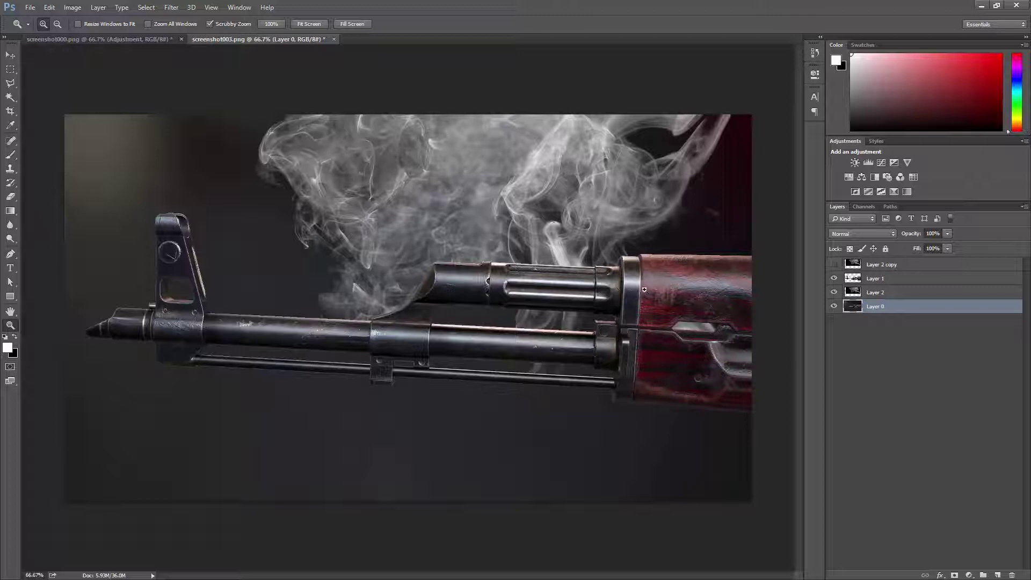
Add a white layer mask to the rifle cutout on Layer 1
click(855, 281)
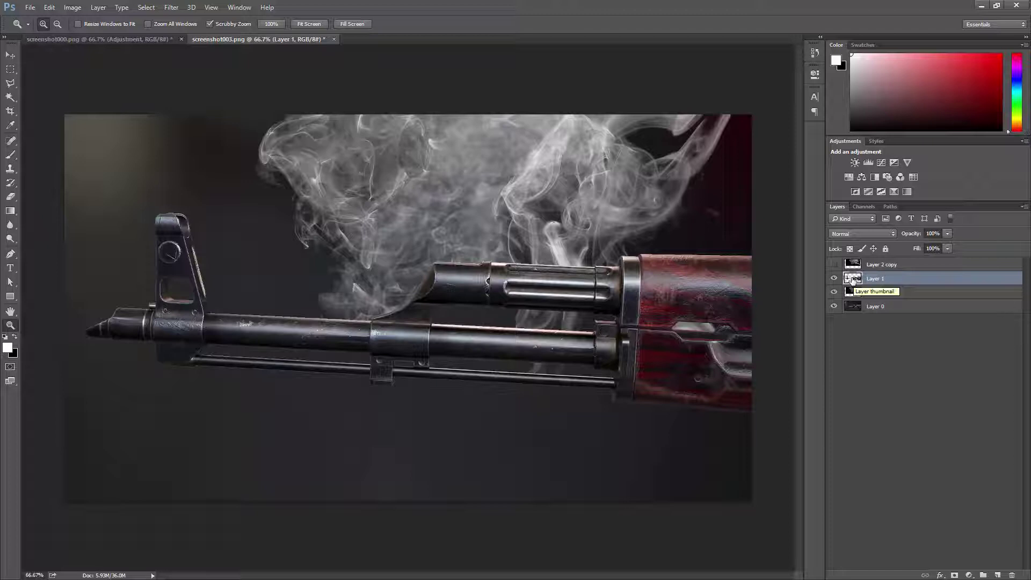
right_click(854, 281)
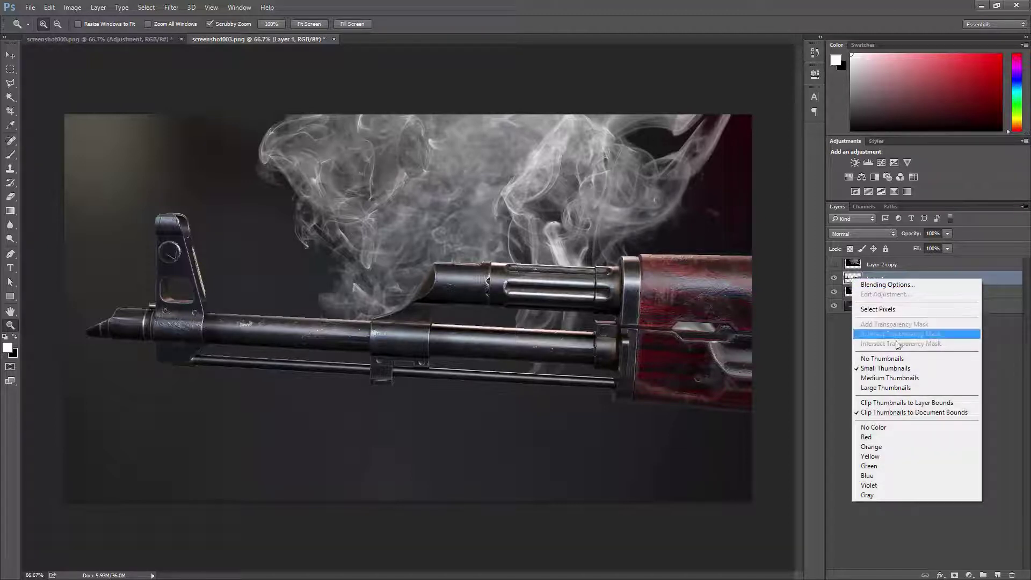
click(845, 330)
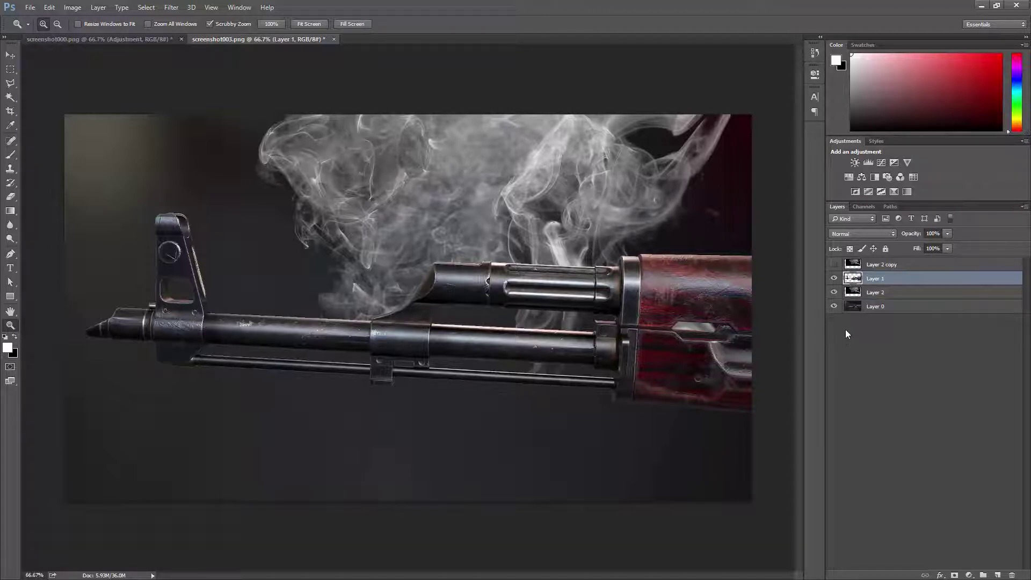
click(959, 572)
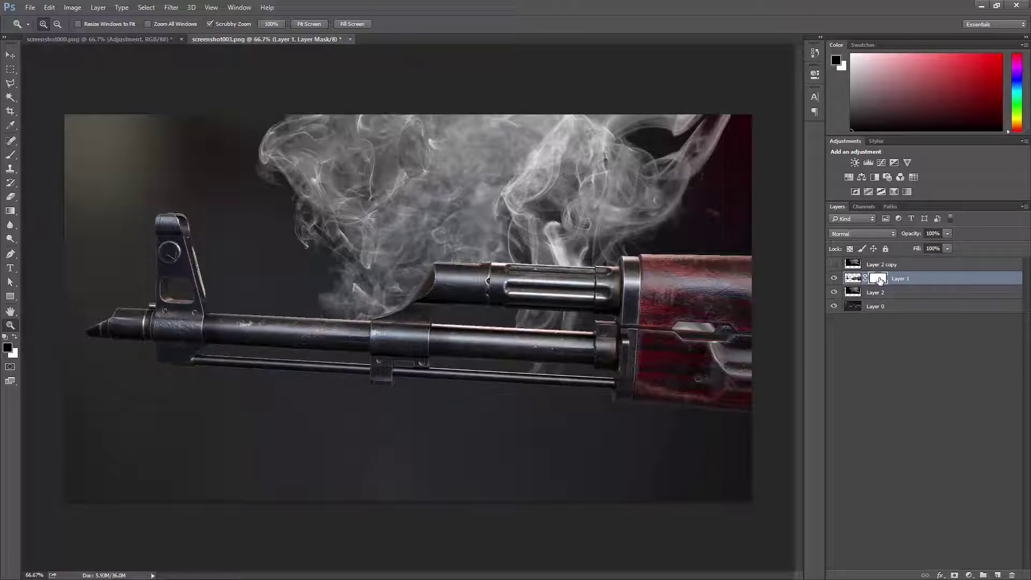
key(v)
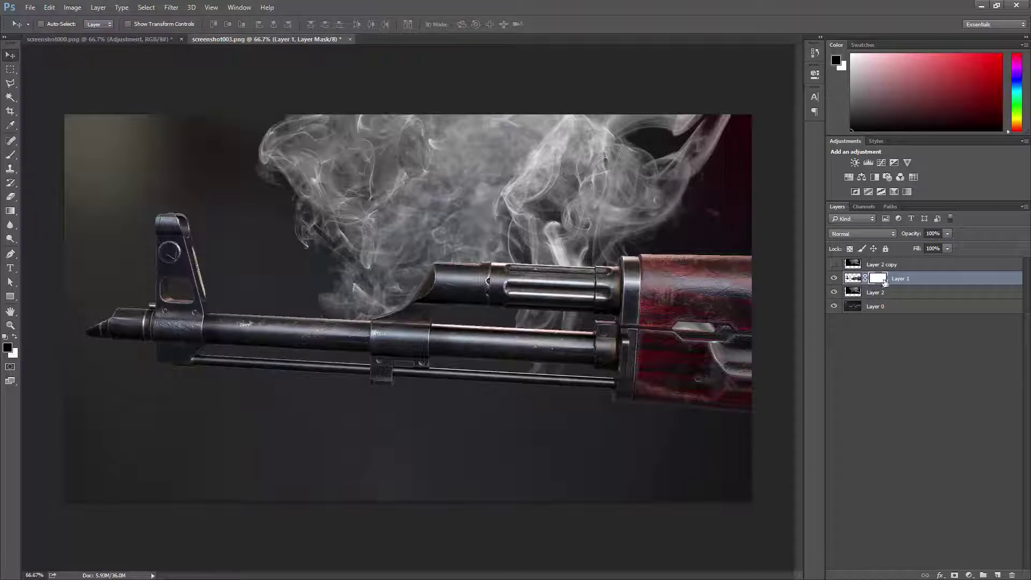
Paint black at 81% opacity on the cutout's mask over the gas tube, barrel and handguard, reducing the brush from 175 to 50 px
key(b)
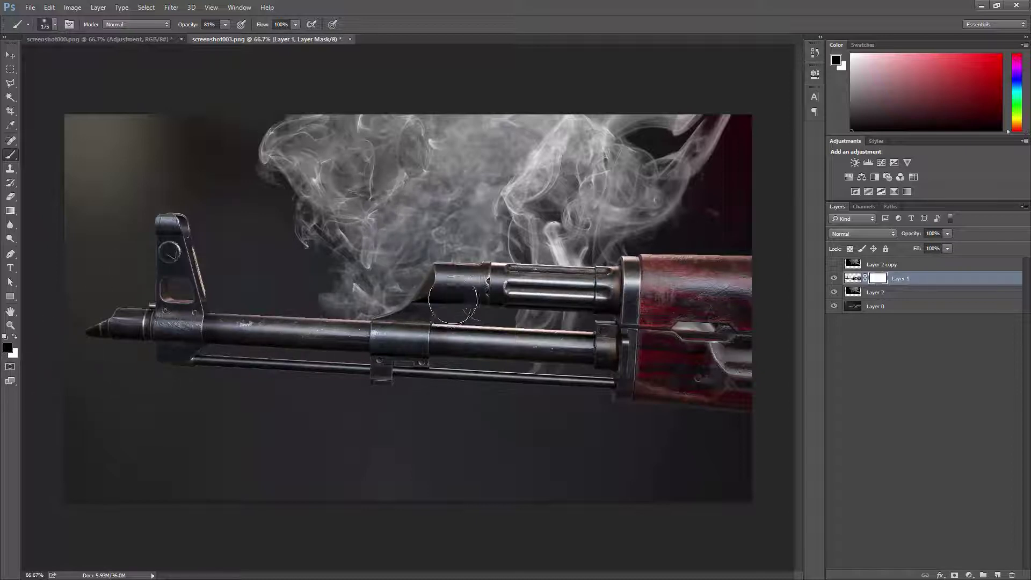
mouse_move(532, 287)
mouse_down()
mouse_move(553, 284)
mouse_move(534, 266)
mouse_move(554, 269)
mouse_move(555, 281)
mouse_move(570, 244)
mouse_move(532, 306)
mouse_move(546, 347)
mouse_up()
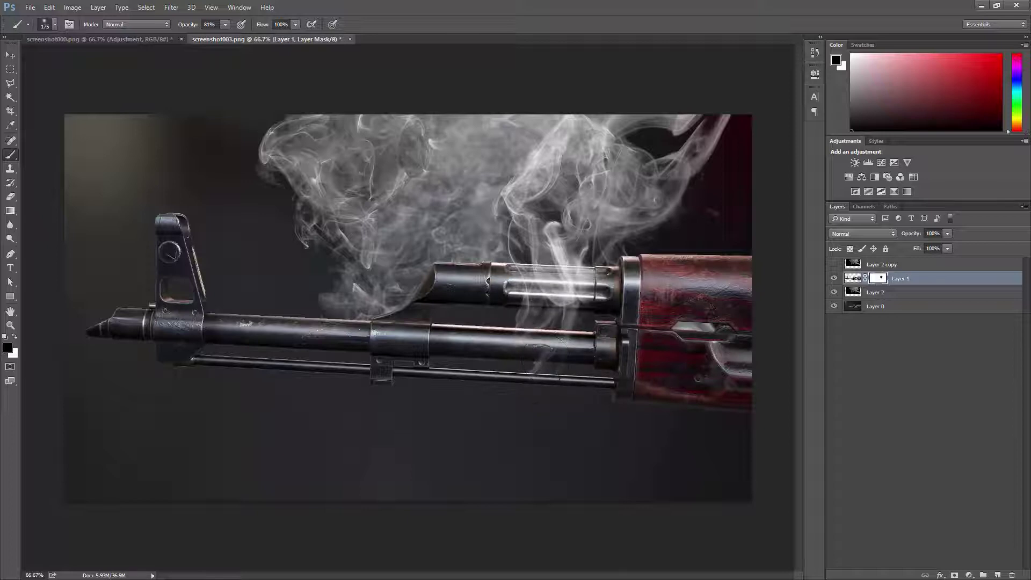
mouse_move(530, 388)
mouse_down()
mouse_move(553, 367)
mouse_move(534, 347)
mouse_move(524, 297)
mouse_up()
key(bracketleft)
mouse_move(671, 263)
mouse_down()
mouse_move(696, 292)
mouse_move(684, 306)
mouse_move(667, 283)
mouse_move(629, 267)
mouse_move(623, 280)
mouse_move(645, 286)
mouse_move(600, 254)
mouse_move(594, 276)
mouse_move(608, 279)
mouse_move(591, 277)
mouse_move(669, 293)
mouse_move(683, 314)
mouse_move(591, 290)
mouse_move(604, 301)
mouse_move(551, 295)
mouse_move(652, 349)
mouse_move(616, 370)
mouse_up()
key(bracketleft)
key(bracketleft)
key(bracketleft)
key(bracketleft)
key(ctrl+z)
key(bracketleft)
mouse_move(689, 305)
mouse_down()
mouse_move(712, 320)
mouse_move(688, 317)
mouse_up()
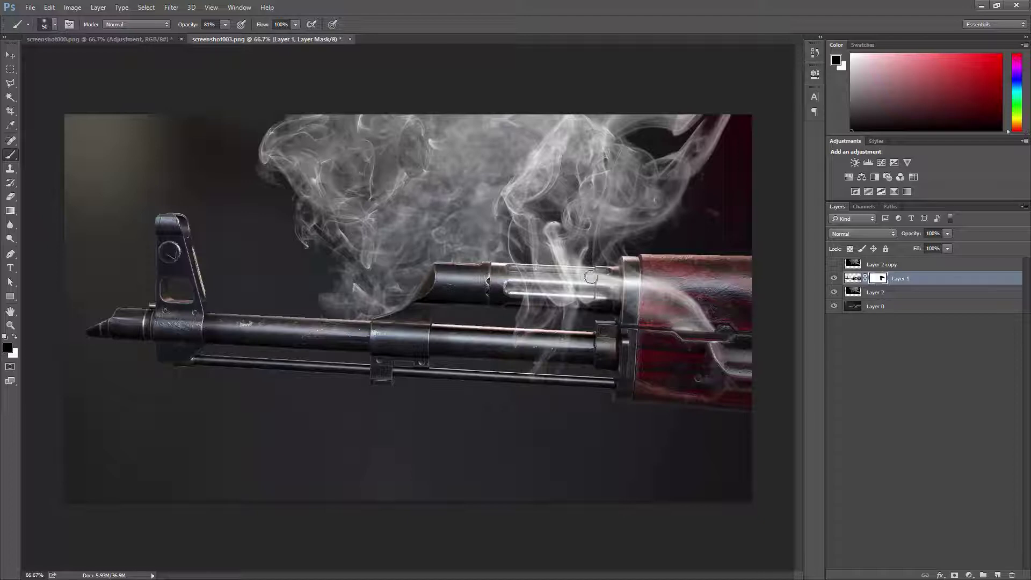
Set the opacity of the smoke layer, Layer 2, to 65%
key(bracketleft)
key(bracketleft)
click(853, 293)
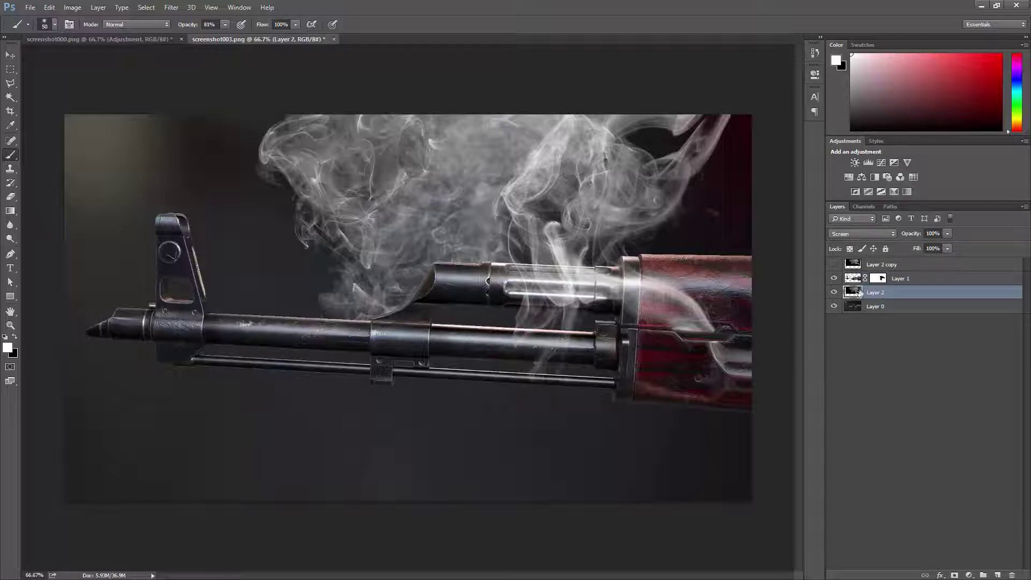
mouse_move(903, 236)
mouse_down()
mouse_move(886, 236)
mouse_move(900, 233)
mouse_up()
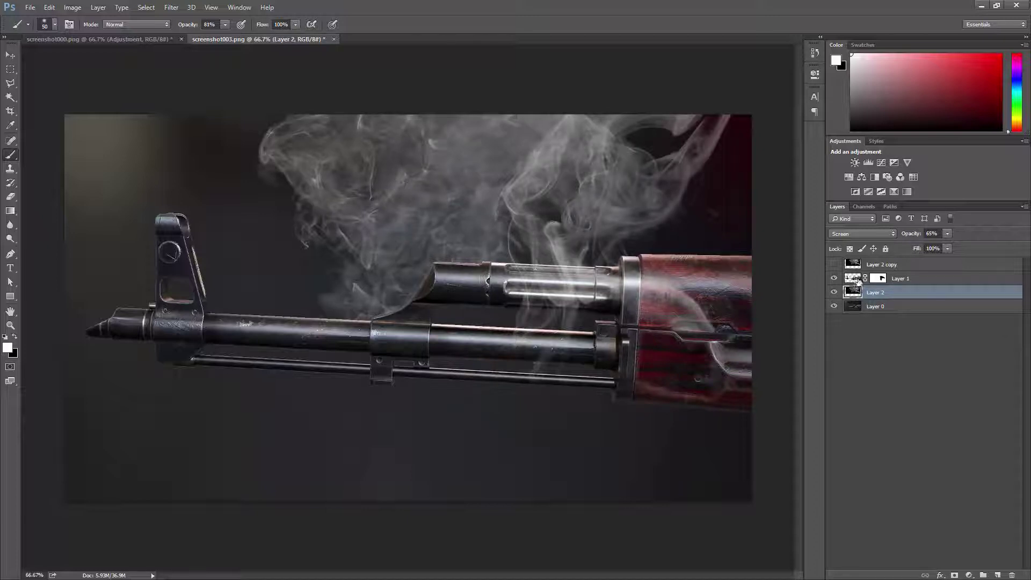
Copy the Particles group from screenshot000.png into screenshot003.png and minimize the source document
click(130, 39)
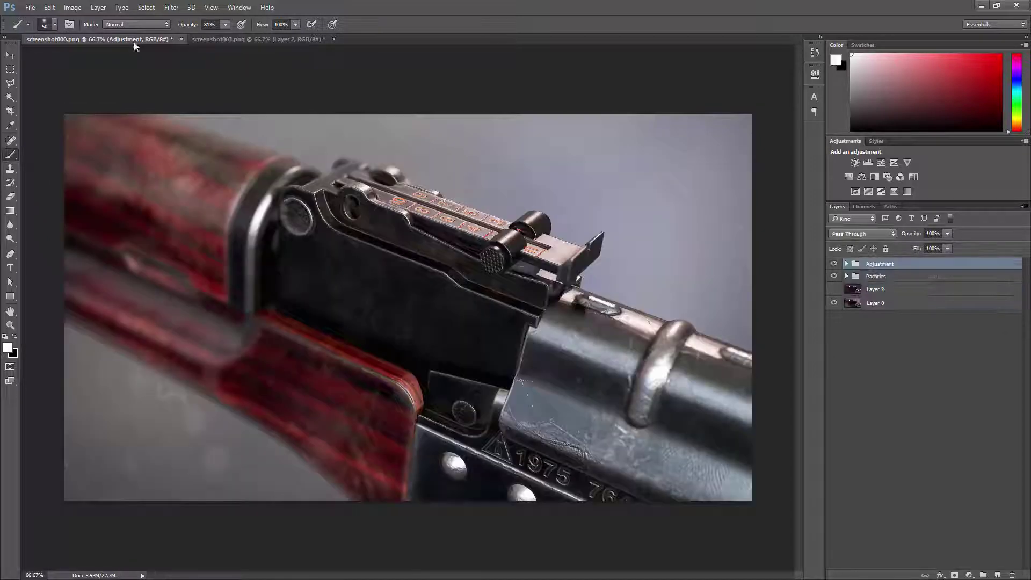
click(870, 276)
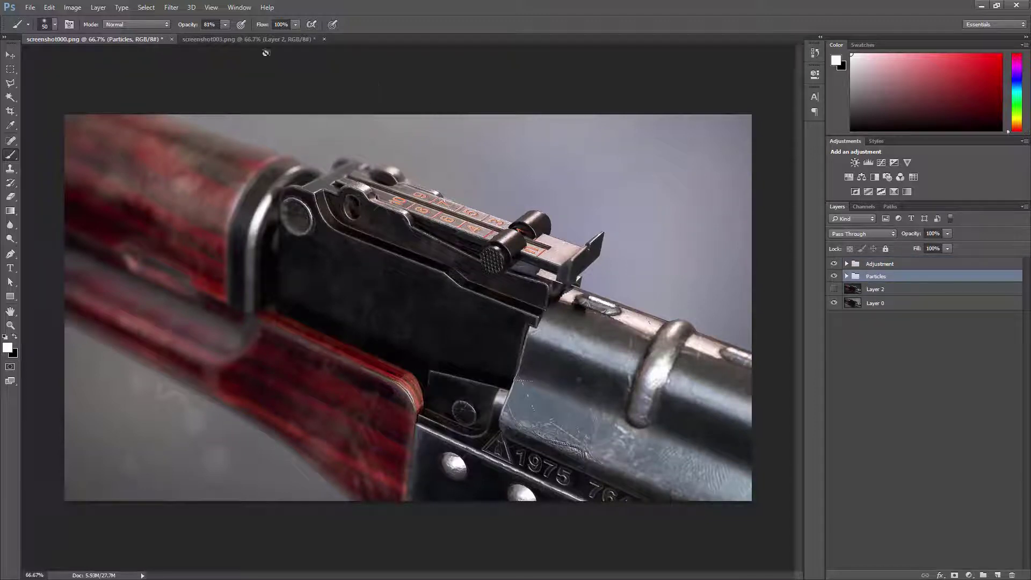
drag(136, 38, 422, 185)
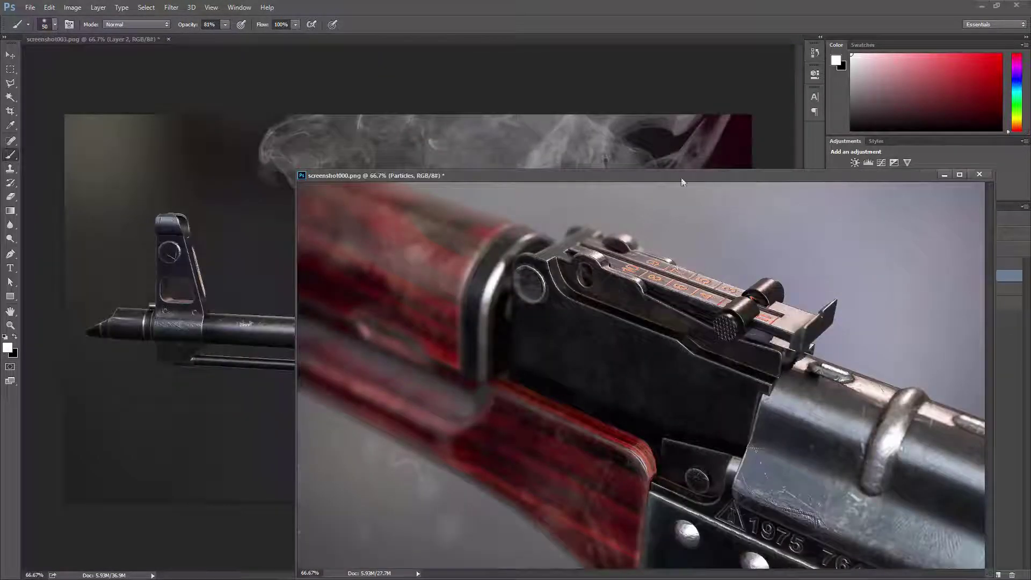
drag(720, 182, 476, 270)
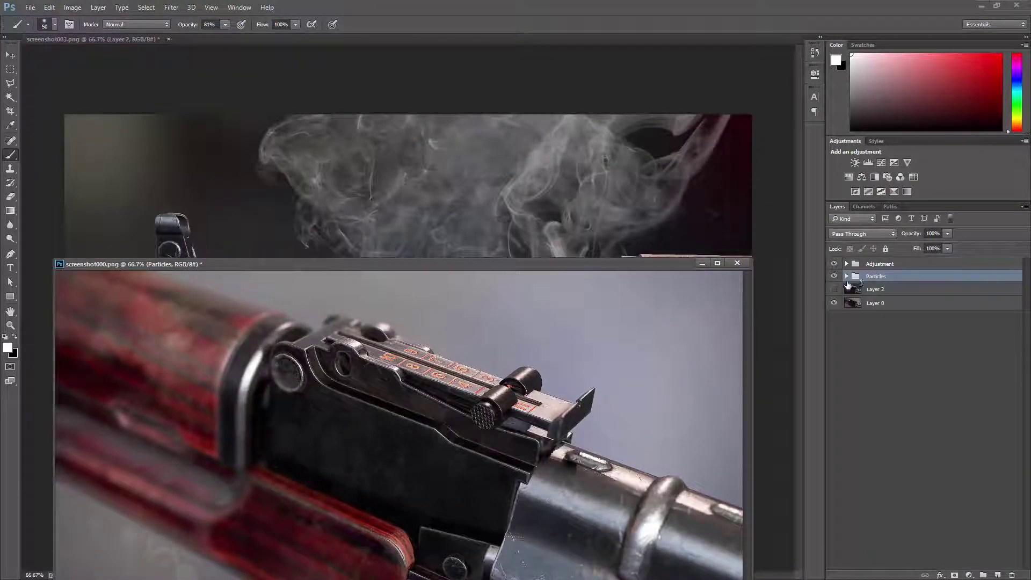
drag(859, 277, 610, 207)
click(703, 264)
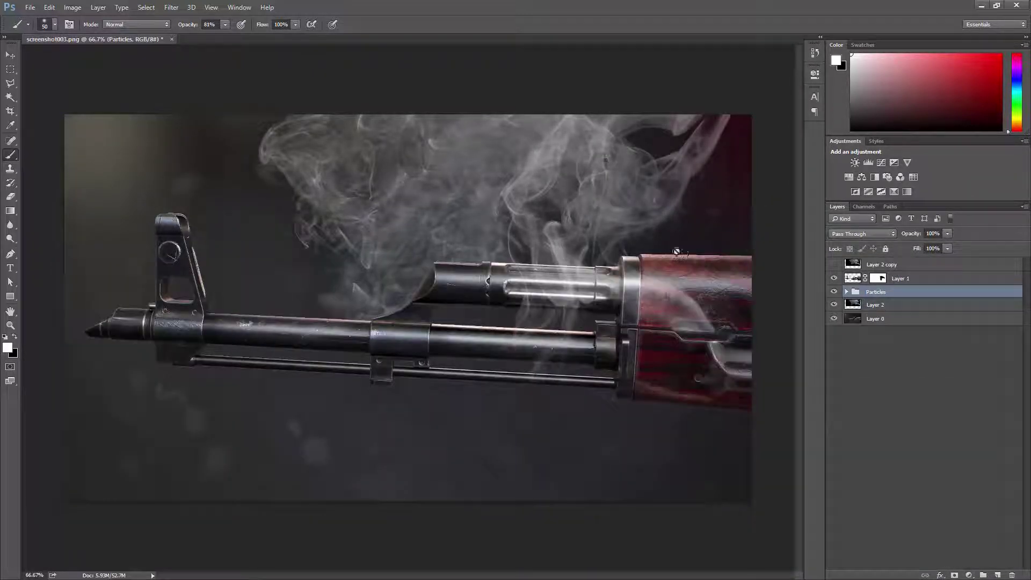
Lower the opacity of Layer 1 inside the Particles group and move the group above the rifle cutout
click(847, 292)
click(859, 334)
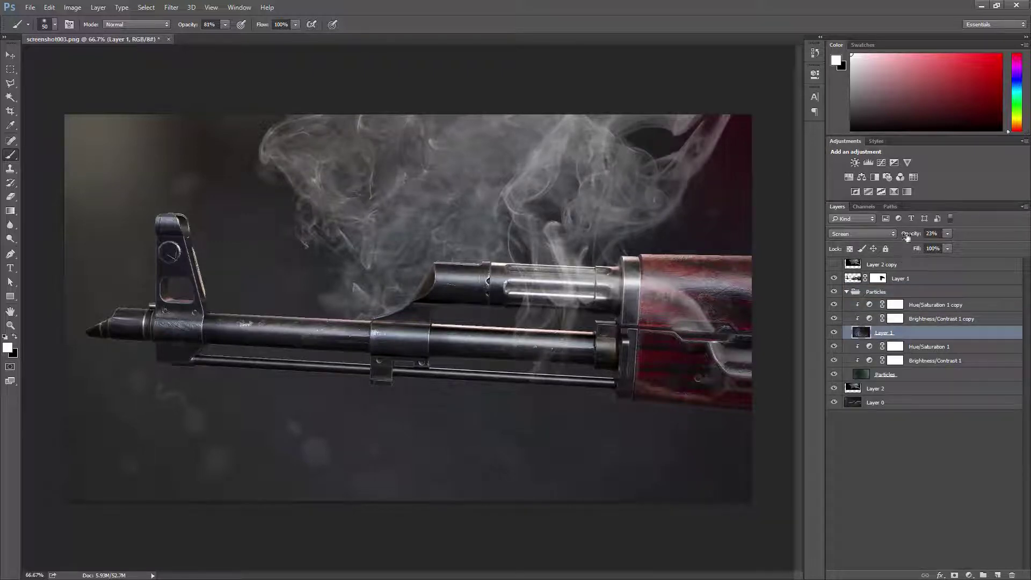
click(911, 234)
drag(918, 236, 895, 236)
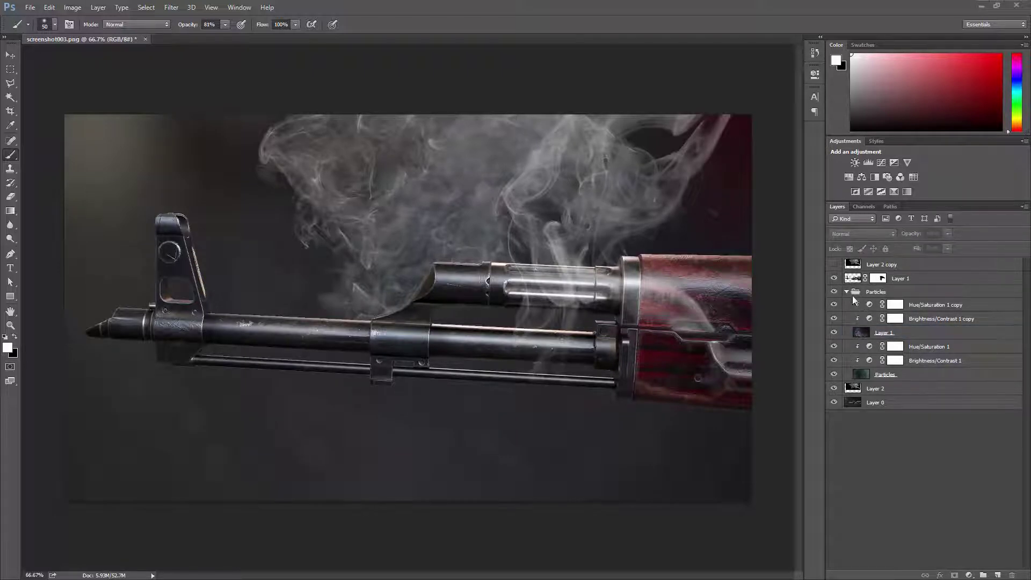
click(847, 292)
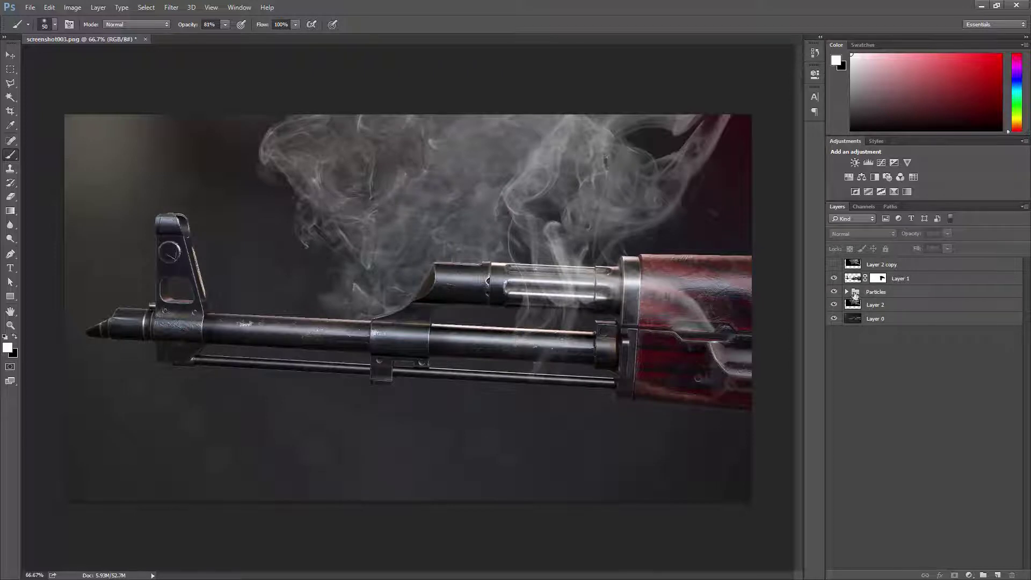
drag(856, 294, 859, 266)
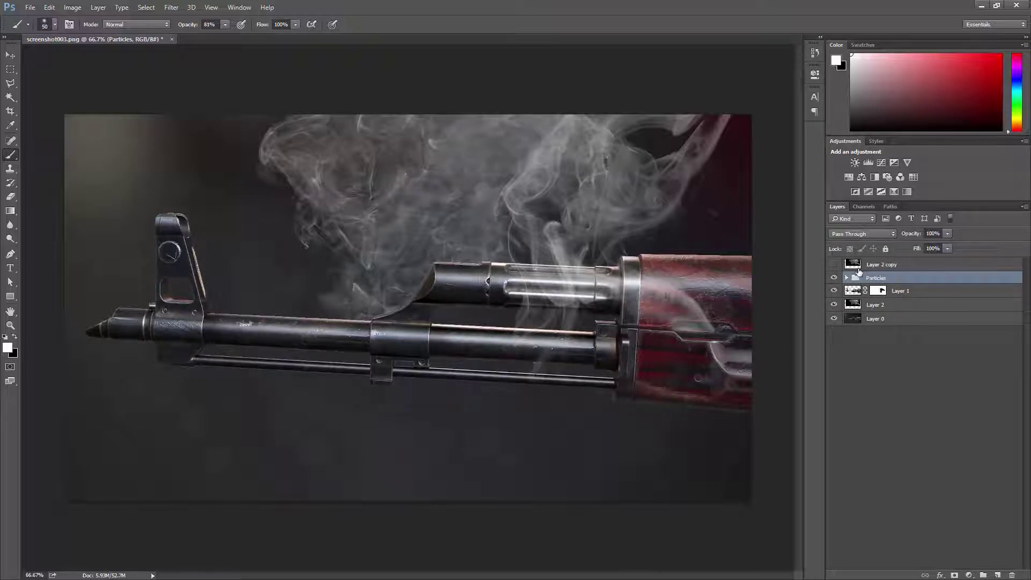
Rotate the Layer 2 smoke about 30° clockwise and reposition it behind and above the red handguard
click(866, 305)
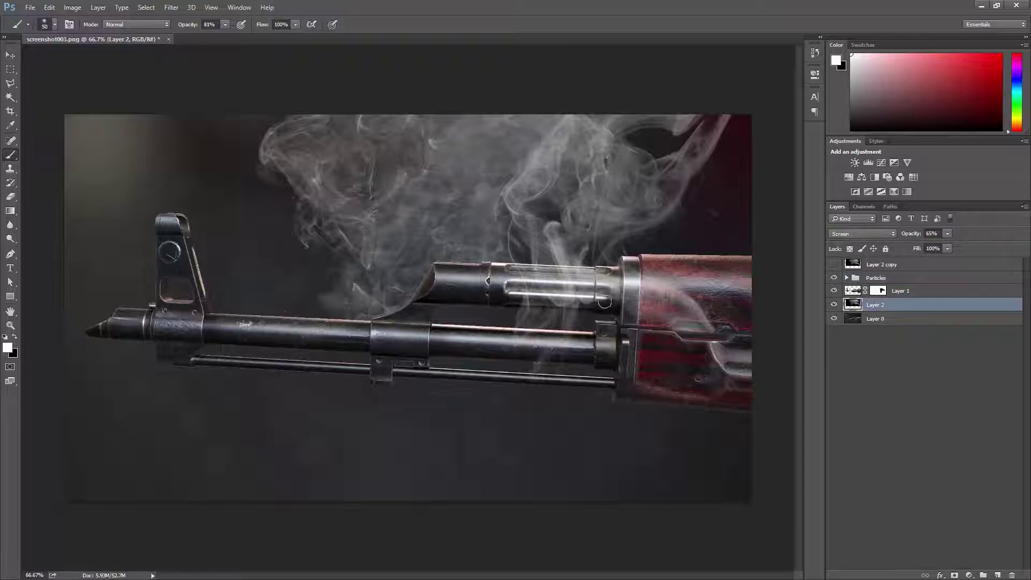
key(v)
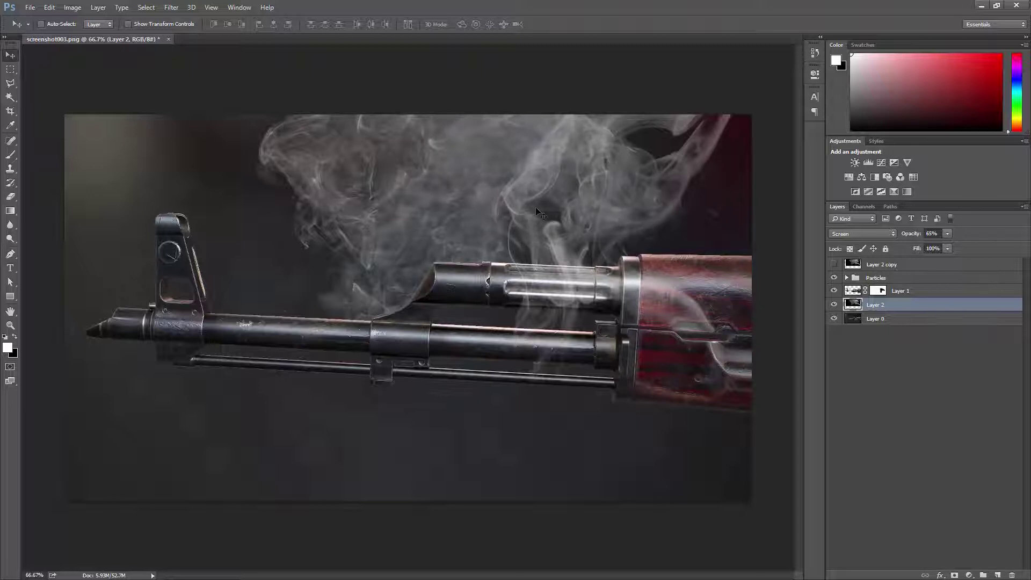
mouse_move(537, 208)
mouse_down()
mouse_move(657, 232)
mouse_move(533, 208)
mouse_up()
key(ctrl+t)
drag(762, 241, 671, 401)
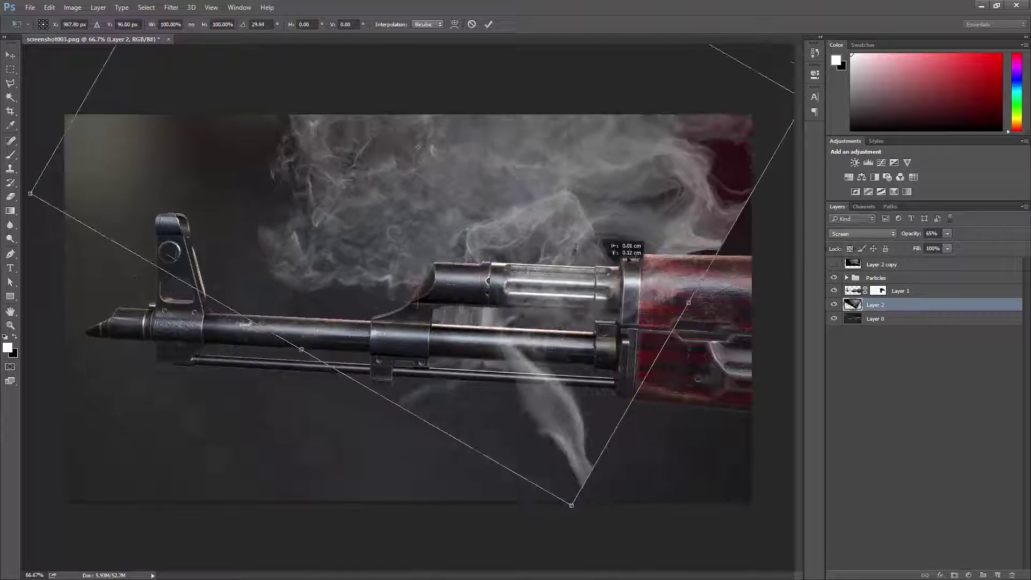
drag(570, 294, 741, 254)
key(Return)
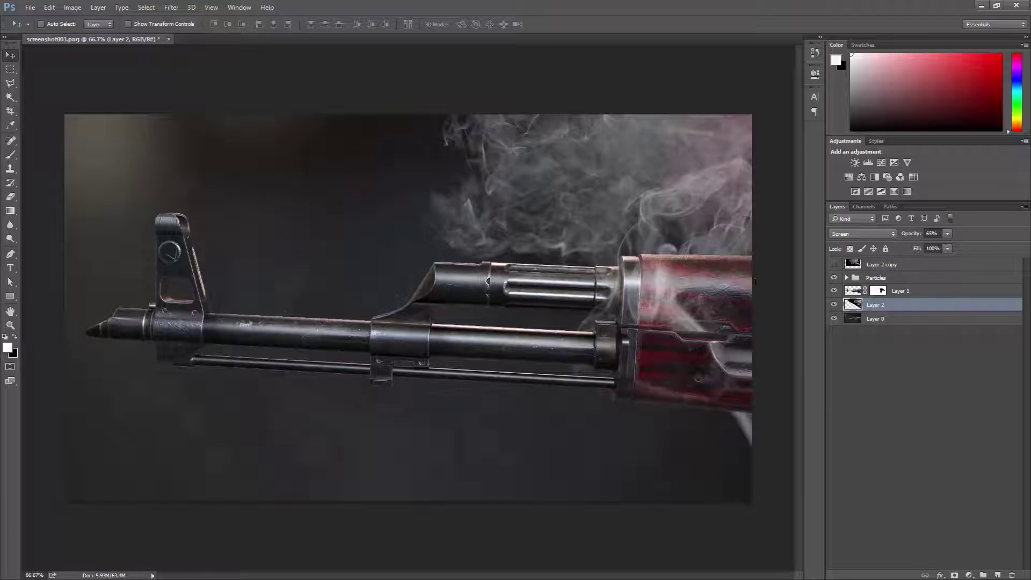
Paint black at 81% opacity on Layer 1's mask over the handguard to let smoke drift across it, checking with Layer 2 toggled
click(877, 292)
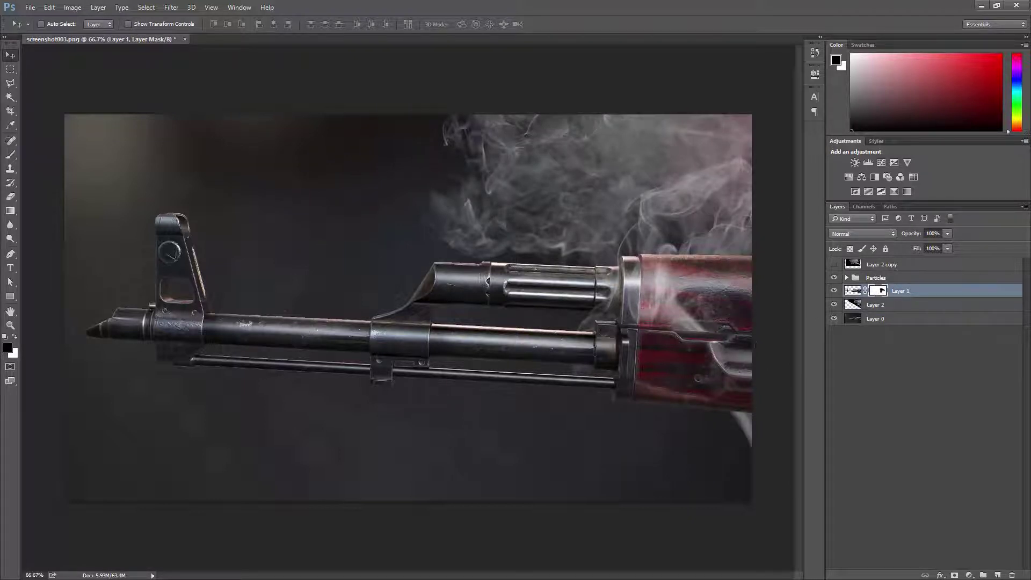
key(b)
mouse_move(697, 330)
mouse_down()
mouse_move(711, 332)
mouse_move(672, 322)
mouse_move(717, 331)
mouse_move(692, 292)
mouse_move(698, 322)
mouse_move(693, 301)
mouse_up()
drag(703, 255, 693, 332)
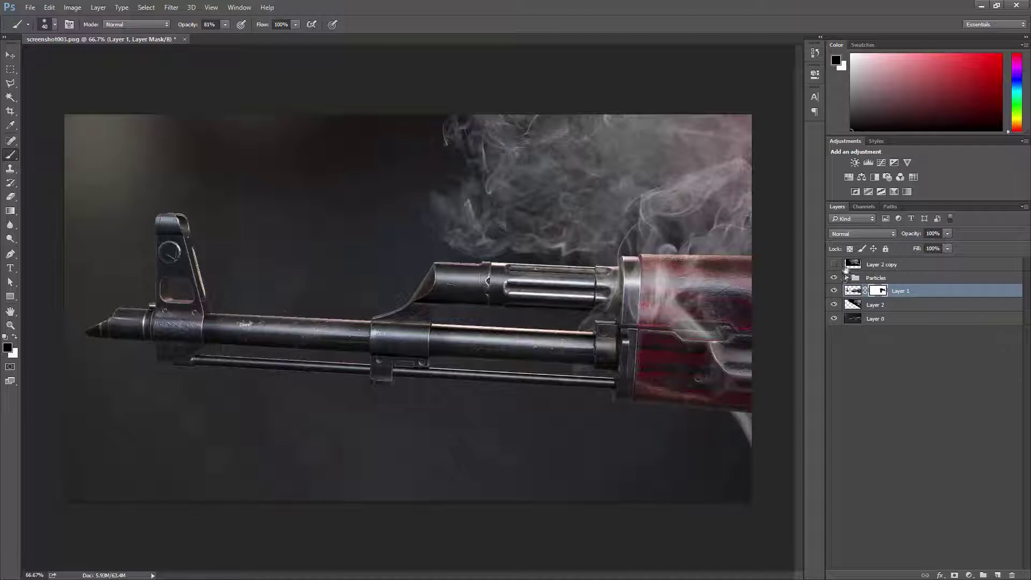
click(834, 305)
click(834, 305)
key(bracketleft)
drag(738, 416, 747, 408)
Add a mask to Layer 2, paint out the smoke below the handguard with black at 100% opacity, and lower the layer's opacity to 56%
click(852, 305)
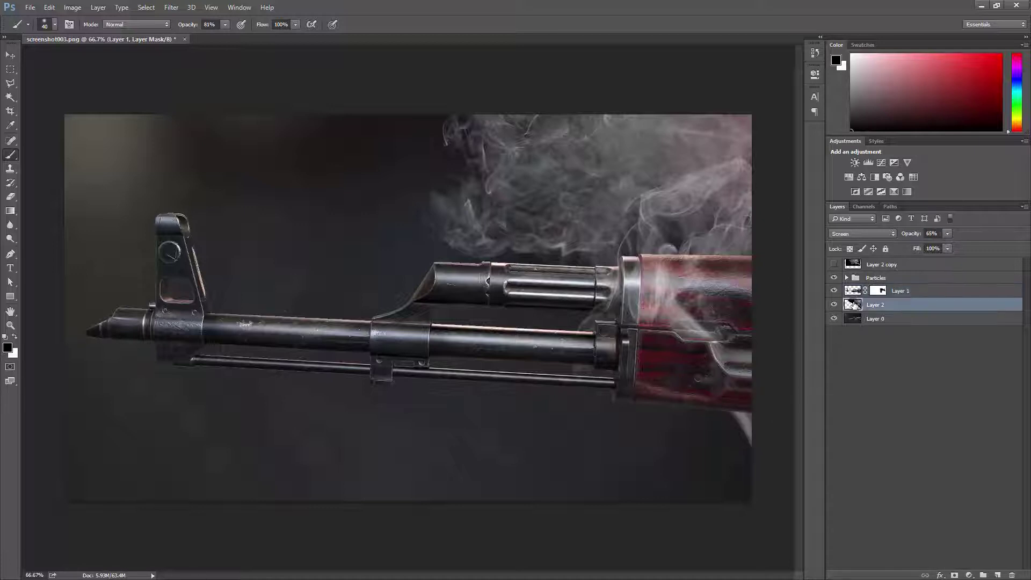
key(x)
click(955, 576)
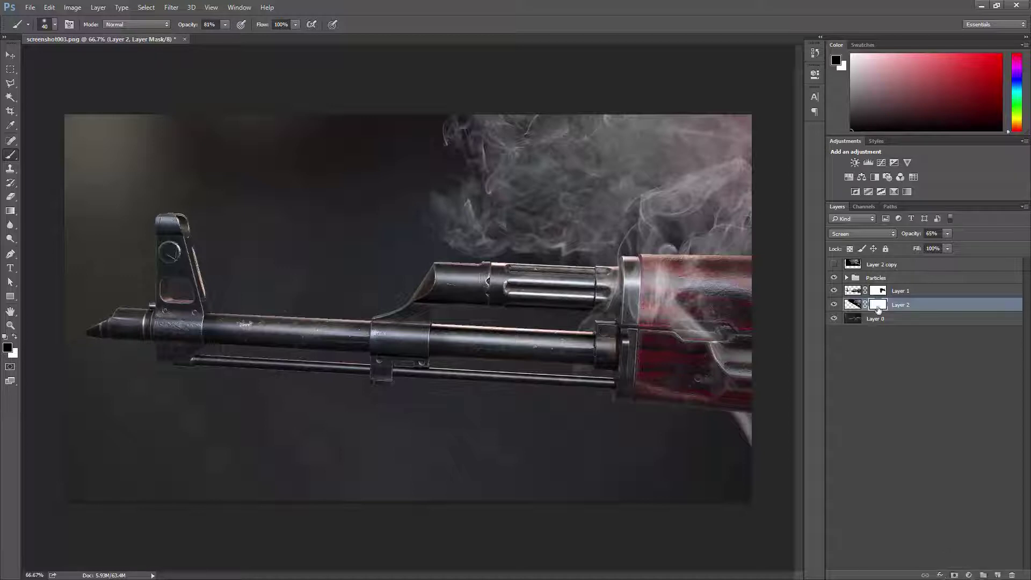
drag(755, 414, 755, 435)
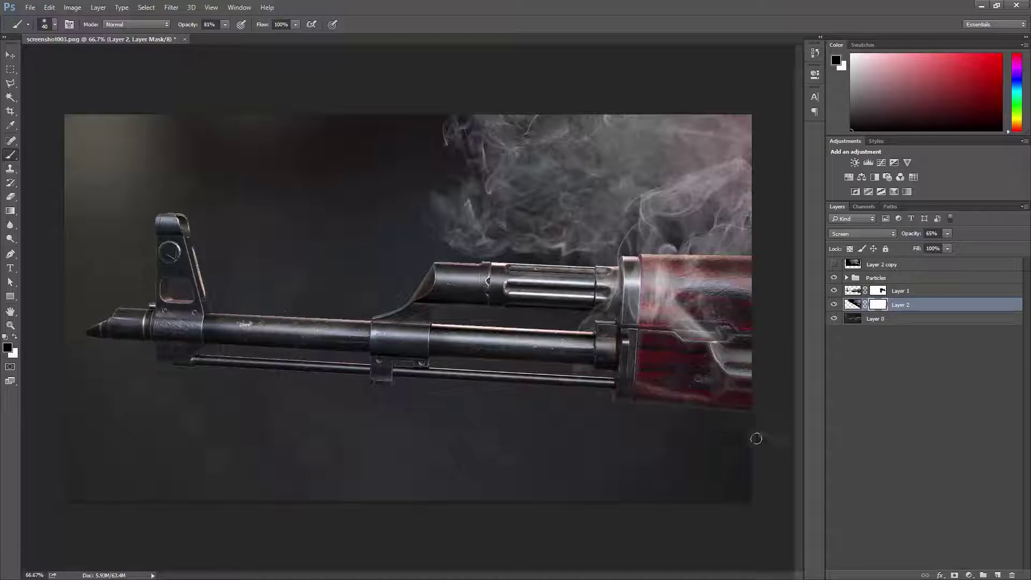
key(bracketright)
key(bracketright)
key(bracketright)
drag(186, 25, 257, 37)
mouse_move(678, 409)
mouse_down()
mouse_move(739, 417)
mouse_move(758, 437)
mouse_up()
click(853, 305)
drag(912, 234, 908, 237)
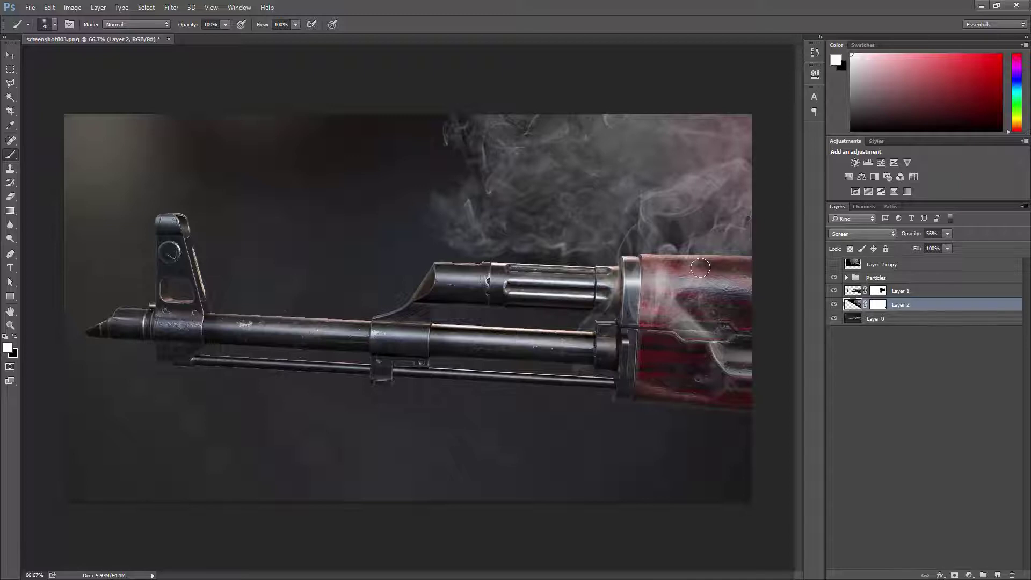
Duplicate Layer 2, flip the copy horizontally, rotate and move it below the rifle, and set its opacity to 29%
key(v)
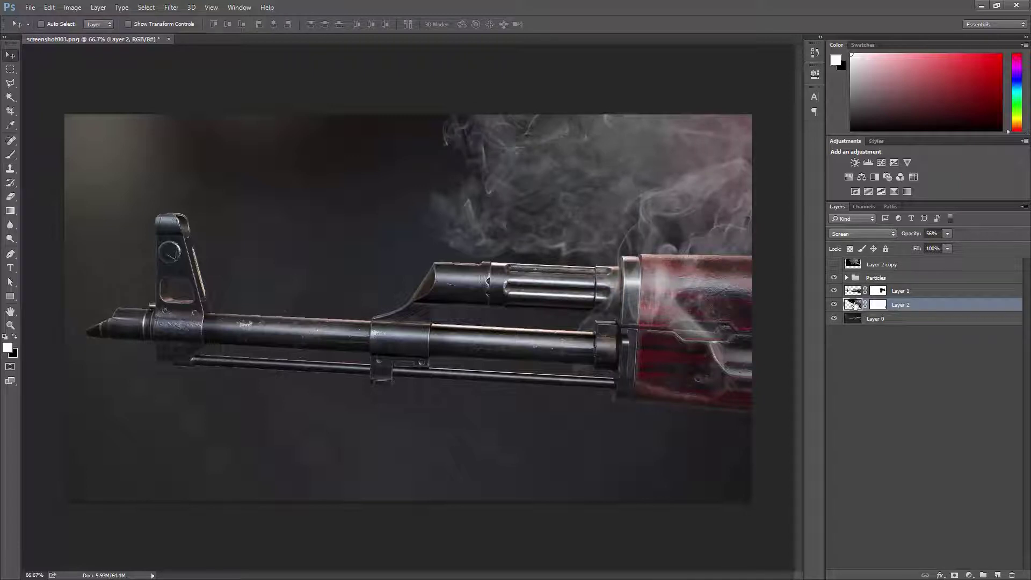
key(ctrl+j)
key(ctrl+t)
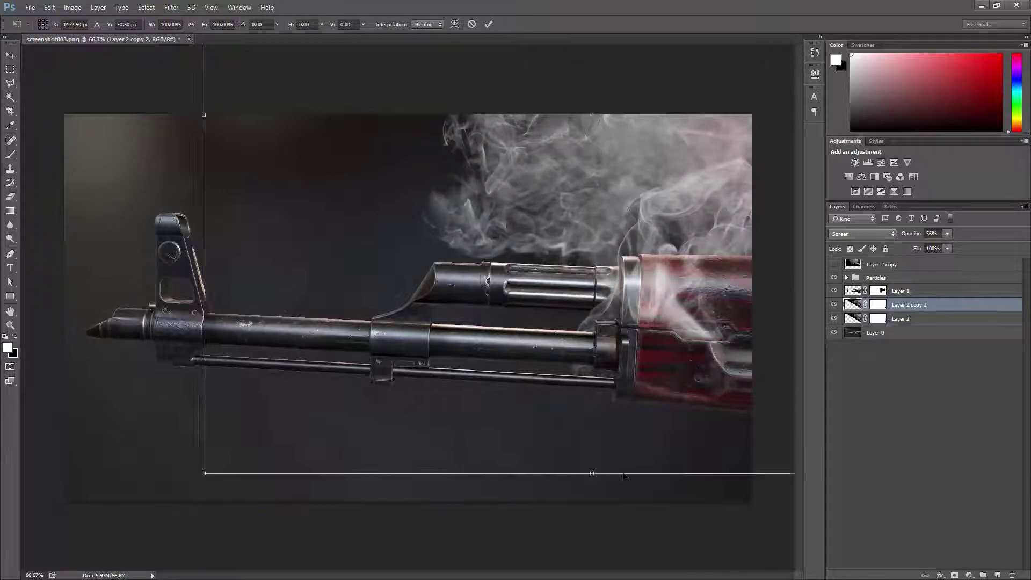
shift+drag(721, 477, 733, 459)
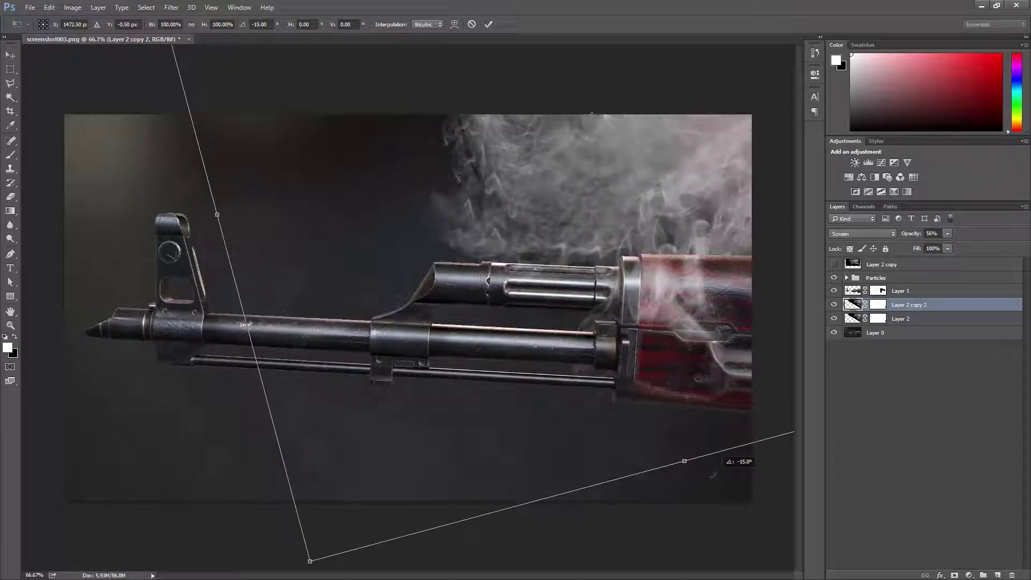
right_click(632, 378)
click(669, 514)
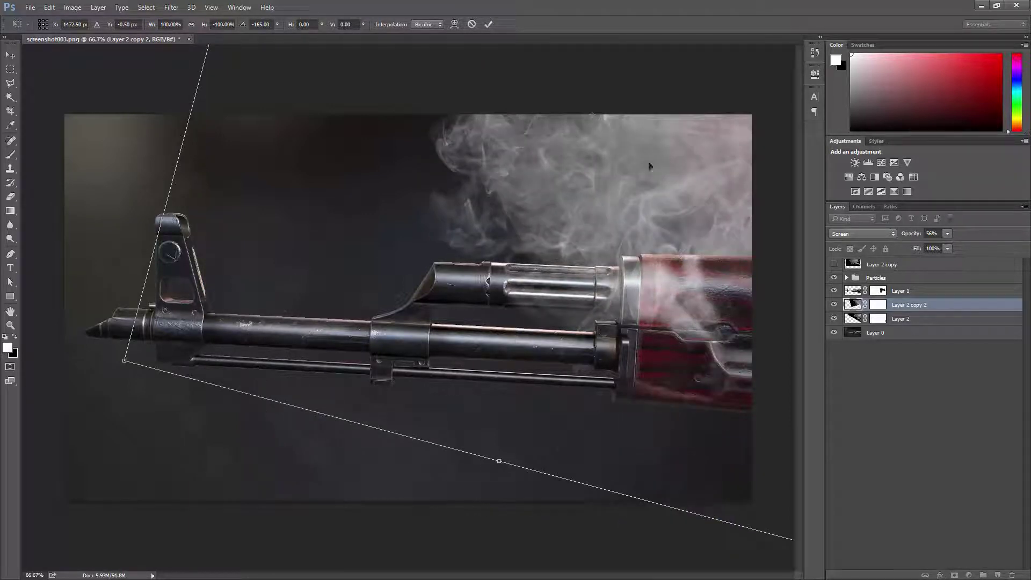
drag(632, 275, 618, 497)
drag(700, 241, 717, 396)
key(Return)
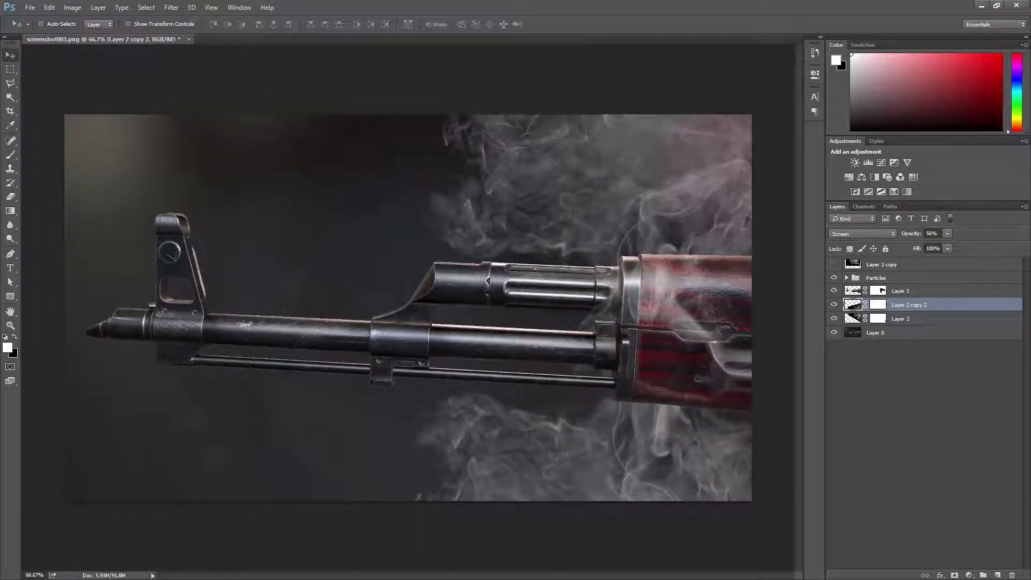
mouse_move(916, 235)
mouse_down()
mouse_move(891, 235)
mouse_move(900, 234)
mouse_up()
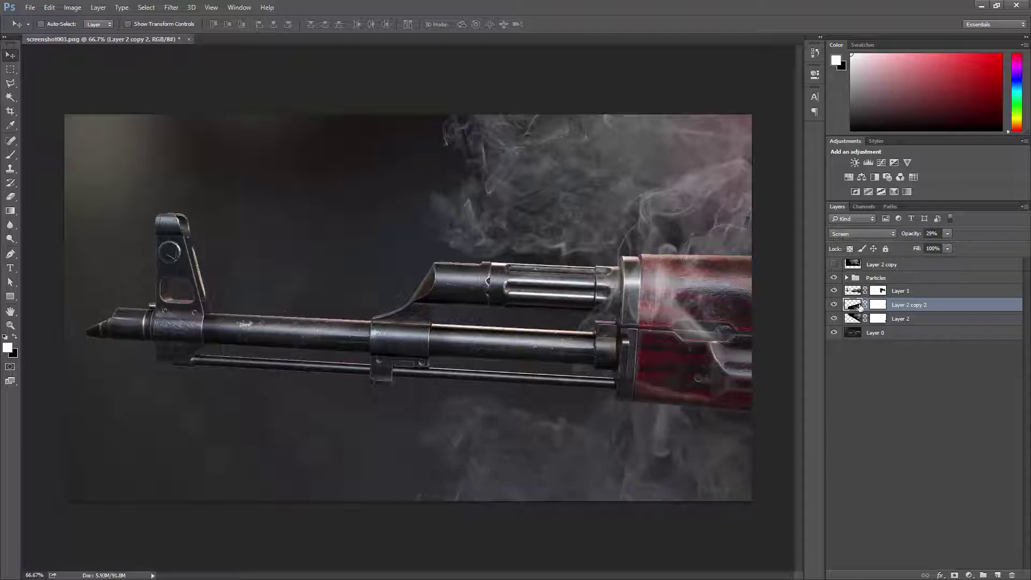
Paint black with a 70 px brush on Layer 1's mask over the handguard's lower part, comparing with the lower smoke hidden and shown
click(878, 290)
key(x)
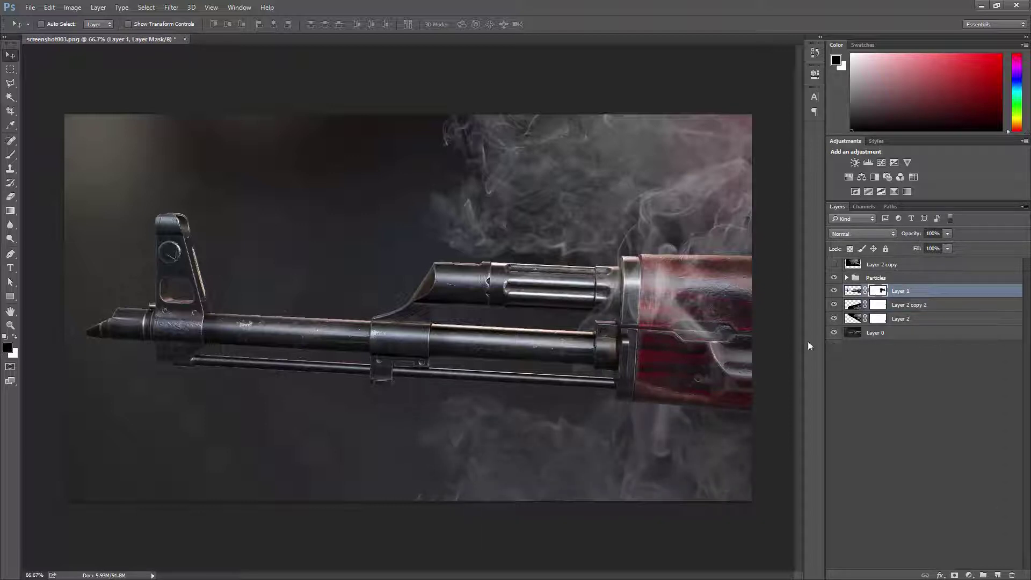
key(b)
mouse_move(682, 404)
mouse_down()
mouse_move(664, 408)
mouse_move(663, 392)
mouse_move(680, 345)
mouse_move(709, 336)
mouse_move(666, 373)
mouse_move(682, 351)
mouse_move(663, 357)
mouse_move(639, 334)
mouse_move(740, 371)
mouse_move(727, 394)
mouse_move(660, 348)
mouse_up()
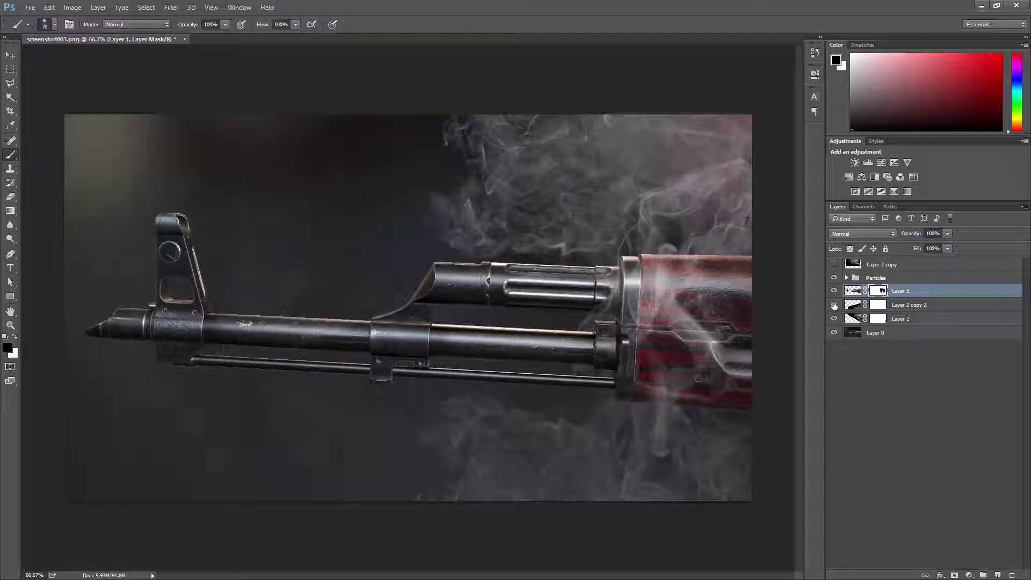
click(834, 305)
click(834, 305)
Paint black on Layer 2 copy 2's mask with large brushes from 900 down to 250 px to remove smoke below the barrel
click(873, 304)
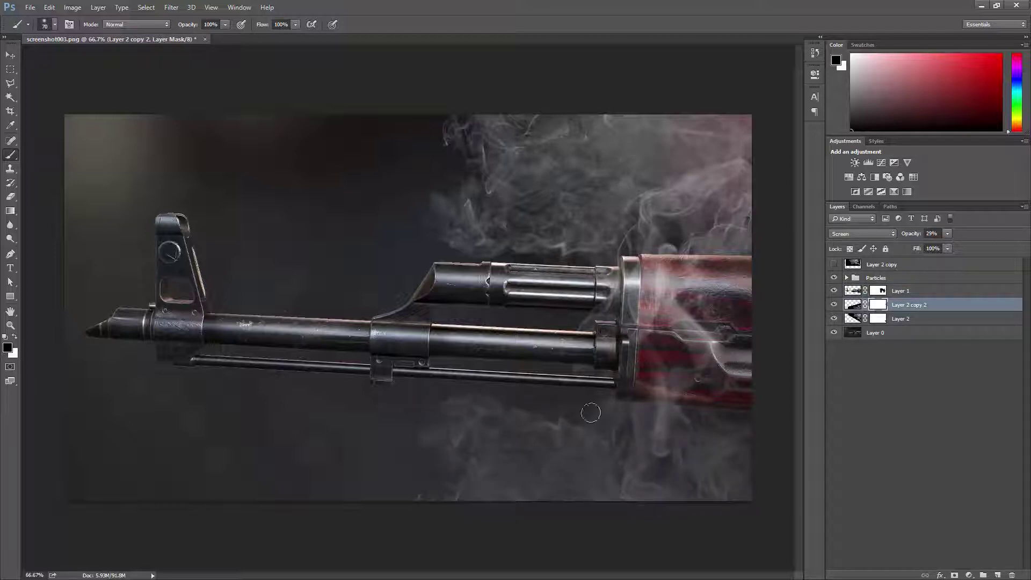
key(bracketright)
key(bracketright)
key(bracketright)
key(bracketright)
key(bracketright)
key(bracketright)
key(bracketright)
key(bracketright)
key(bracketright)
key(bracketright)
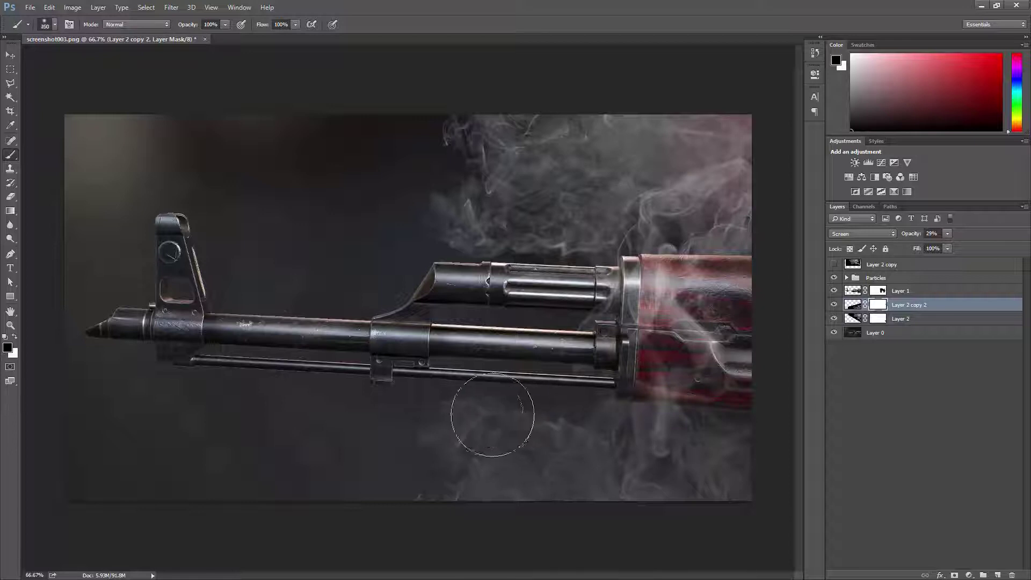
key(bracketright)
key(bracketright)
key(bracketright)
key(bracketright)
key(bracketright)
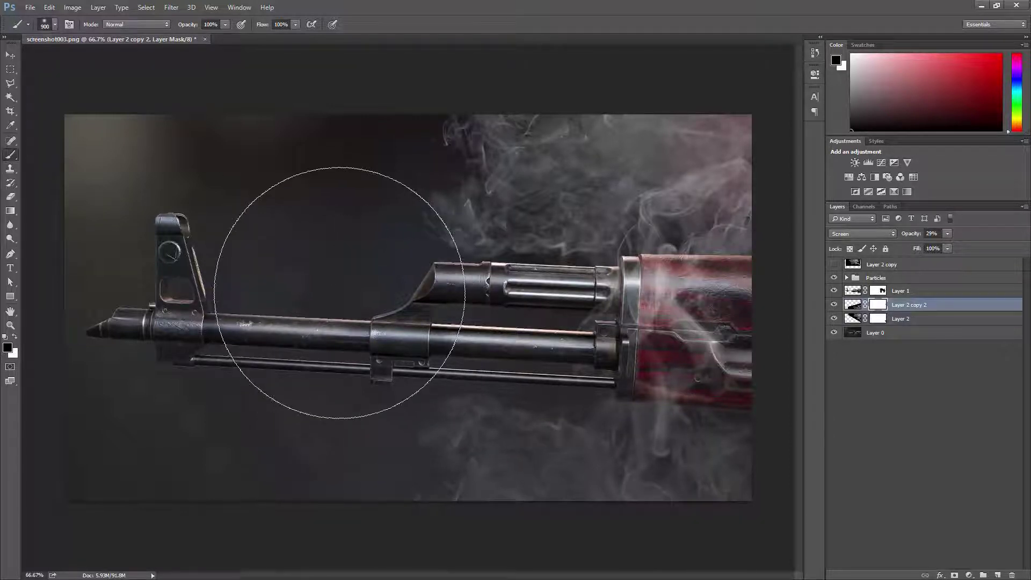
mouse_move(348, 333)
mouse_down()
mouse_move(361, 371)
mouse_move(403, 378)
mouse_move(395, 375)
mouse_up()
key(bracketleft)
key(bracketleft)
key(bracketleft)
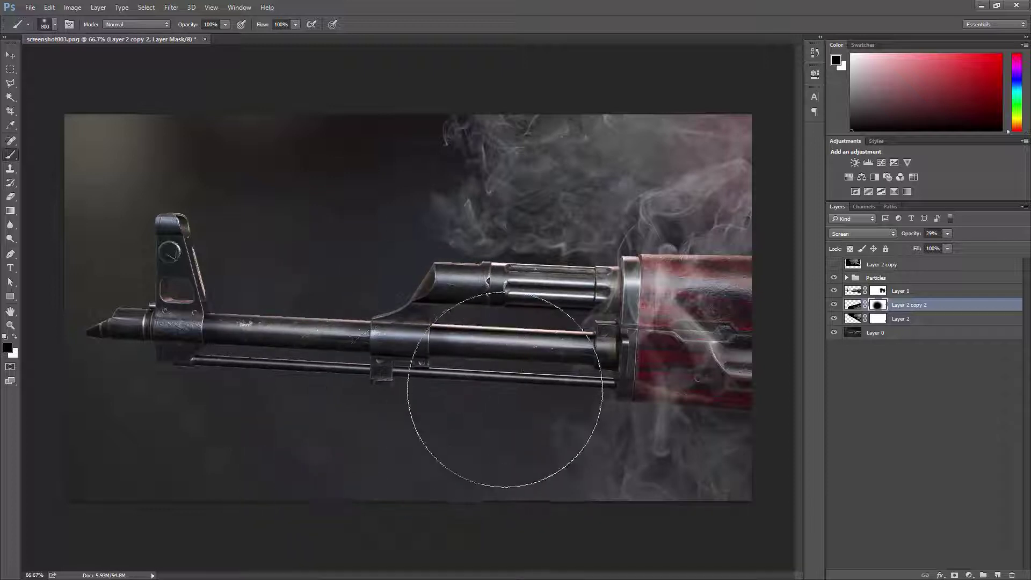
key(bracketleft)
key(bracketleft)
key(bracketleft)
key(bracketleft)
key(bracketleft)
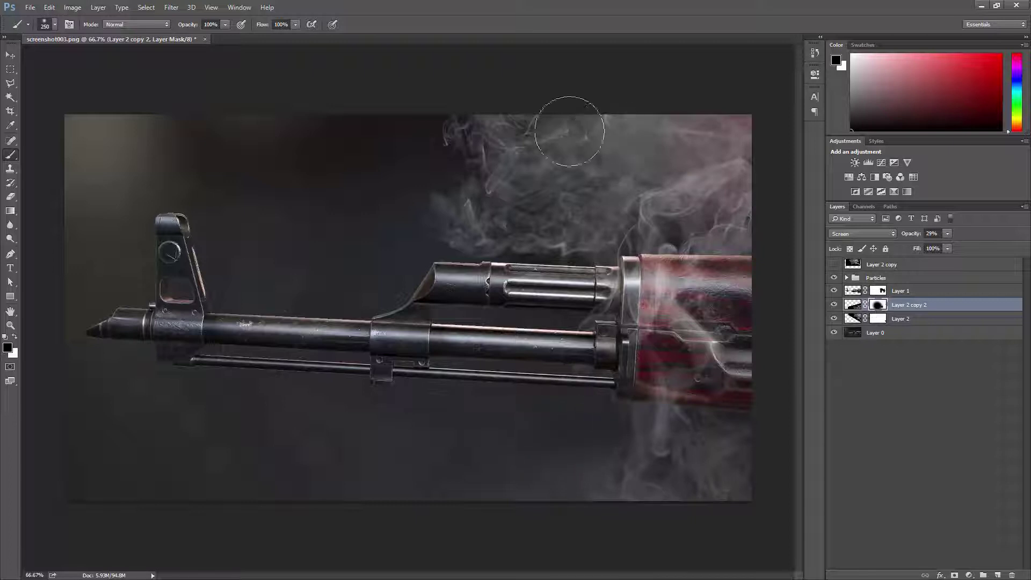
key(bracketright)
Lower the opacity of the upper smoke, Layer 2, to 51%
click(856, 320)
key(x)
drag(911, 237, 909, 237)
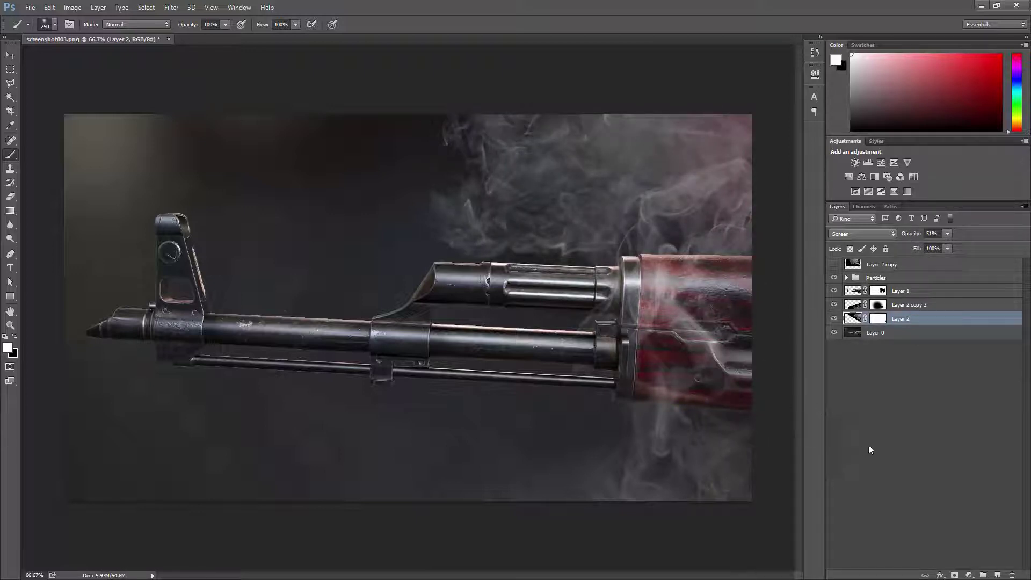
Lower the opacity of the lower smoke, Layer 2 copy 2, so the smoke beneath the handguard is fainter
key(v)
click(908, 305)
drag(912, 235, 904, 235)
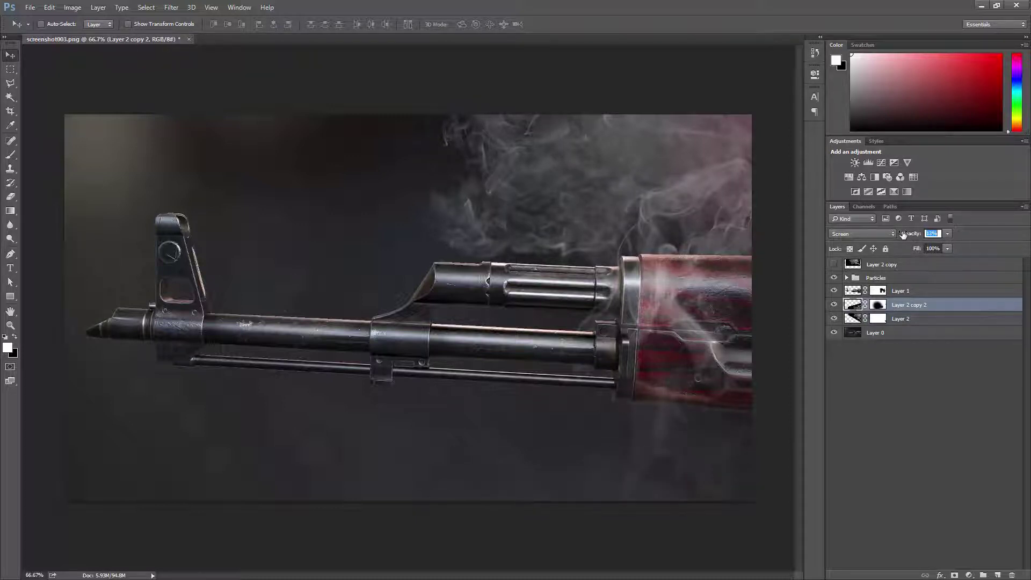
drag(902, 235, 902, 234)
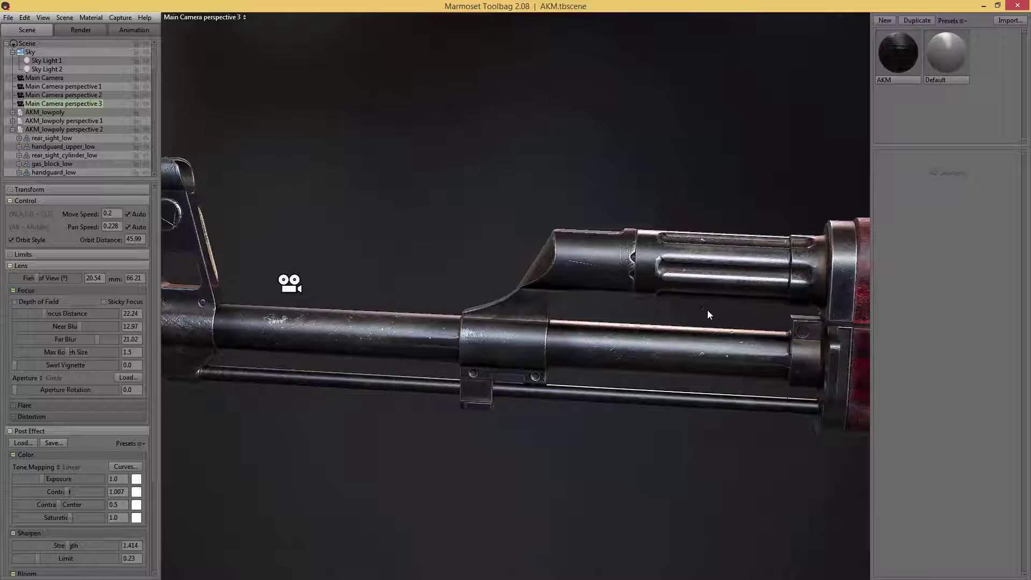
Switch to Marmoset Toolbag, play the grenade example video turntable.mov, pause it and move its window out of the way
click(29, 189)
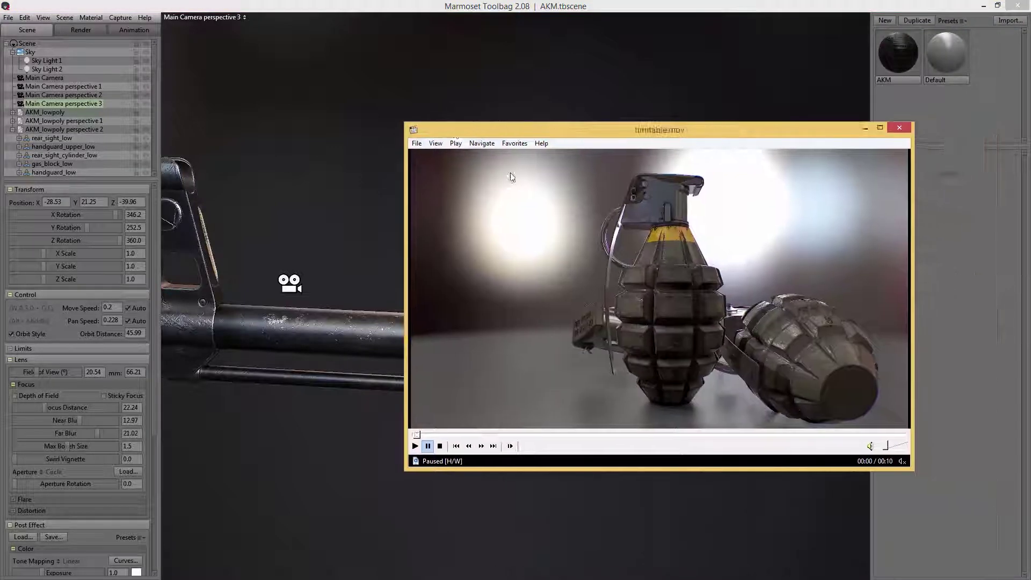
click(415, 446)
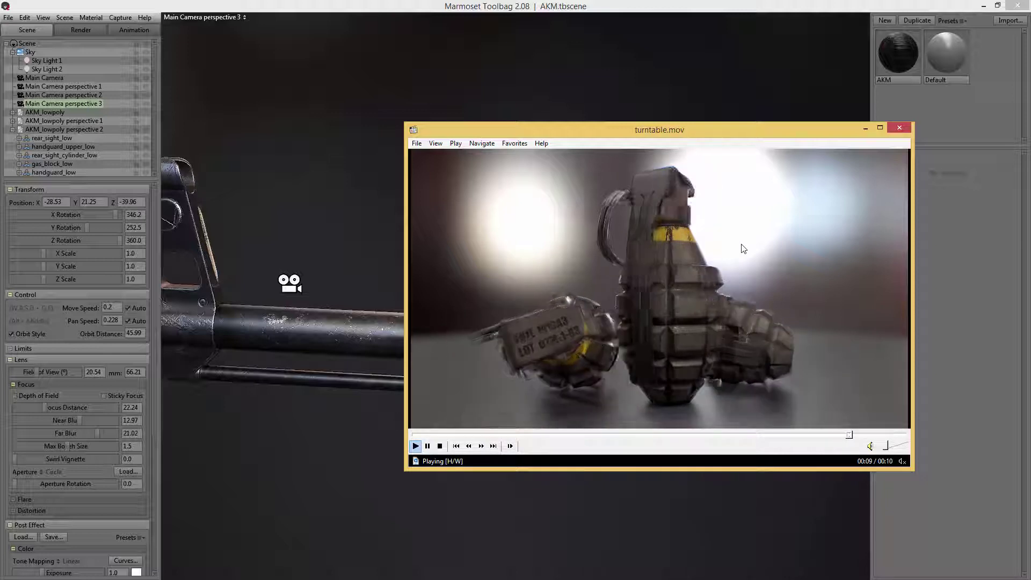
click(742, 246)
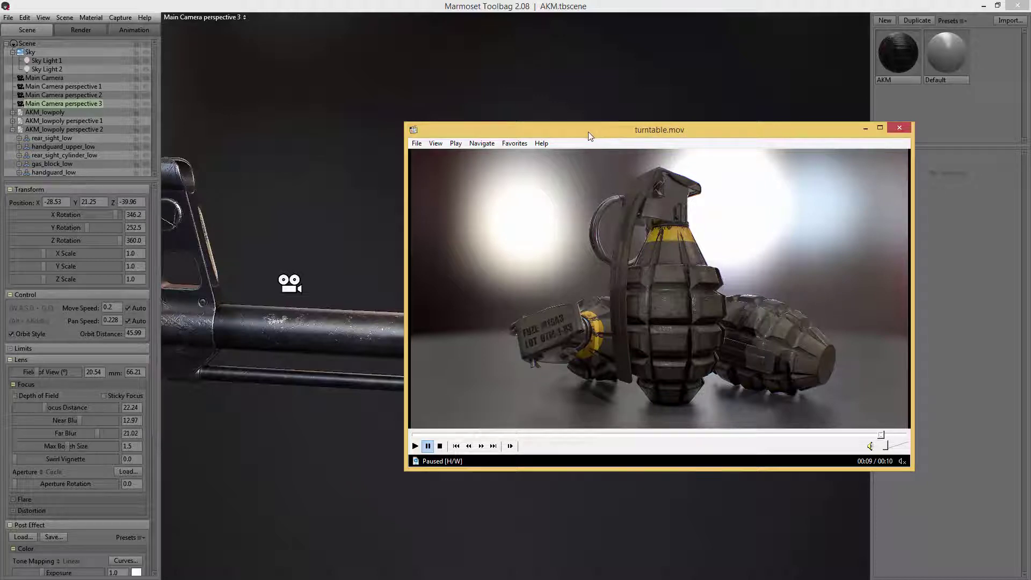
drag(591, 133, 1030, 133)
click(641, 147)
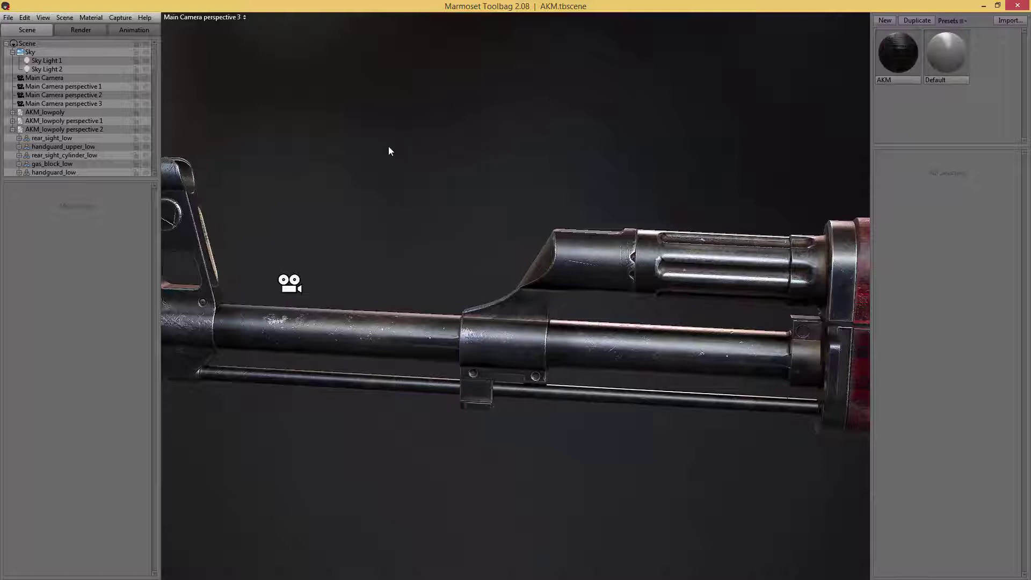
Collapse AKM_lowpoly perspective 2, duplicate Main Camera perspective 3 and rename the copy Main Camera perspective Turntable
click(82, 130)
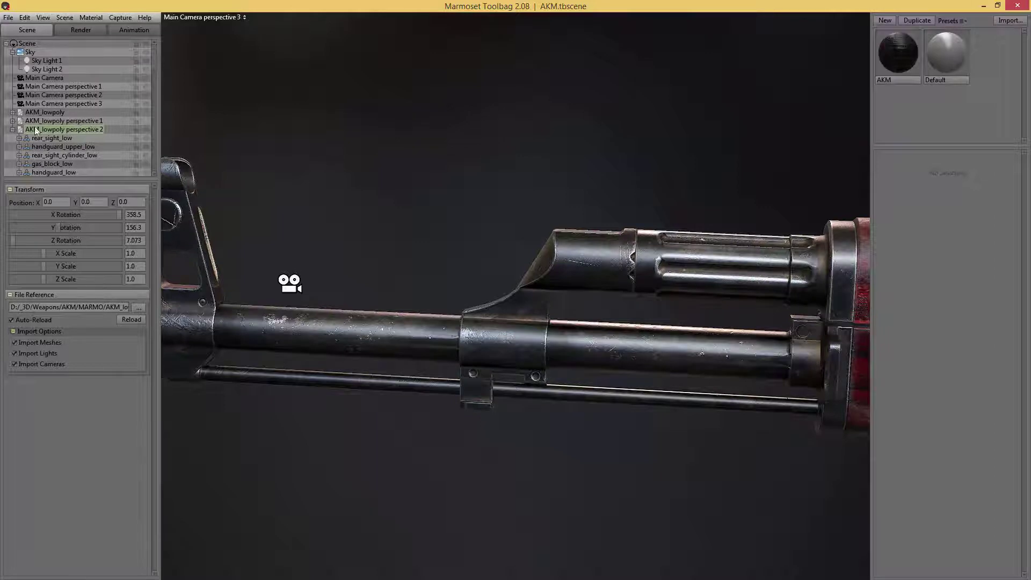
click(13, 130)
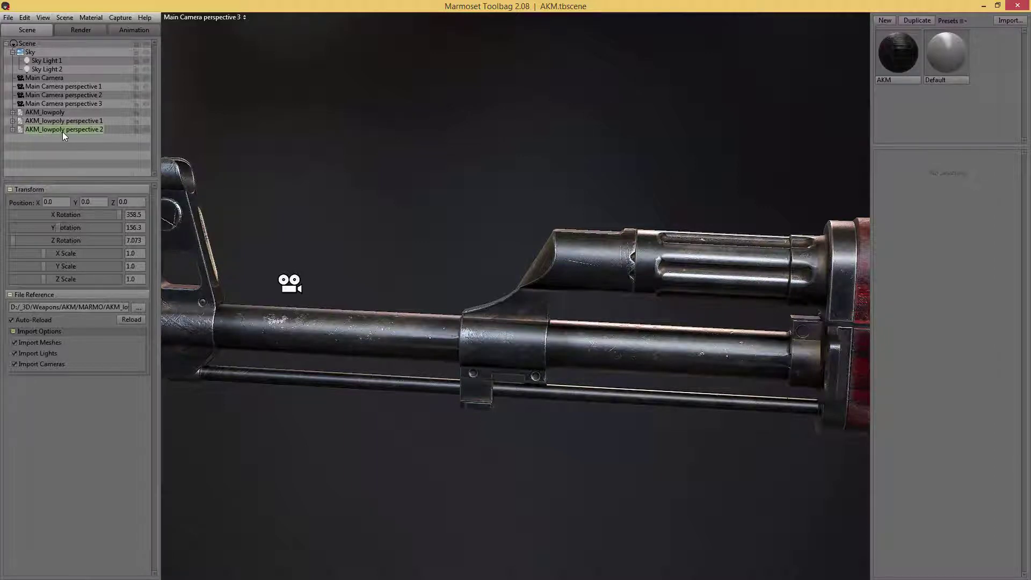
click(86, 103)
key(ctrl+d)
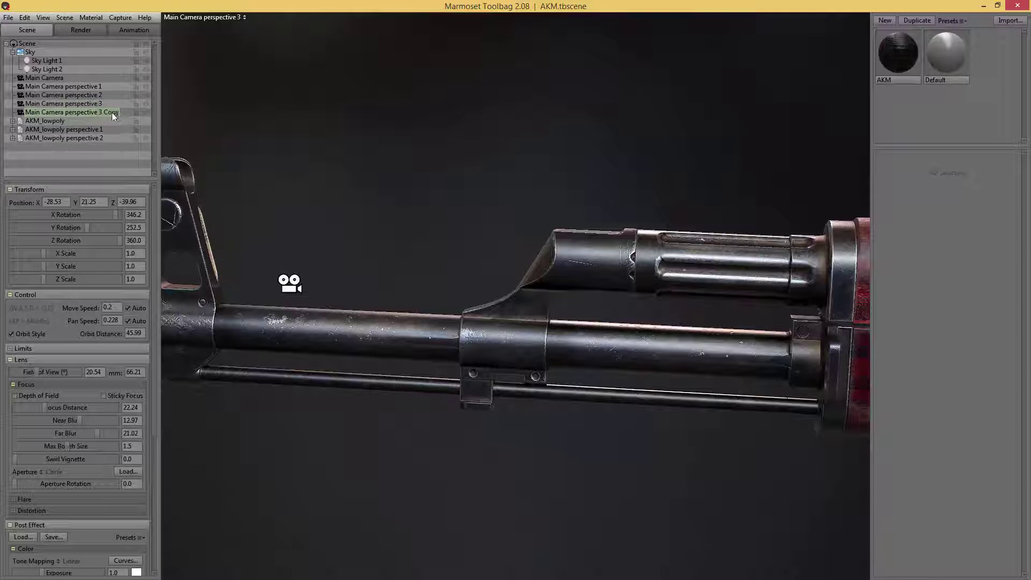
double_click(101, 111)
key(Delete)
key(Delete)
key(Delete)
key(Delete)
key(Delete)
key(Delete)
text(Turnta)
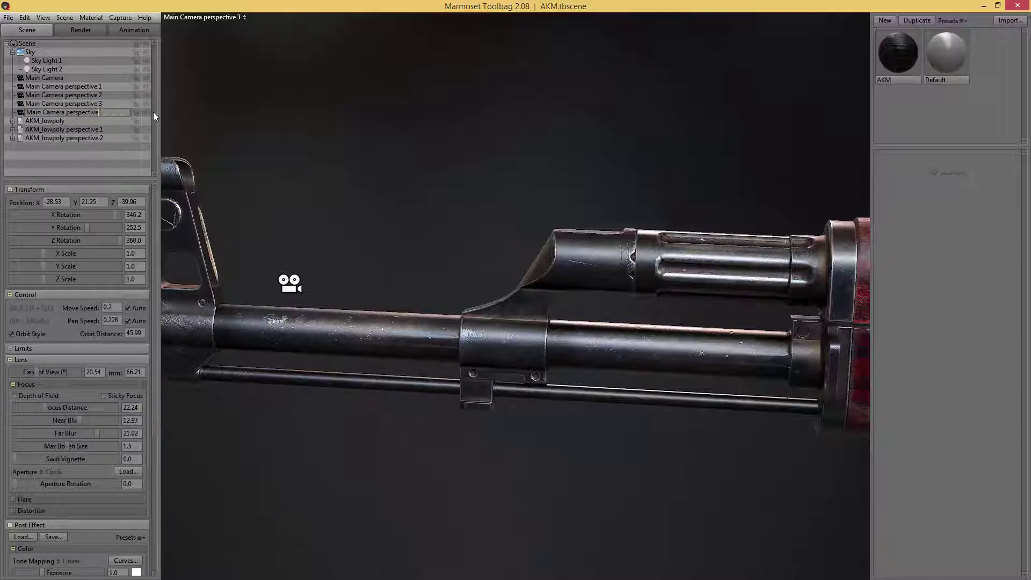
text(ble)
key(Return)
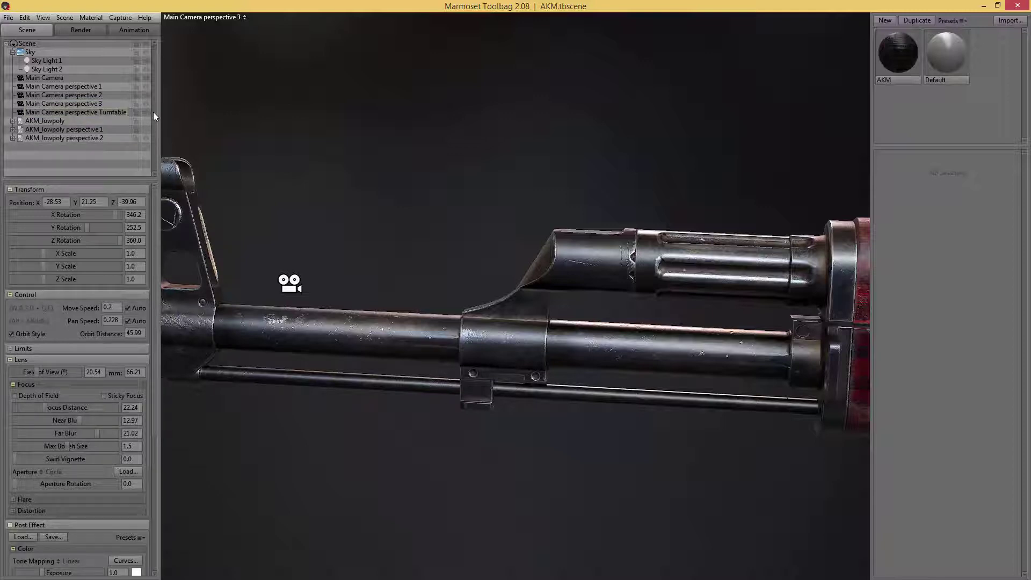
Switch the viewport to Main Camera perspective Turntable and frame the whole rifle, checking the composition without the interface
click(245, 17)
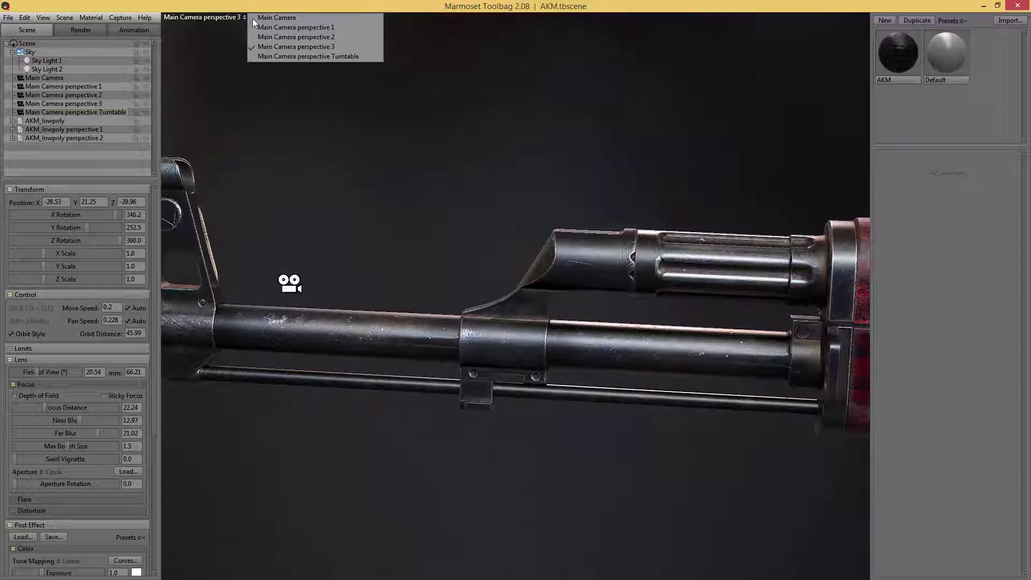
click(302, 57)
click(392, 110)
scroll(447, 187, down, 5)
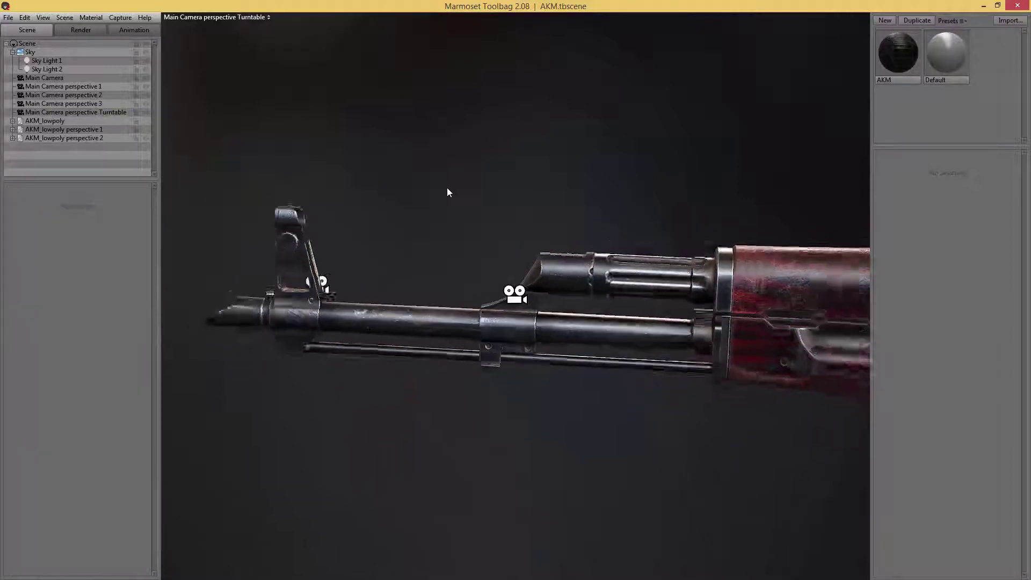
key(Tab)
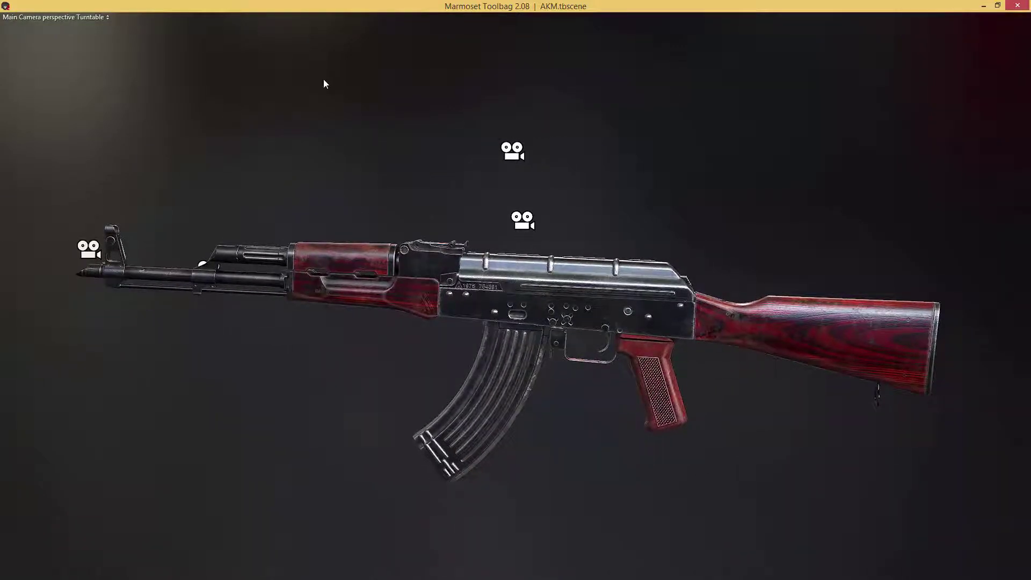
key(Tab)
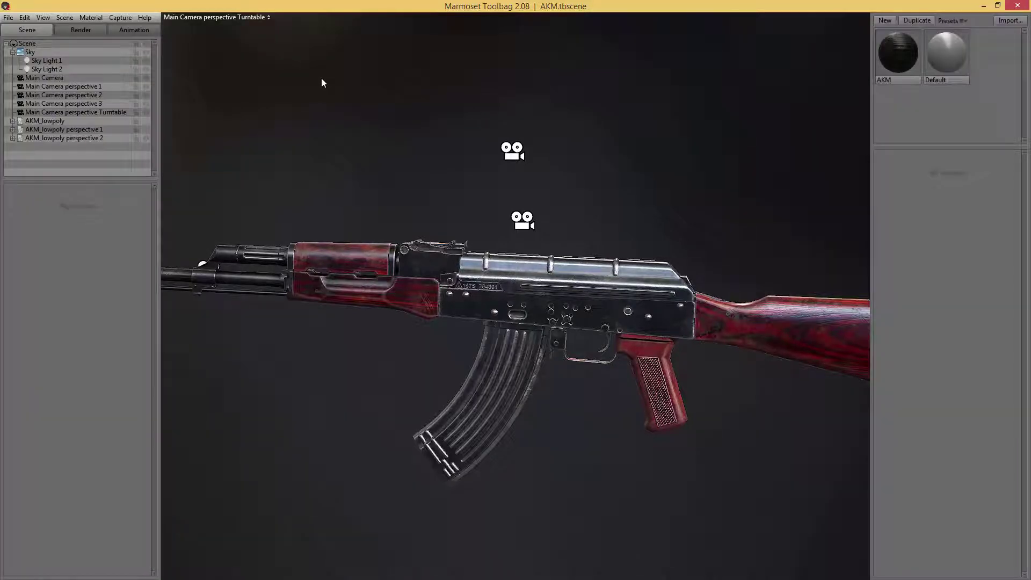
Start the turntable preview and set the scene turntable speed to 15.08
click(128, 31)
click(18, 95)
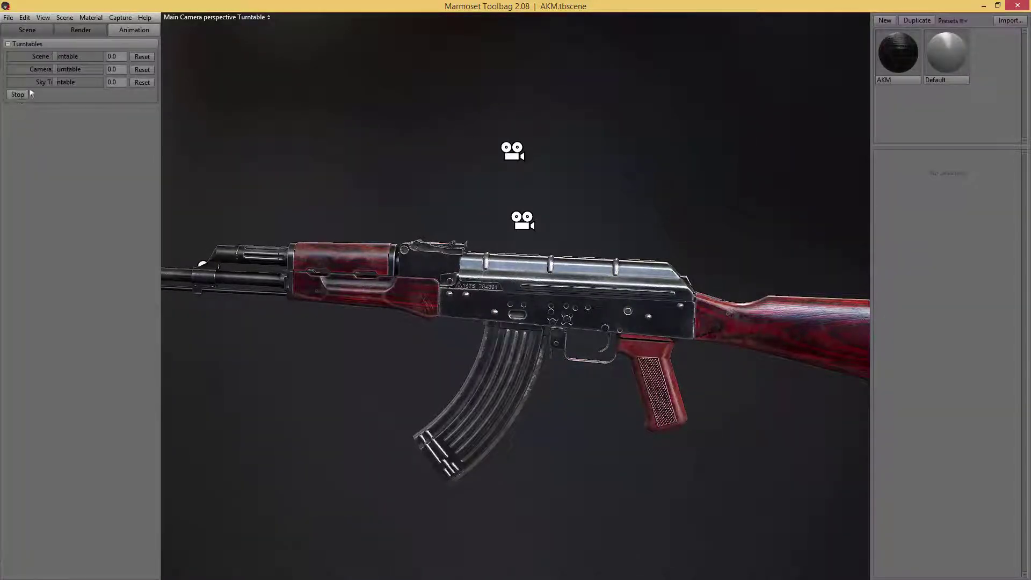
drag(56, 56, 64, 54)
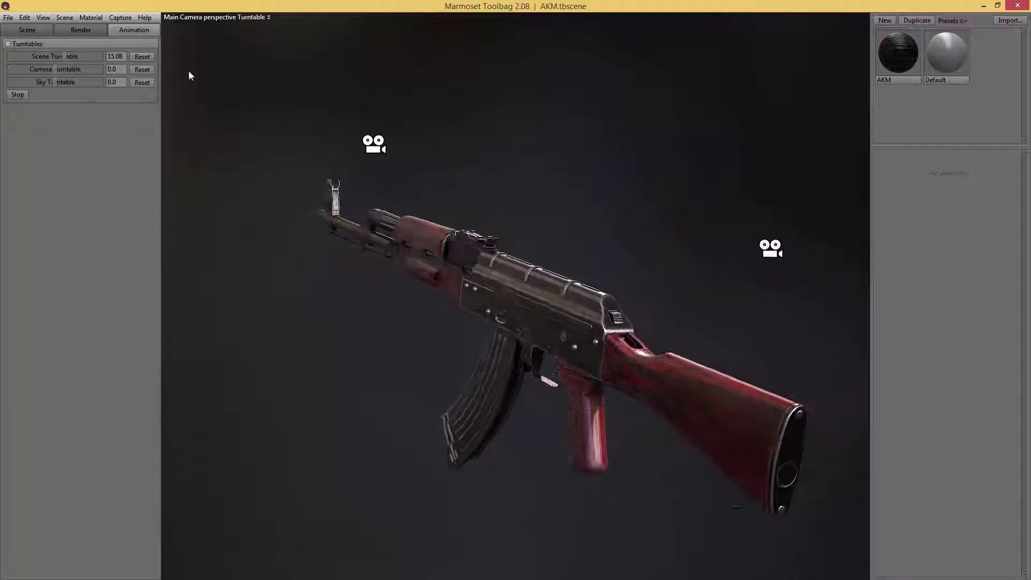
Enable depth of field on Main Camera perspective Turntable with a focus distance of 159.0 and a near blur of 7.502
click(28, 30)
click(103, 112)
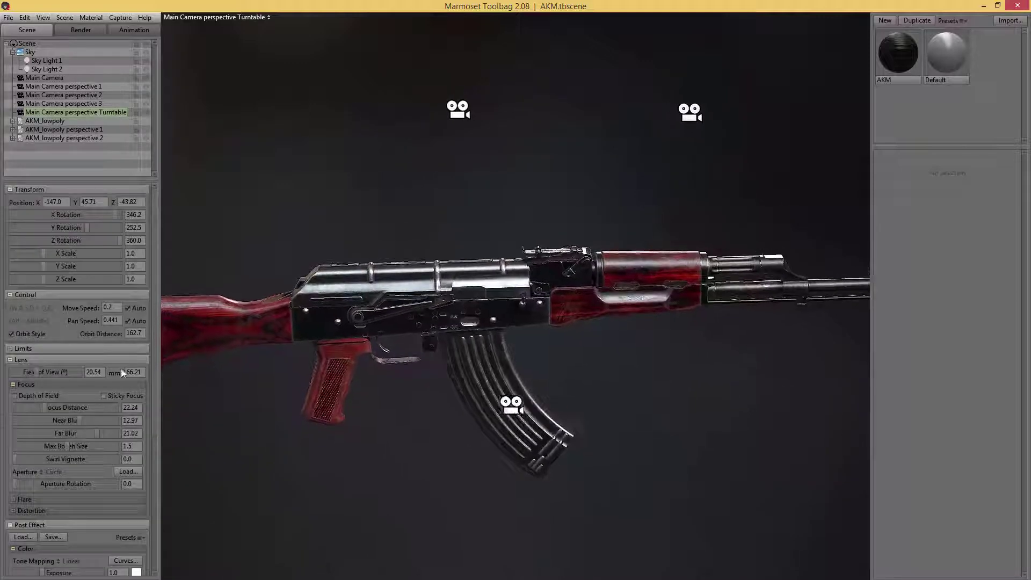
click(22, 396)
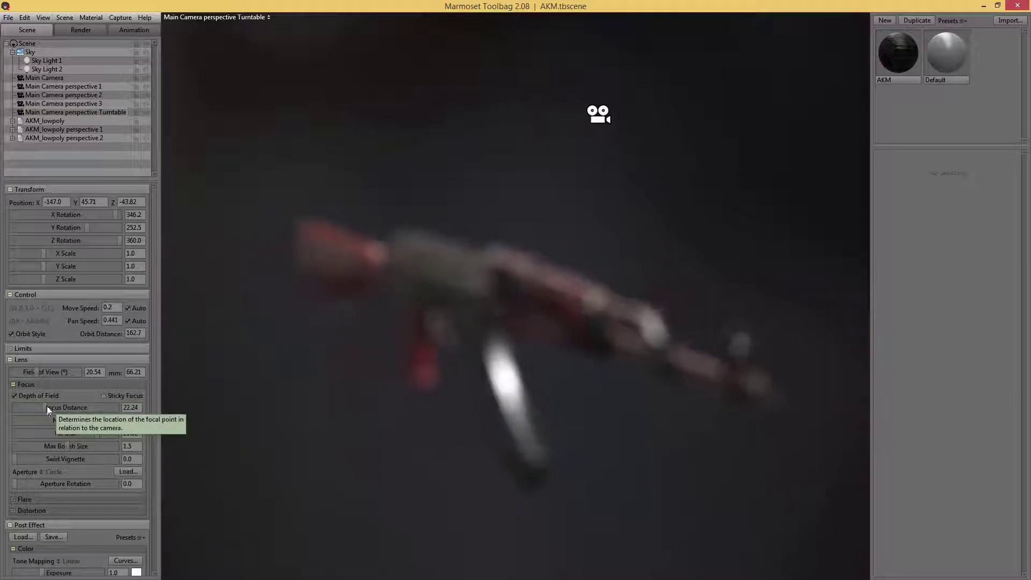
drag(60, 407, 73, 420)
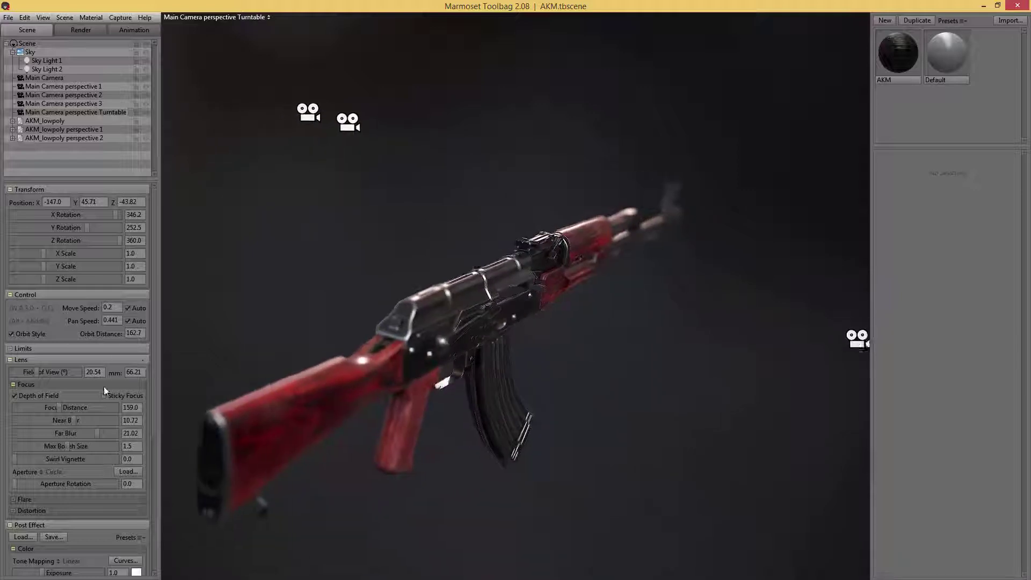
mouse_move(74, 420)
mouse_down()
mouse_move(93, 418)
mouse_move(61, 420)
mouse_up()
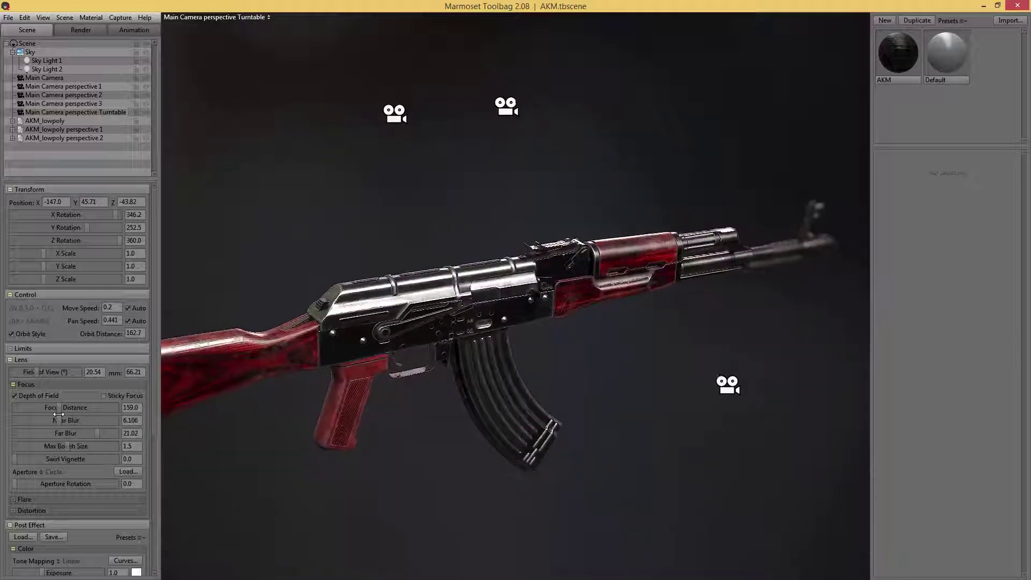
key(Tab)
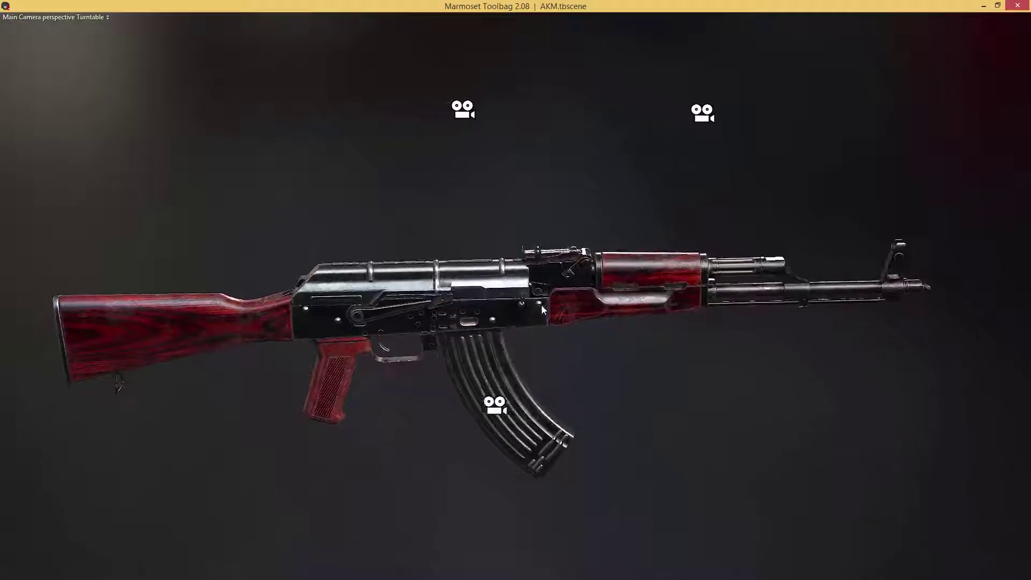
key(Tab)
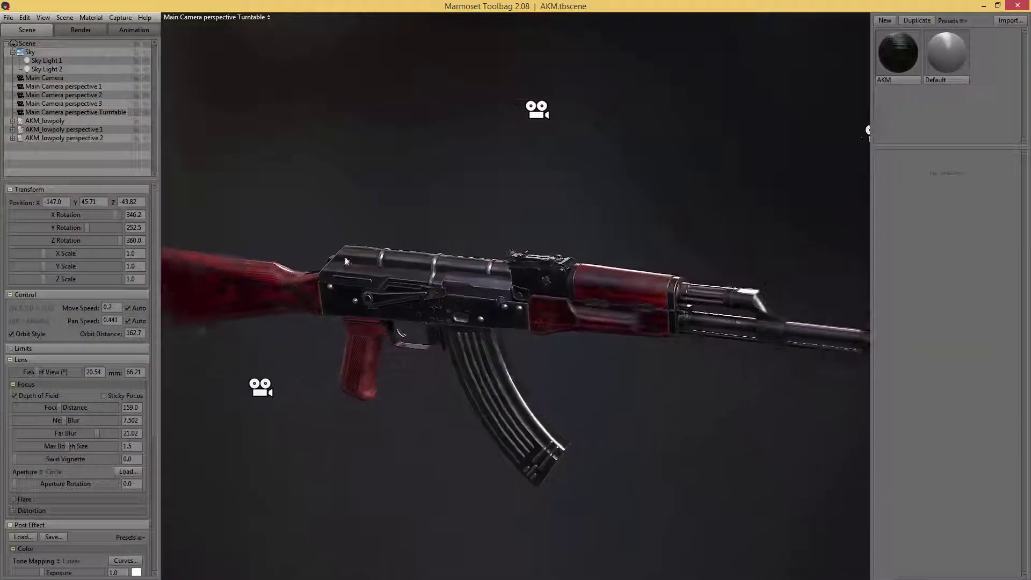
Try a camera turntable speed of 40, return it to 0, and stop the preview with the scene turntable speed set to 18.72
click(130, 30)
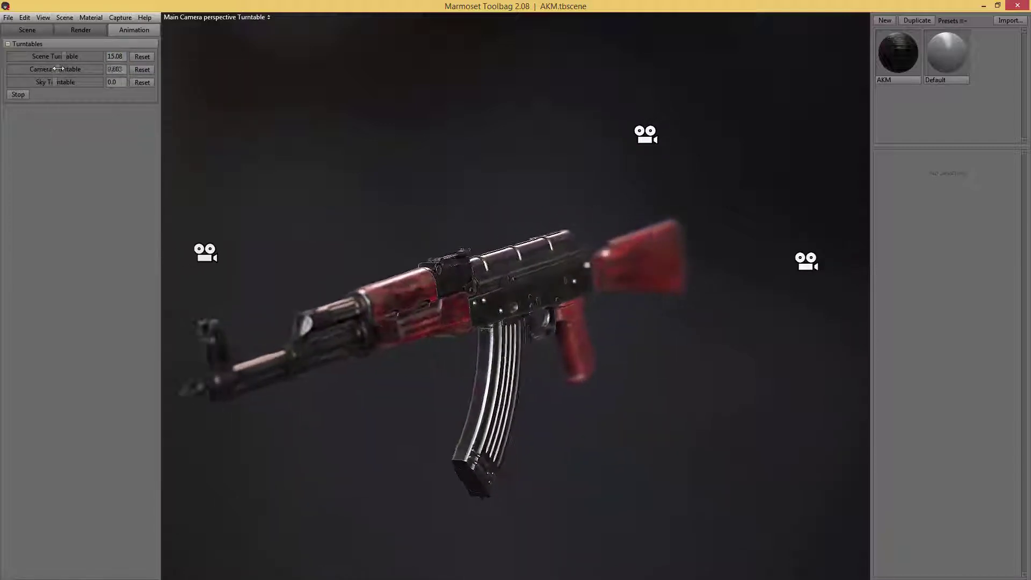
drag(53, 69, 70, 68)
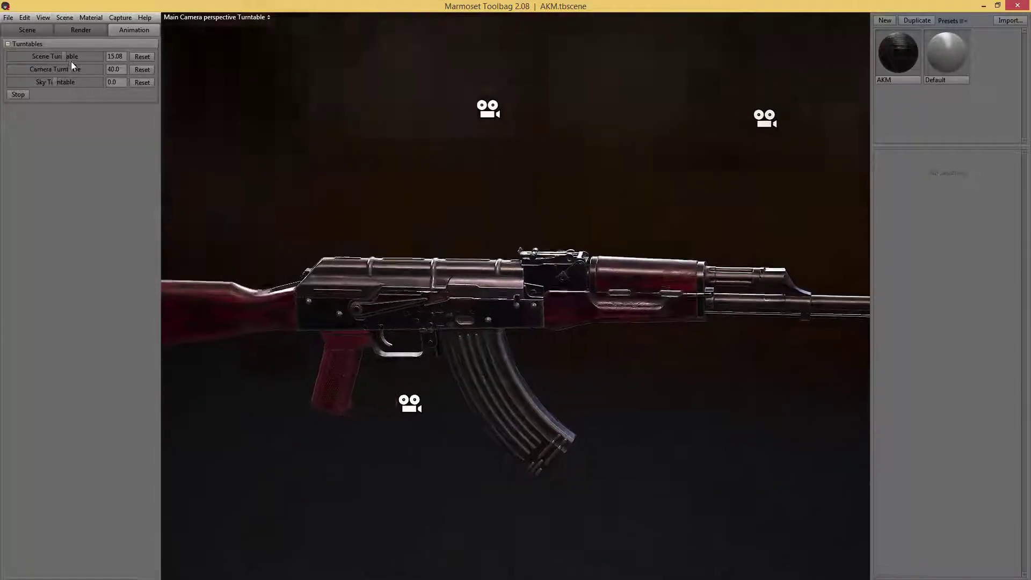
click(114, 69)
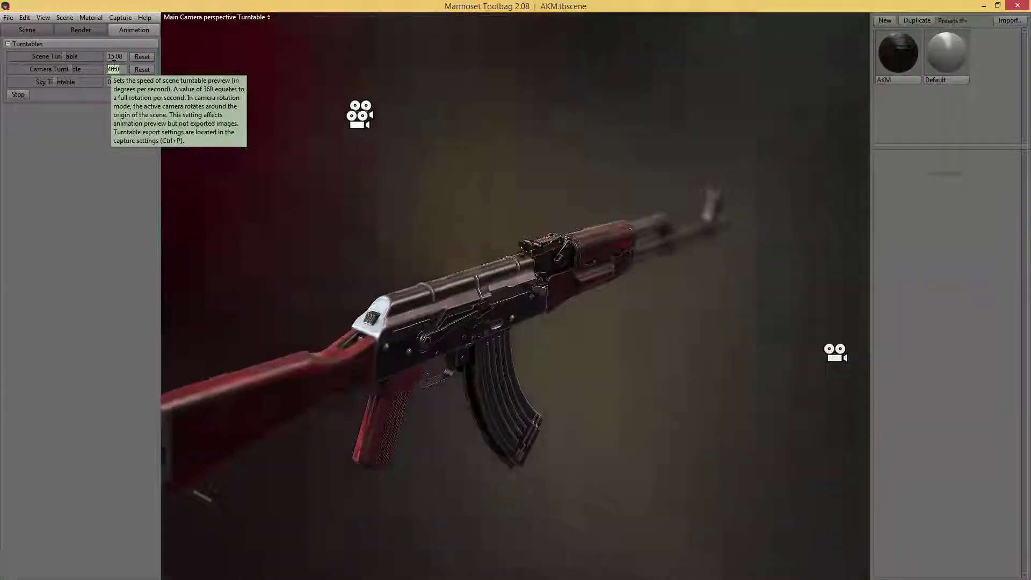
text(0)
key(Return)
click(22, 95)
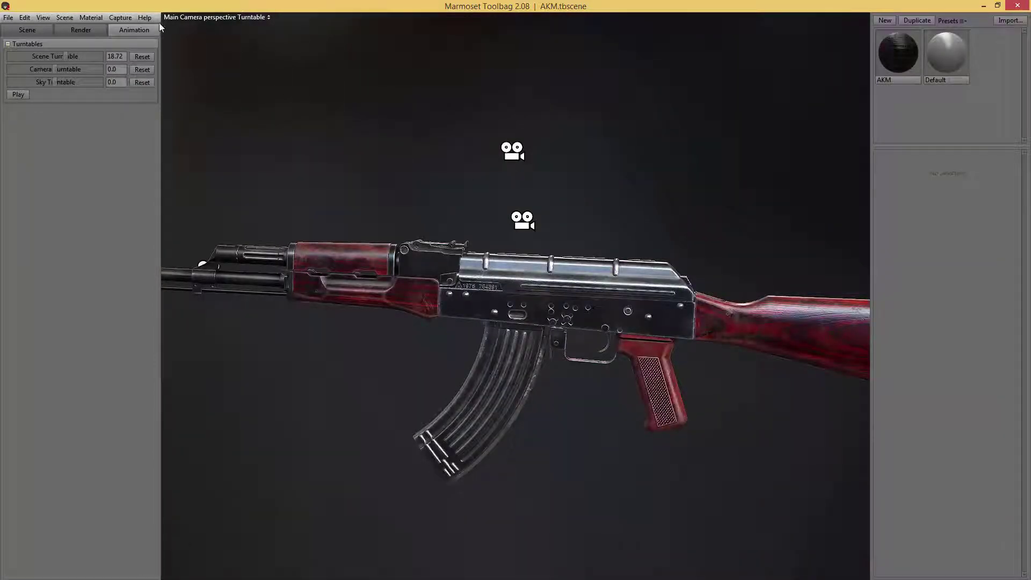
Open the capture settings, examine the turntable duration and rotation options, and cancel without changing them
click(121, 17)
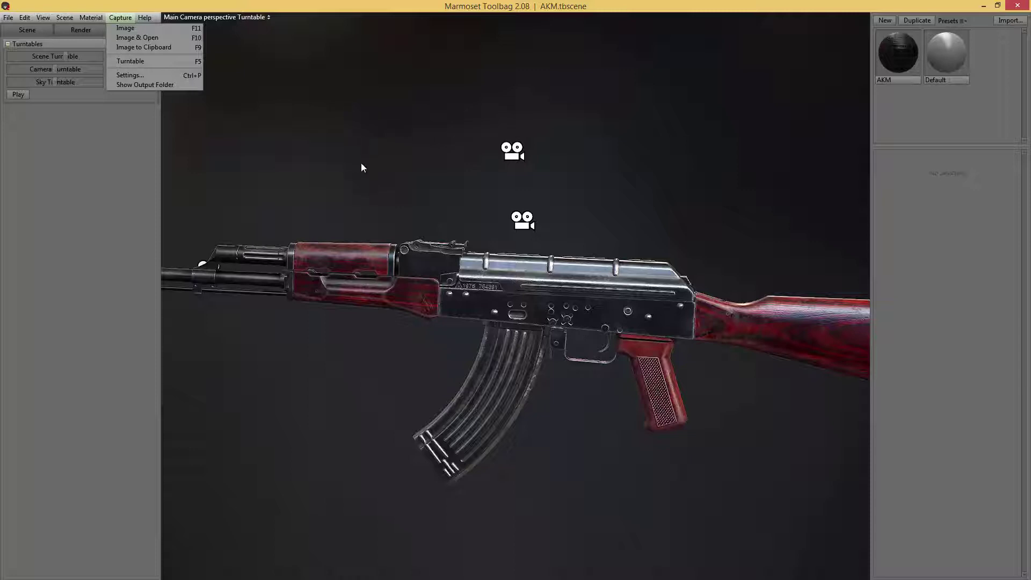
click(128, 75)
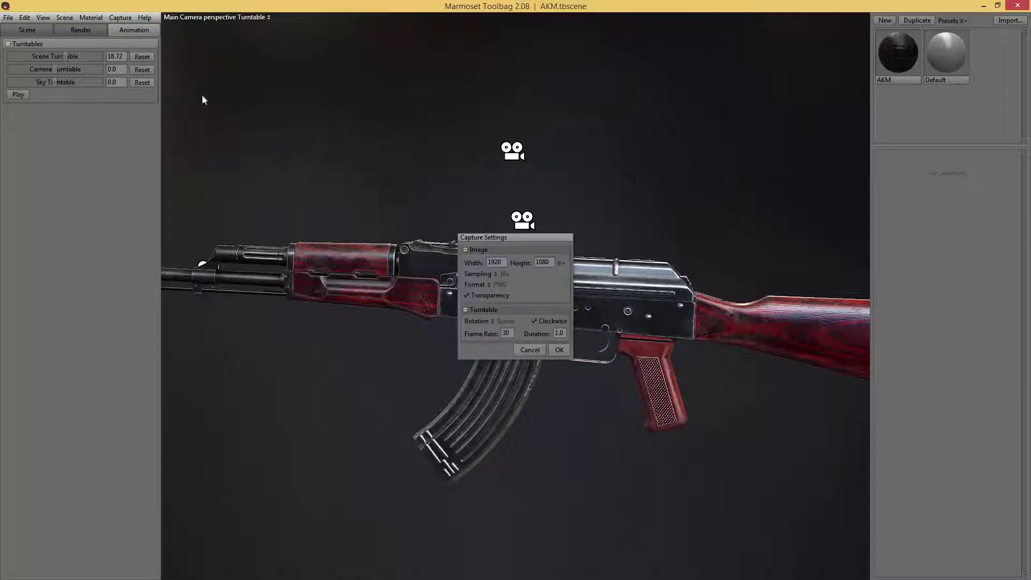
click(561, 333)
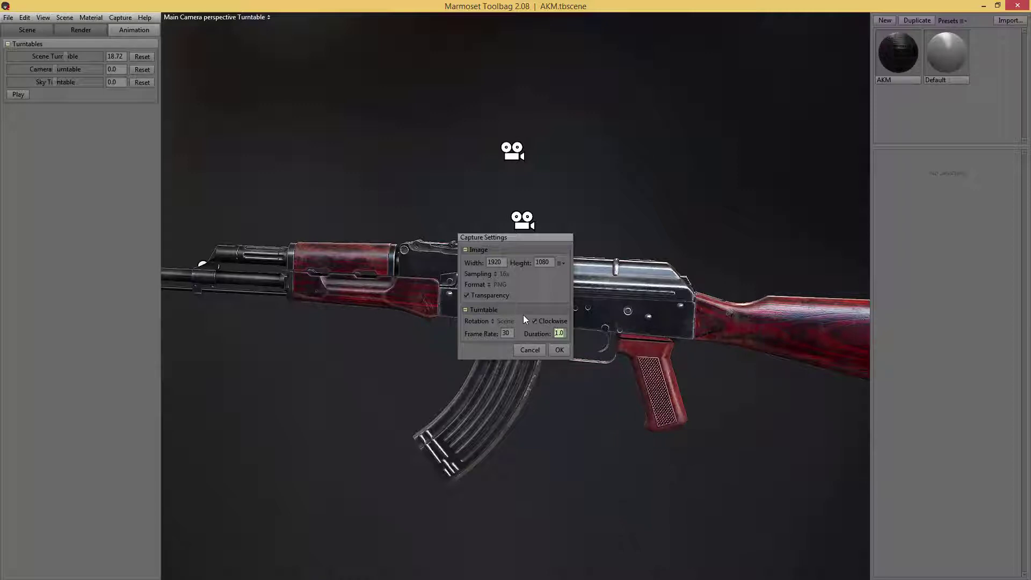
click(494, 321)
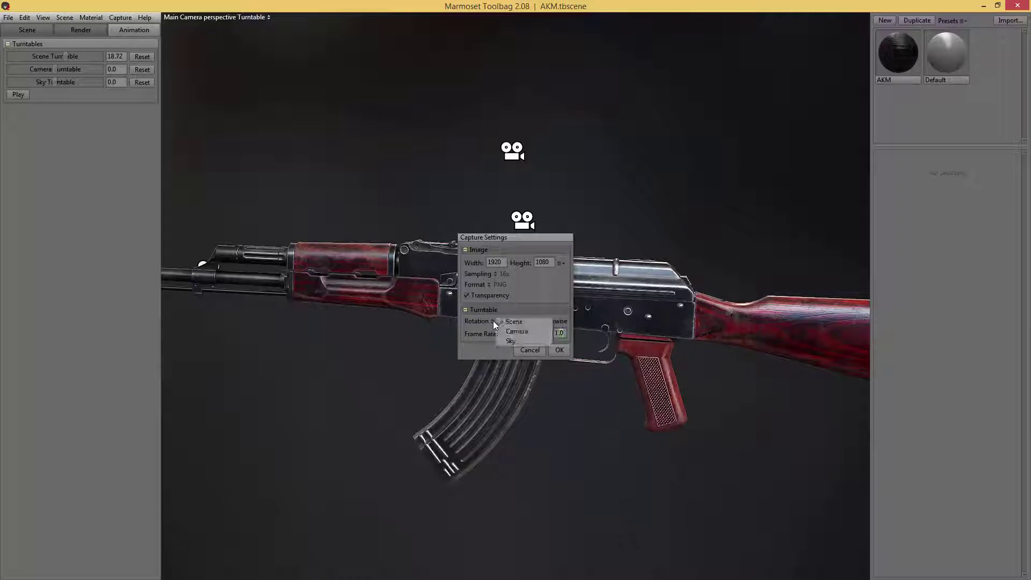
click(485, 320)
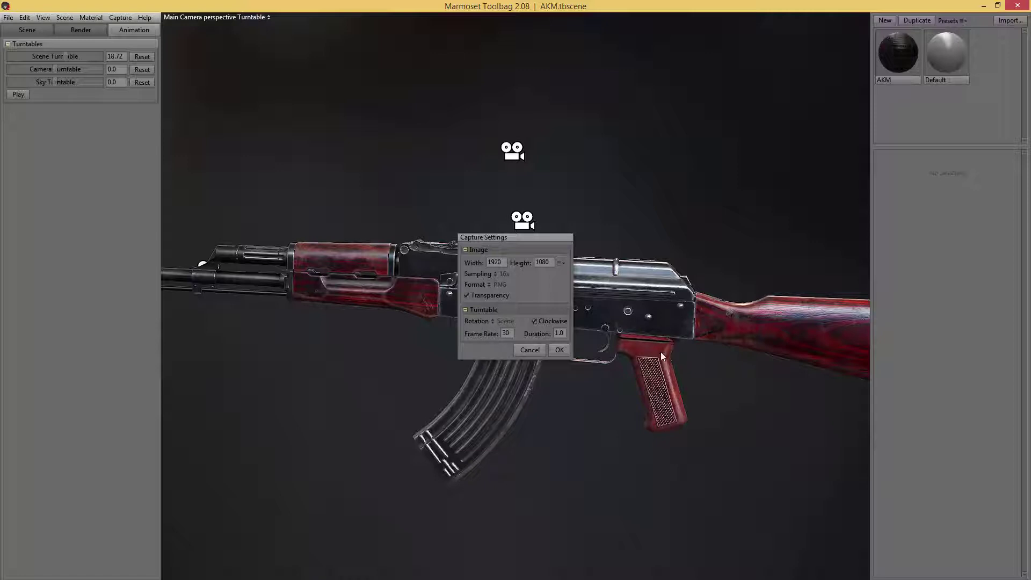
click(529, 350)
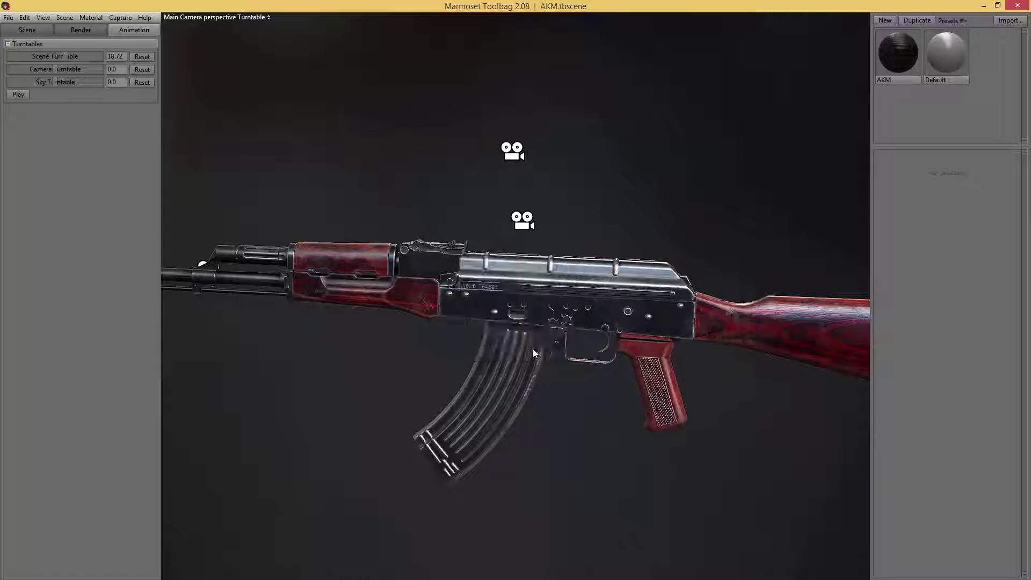
Play the scene turntable preview to inspect the rotating rifle with depth of field, and stop it
click(18, 94)
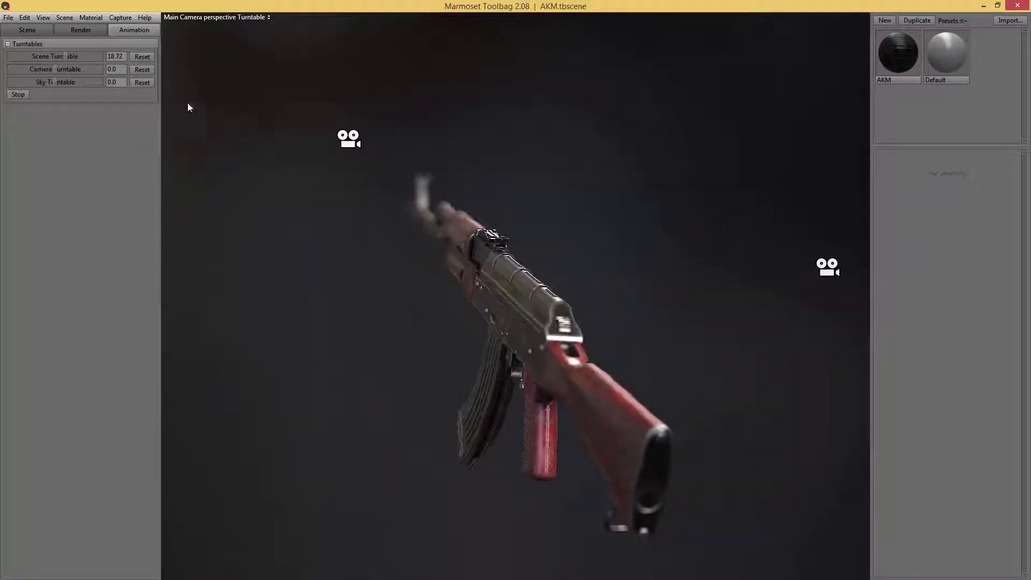
click(16, 94)
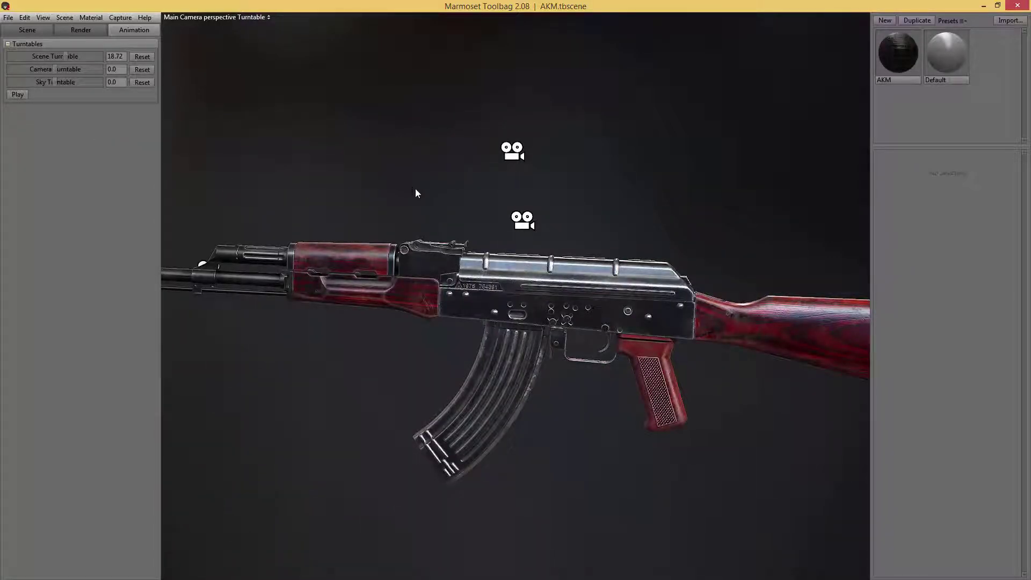
Switch to the browser and examine the Colt 1911 Supernatural Edition from several angles and distances in its ArtStation 3D viewer
drag(1030, 60, 660, 55)
drag(636, 259, 783, 277)
scroll(782, 277, up, 3)
scroll(779, 257, down, 3)
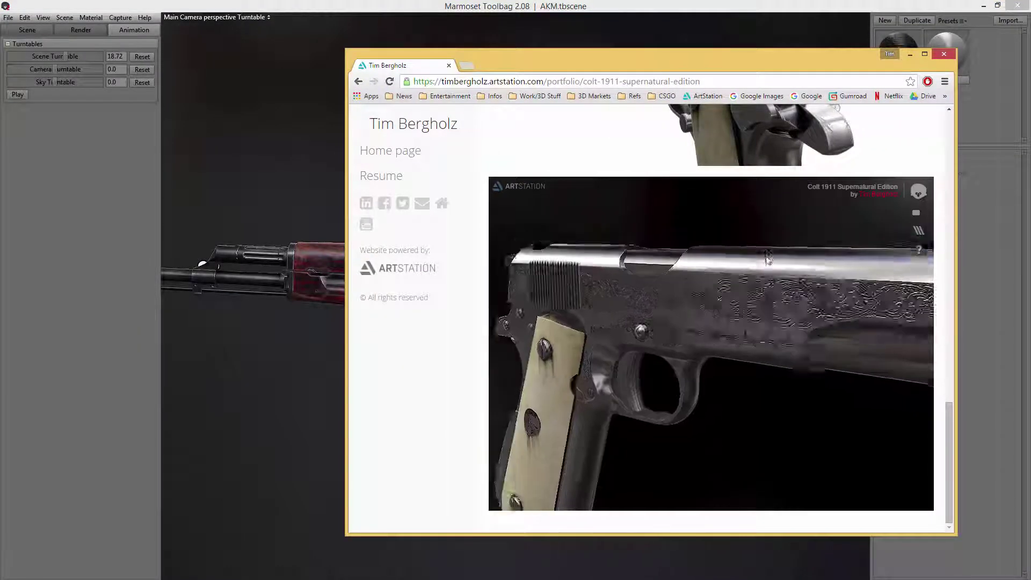
scroll(536, 233, up, 2)
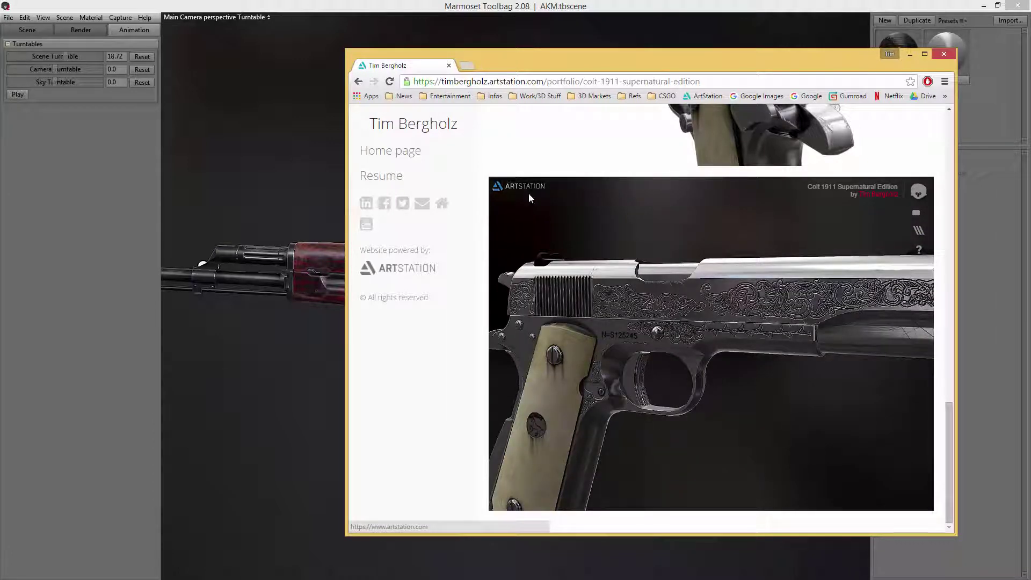
mouse_move(553, 231)
mouse_down()
mouse_move(627, 198)
mouse_move(578, 206)
mouse_move(564, 234)
mouse_move(553, 233)
mouse_up()
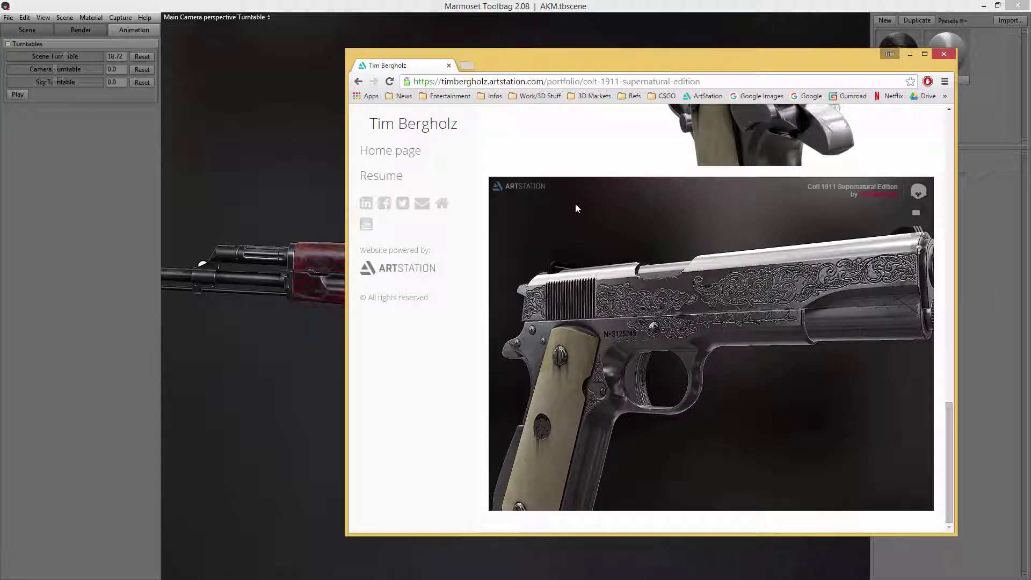
scroll(575, 207, down, 3)
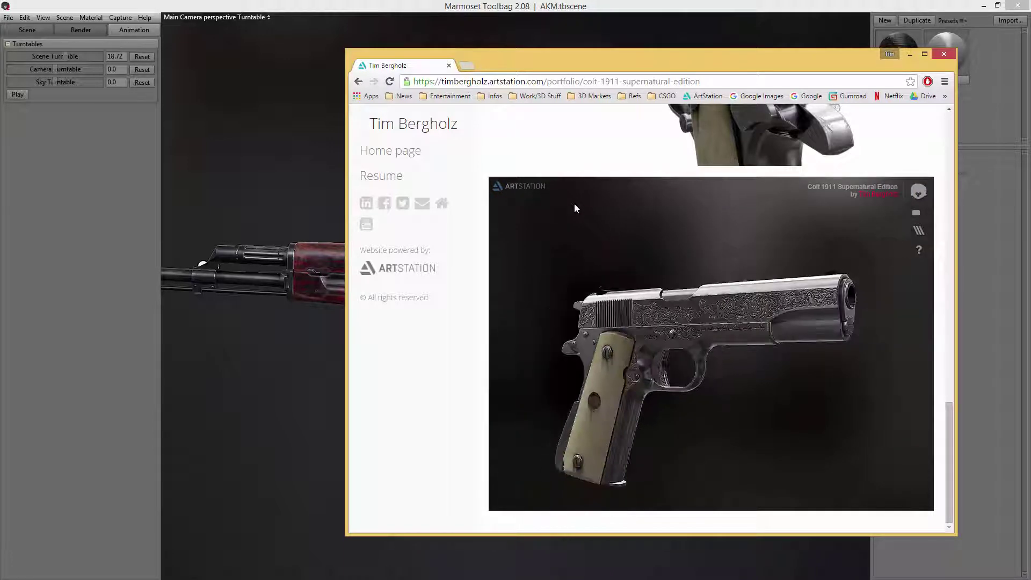
drag(639, 260, 524, 271)
drag(572, 254, 706, 252)
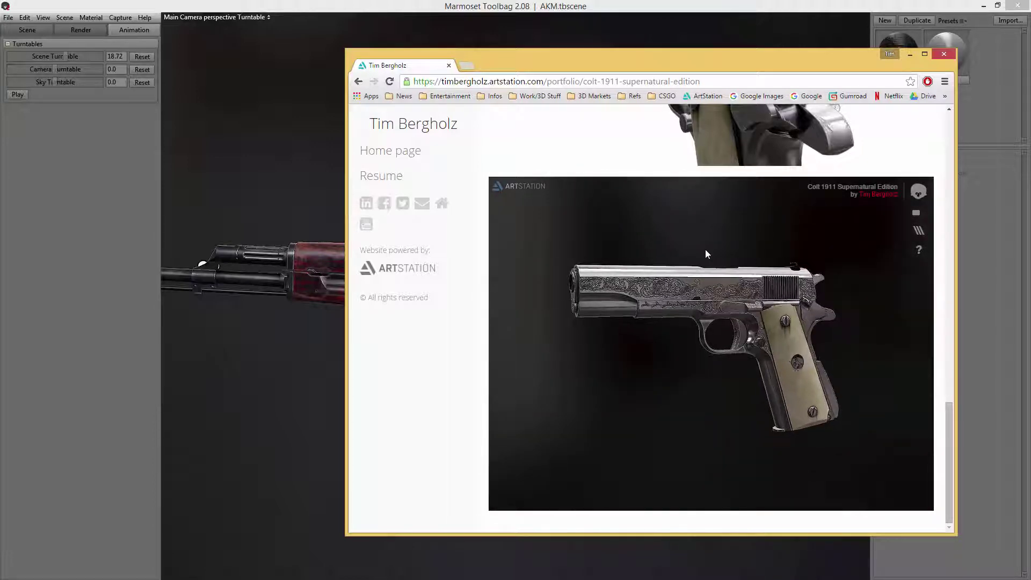
scroll(705, 249, up, 5)
middle_drag(700, 290, 715, 311)
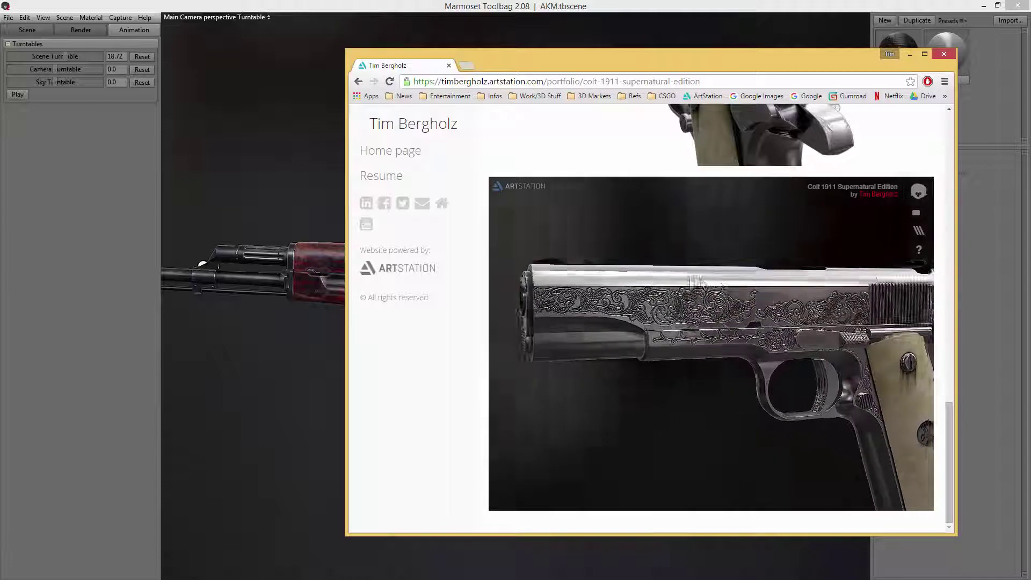
drag(714, 311, 640, 245)
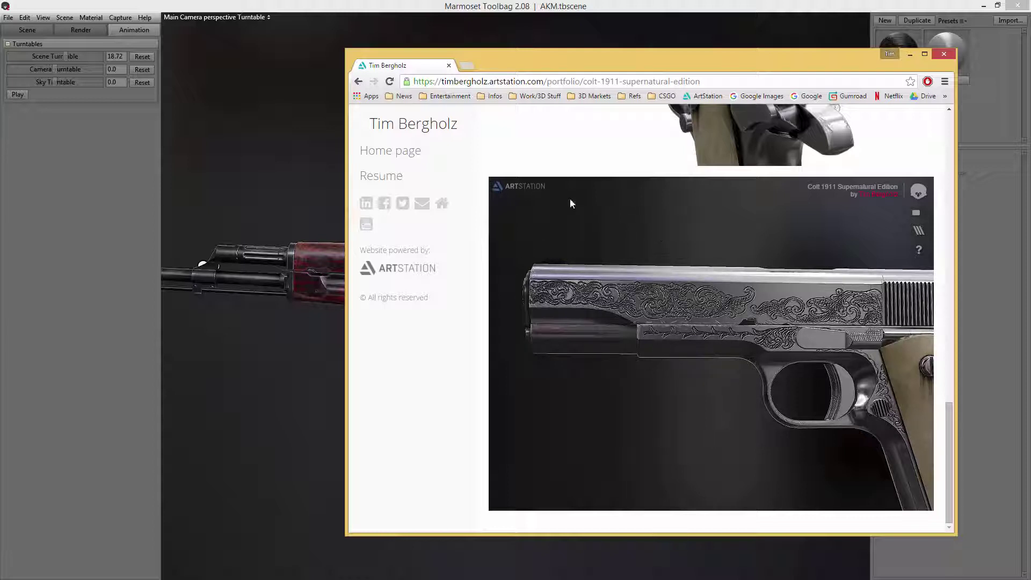
drag(640, 68, 1030, 91)
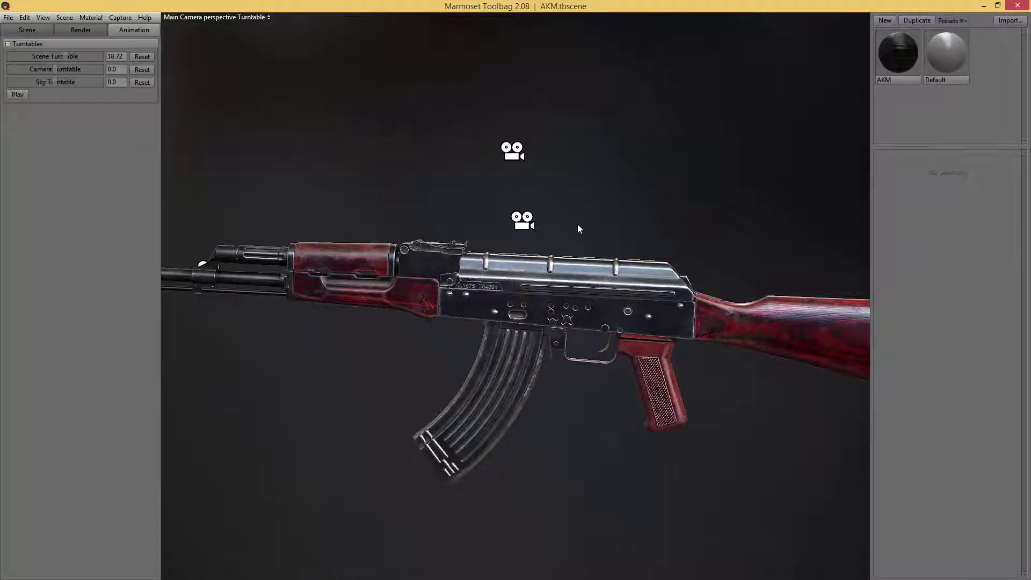
View the whole rifle with the interface panels hidden, restore the panels, and select the AKM material
key(Tab)
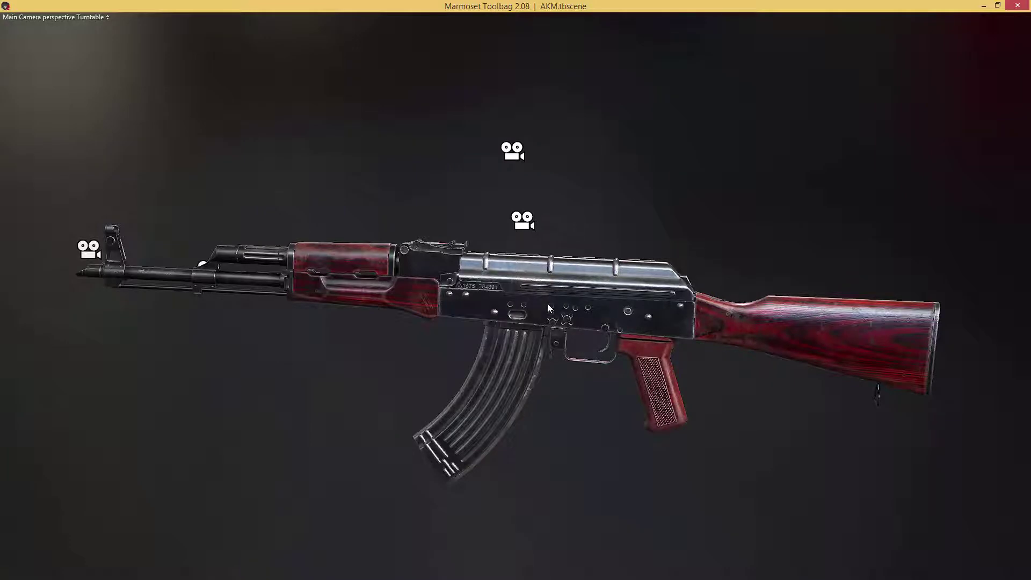
key(Tab)
click(905, 62)
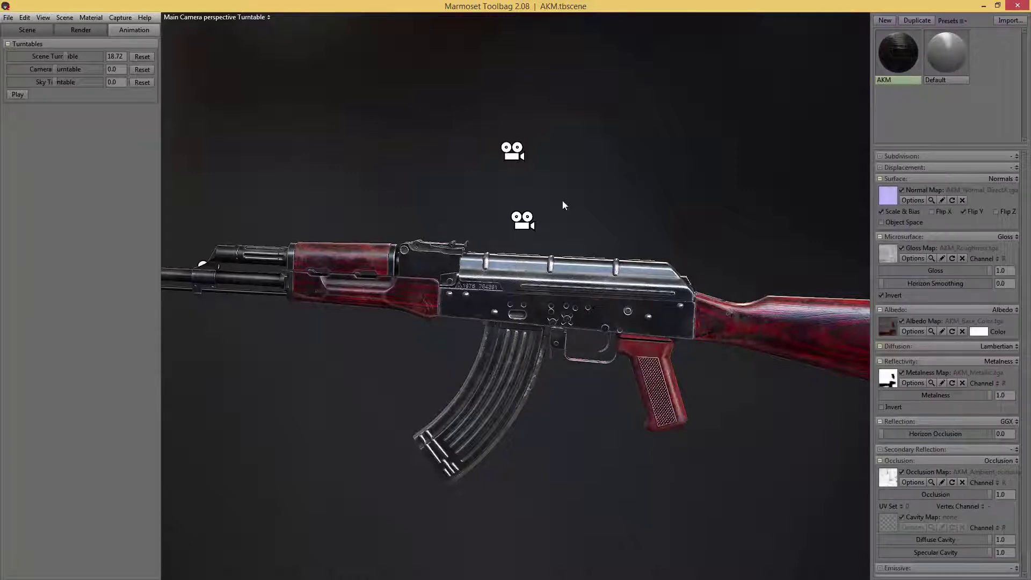
Start a Marmoset Viewer export with AKM as the output file name in the MARMO/renders folder
click(8, 18)
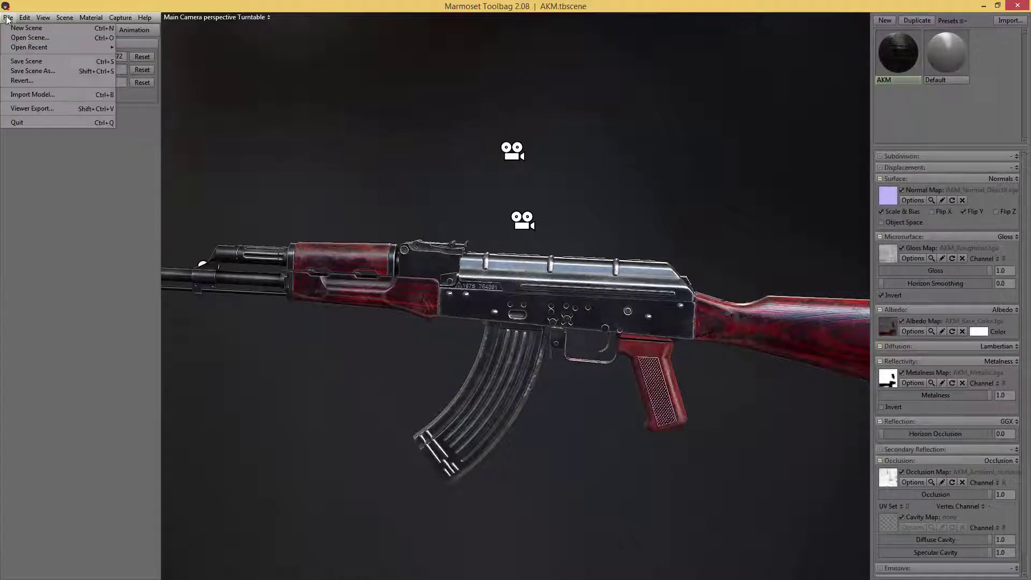
click(47, 109)
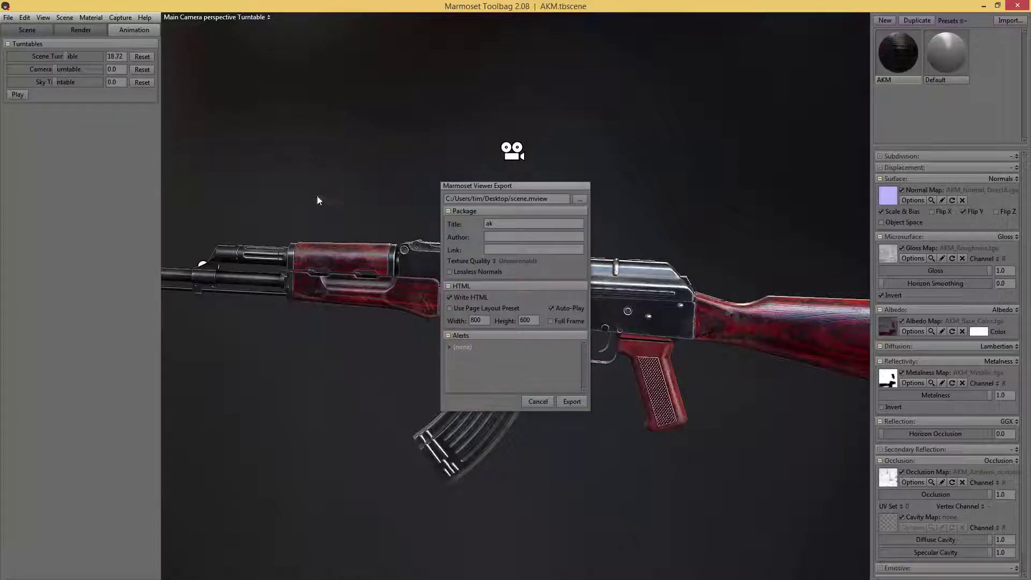
click(578, 199)
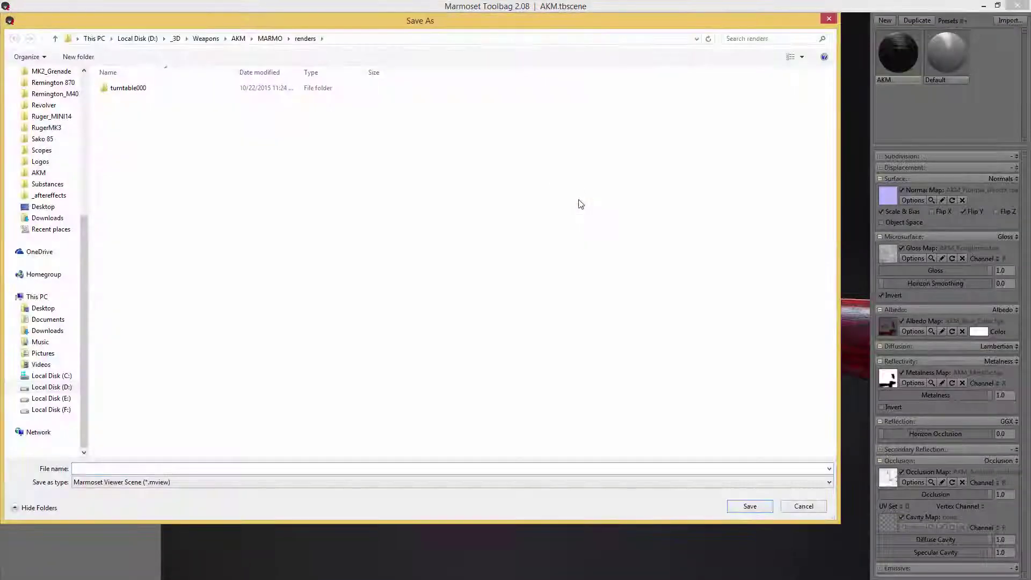
click(39, 173)
double_click(122, 133)
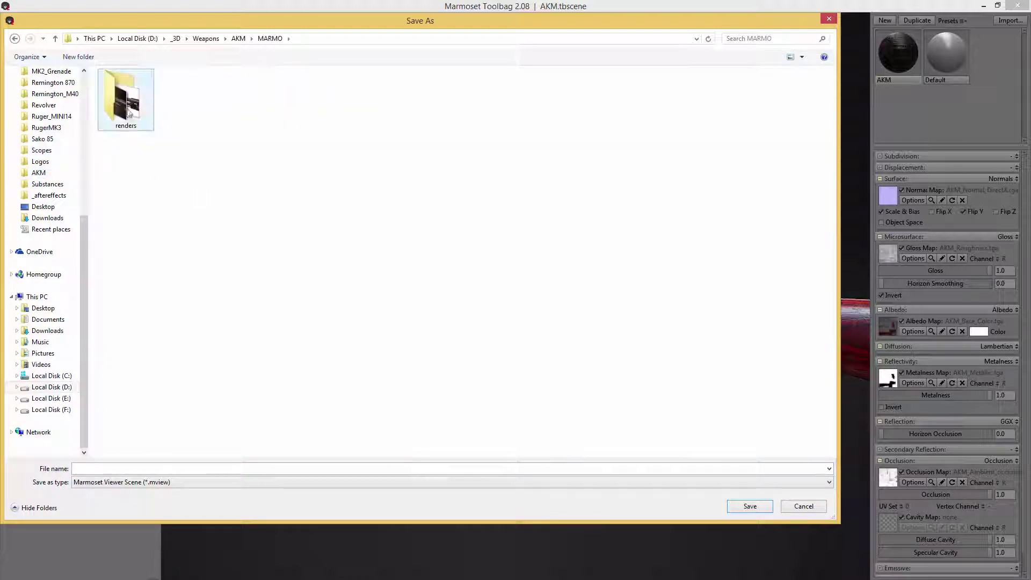
double_click(128, 99)
click(155, 468)
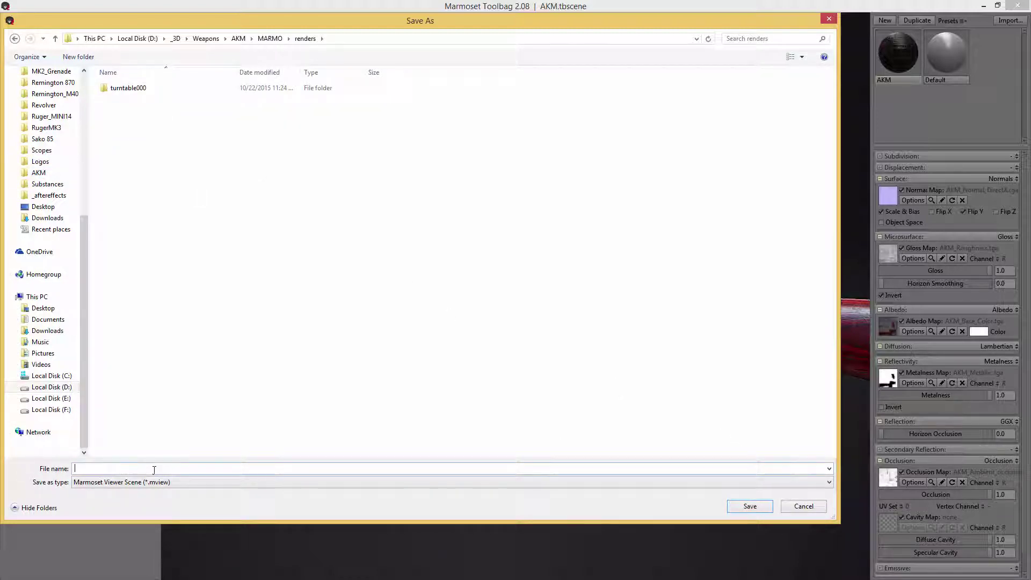
text(AKM)
click(754, 507)
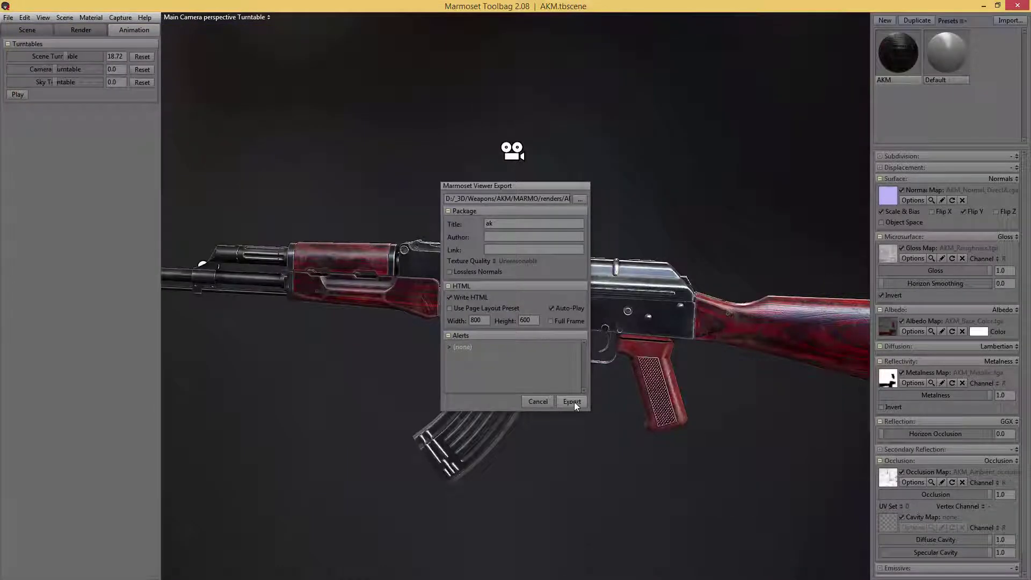
Try High texture quality, return it to Unreasonable, set the title to akm, and export the viewer scene
click(494, 261)
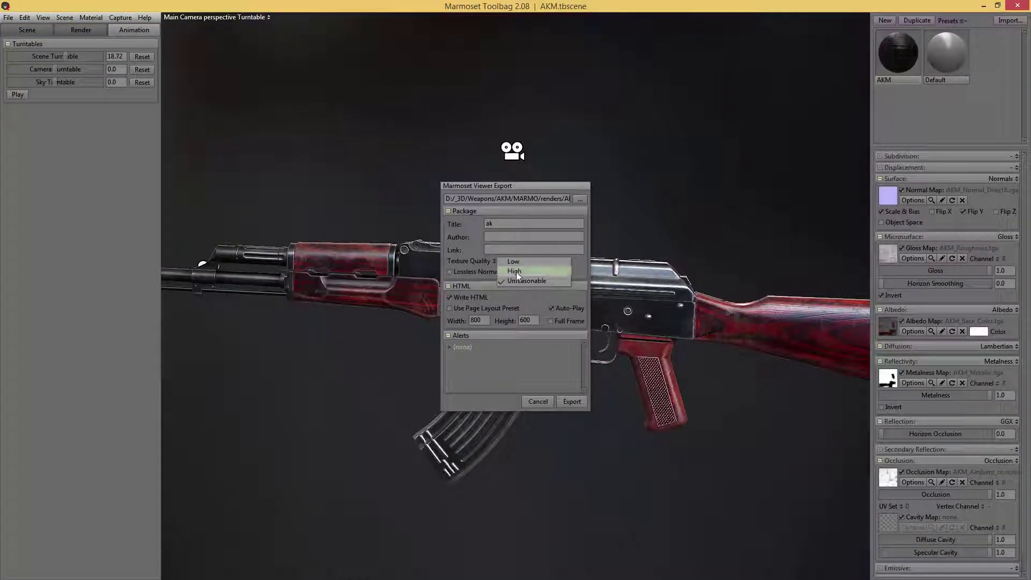
click(513, 273)
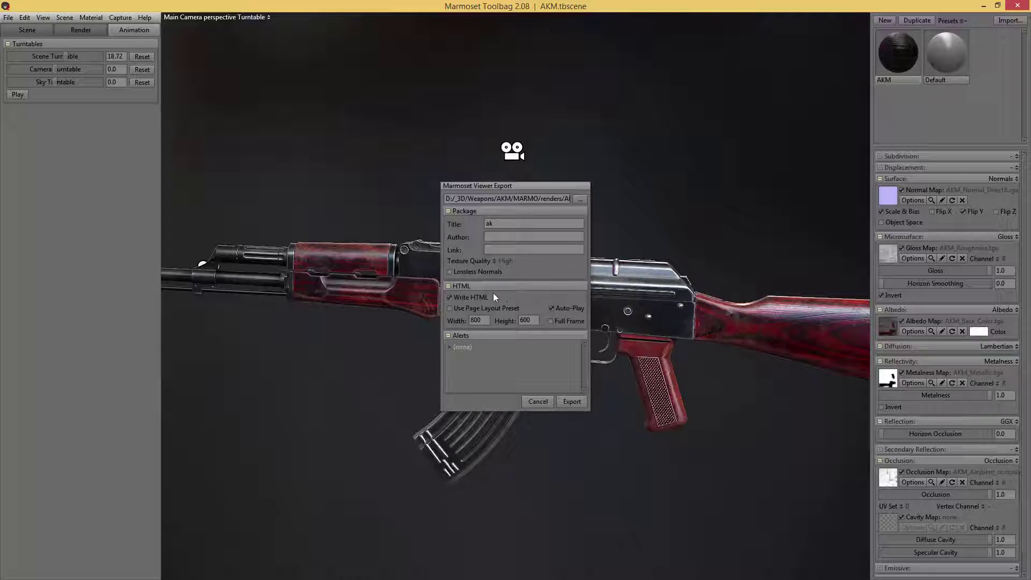
click(494, 261)
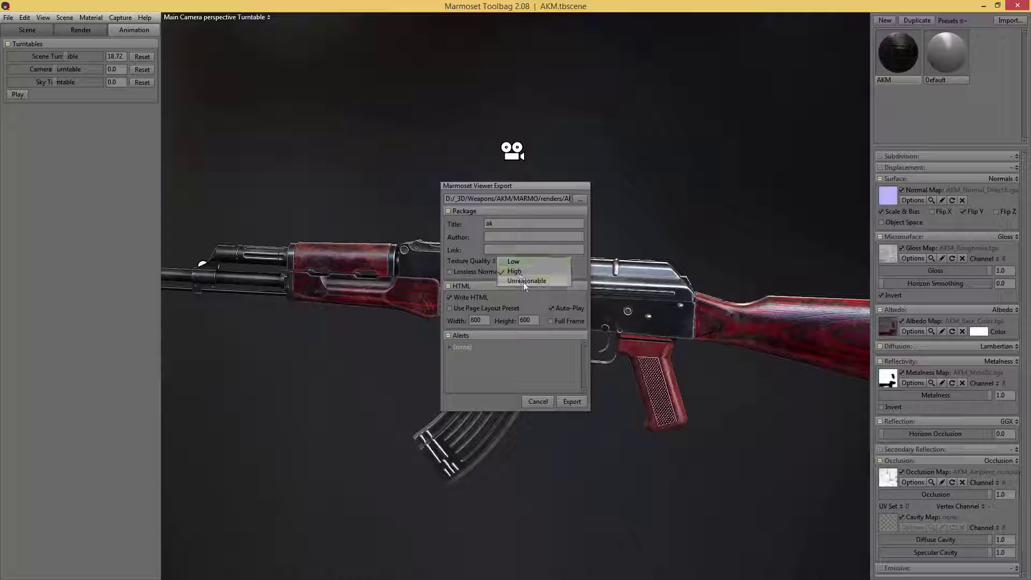
click(522, 282)
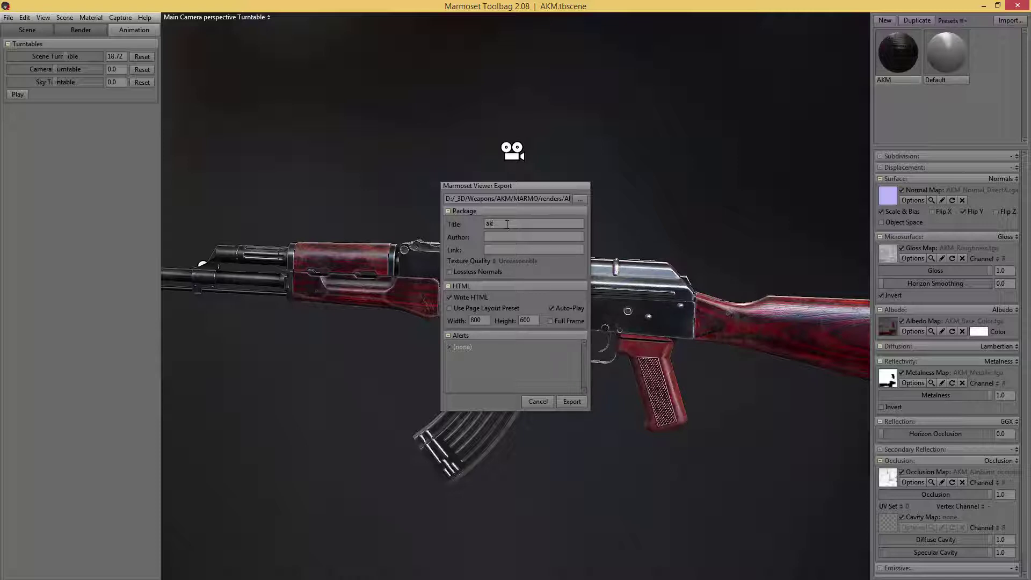
text(m)
click(572, 402)
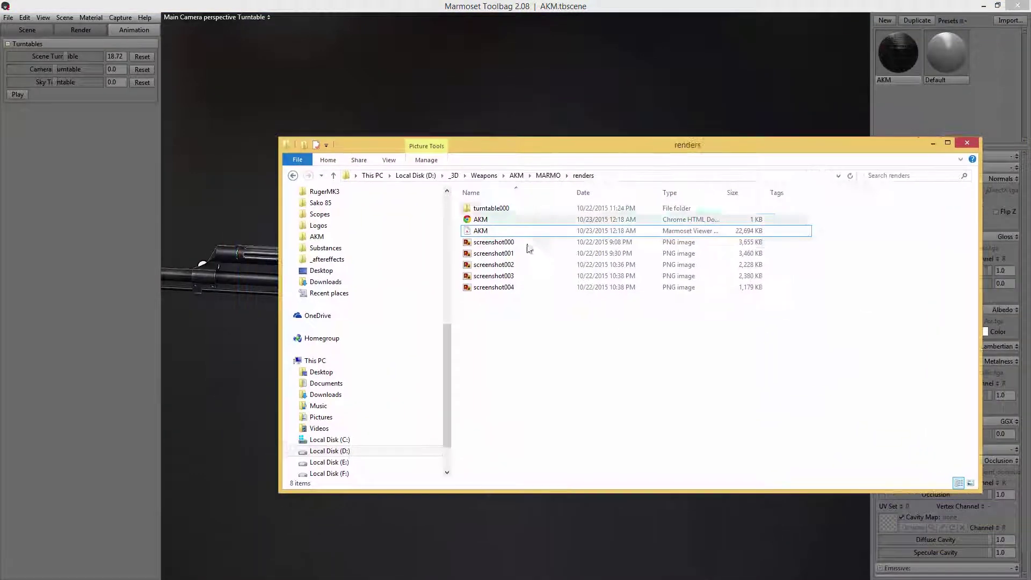
Check the size of the exported AKM Marmoset Viewer file in the renders folder, and move the folder window out of the way
click(478, 231)
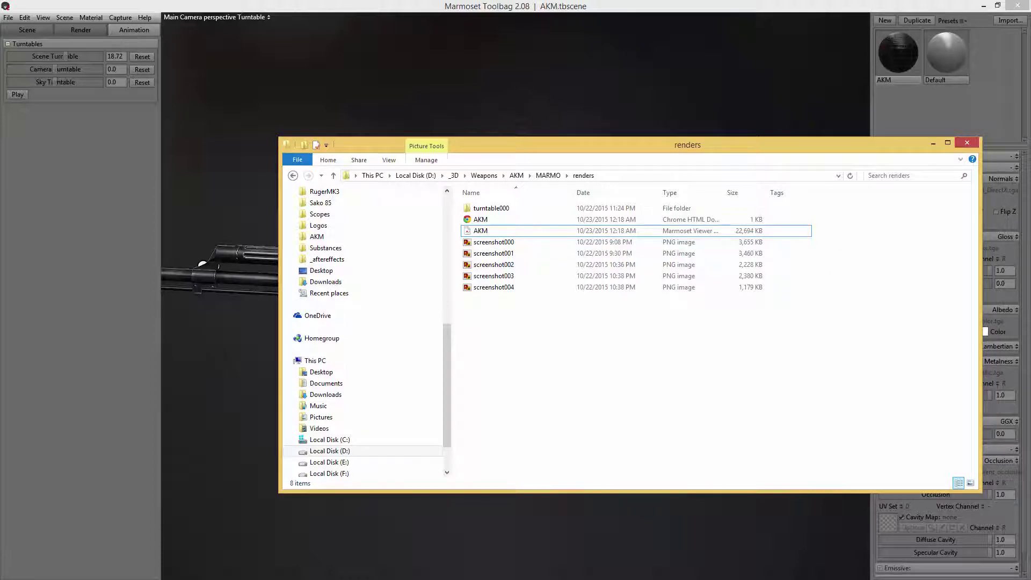
click(836, 278)
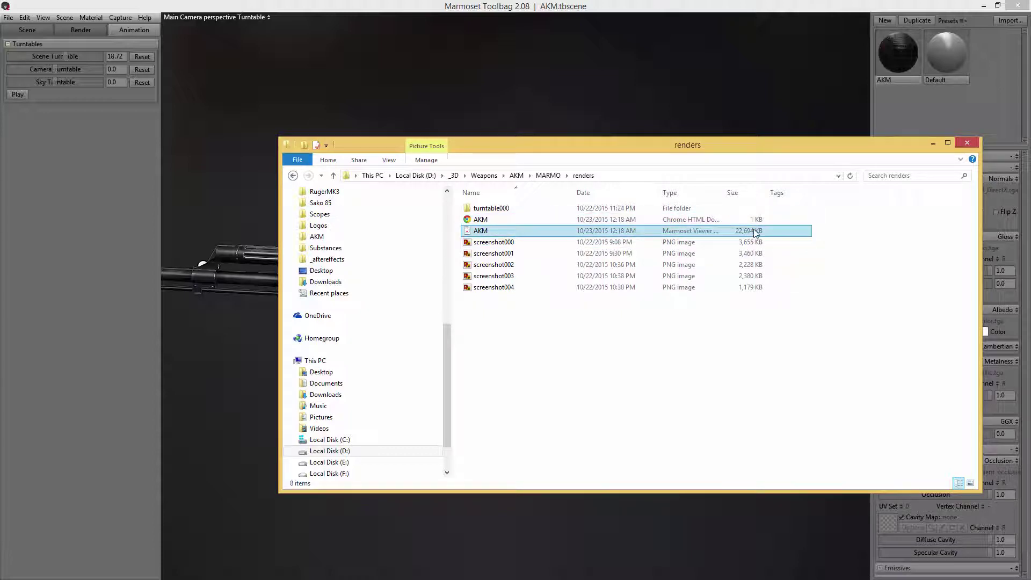
drag(743, 147, 1030, 163)
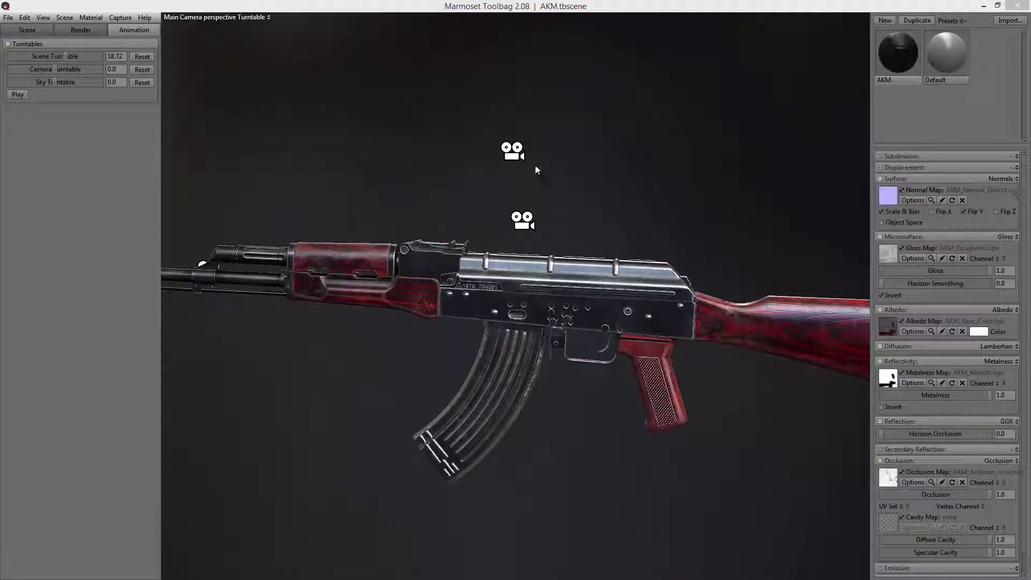
click(8, 17)
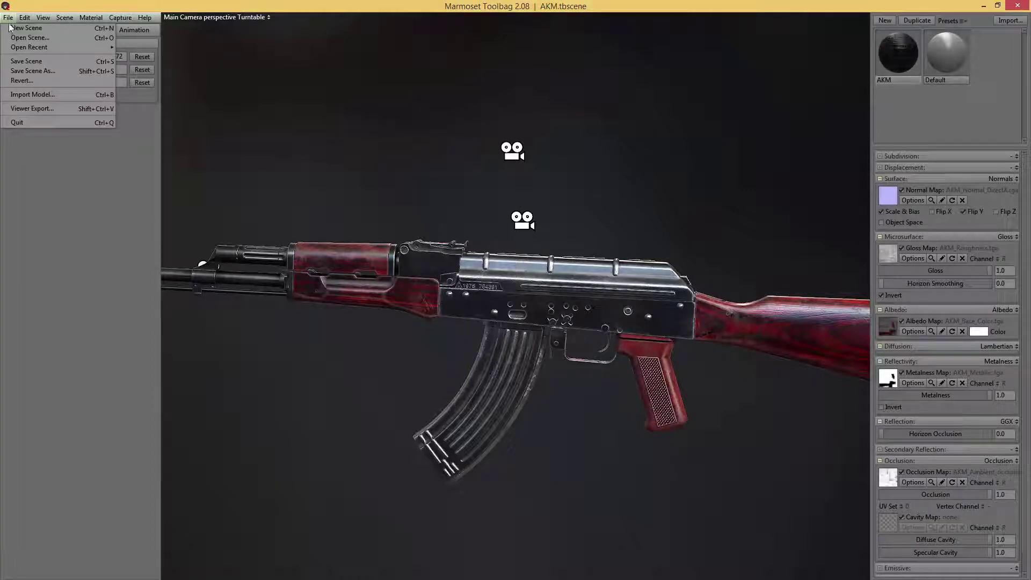
click(31, 109)
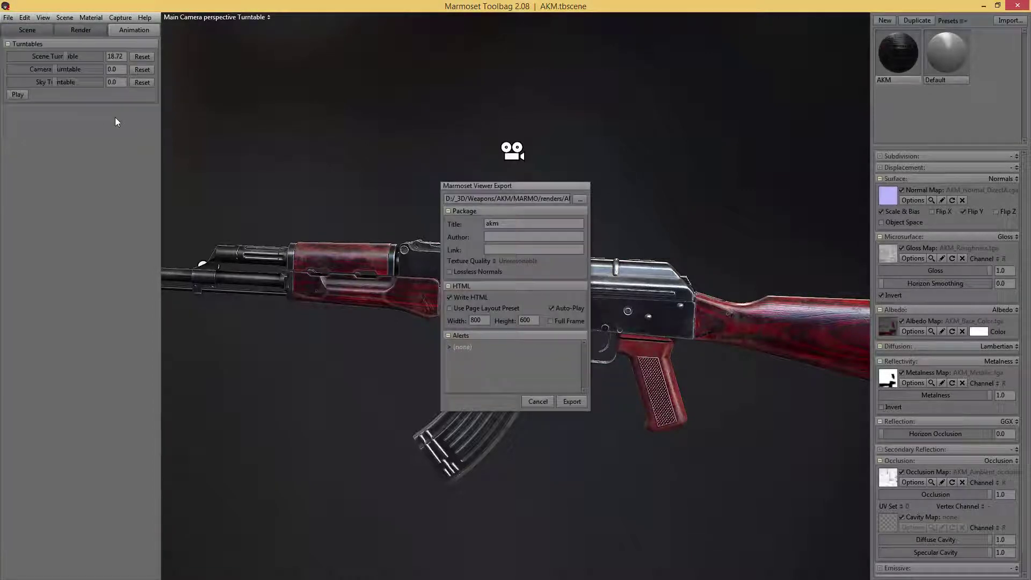
click(497, 263)
click(515, 271)
click(535, 402)
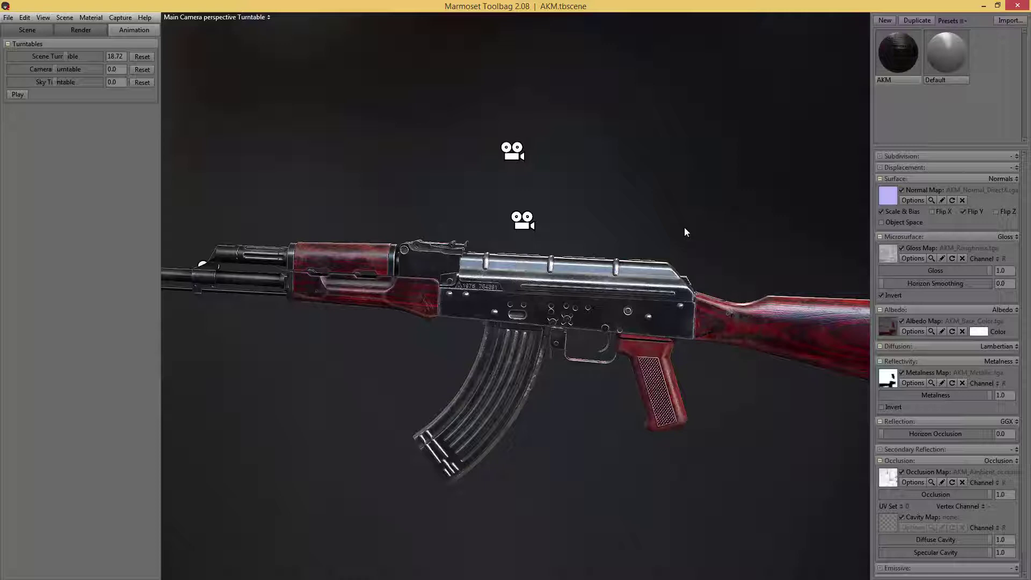
Disable depth of field on Main Camera perspective Turntable and inspect the rifle up close
scroll(619, 278, down, 2)
scroll(622, 266, up, 4)
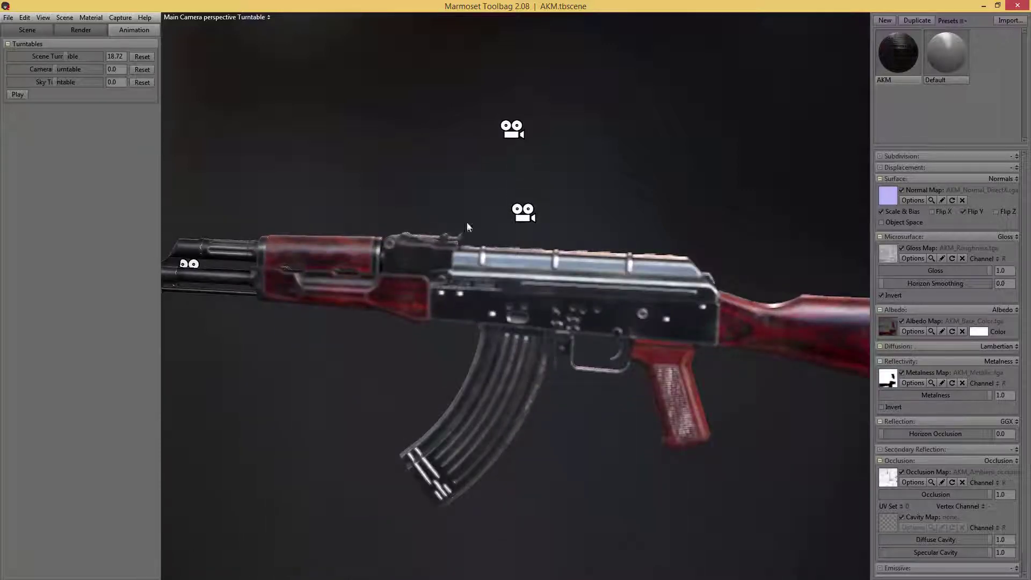
click(31, 30)
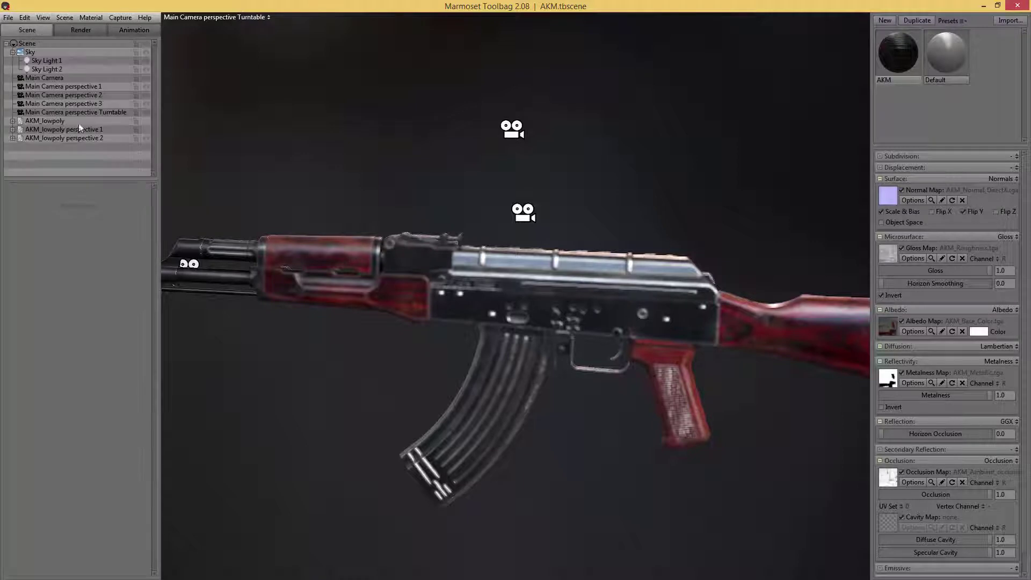
click(102, 112)
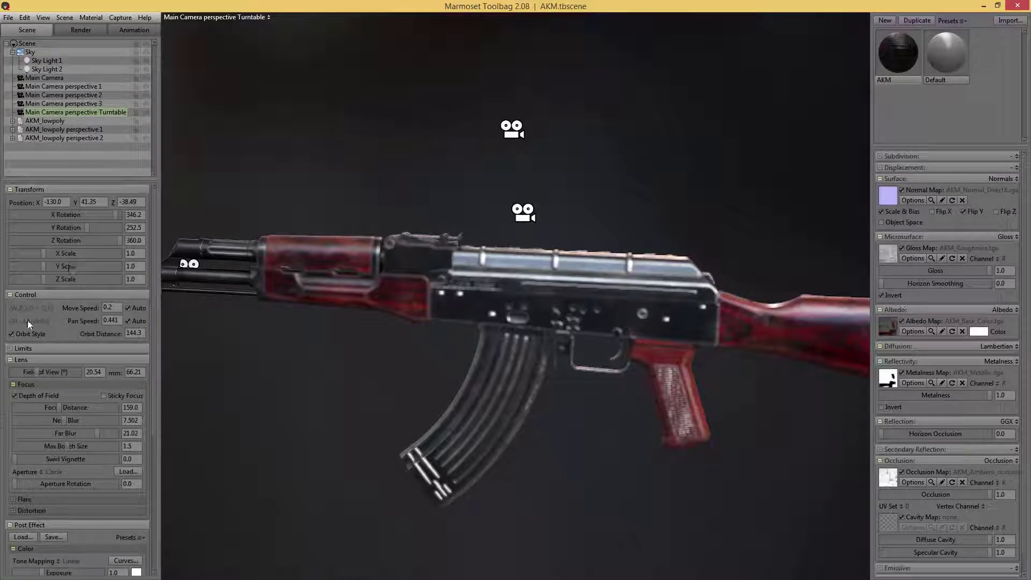
click(23, 398)
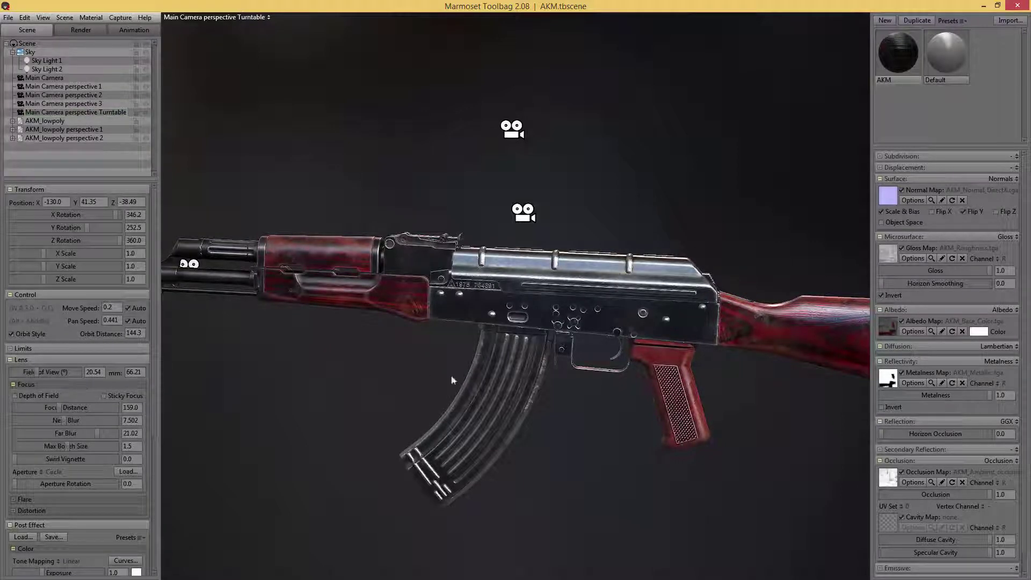
scroll(540, 369, up, 5)
scroll(535, 356, up, 2)
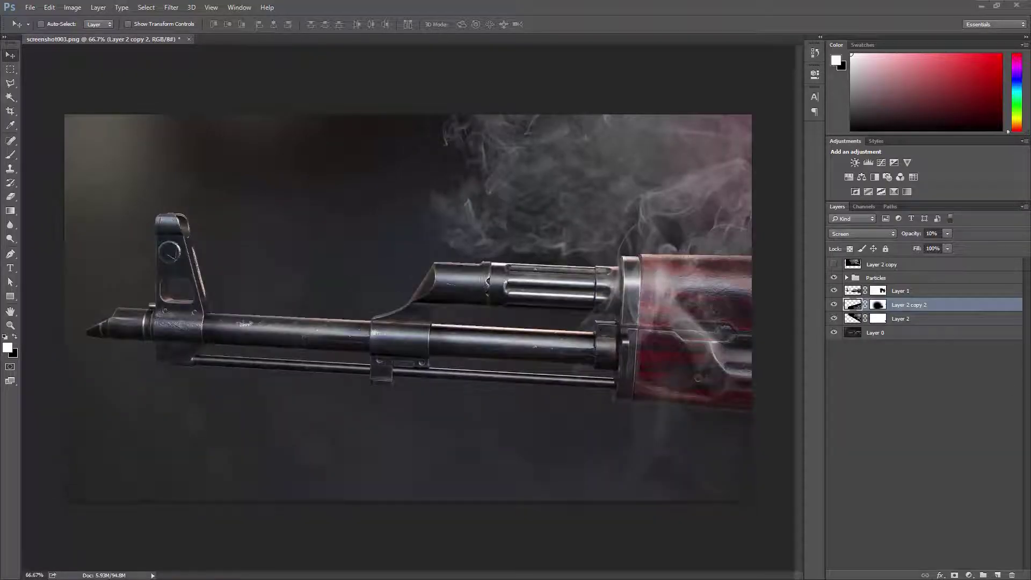
Bring the File Explorer window over Photoshop, go up to the MARMO folder, and select the AKM_Normal_DirectX texture file
drag(1030, 204, 587, 195)
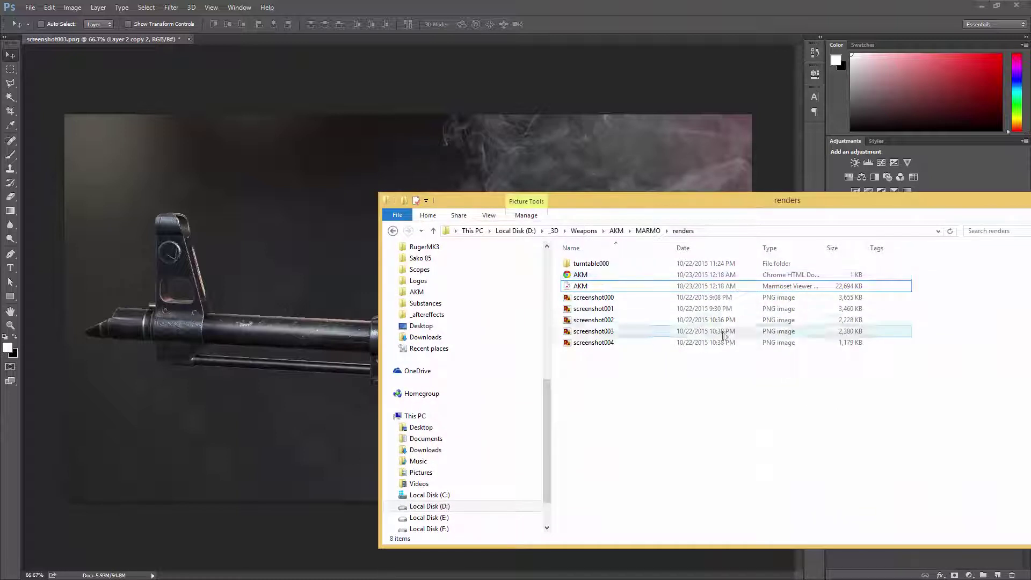
click(648, 230)
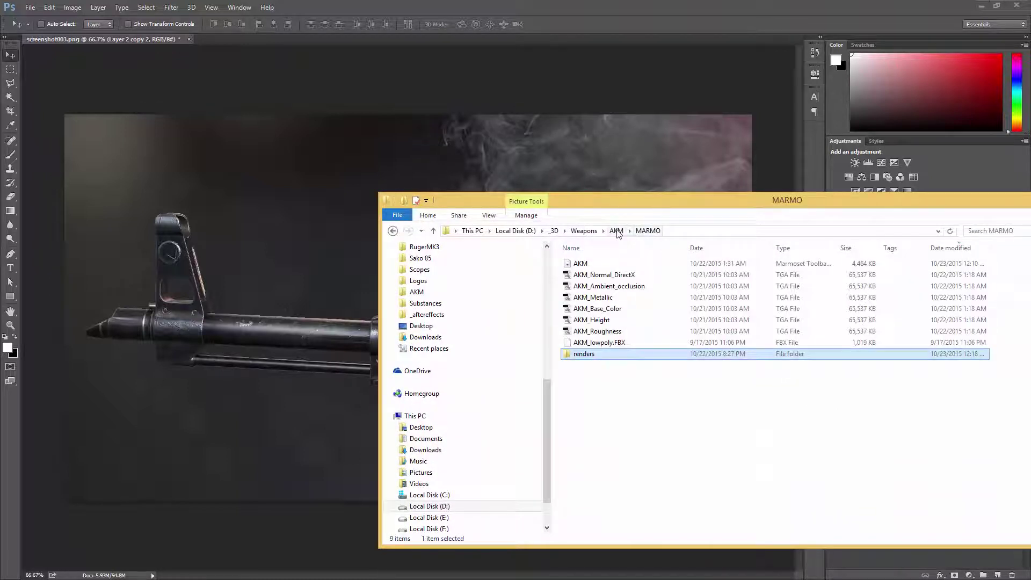
click(609, 275)
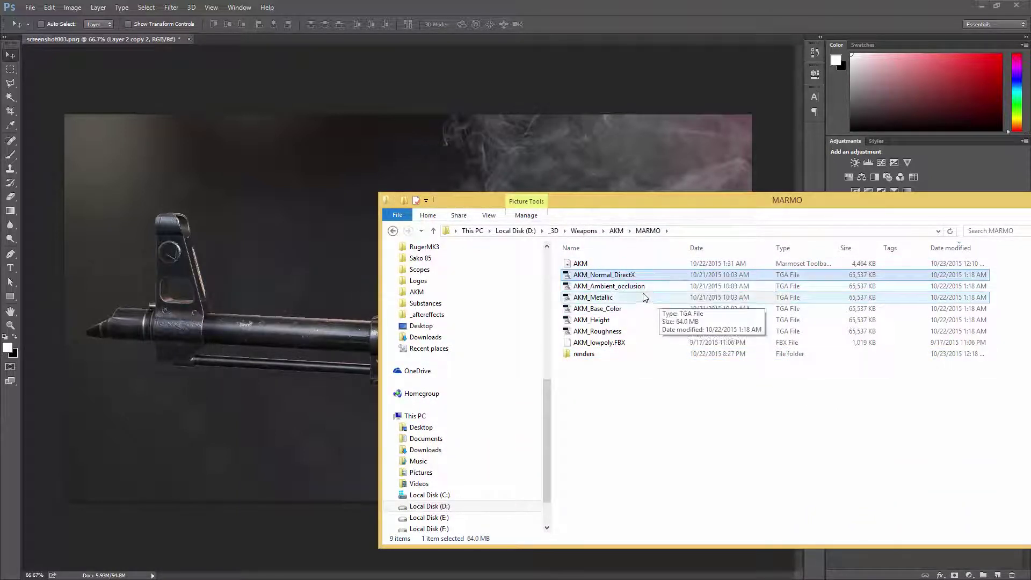
Copy the six AKM TGA textures in the MARMO folder into a new subfolder named Marmoset_Viewer
shift+click(602, 333)
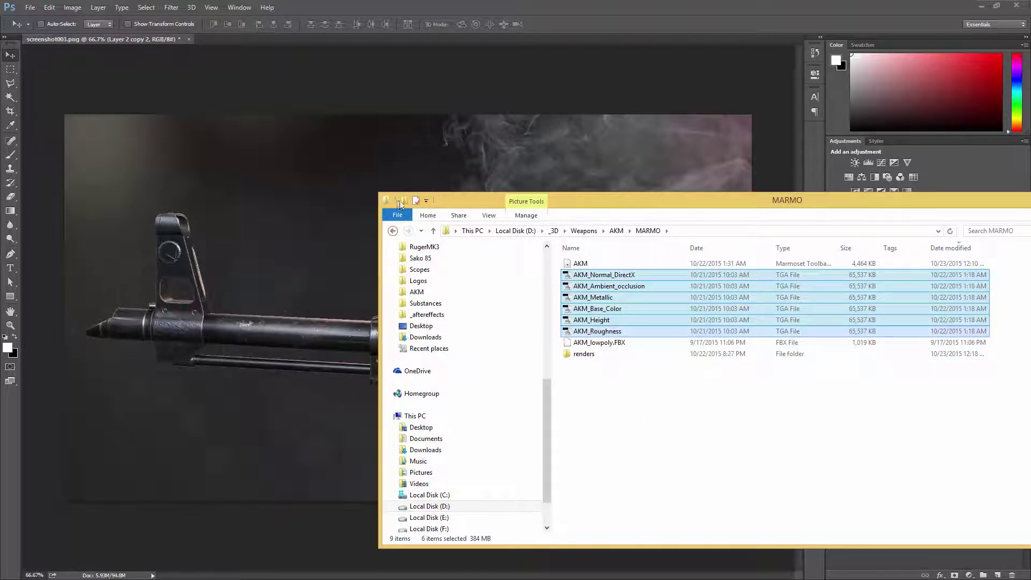
click(404, 201)
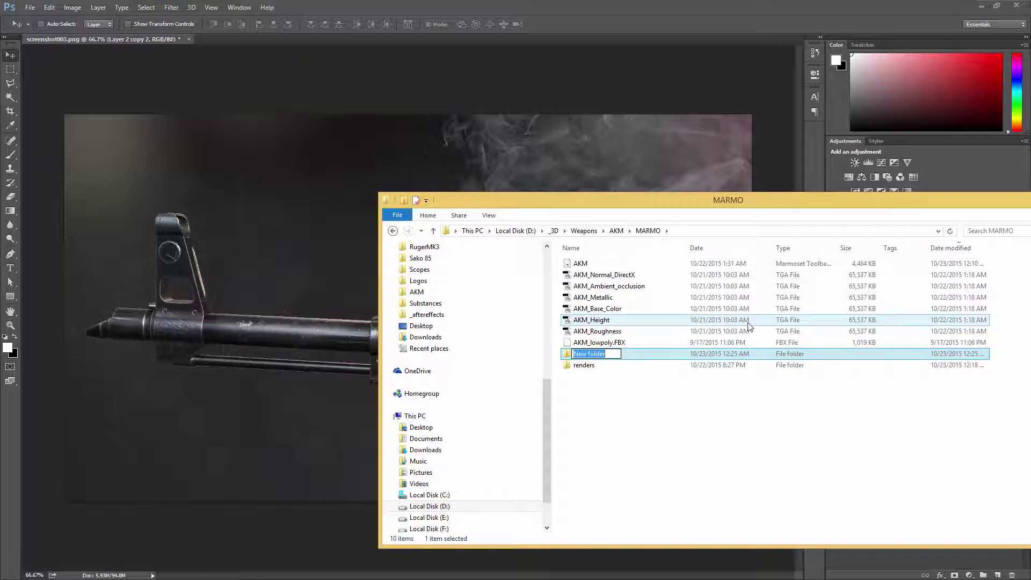
text(Marmoset_Viewer)
key(Return)
key(Return)
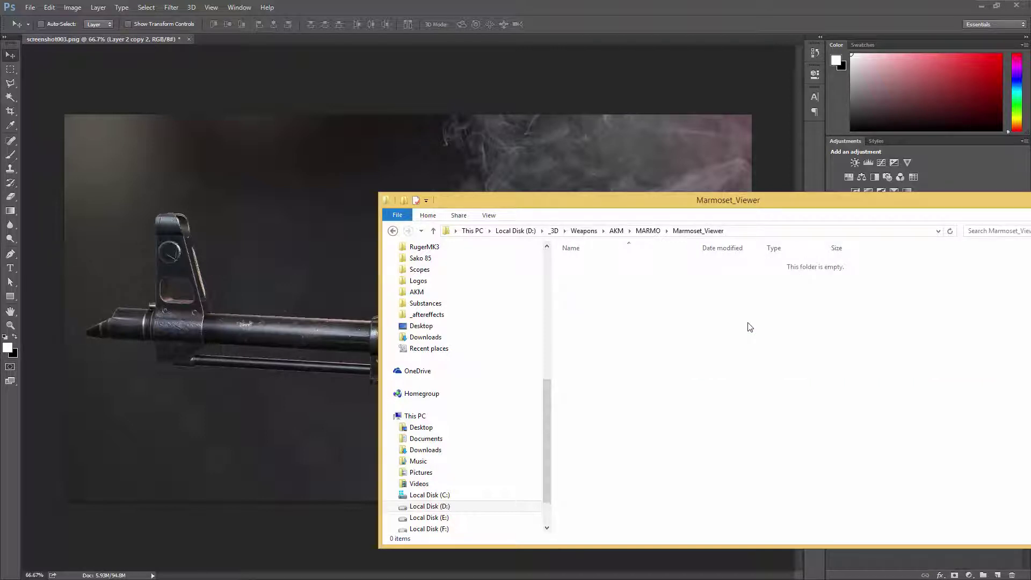
key(ctrl+v)
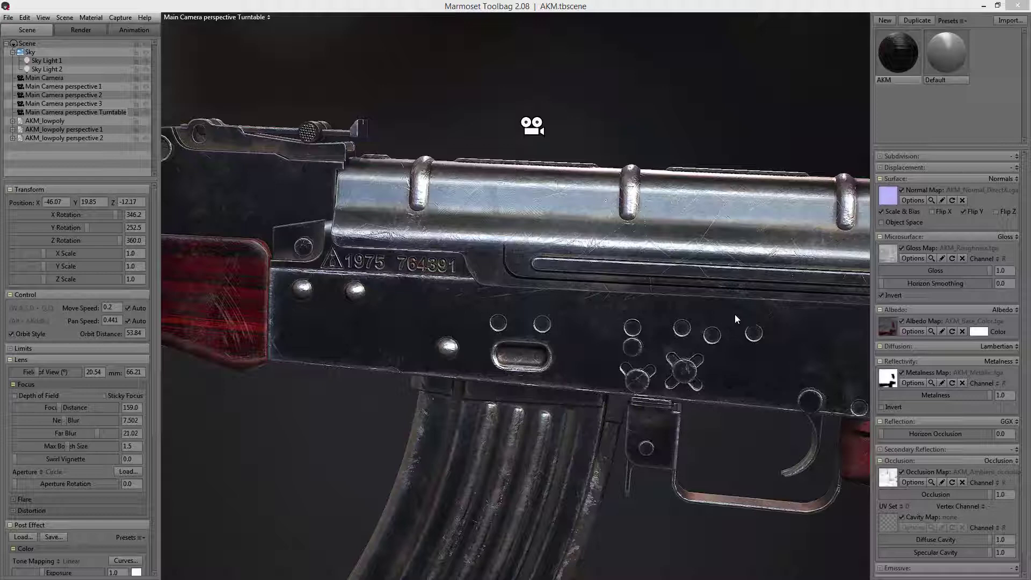
Switch to Marmoset Toolbag and compare the copied texture files with the normal, gloss and metalness maps of the AKM material
drag(1030, 169, 651, 171)
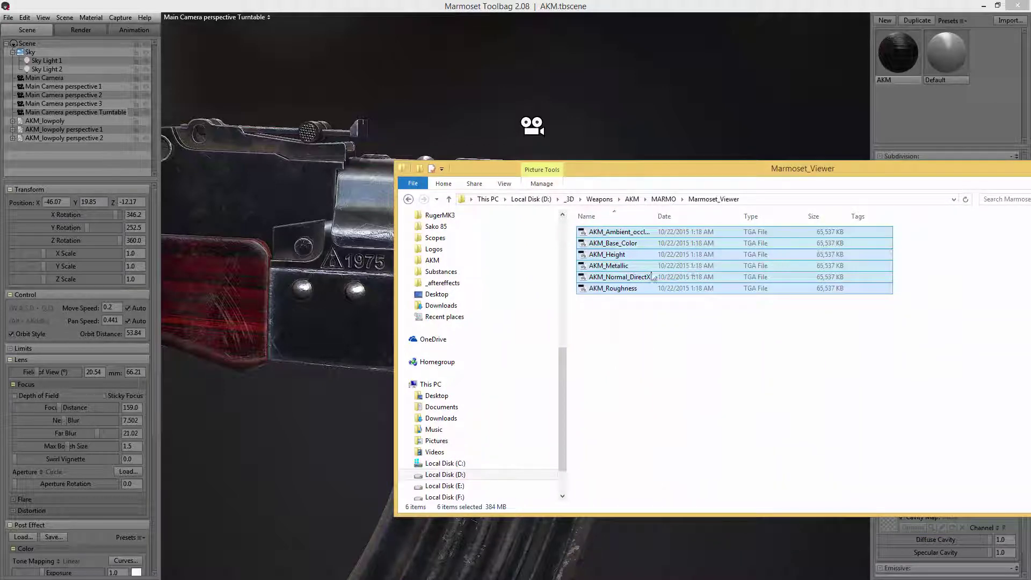
click(620, 267)
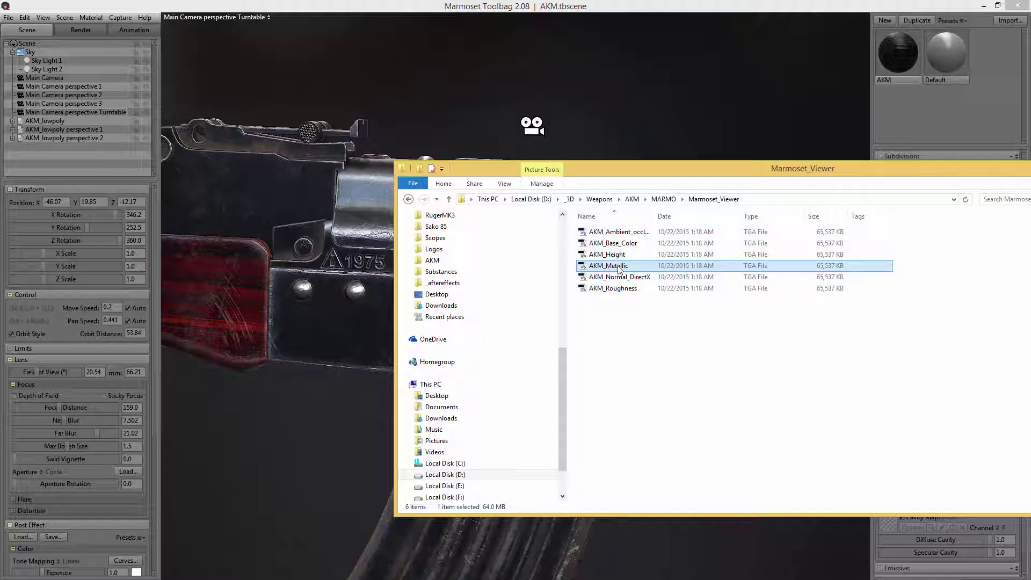
drag(682, 171, 1030, 228)
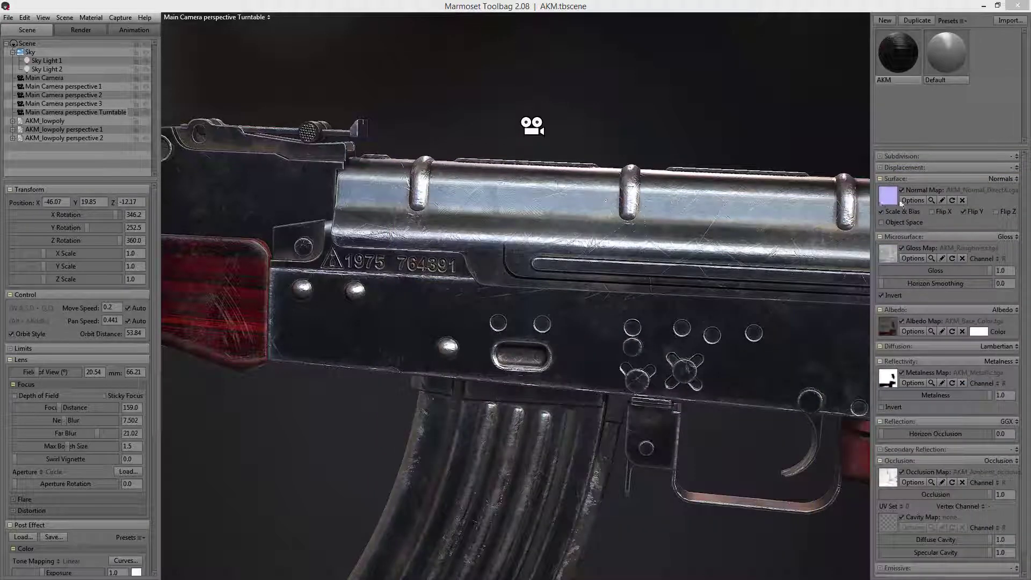
click(873, 186)
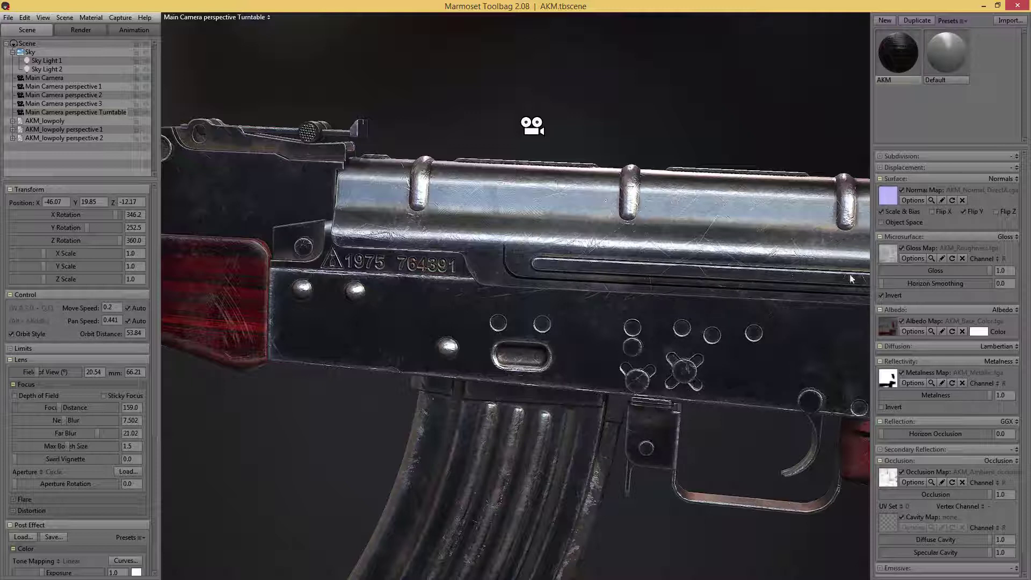
mouse_move(887, 257)
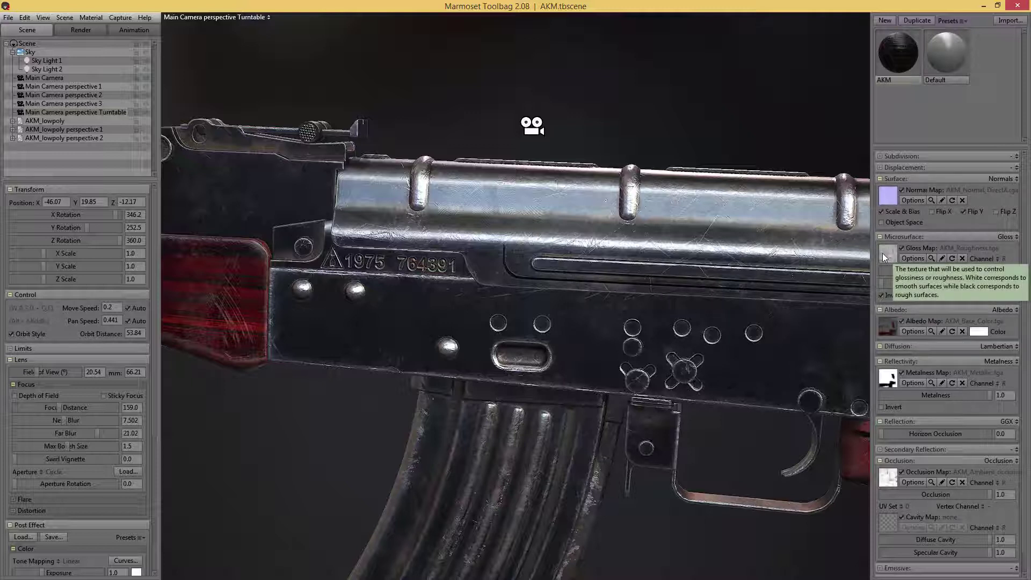
mouse_move(892, 385)
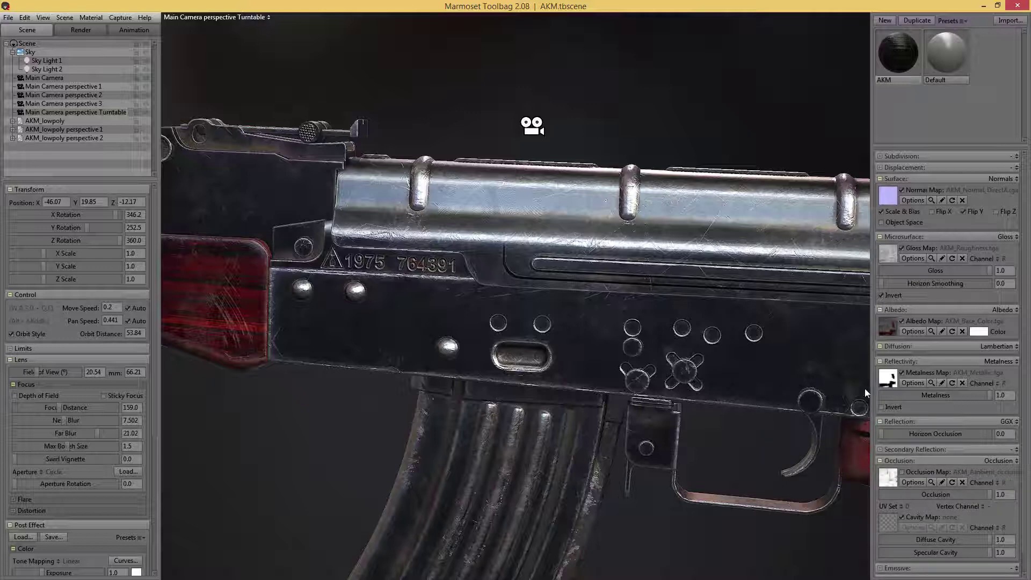
Open the AKM_Metallic texture from the Marmoset_Viewer folder in Adobe Photoshop CC 2014
key(alt+Tab)
drag(807, 232, 717, 222)
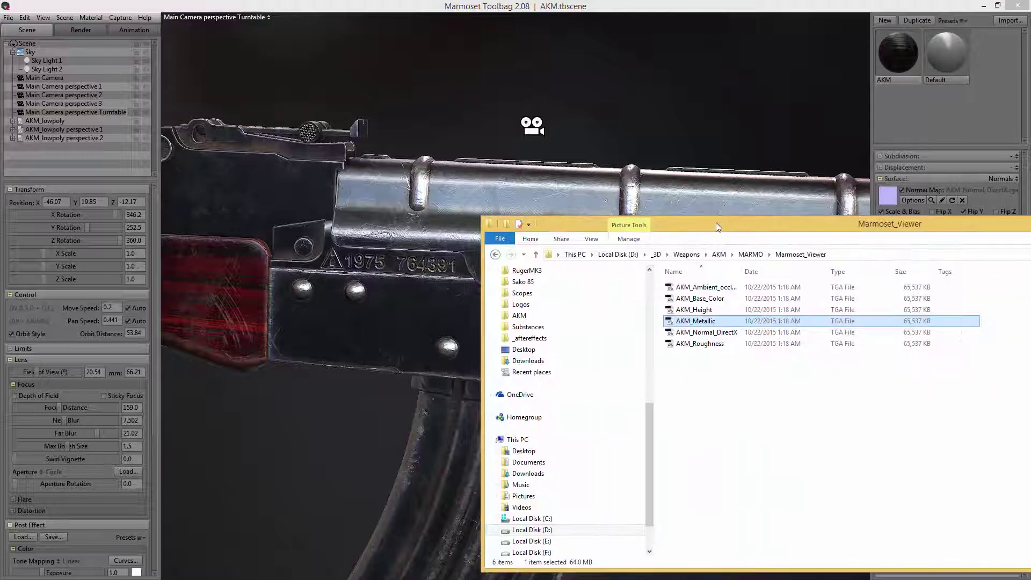
right_click(707, 321)
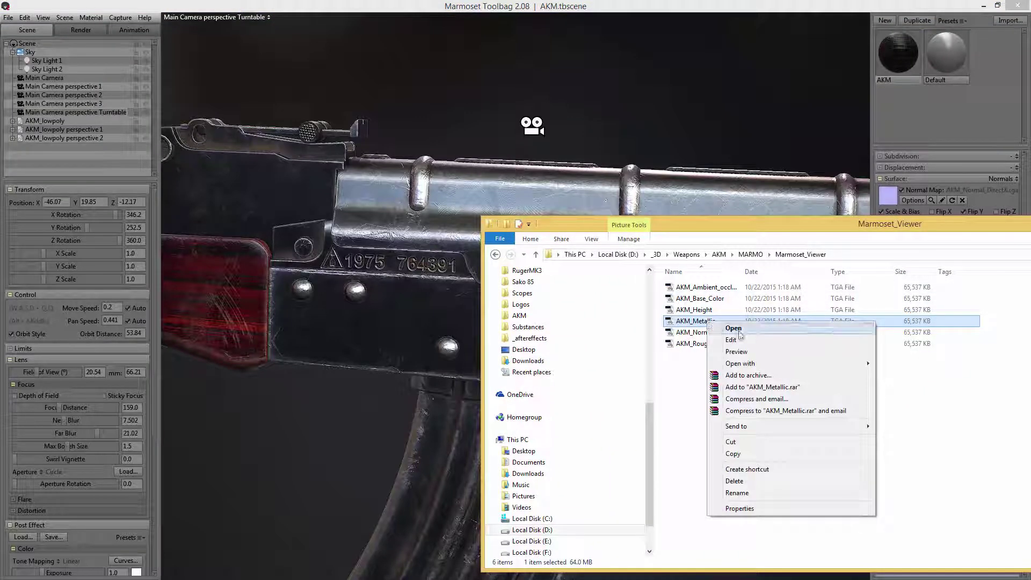
mouse_move(758, 366)
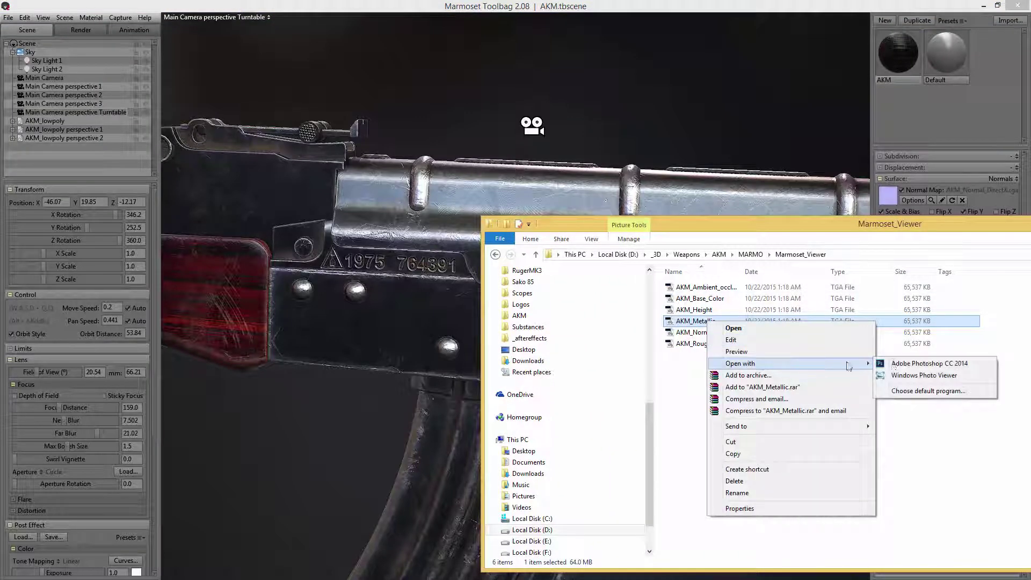
click(921, 365)
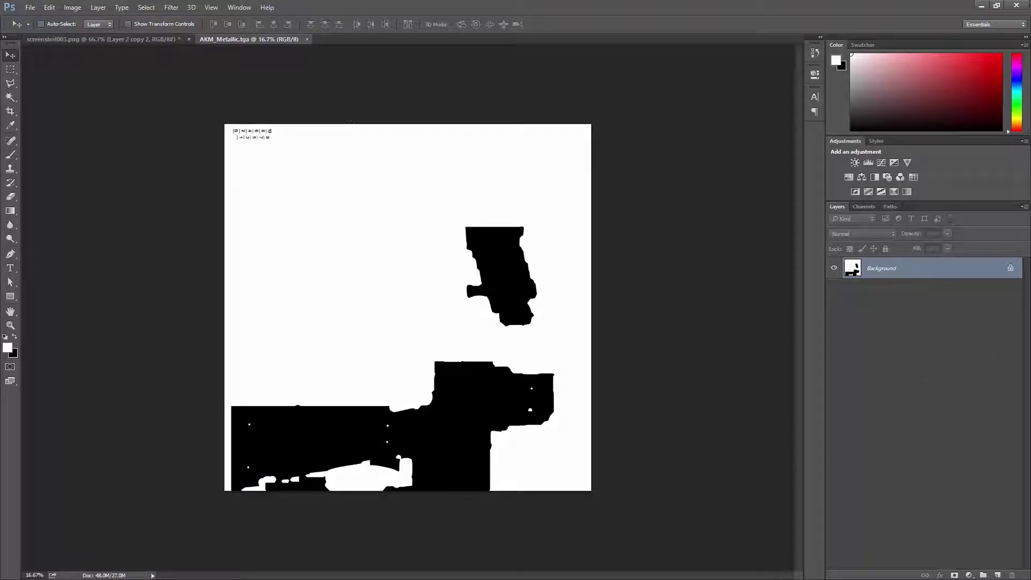
Resize the AKM_Metallic texture to 1024 × 1024 pixels, inspect it enlarged, and save the file
click(72, 7)
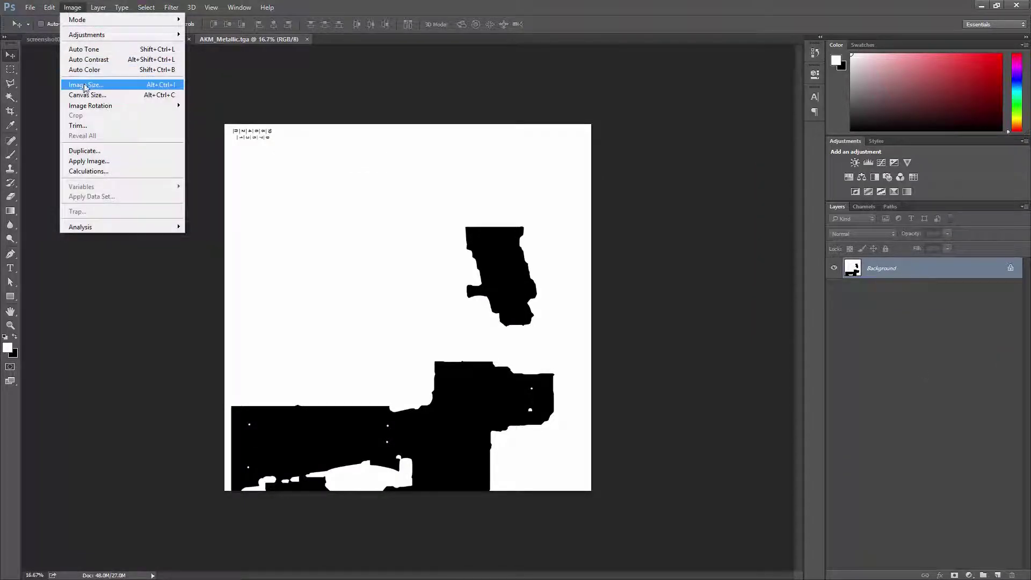
click(85, 87)
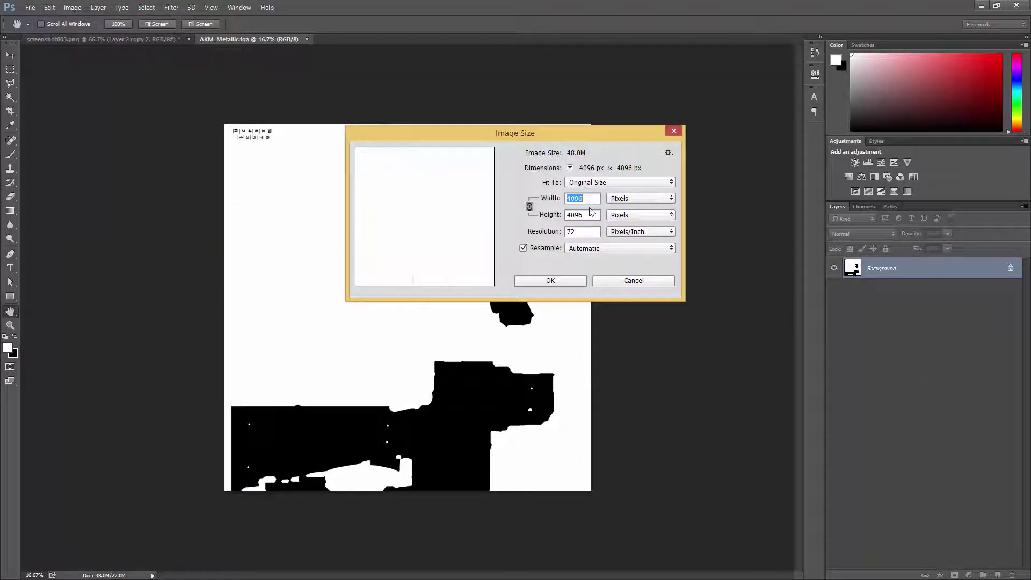
text(1024)
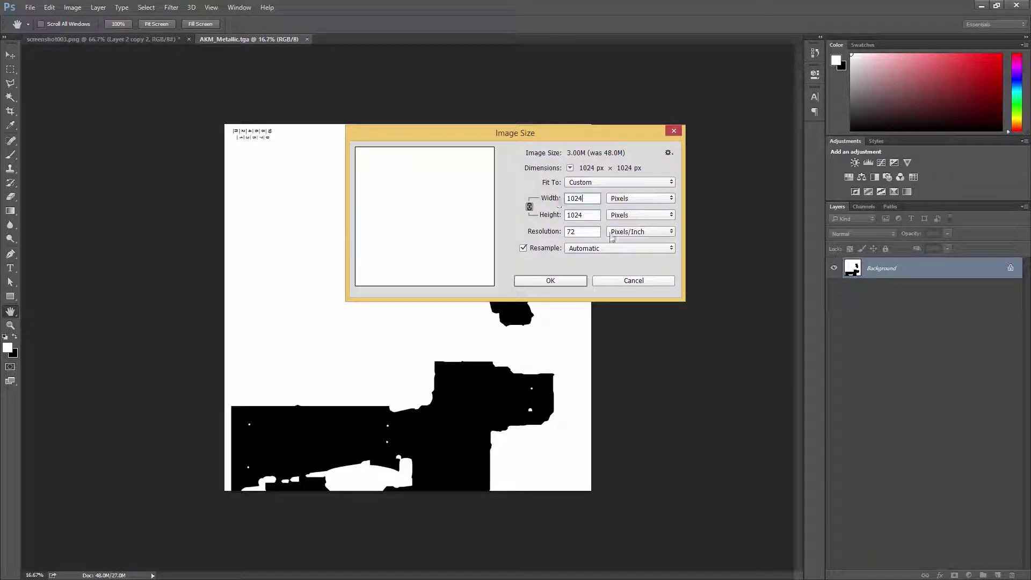
click(559, 281)
key(z)
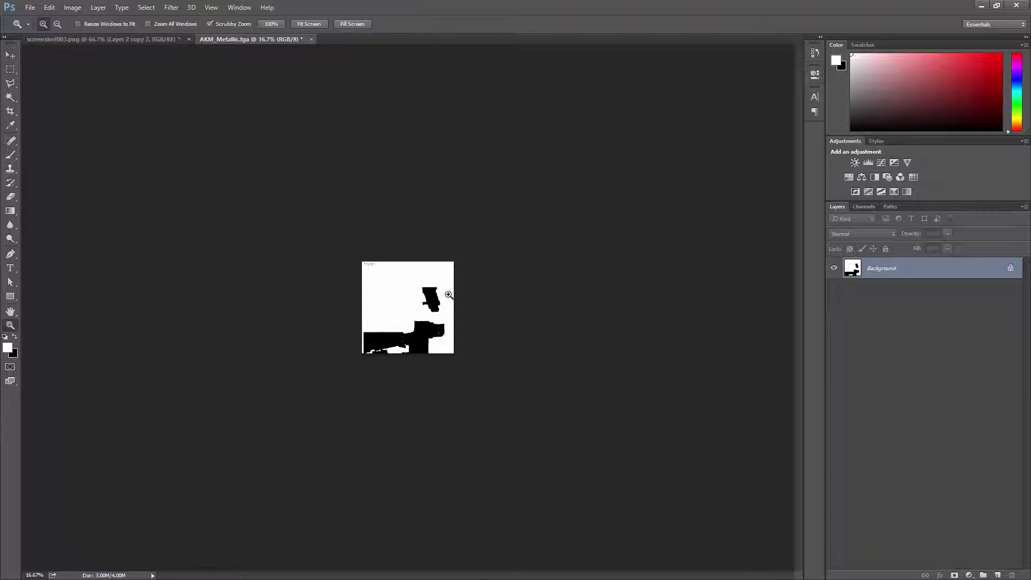
drag(449, 294, 446, 253)
alt+click(464, 325)
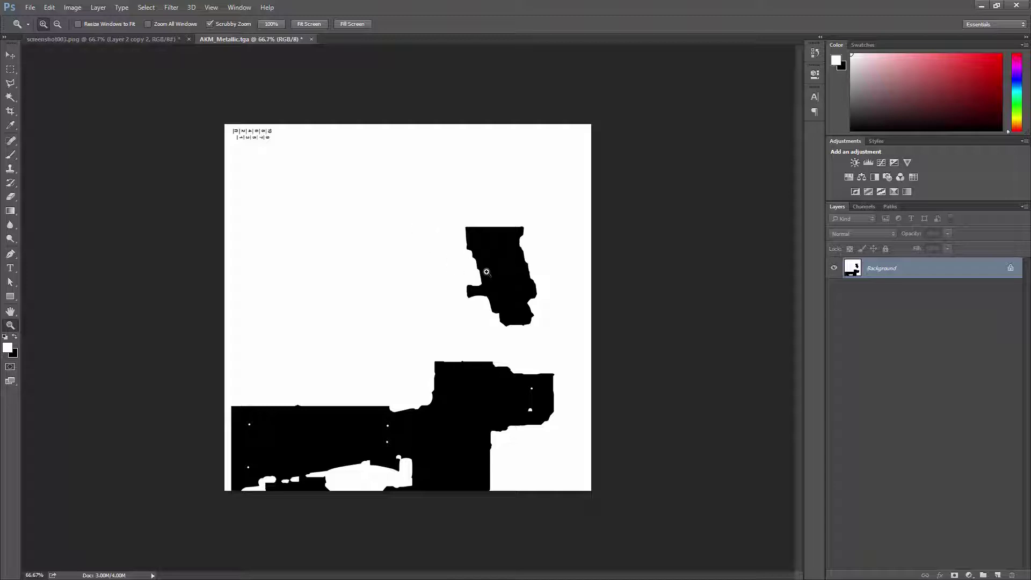
drag(488, 273, 494, 272)
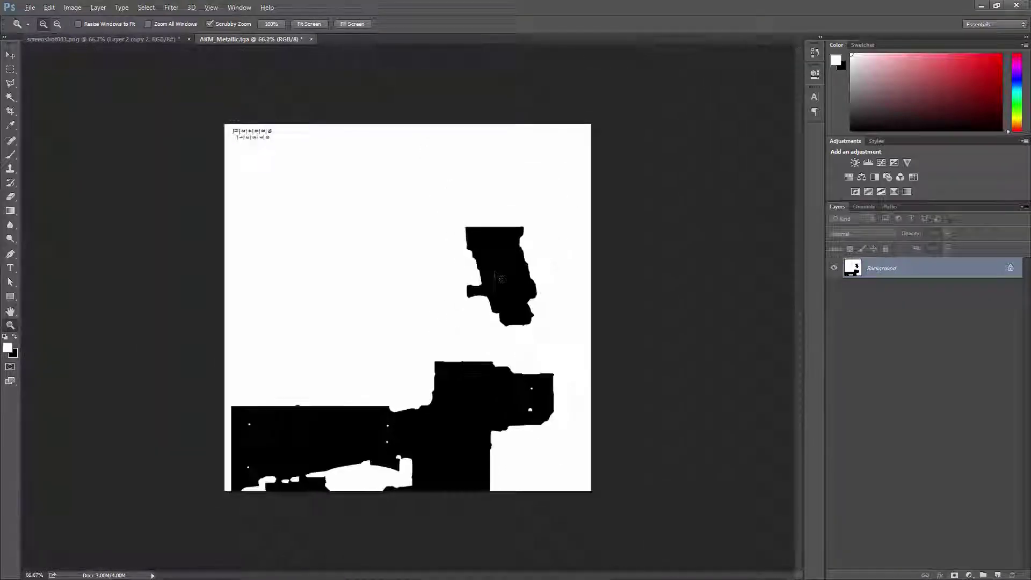
key(v)
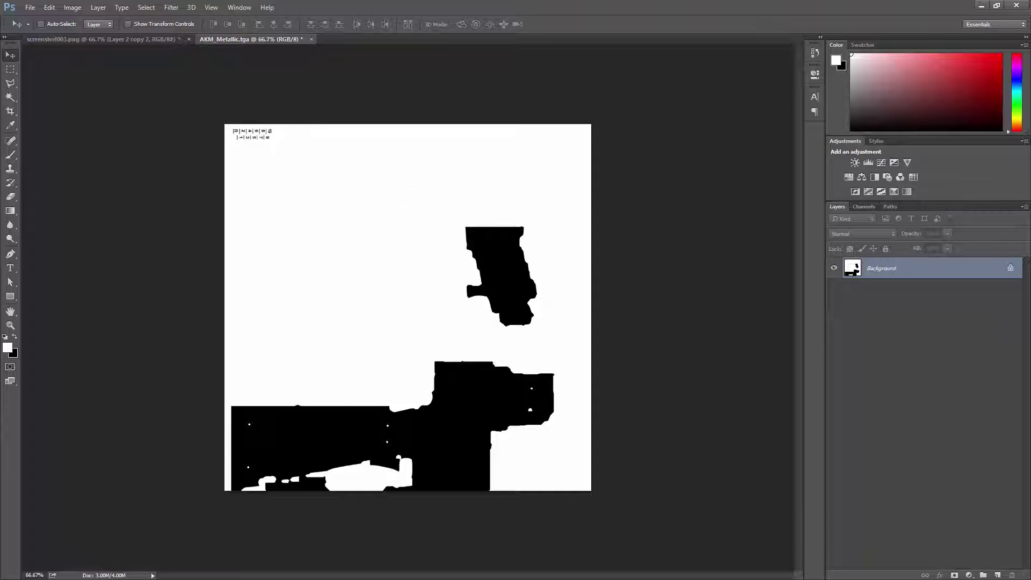
click(30, 7)
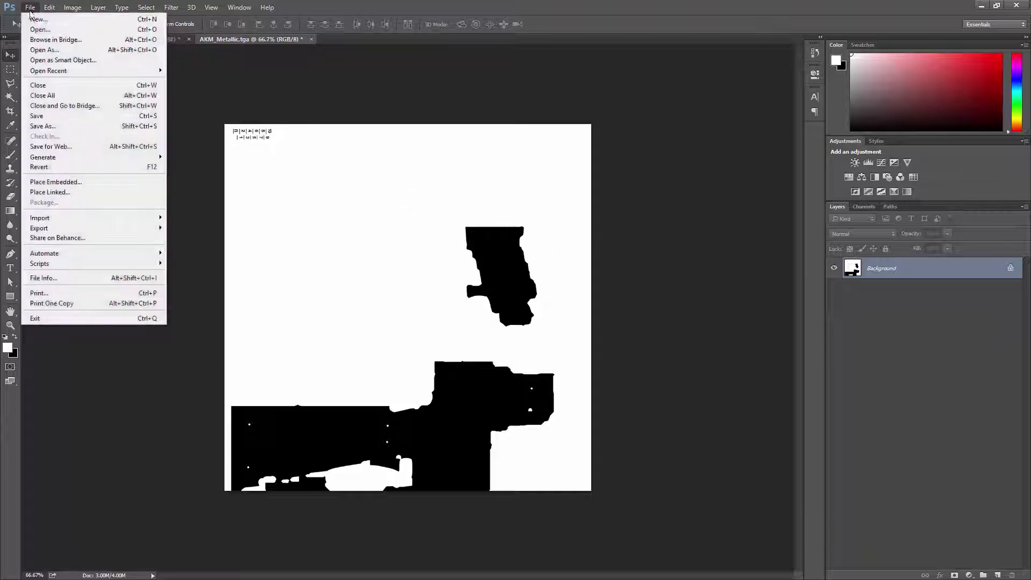
click(45, 117)
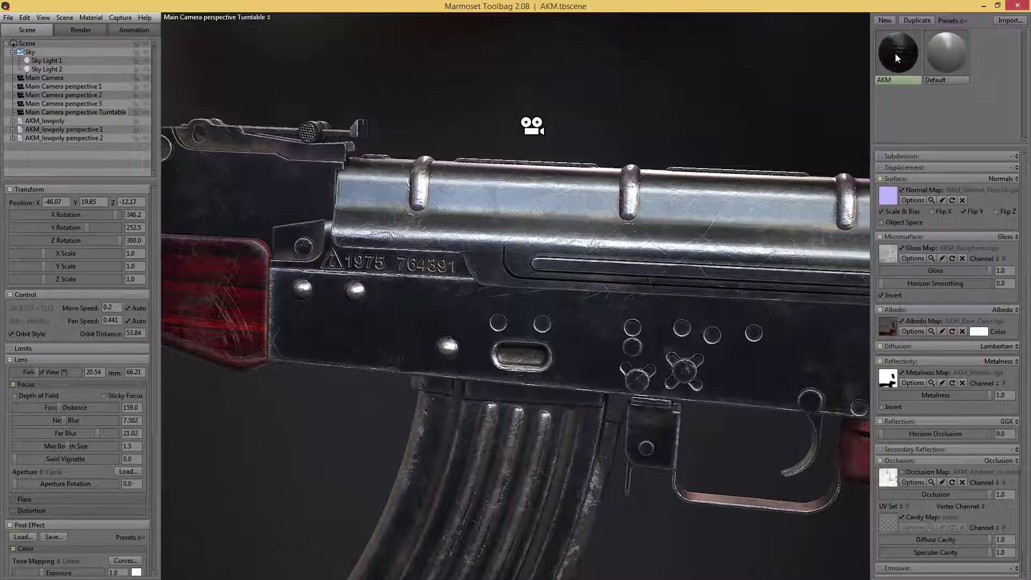
Duplicate the AKM material in Marmoset Toolbag and name the copy AKM_Viewer
click(913, 23)
click(939, 80)
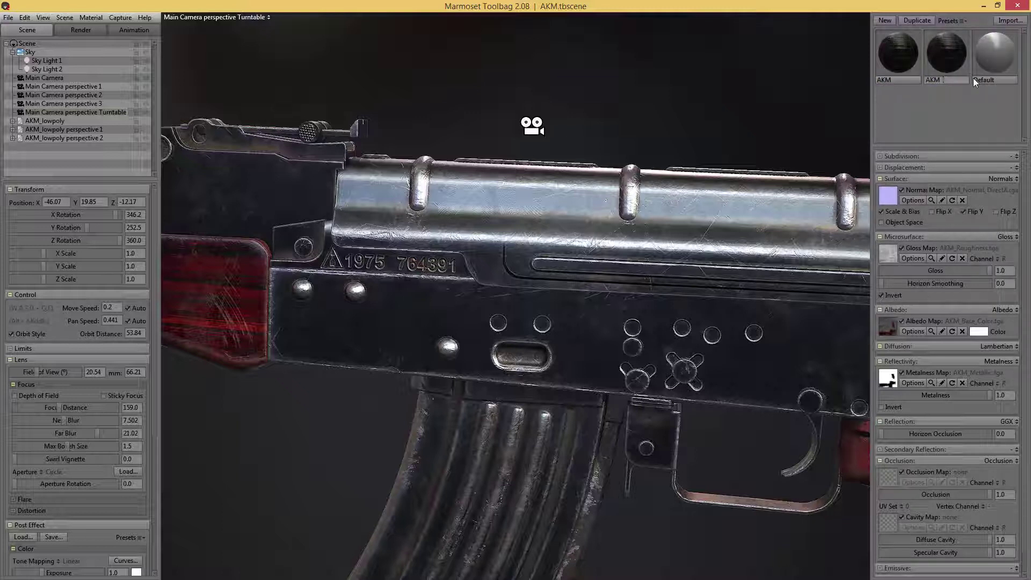
text(AKM_Viewer)
key(Return)
Assign AKM_Metallic from the Marmoset_Viewer folder as the metalness map of AKM_Viewer, and move the folder window out of the way
key(alt+Tab)
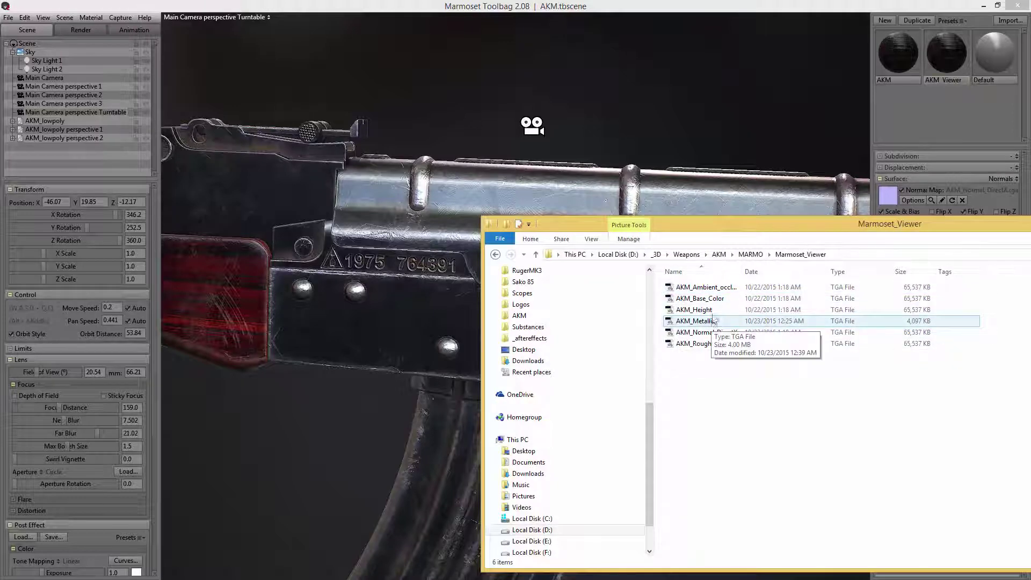
drag(730, 232, 352, 169)
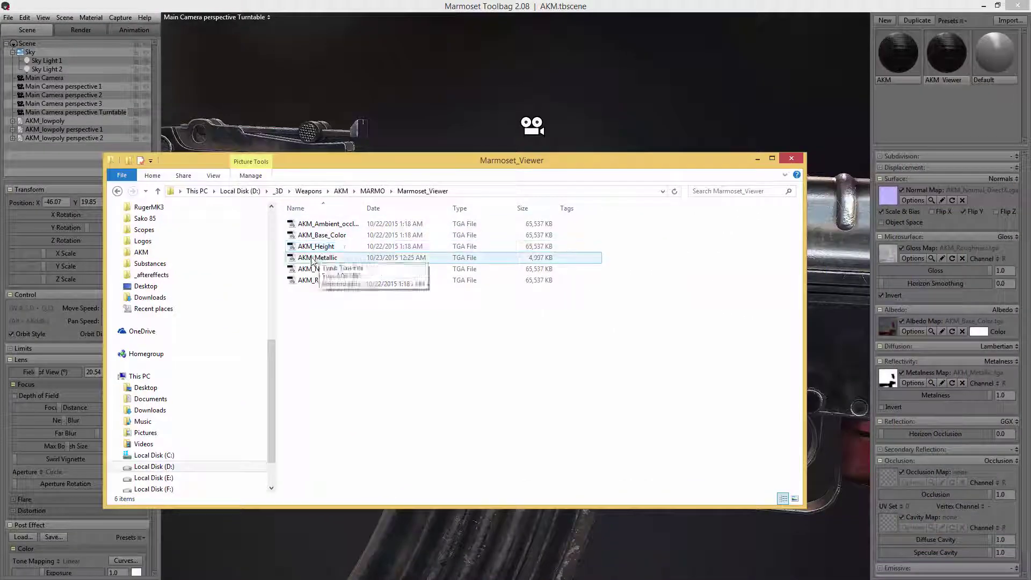
drag(321, 258, 890, 380)
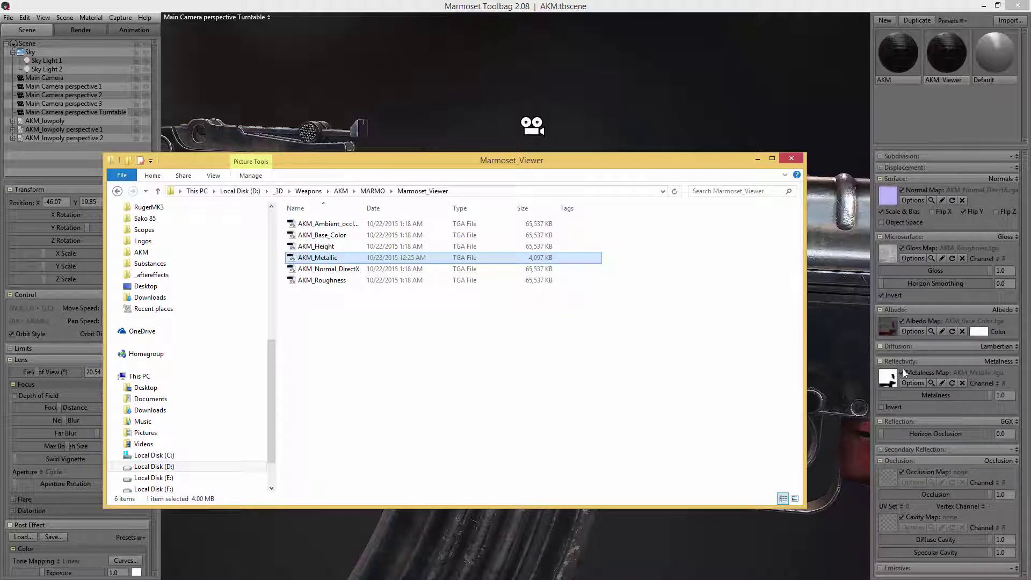
drag(521, 165, 1030, 161)
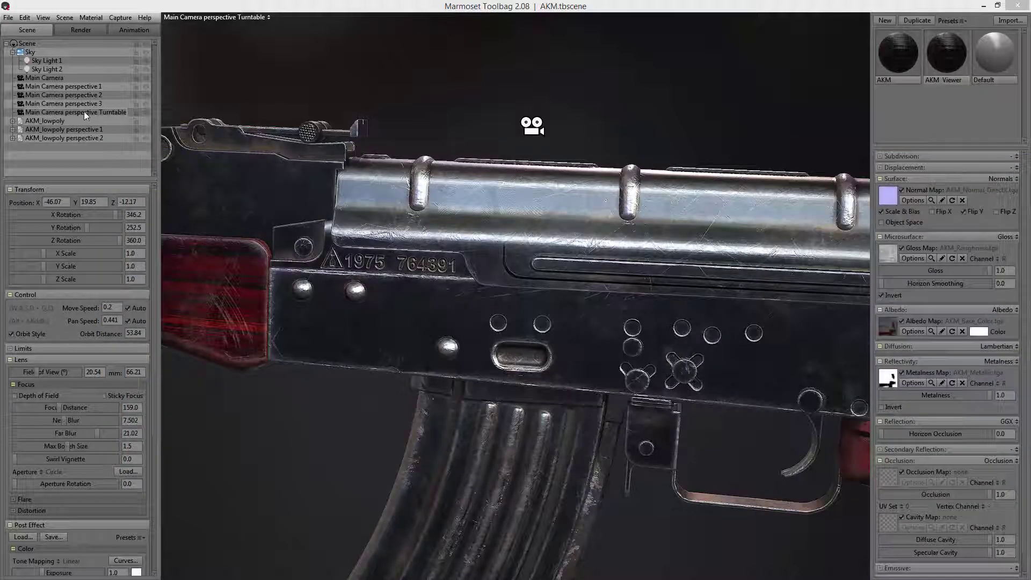
Duplicate the AKM_lowpoly perspective 2 object and rename the copy AKM_lowpoly perspective Viewer
click(71, 138)
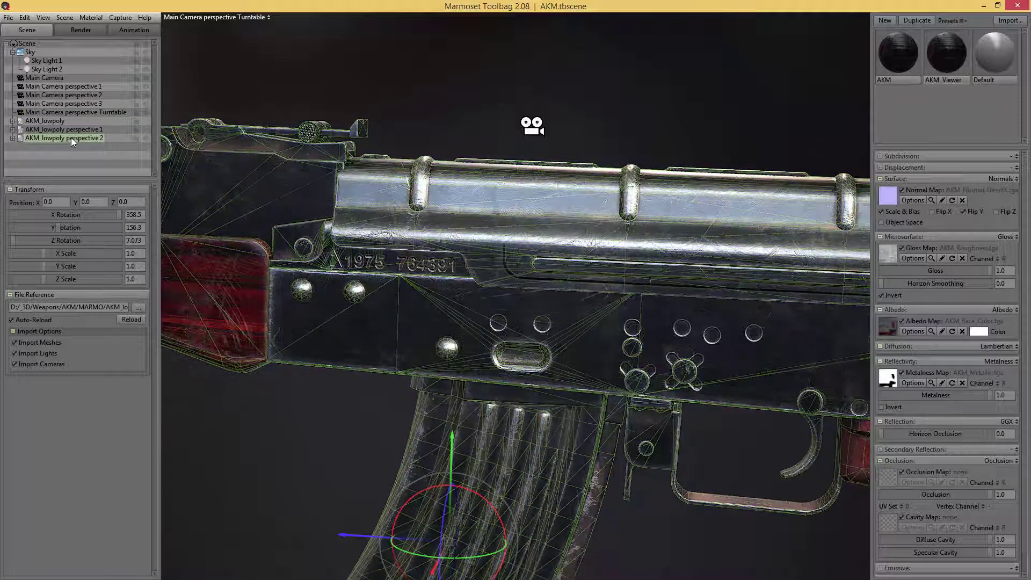
key(ctrl+d)
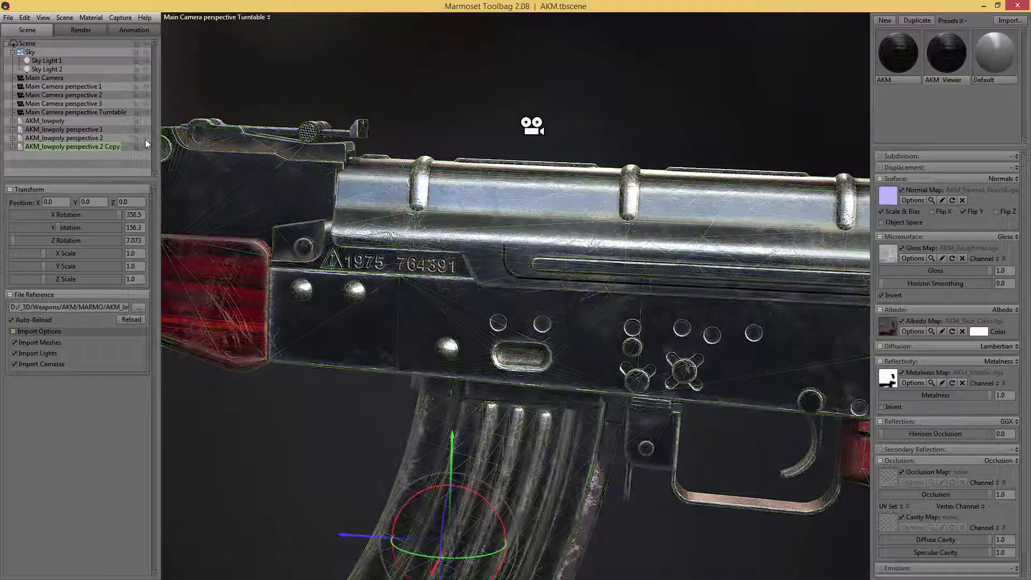
double_click(108, 147)
drag(101, 146, 133, 145)
key(BackSpace)
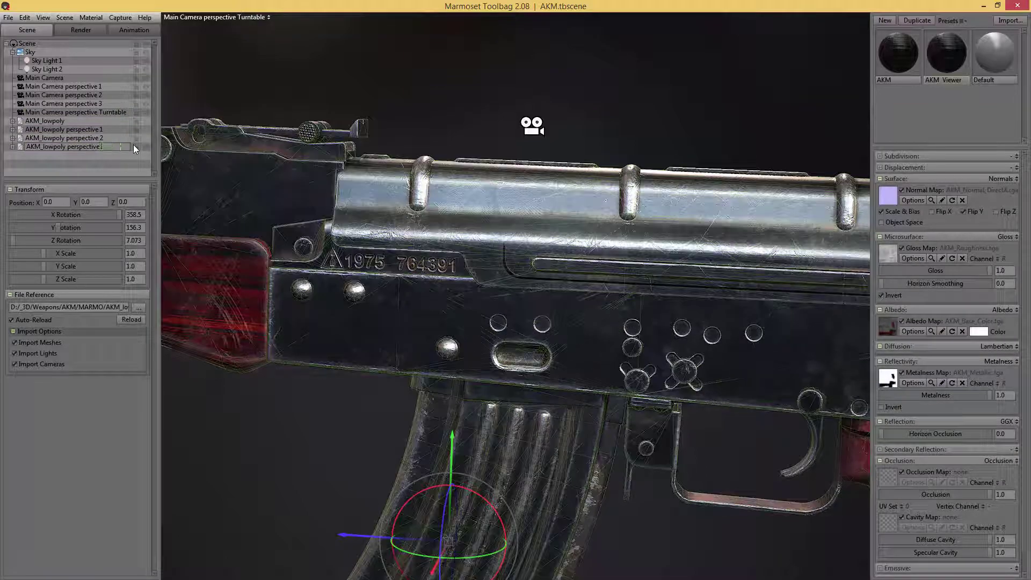
text(Viewer)
key(Return)
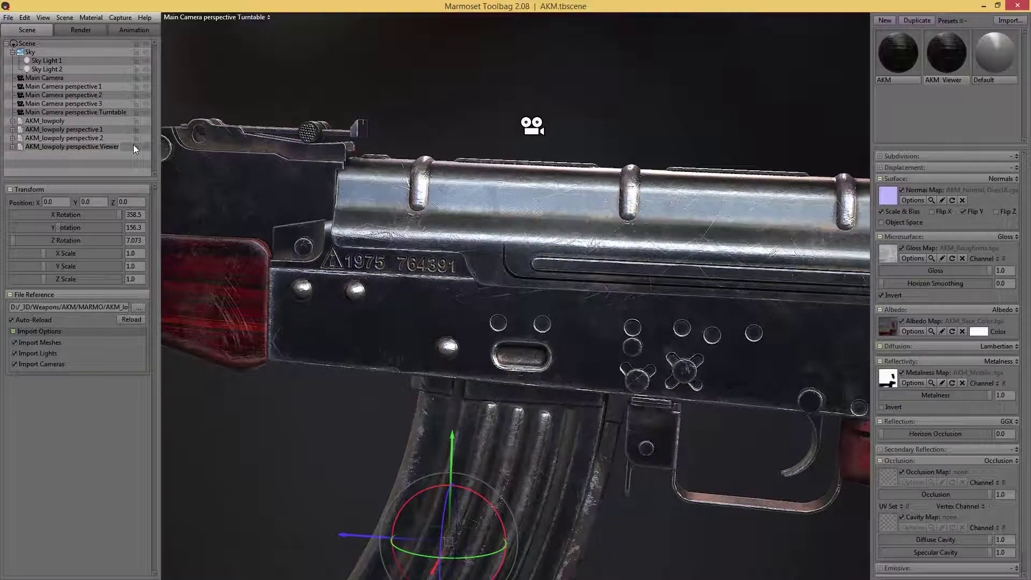
Apply the AKM_Viewer material to the AKM_lowpoly perspective Viewer object and export the scene for Marmoset Viewer
click(43, 147)
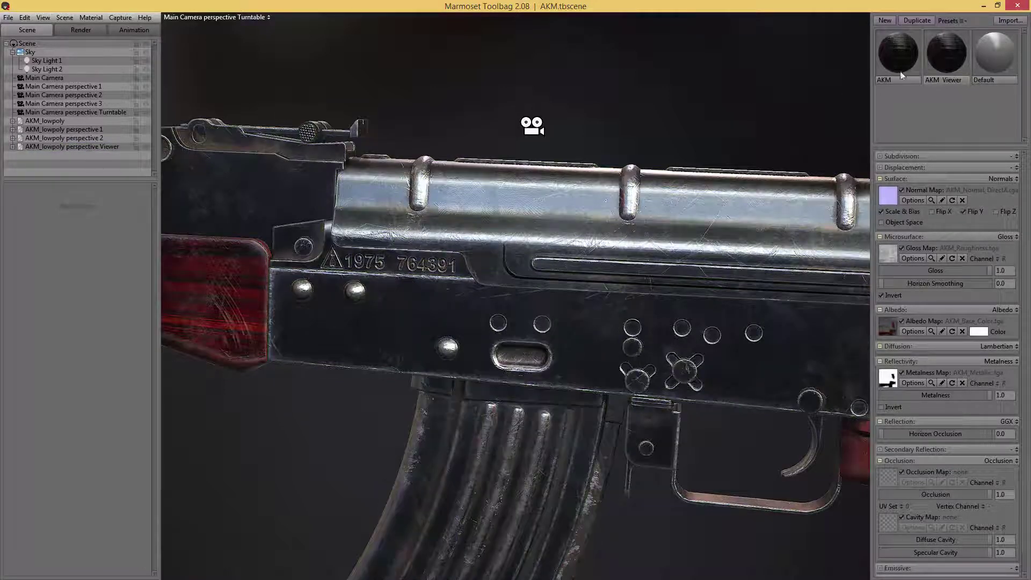
drag(948, 66, 72, 150)
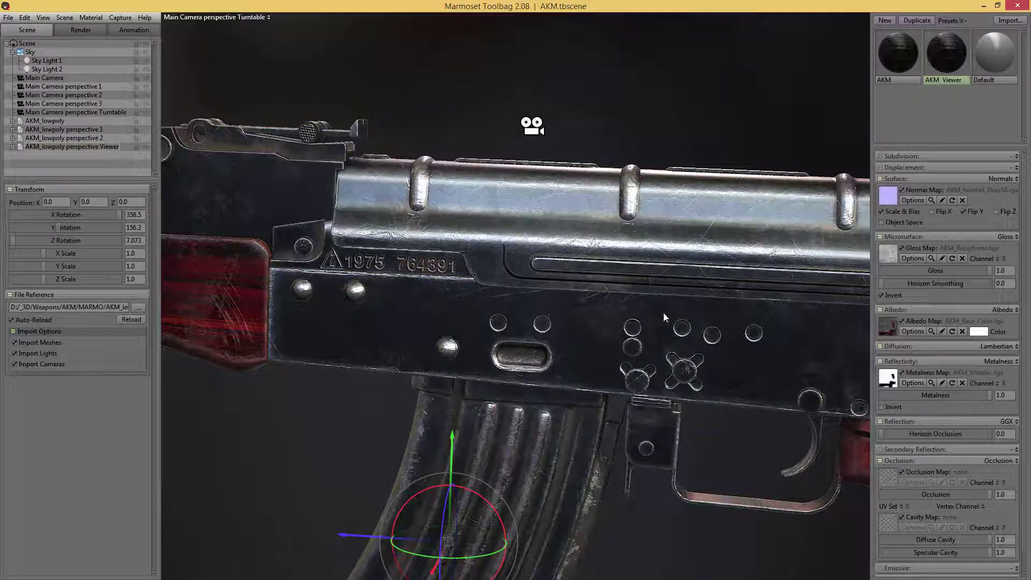
click(8, 18)
click(32, 109)
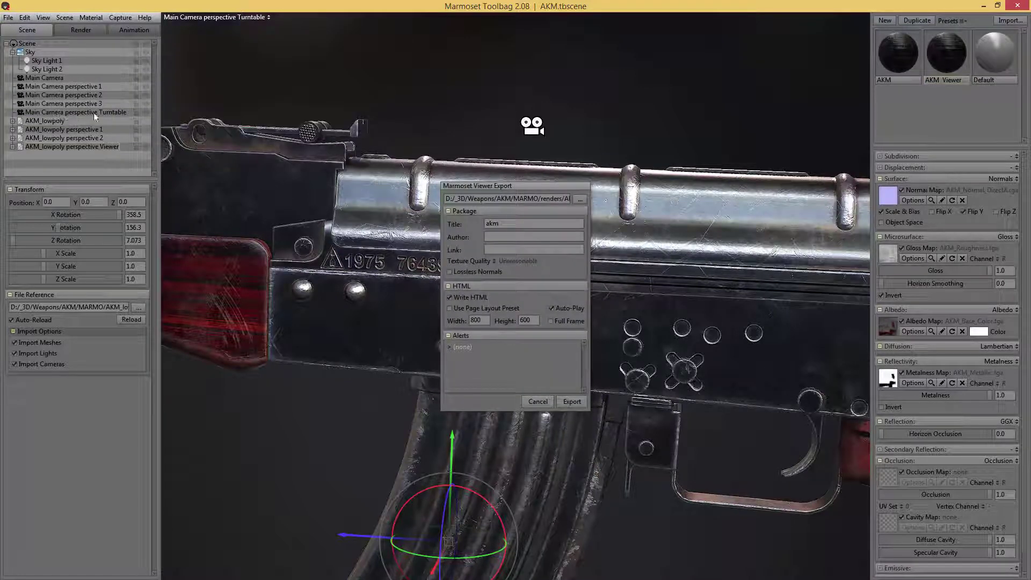
click(572, 402)
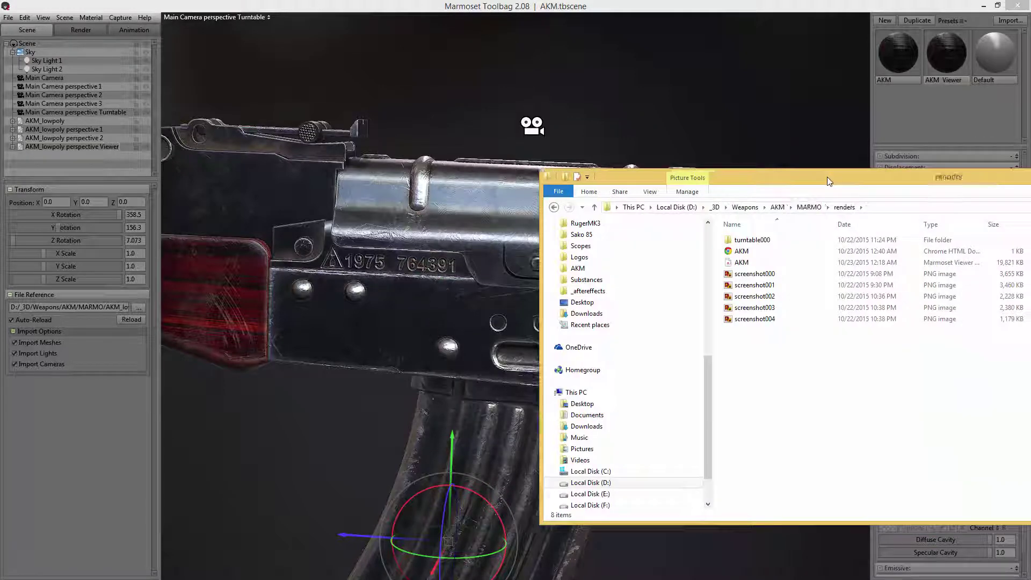
Check the file size of the exported AKM viewer file in the renders folder, and move the folder window aside
drag(828, 176, 671, 166)
click(637, 250)
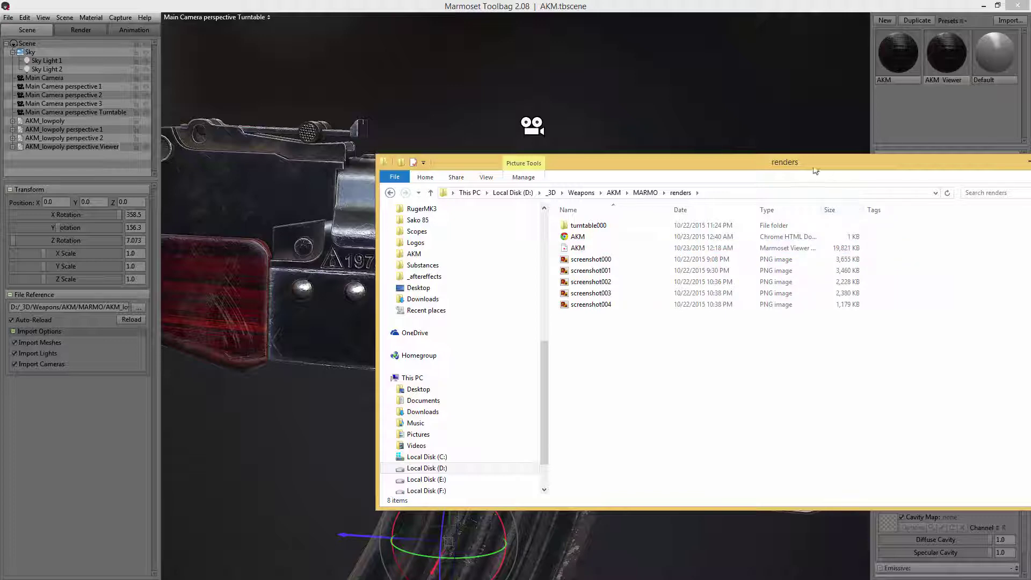
drag(731, 164, 1030, 164)
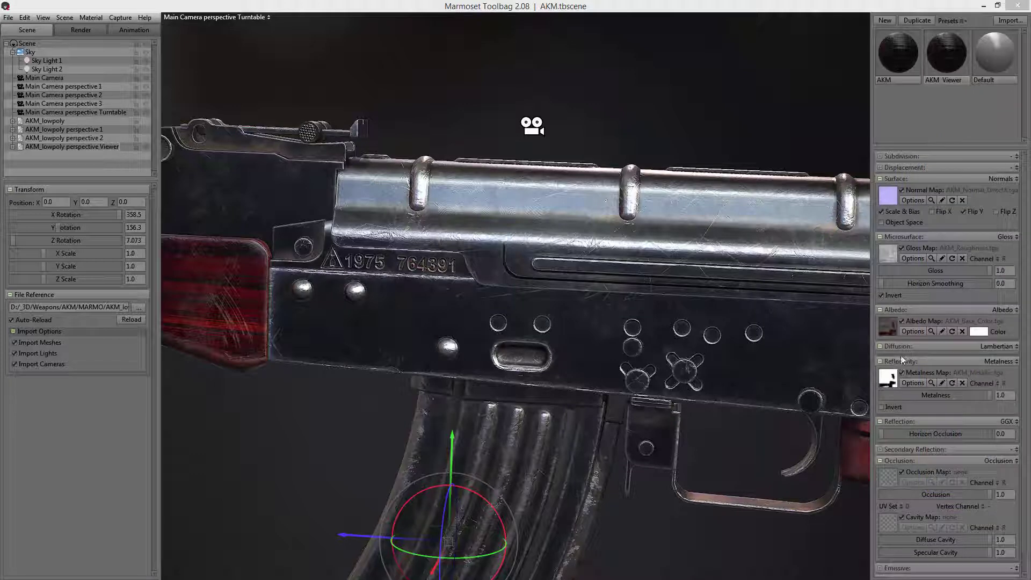
click(929, 298)
Open the AKM_Roughness texture from the Marmoset_Viewer folder in Photoshop
drag(1030, 141, 686, 148)
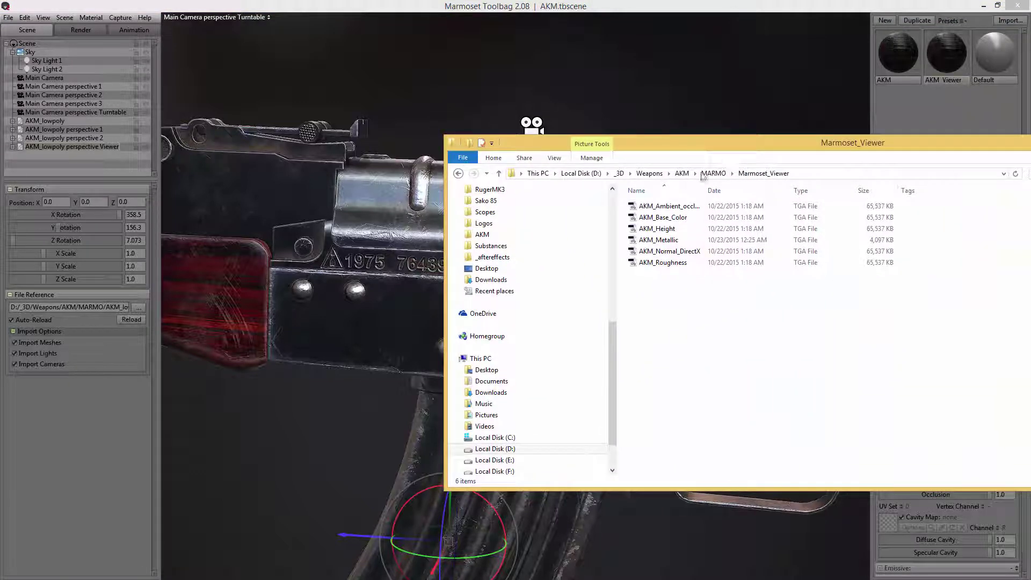
click(685, 262)
right_click(669, 263)
mouse_move(741, 306)
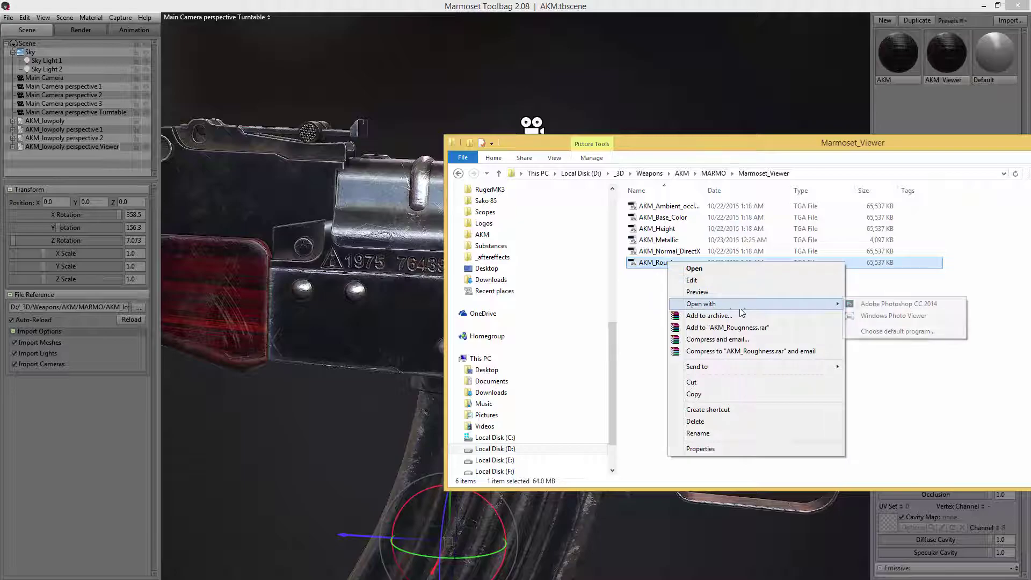
click(899, 303)
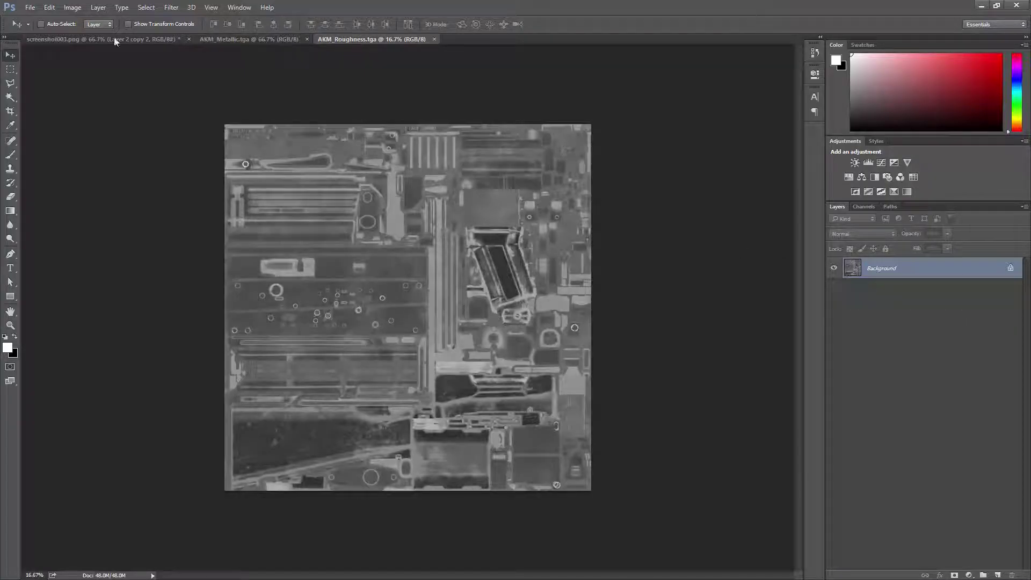
Resize the AKM_Roughness texture to 2048 × 2048 pixels and save the file
click(72, 7)
click(86, 84)
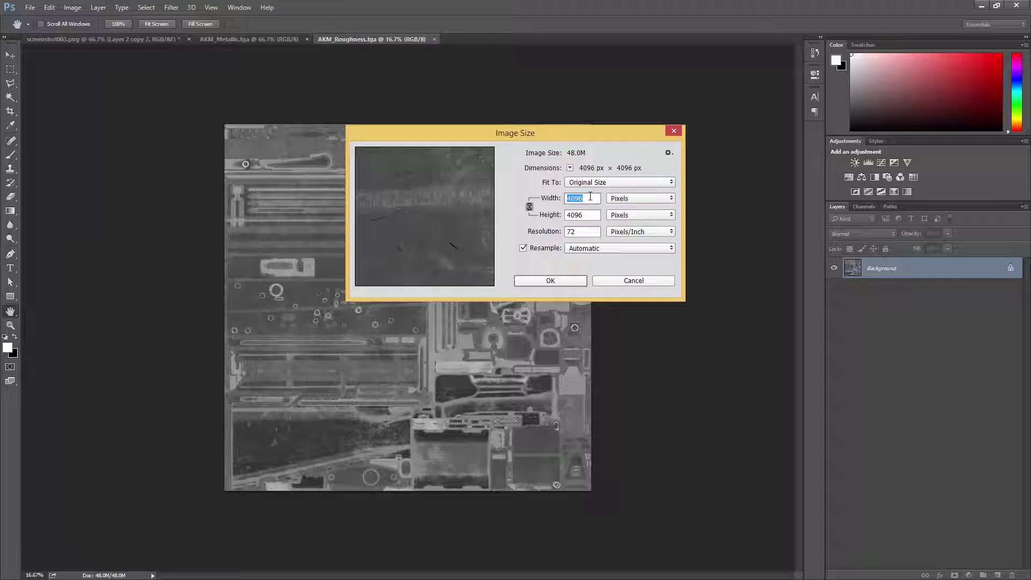
text(2048)
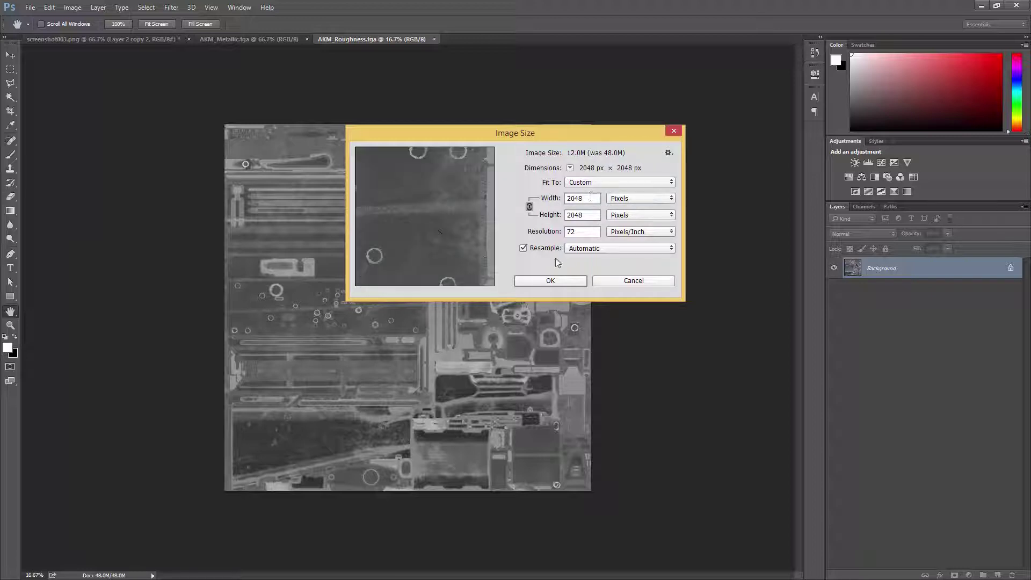
click(551, 279)
key(v)
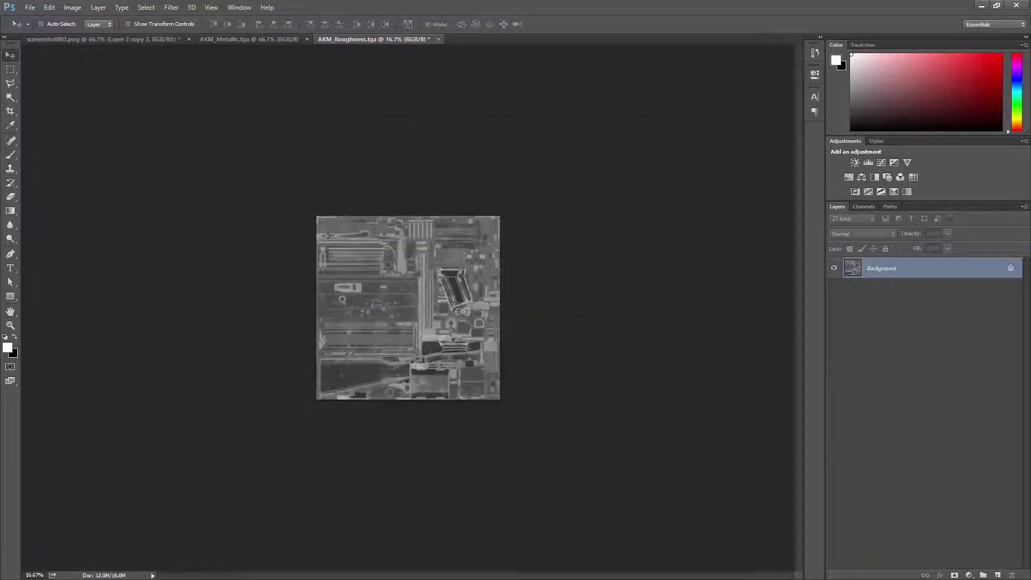
key(ctrl+s)
Return to Marmoset Toolbag and assign AKM_Roughness from the Marmoset_Viewer folder as the gloss map of AKM_Viewer
key(alt+Tab)
click(8, 17)
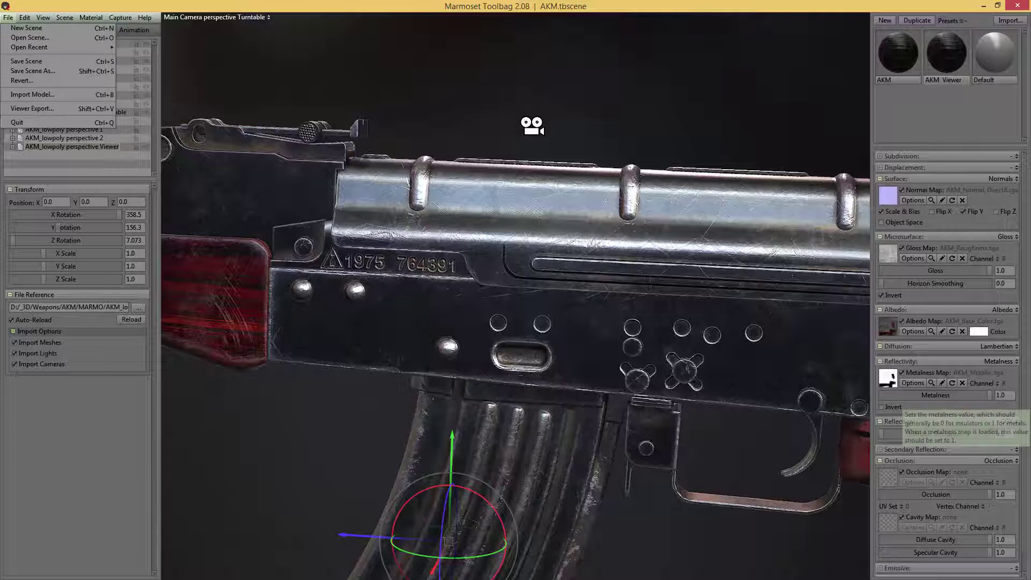
key(alt+Tab)
drag(795, 149, 722, 392)
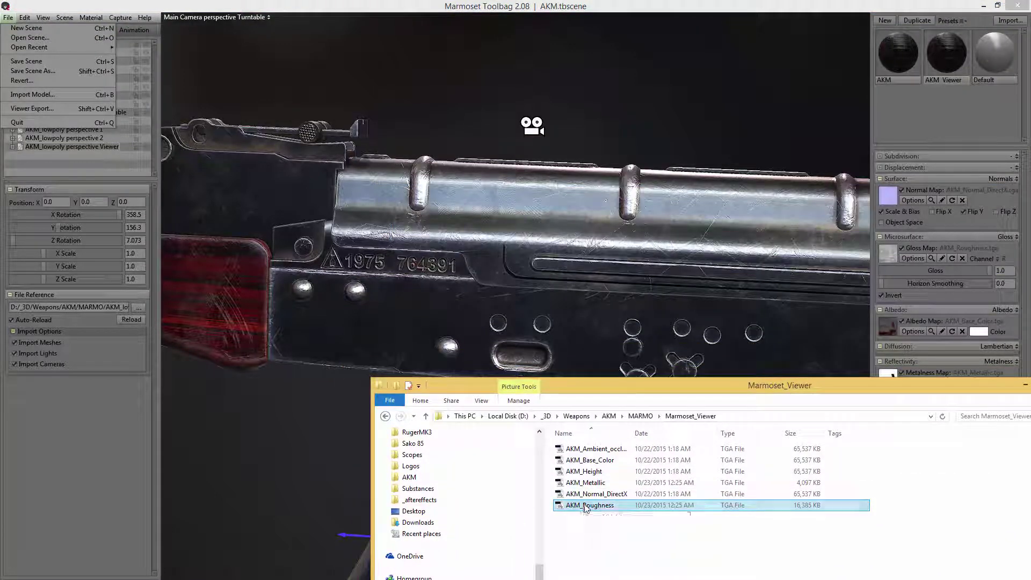
drag(585, 506, 589, 167)
click(669, 380)
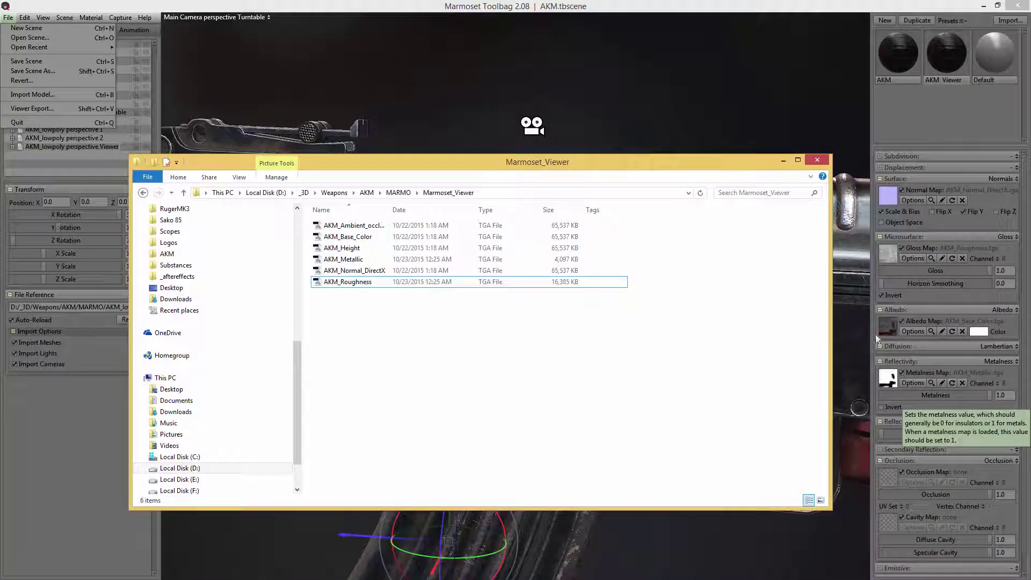
drag(336, 282, 888, 253)
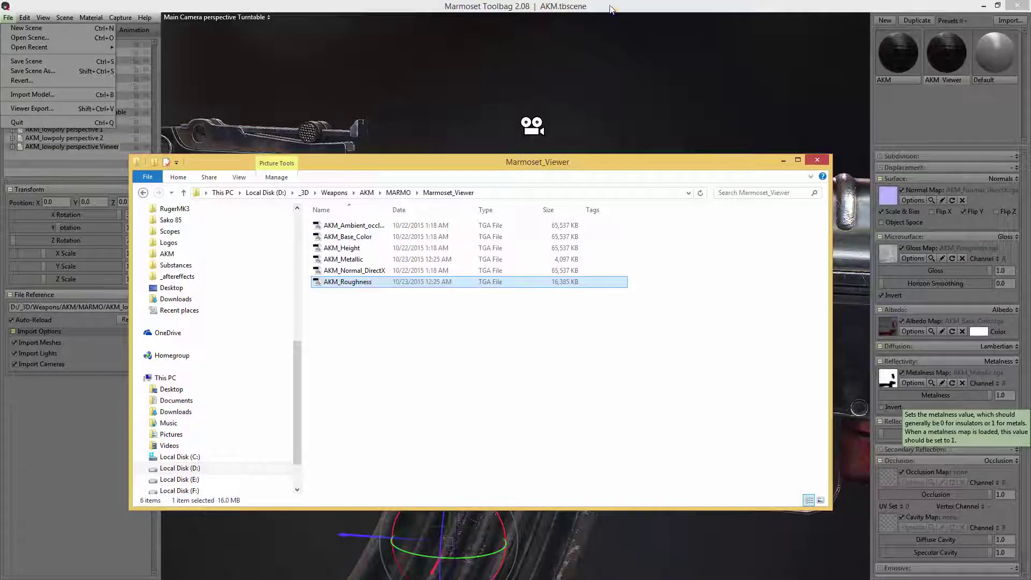
click(607, 28)
Reapply the AKM_Viewer material to AKM_lowpoly perspective Viewer and export the scene for Marmoset Viewer again
click(948, 53)
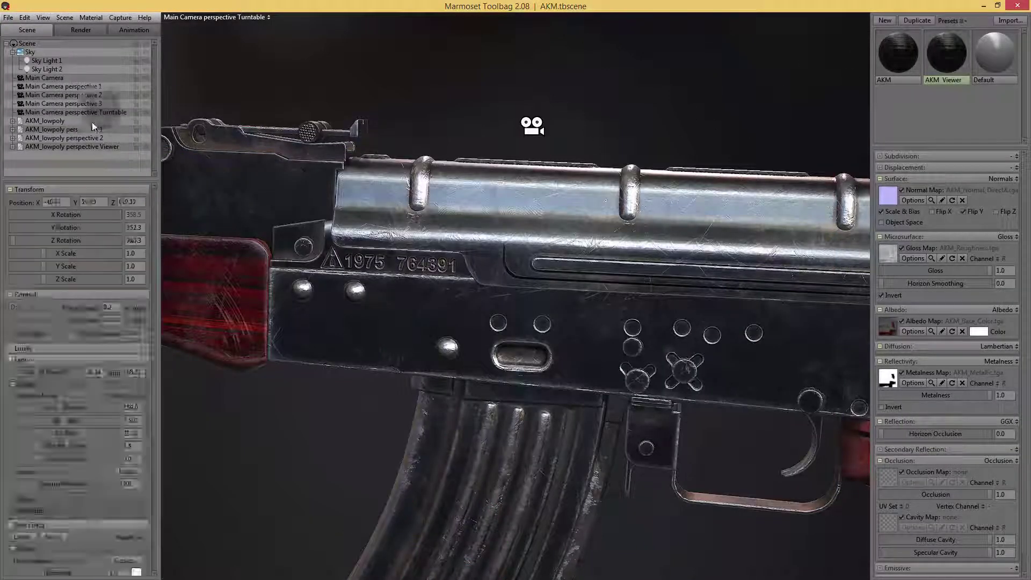
click(91, 146)
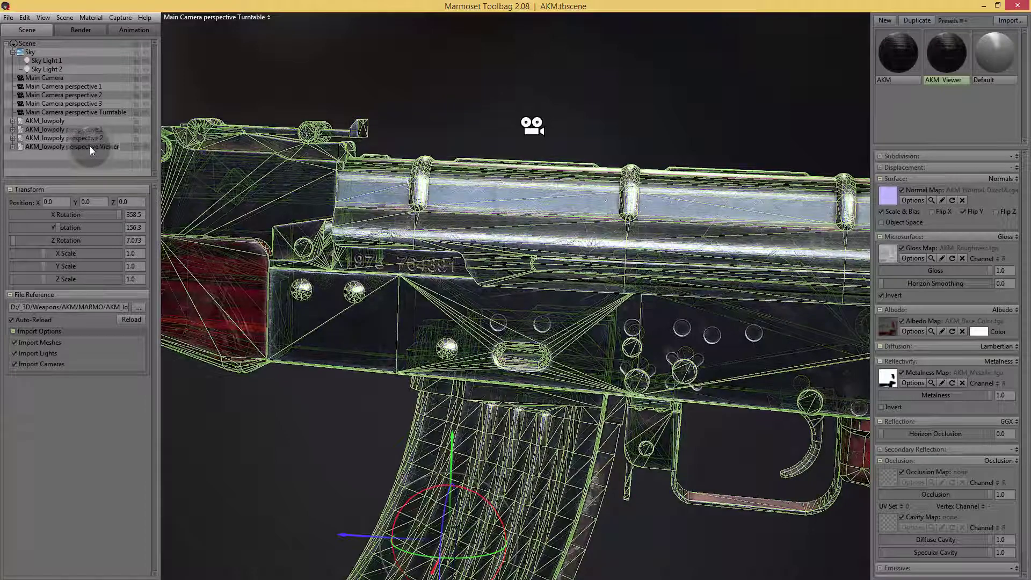
click(7, 18)
click(37, 110)
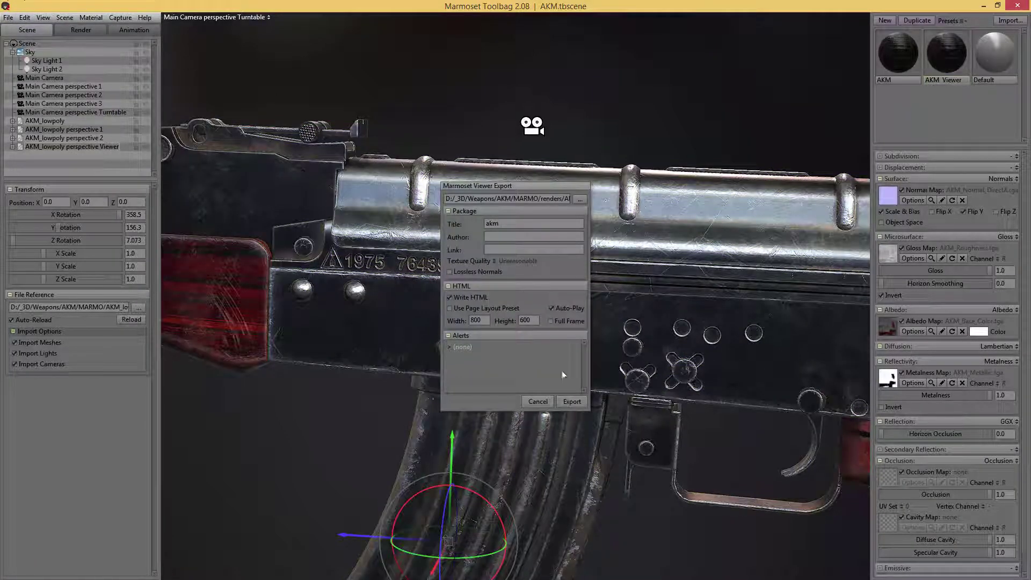
click(572, 402)
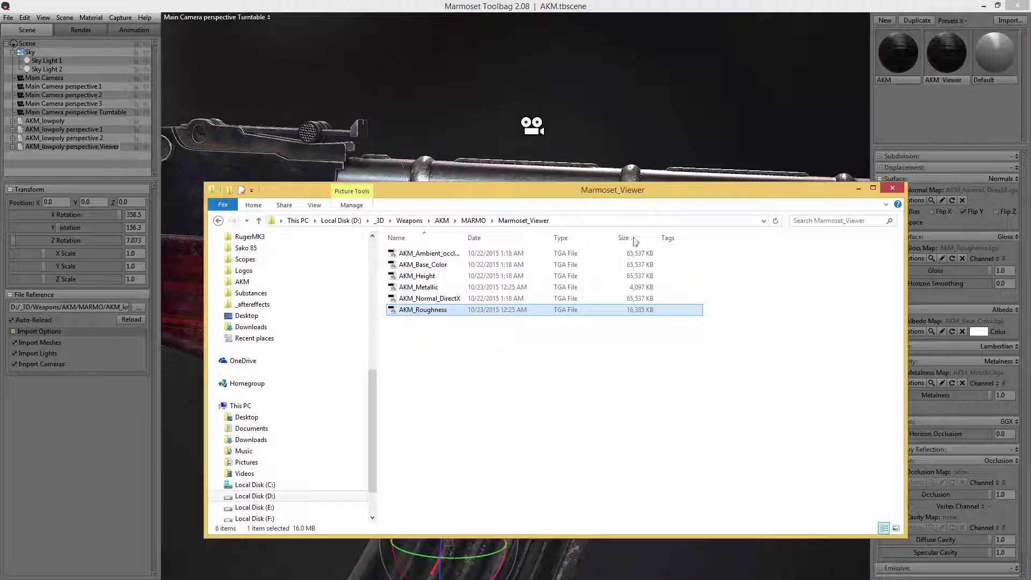
Go to the renders folder to check the re-exported viewer file's size, and move the folder window out of the way
key(BackSpace)
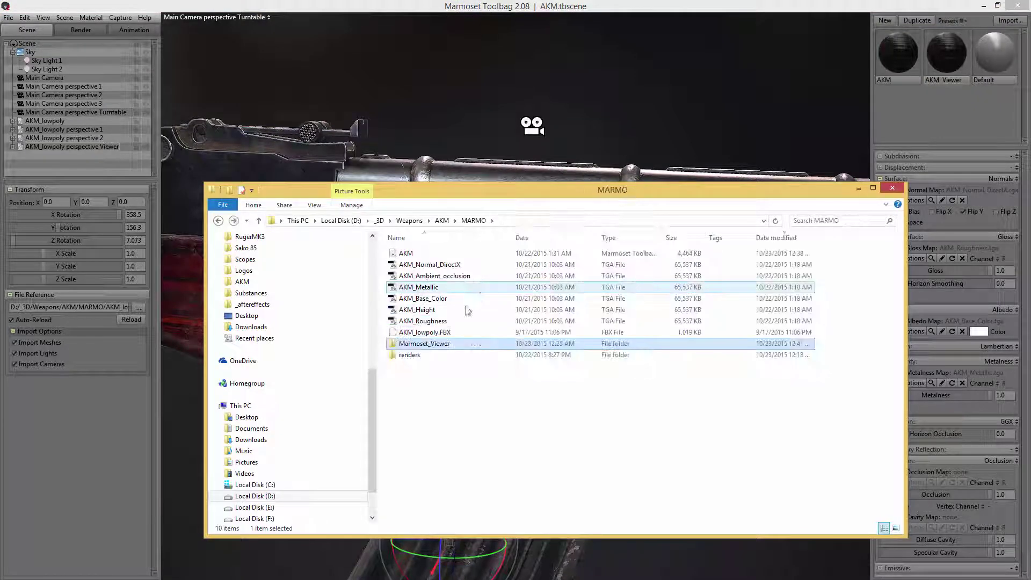
double_click(424, 356)
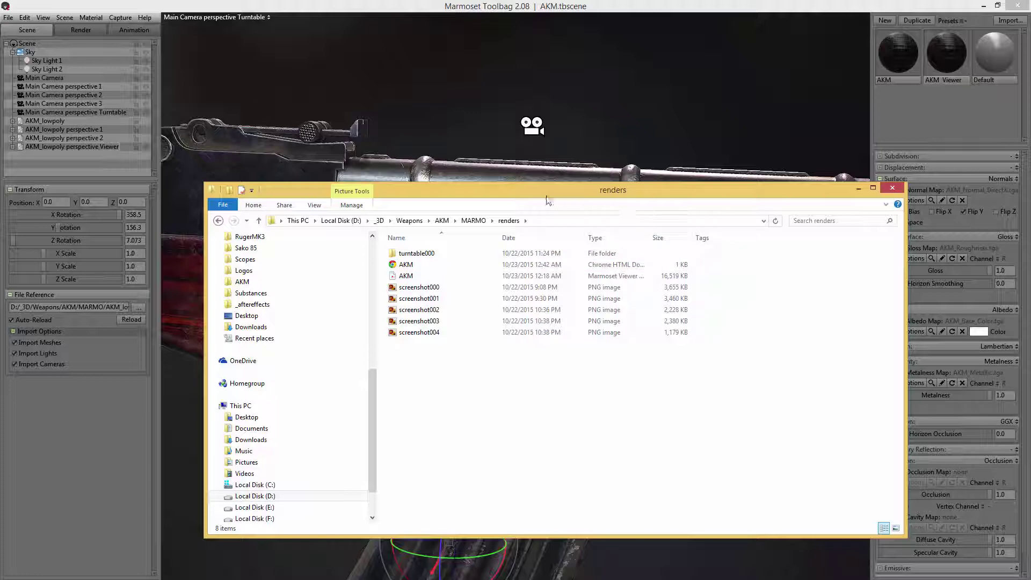
drag(564, 202, 1030, 175)
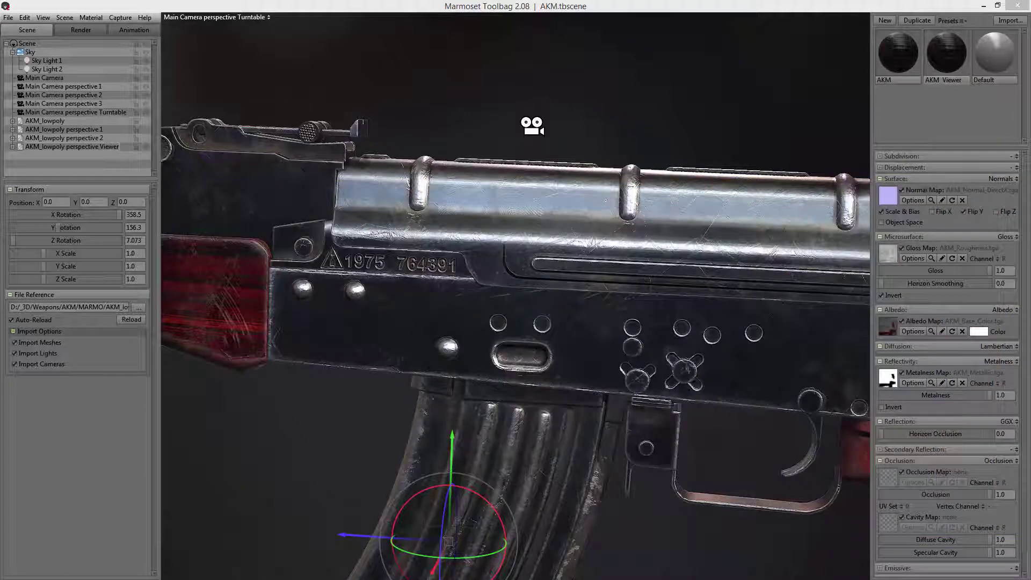
click(936, 294)
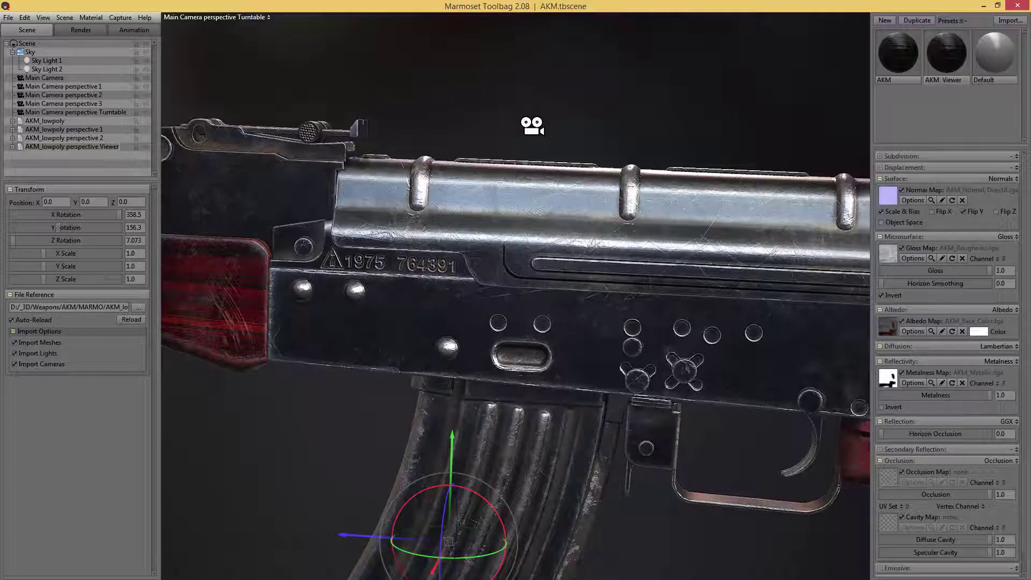
Open the AKM_Base_Color texture from the Marmoset_Viewer folder in Photoshop
drag(1030, 152, 617, 157)
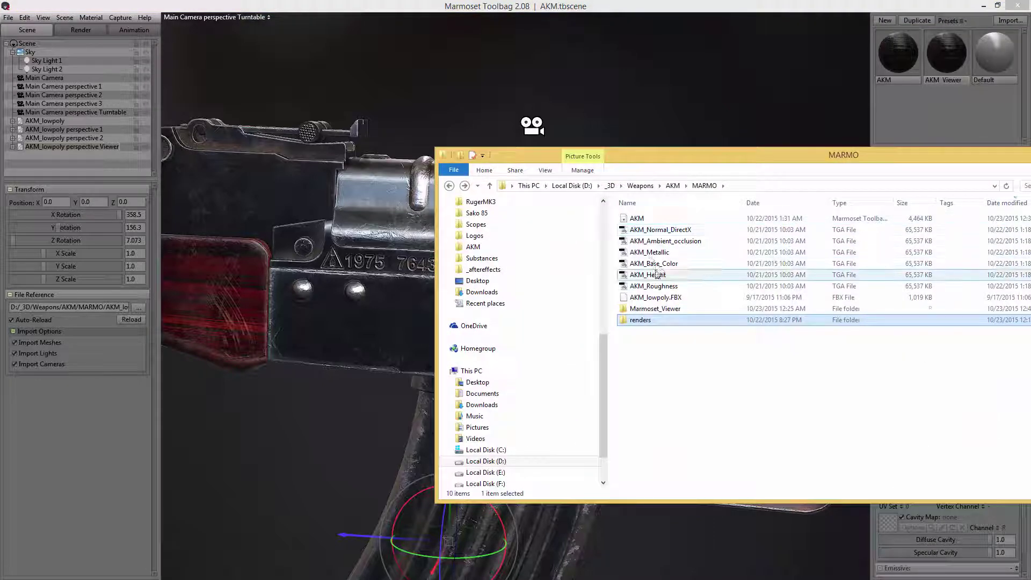
double_click(669, 311)
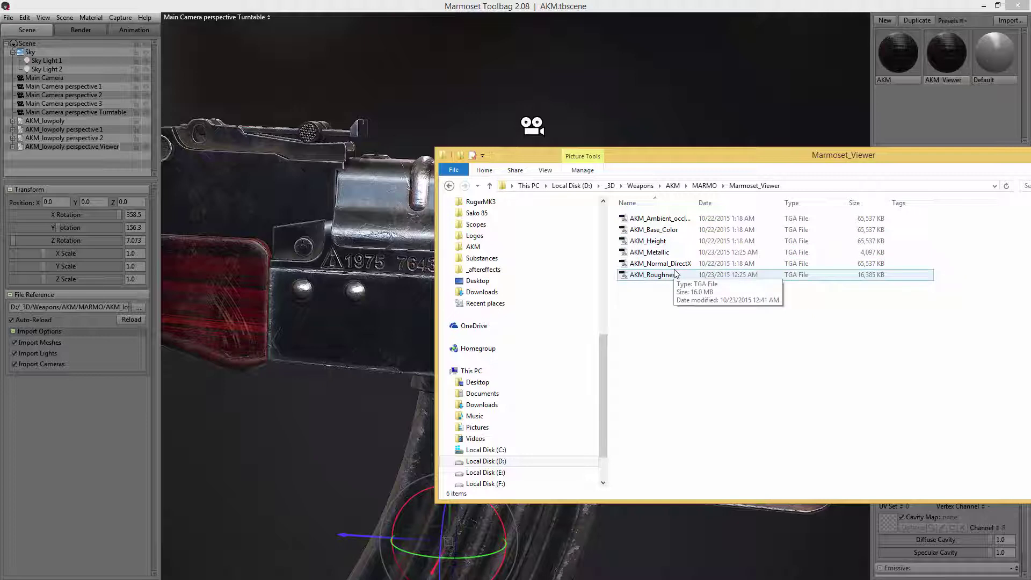
right_click(653, 230)
mouse_move(723, 274)
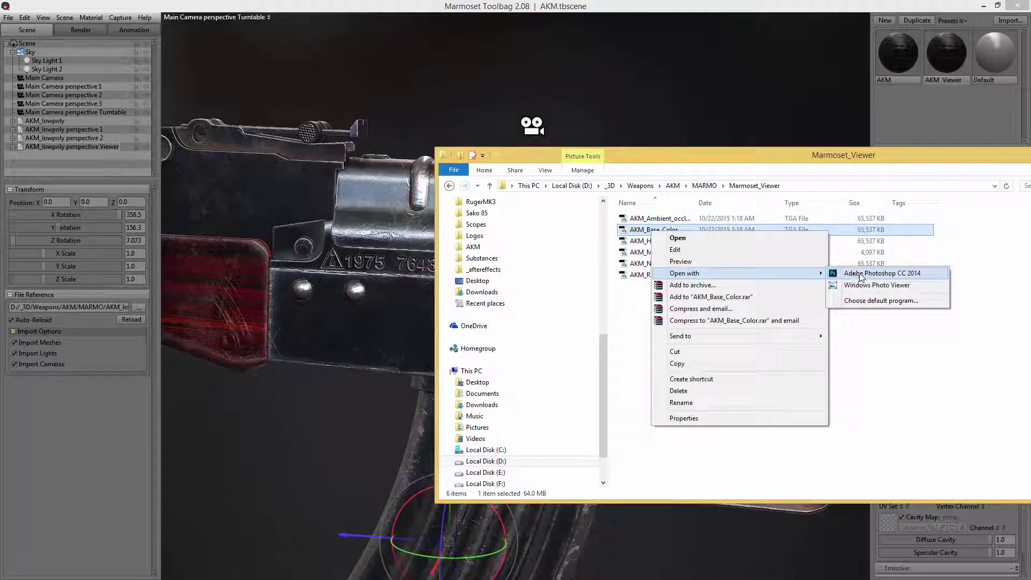
click(902, 272)
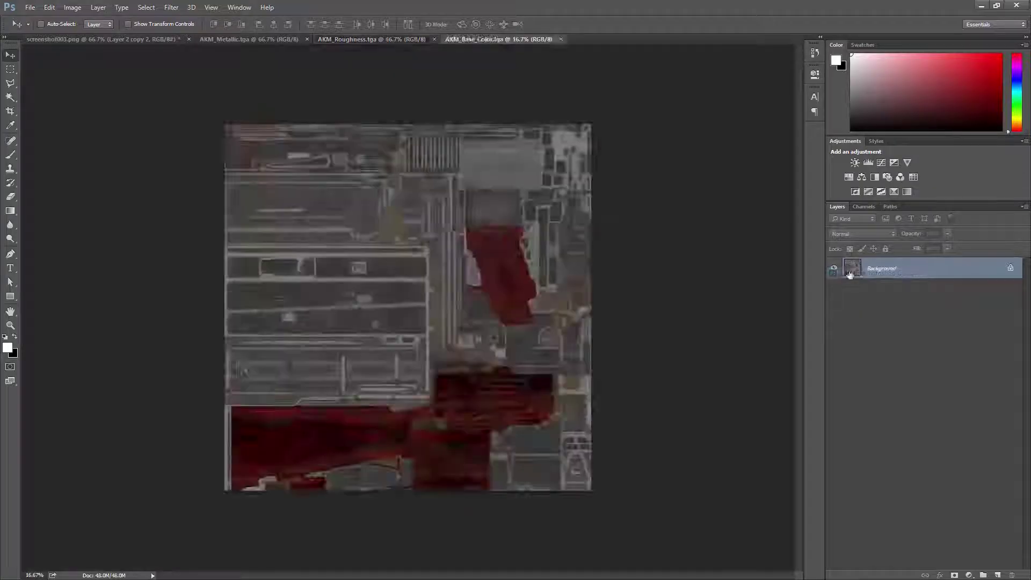
Resize the AKM_Base_Color texture to 2048 × 2048 pixels, inspect it enlarged, and save the file
click(73, 7)
click(86, 86)
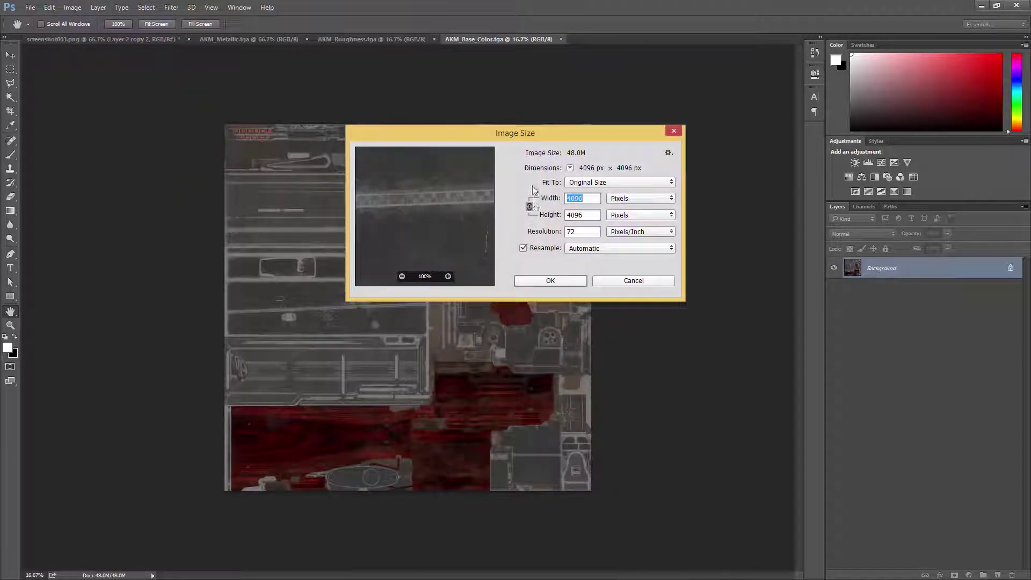
text(2048)
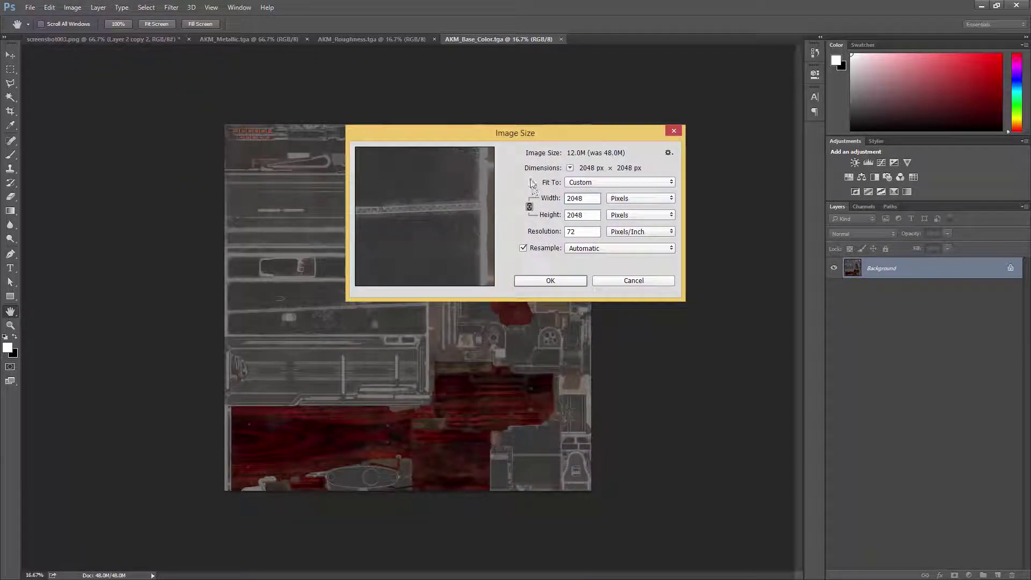
click(550, 279)
key(v)
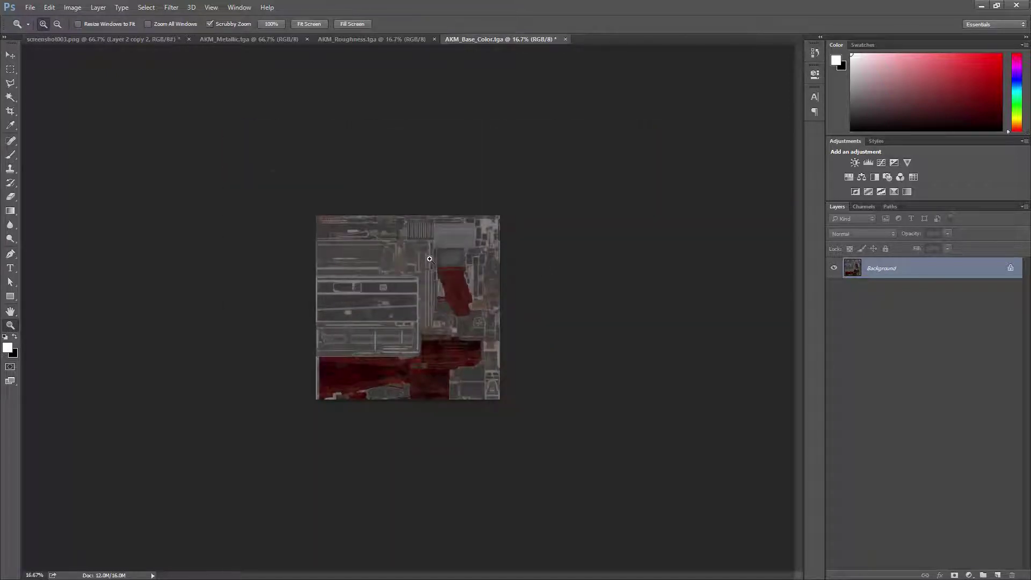
key(ctrl+plus)
key(ctrl+plus)
key(ctrl+plus)
key(ctrl+s)
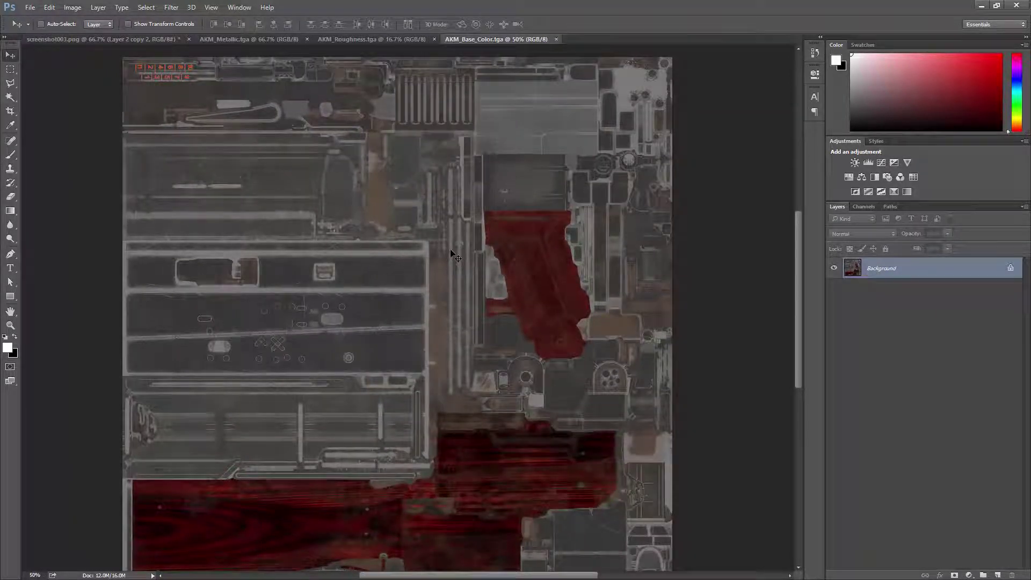
Return to Marmoset Toolbag and assign the resized AKM_Base_Color texture from the Marmoset_Viewer folder as the material's albedo map
click(981, 5)
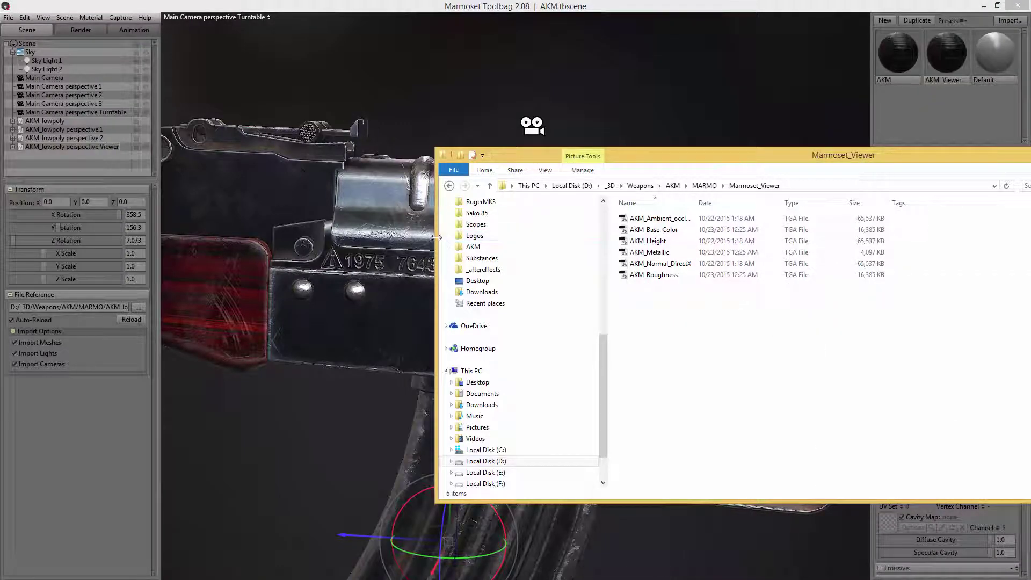
drag(647, 161, 460, 159)
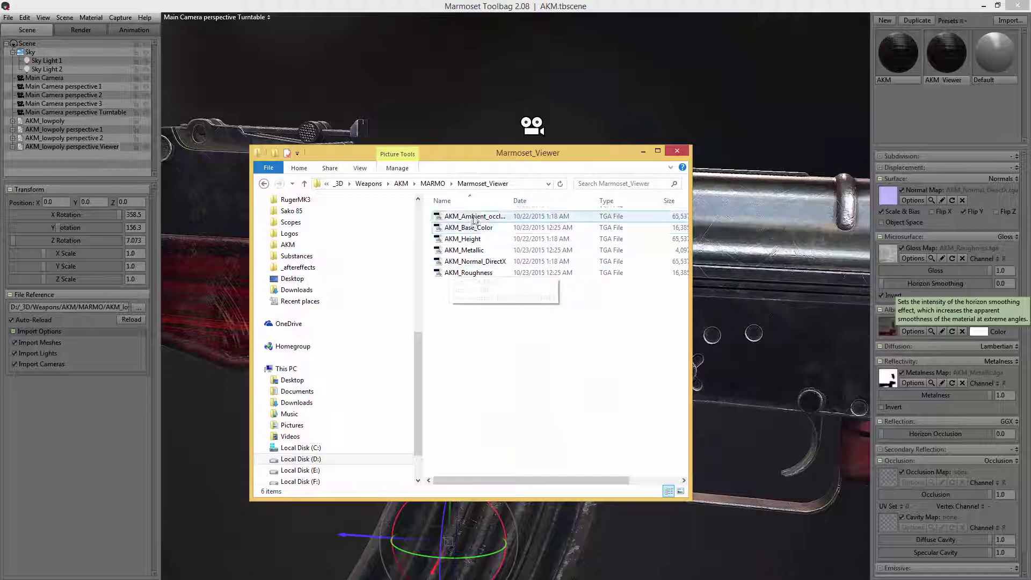
drag(469, 231, 866, 310)
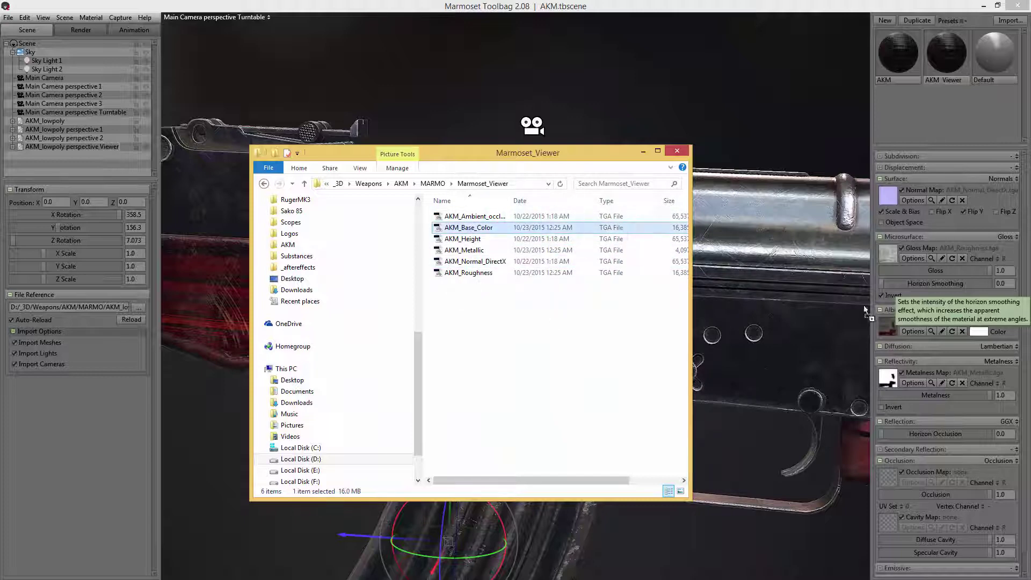
drag(594, 158, 611, 161)
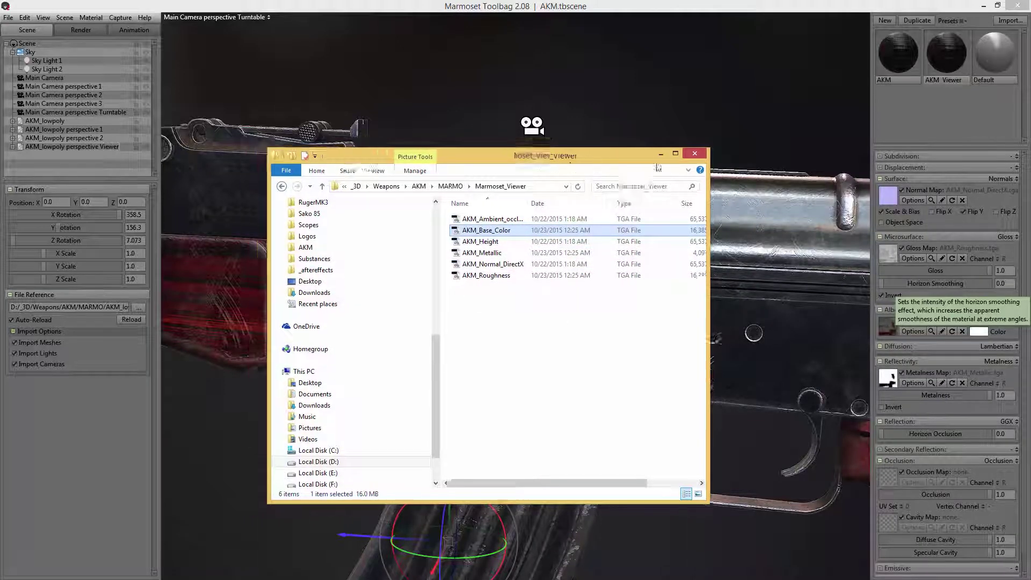
click(661, 155)
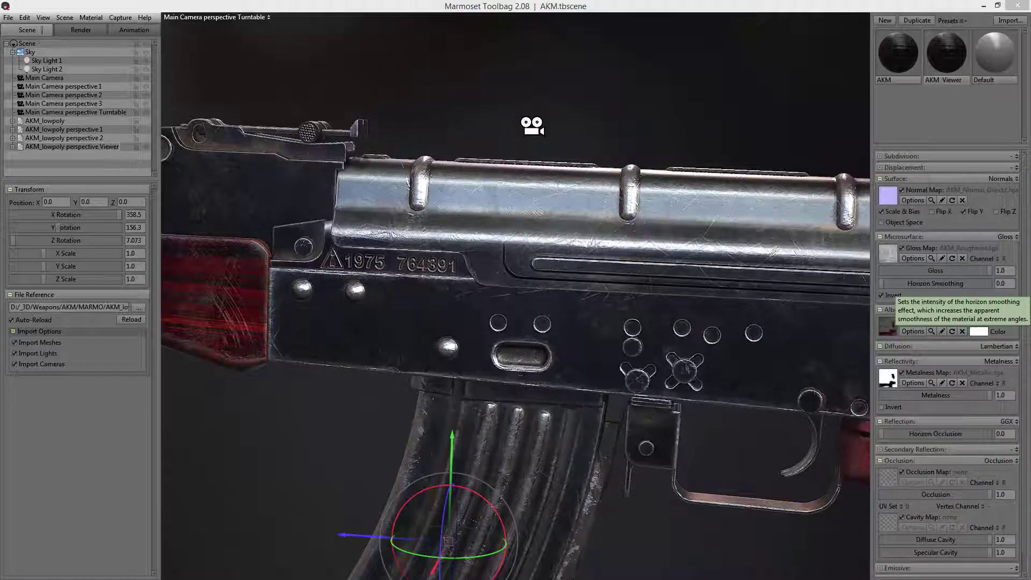
Export the scene for Marmoset Viewer again with the existing settings and check the exported file in the renders folder
click(8, 17)
click(32, 108)
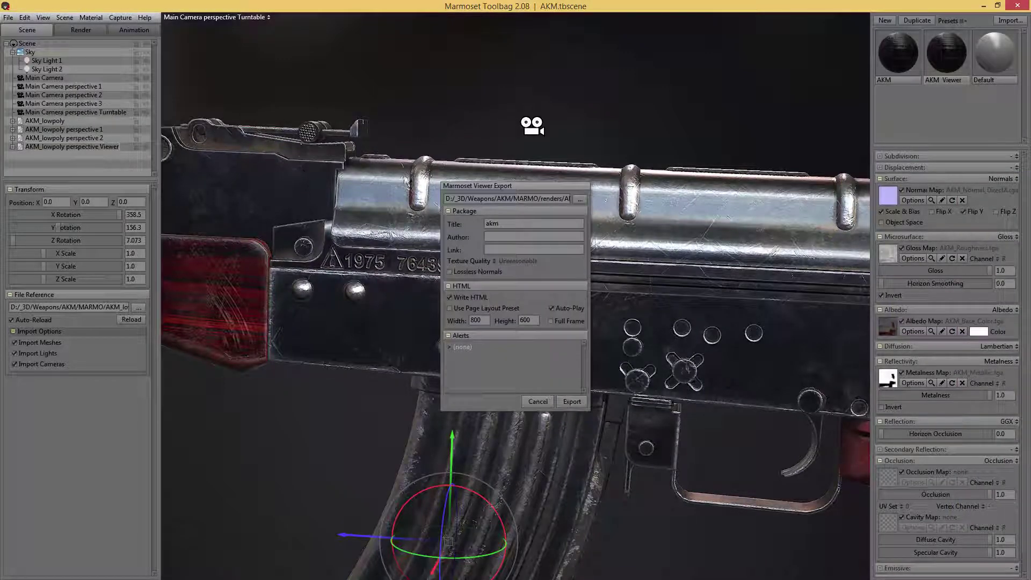
click(572, 402)
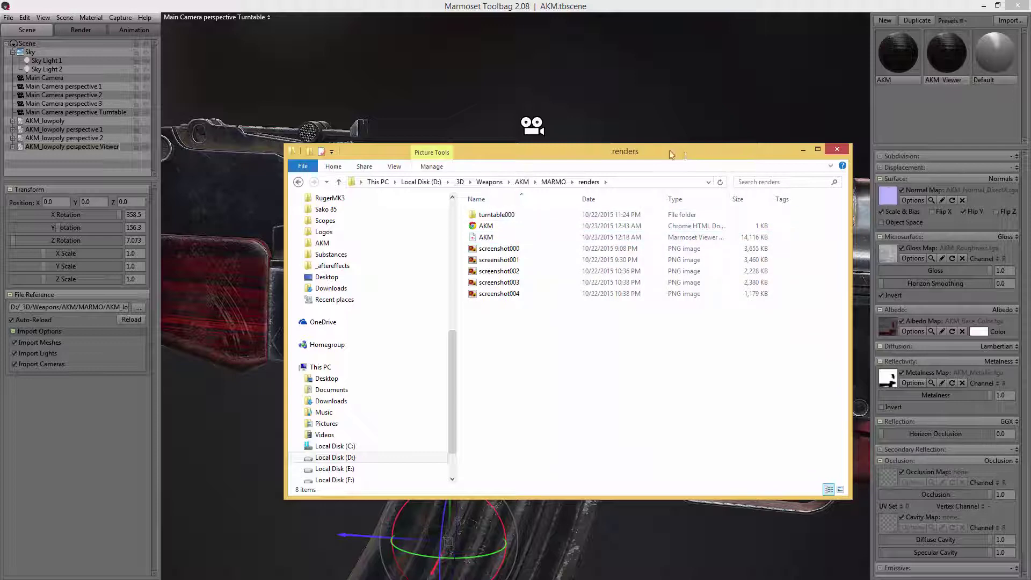
drag(670, 155, 1030, 158)
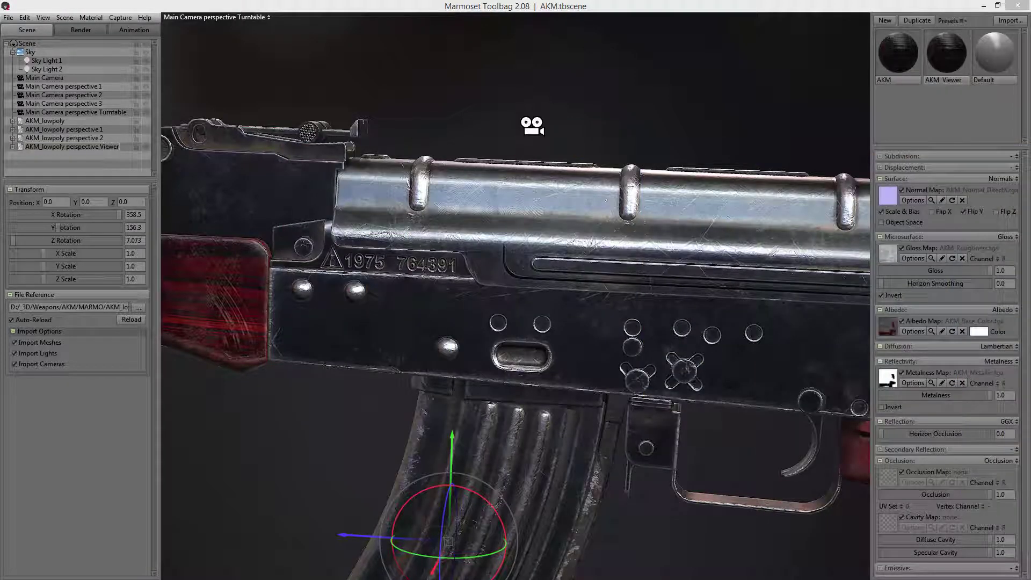
Switch to the browser and look through the ArtStation profile gallery and the MK2 "Pineapple" Grenade tutorial artwork, then return to the profile
drag(1030, 97, 674, 52)
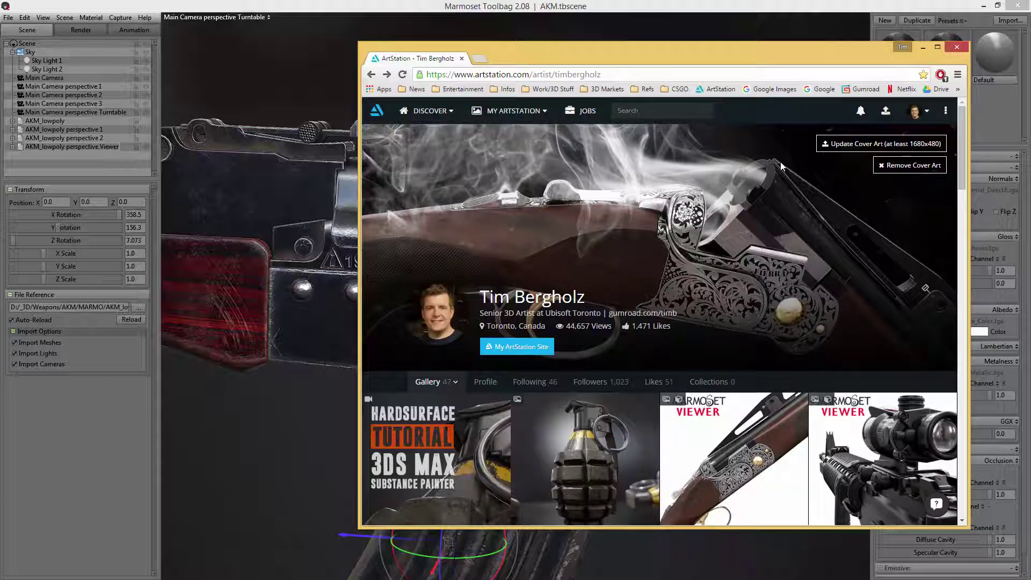
drag(961, 148, 936, 128)
scroll(617, 342, down, 1)
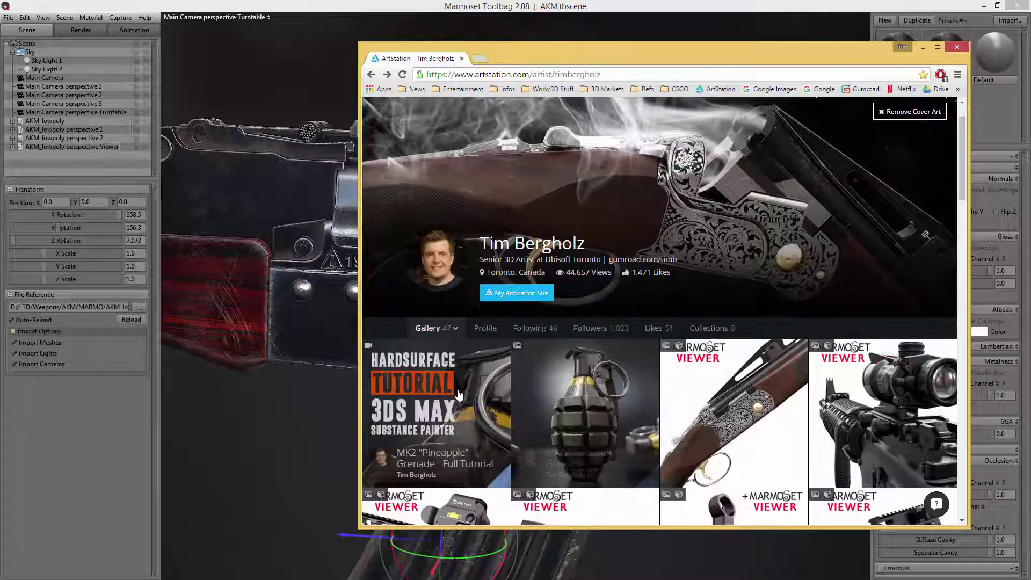
click(587, 344)
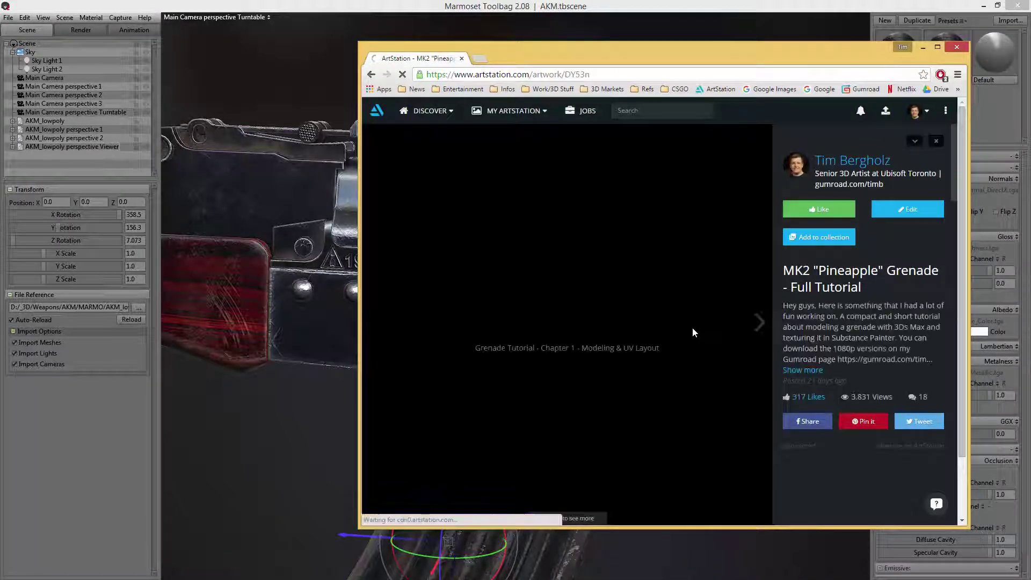
scroll(736, 330, down, 1)
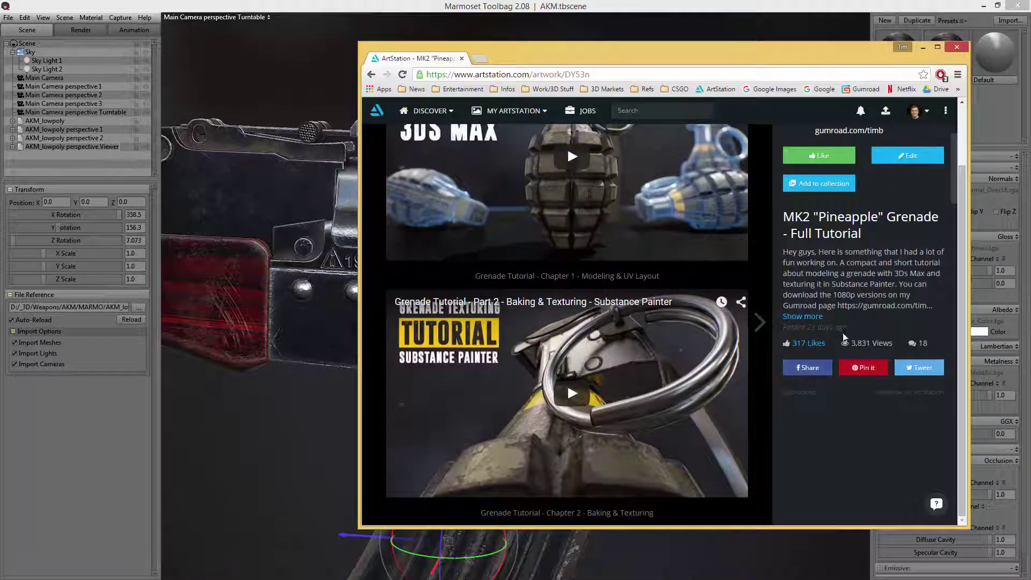
scroll(841, 330, down, 5)
scroll(844, 339, up, 6)
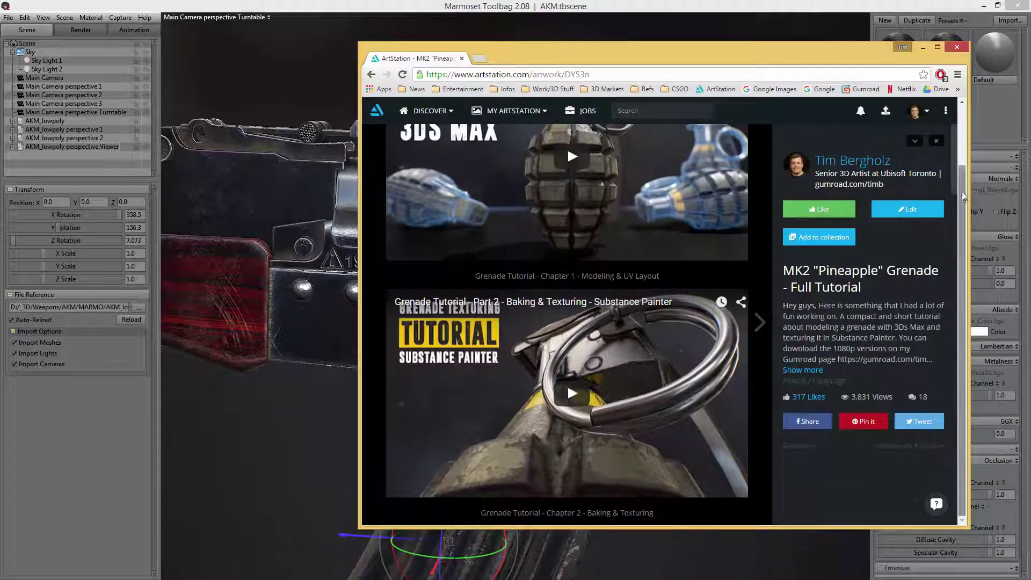
scroll(965, 111, up, 1)
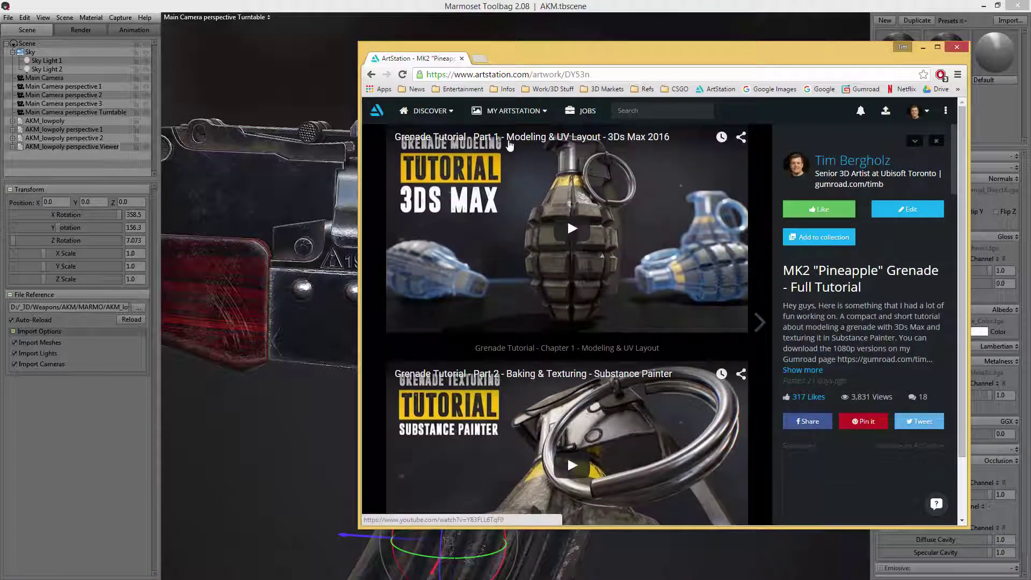
click(827, 160)
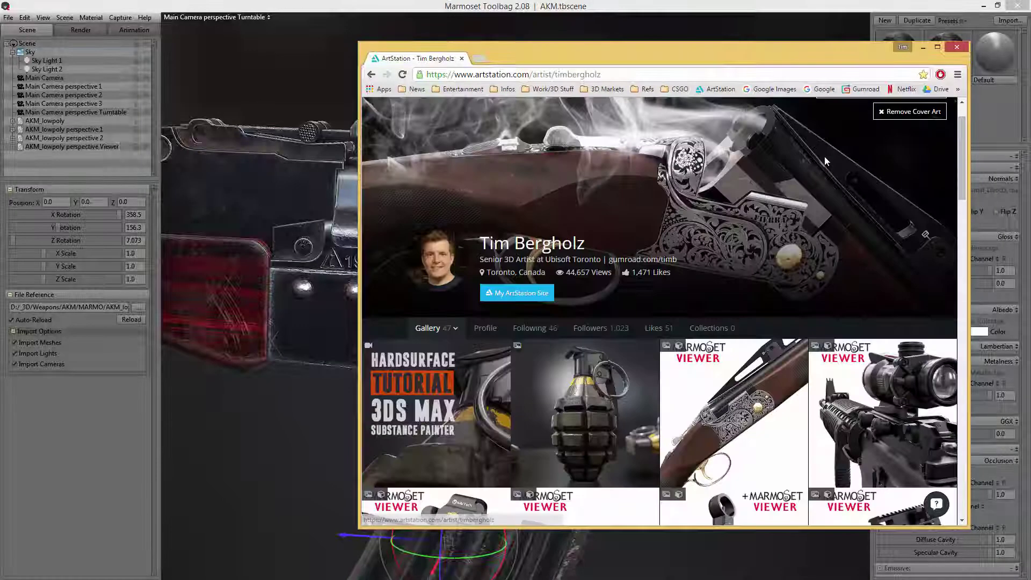
scroll(827, 167, up, 1)
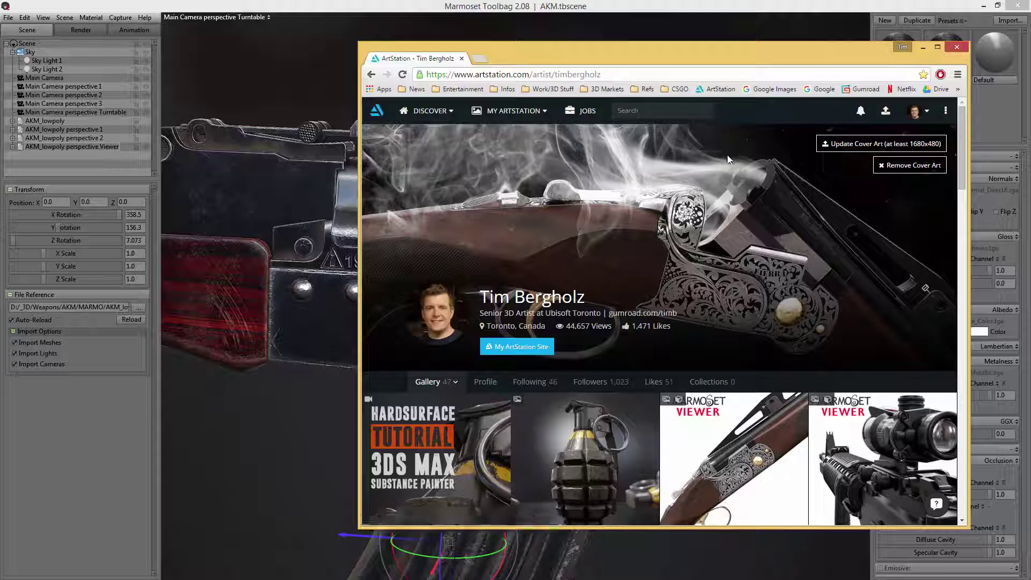
Start a new ArtStation artwork and title it "AKM Viewer"
click(885, 113)
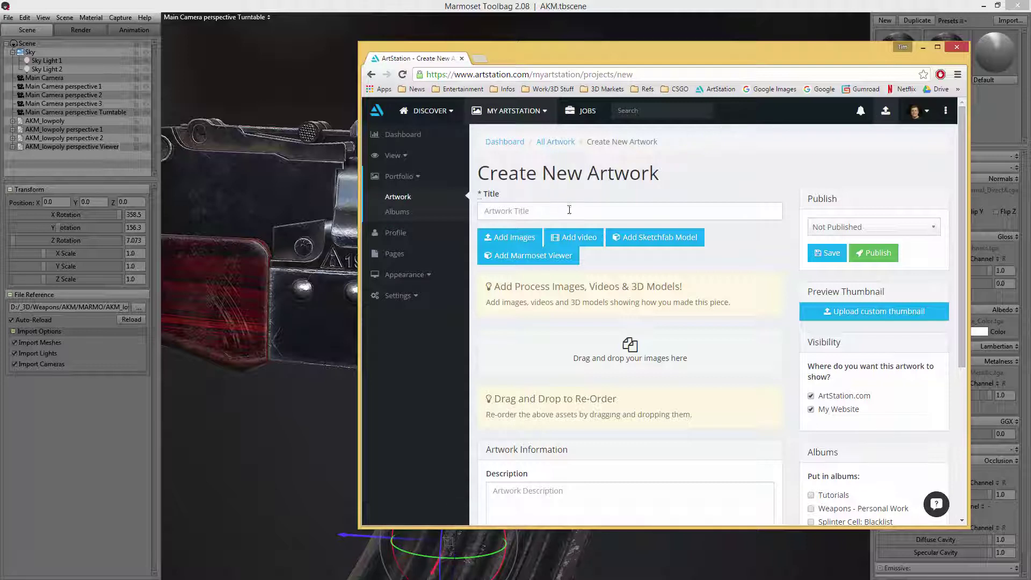
click(542, 210)
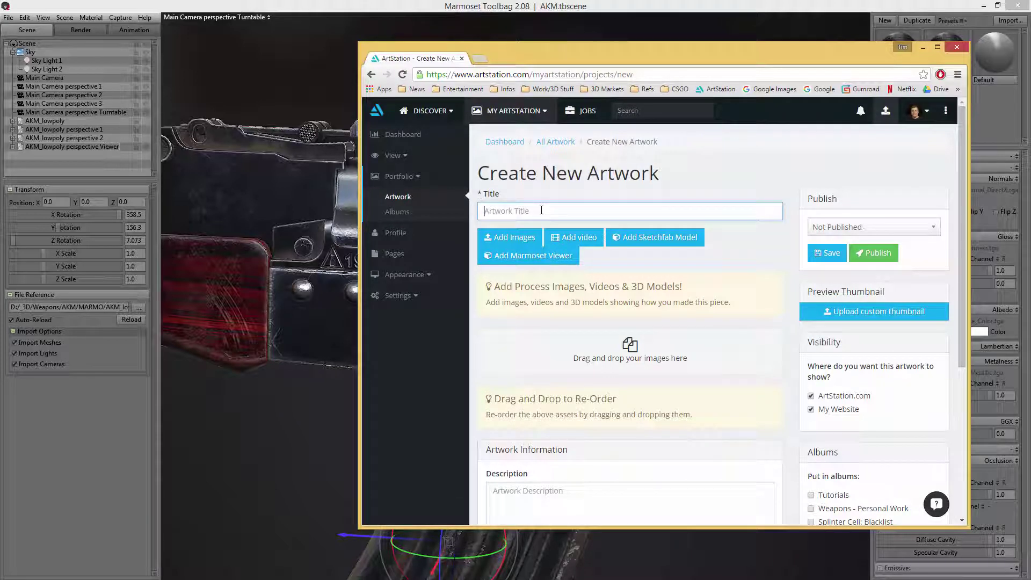
text(AKM)
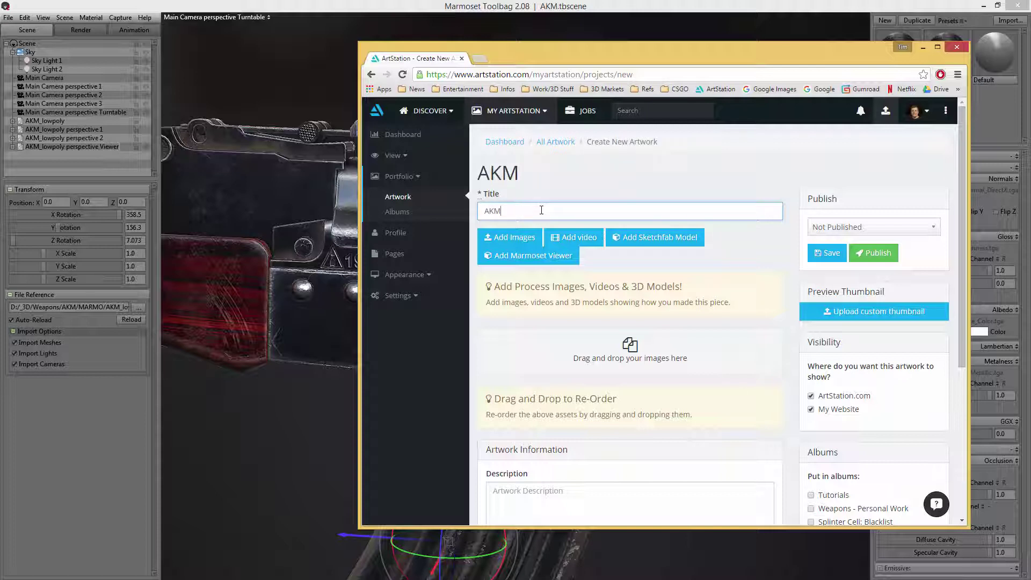
text( Viewer)
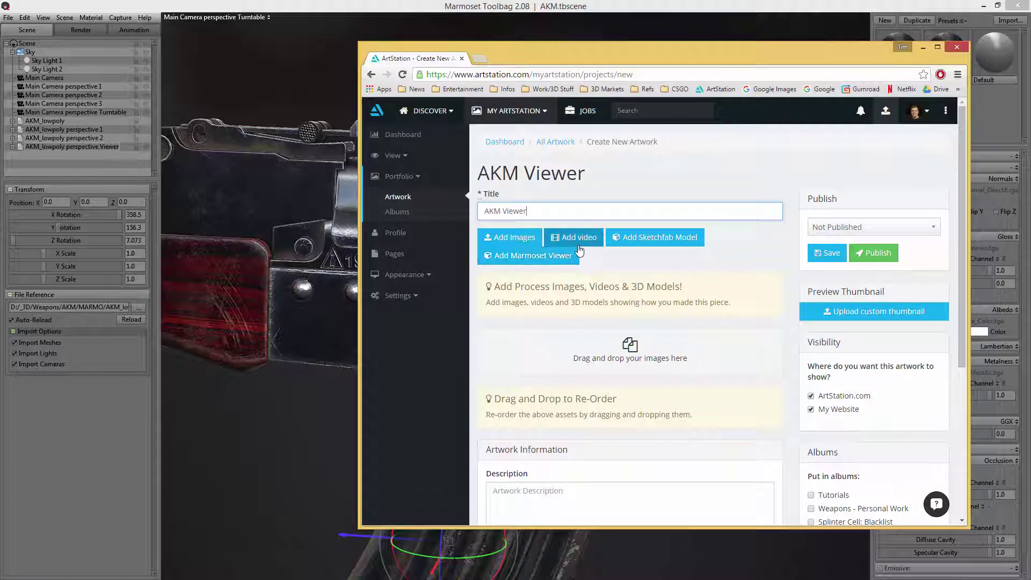
Add the AKM Marmoset Viewer file from the renders folder to the artwork and save it without publishing
click(544, 258)
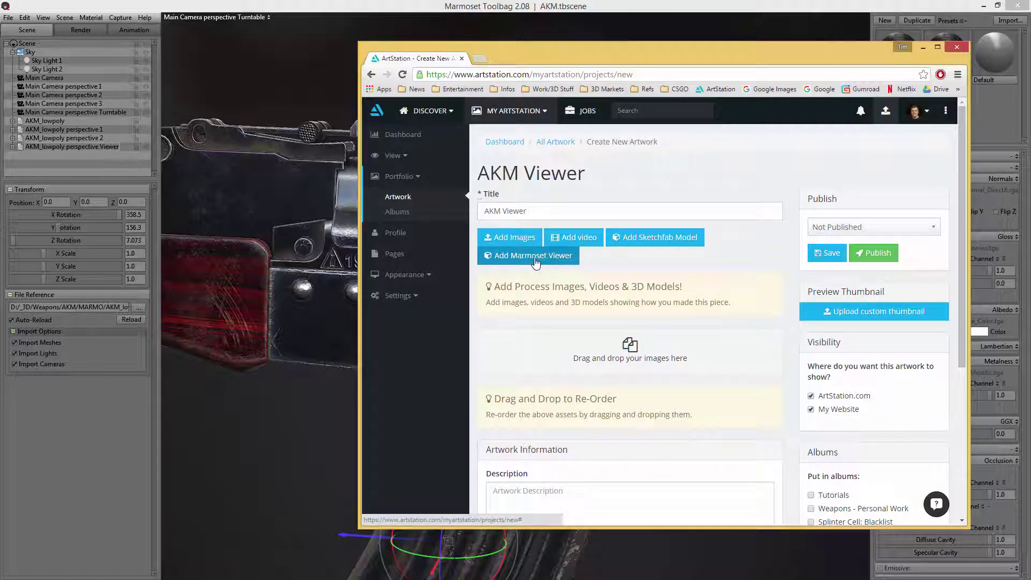
click(573, 260)
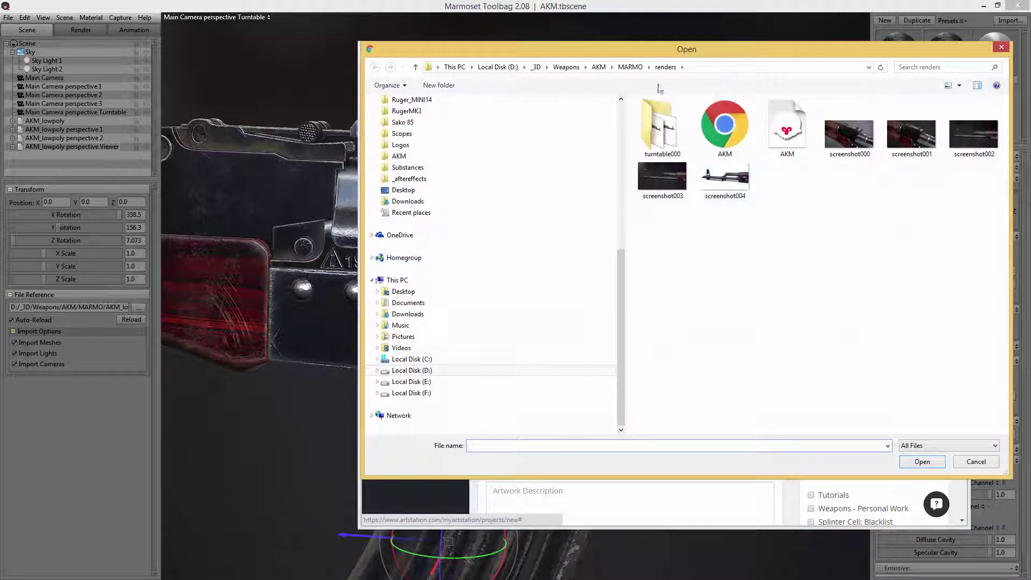
double_click(787, 134)
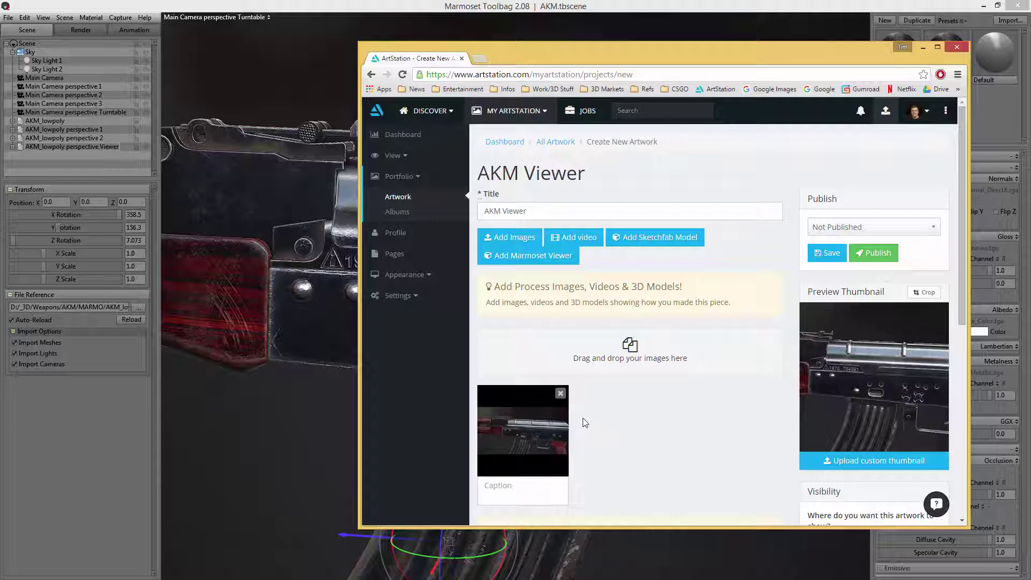
click(825, 255)
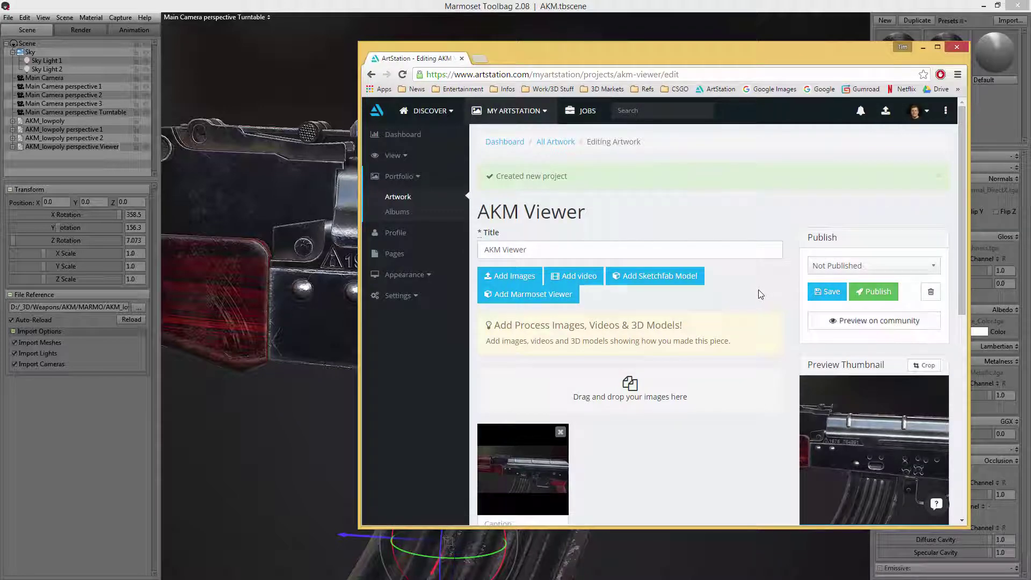
Preview the AKM Viewer artwork on the community page, start the 3D viewer, read its controls help, and examine the rifle and its lighting
click(883, 321)
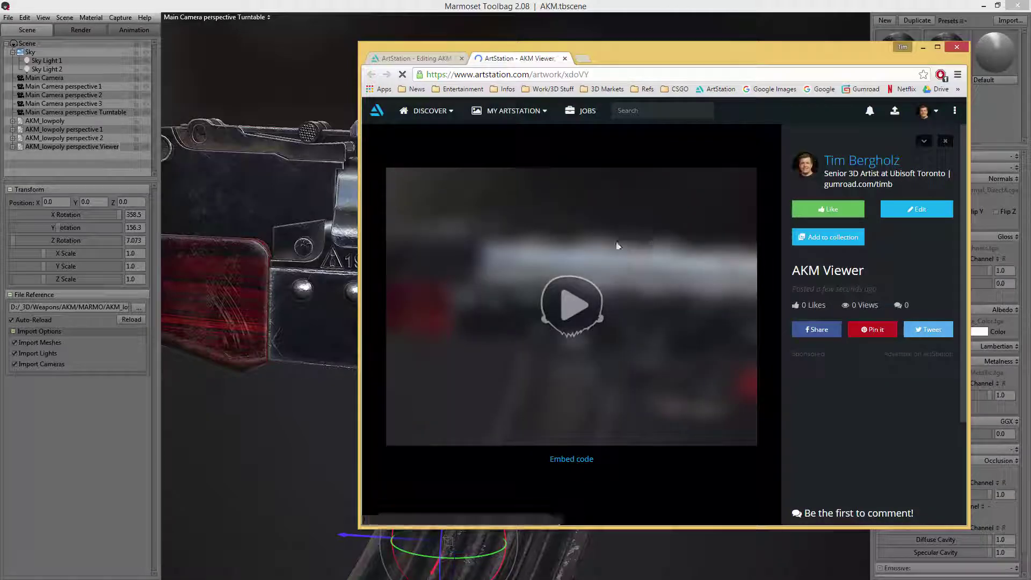
click(568, 308)
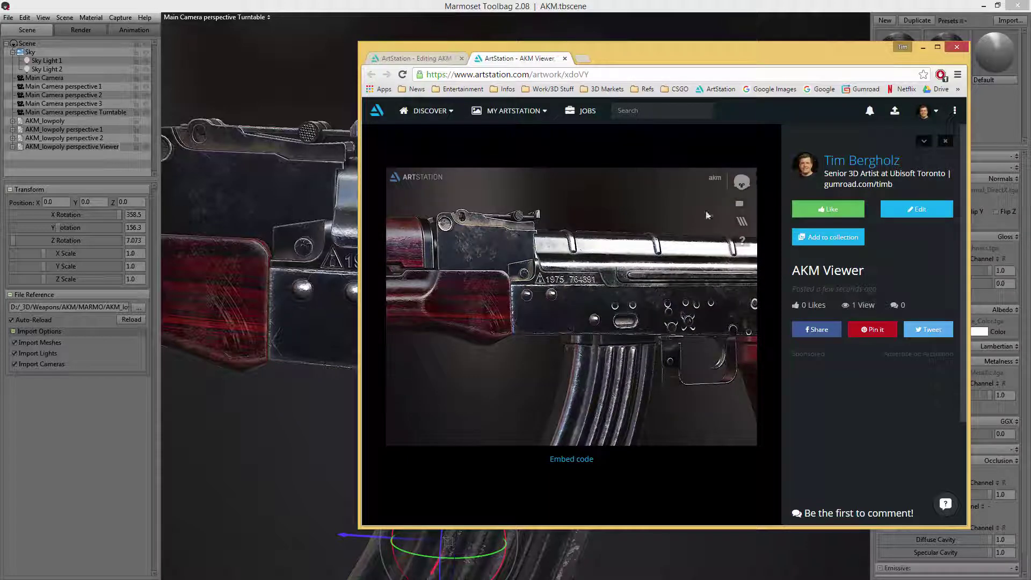
drag(645, 231, 524, 183)
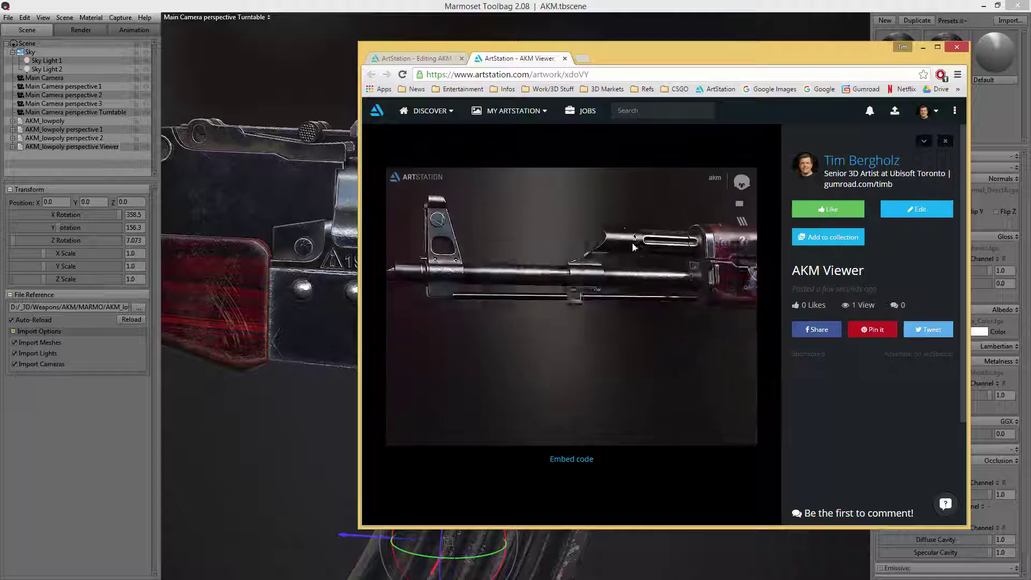
drag(646, 268, 605, 241)
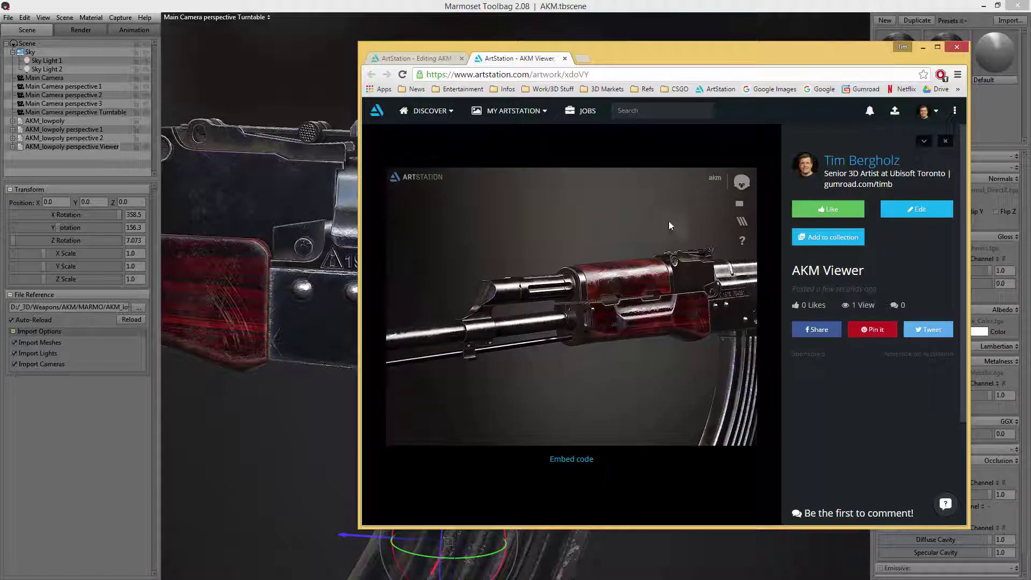
click(742, 240)
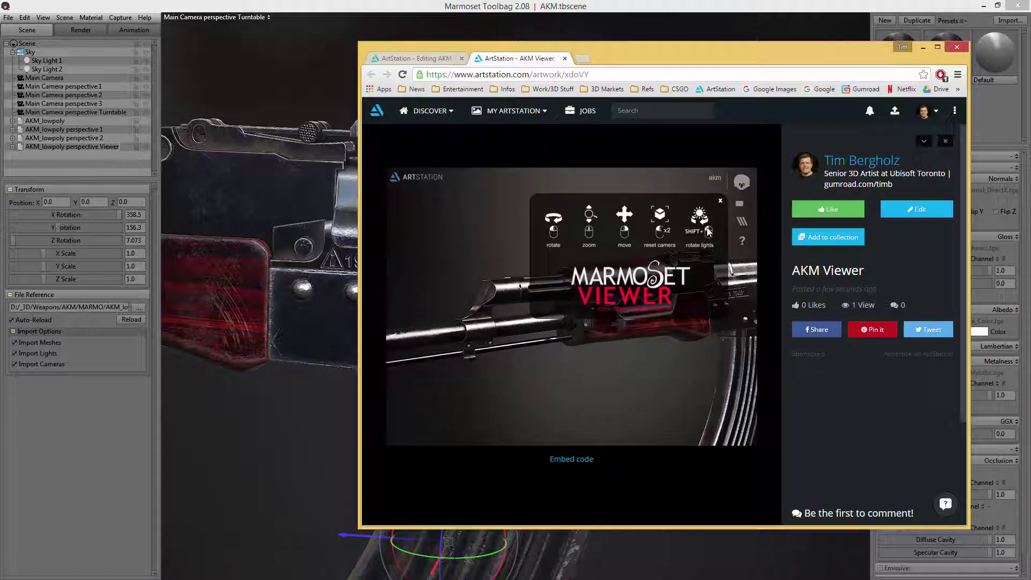
click(649, 222)
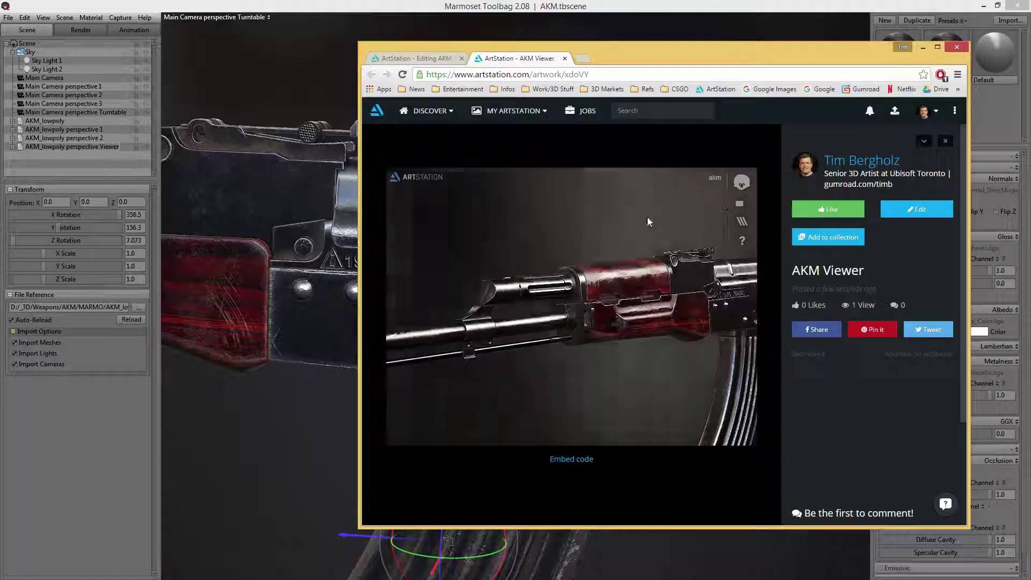
mouse_move(648, 222)
mouse_down()
mouse_move(467, 223)
mouse_move(555, 240)
mouse_move(535, 250)
mouse_move(515, 227)
mouse_move(553, 231)
mouse_move(588, 271)
mouse_move(639, 238)
mouse_up()
scroll(588, 272, up, 2)
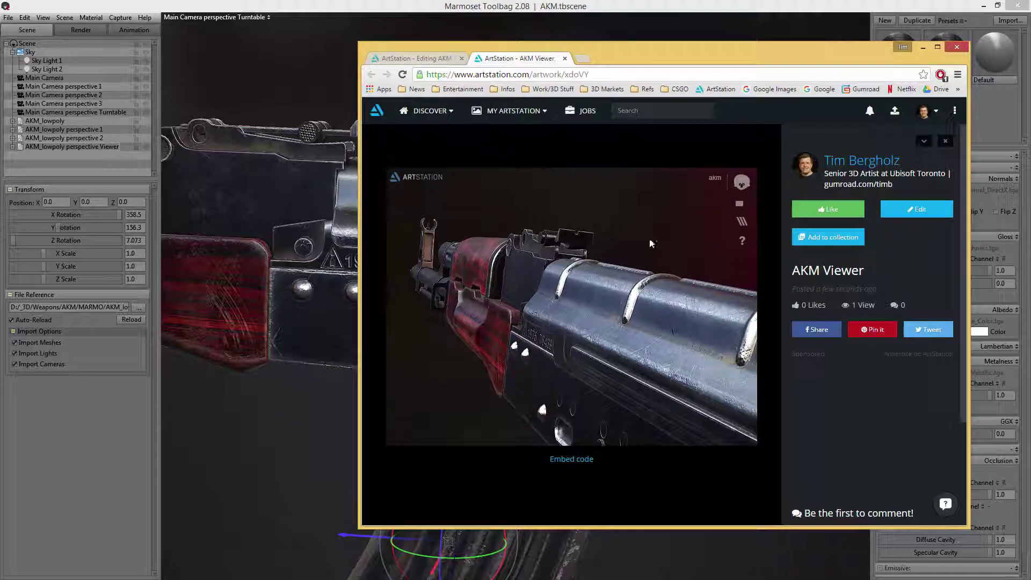
Switch back to Marmoset Toolbag and apply the AKM material to the AKM_lowpoly perspective Viewer model
click(703, 30)
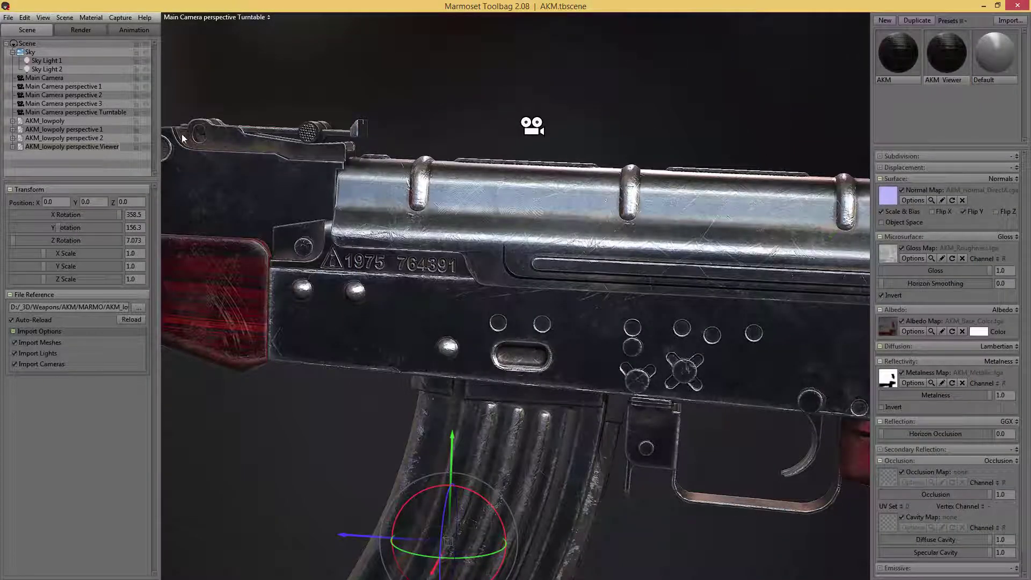
click(147, 145)
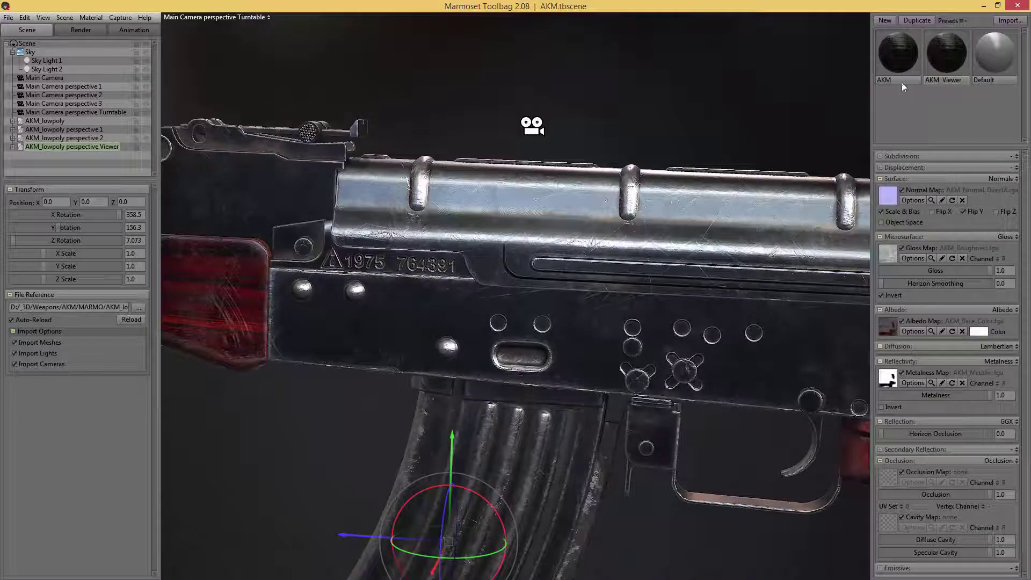
click(901, 68)
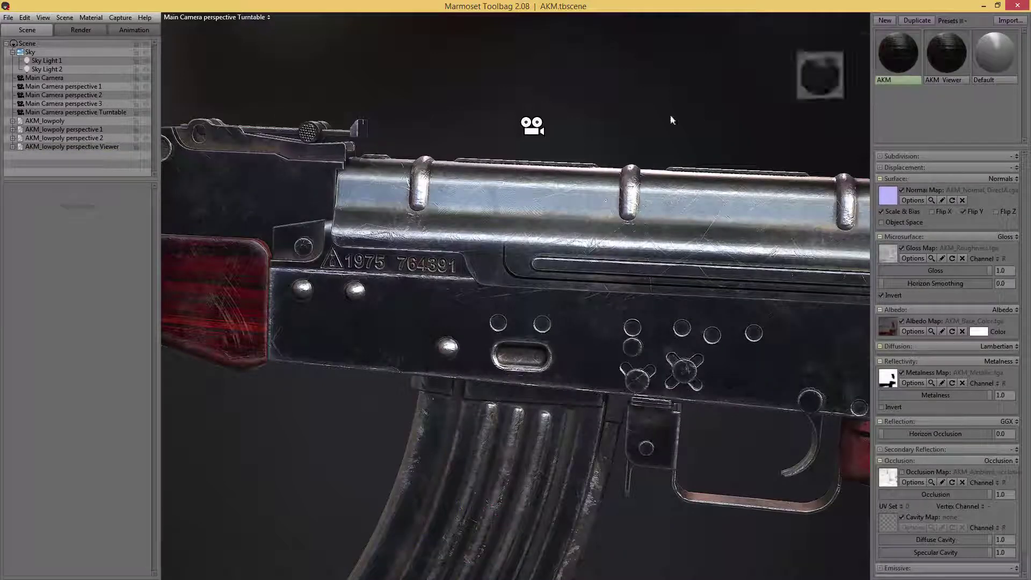
click(92, 137)
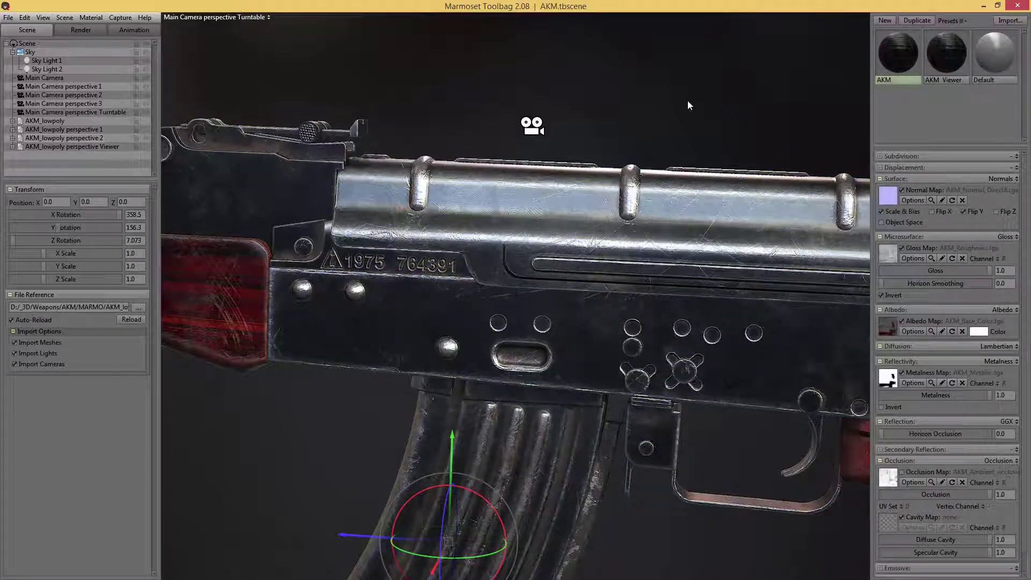
View the whole AKM without the interface panels and rotate the environment lighting to inspect it
click(677, 115)
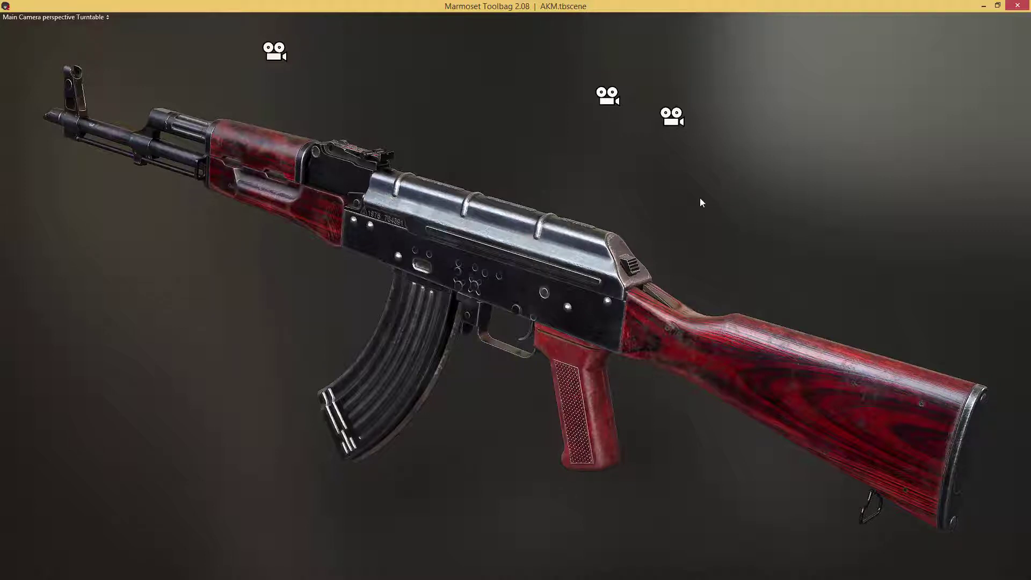
shift+drag(701, 203, 761, 201)
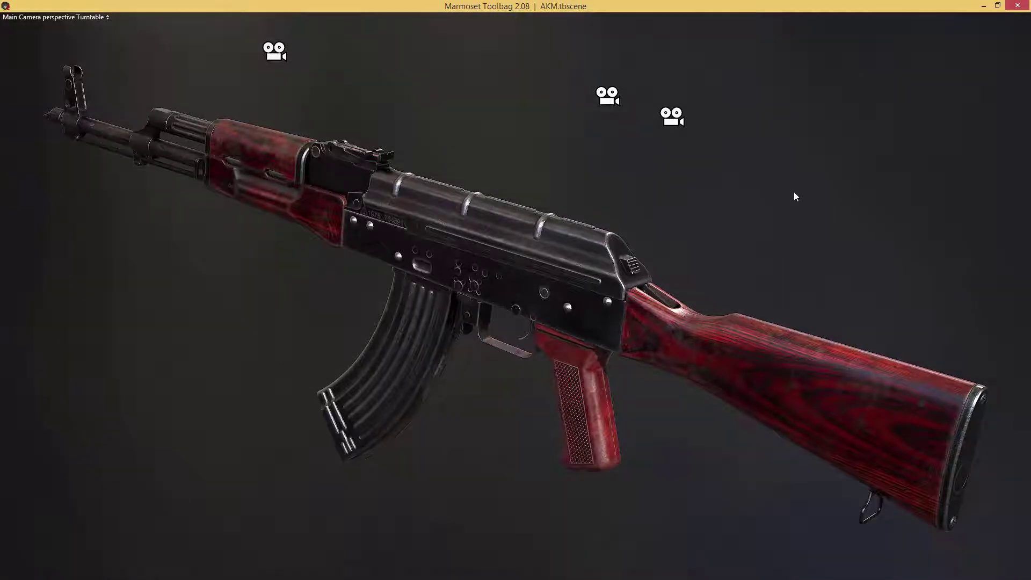